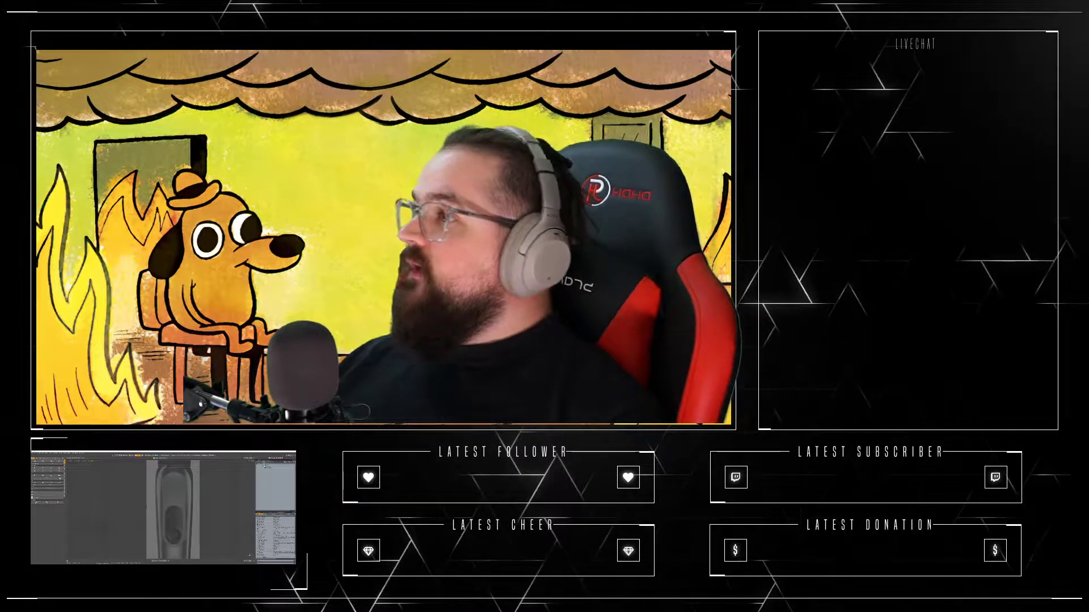
left_click(123, 481)
scroll(132, 494, "down", 5)
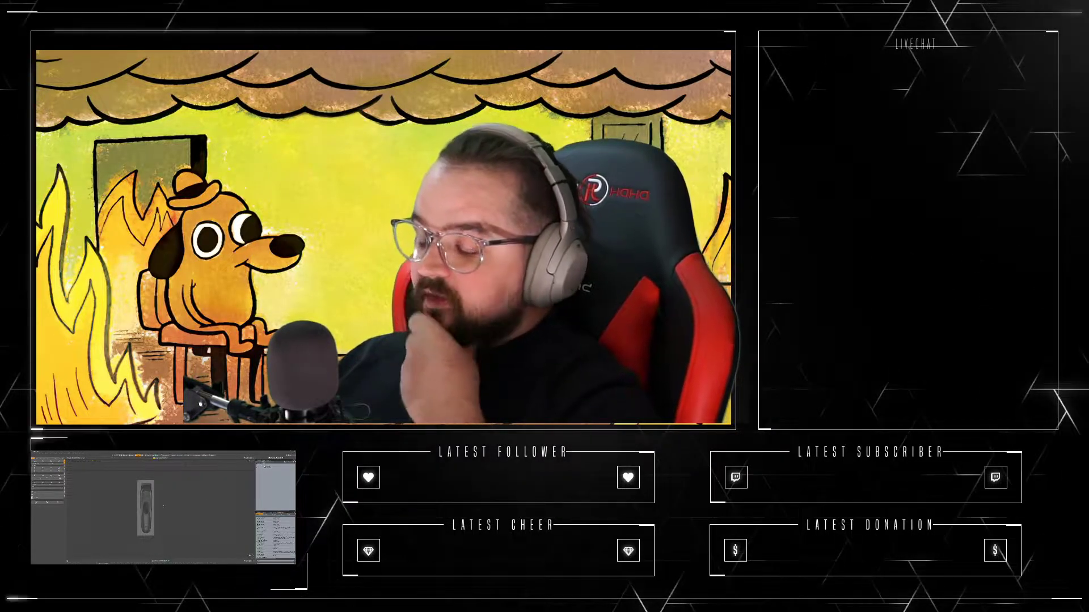
scroll(139, 508, "up", 5)
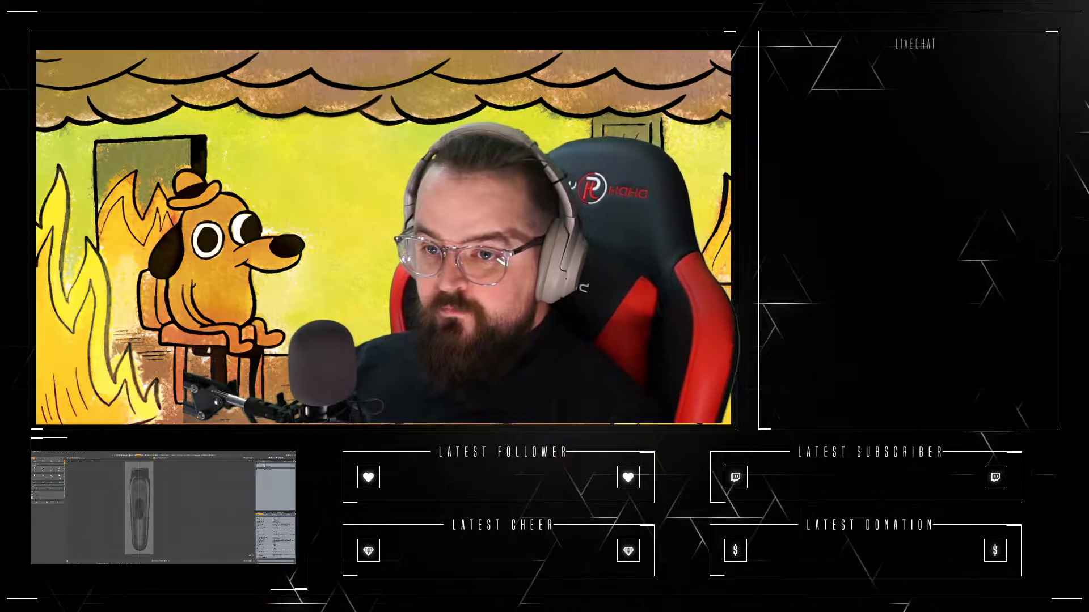
Step: Create a uniform sphere with the Sphere primitive over the lower end of the trimmer reference image in the front view
left_click(43, 468)
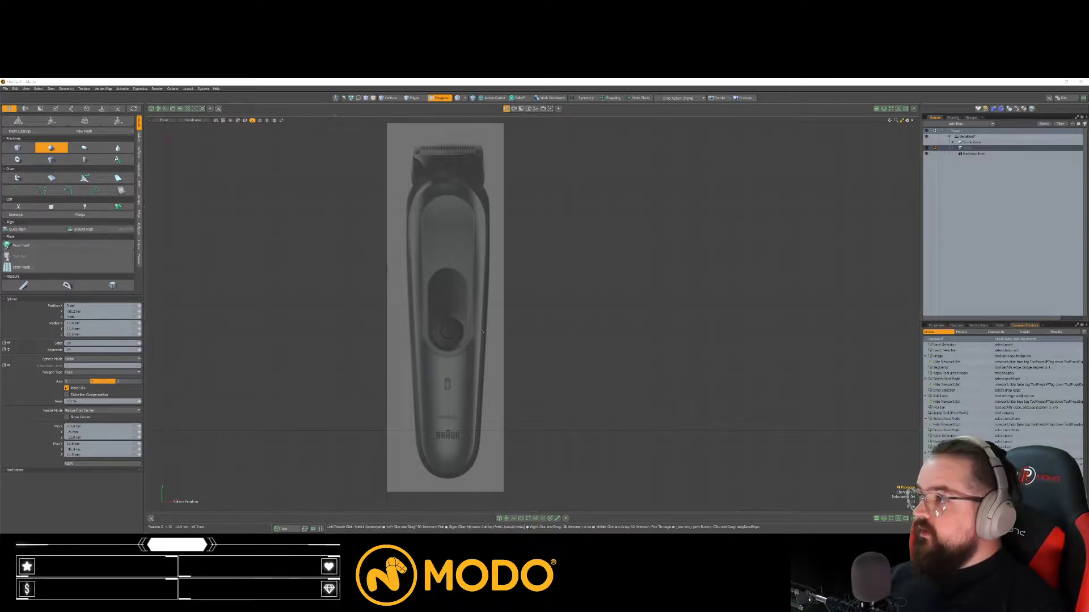
scroll(483, 331, "down", 2)
left_click_drag(483, 331, 460, 324, "alt")
scroll(437, 400, "up", 3)
mouse_move(437, 404)
left_mouse_down("alt+shift")
mouse_move(426, 389)
mouse_move(429, 419)
left_mouse_up("alt+shift")
left_click_drag(429, 420, 412, 415, "ctrl+alt")
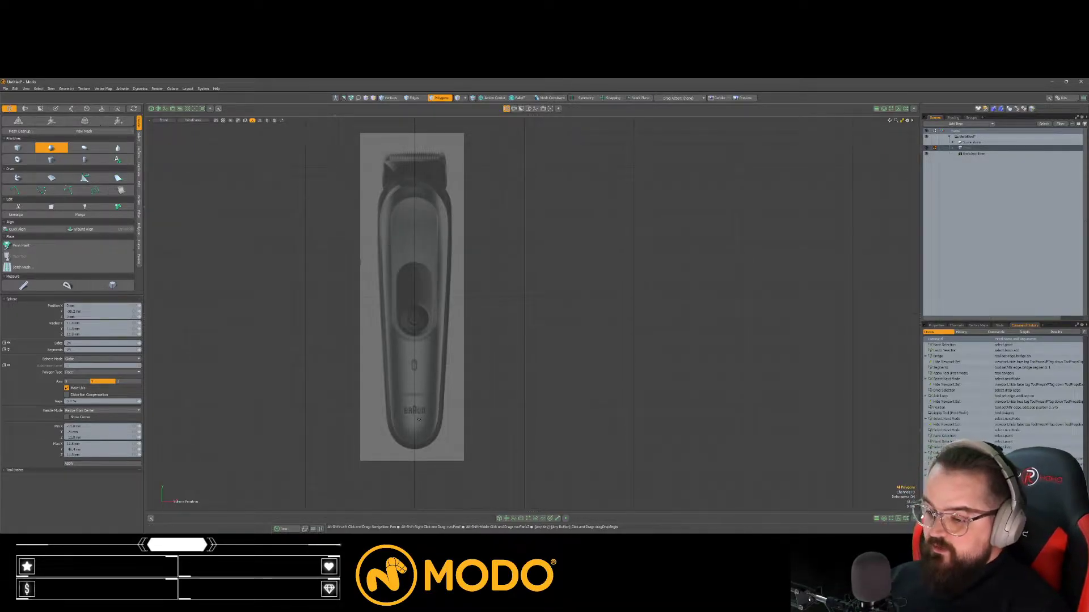
left_click_drag(419, 420, 409, 409, "alt+shift")
scroll(407, 412, "up", 1)
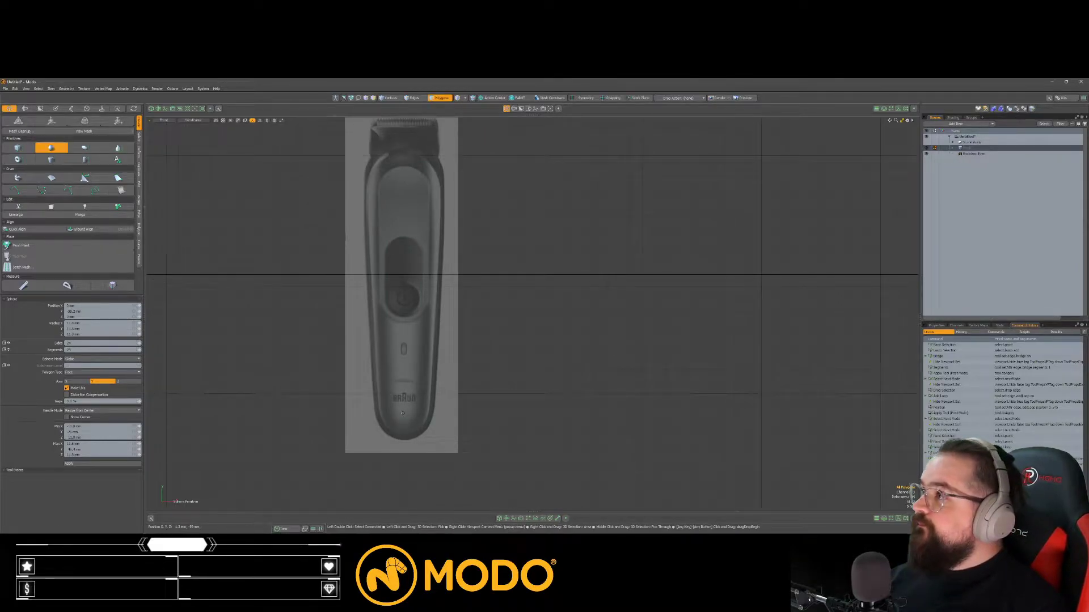
left_click(403, 413, "ctrl")
left_click_drag(422, 415, 429, 415, "ctrl")
left_click_drag(463, 177, 448, 150, "alt+shift")
key("space")
Step: Center the sphere at the origin and move it straight down to the trimmer's rounded bottom end
left_click_drag(382, 406, 423, 372, "ctrl+alt")
double_click(426, 371)
key("shift+F2")
scroll(424, 383, "down", 8)
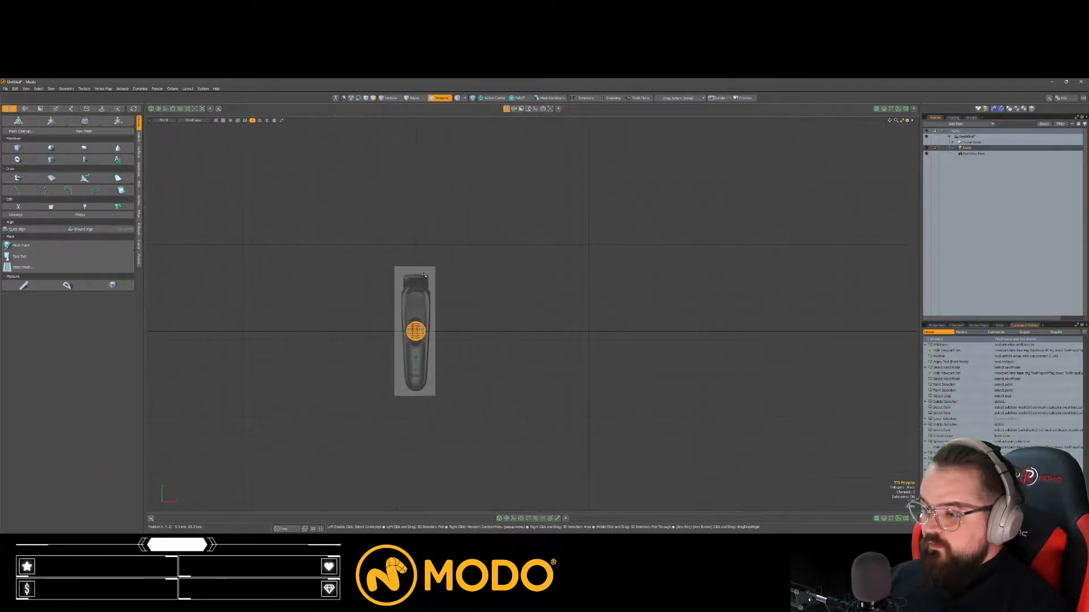
scroll(416, 329, "up", 3)
key("w")
left_click_drag(418, 311, 418, 412)
scroll(418, 413, "up", 3)
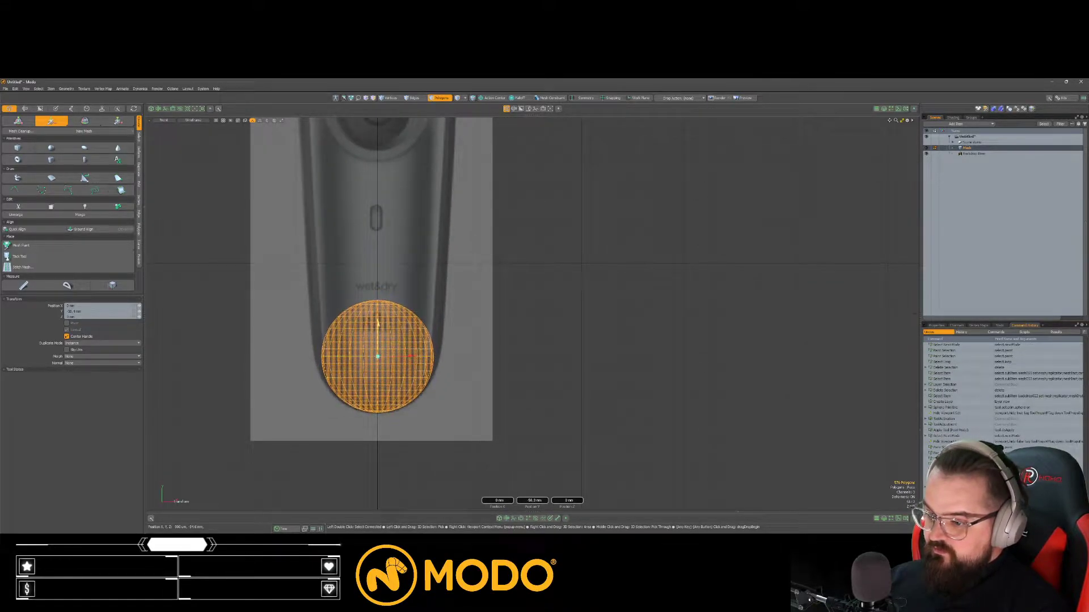
Step: Scale the sphere uniformly to about 115% and align it with the trimmer's bottom outline
key("r")
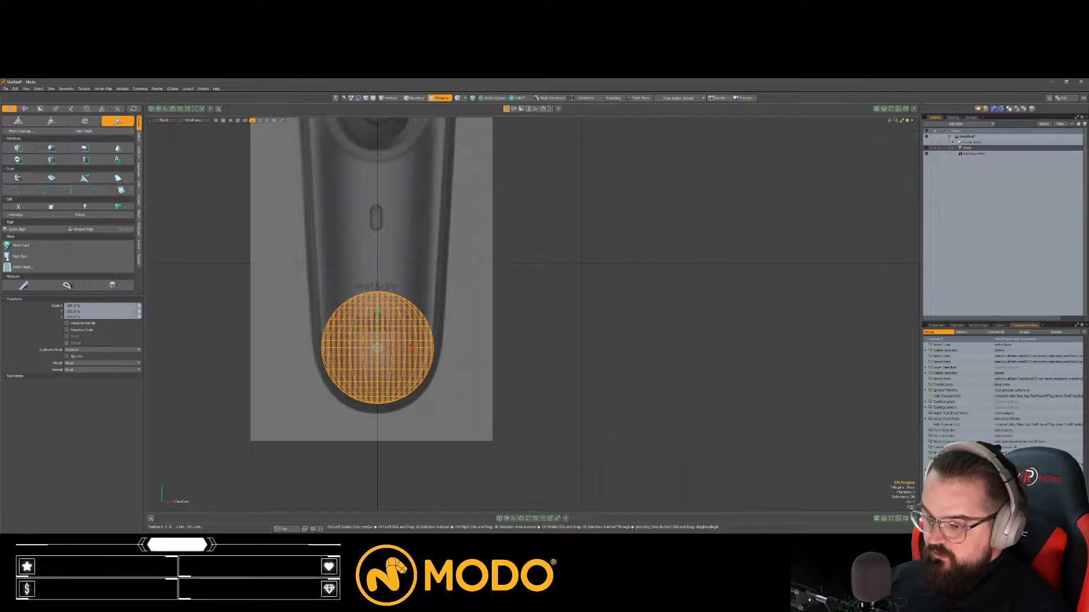
left_click_drag(414, 347, 419, 348)
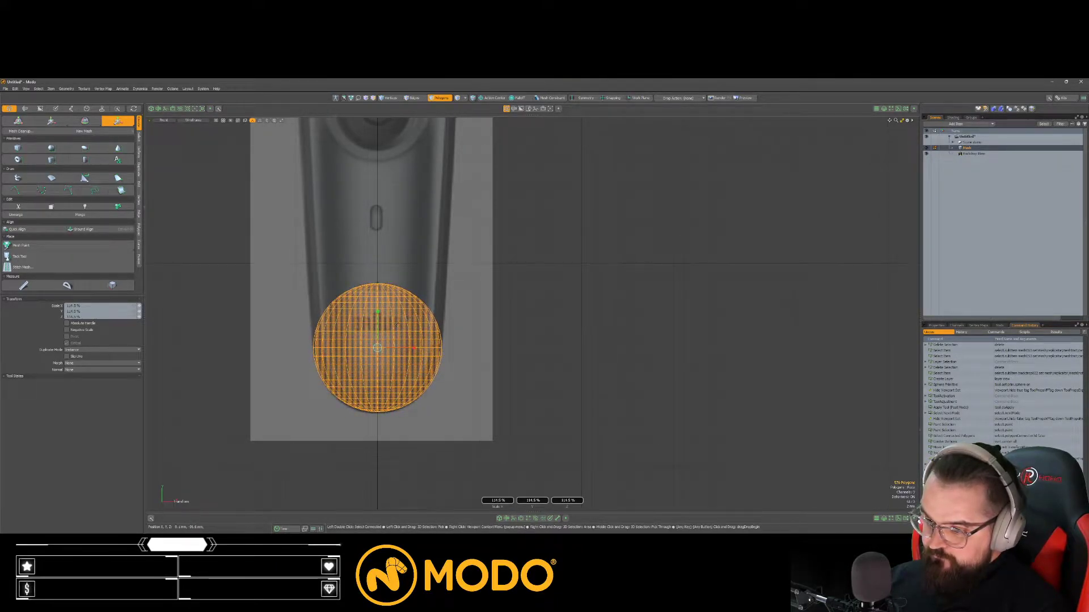
key("w")
left_click_drag(377, 312, 378, 315)
key("Escape")
scroll(391, 368, "down", 3)
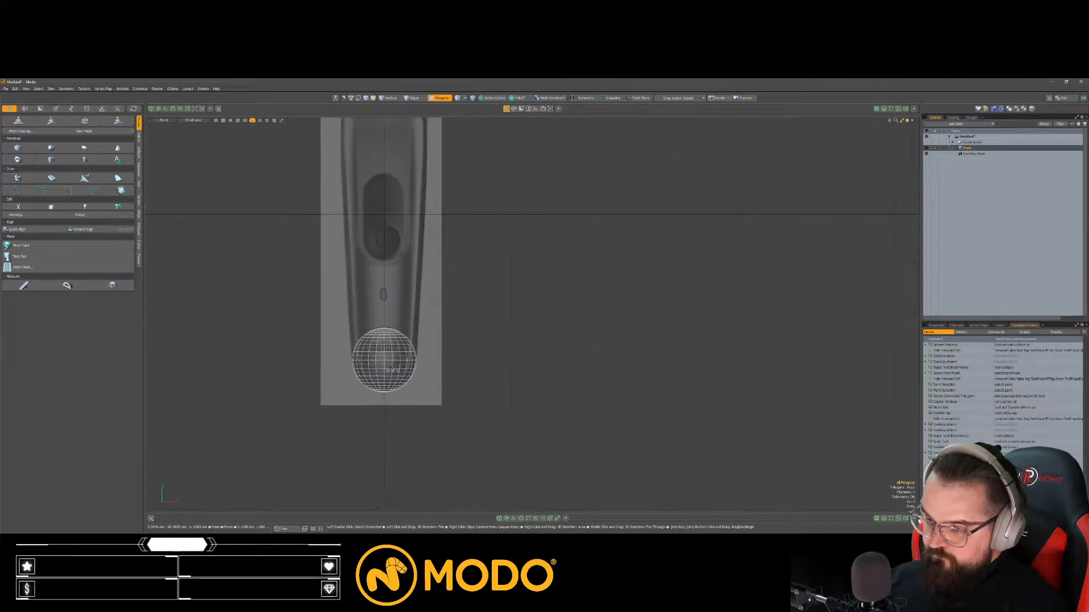
Step: Duplicate the bottom sphere, move the copy up to the trimmer's wide upper body and scale it uniformly to about 130%
left_click_drag(391, 368, 341, 392, "alt+shift")
double_click(346, 391)
left_click_drag(354, 355, 337, 210, "alt+shift")
key("w")
key("ctrl+z")
left_click_drag(339, 391, 340, 202, "shift")
key("r")
left_click_drag(375, 249, 384, 249)
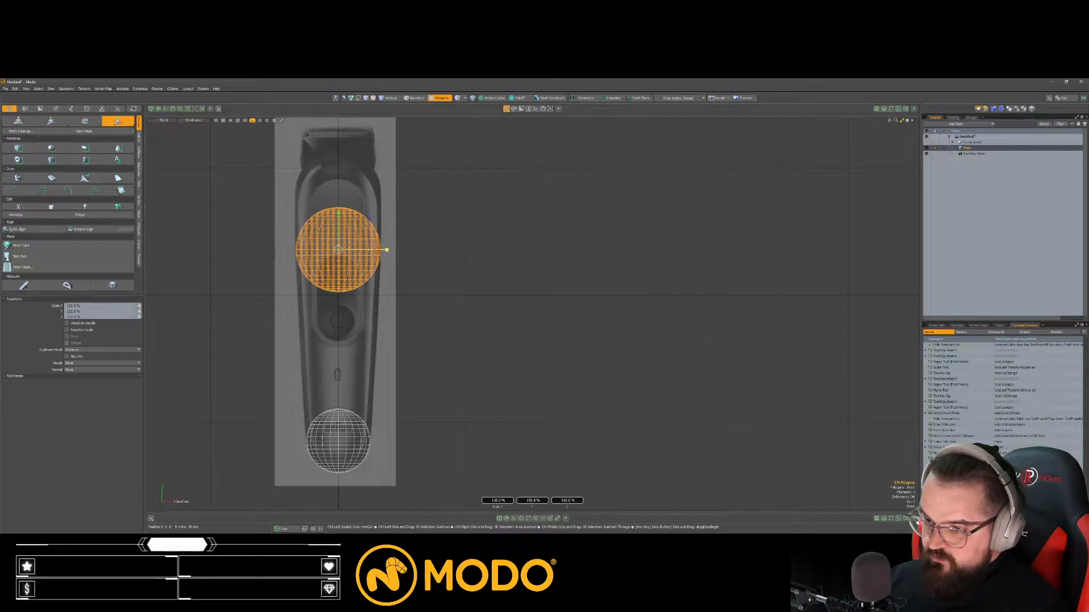
Step: Duplicate the enlarged sphere and move the copy straight up to just below the trimmer's cutting head
left_click_drag(316, 218, 318, 241, "alt+shift")
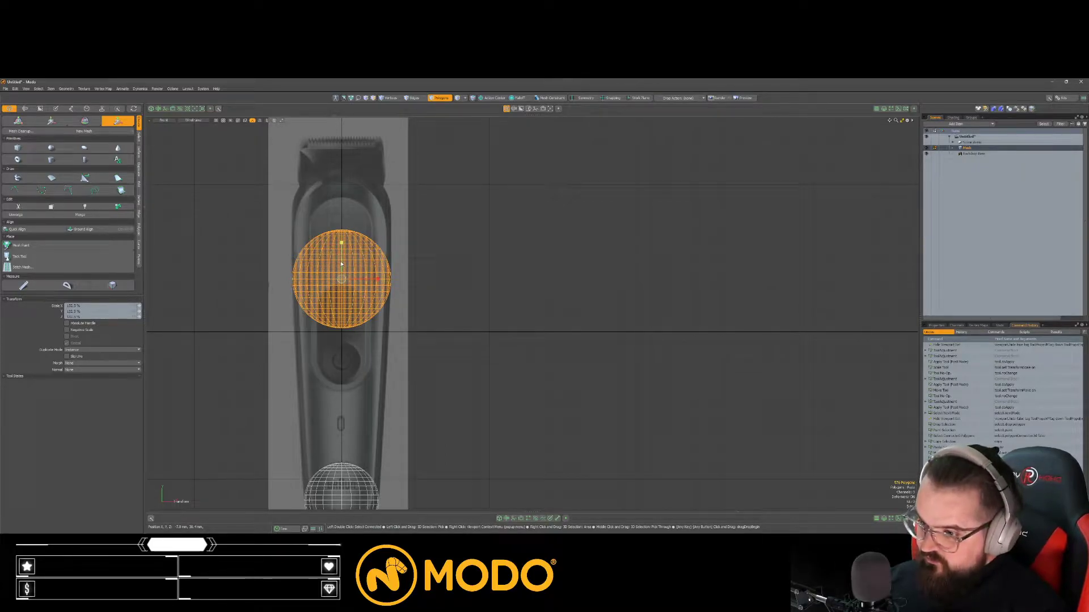
key("w")
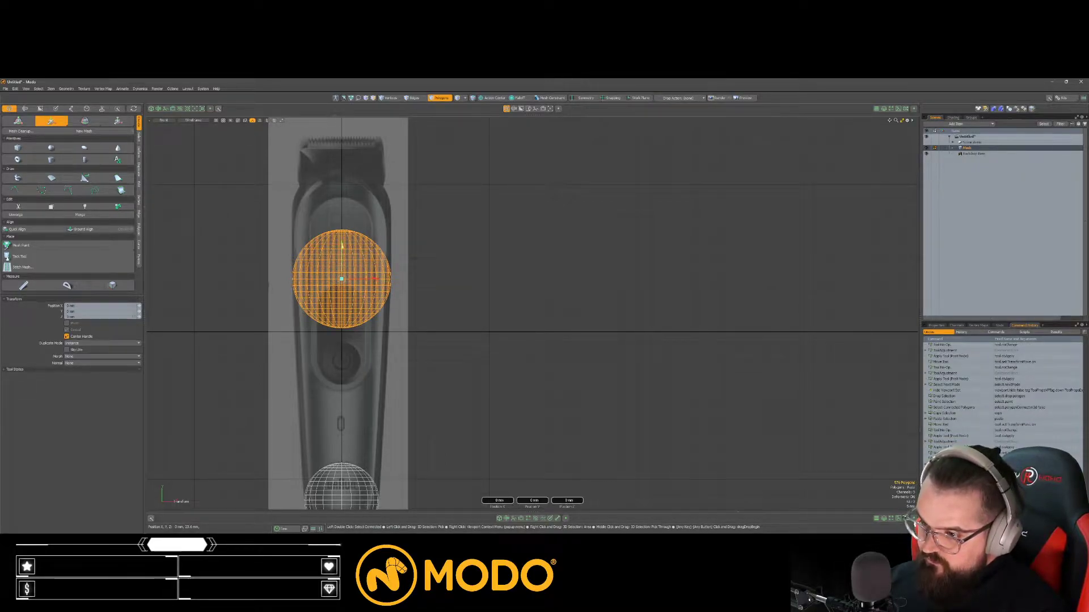
key("space")
key("Escape")
double_click(347, 263)
left_click_drag(446, 253, 339, 215, "alt+shift")
key("w")
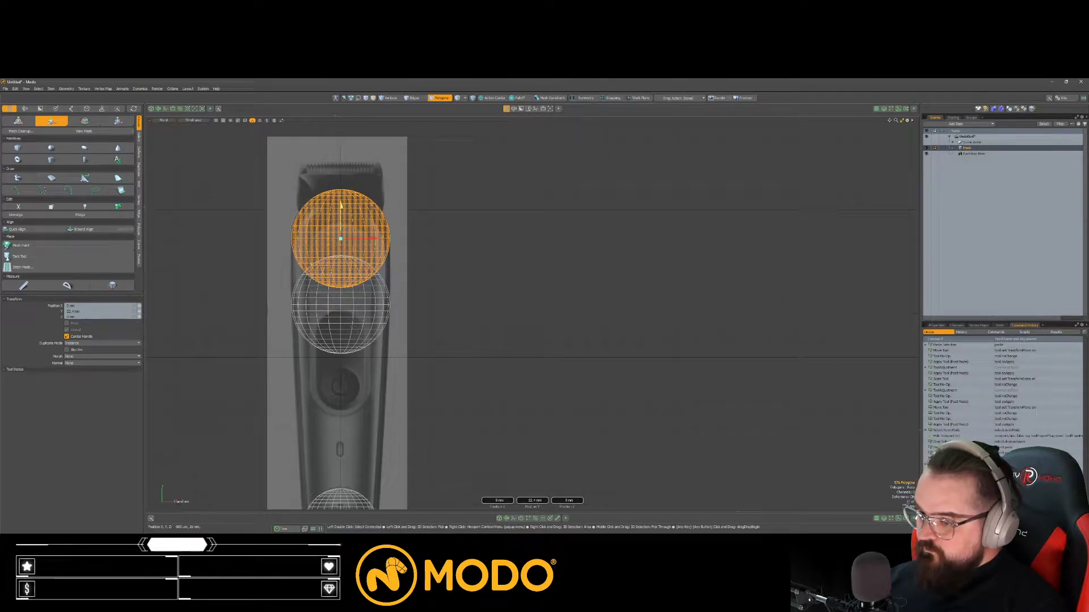
key("space")
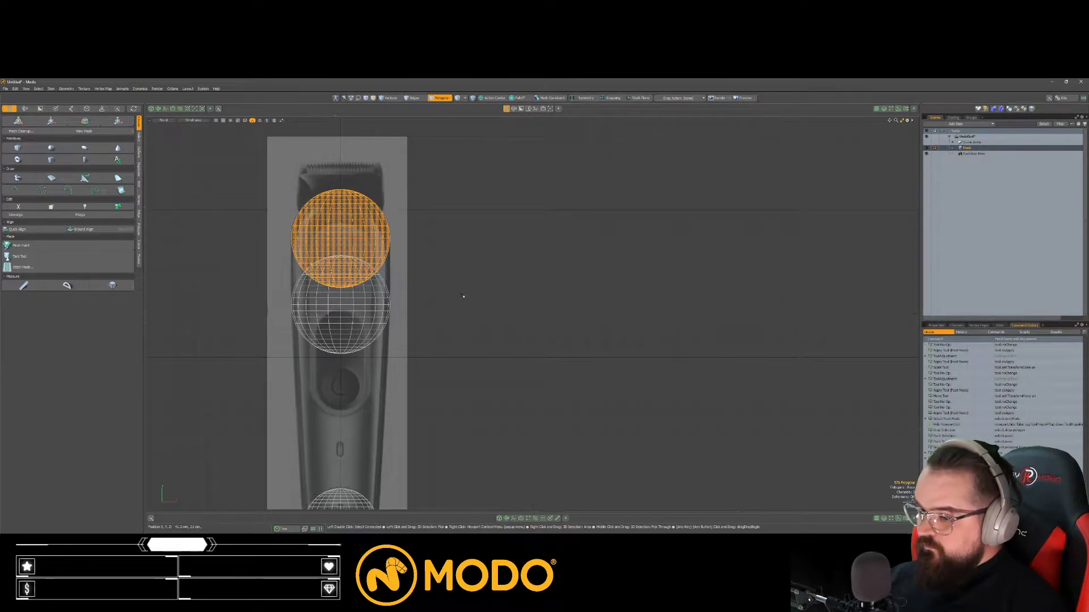
Step: Move the middle sphere slightly forward along Z in the side view so it is offset from the other two
key("KP_0")
left_click(753, 384)
scroll(738, 382, "down", 3)
left_click_drag(709, 401, 670, 359, "alt+shift")
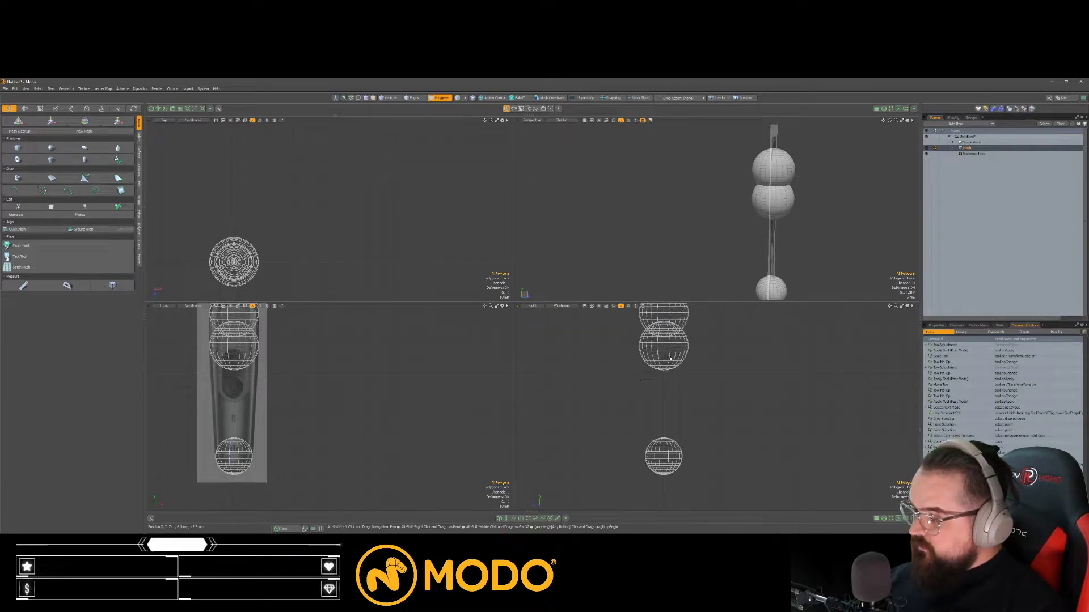
double_click(670, 359)
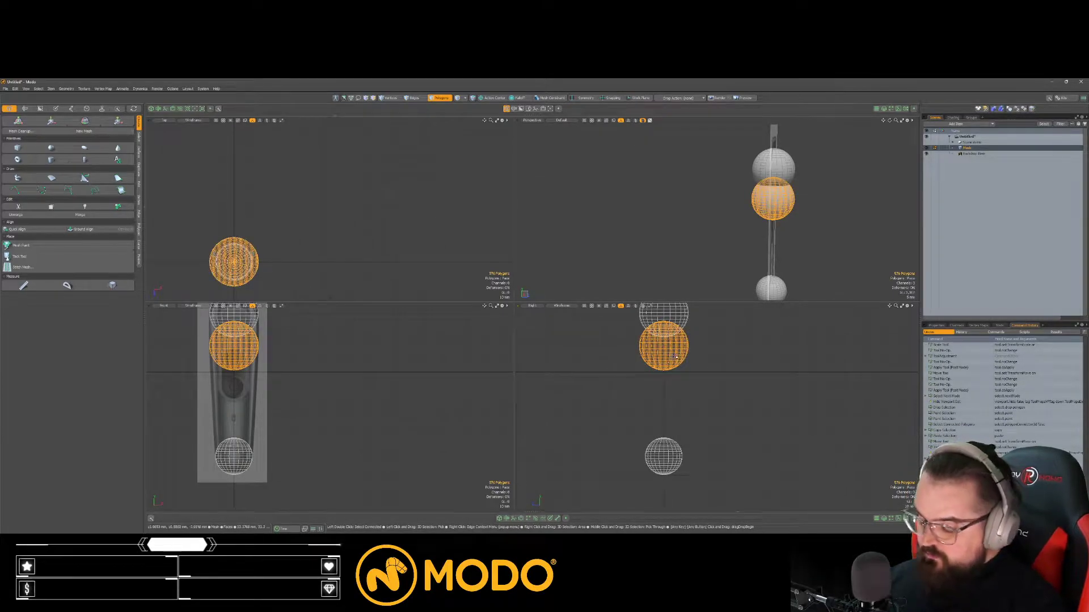
key("w")
left_click_drag(691, 356, 682, 355)
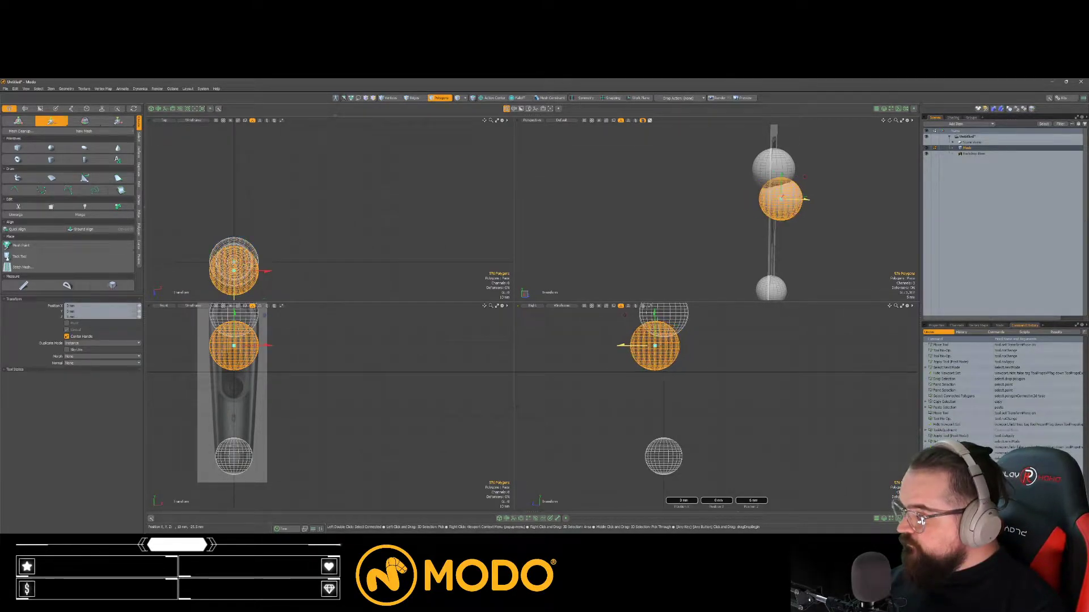
key("space")
Step: Rotate the bottom sphere a few degrees about the X axis in the side view
left_click(692, 449)
double_click(675, 453)
key("e")
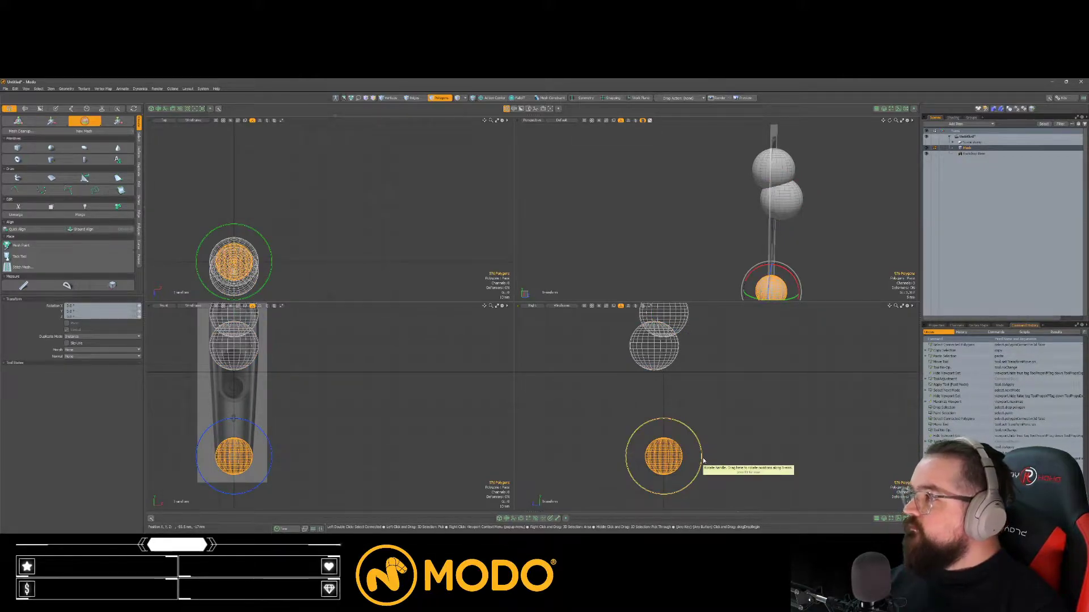
left_click_drag(703, 461, 703, 457)
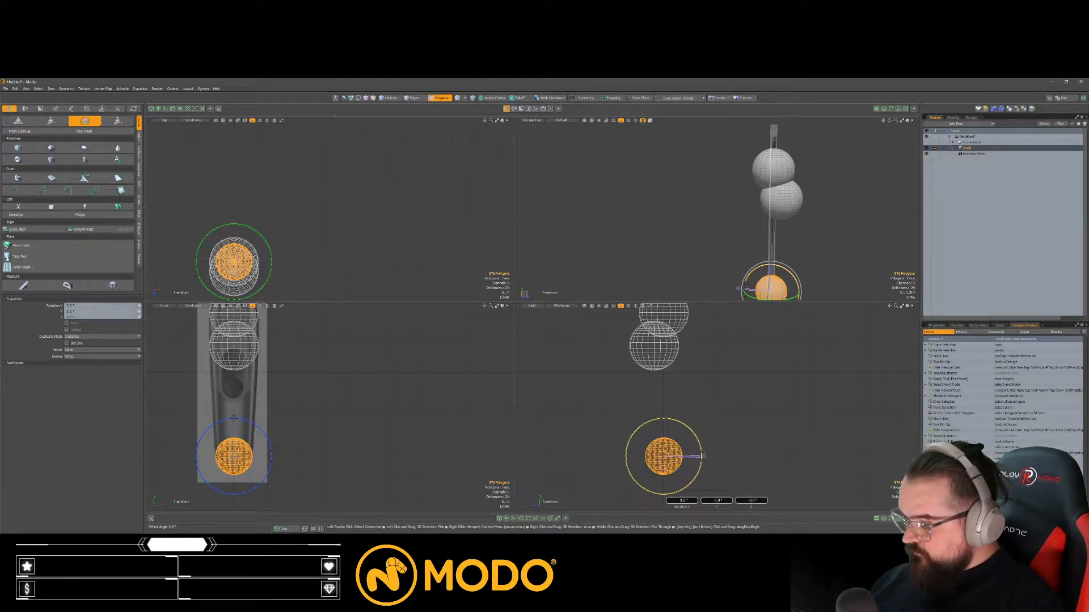
left_click_drag(720, 404, 726, 453, "alt")
key("space")
Step: Rotate the top sphere about -10° around the X axis in the side view
double_click(689, 368)
key("e")
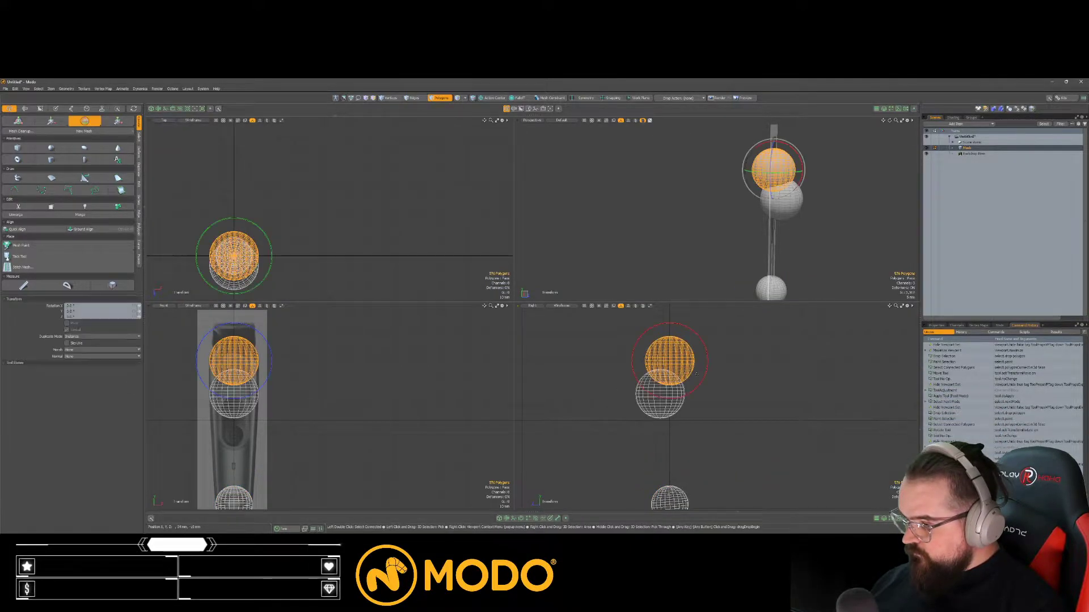
left_click_drag(706, 370, 705, 372)
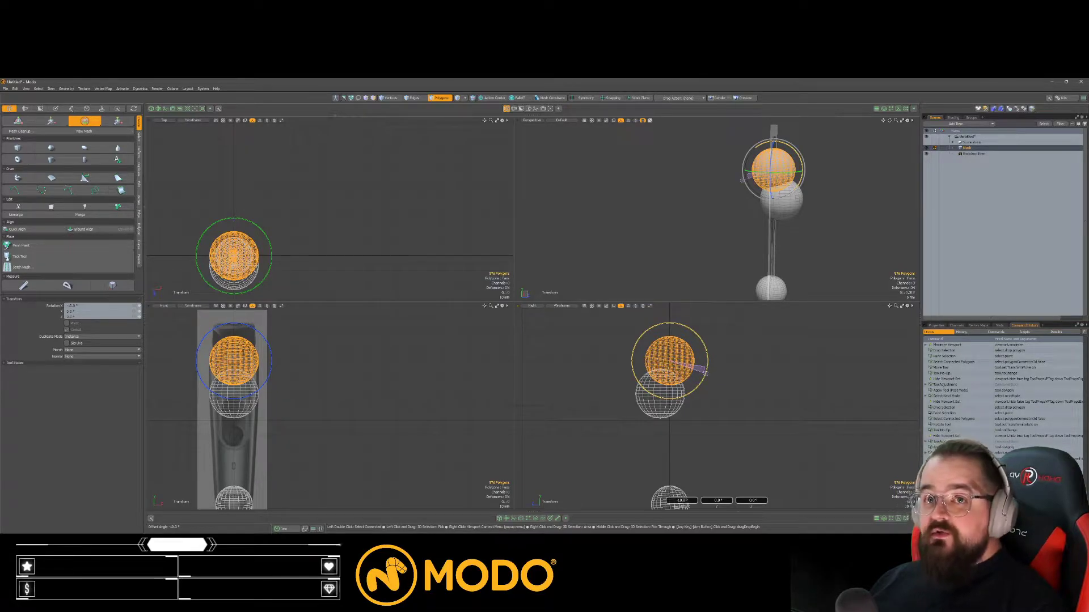
key("space")
left_click(703, 436)
left_click_drag(700, 442, 693, 420, "alt")
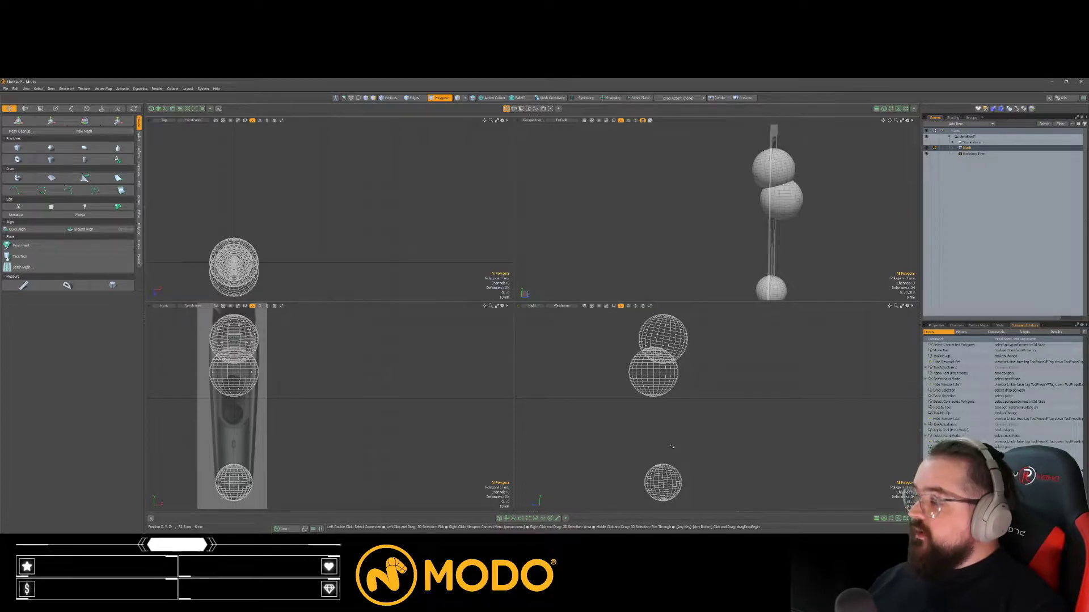
Step: Delete the horizontal polygon loop around the equator of the middle sphere
left_click_drag(652, 481, 647, 436, "alt")
scroll(647, 339, "up", 4)
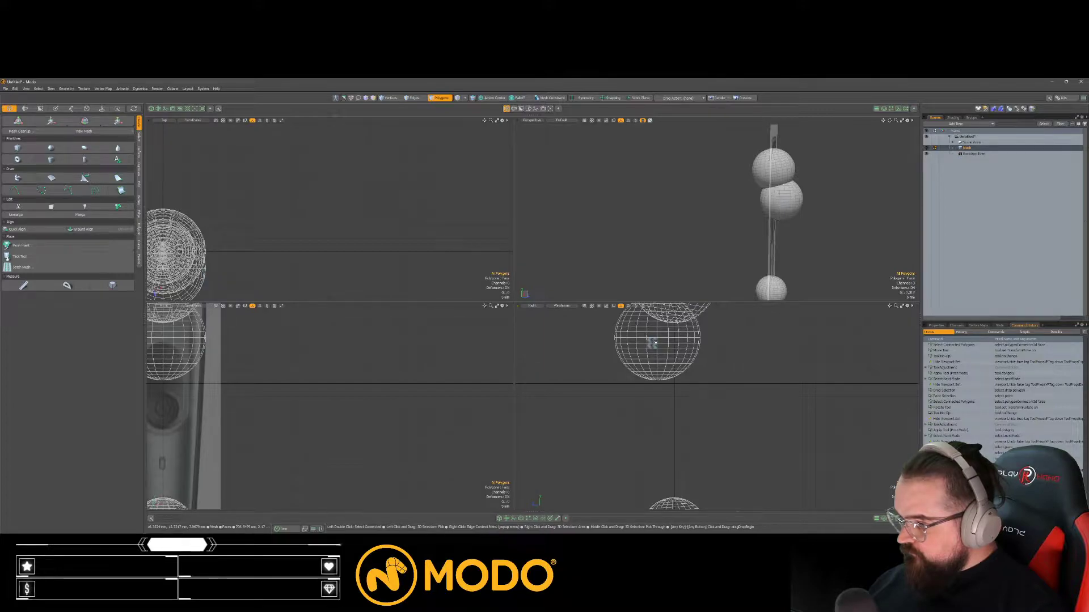
left_click(656, 340)
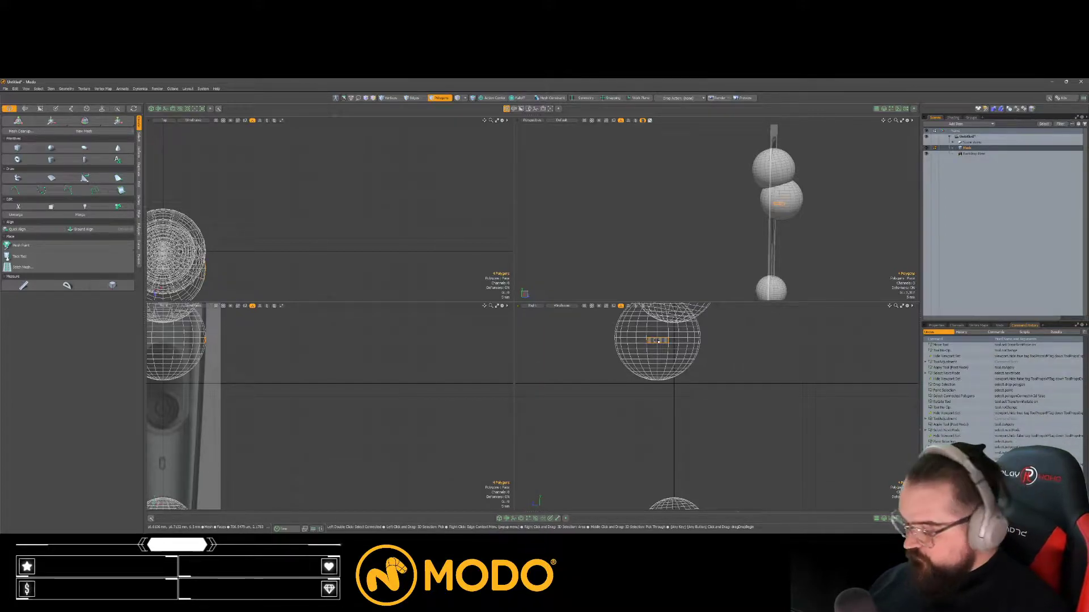
key("l")
key("Delete")
left_click_drag(794, 245, 789, 201, "alt+shift")
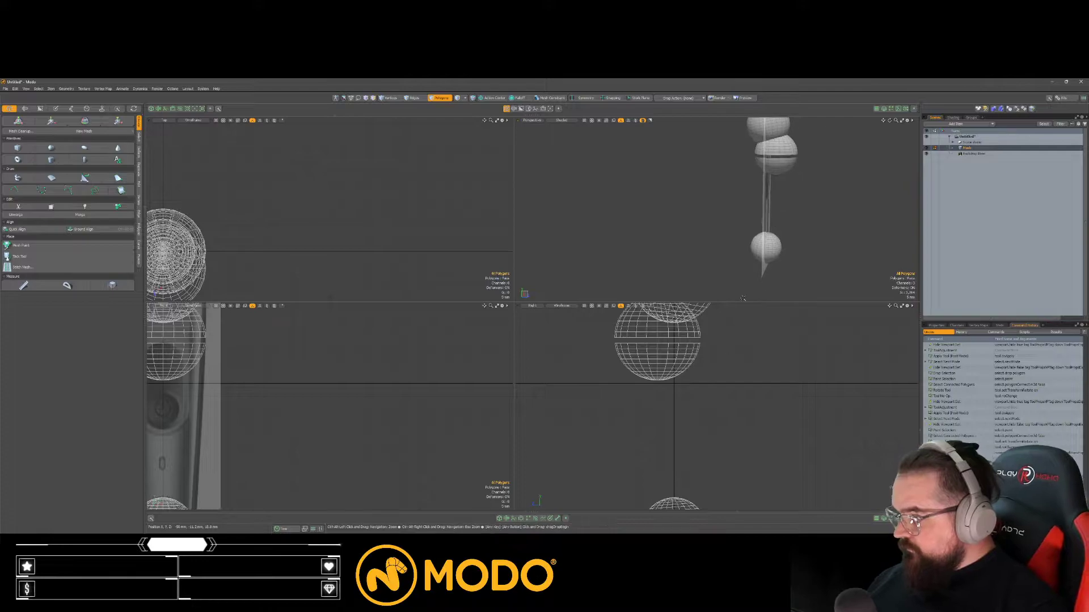
Step: Delete the equatorial polygon loop and the upper half of the bottom sphere
left_click_drag(703, 502, 676, 363, "alt")
scroll(677, 402, "up", 5)
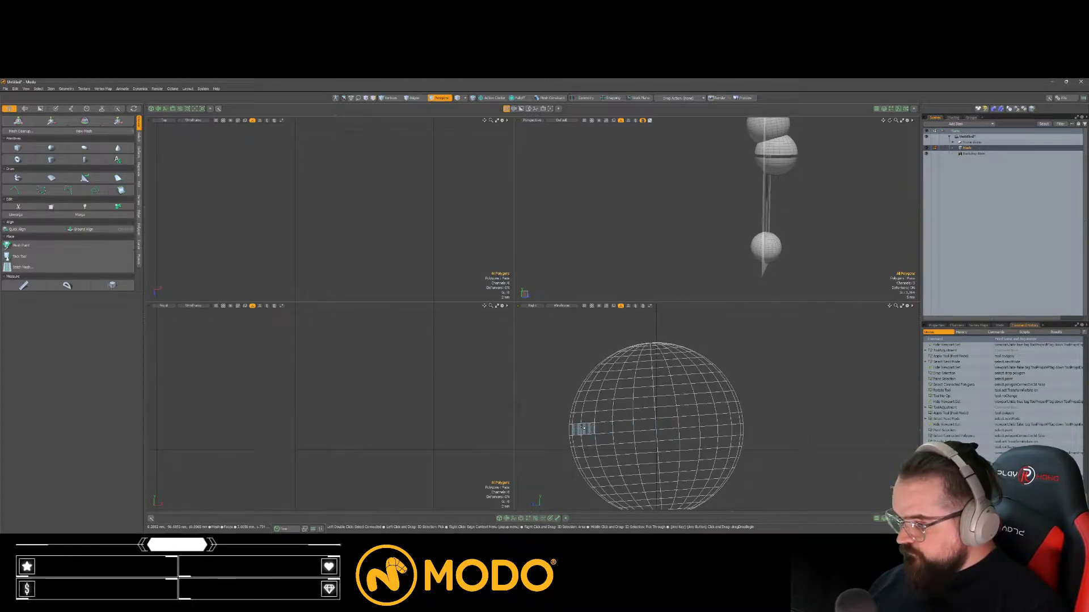
left_click(581, 431)
key("l")
key("Delete")
double_click(622, 399)
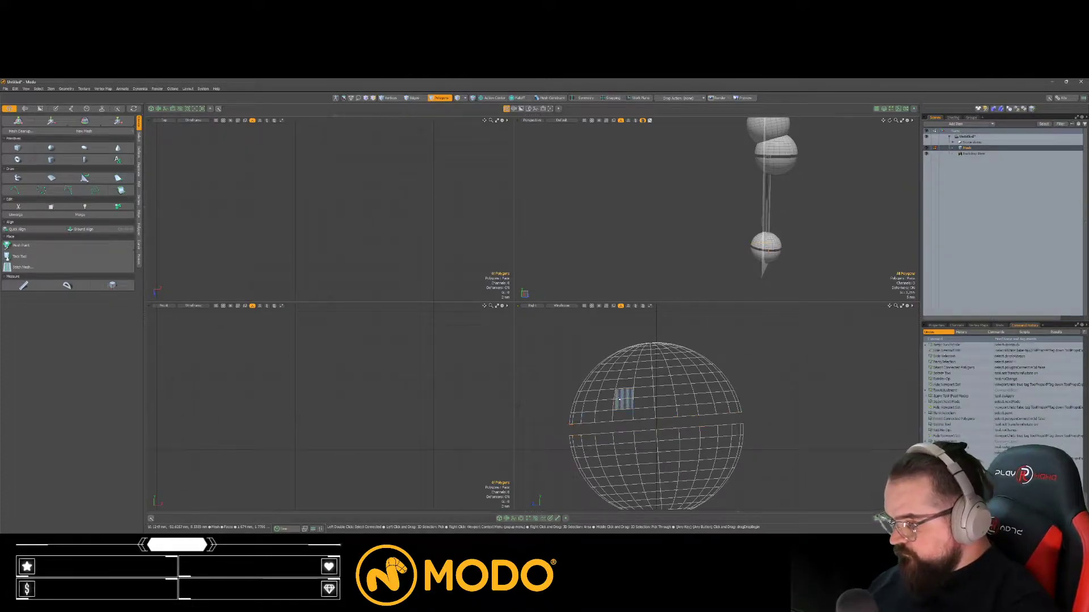
key("Delete")
Step: Delete the lower half of the middle sphere
scroll(622, 401, "down", 7)
left_click_drag(654, 359, 656, 416, "alt")
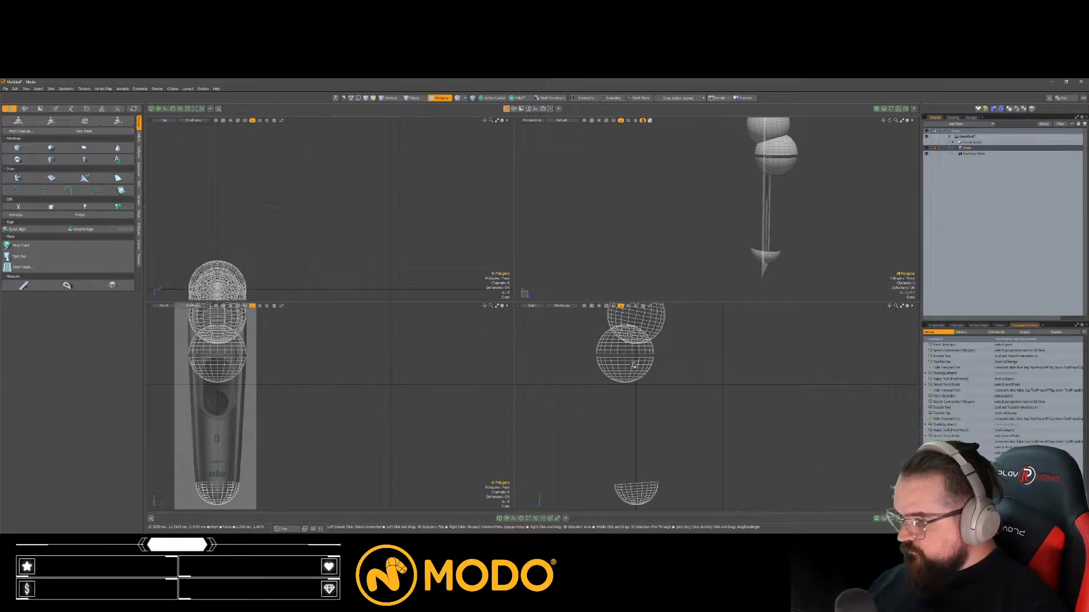
double_click(635, 363)
key("Delete")
Step: Bridge the open edge loops of the middle half-sphere and the bottom half-sphere in the perspective view
key("ctrl+space")
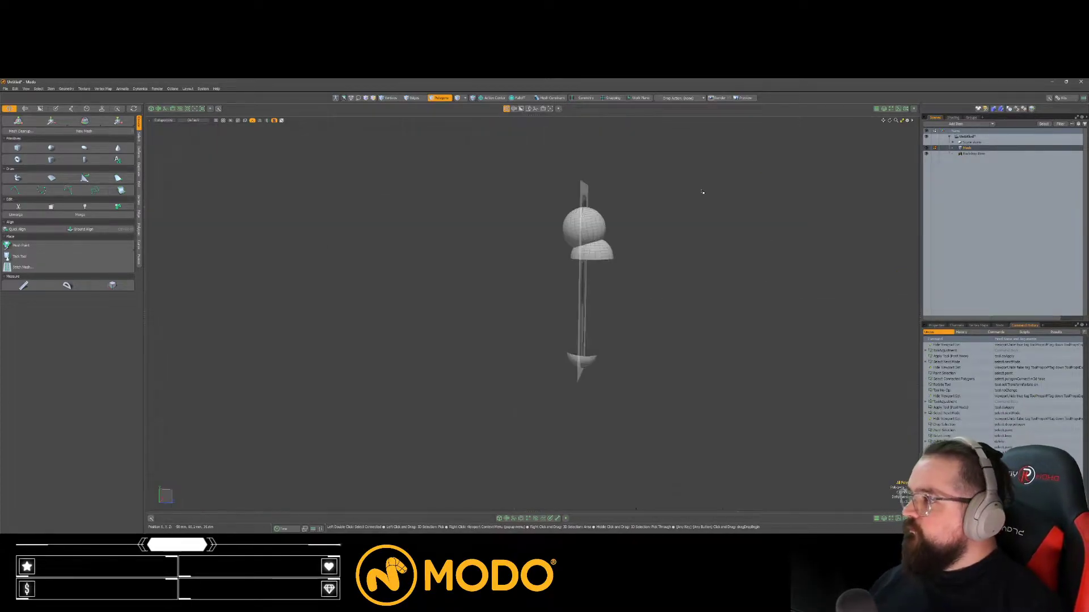
left_click_drag(591, 253, 636, 254, "ctrl+alt")
key("space")
key("space")
left_click(611, 268)
left_click_drag(593, 354, 592, 271, "alt+shift")
left_click(593, 443, "shift")
key("l")
key("shift+b")
left_click(680, 369)
key("space")
key("space")
Step: Delete the polygon loop at the base of the middle half-sphere, just above the bridged body
left_click_drag(731, 326, 564, 318, "alt+shift")
key("space")
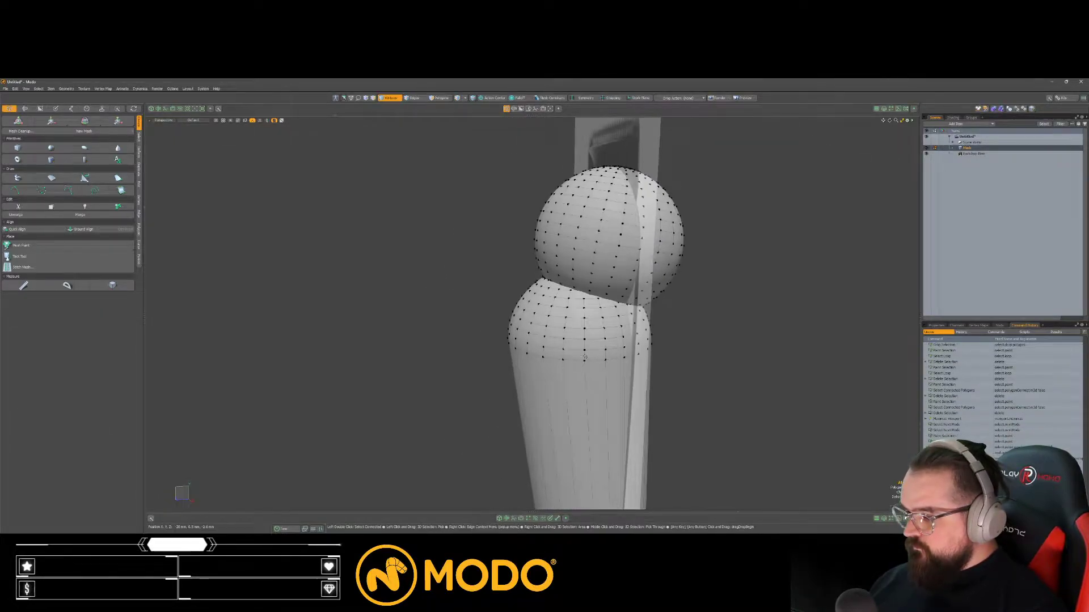
key("l")
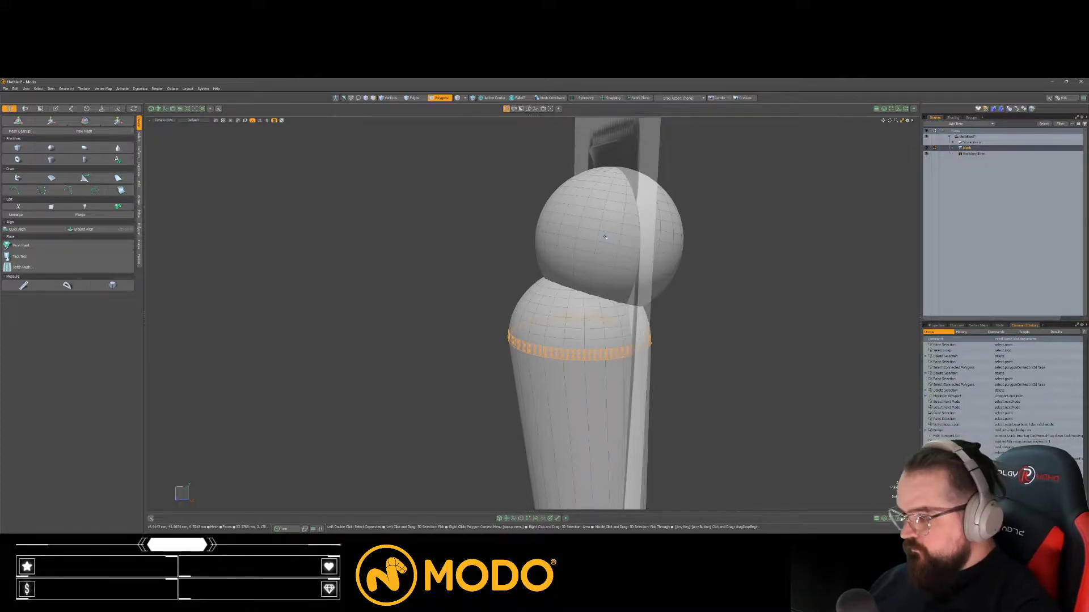
key("Delete")
Step: Delete the top sphere's equatorial polygon loop and lower half, plus the remaining dome of the middle sphere
left_click_drag(592, 248, 597, 251)
key("l")
key("Delete")
double_click(603, 259)
key("Delete")
double_click(585, 313)
key("Delete")
Step: Bridge the top dome's open edge loop to the upper open edge loop of the tapered body
key("space")
key("space")
left_click(606, 244)
left_click(592, 357, "shift")
key("l")
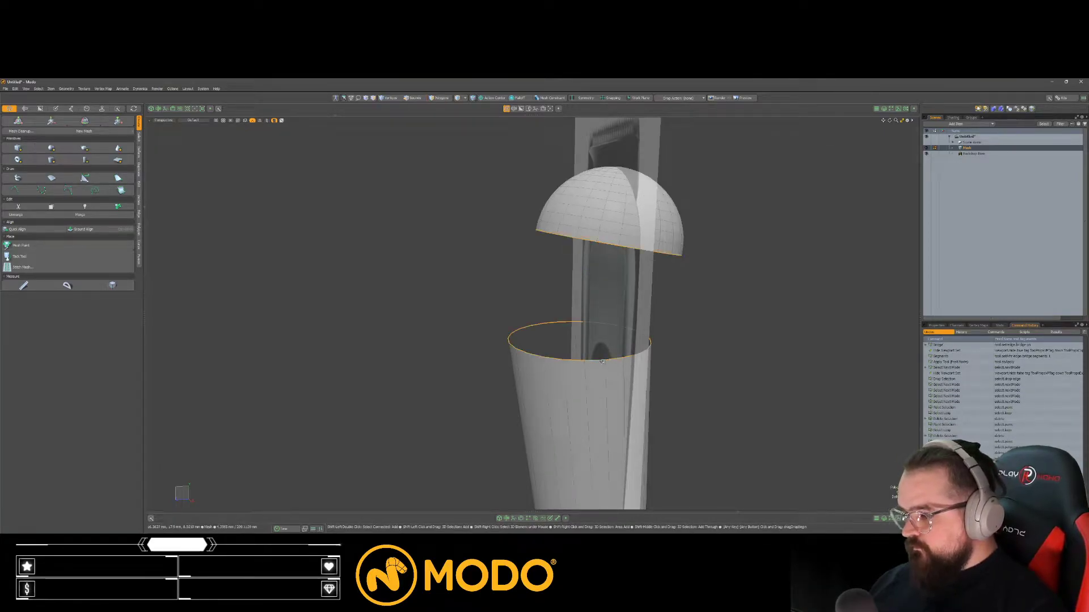
key("alt+b")
key("space")
Step: Rotate the body's top dome slightly in the side view to adjust its tilt
key("ctrl+space")
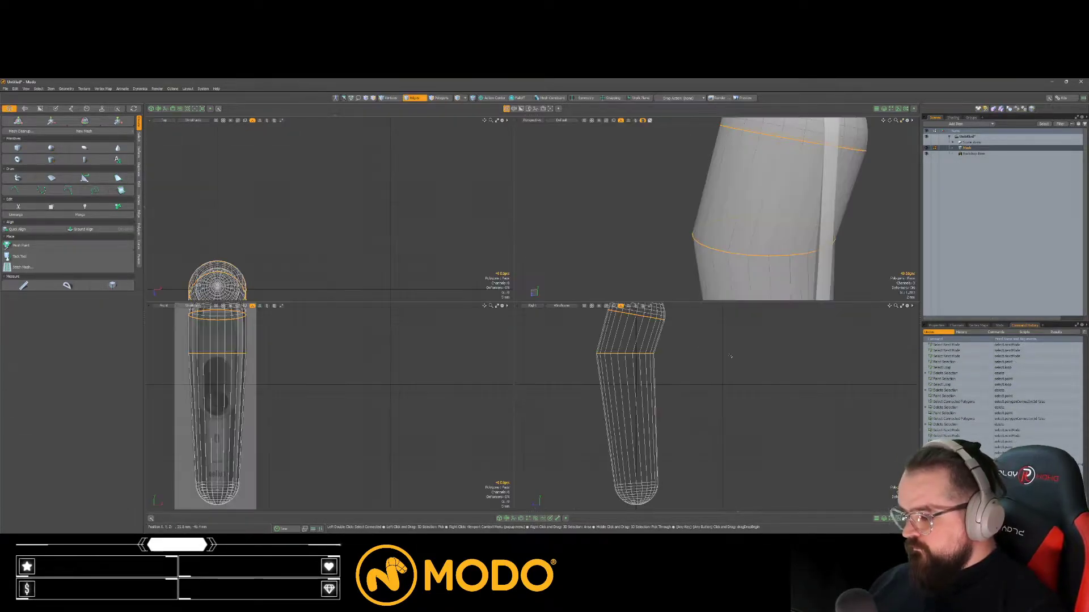
key("KP_0")
scroll(444, 229, "up", 3)
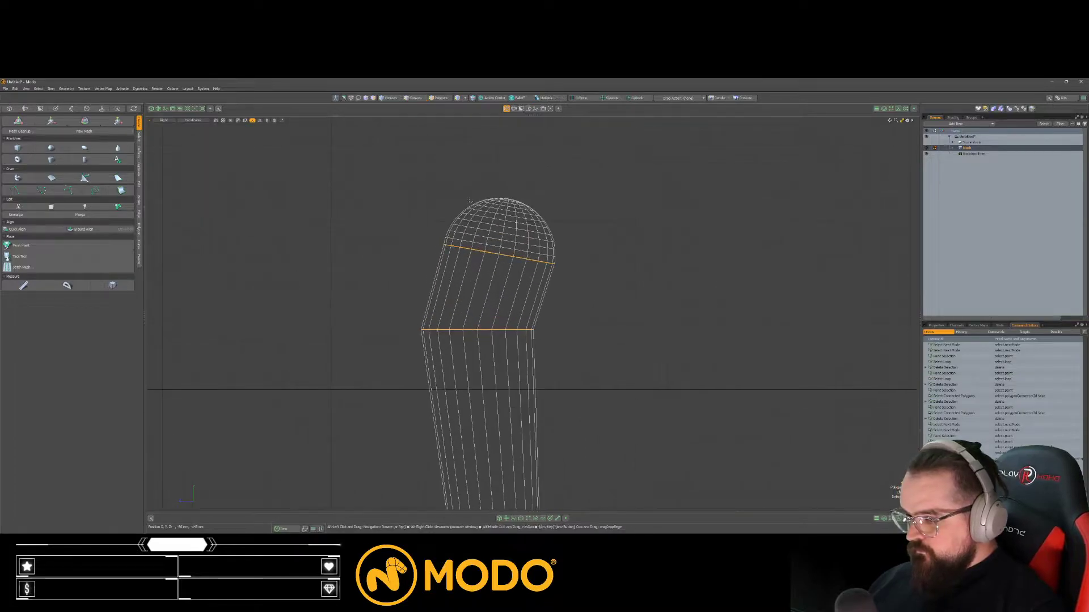
right_click_drag(465, 182, 466, 182)
key("e")
left_click_drag(538, 238, 539, 241)
key("space")
left_click(591, 355)
Step: Scale the whole trimmer body down along its depth in the side view to make it slimmer
key("a")
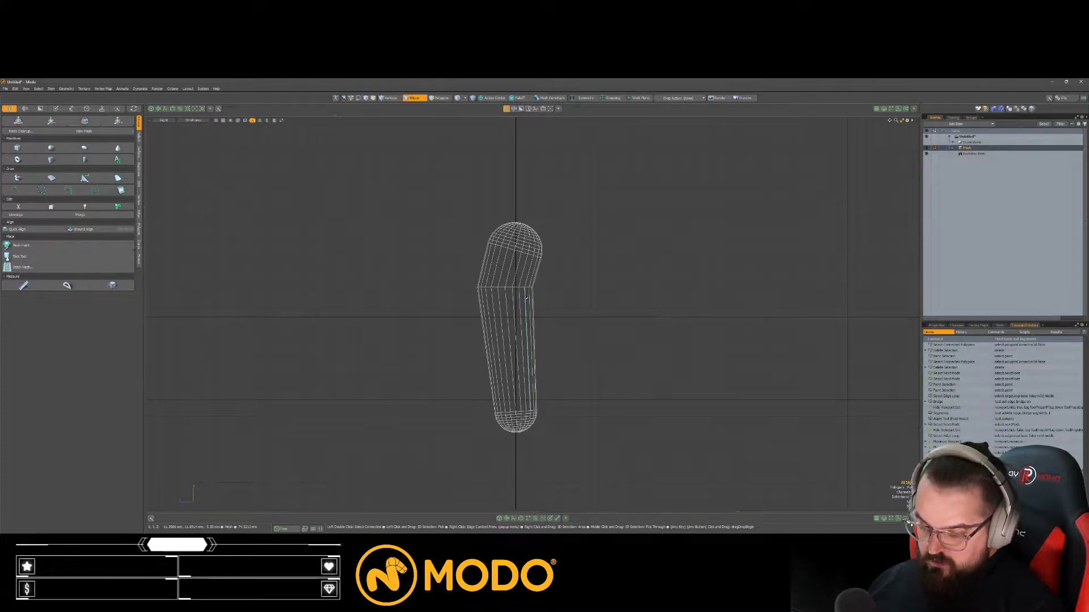
key("r")
left_click_drag(492, 332, 497, 331)
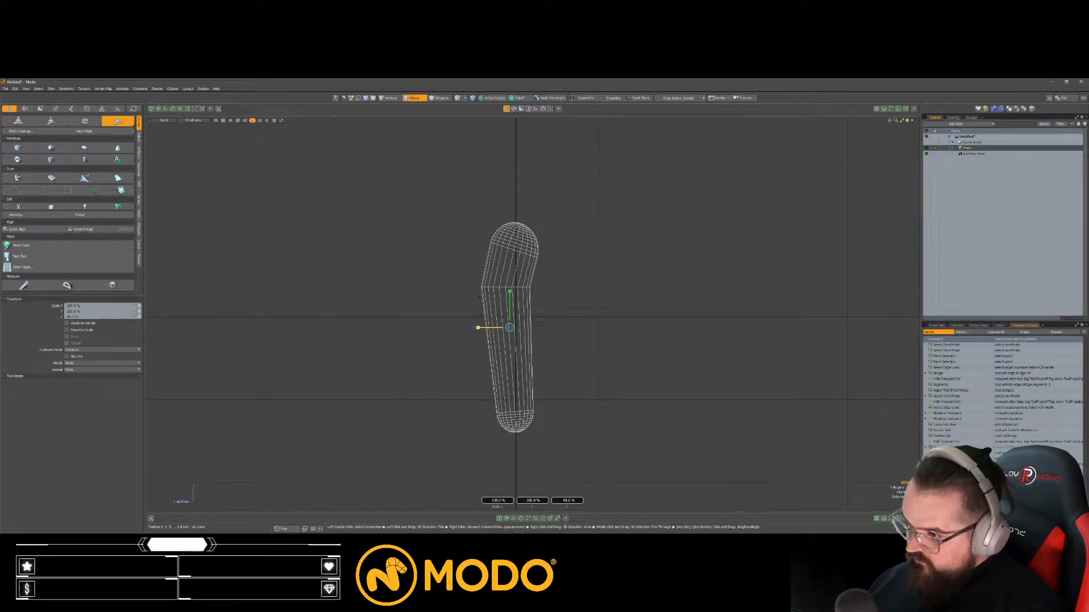
key("q")
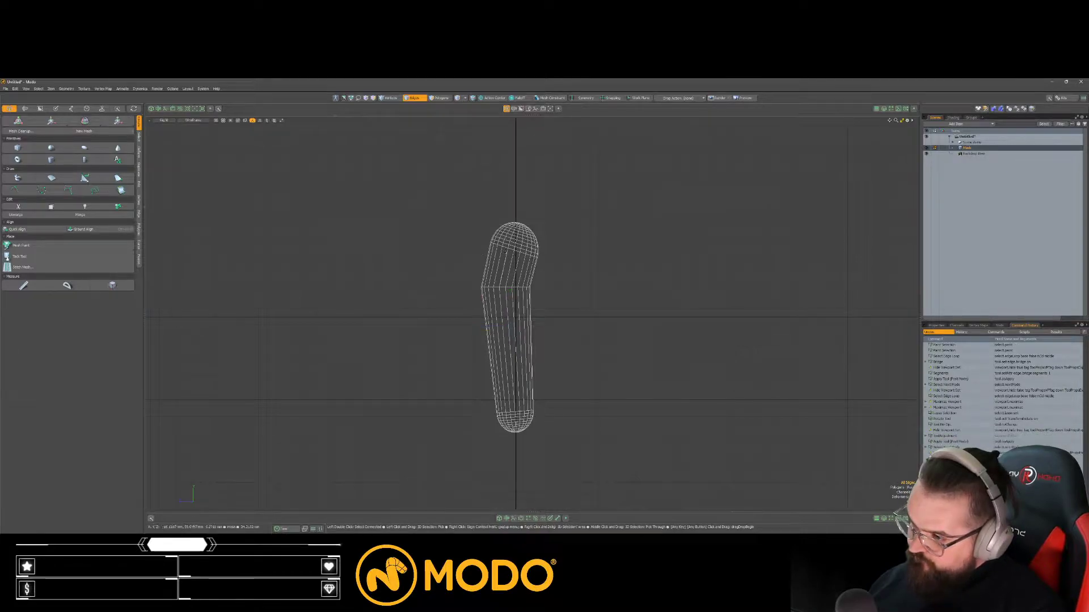
Step: Scale the top dome up slightly along its depth in the side view
mouse_move(471, 195)
right_mouse_down()
mouse_move(559, 271)
mouse_move(570, 233)
right_mouse_up()
key("r")
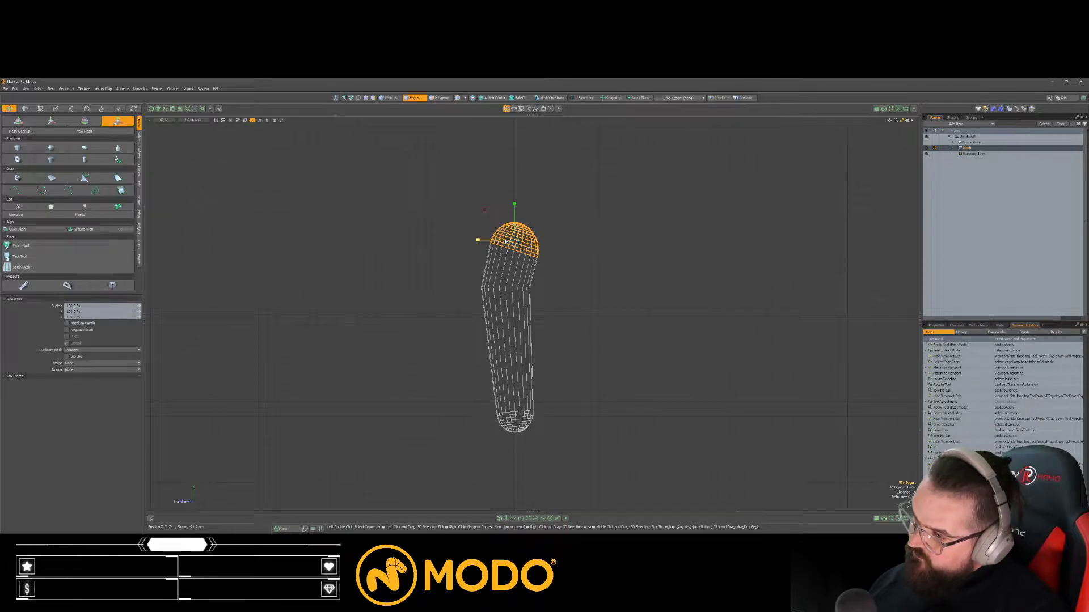
left_click_drag(506, 241, 508, 241)
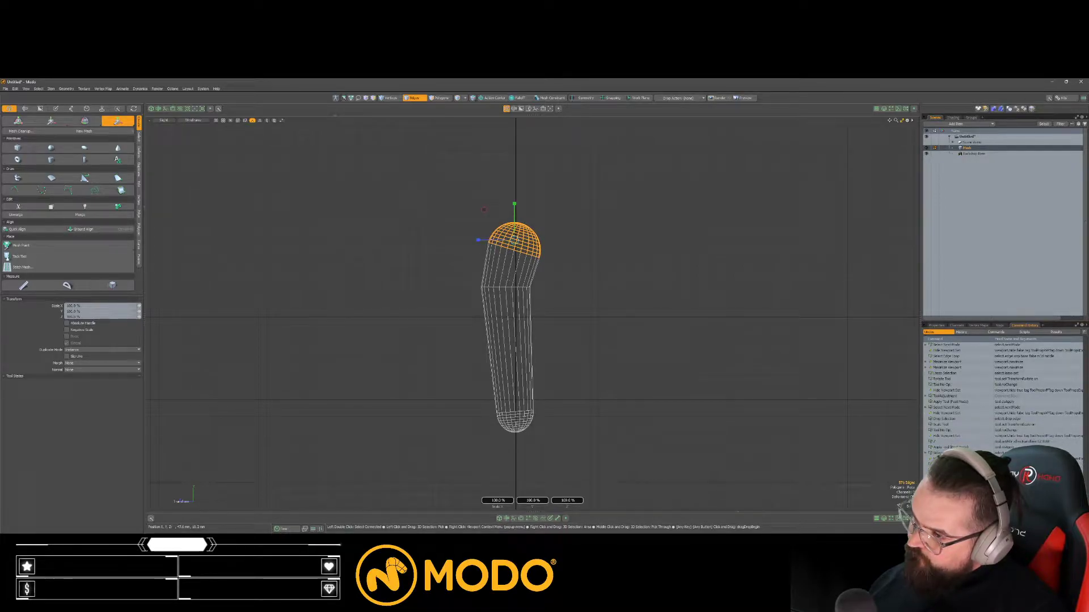
key("space")
Step: Scale the edge loop at the body's bend slightly along its depth
double_click(507, 288)
key("r")
left_click_drag(501, 287, 507, 288)
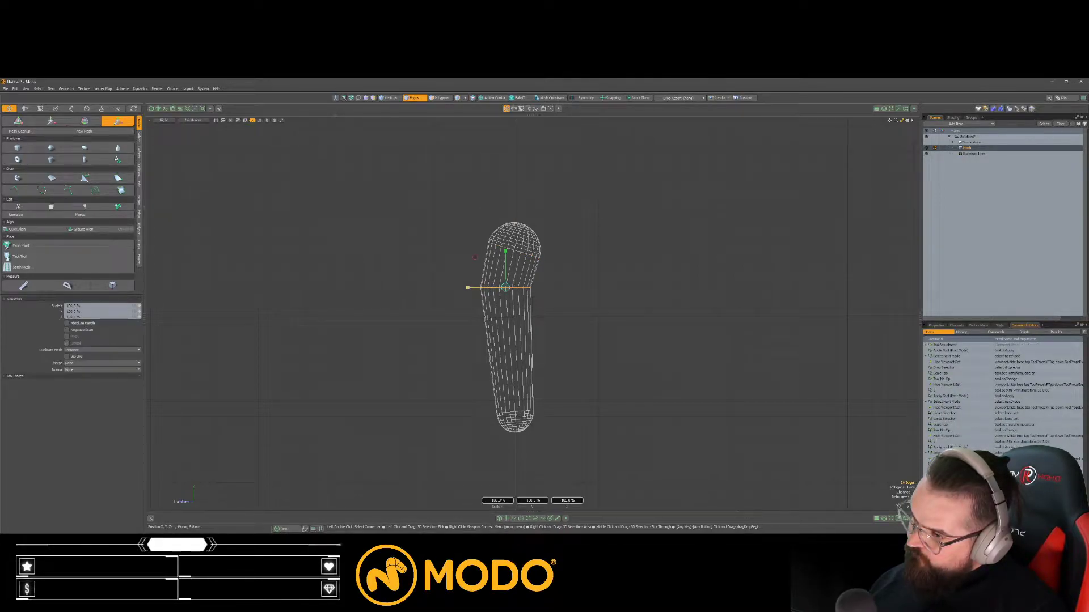
key("space")
left_click(576, 317)
Step: Adjust the height of the bend's edge loop against the front reference image
key("ctrl+space")
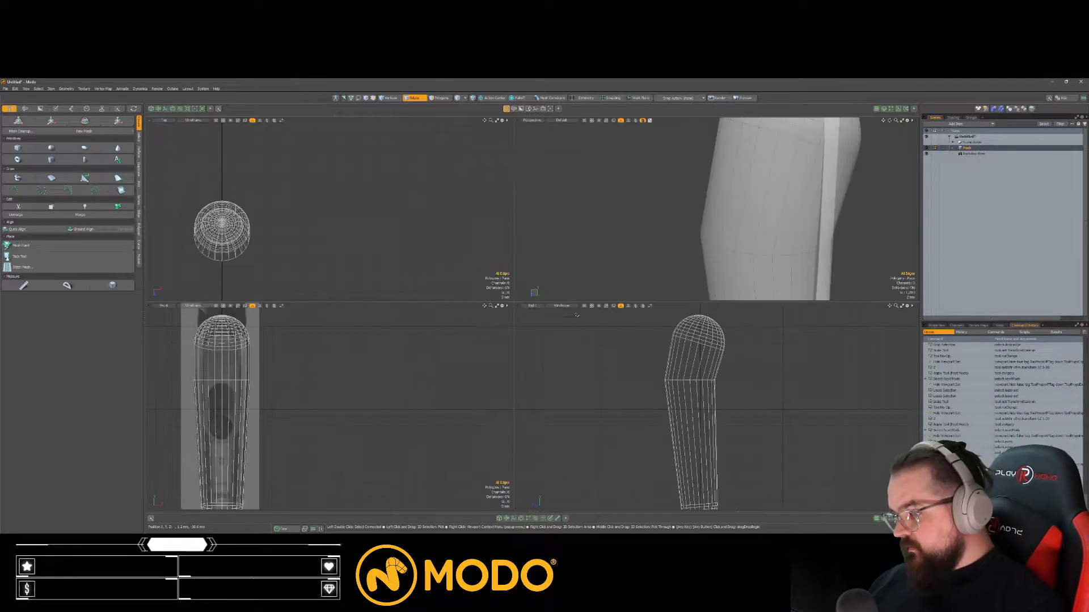
double_click(690, 381)
key("w")
left_click_drag(690, 381, 690, 384)
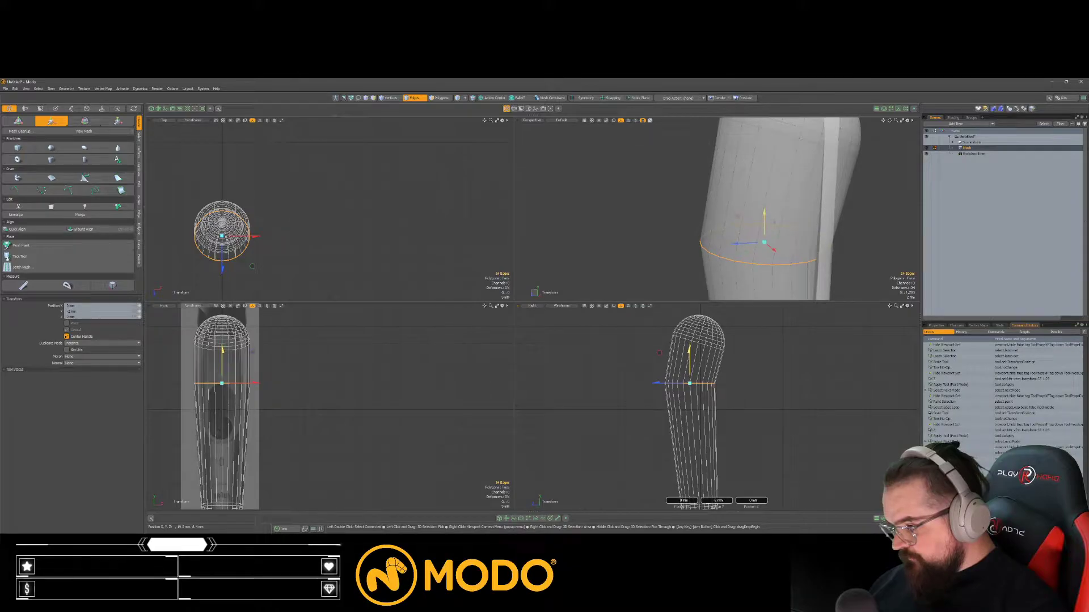
scroll(194, 383, "up", 5)
left_click_drag(285, 375, 286, 368)
key("space")
left_click(749, 426)
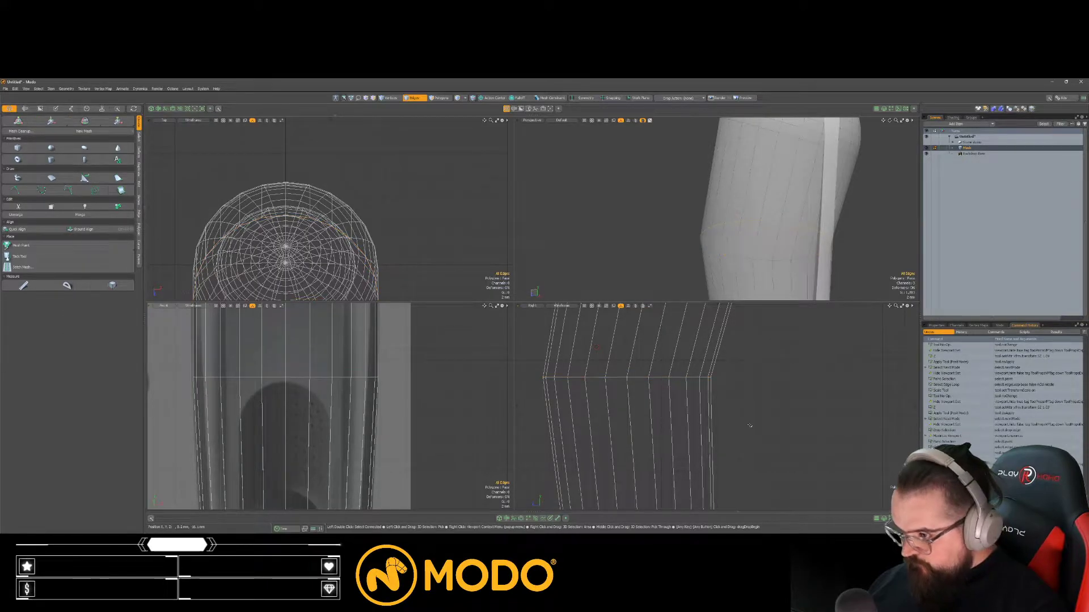
Step: Replace the triangle fan at the top dome's pole with a quad fill in the perspective view
key("ctrl+space")
key("ctrl+space")
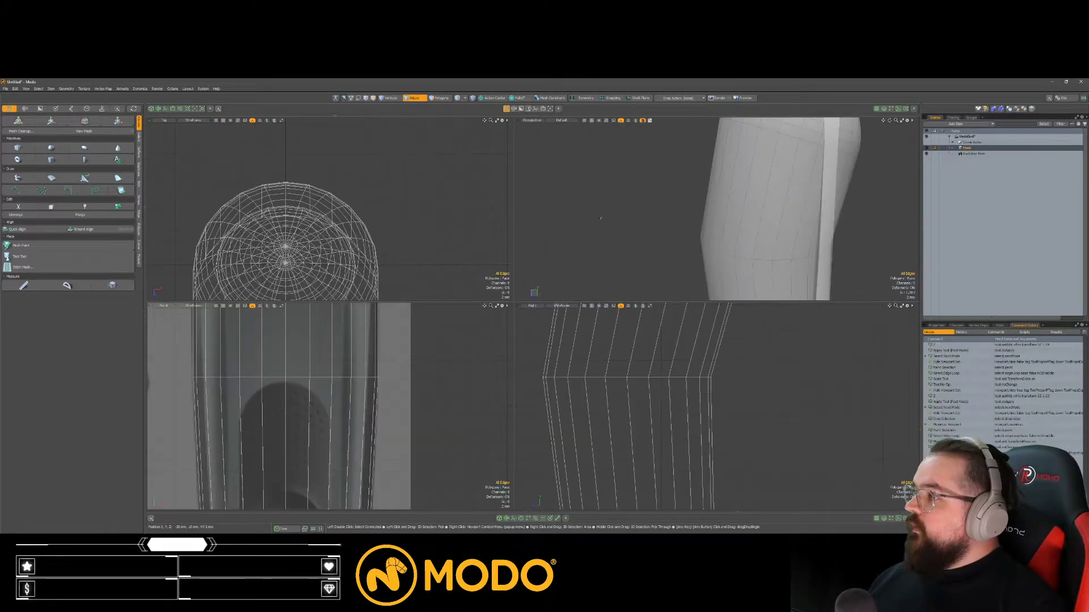
key("KP_0")
key("a")
left_click_drag(680, 191, 639, 297, "alt")
scroll(546, 246, "up", 5)
key("3")
key("space")
key("space")
left_click(638, 296)
key("space")
left_click(638, 298)
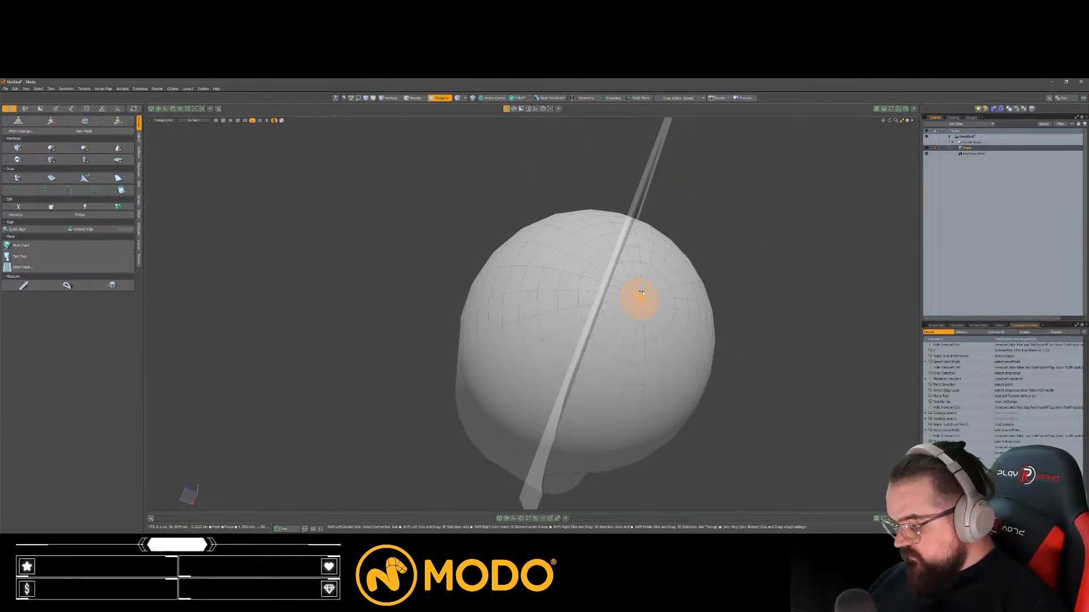
key("Escape")
Step: Replace the triangle fan at the bottom dome's pole with a quad fill
left_click_drag(641, 292, 621, 340, "ctrl+alt")
mouse_move(487, 334)
left_mouse_down()
mouse_move(506, 323)
mouse_move(590, 397)
mouse_move(572, 300)
mouse_move(581, 241)
left_mouse_up()
key("Escape")
left_click_drag(581, 241, 596, 238, "ctrl+alt")
Step: Select the edge loop at the body's bend and bevel it into a rounded multi-segment transition
key("space")
key("space")
left_click(519, 283)
left_click_drag(612, 354, 633, 362, "alt")
key("l")
key("b")
left_click_drag(633, 362, 625, 333, "alt")
left_click_drag(624, 333, 622, 334)
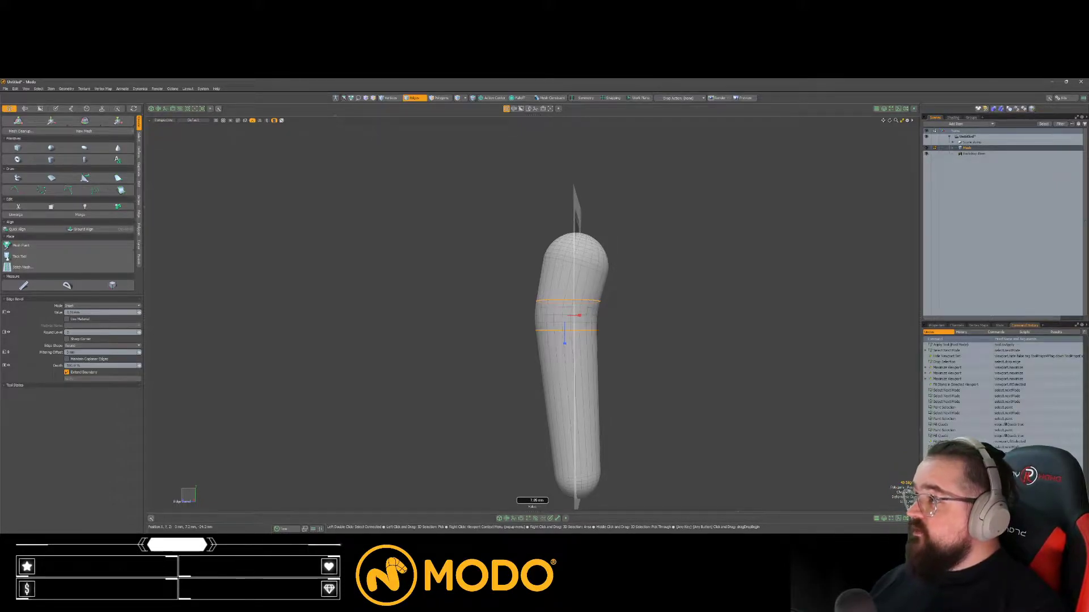
left_click_drag(622, 336, 635, 335)
left_click_drag(635, 335, 631, 337, "alt")
left_click_drag(630, 336, 596, 315, "alt+shift")
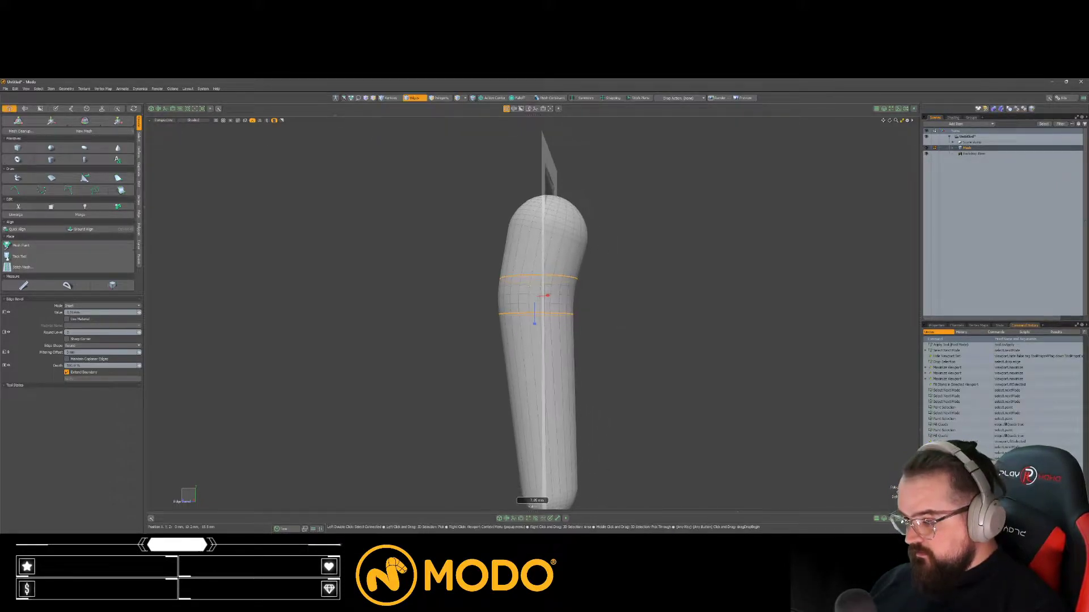
Step: Add two evenly spaced edge loops between the top dome and the beveled bend with Loop Slice
key("space")
key("alt+c")
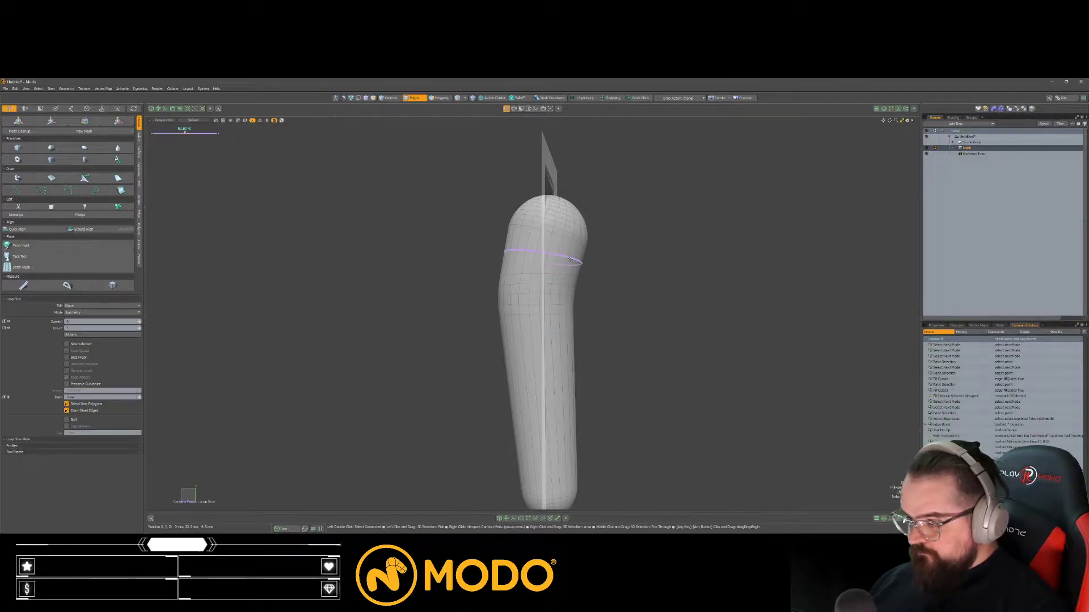
left_click(570, 260)
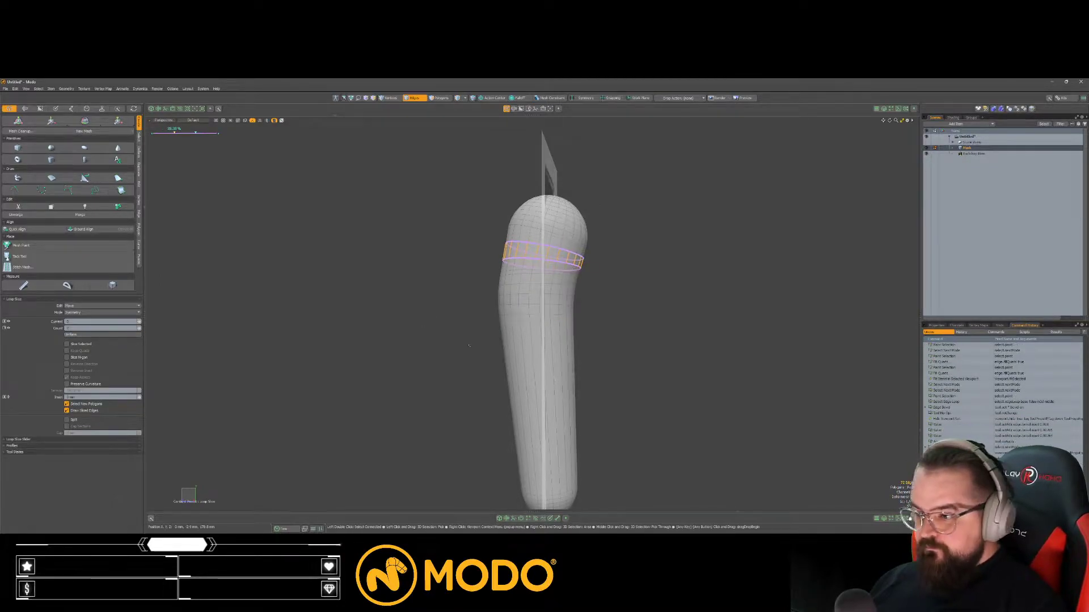
key("space")
Step: Add several evenly spaced edge loops along the long lower section of the body with Loop Slice
left_click_drag(556, 397, 555, 370, "alt+shift")
key("alt+c")
left_click(571, 352)
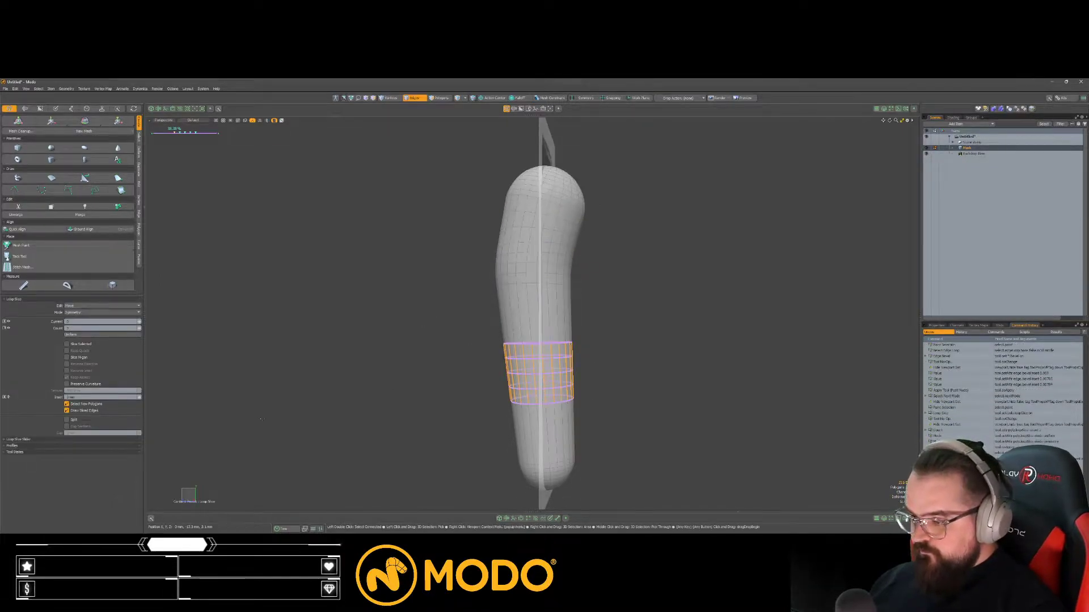
key("space")
Step: Convert the whole body mesh to a subdivision surface and inspect its smoothed shape
left_click(695, 360)
key("Tab")
left_click_drag(569, 362, 621, 335, "alt")
scroll(661, 336, "down", 5)
mouse_move(622, 335)
left_mouse_down("ctrl+alt")
mouse_move(659, 317)
mouse_move(631, 320)
left_mouse_up("ctrl+alt")
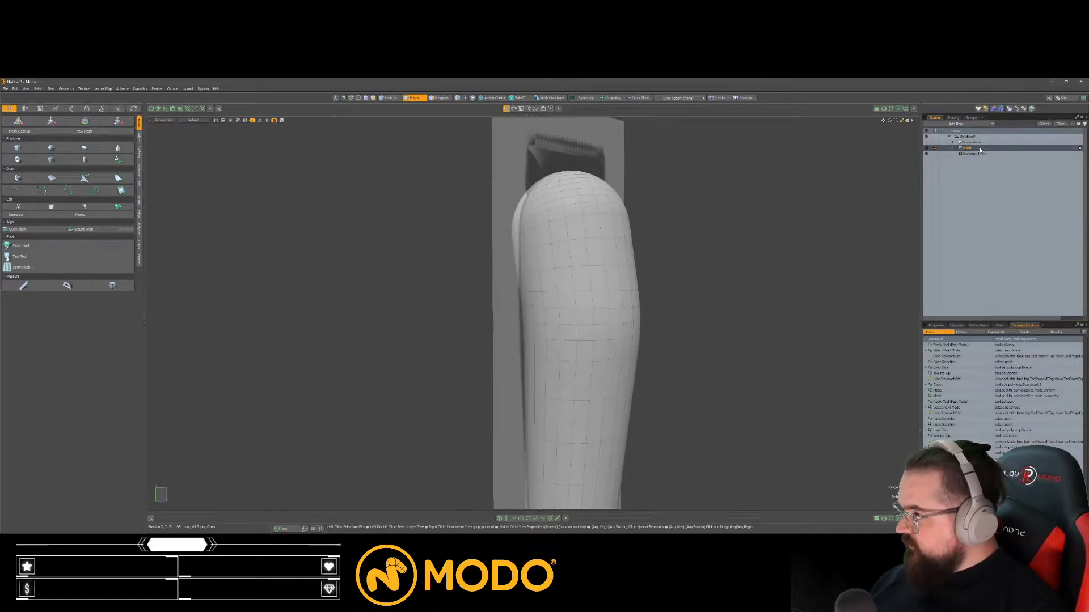
Step: Rename the body's mesh item in the scene's item list
key("shift+c")
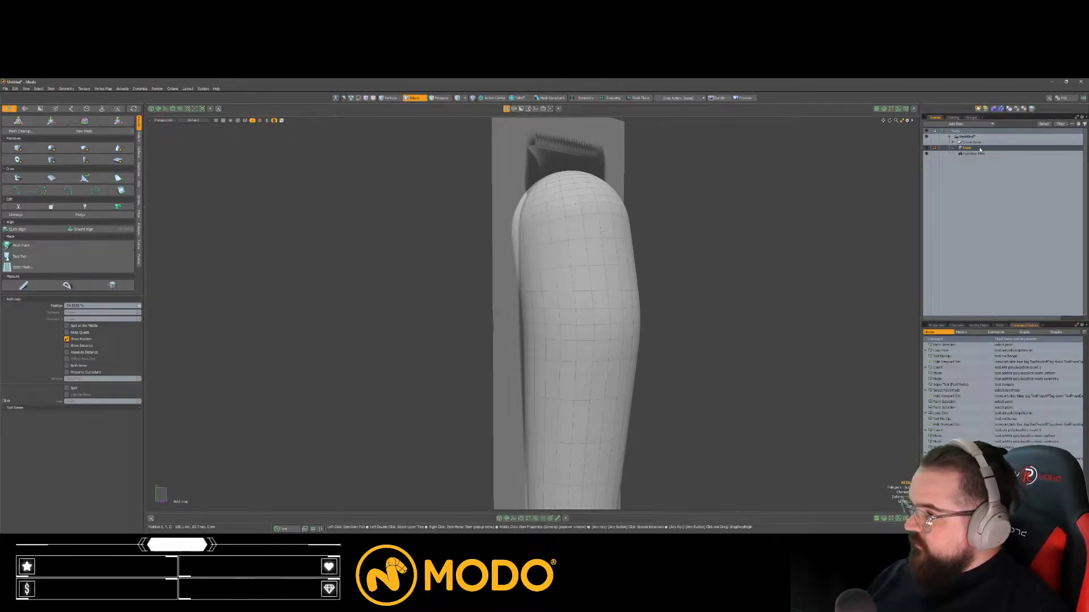
double_click(979, 149)
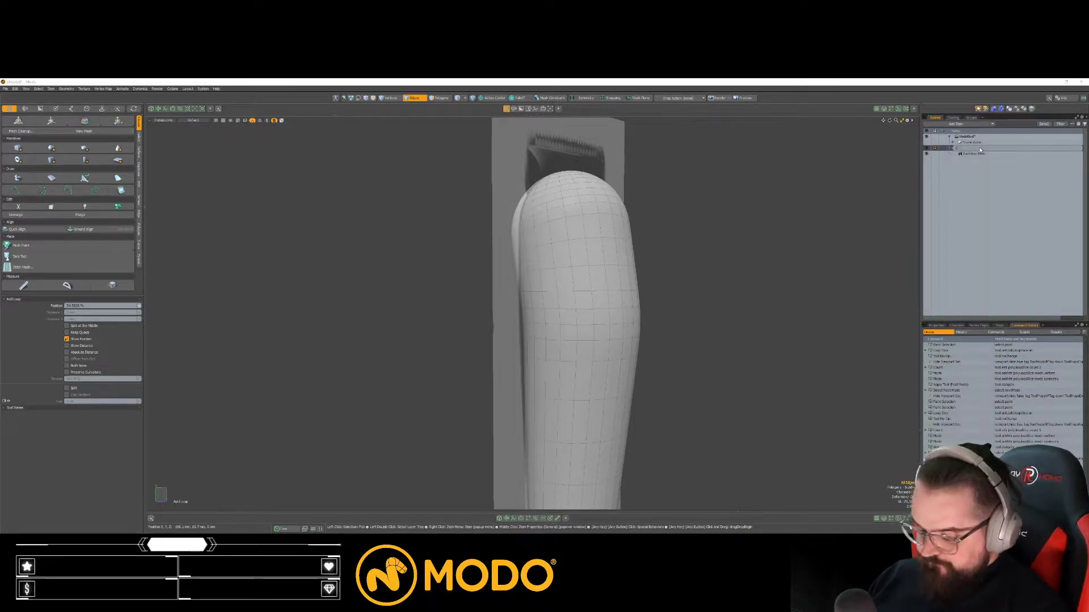
key("Return")
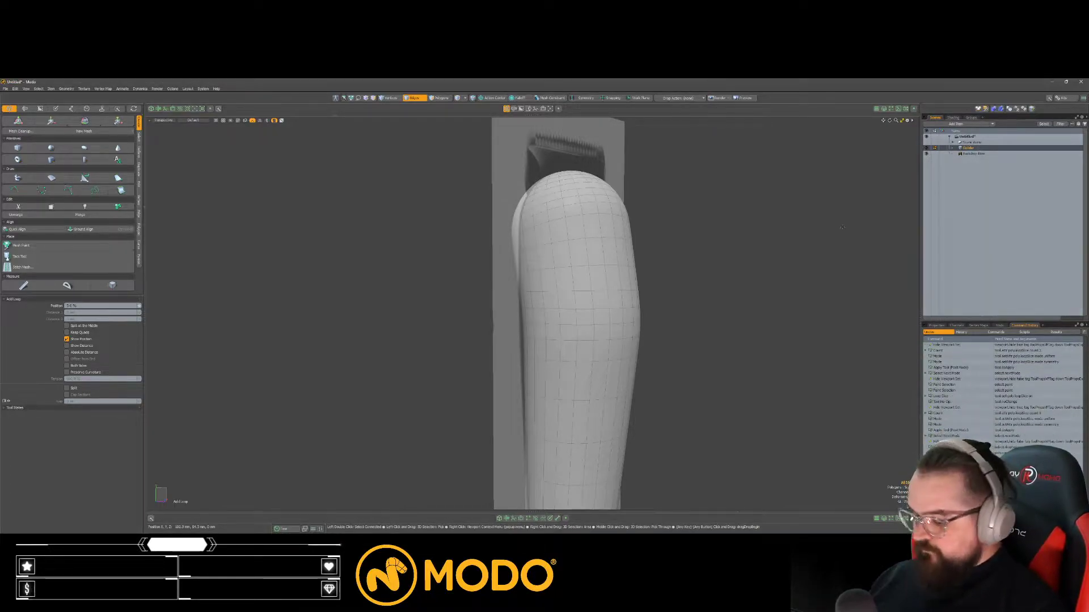
Step: Save the scene as Braun_001.lxo and move the body mesh to the top of the item list
key("ctrl+s")
left_click_drag(221, 84, 217, 0)
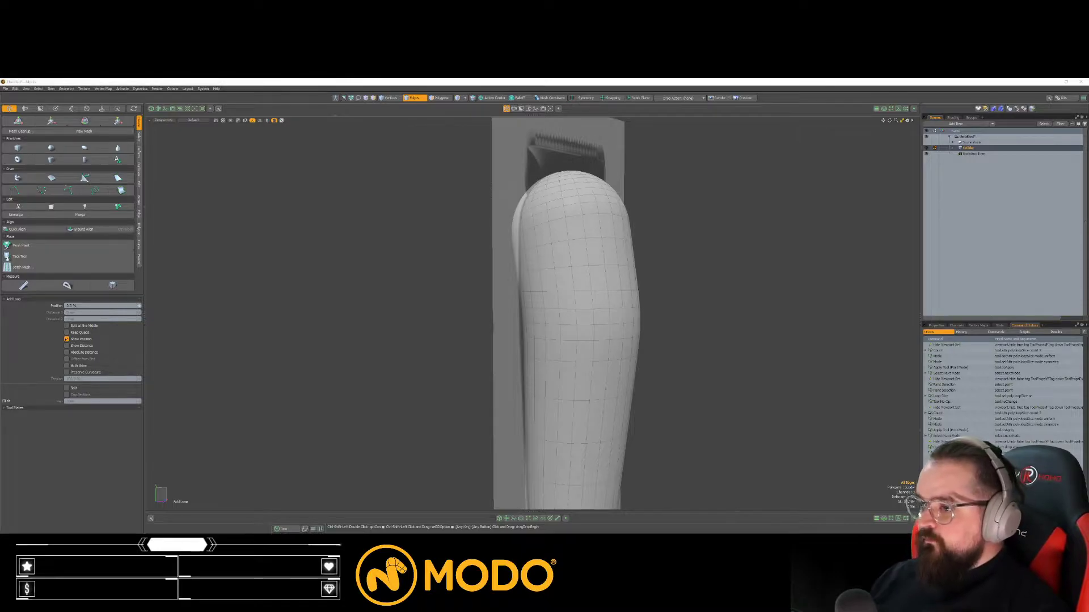
key("Return")
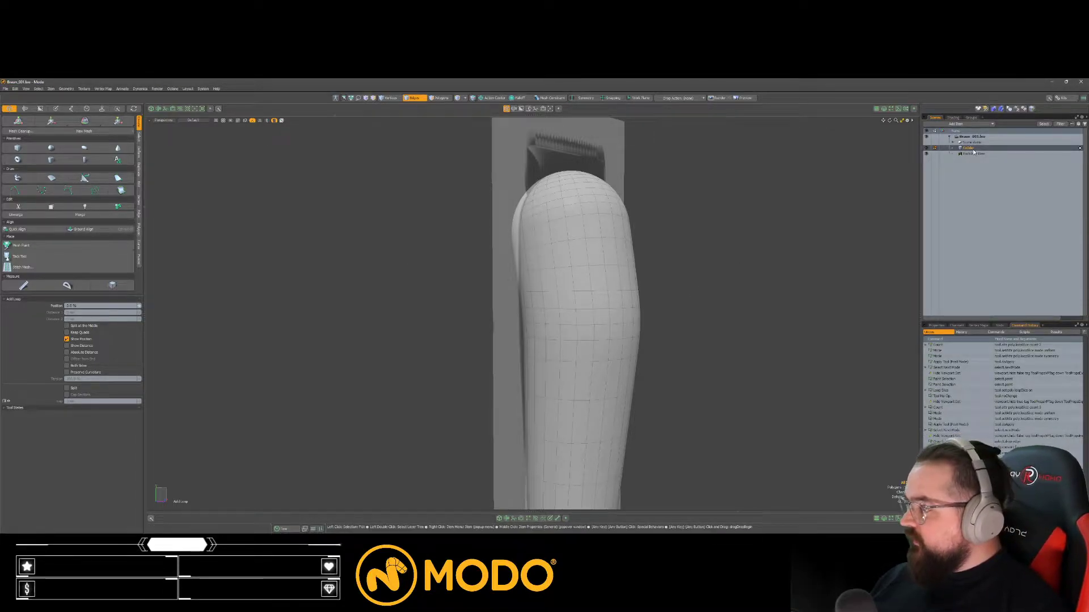
left_click_drag(971, 148, 977, 144)
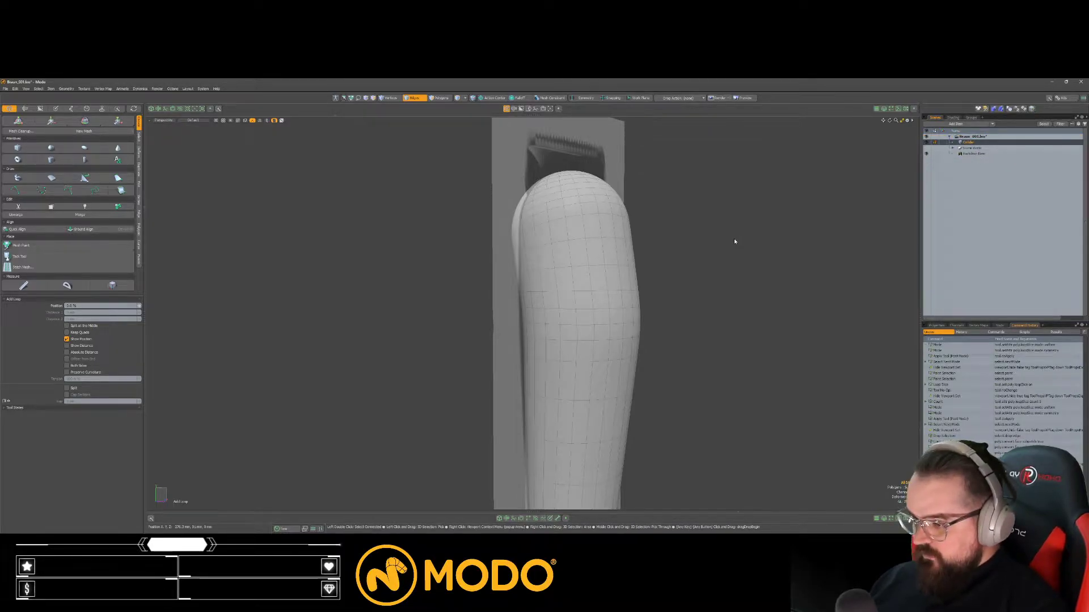
Step: Create a new mesh item and hide the body mesh so only the front reference image shows
key("ctrl+space")
key("ctrl+space")
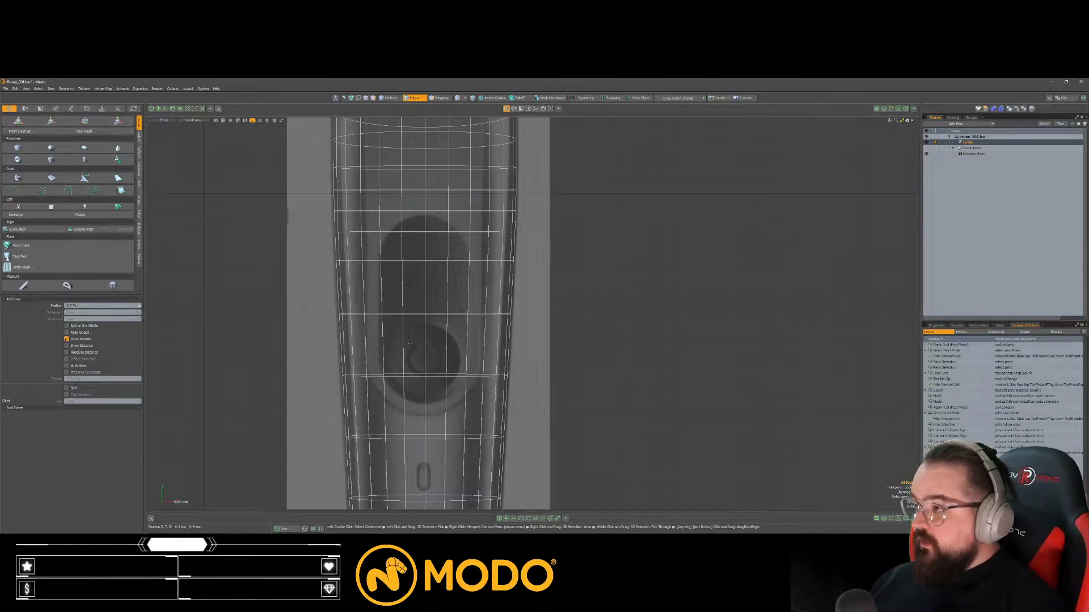
left_click_drag(409, 343, 398, 351, "alt+shift")
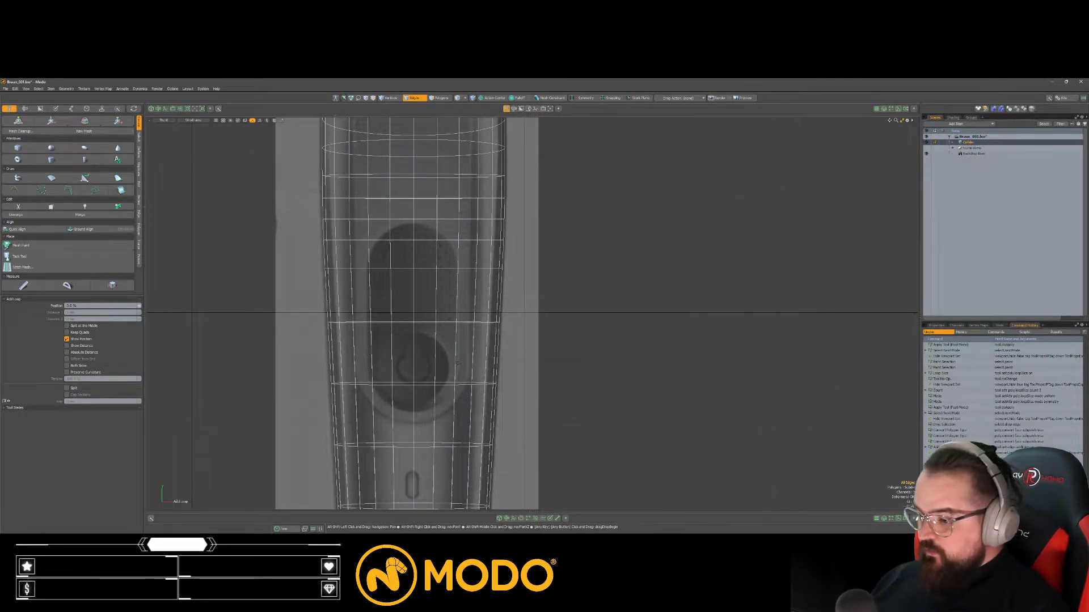
key("space")
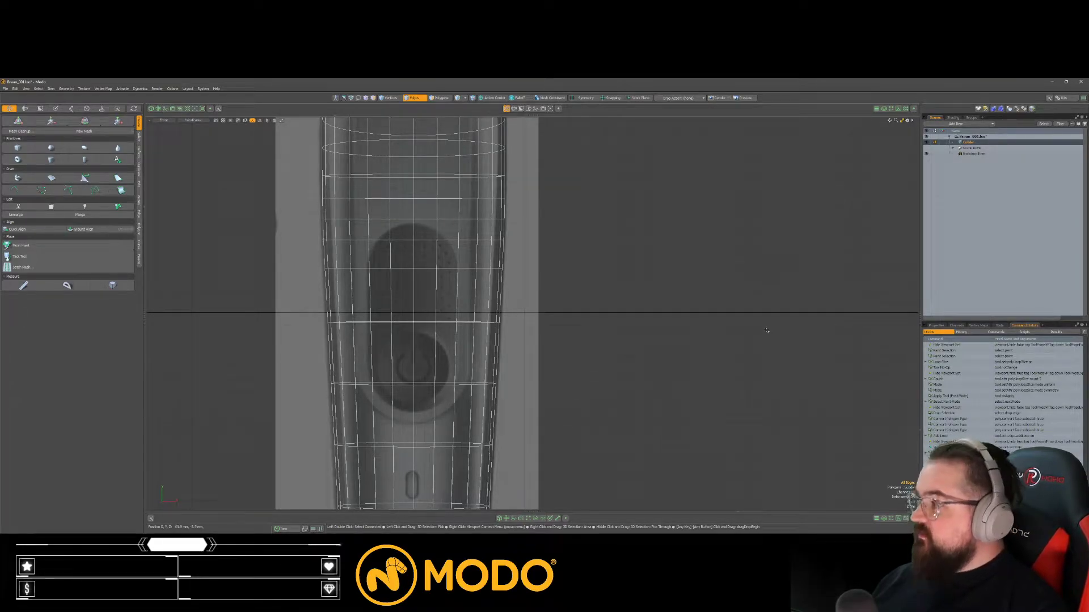
scroll(491, 300, "up", 1)
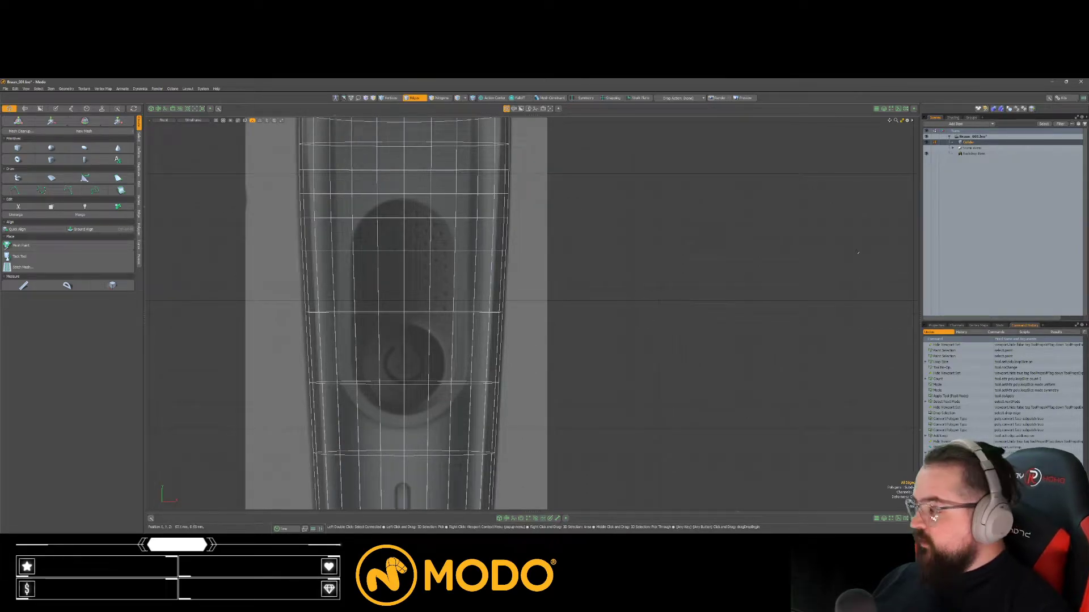
key("n")
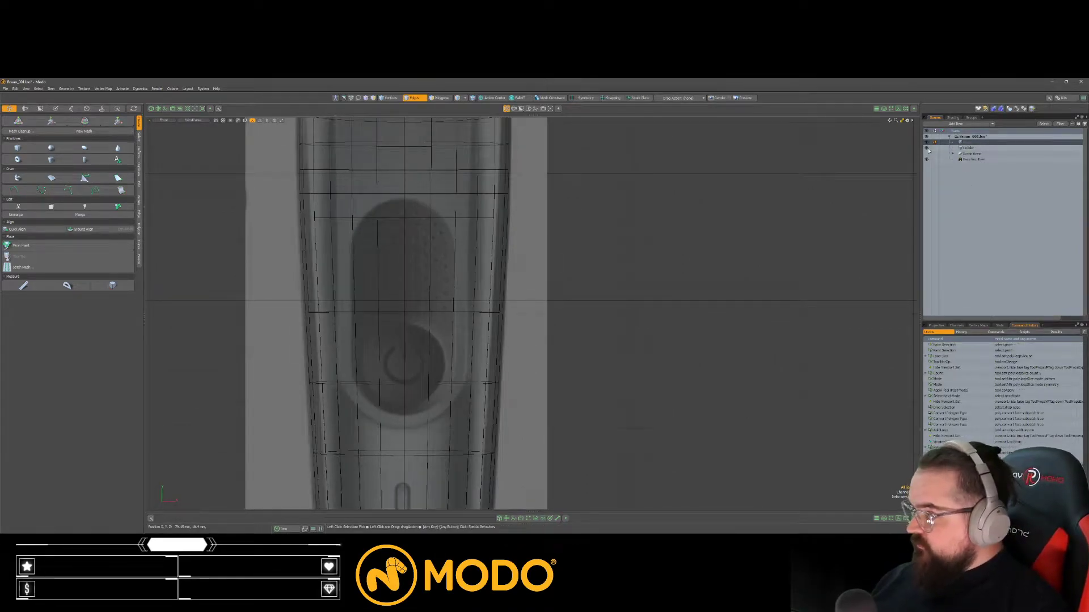
left_click(926, 148)
Step: Draw a 12-sided cylinder centred on the reference image's power button in the front view
scroll(448, 310, "down", 3)
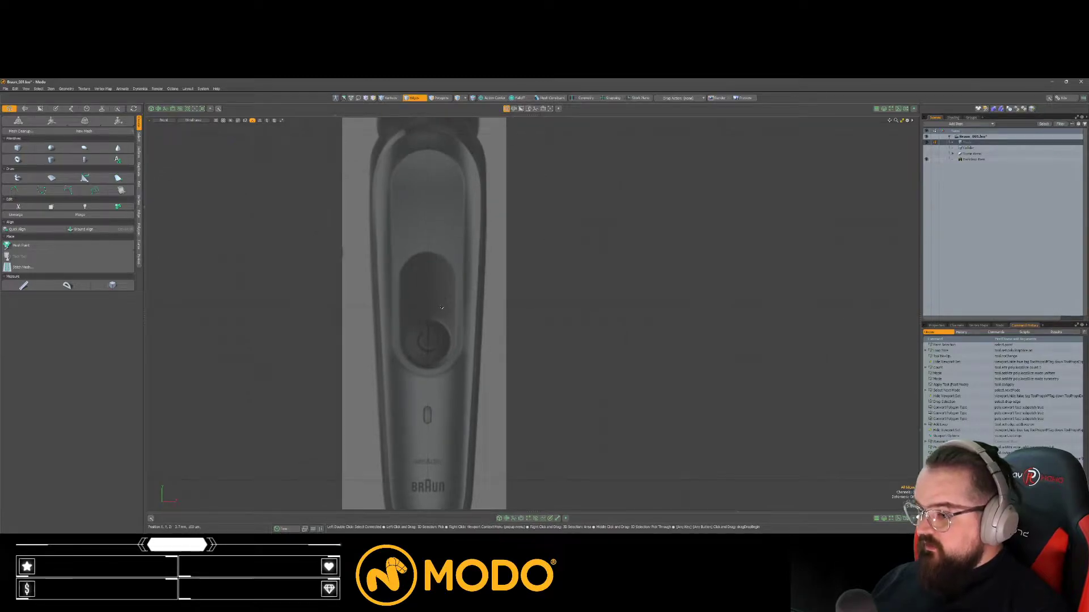
scroll(428, 341, "up", 4)
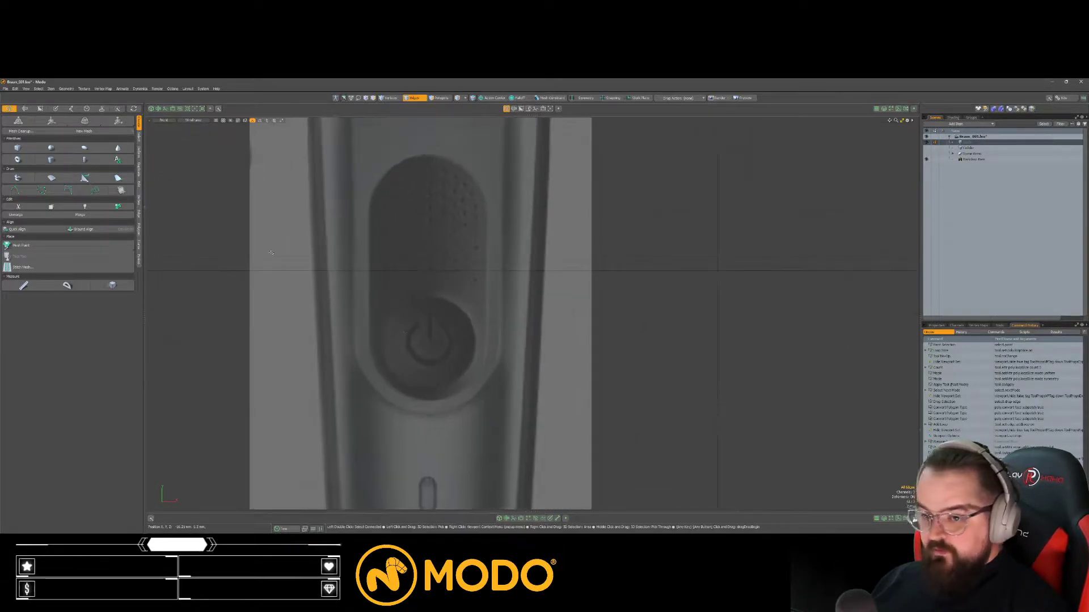
left_click(52, 160)
scroll(468, 335, "up", 3)
key("2")
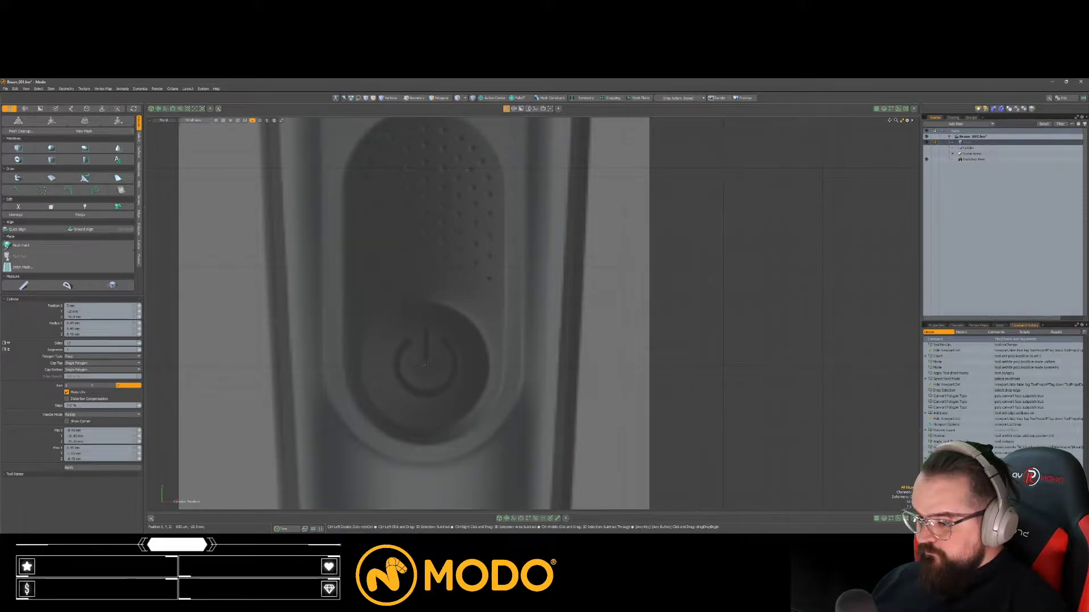
left_click_drag(426, 366, 504, 446, "ctrl")
key("space")
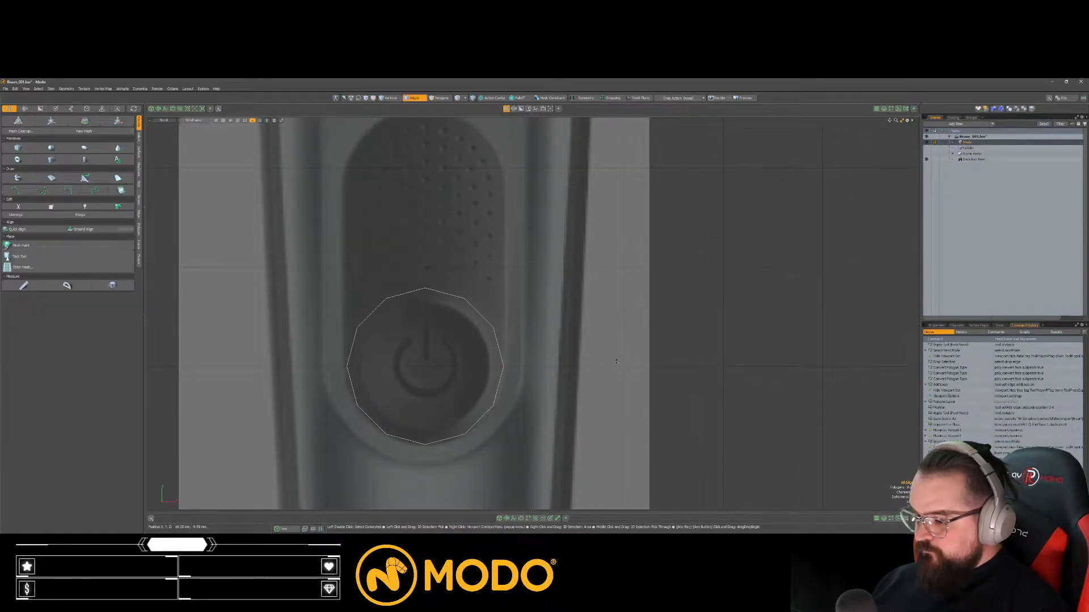
Step: Delete the cylinder's side and back polygons, keeping only its front cap as a flat 12-sided disc
key("KP_0")
scroll(743, 258, "down", 4)
left_click_drag(743, 258, 747, 286, "alt")
key("3")
left_click(747, 286)
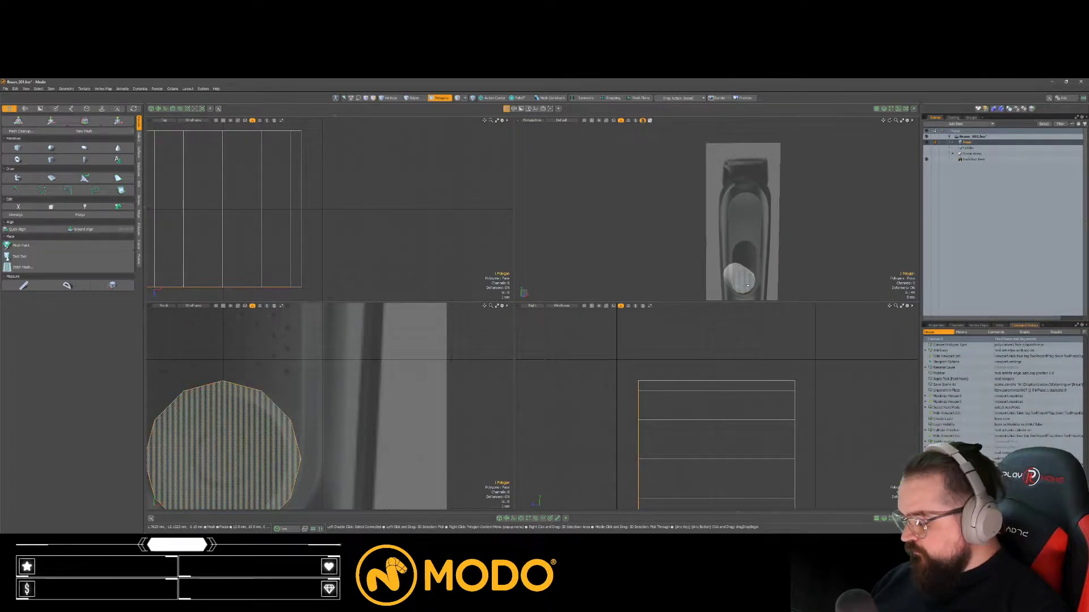
key("bracketleft")
key("Delete")
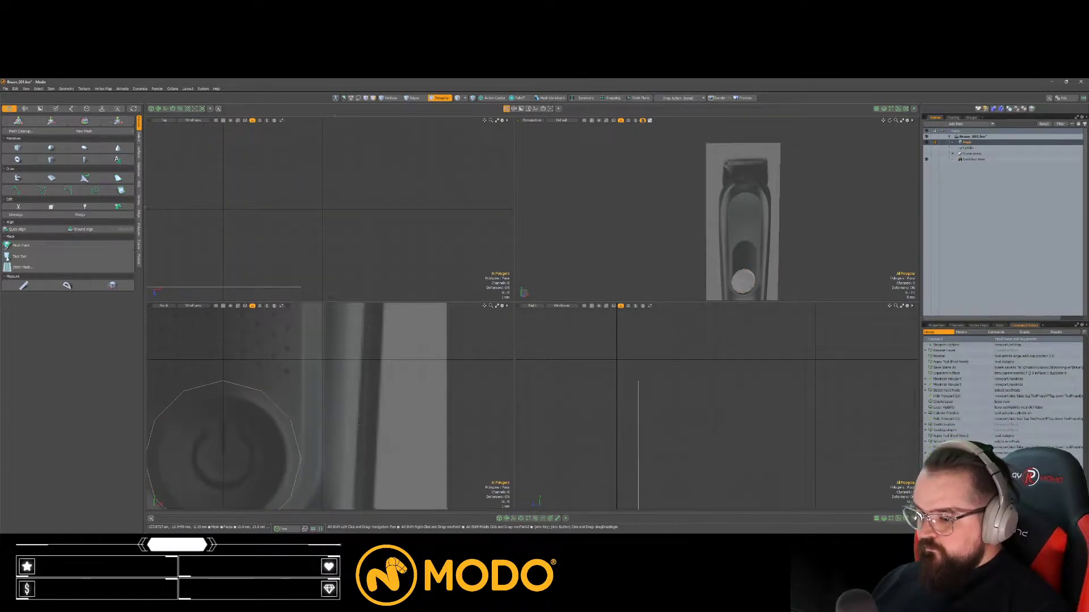
Step: Adjust the disc's position and size in the front view to fit the recess around the power button
key("ctrl+space")
scroll(385, 395, "up", 5)
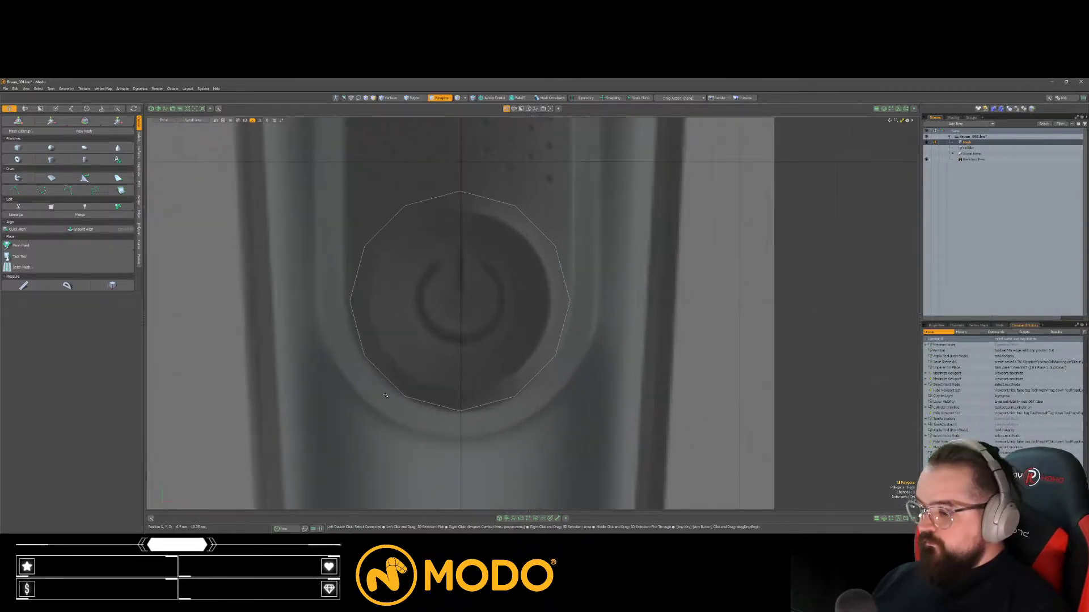
left_click_drag(460, 404, 413, 423, "alt+shift")
left_click(413, 431)
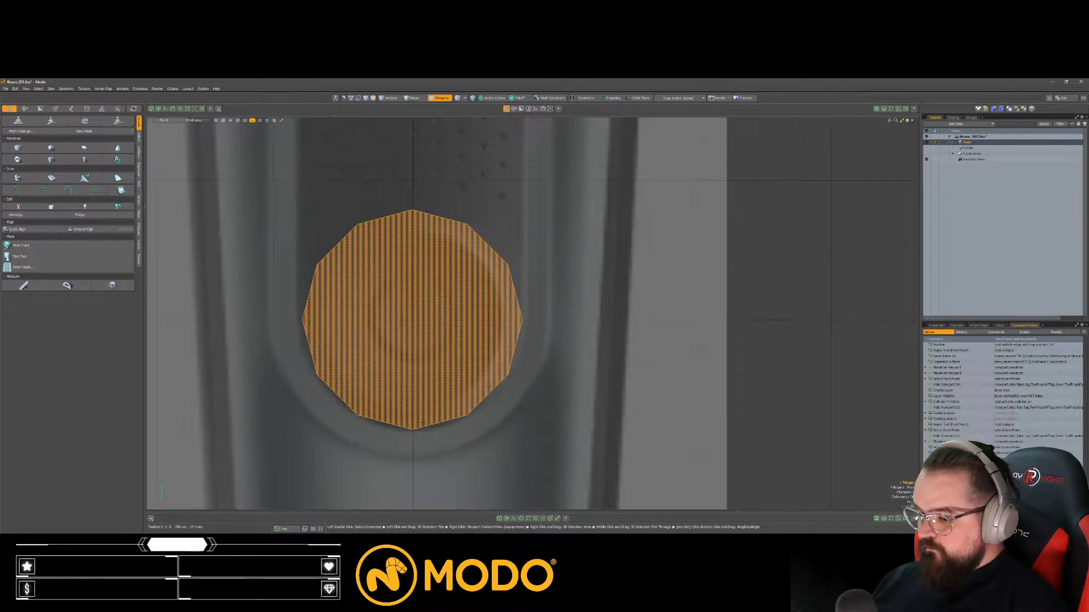
key("F2")
scroll(423, 423, "down", 3)
scroll(400, 376, "up", 3)
key("w")
left_click_drag(437, 211, 438, 338)
key("r")
key("w")
key("space")
key("Escape")
scroll(536, 409, "down", 3)
left_click_drag(535, 410, 524, 401, "alt+shift")
scroll(525, 401, "up", 3)
key("space")
key("space")
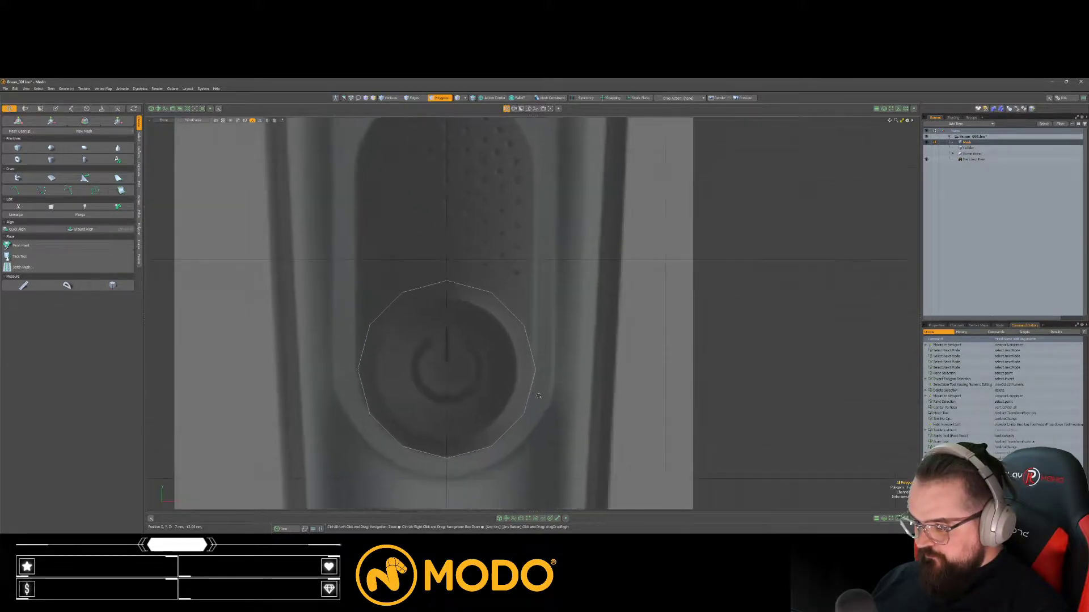
Step: Try extending the disc's border edges and insetting its face
double_click(525, 403)
key("z")
key("r")
left_click_drag(477, 339, 492, 340)
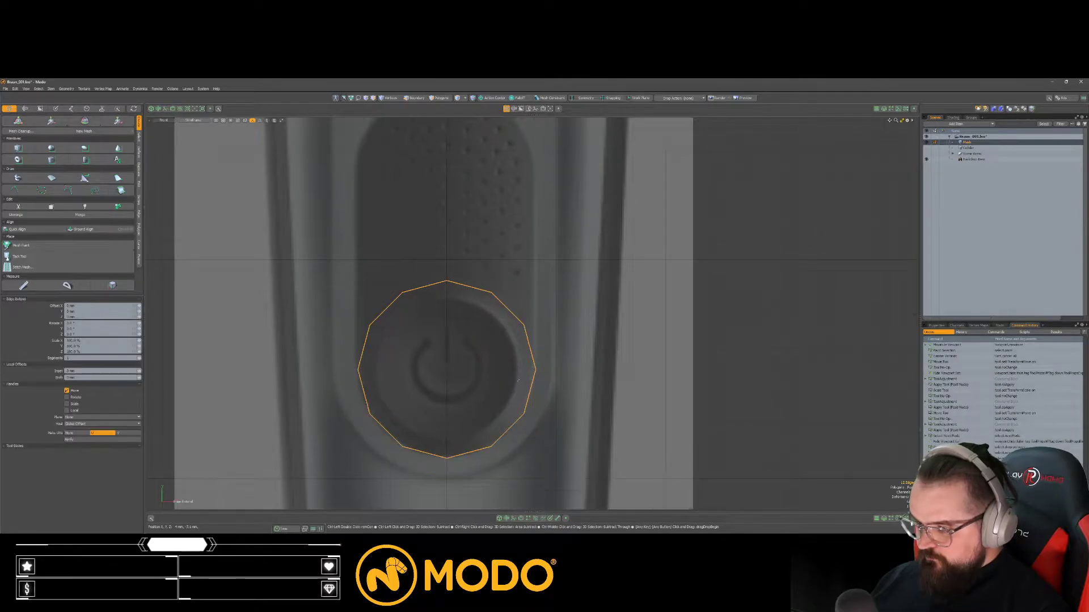
key("space")
key("space")
key("b")
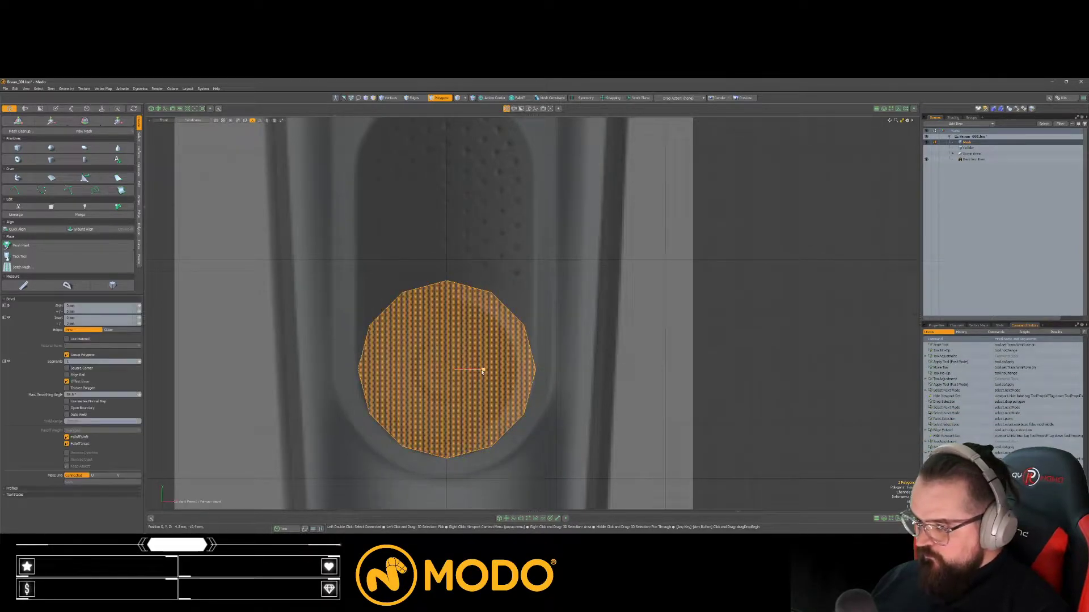
scroll(479, 369, "up", 2)
left_click_drag(473, 370, 476, 370)
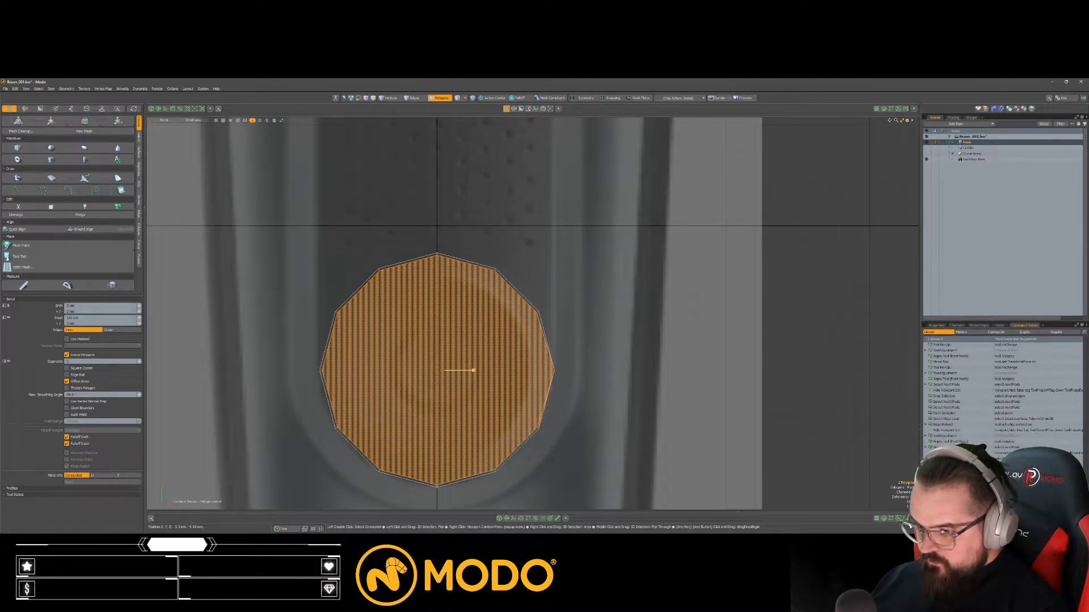
scroll(474, 370, "up", 2)
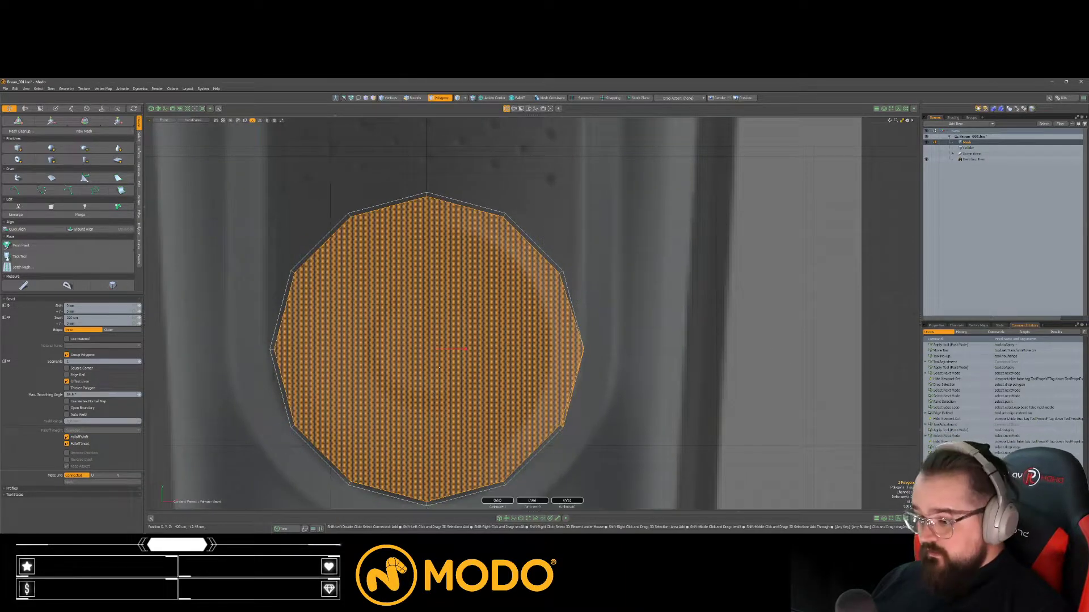
left_click_drag(469, 352, 487, 352)
key("ctrl+z")
key("ctrl+z")
key("ctrl+z")
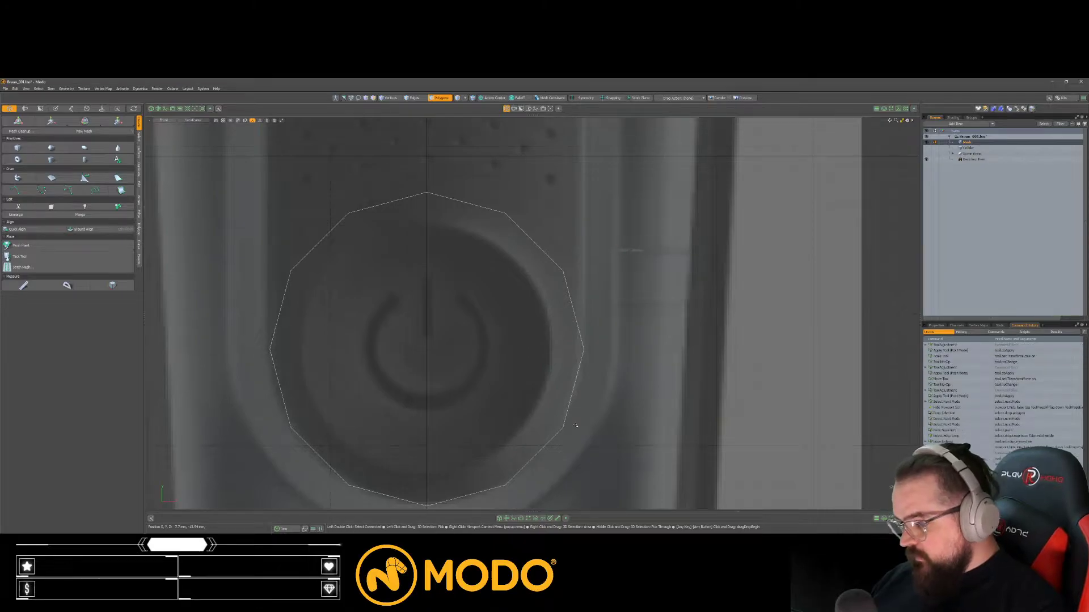
Step: Inset the disc with successive polygon bevels: narrow support rings near the rim and a wide ring around a small centre
left_click_drag(557, 426, 579, 416)
key("b")
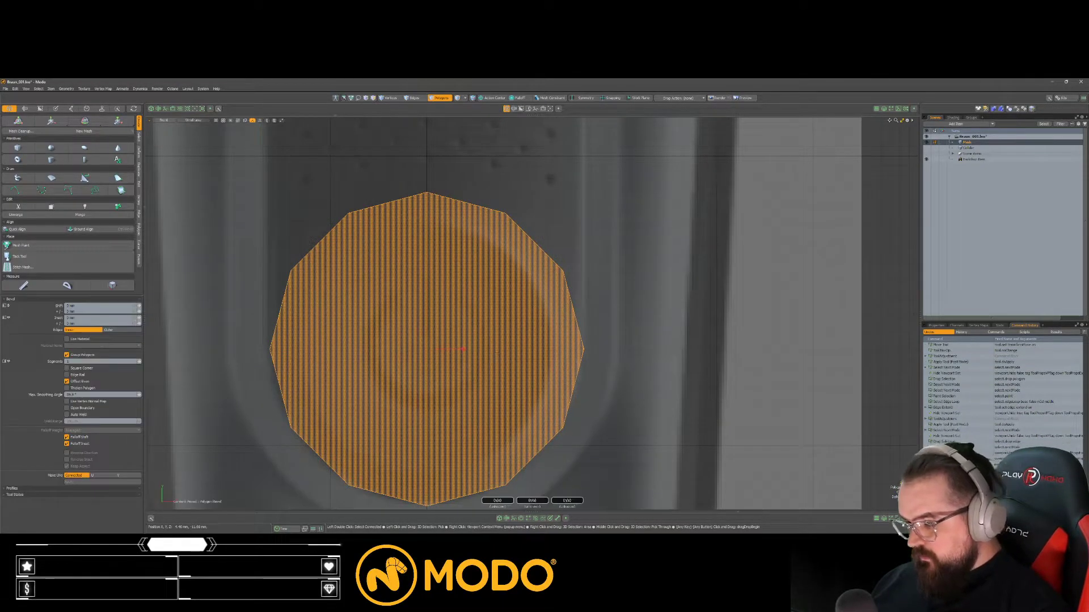
left_click_drag(463, 351, 469, 350)
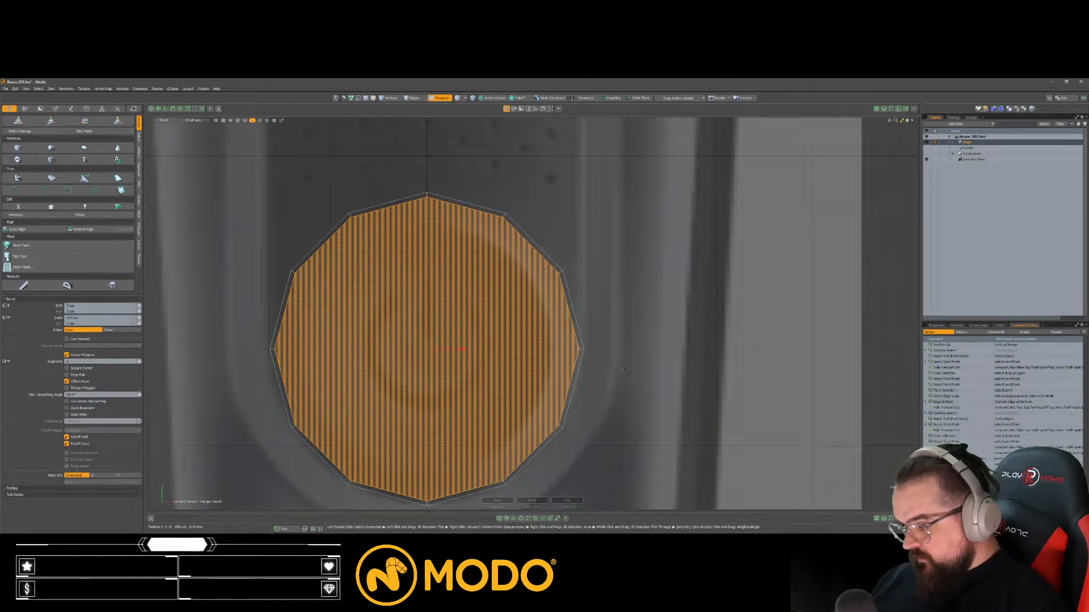
scroll(618, 341, "down", 5)
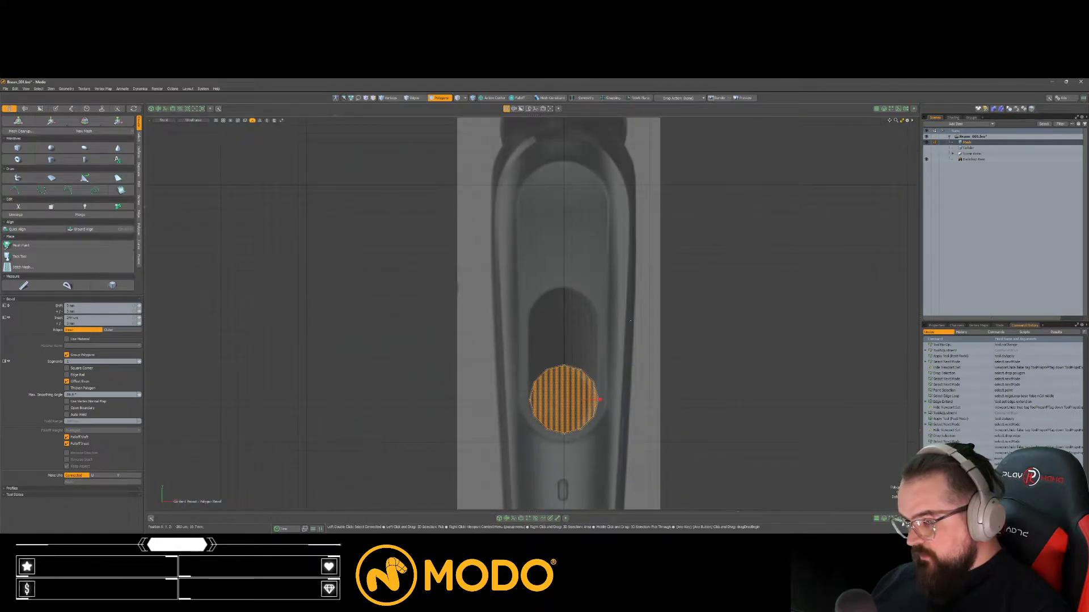
scroll(612, 363, "up", 5)
left_click_drag(498, 401, 513, 401, "shift")
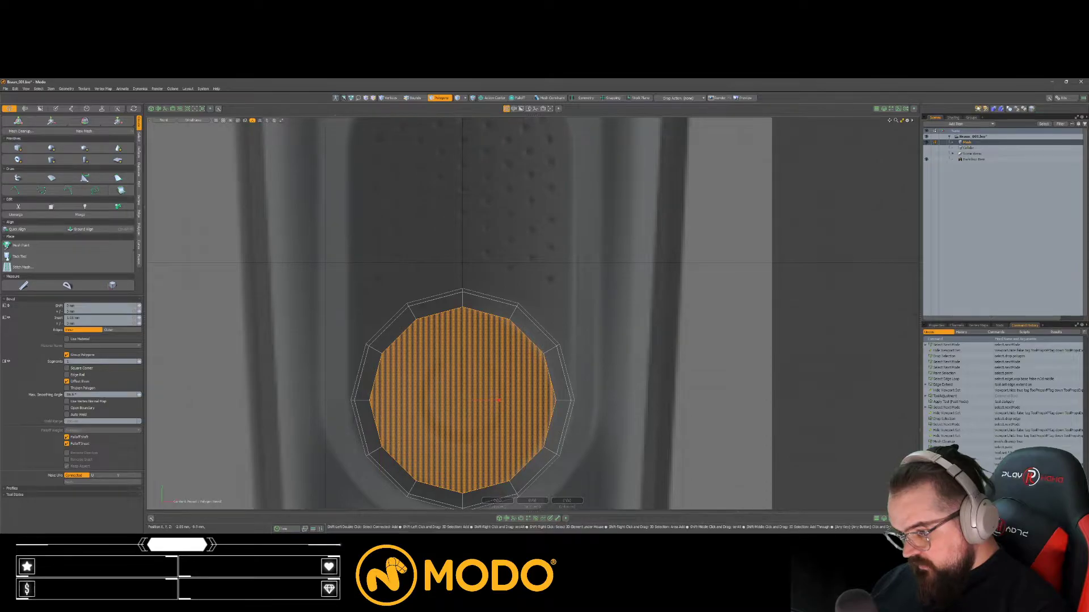
left_click(438, 383, "shift")
left_click_drag(439, 383, 499, 381)
left_click(453, 382, "shift")
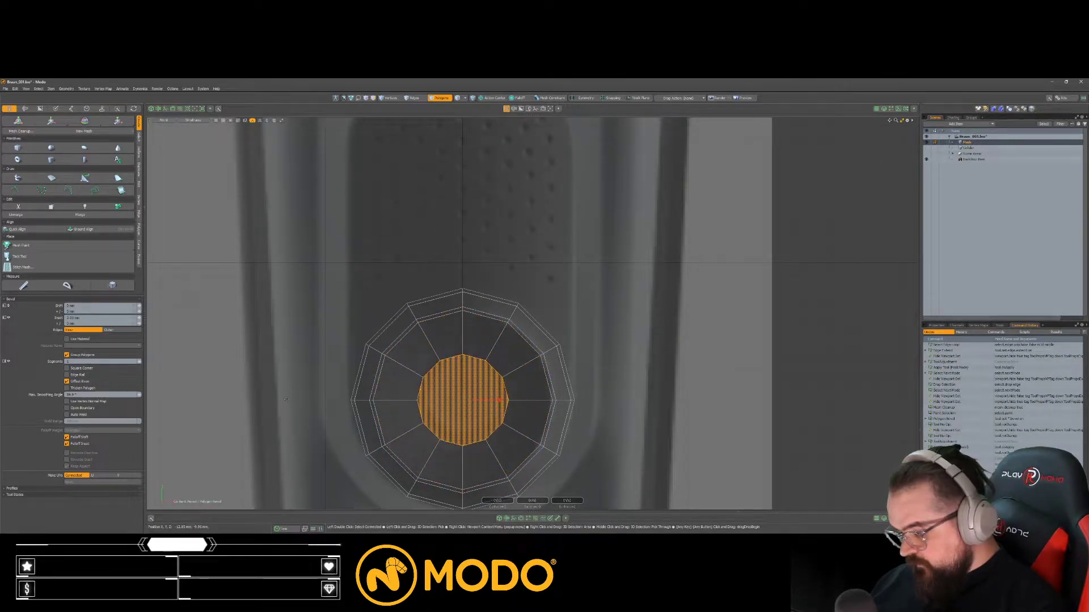
Step: Fill the disc's centre with quads and add one edge loop midway through the wide ring
key("p")
key("2")
left_click(517, 399)
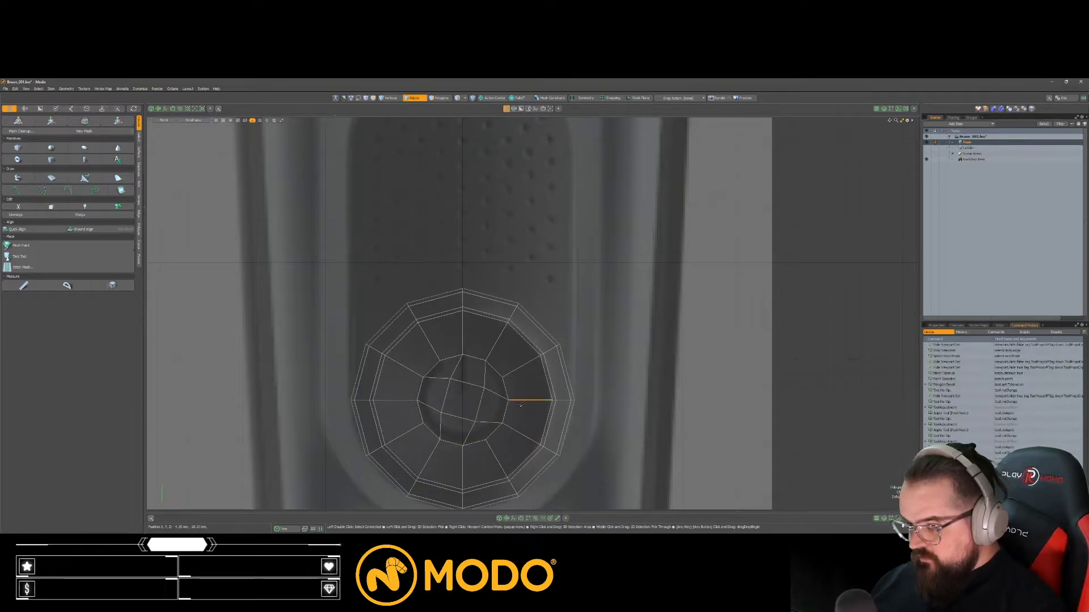
key("alt+c")
scroll(580, 416, "down", 4, "ctrl+alt")
key("space")
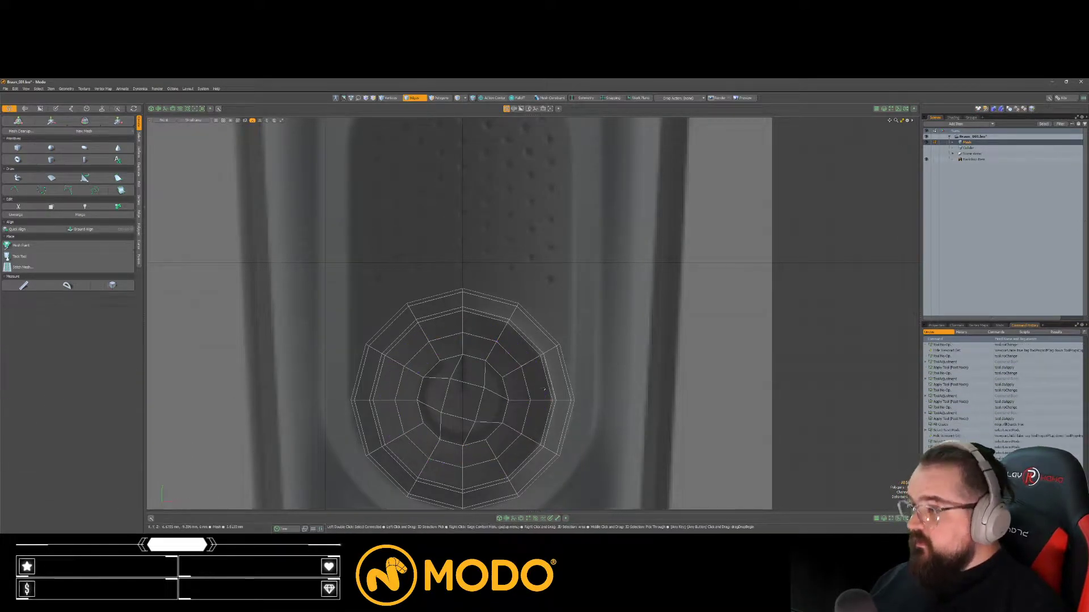
Step: Duplicate the whole disc and move the copy up to the rounded upper end of the textured recess
left_click_drag(580, 416, 575, 401, "alt+shift")
key("space")
left_click_drag(510, 357, 523, 400, "alt+shift")
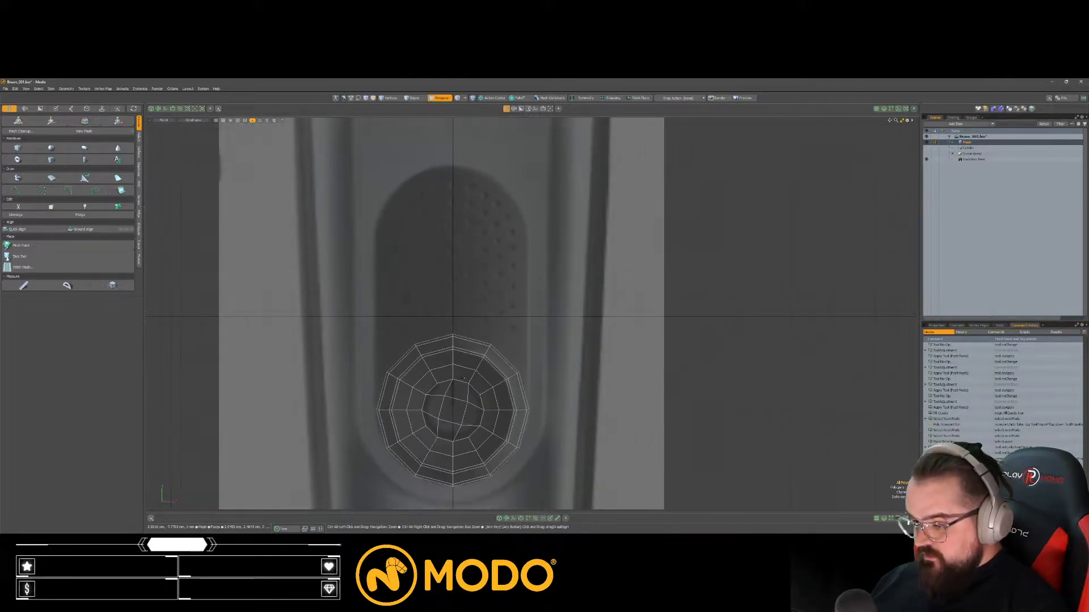
double_click(522, 396)
key("w")
left_click_drag(453, 395, 427, 241)
key("space")
Step: Delete the upper disc's centre polygons and its lower half, leaving a half-ring arc
scroll(447, 230, "up", 3)
key("Escape")
double_click(447, 269, "shift")
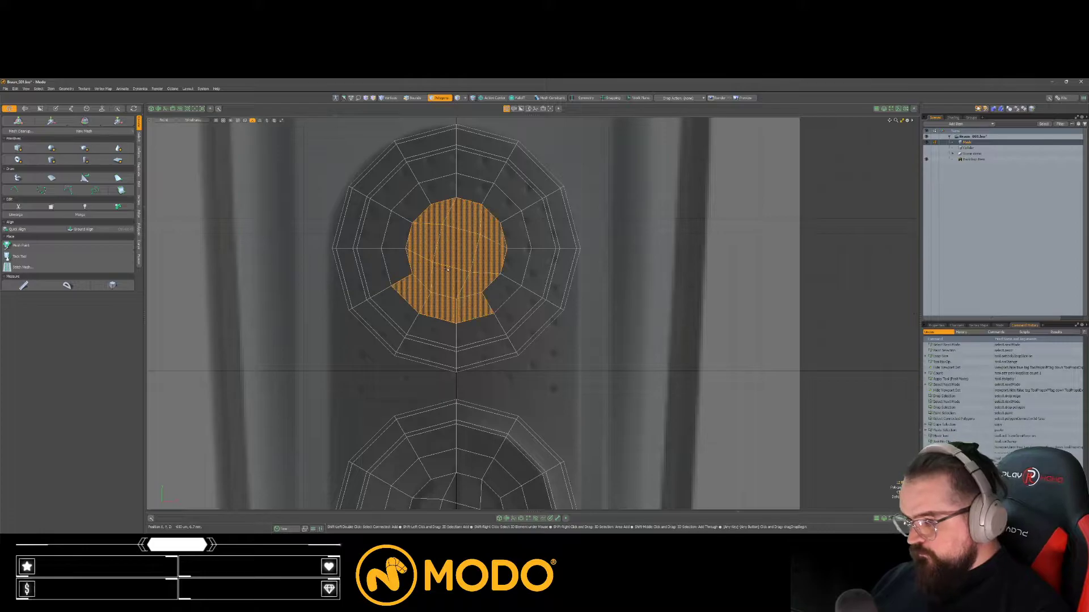
key("Delete")
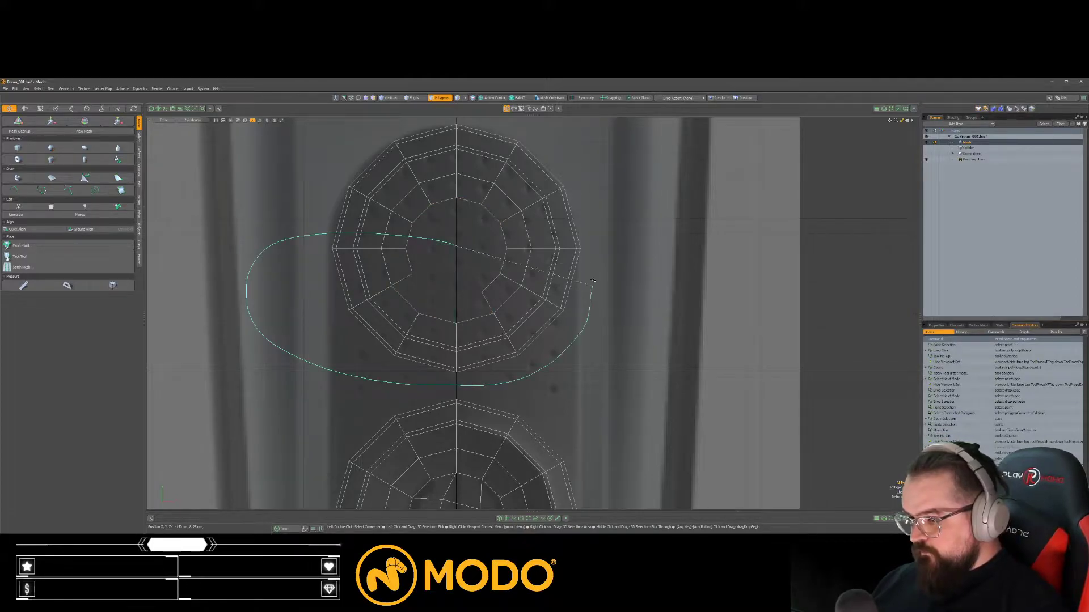
right_click_drag(592, 286, 591, 284)
scroll(493, 332, "down", 4)
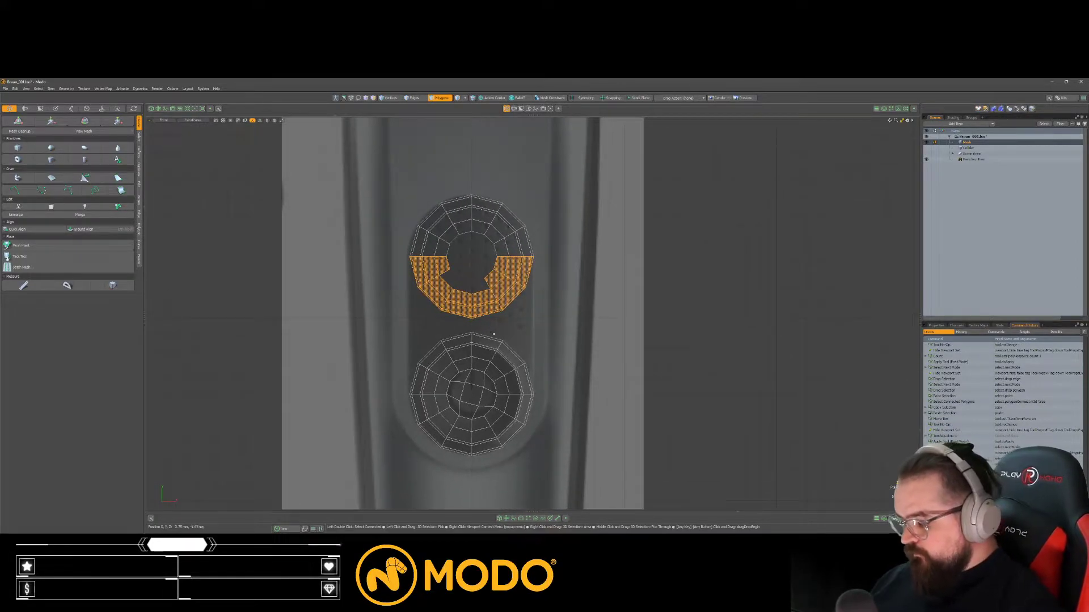
key("Delete")
Step: Delete the lower disc's centre polygons and the right-hand half of both shapes along the centreline
scroll(464, 384, "up", 2)
left_click_drag(471, 380, 491, 388)
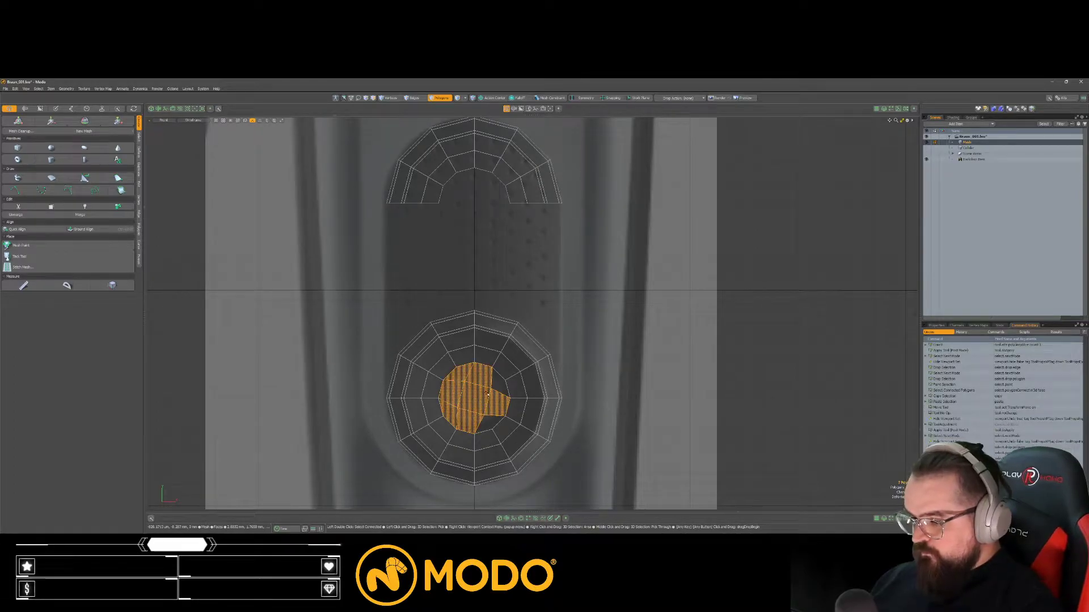
key("Delete")
scroll(489, 405, "down", 2)
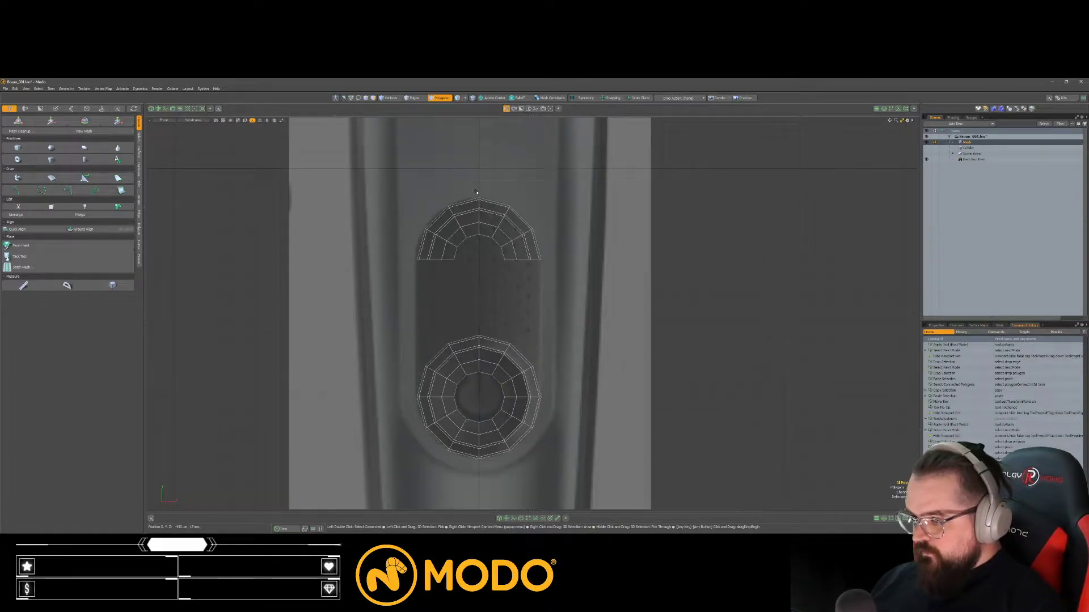
right_click_drag(489, 484, 486, 483)
key("Delete")
scroll(400, 212, "up", 5)
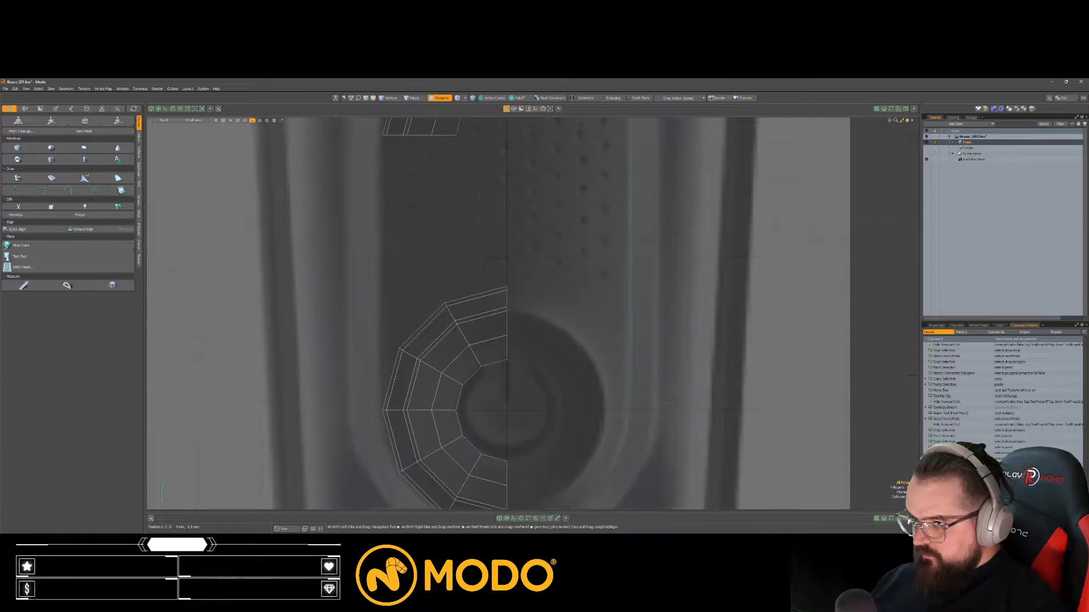
Step: Extend the upper arc's lowest inner edge to the centreline, flattening it there along X with snapping
key("2")
mouse_move(358, 160)
right_mouse_down()
mouse_move(448, 206)
mouse_move(475, 170)
right_mouse_up()
left_click_drag(471, 171, 452, 237, "alt+shift")
left_click(443, 236)
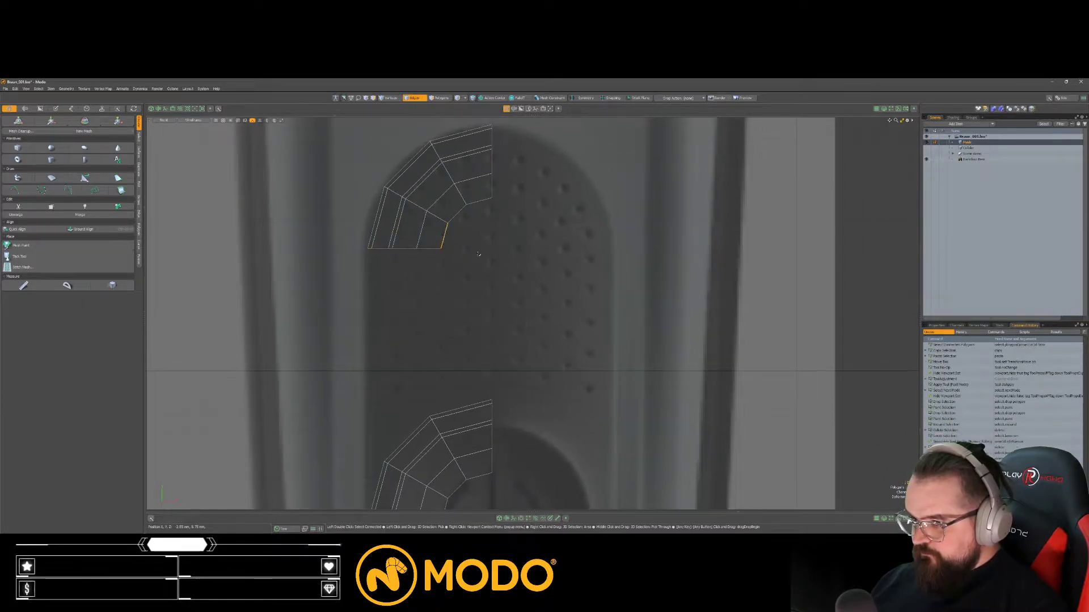
key("z")
key("r")
key("x")
left_click(491, 199)
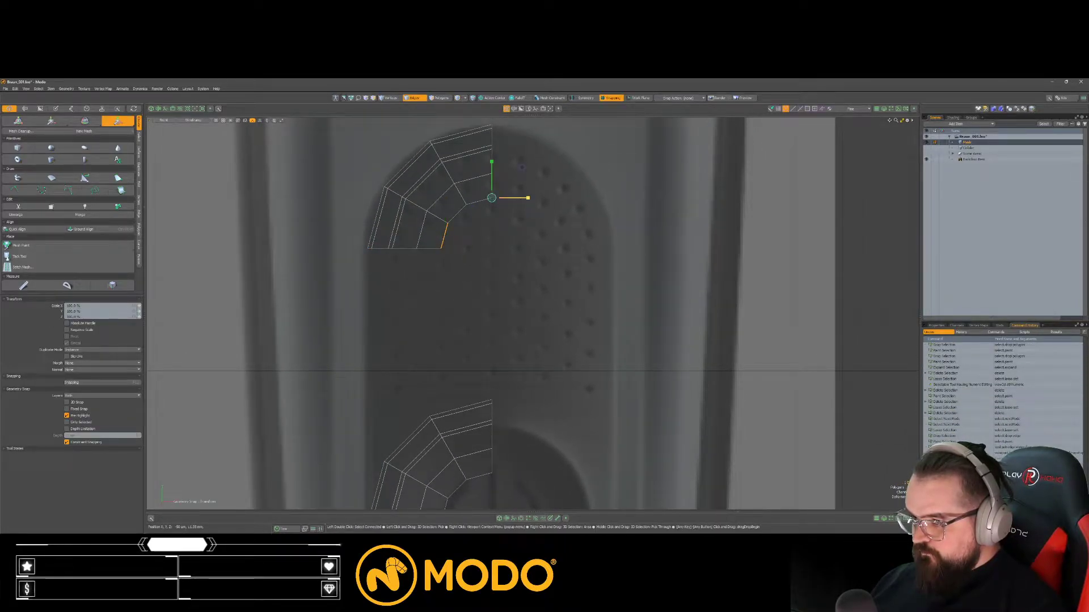
left_click_drag(527, 198, 491, 198)
key("space")
Step: Bridge the two inner edges of the upper arc to close the remaining gap at its centre
left_click(471, 223)
left_click(479, 201, "shift")
key("shift+b")
left_click(527, 255)
key("space")
left_click_drag(527, 255, 527, 207, "alt+shift")
key("space")
Step: Straighten the two outer edge segments on the lower ring's upper-left side vertically by scaling them to 0% along X
left_click_drag(381, 415, 389, 387, "alt+shift")
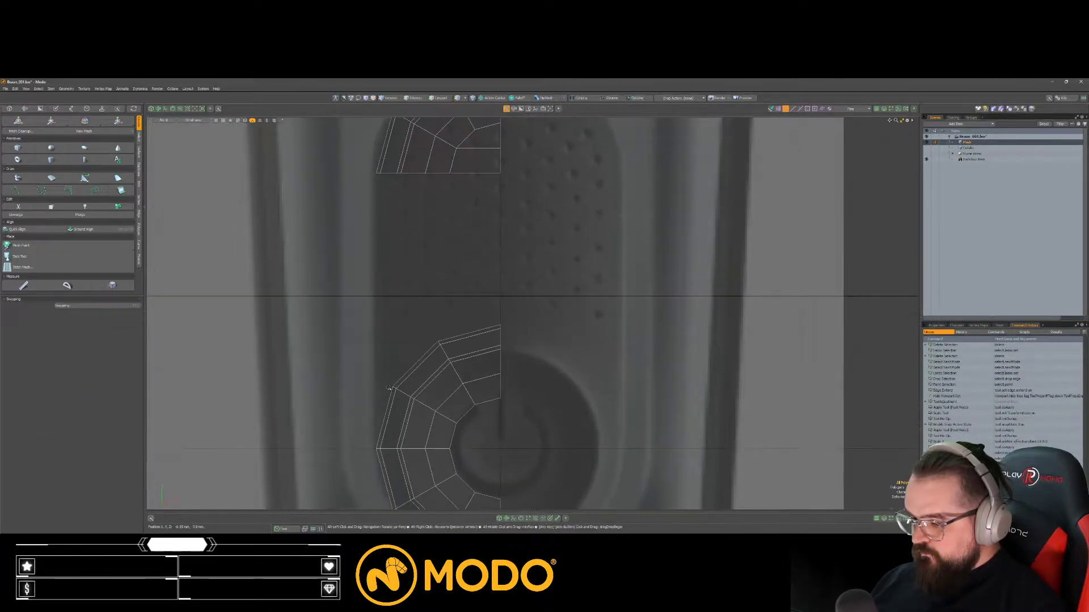
scroll(389, 387, "up", 1)
key("2")
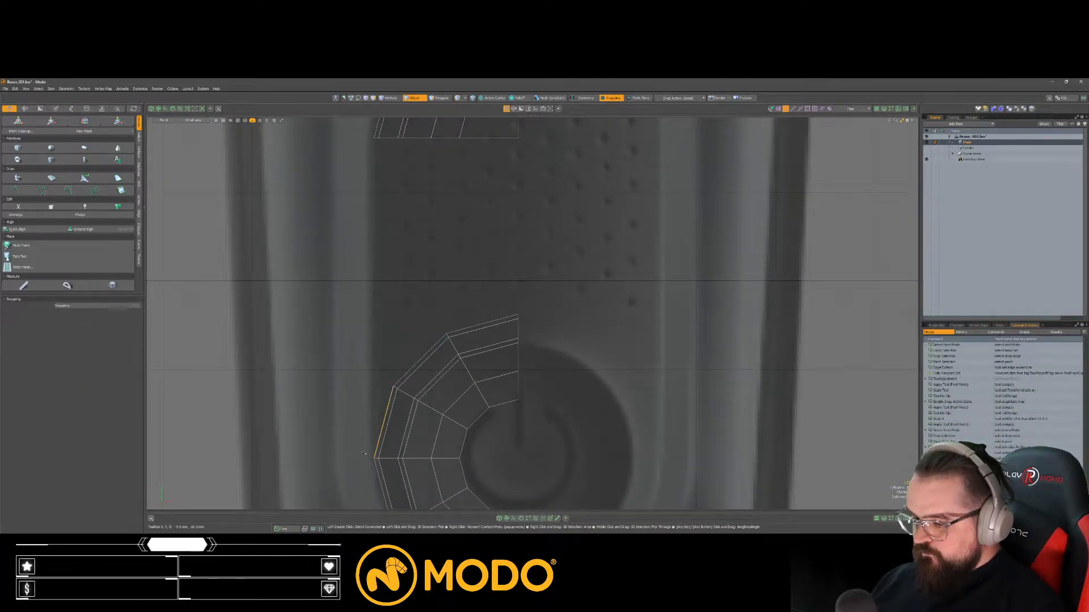
key("r")
left_click(374, 458)
left_click_drag(410, 459, 373, 459)
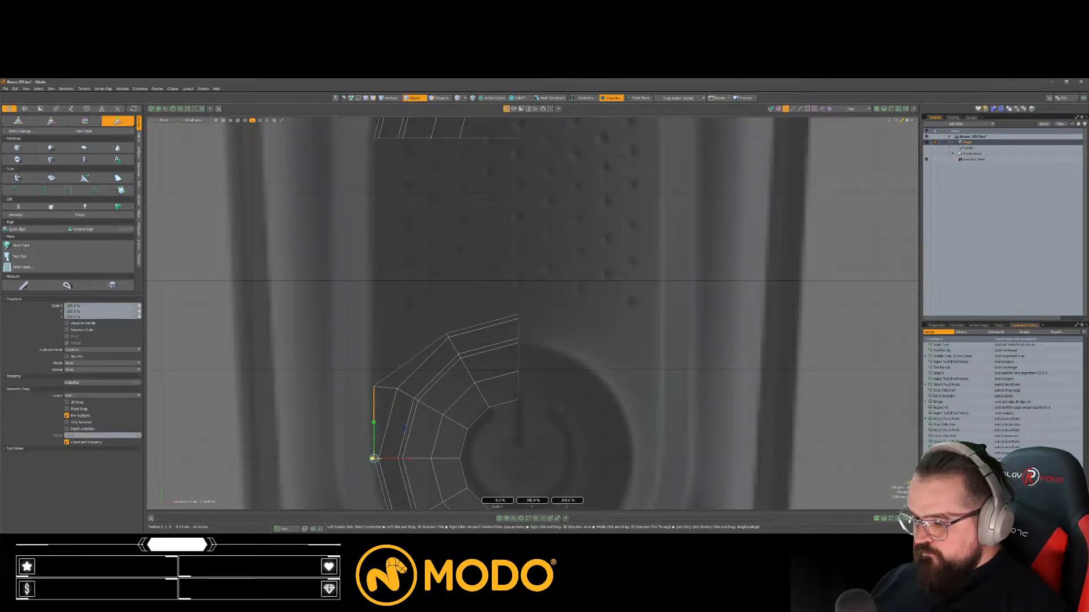
key("space")
key("r")
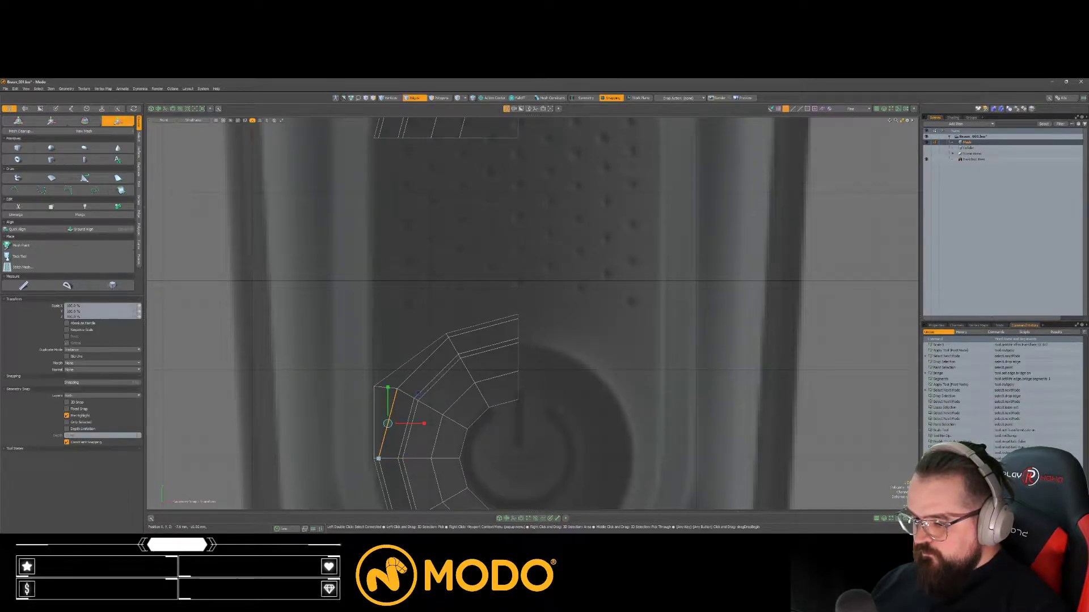
Step: Delete the outer rim polygons across the top of the lower half-ring, keeping the straightened side polygons
key("3")
left_click(414, 374)
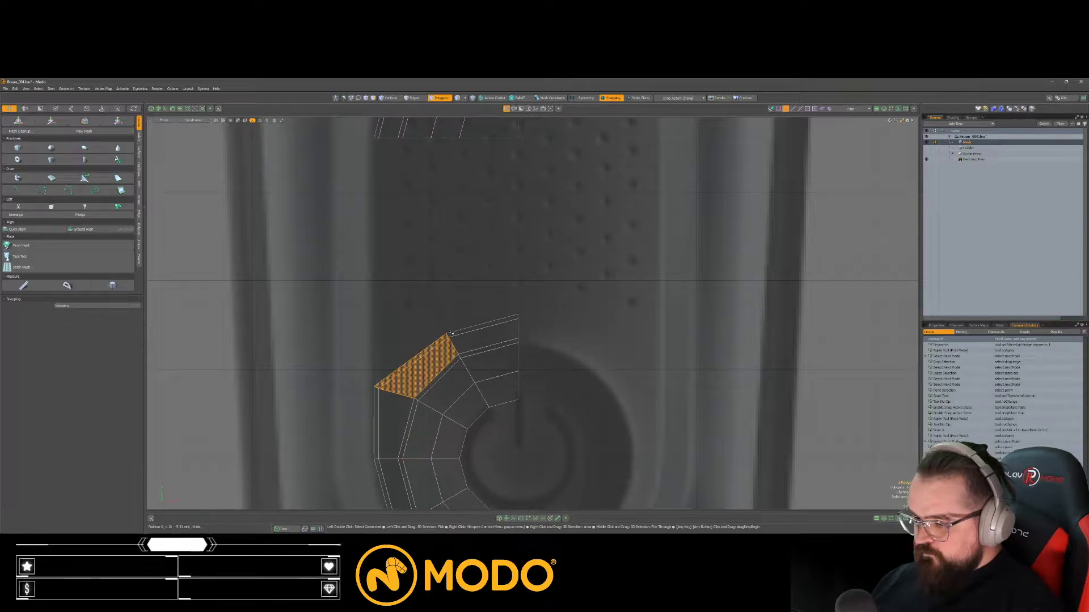
key("Delete")
left_click_drag(477, 320, 483, 342)
key("Delete")
key("space")
key("space")
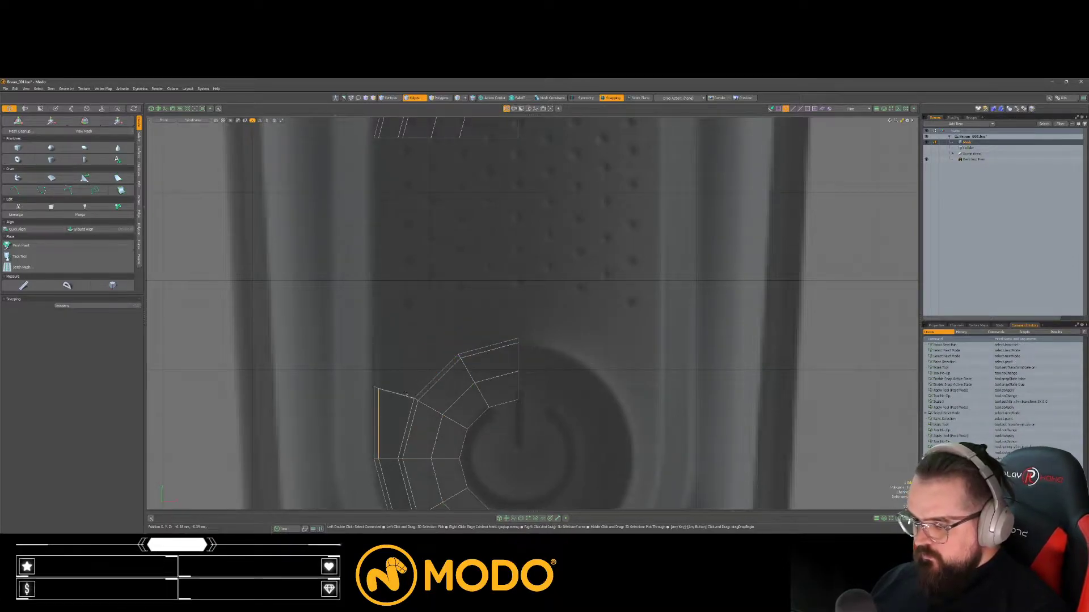
Step: Flatten the slanted top edge of the lower ring's straightened side polygon so it runs horizontally
scroll(411, 400, "up", 2)
left_click(423, 403)
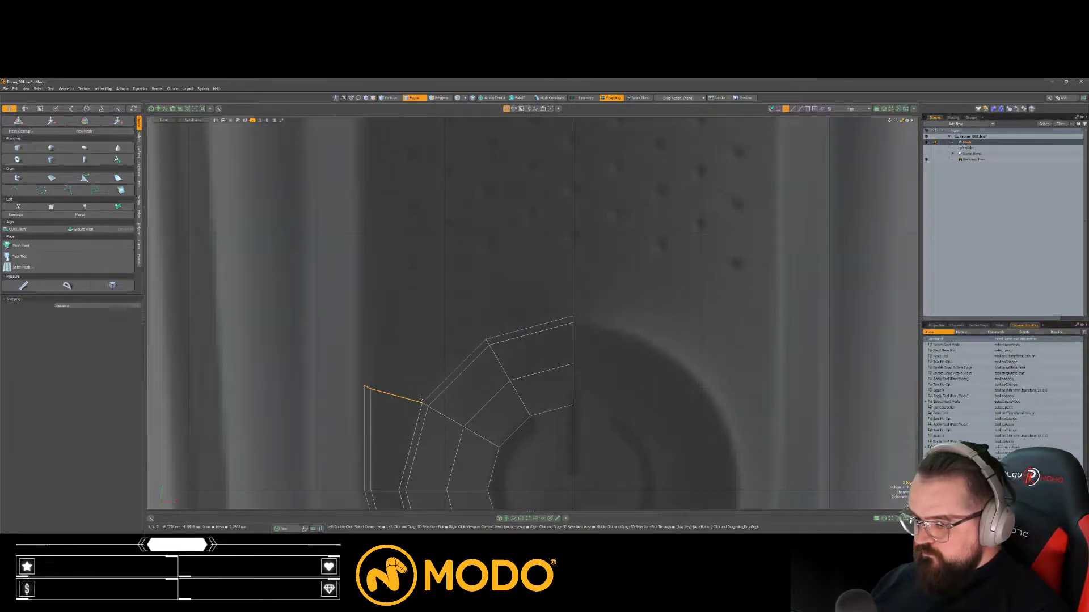
key("r")
mouse_move(422, 394)
left_mouse_down()
mouse_move(423, 403)
mouse_move(401, 392)
mouse_move(390, 436)
left_mouse_up()
key("space")
Step: Scale all points of the upper arc wider along X from the centreline to match the reference recess
scroll(389, 398, "down", 2)
key("space")
key("space")
mouse_move(430, 126)
right_mouse_down()
mouse_move(544, 136)
mouse_move(548, 126)
right_mouse_up()
key("r")
left_click_drag(489, 273, 502, 242)
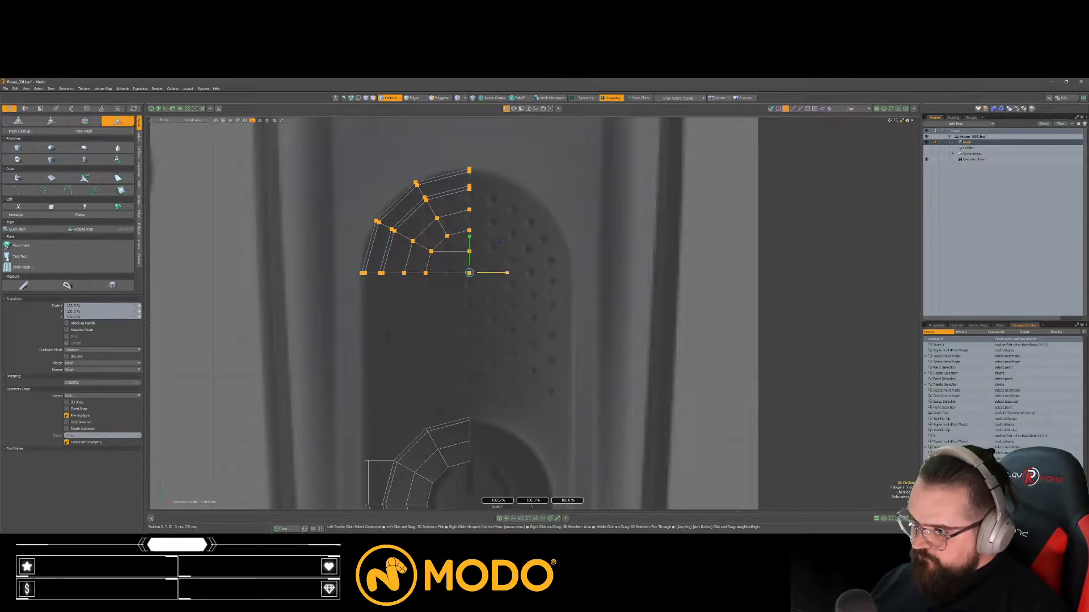
key("space")
Step: Adjust the position of the lower half-ring's outer upper corner point to line up with the recess side in the reference
left_click(493, 303)
left_click_drag(493, 303, 497, 272, "alt")
right_click_drag(378, 424, 380, 427)
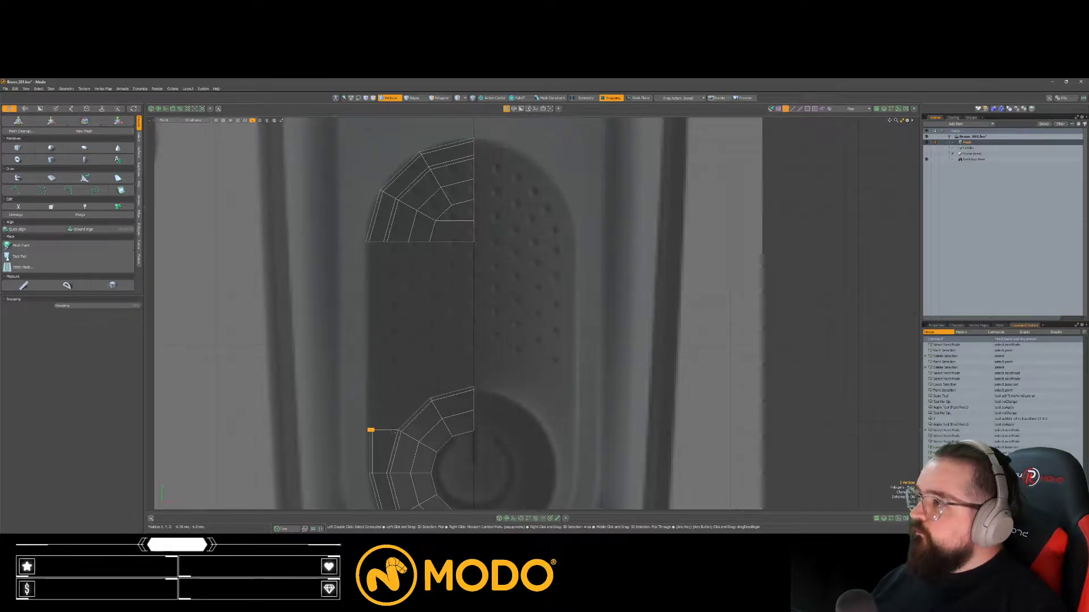
key("w")
scroll(386, 415, "up", 1)
left_click_drag(388, 407, 388, 408)
key("space")
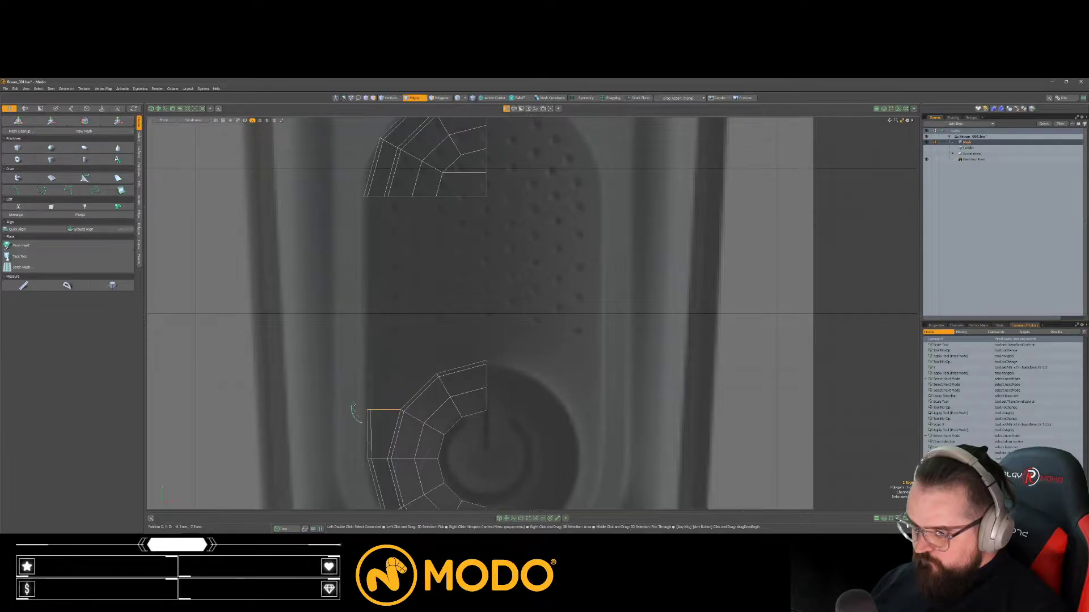
Step: Bridge the lower half-ring's top border edges to the bottom border edges of the upper arc
right_click_drag(401, 410, 402, 411)
left_click(461, 368, "shift")
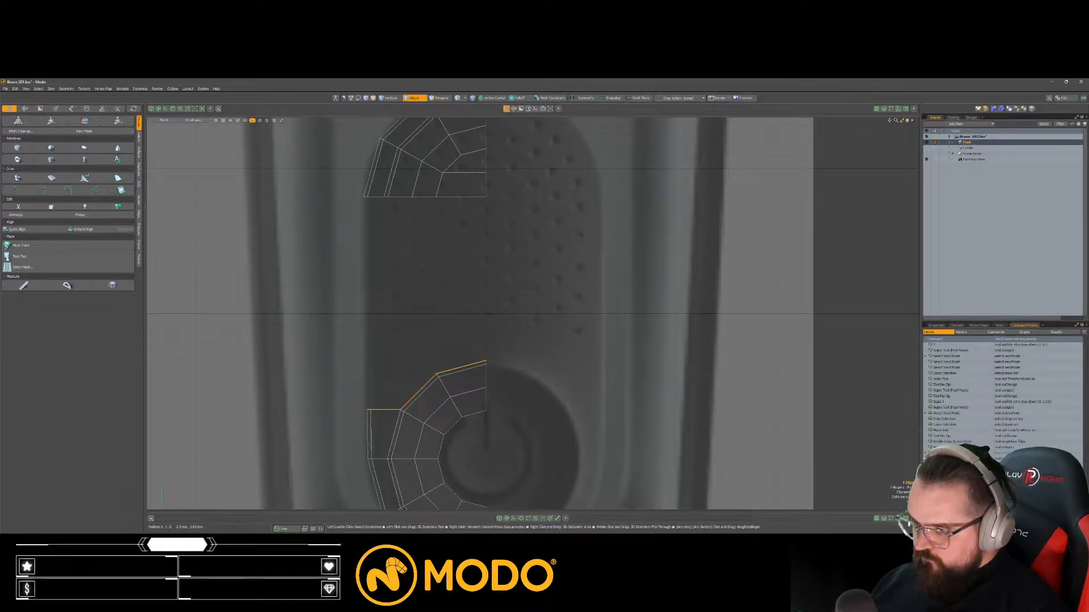
left_click_drag(464, 351, 457, 386, "alt+shift")
right_click_drag(488, 218, 489, 250, "shift")
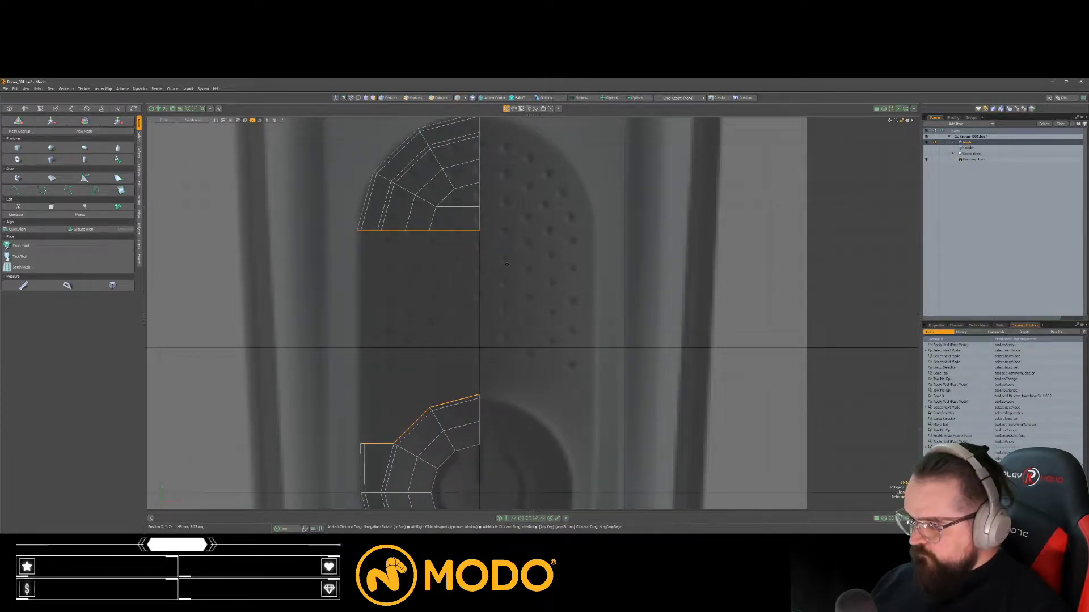
key("alt+b")
left_click(497, 286)
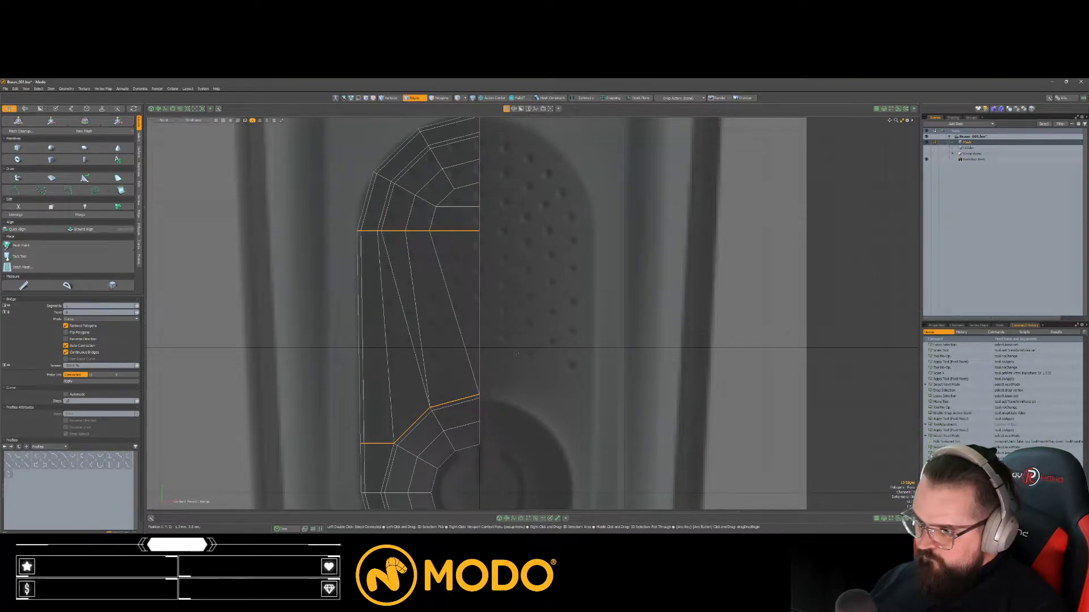
left_click_drag(518, 352, 514, 362, "alt+shift")
key("space")
Step: Remove the slanted bridge edge nearest the outer side that doubles the inset loop, along with its continuation through the upper arc
left_click(392, 259)
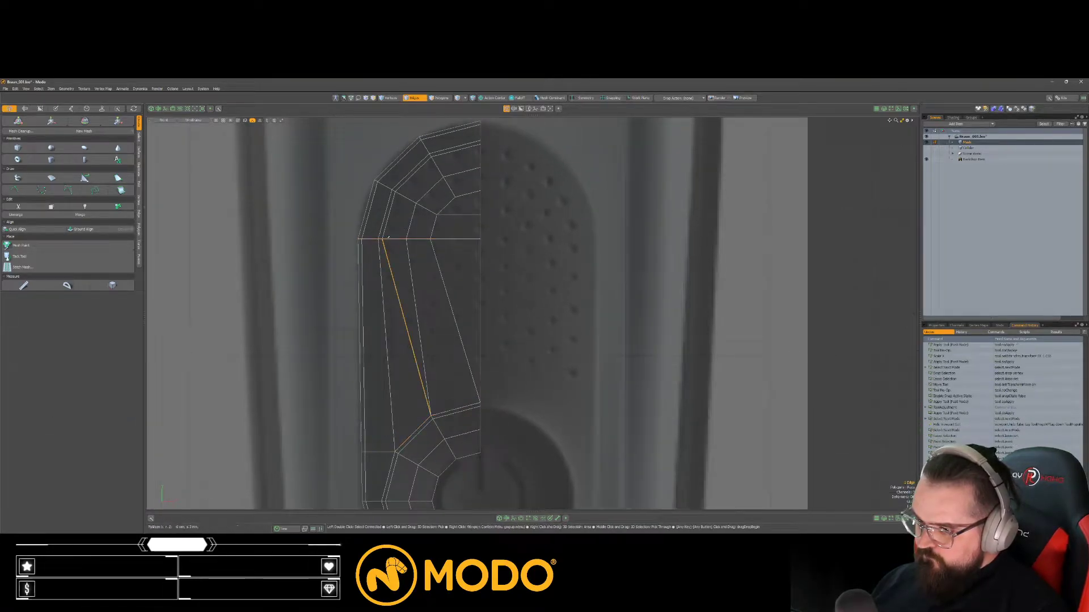
key("BackSpace")
double_click(390, 215)
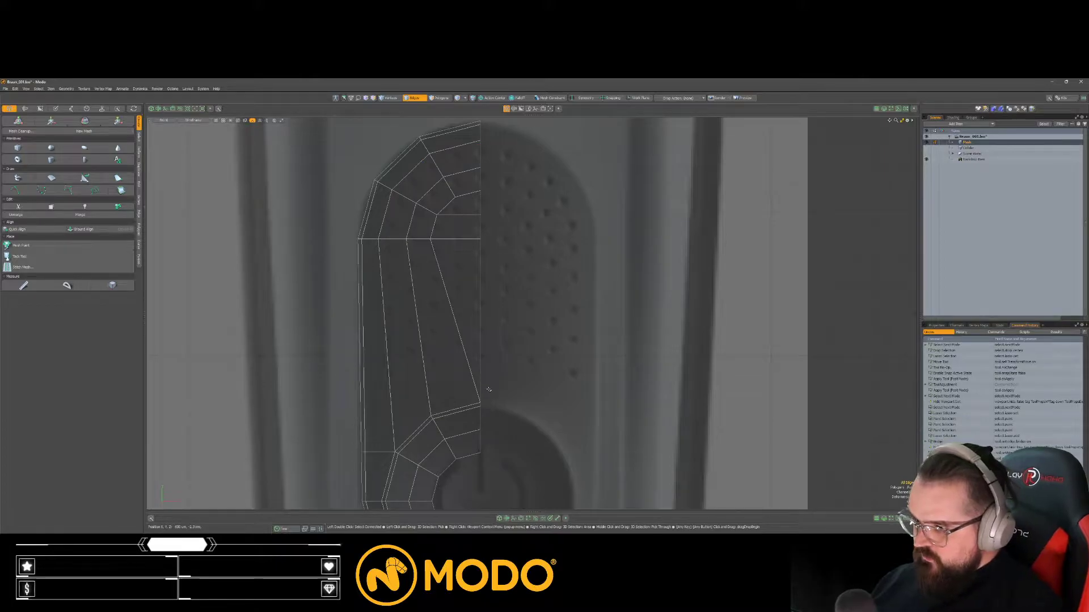
Step: Cut a straight vertical edge from the upper arc to the lower ring, and remove the slanted edges and leftover arc loop beside it
left_click_drag(489, 389, 456, 379, "alt+shift")
key("c")
left_click(432, 216)
left_click(431, 392)
key("space")
left_click(424, 326)
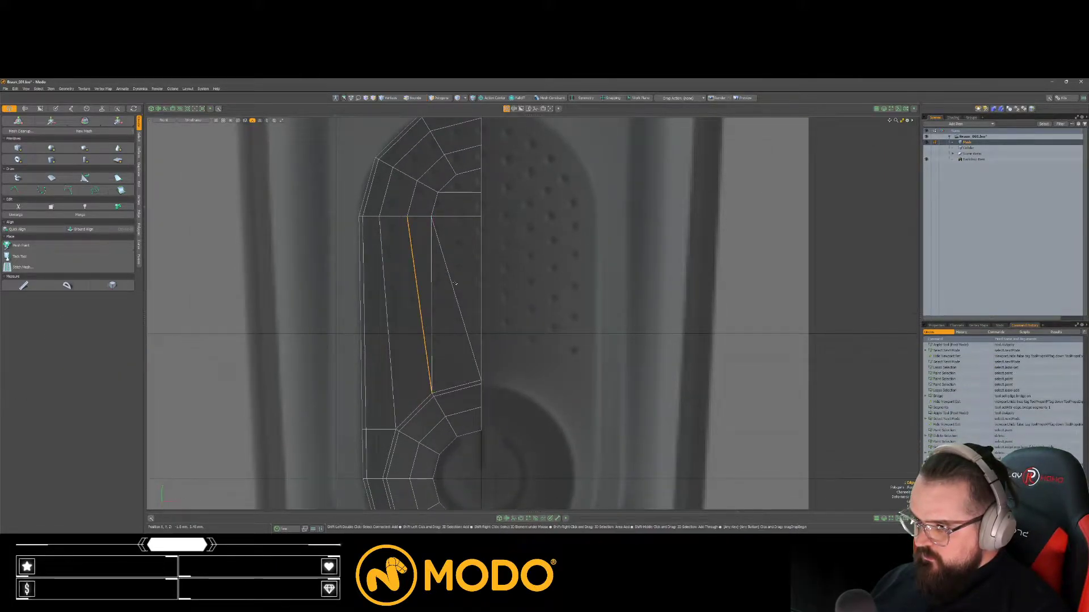
key("BackSpace")
double_click(413, 196)
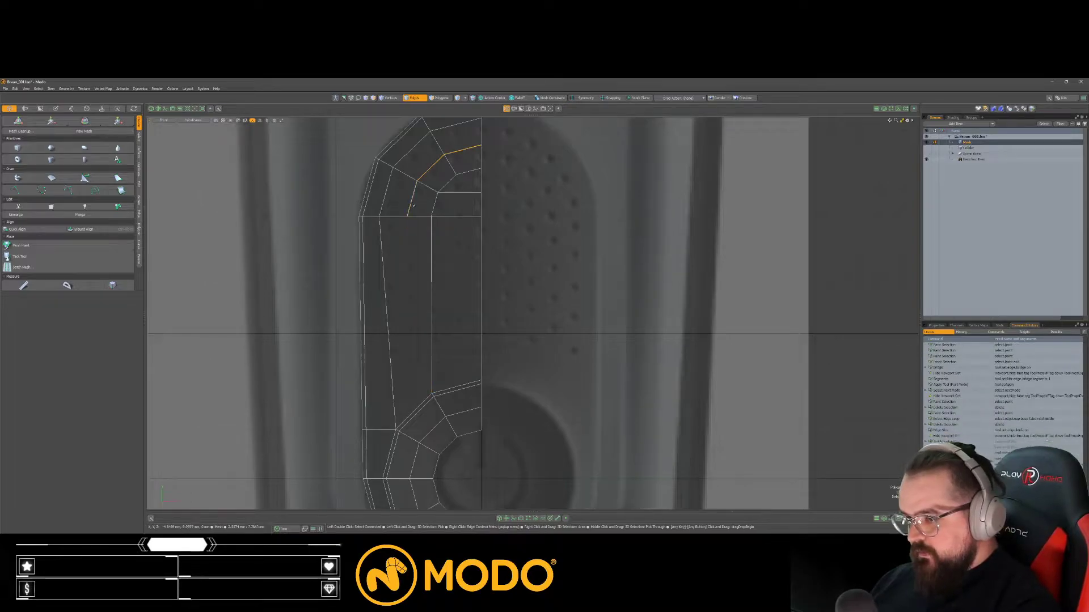
key("BackSpace")
Step: Slide the upper arc's middle edge loop slightly to even out the spacing between its rows
scroll(389, 271, "down", 2)
left_click(387, 215)
left_click(405, 185, "shift")
left_click(432, 170, "shift")
key("alt+s")
left_click_drag(428, 222, 424, 224)
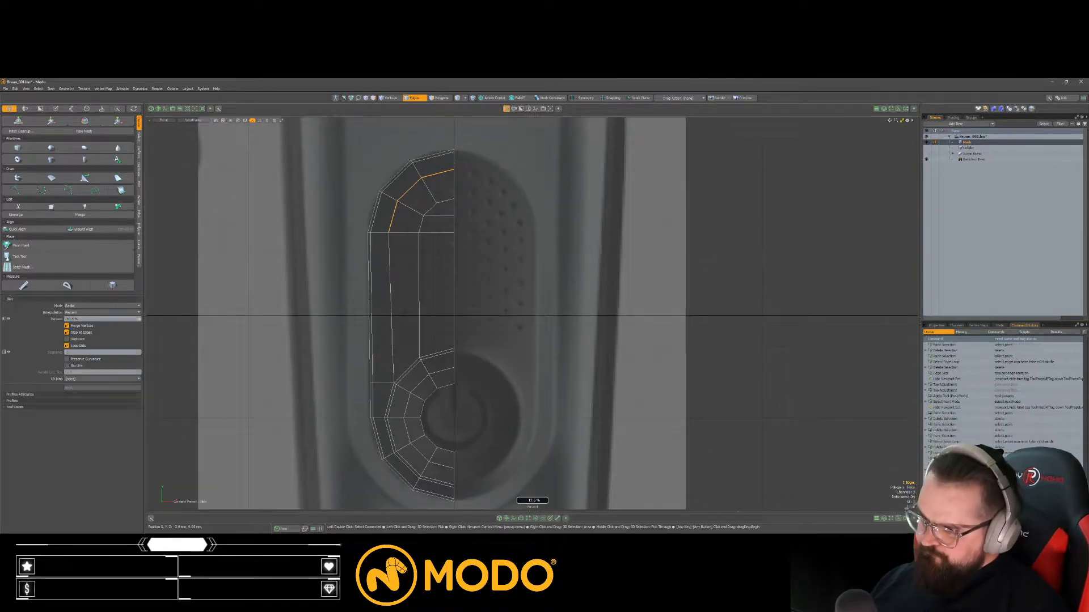
key("space")
left_click(465, 299)
left_click_drag(465, 298, 447, 303, "alt+shift")
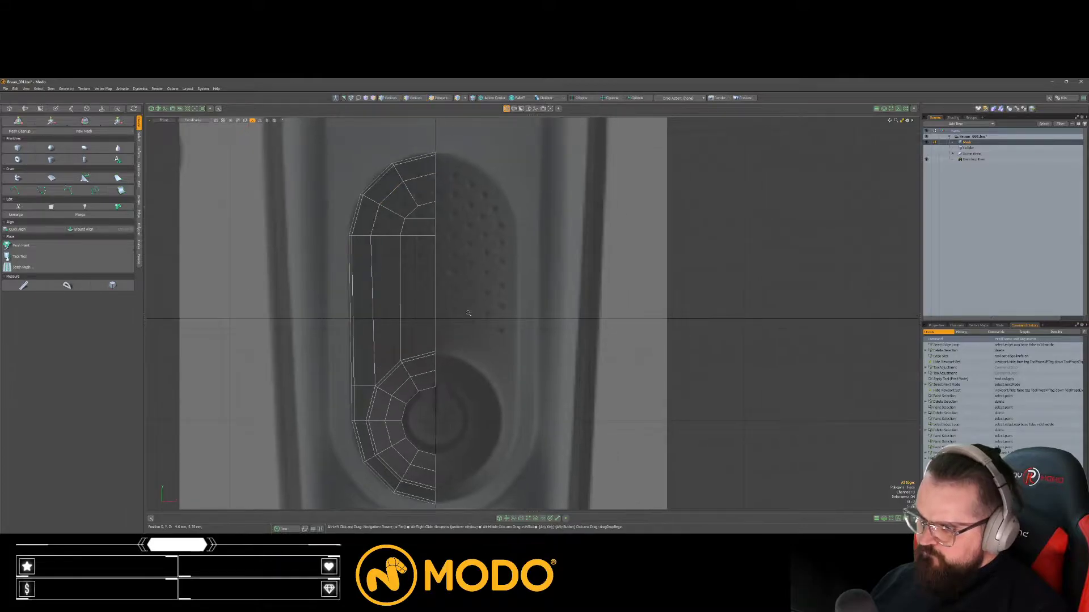
Step: Add three evenly spaced horizontal edge loops across the bridged section with Loop Slice
scroll(446, 304, "down", 3)
scroll(446, 304, "up", 2)
key("alt+c")
left_click(454, 308)
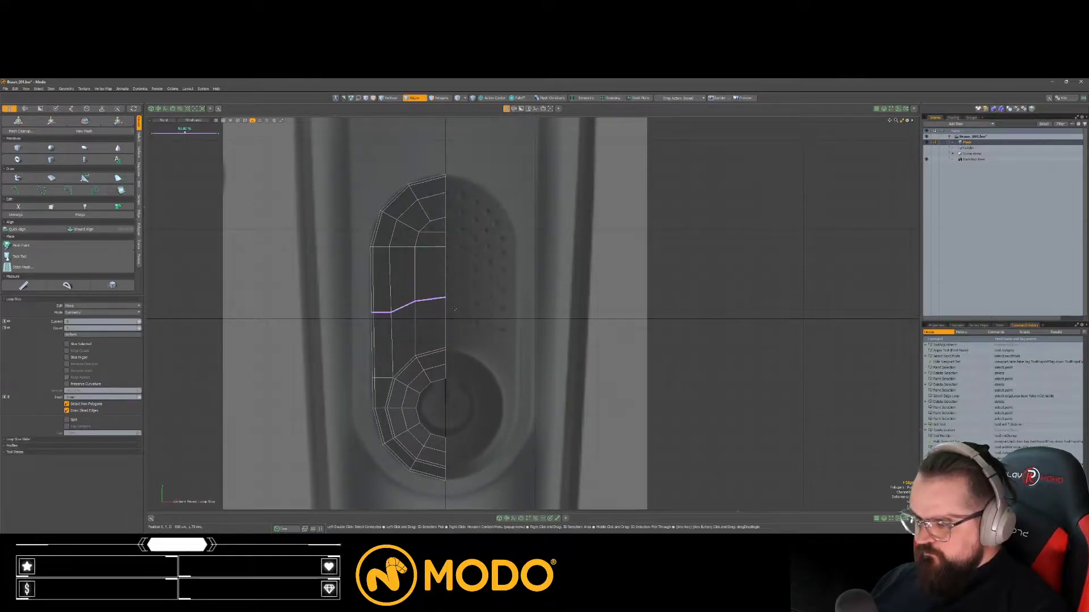
scroll(454, 309, "up", 2, "ctrl+alt")
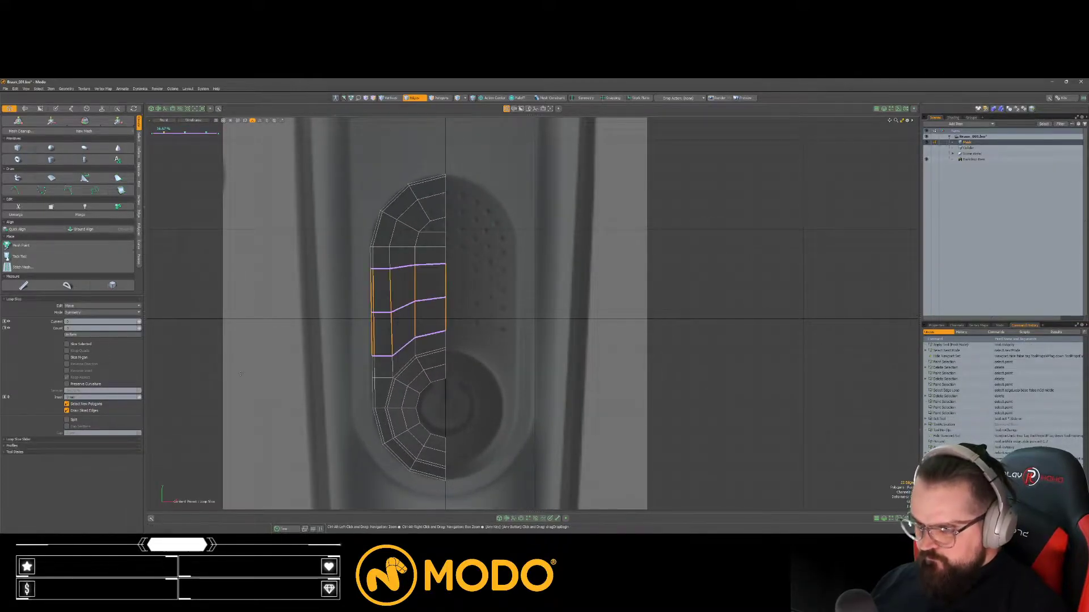
left_click(95, 335)
key("space")
left_click(464, 340)
Step: Mirror all polygons of the half inset mesh across the vertical centreline, snapping the mirror axis to the centre edge
left_click_drag(464, 340, 436, 295, "alt+shift")
key("3")
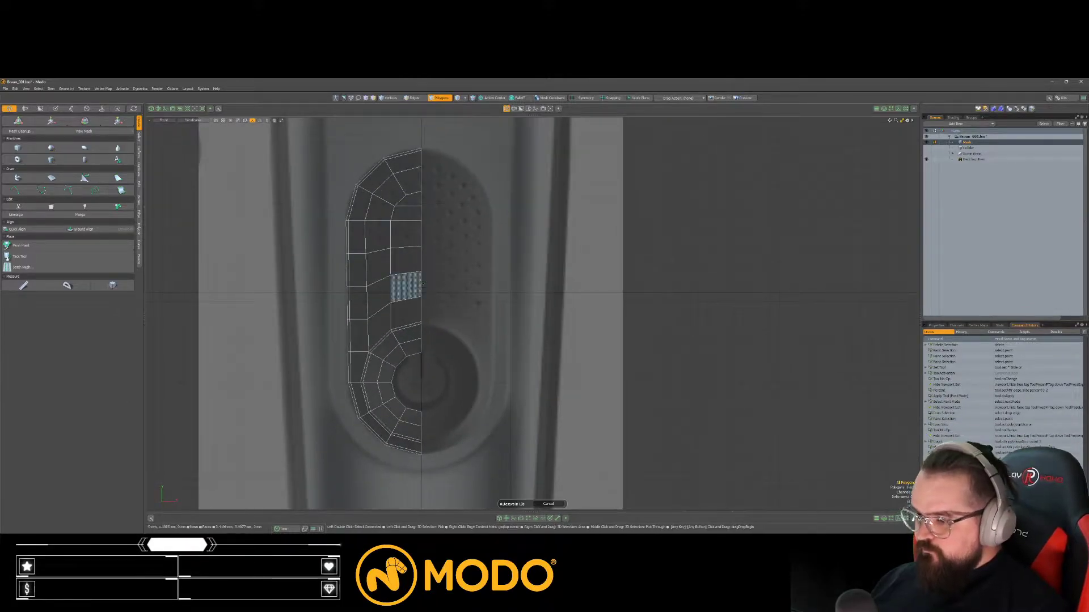
key("space")
key("space")
left_click(416, 273)
key("space")
left_click(418, 273)
left_click(427, 272)
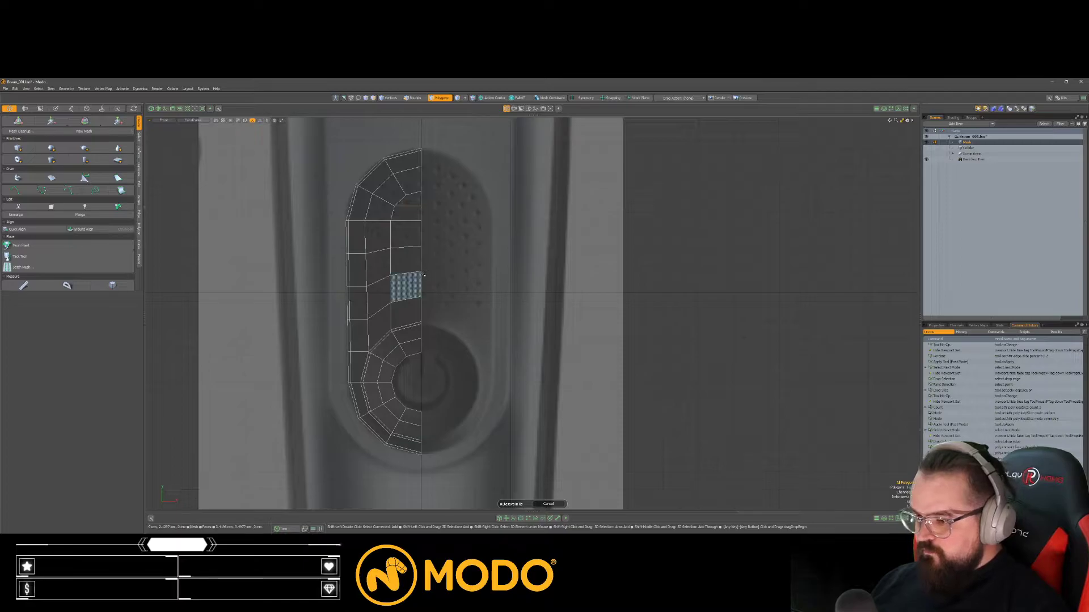
double_click(424, 275)
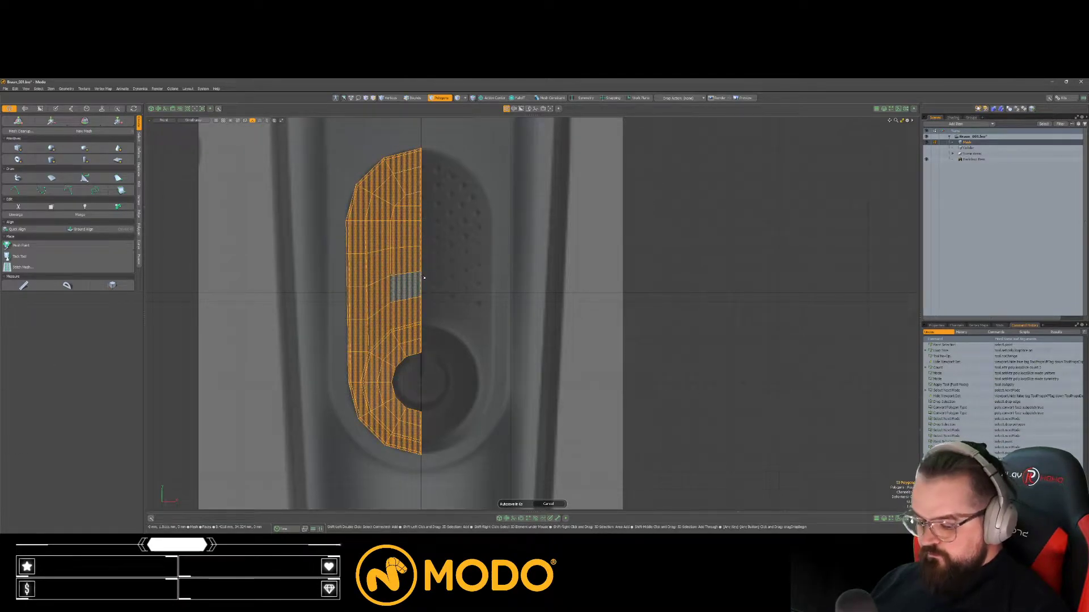
key("shift+v")
key("x")
left_click(421, 272)
key("space")
left_click(627, 296)
left_click_drag(566, 286, 547, 285, "alt+shift")
scroll(546, 284, "down", 1)
Step: Preview the whole mirrored inset with subdivision smoothing and compare it with its faceted shape
key("bracketleft")
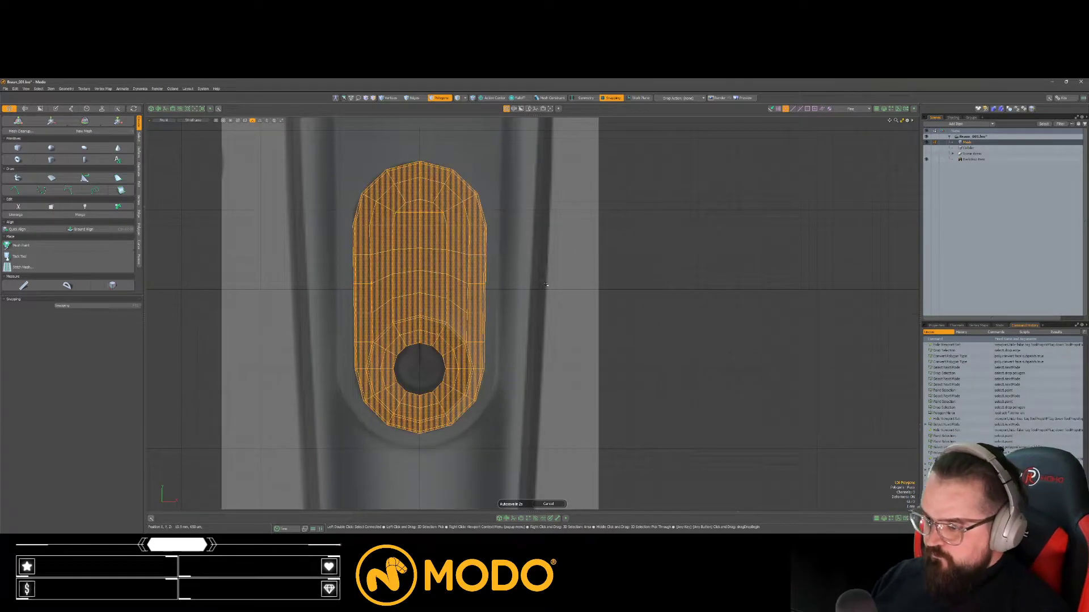
left_click(548, 285)
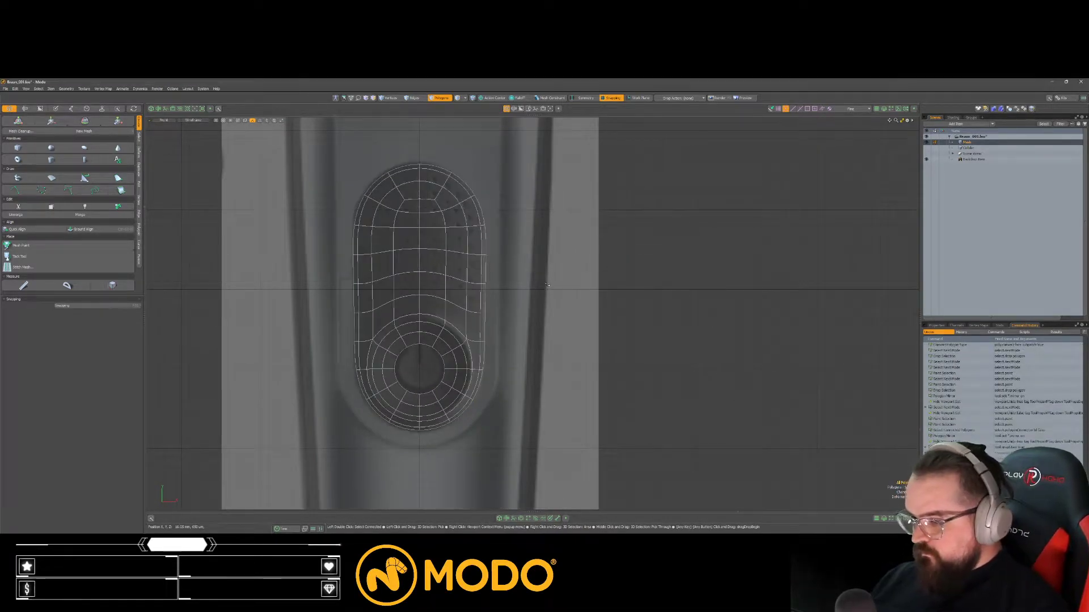
key("Tab")
key("Tab")
key("Tab")
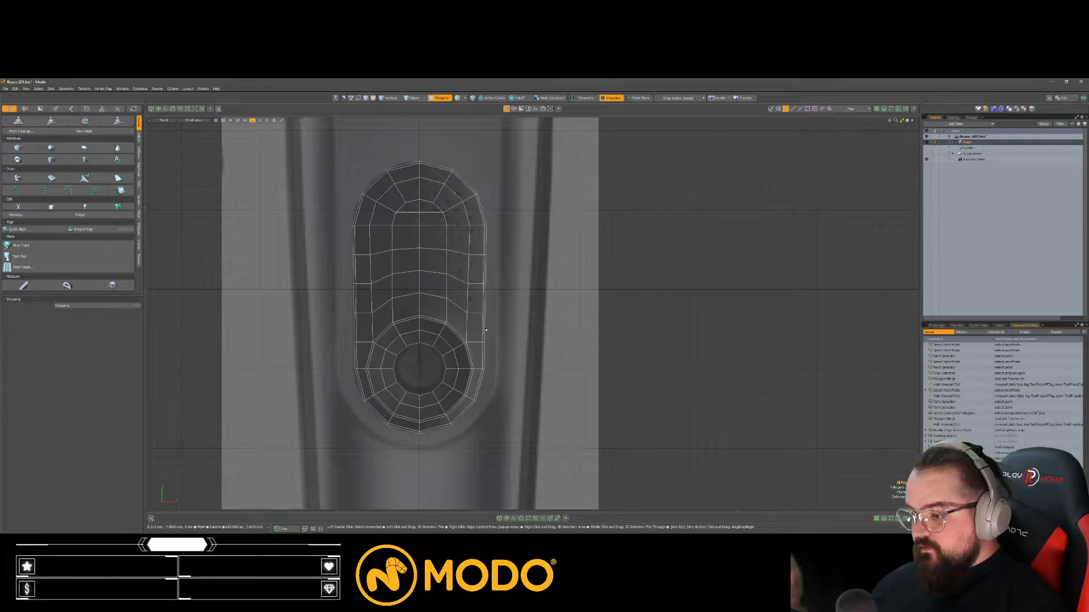
key("Tab")
mouse_move(475, 328)
left_mouse_down()
mouse_move(433, 309)
mouse_move(442, 266)
left_mouse_up()
key("Escape")
left_click(443, 265, "ctrl")
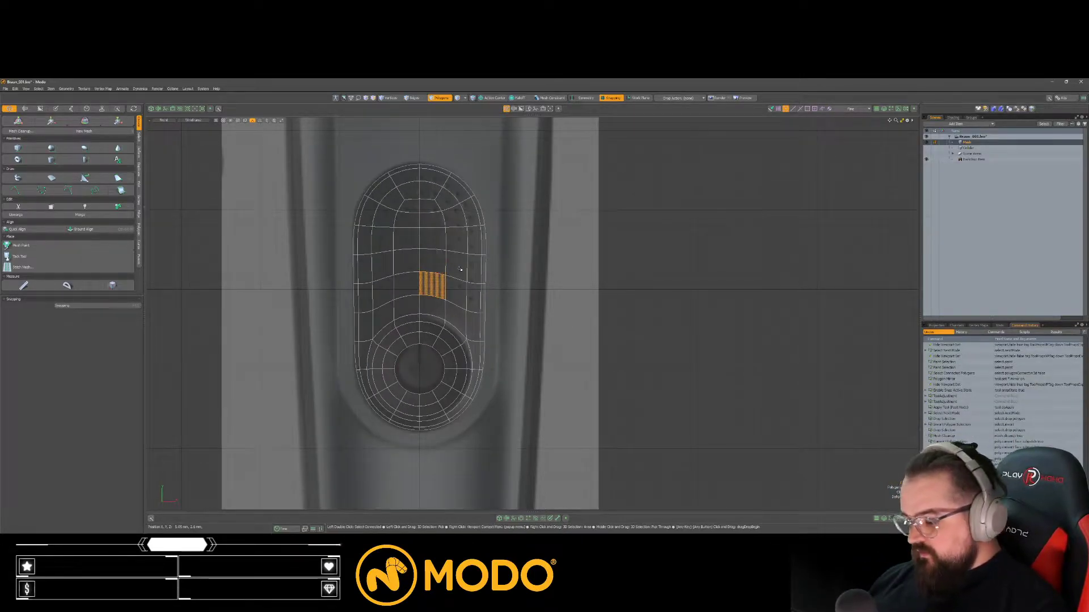
key("Delete")
scroll(435, 287, "up", 3)
key("ctrl+z")
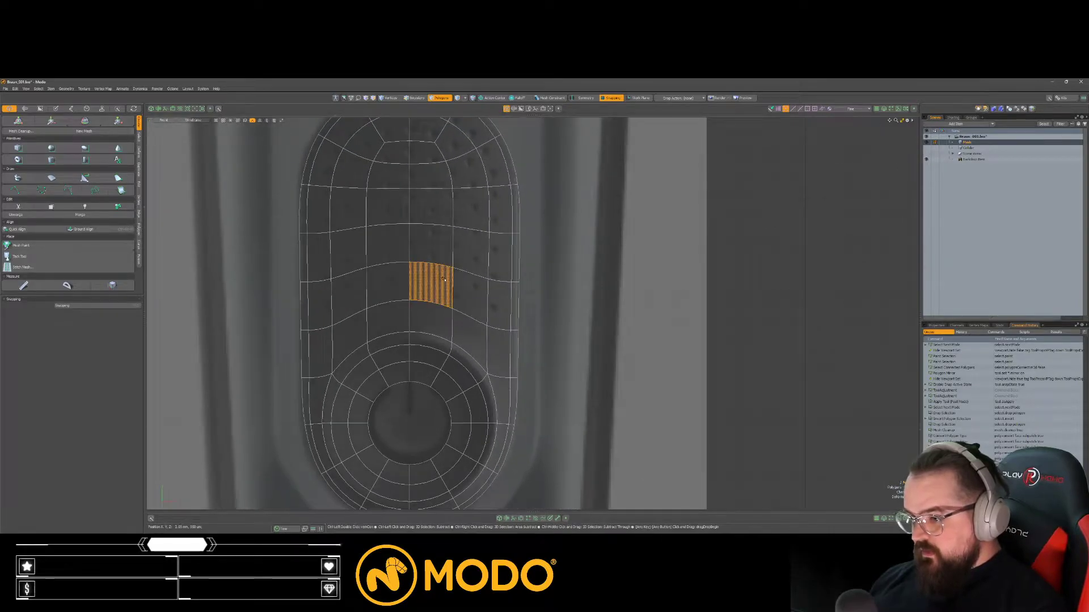
key("Tab")
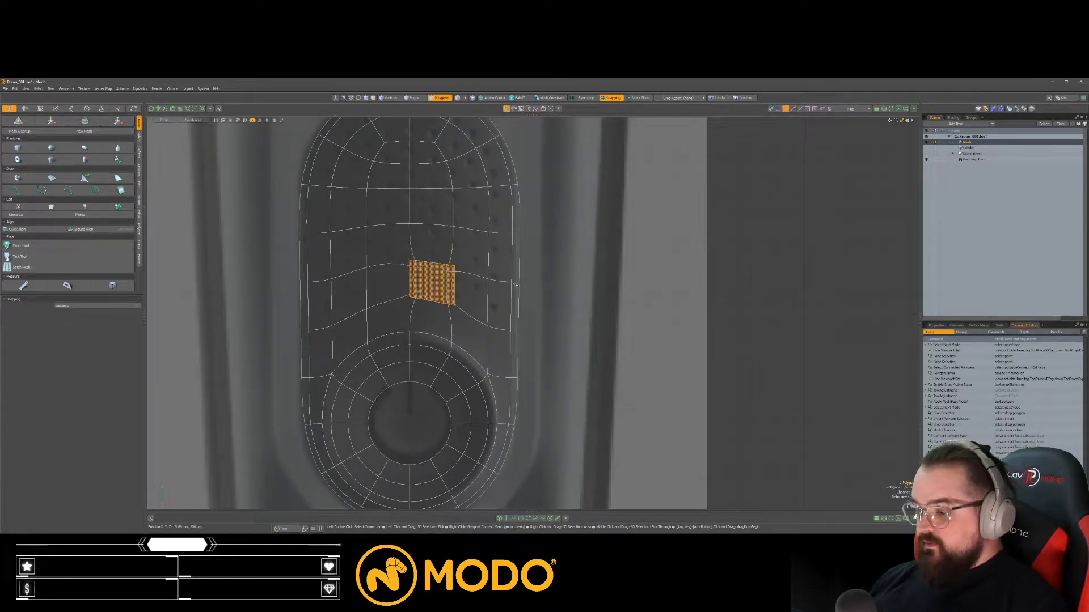
key("Tab")
Step: Try to fill the round button hole from its selected border edge loop, and undo the fill
left_click(607, 364)
left_click_drag(601, 364, 601, 337, "alt+shift")
key("space")
key("space")
left_click(415, 355)
double_click(414, 355)
key("p")
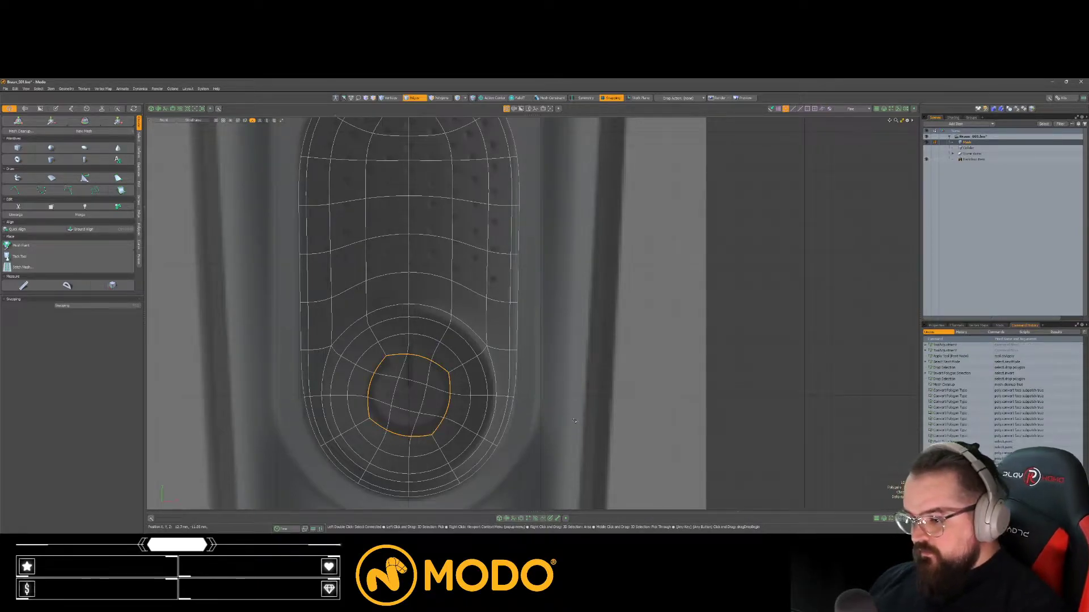
key("ctrl+z")
Step: Bridge the button hole's top and bottom edge pairs to fill the opening, and switch the mesh back to its faceted shape
left_click(403, 357)
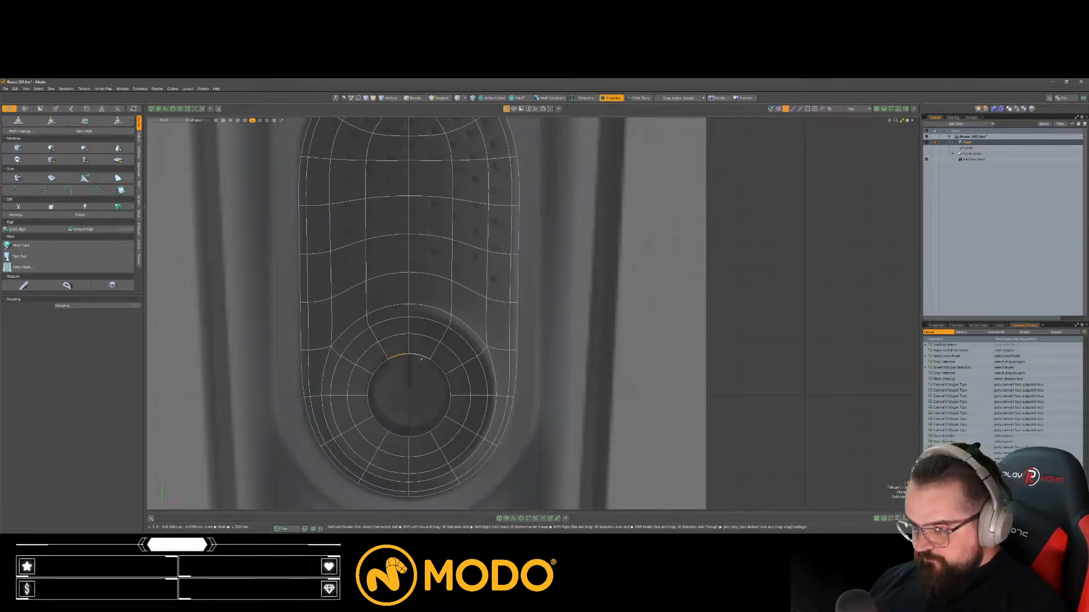
left_click_drag(408, 433, 420, 434, "shift")
key("alt+b")
left_click(470, 407)
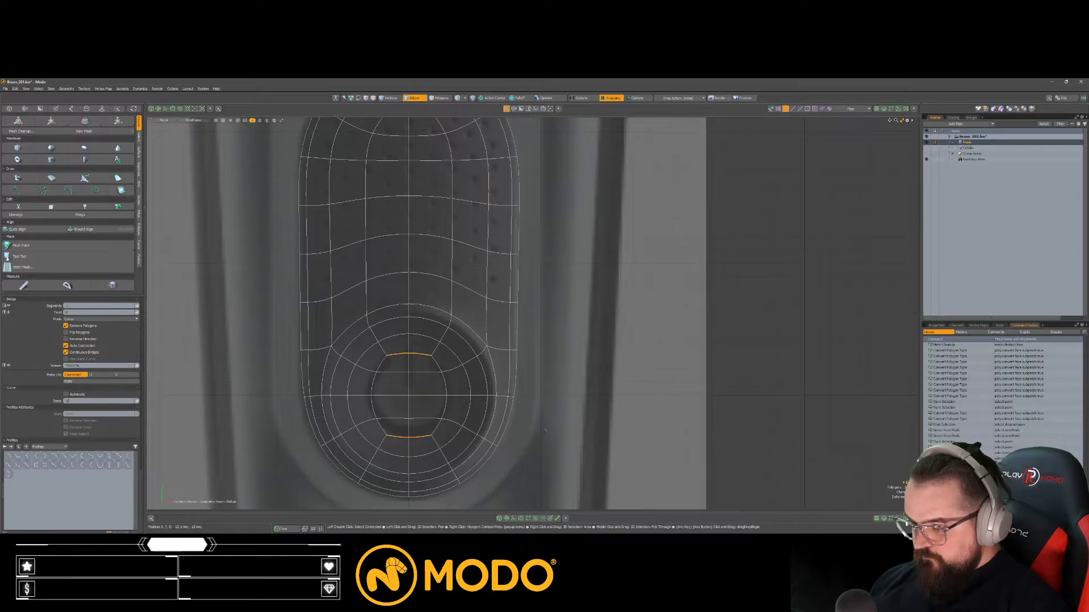
key("Escape")
key("Tab")
Step: Scale the upper and lower centre points inside the filled button hole closer together along Y to flatten the fill's rows
scroll(470, 406, "down", 4)
scroll(440, 377, "up", 5)
key("space")
key("space")
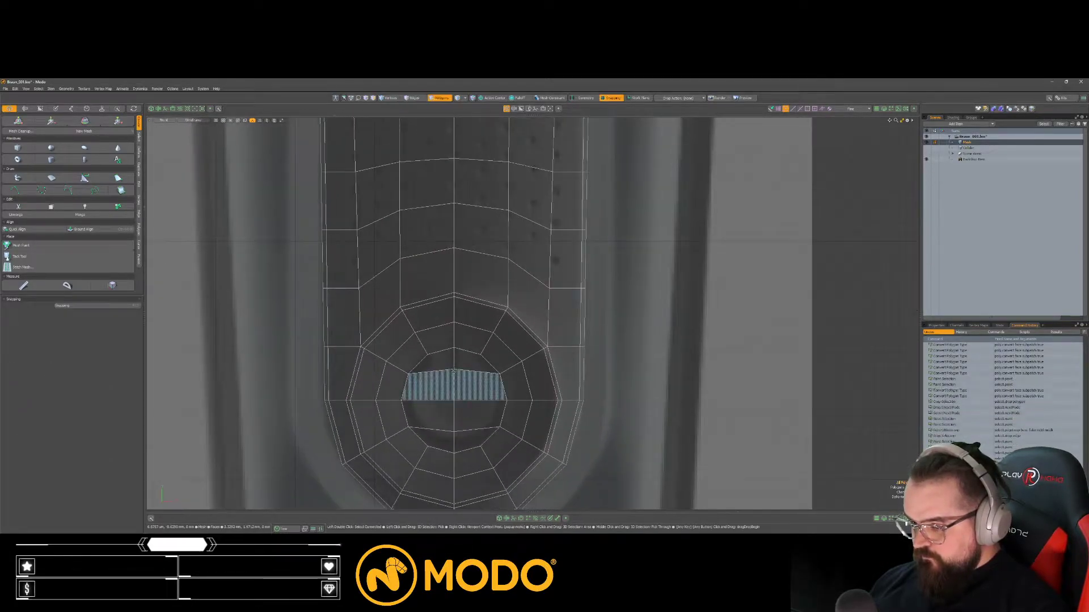
left_click(455, 371)
key("r")
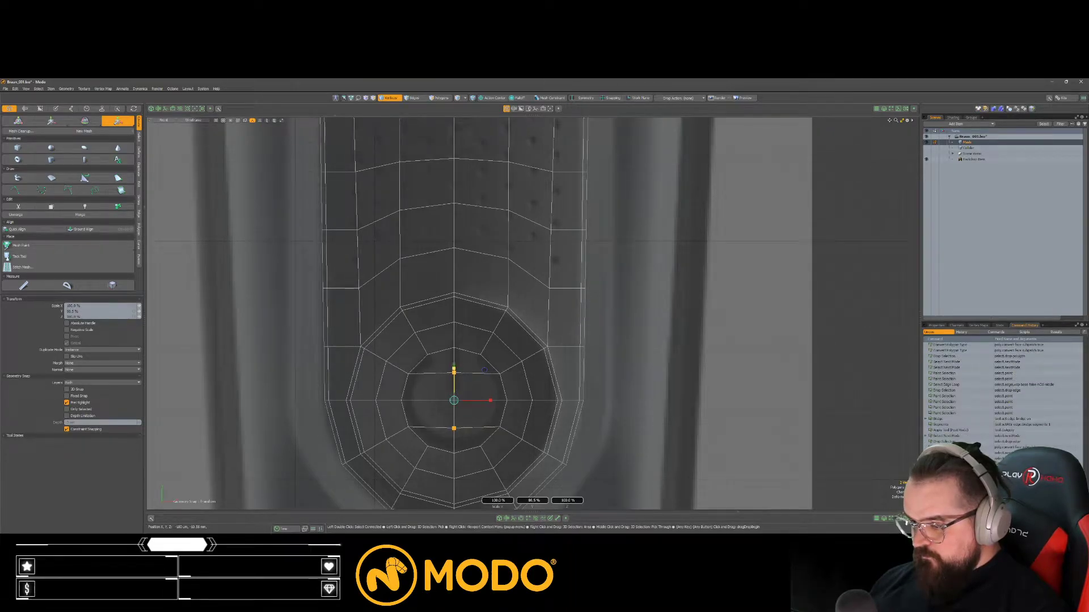
key("space")
key("space")
Step: Copy all polygons of the finished inset and paste them into a new mesh item
scroll(487, 388, "down", 8)
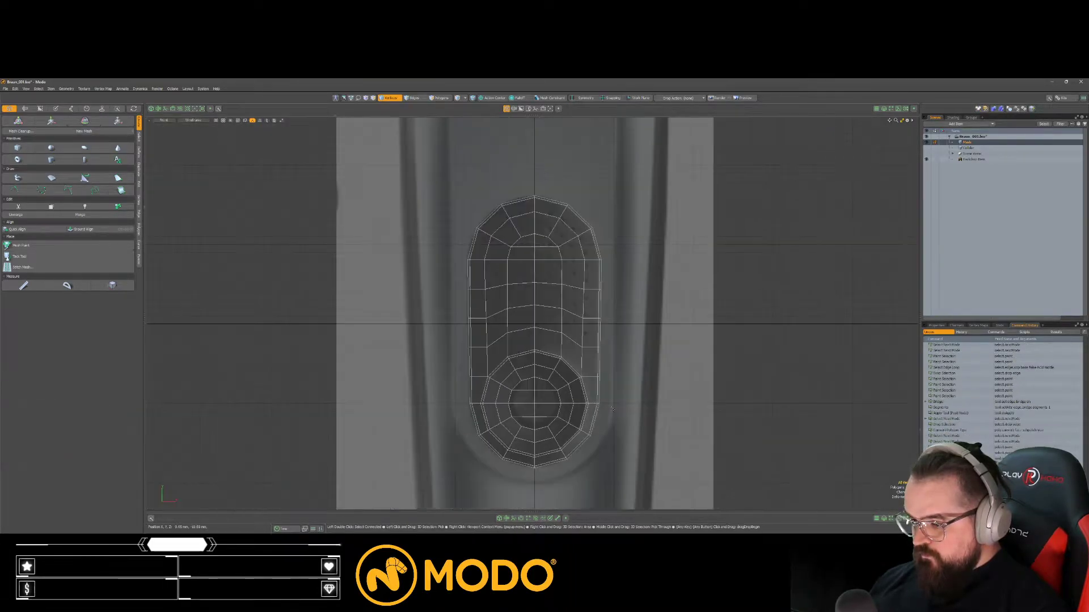
left_click_drag(487, 388, 455, 387, "ctrl+alt")
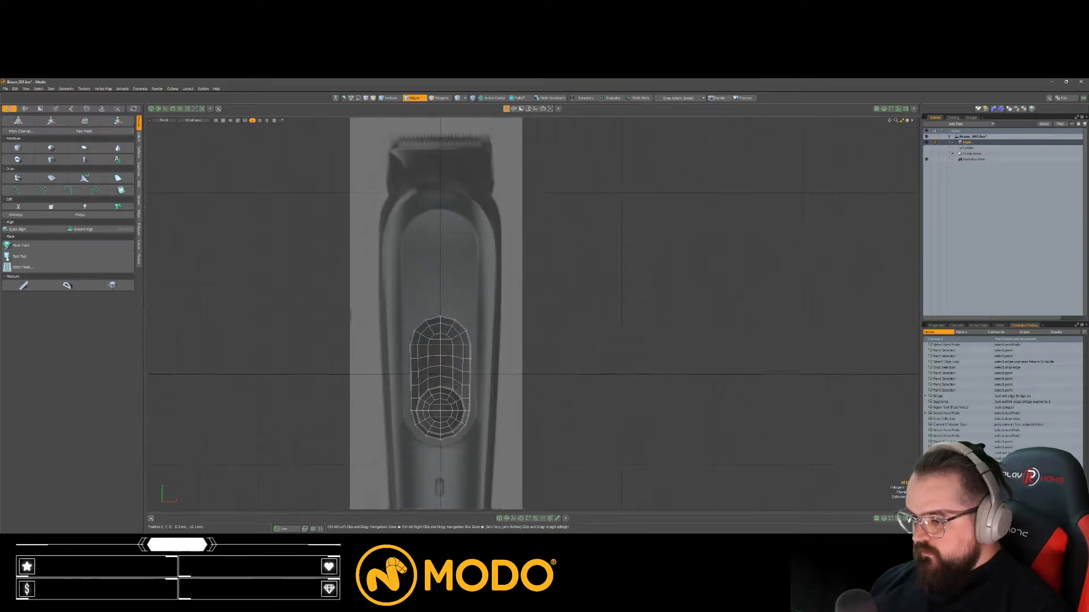
key("3")
scroll(456, 387, "up", 1)
scroll(471, 392, "up", 3)
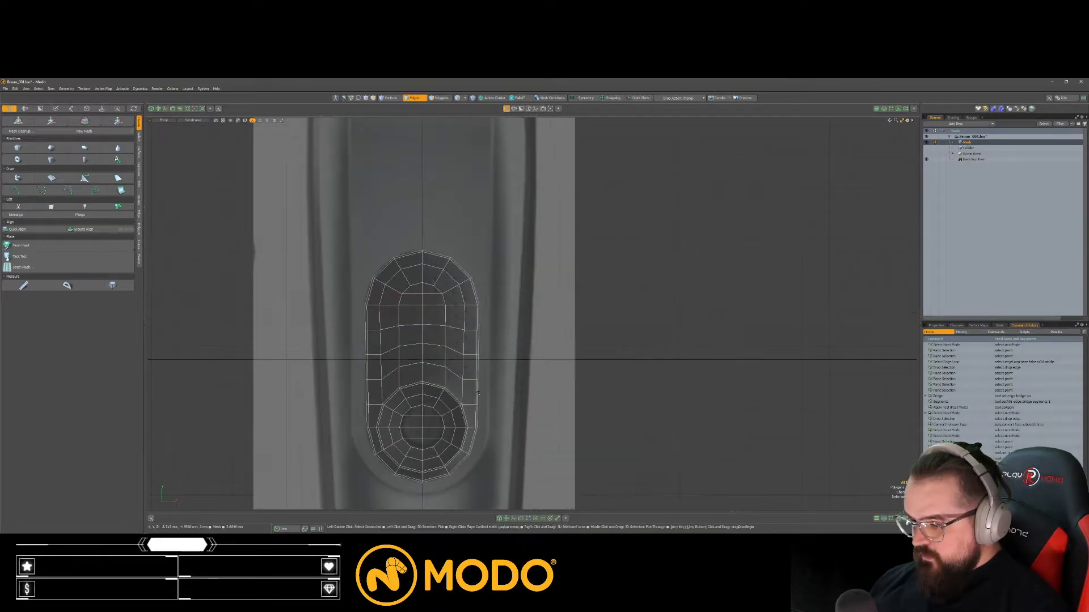
double_click(480, 394)
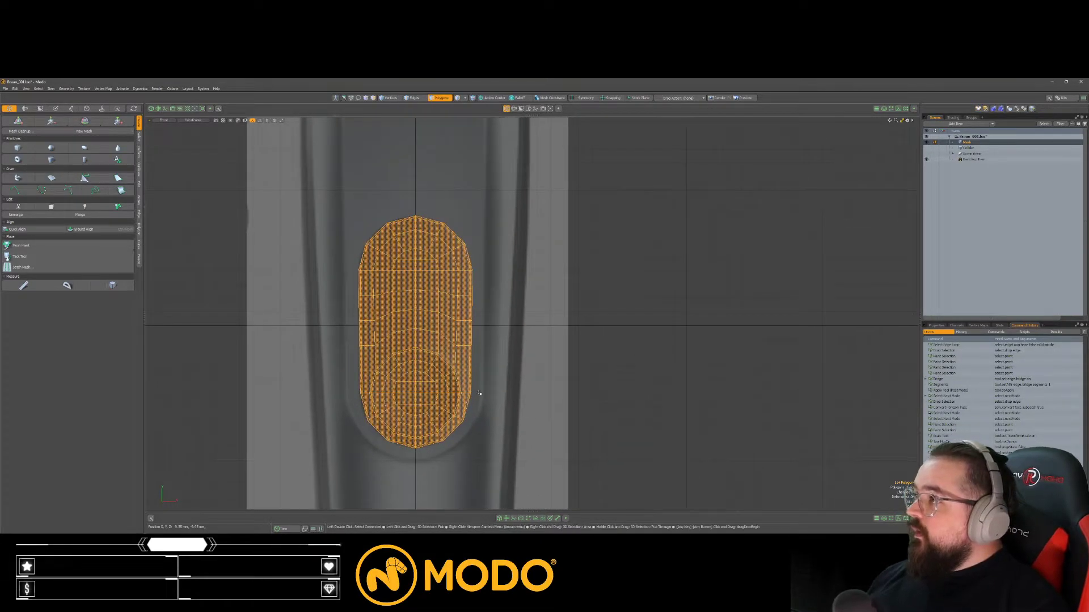
key("ctrl+c")
key("n")
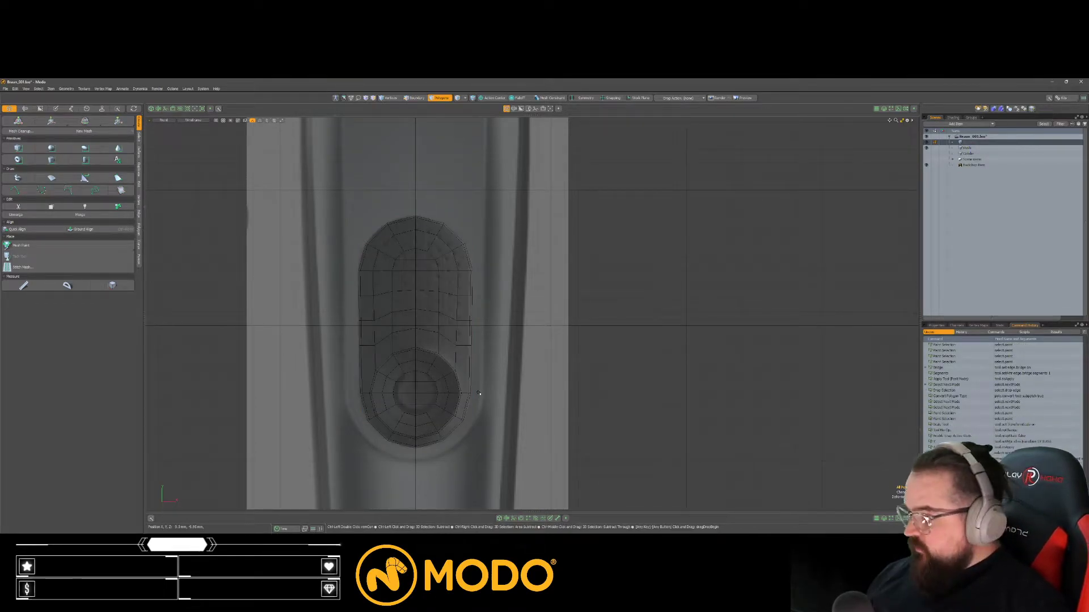
key("ctrl+v")
Step: Scale the pasted inset copy up to about 120% along X and about 110% along Y around the original
key("r")
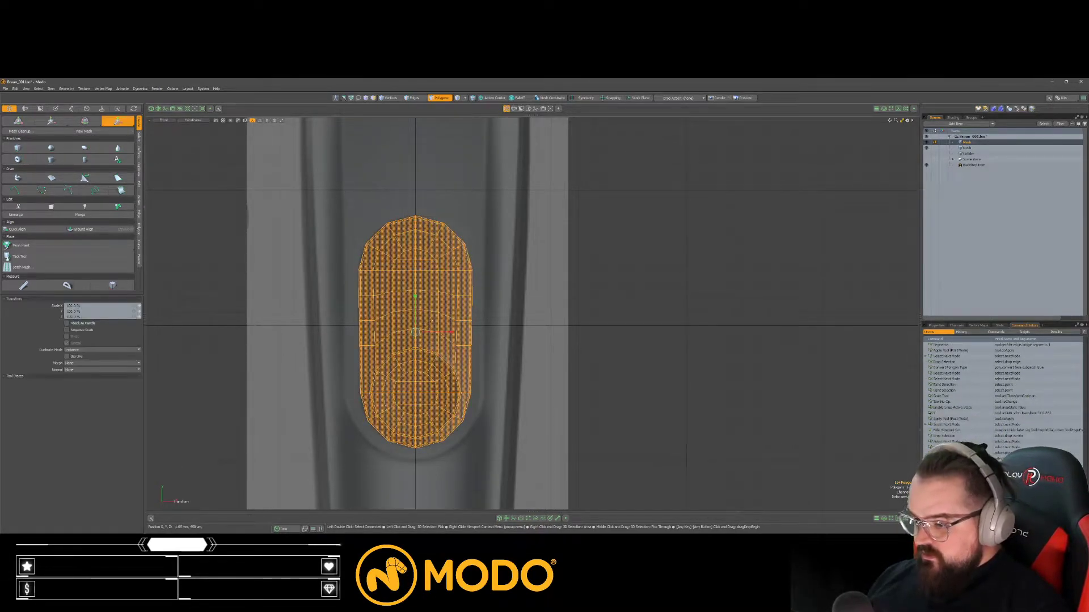
left_click_drag(446, 303, 455, 332)
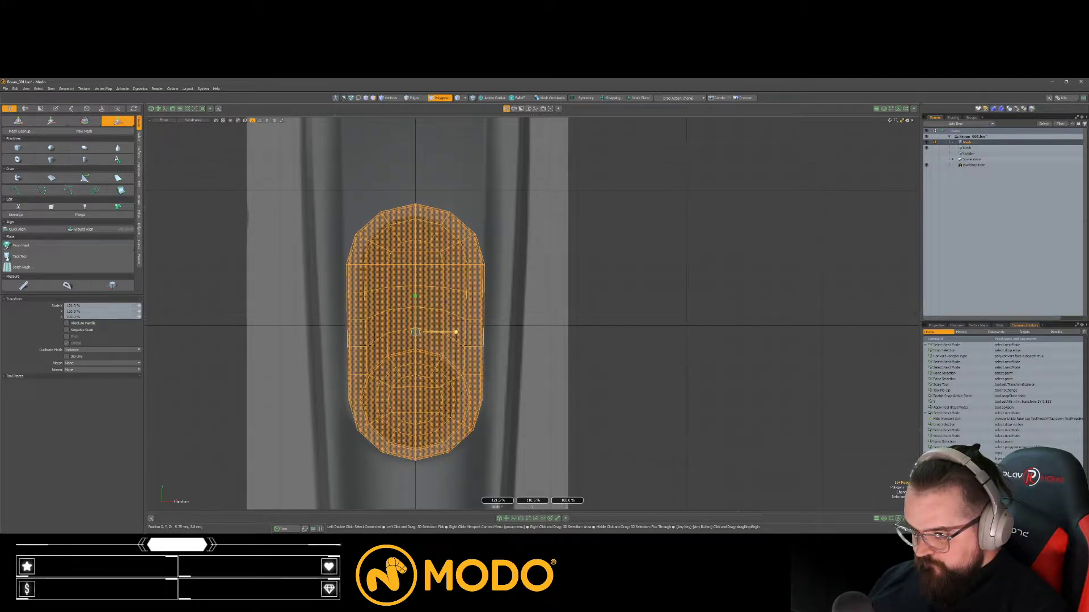
key("space")
left_click(522, 388)
left_click_drag(431, 304, 386, 350, "alt+shift")
scroll(437, 378, "down", 2)
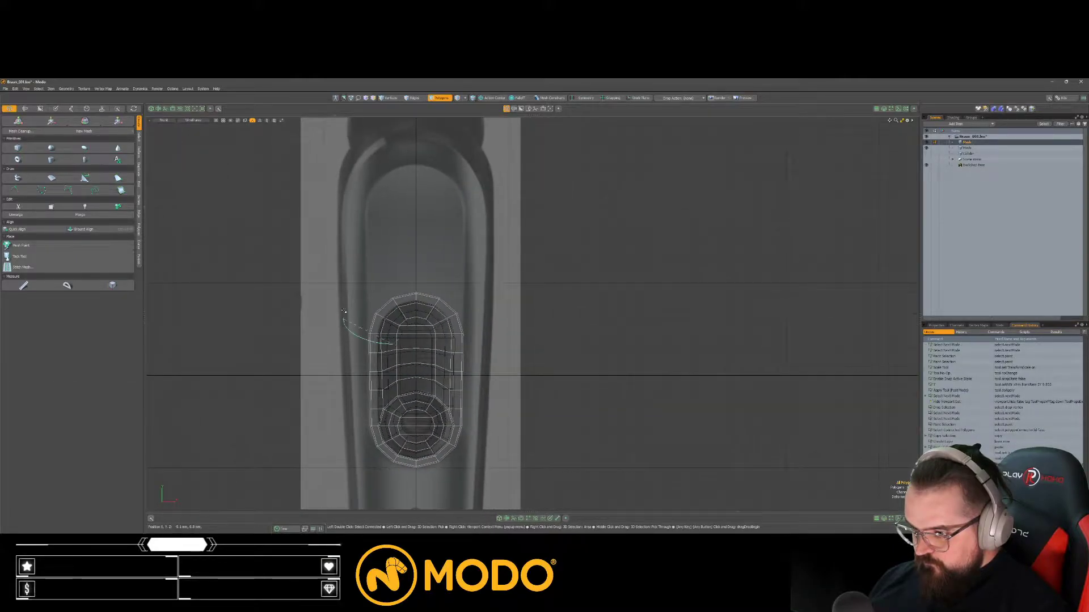
Step: Move the enlarged copy's detached upper cap to the top of the reference recess and scale it to fit the outline
right_click_drag(343, 321, 521, 347)
key("w")
left_click_drag(417, 283, 453, 187)
key("r")
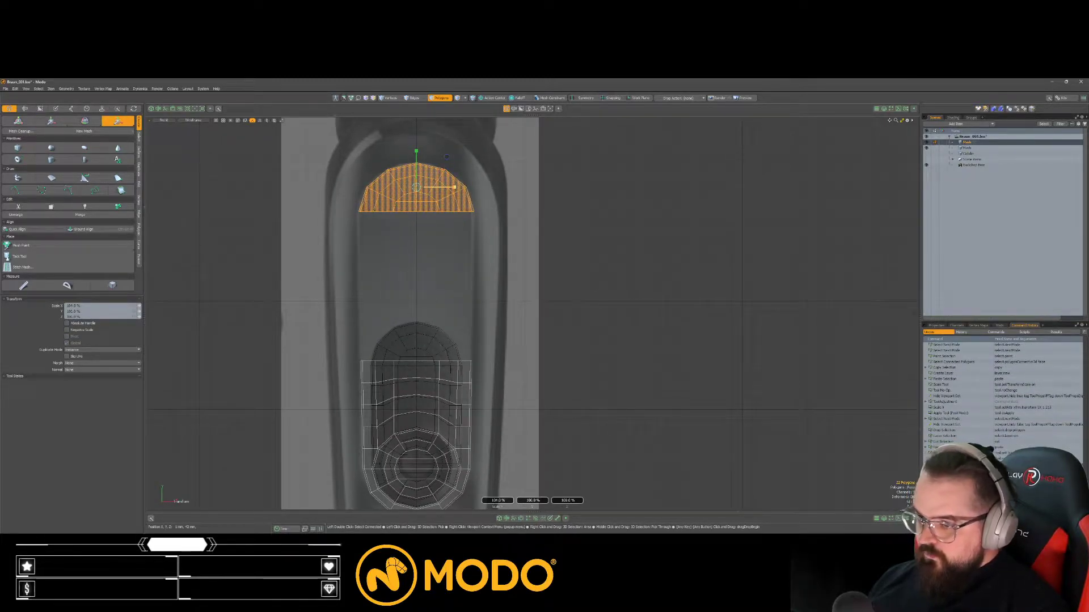
left_click_drag(416, 168, 416, 165)
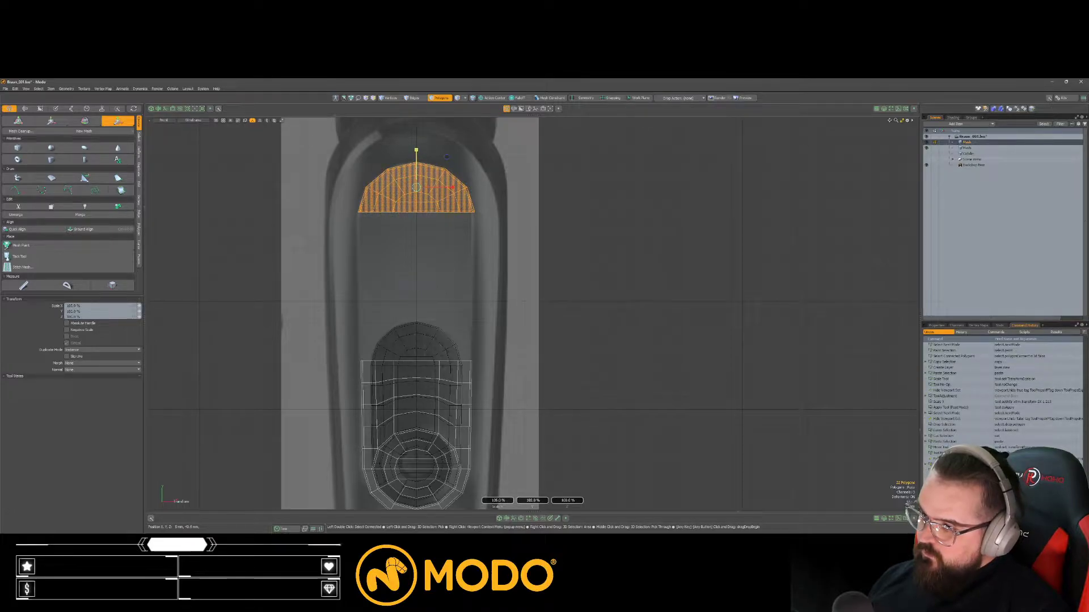
key("w")
key("space")
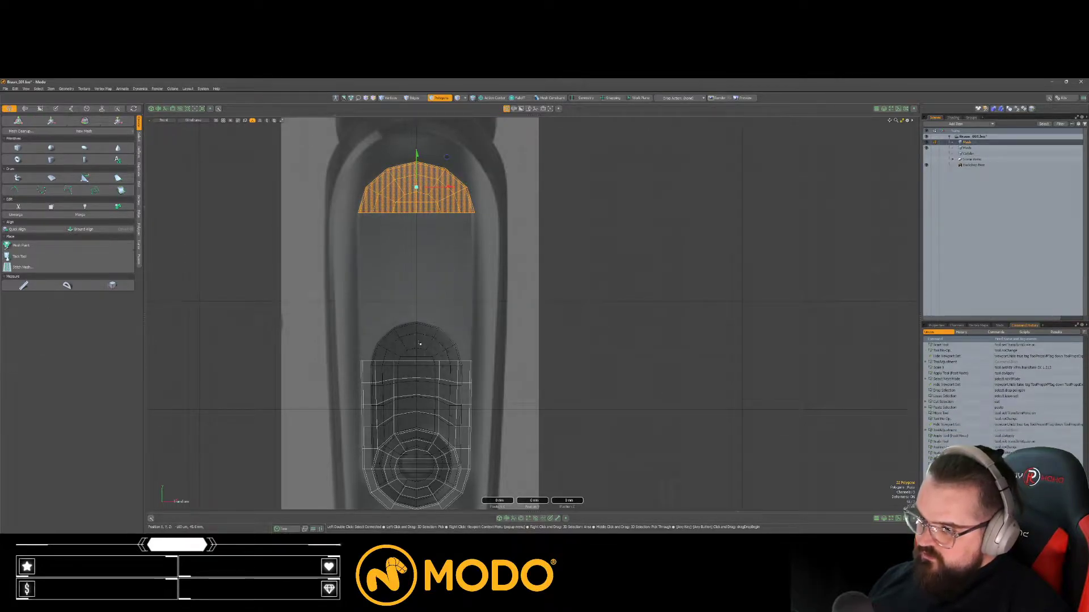
Step: Delete the copy's polygon row running across just above the round button area
left_click(418, 278)
left_click_drag(418, 277, 420, 259, "alt")
left_click_drag(396, 472, 386, 446, "alt")
scroll(386, 446, "up", 4)
key("3")
left_click(369, 406)
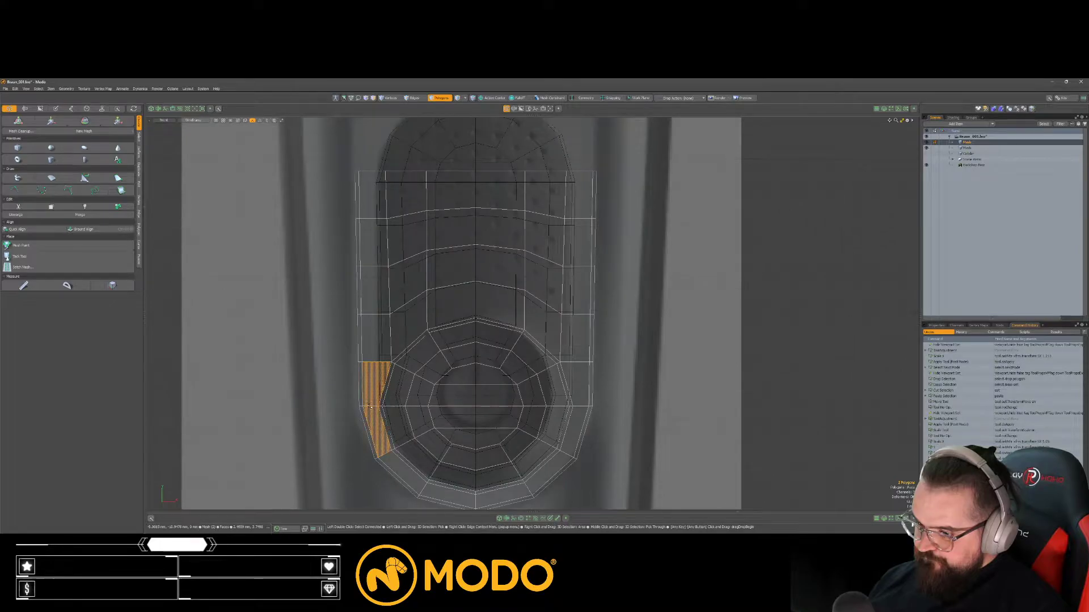
mouse_move(375, 343)
left_mouse_down()
mouse_move(544, 295)
mouse_move(577, 332)
left_mouse_up()
key("Delete")
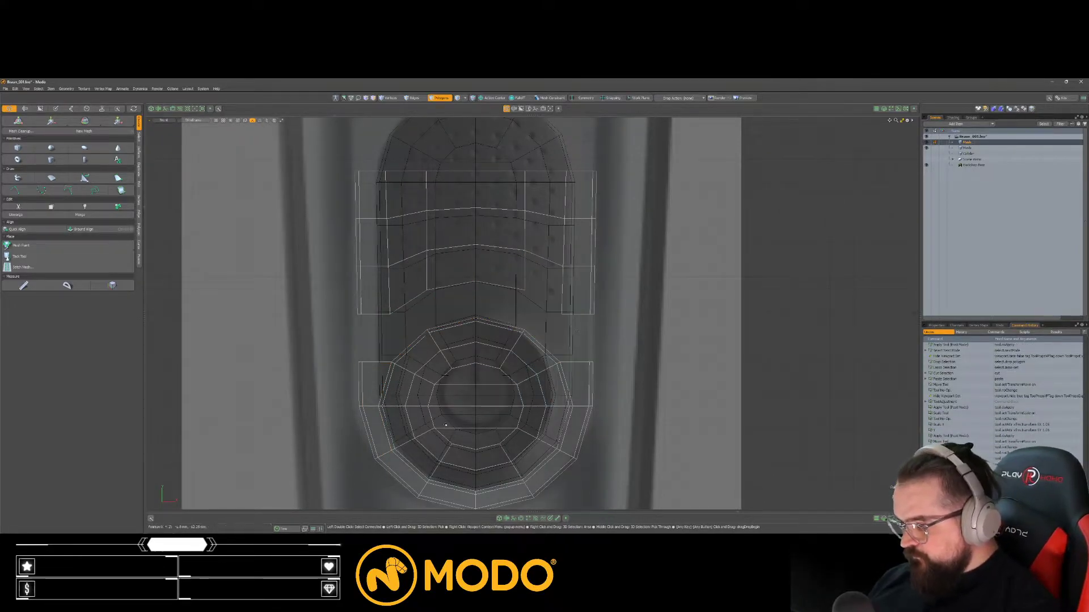
Step: Delete the copy's disconnected round button area and inner ring, leaving the outer U-shaped strip around it
left_click(380, 407)
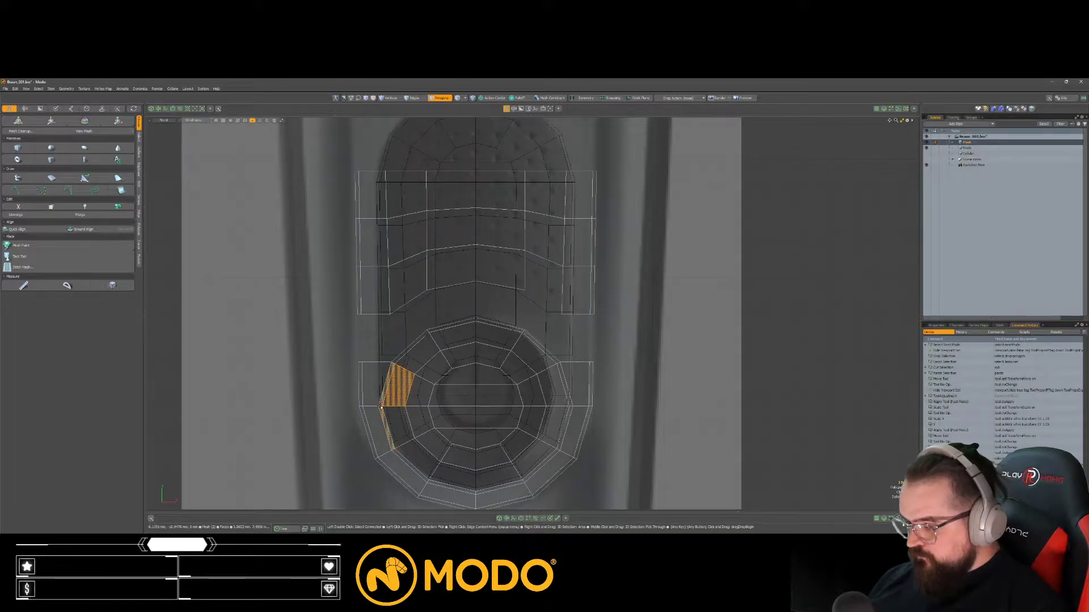
left_click(380, 407)
double_click(380, 407)
key("Delete")
double_click(423, 408)
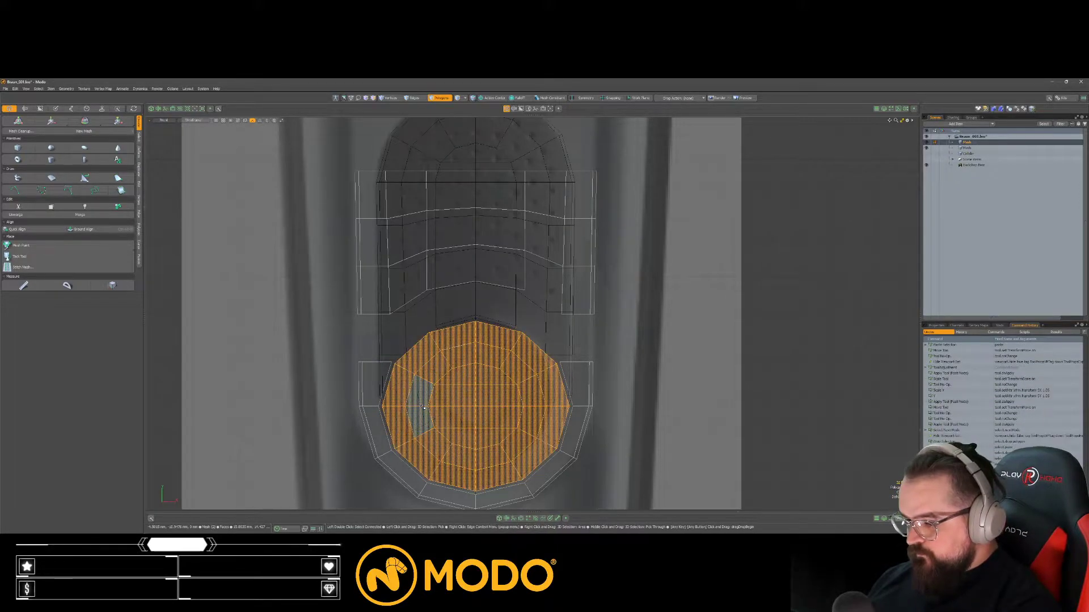
key("Delete")
Step: Scale the two upper inner corner points of the U-shaped strip outward along X
left_click_drag(527, 392, 508, 355, "alt+shift")
key("2")
left_click_drag(553, 327, 533, 321)
key("1")
right_click_drag(558, 335, 547, 338, "shift")
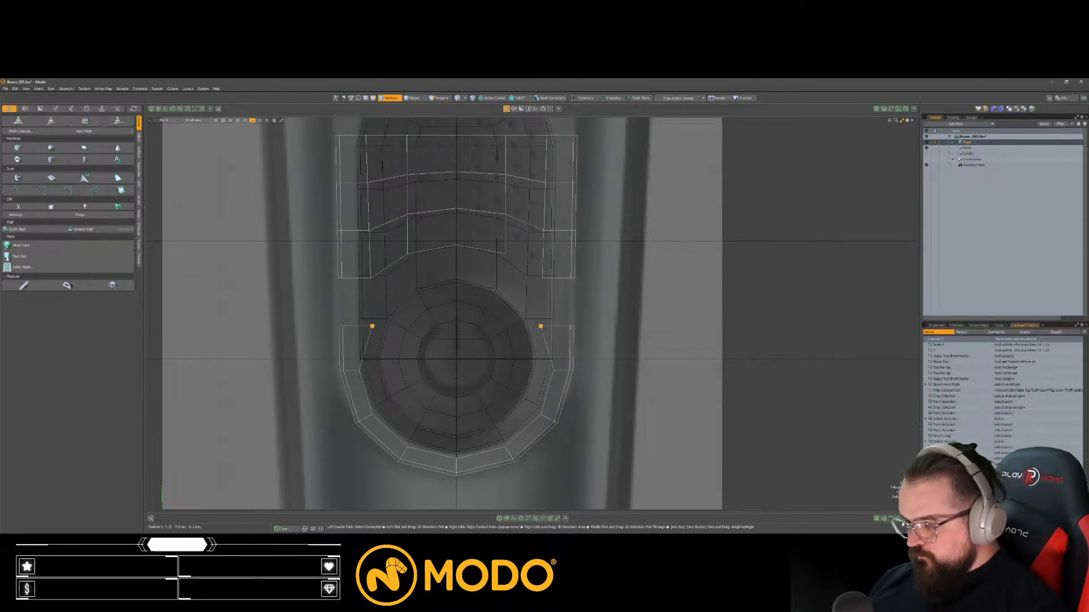
key("r")
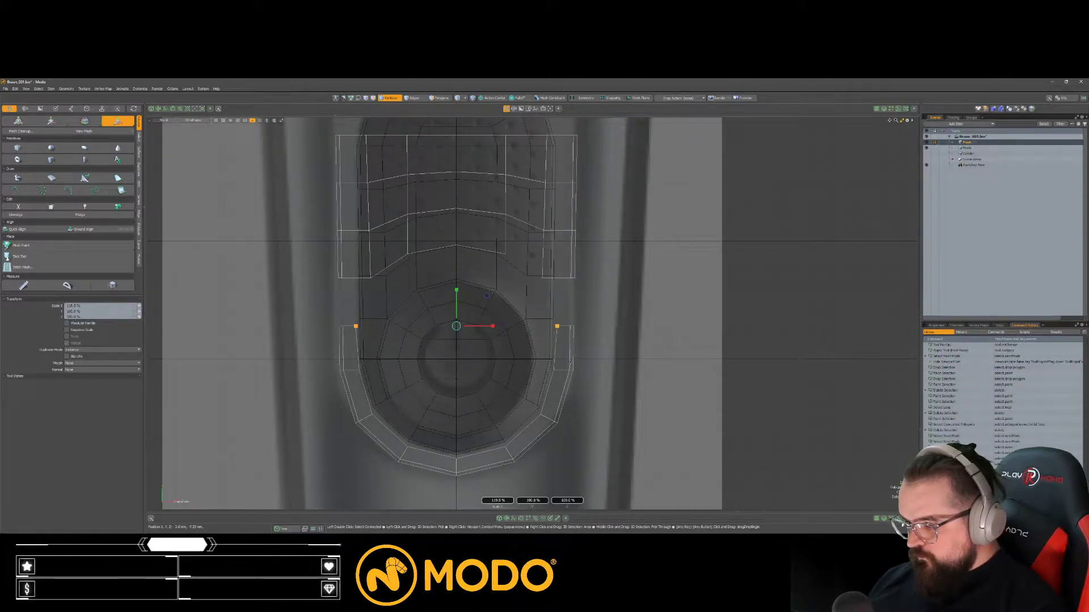
Step: Scale the whole U-shaped strip slightly wider along X
key("space")
key("space")
key("space")
double_click(563, 380)
key("r")
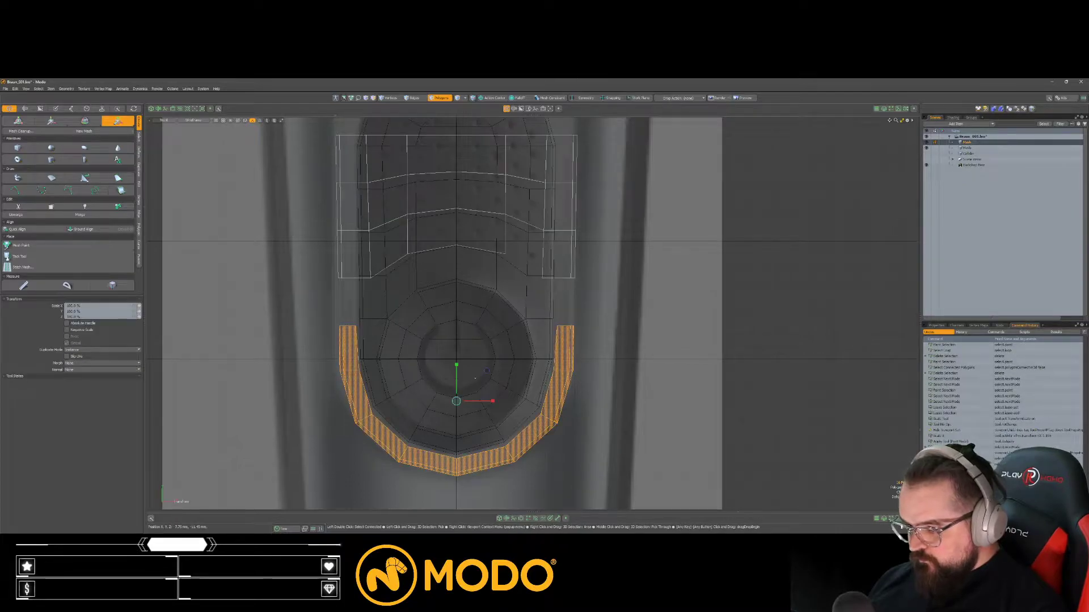
left_click_drag(490, 403, 490, 403)
key("space")
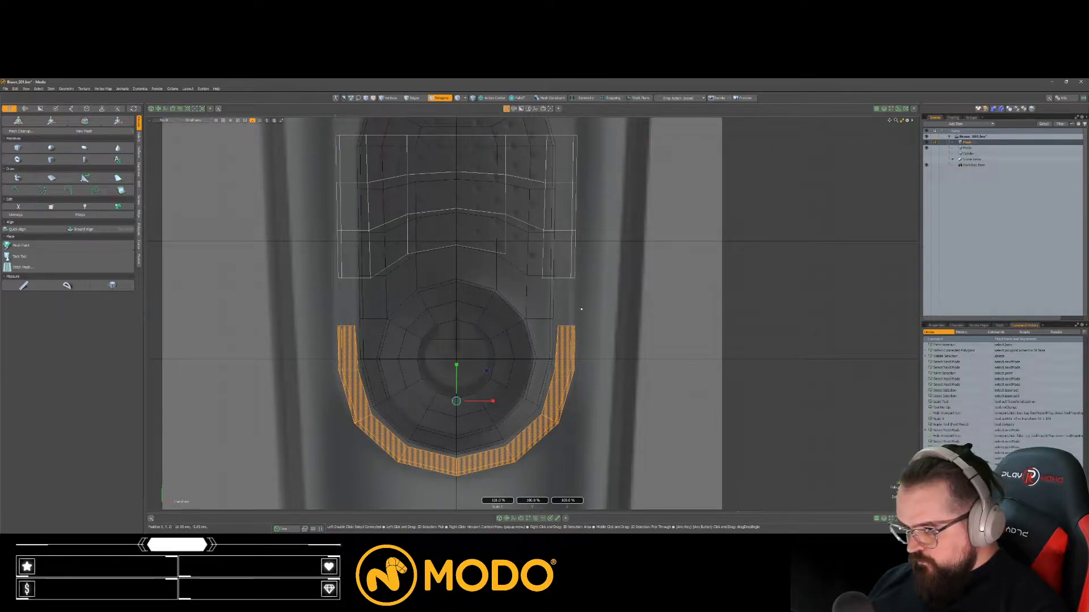
Step: Delete the leftover middle block of copied polygons between the upper cap and the U-shaped strip
left_click(581, 309)
left_click_drag(581, 308, 573, 354, "alt+shift")
left_click(484, 278)
double_click(564, 286, "shift")
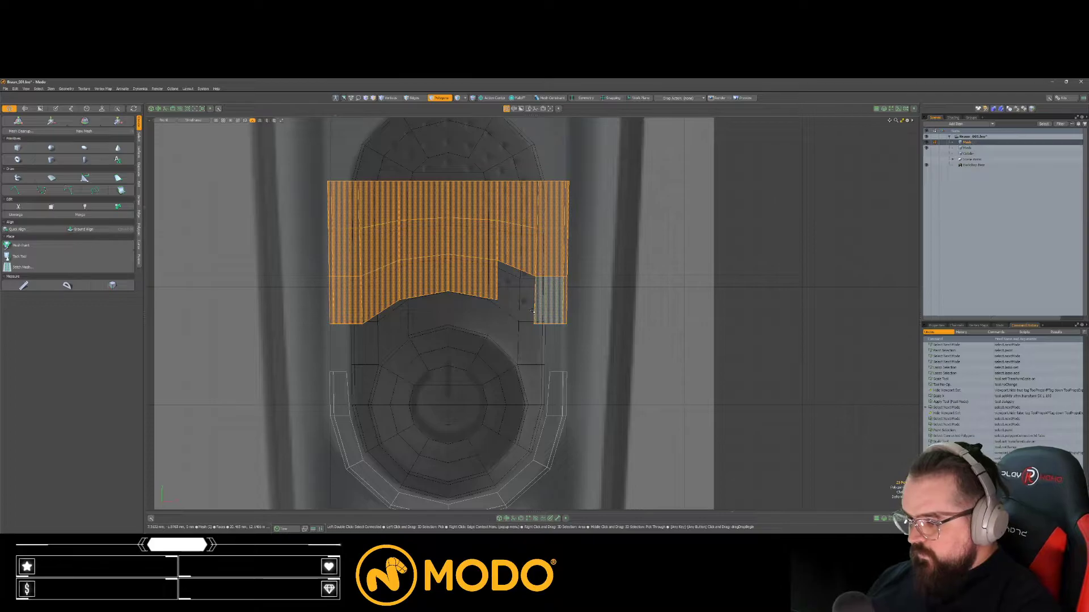
key("Delete")
Step: Align the U-shaped strip's two open end edges with the inset's vertex row by scaling along Y around a snapped point
mouse_move(550, 410)
left_mouse_down("alt+shift")
mouse_move(531, 379)
mouse_move(536, 348)
mouse_move(567, 345)
left_mouse_up("alt+shift")
key("space")
key("space")
right_click_drag(354, 309, 244, 257)
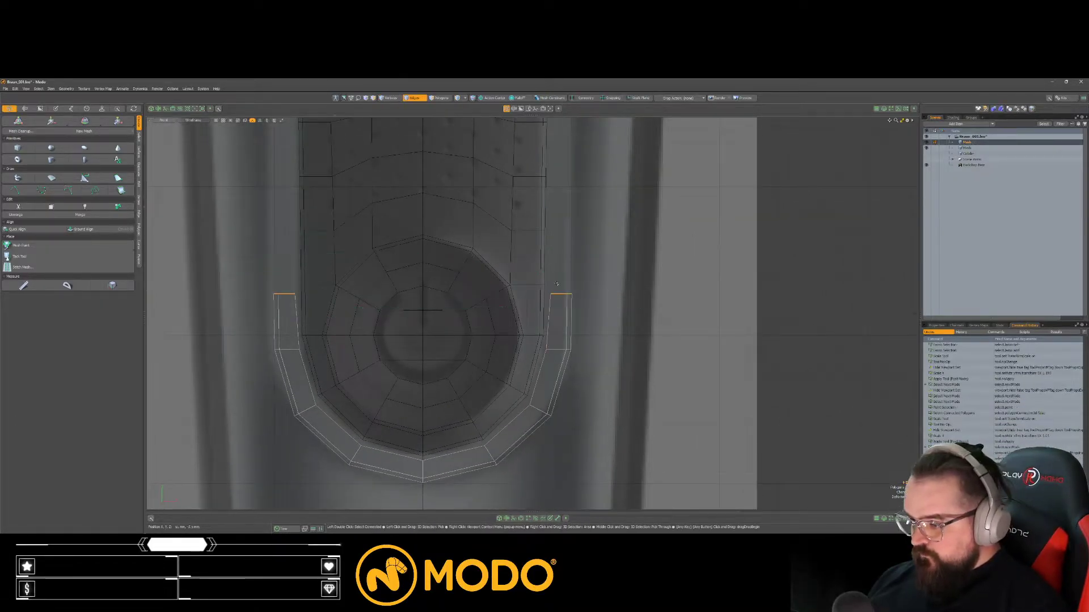
key("r")
key("x")
left_click(545, 284)
left_click_drag(544, 249, 544, 277)
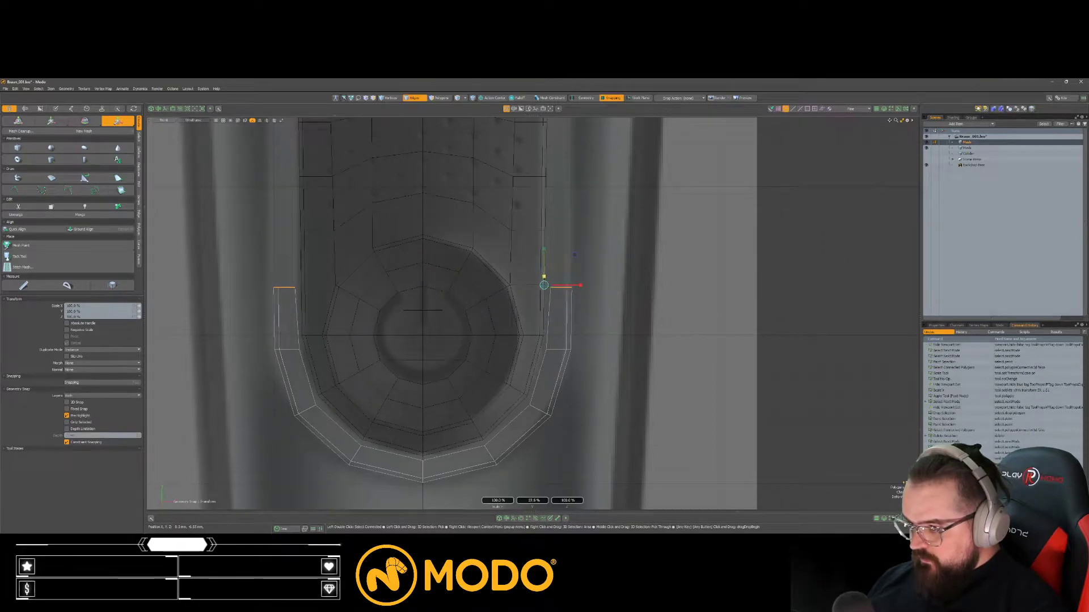
key("space")
Step: Slide the strip's second edge pair level with the button's centre row and scale it slightly wider along X
left_click_drag(535, 351, 567, 349, "ctrl+alt")
right_click_drag(526, 347, 678, 342)
left_click_drag(590, 351, 621, 343, "alt+shift")
right_click_drag(165, 347, 334, 352, "shift")
key("alt+g")
left_click_drag(334, 351, 318, 351)
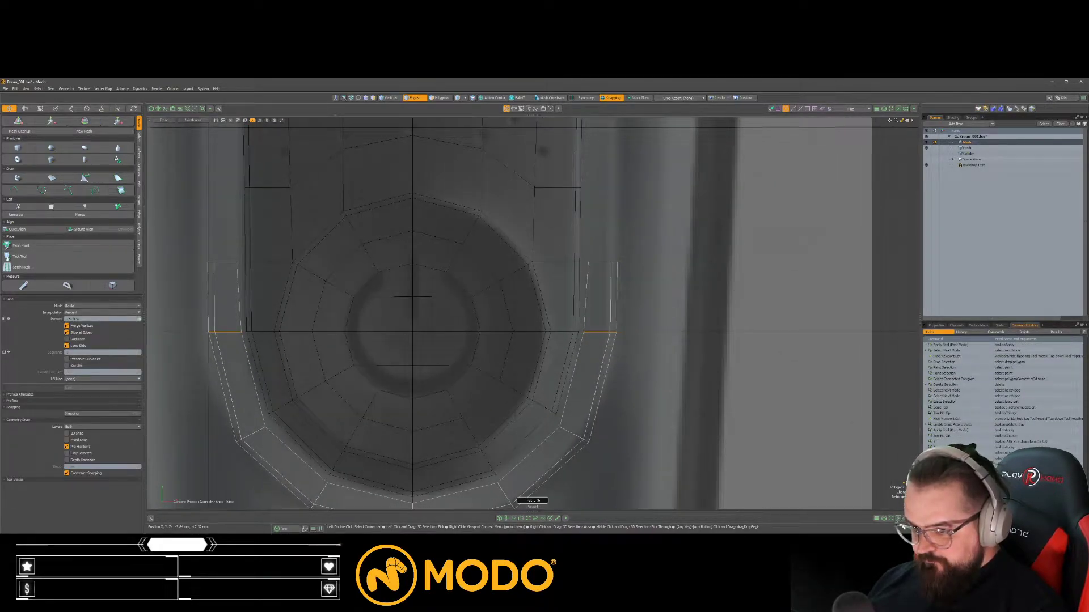
key("r")
middle_click_drag(313, 373, 315, 374)
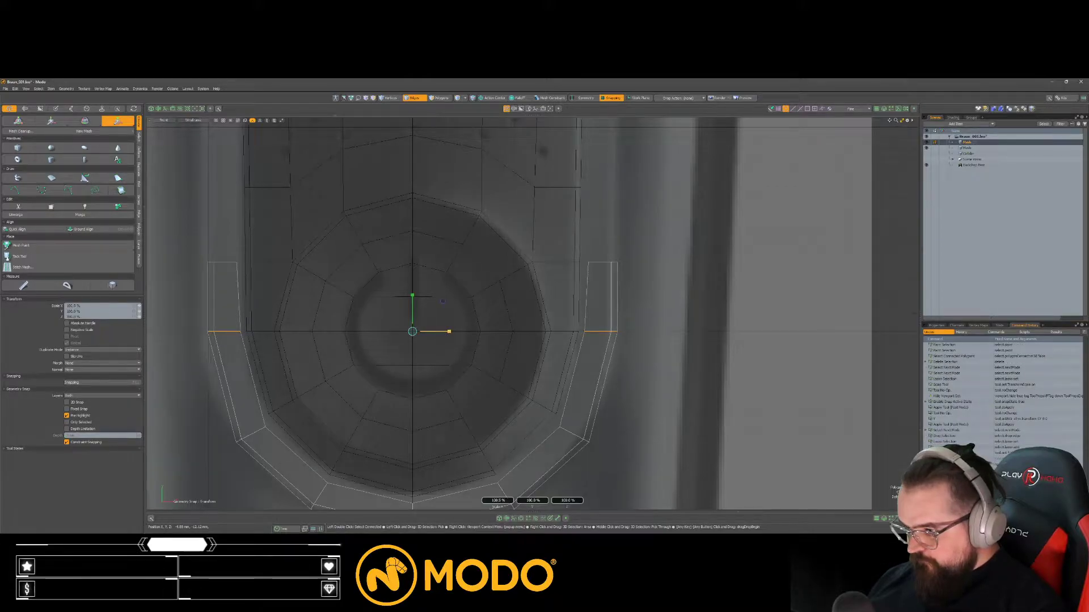
key("space")
Step: Slide the edge pair on the U-shaped strip's lower curve to match the inset's facets
left_click_drag(324, 392, 330, 369, "alt+shift")
mouse_move(330, 369)
right_mouse_down()
mouse_move(320, 381)
mouse_move(329, 372)
right_mouse_up()
mouse_move(545, 372)
right_mouse_down("shift")
mouse_move(551, 451)
mouse_move(738, 413)
right_mouse_up("shift")
key("alt+s")
left_click_drag(531, 502, 516, 501)
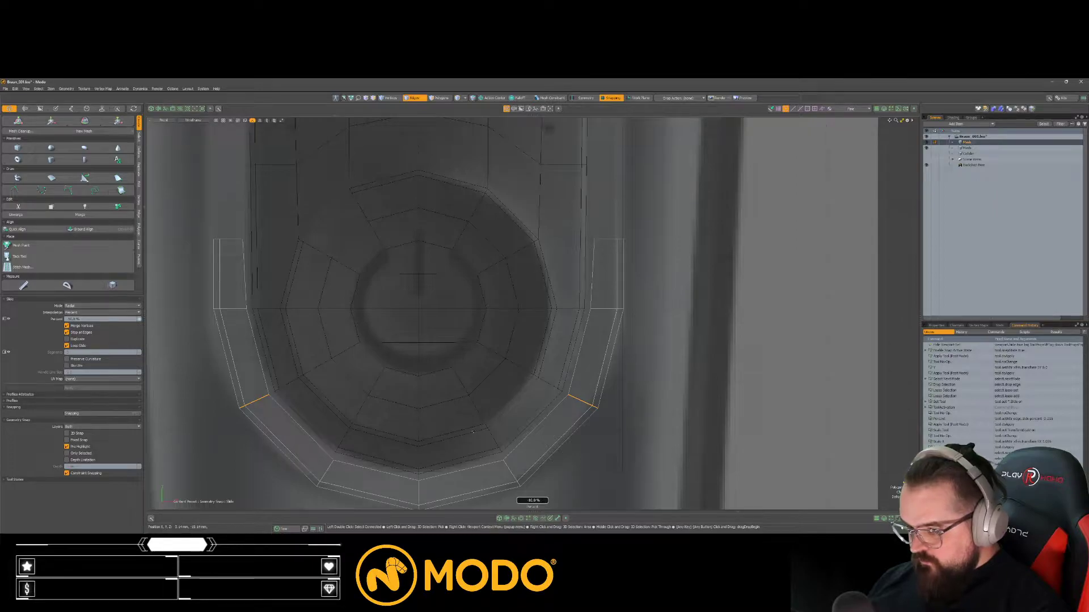
key("space")
Step: Slide the edge pair nearest the U-shaped strip's bottom slightly to even out the curve
left_click_drag(474, 432, 475, 395, "alt+shift")
mouse_move(500, 396)
right_mouse_down()
mouse_move(567, 446)
mouse_move(562, 434)
right_mouse_up()
mouse_move(384, 401)
right_mouse_down("shift")
mouse_move(368, 471)
mouse_move(381, 462)
right_mouse_up("shift")
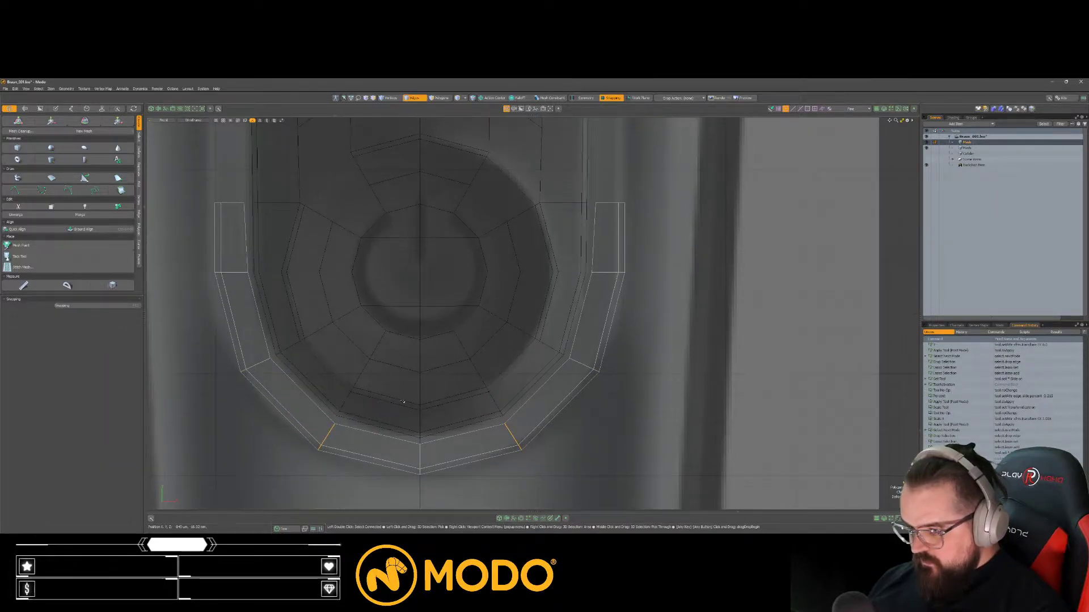
key("alt+s")
left_click_drag(402, 401, 394, 402)
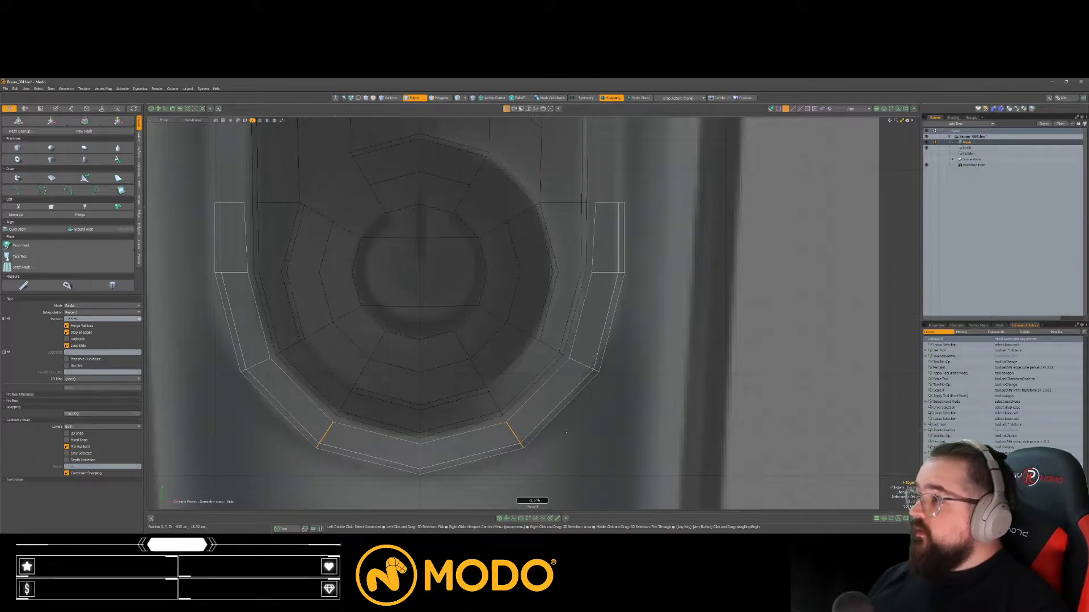
key("space")
Step: Bridge the upper cap's right outer edge to the U-shaped strip's right end edge
left_click(486, 326)
left_click_drag(486, 326, 436, 363, "ctrl+alt")
left_click_drag(447, 319, 440, 363, "alt+shift")
right_click_drag(311, 385, 542, 359)
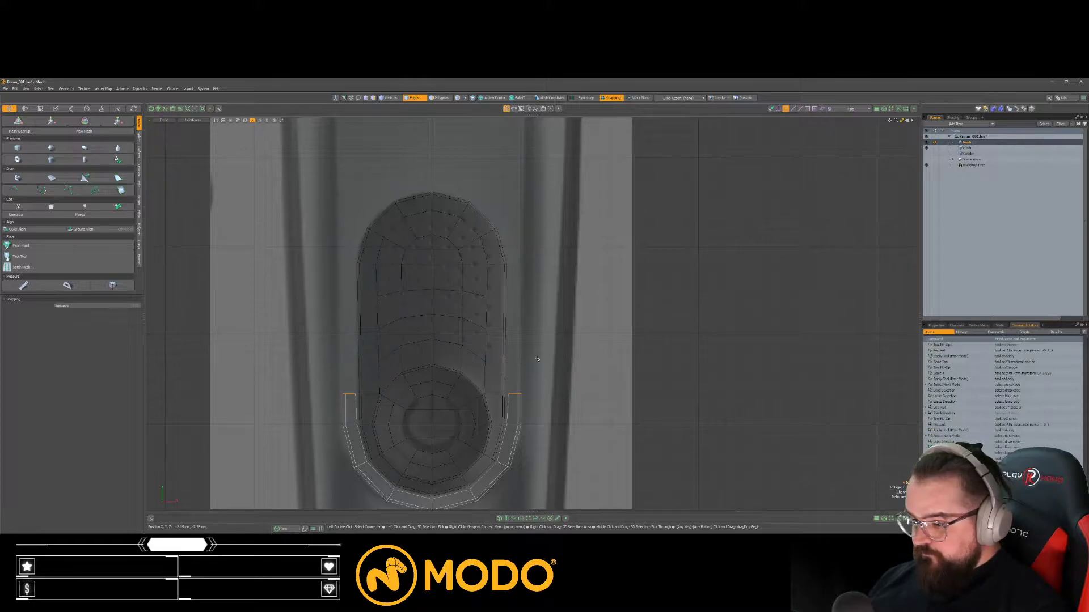
scroll(504, 403, "up", 2)
left_click_drag(508, 416, 511, 393, "alt+shift")
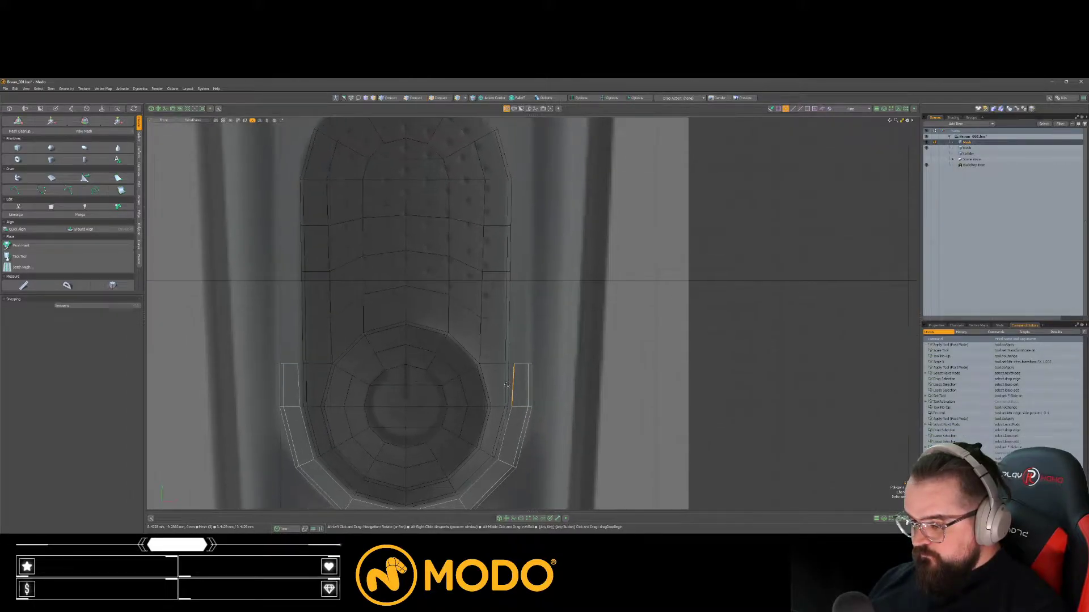
scroll(515, 405, "up", 1)
scroll(565, 396, "down", 3)
left_click(571, 380)
left_click_drag(579, 213, 545, 262, "alt+shift")
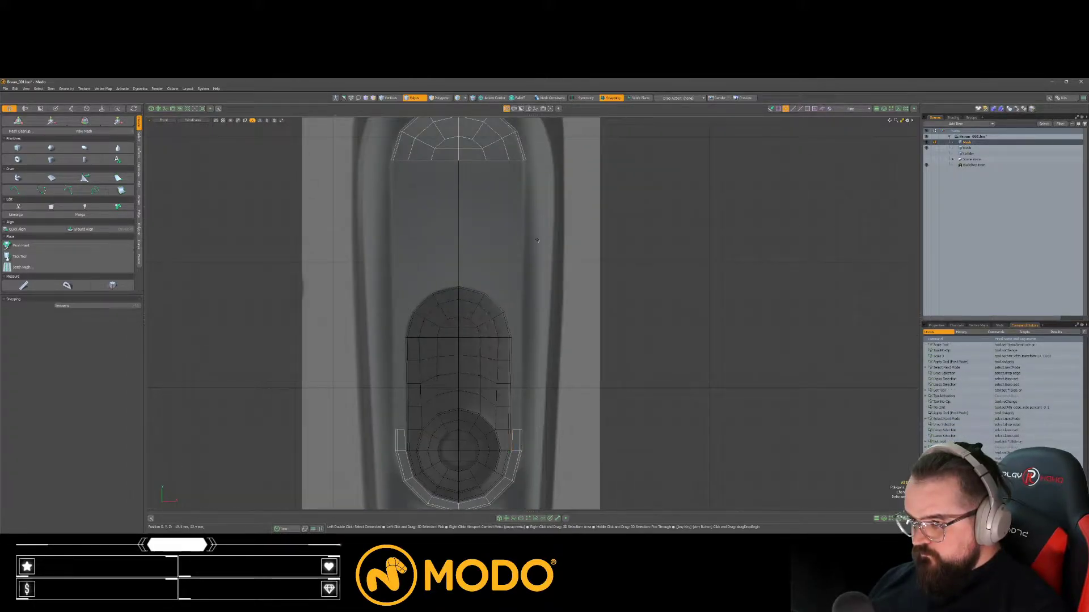
right_click_drag(527, 444, 529, 412)
right_click_drag(550, 158, 540, 148, "shift")
key("shift+b")
left_click(544, 176)
key("space")
Step: Bridge the upper cap's left outer edge to the U-shaped strip's left end edge
left_click(374, 306)
right_click_drag(438, 168, 436, 170)
right_click_drag(406, 397, 421, 401, "shift")
key("shift+b")
left_click(435, 378)
key("space")
left_click(438, 377)
key("ctrl+z")
key("shift+b")
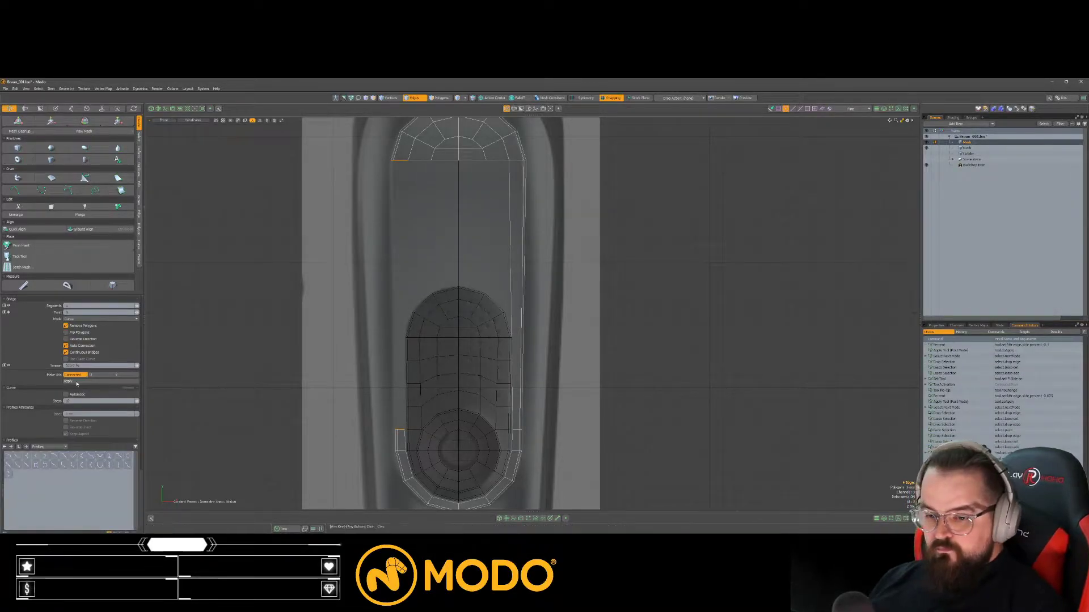
left_click(457, 297)
key("space")
left_click(457, 296)
left_click_drag(457, 297, 432, 287, "alt+shift")
scroll(451, 344, "up", 2)
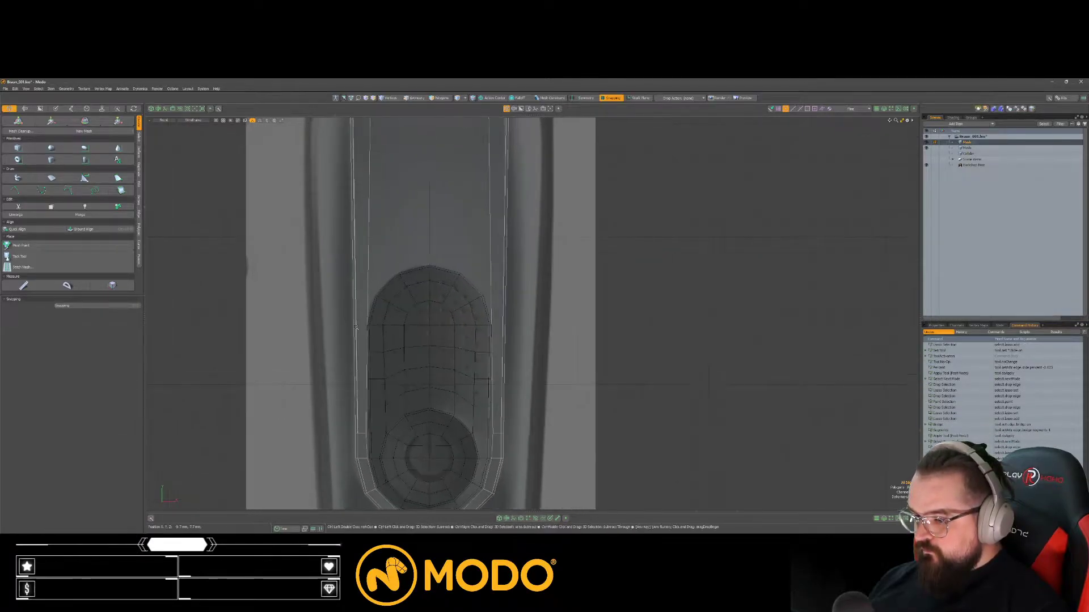
key("shift+c")
key("x")
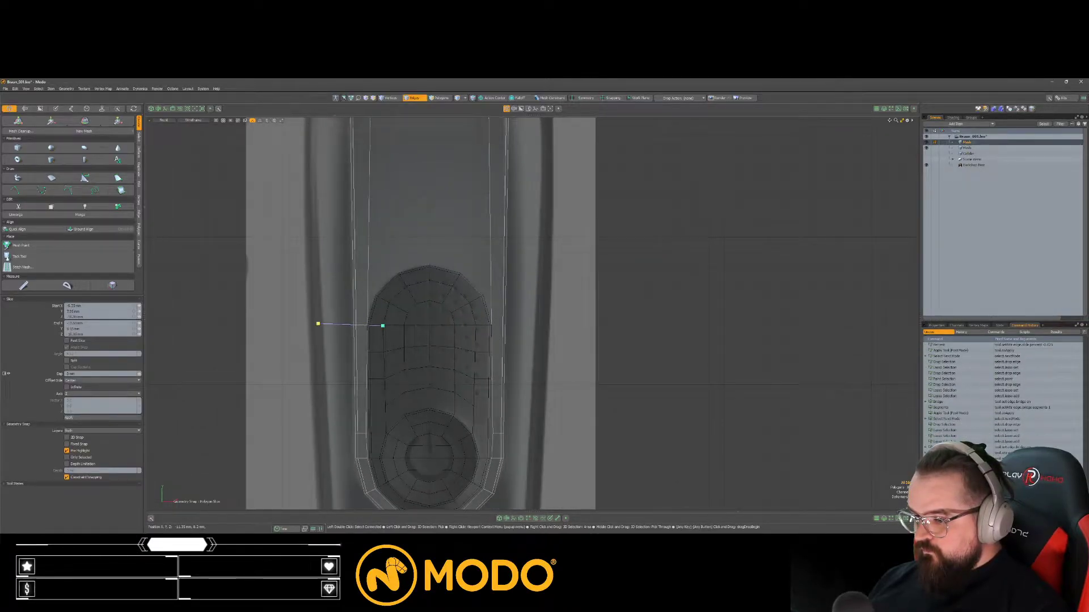
key("ctrl+z")
key("space")
Step: Add an edge loop across both long side strips near the level where the inset's rounded top begins
left_click_drag(486, 363, 441, 341, "alt")
key("3")
scroll(461, 311, "up", 3)
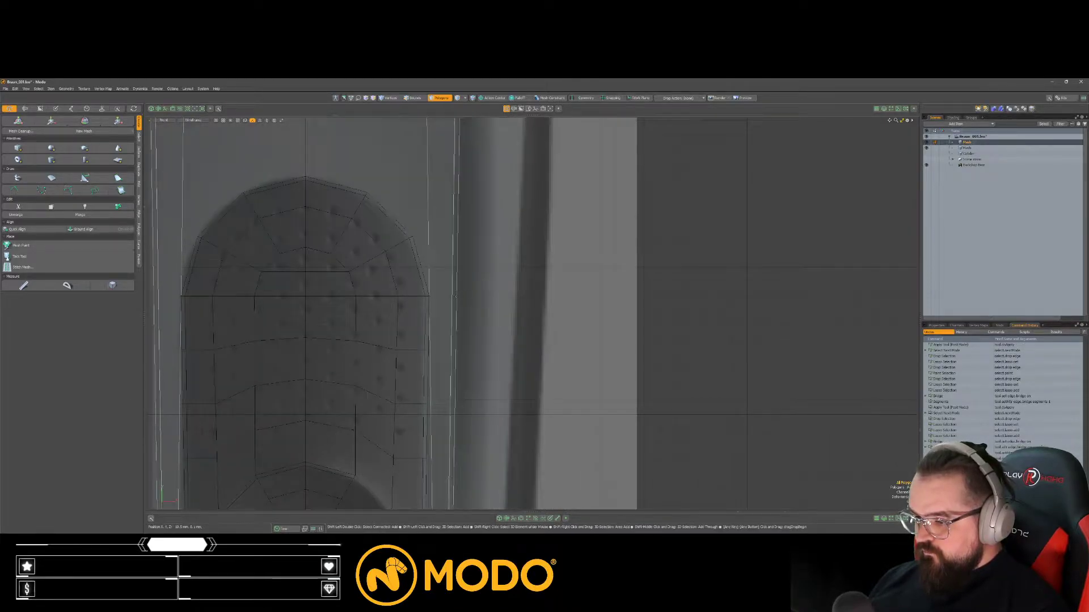
key("alt+l")
left_click_drag(456, 296, 615, 316, "alt")
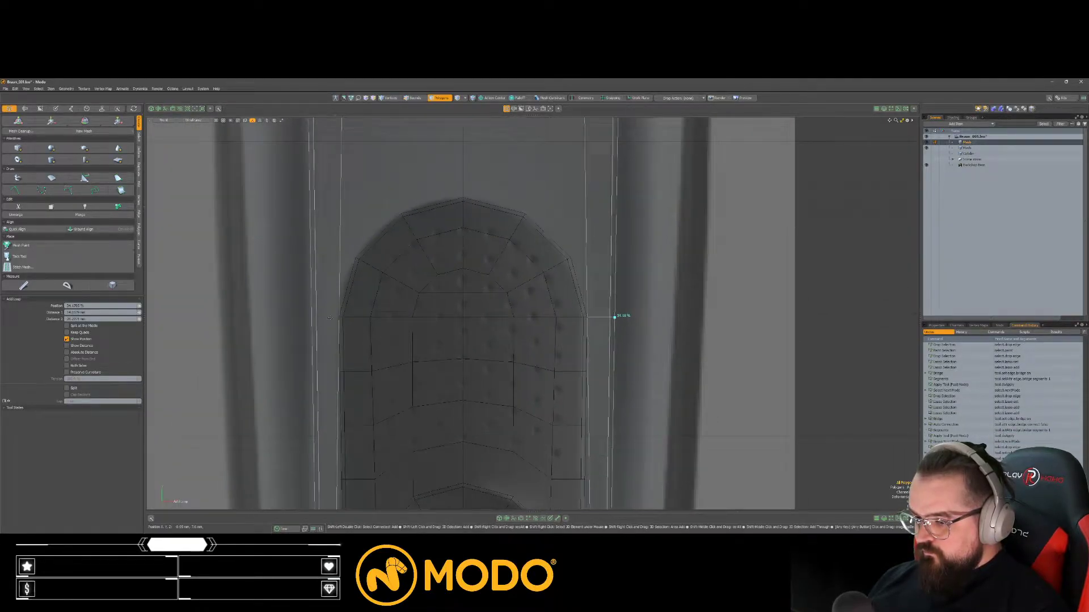
key("space")
key("space")
key("space")
Step: Align the two new side-strip edges with the inset's horizontal row by scaling them flat along Y around a snapped vertex
right_click_drag(279, 294, 716, 285)
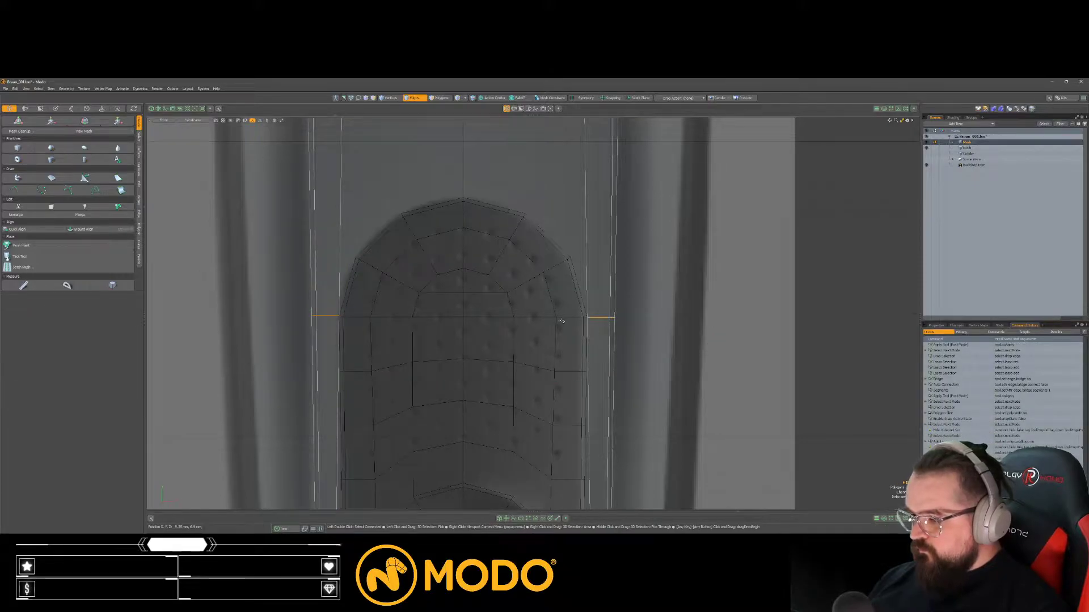
key("r")
key("x")
left_click(556, 315)
left_click_drag(555, 281, 556, 315)
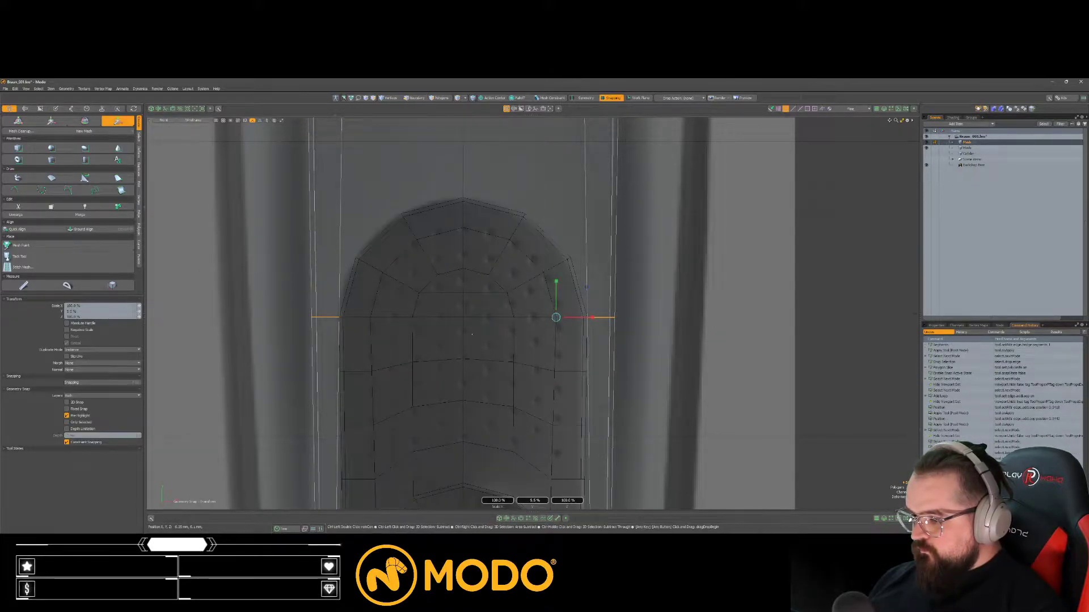
left_click(413, 317)
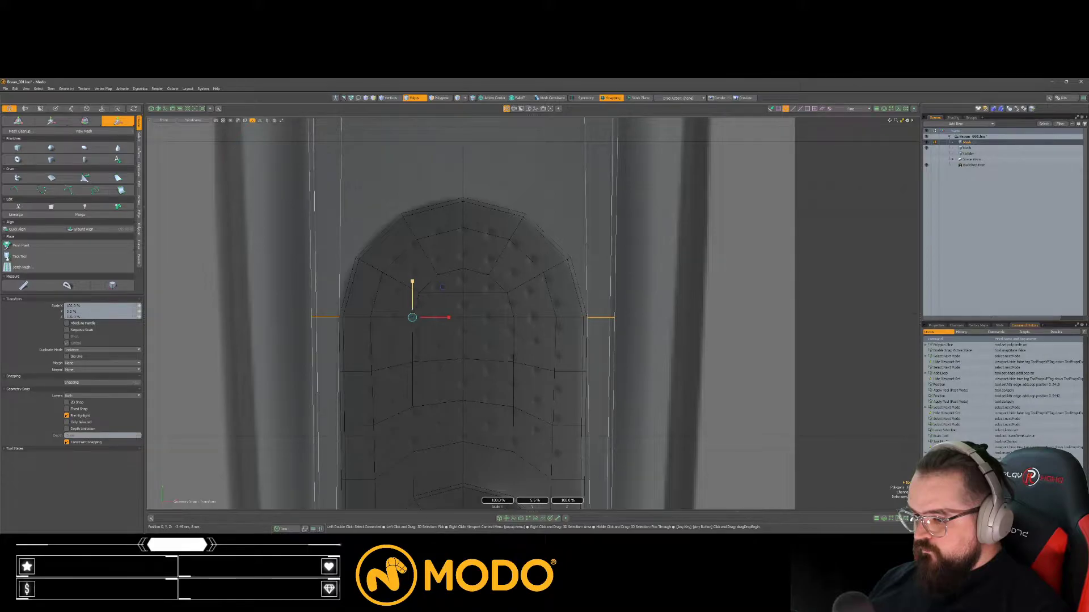
key("space")
Step: Delete the side-strip polygons beside the inset, between the new edges and the U-shaped strip
scroll(629, 328, "down", 8)
left_click_drag(643, 348, 595, 342, "alt")
key("space")
key("space")
key("space")
key("space")
left_click(576, 340)
scroll(576, 340, "up", 3)
left_click(478, 340, "shift")
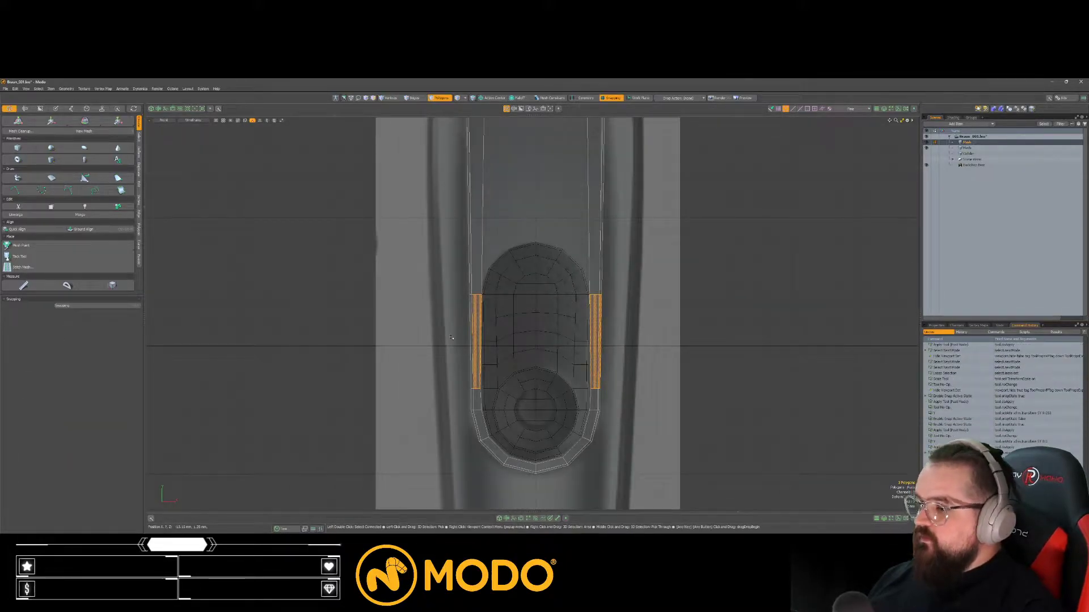
key("Delete")
left_click(471, 339)
key("Delete")
Step: Slice horizontally across both remaining side strips, midway between the upper cap and the inset
left_click_drag(503, 126, 448, 255, "alt")
key("space")
key("space")
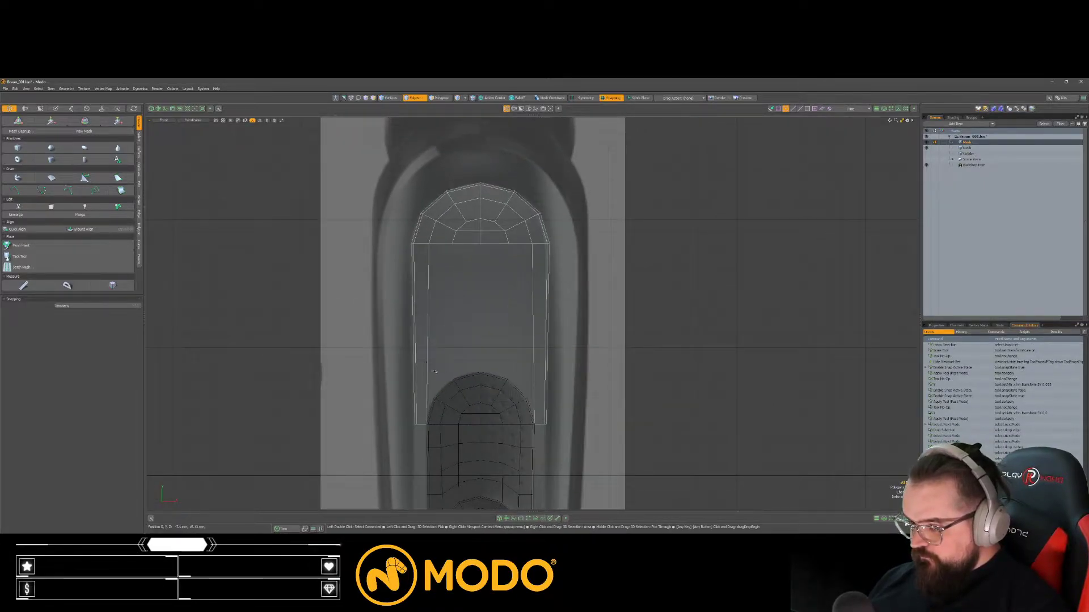
key("shift+c")
left_click_drag(381, 347, 572, 347)
key("space")
Step: Extend the upper cap's lower edges down to the sliced row, snapping them level to fill between the side strips
left_click(532, 324)
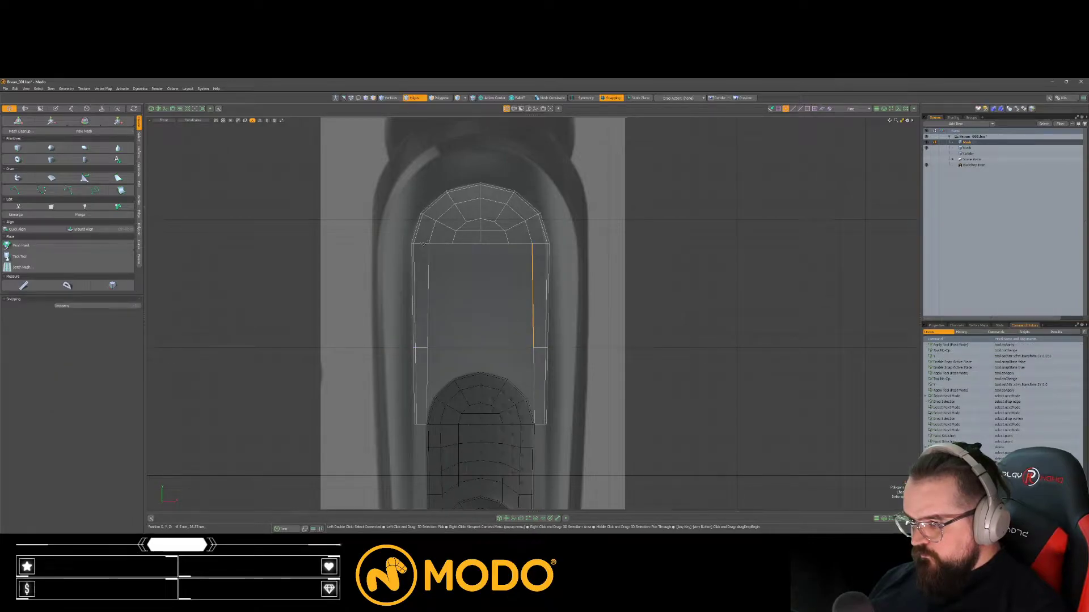
right_click_drag(538, 241, 538, 241)
key("z")
key("r")
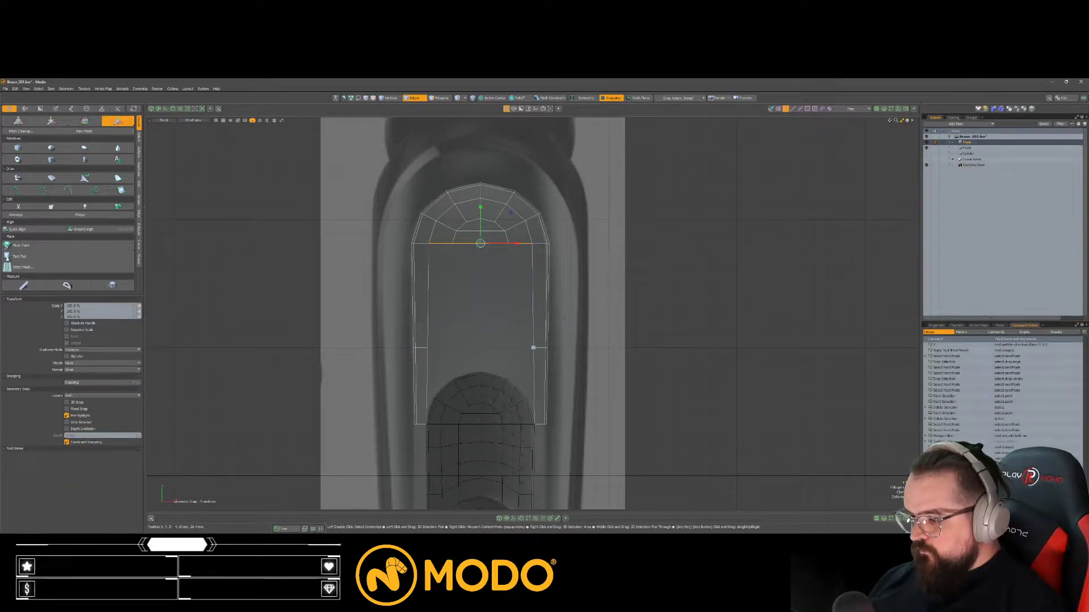
left_click_drag(533, 332, 429, 347)
key("space")
key("space")
key("space")
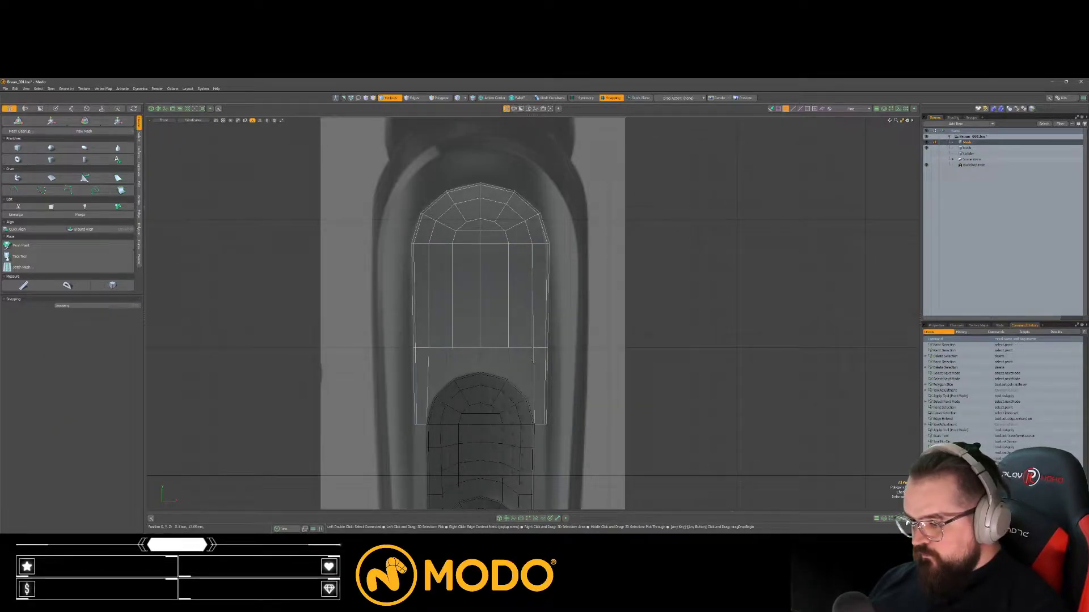
Step: Delete the side-strip polygons between the sliced row below the upper cap and the inset
key("p")
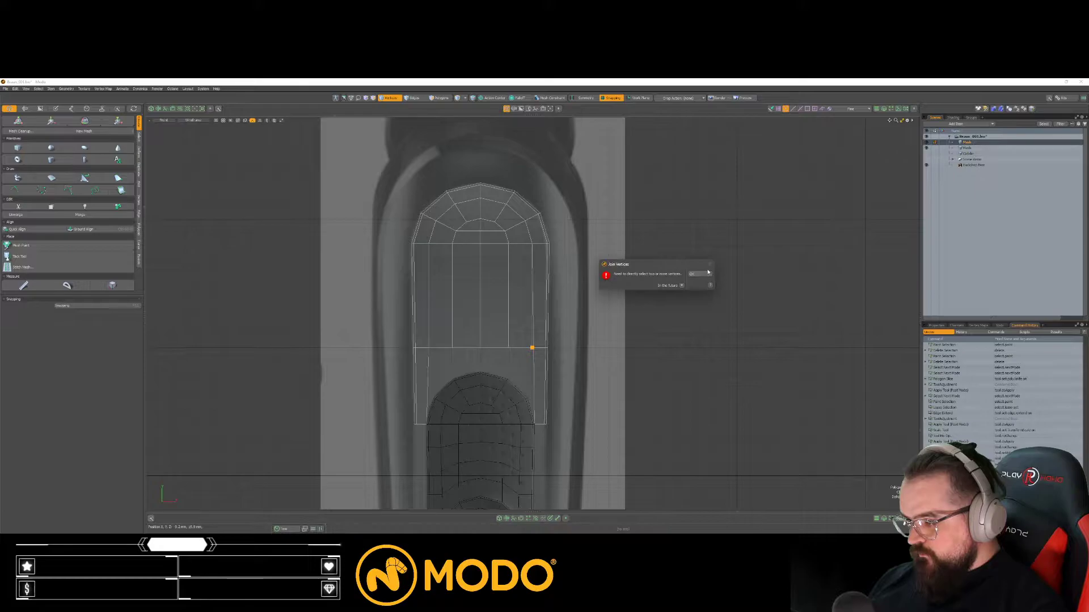
key("Return")
left_click(580, 373)
key("space")
key("space")
mouse_move(553, 383)
left_mouse_down()
mouse_move(539, 383)
mouse_move(514, 347)
left_mouse_up()
left_click_drag(399, 355, 386, 355, "shift")
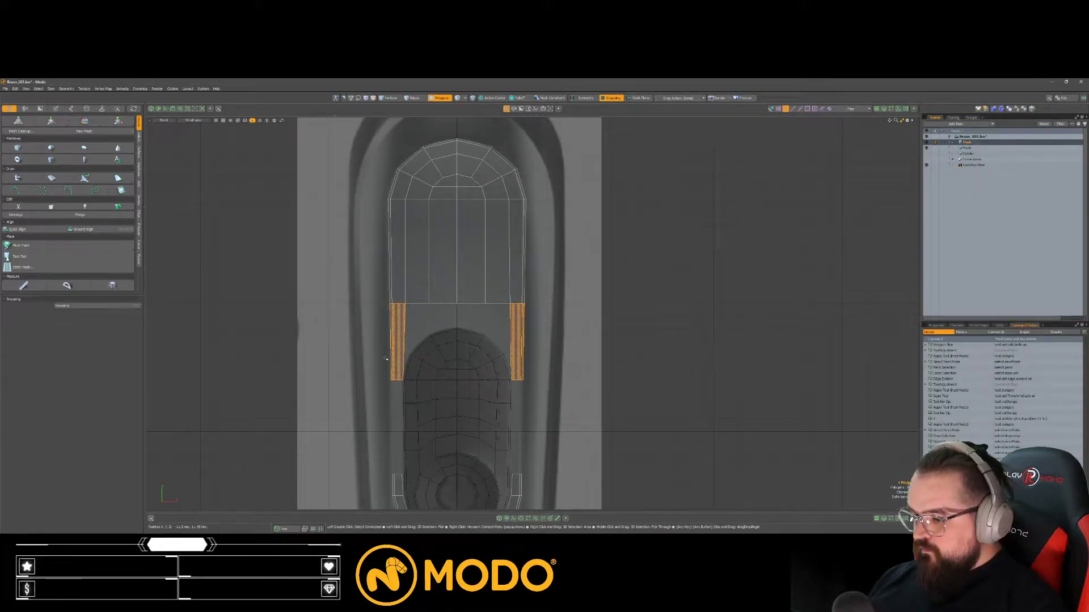
key("Delete")
Step: Add three evenly spaced horizontal edge loops across the straight part of the upper cap
scroll(391, 318, "down", 5)
scroll(410, 284, "up", 3)
key("space")
key("space")
left_click(429, 278)
key("alt+c")
left_click(430, 280)
key("space")
left_click(511, 363)
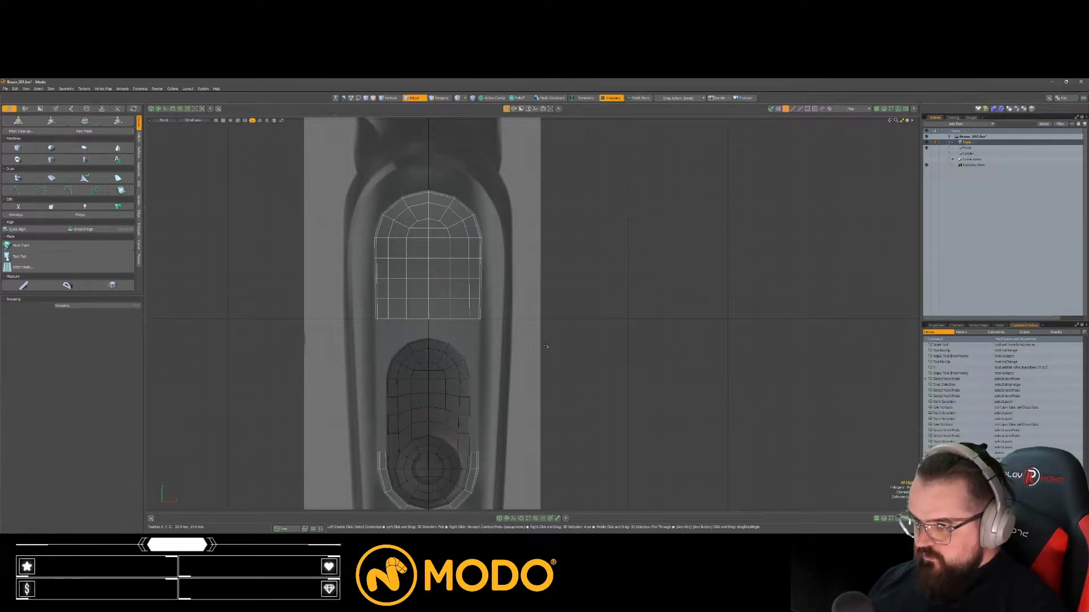
Step: Cut the recess polygons and paste them into the mesh item that holds the oval inset
left_click_drag(511, 367, 436, 337, "alt+shift")
key("space")
key("ctrl+x")
left_click(969, 149)
key("ctrl+v")
Step: Join the U-shaped strip's inner end vertex with the neighbouring vertex on the inset's right edge
left_click(484, 413)
scroll(464, 426, "up", 5)
left_click_drag(464, 426, 497, 296, "alt")
key("2")
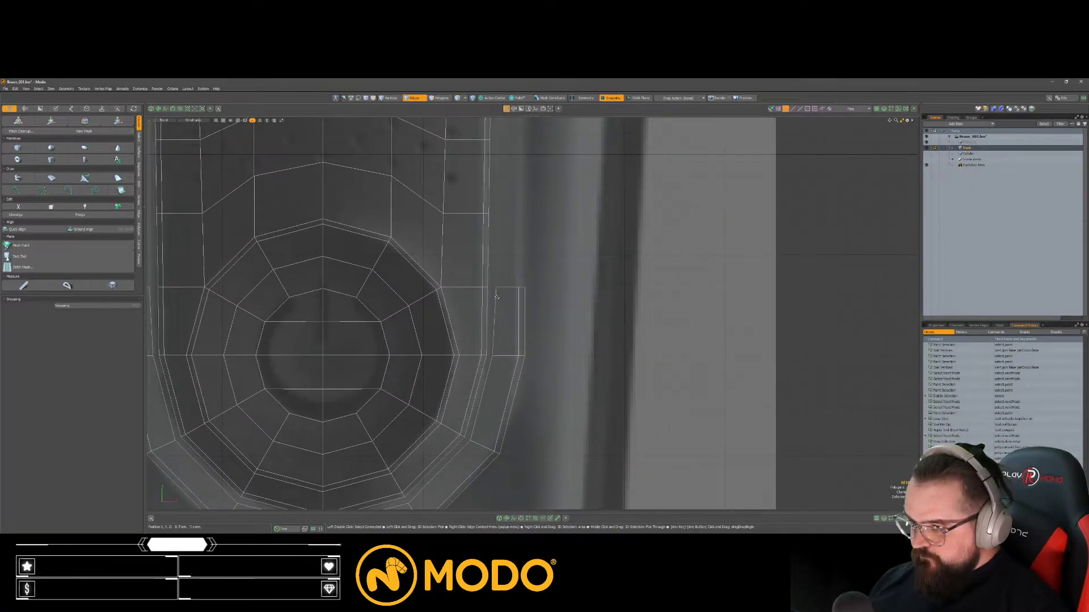
key("1")
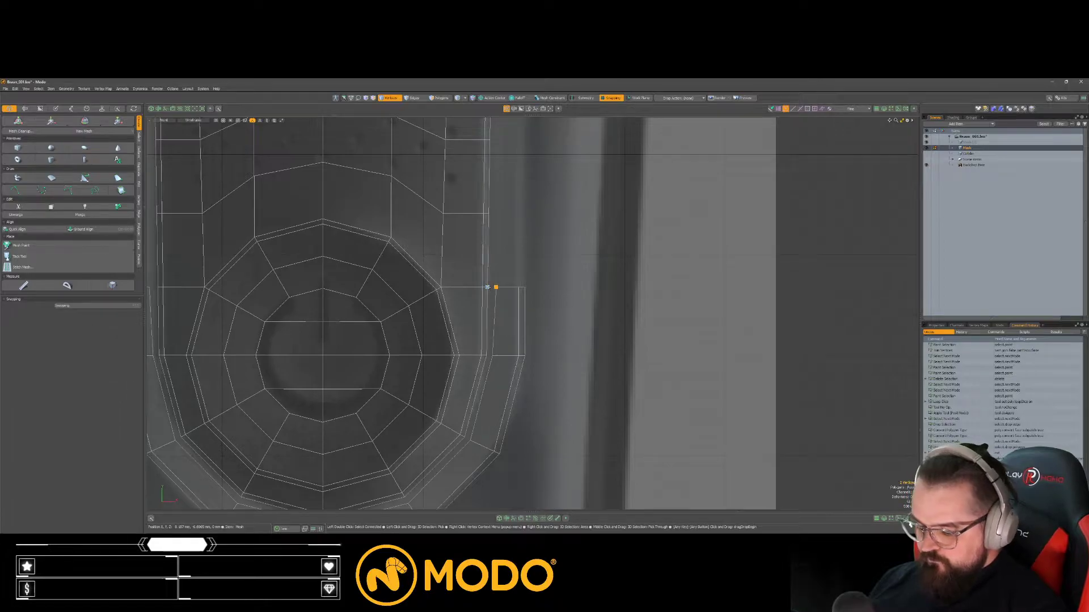
left_click_drag(229, 317, 283, 313, "alt")
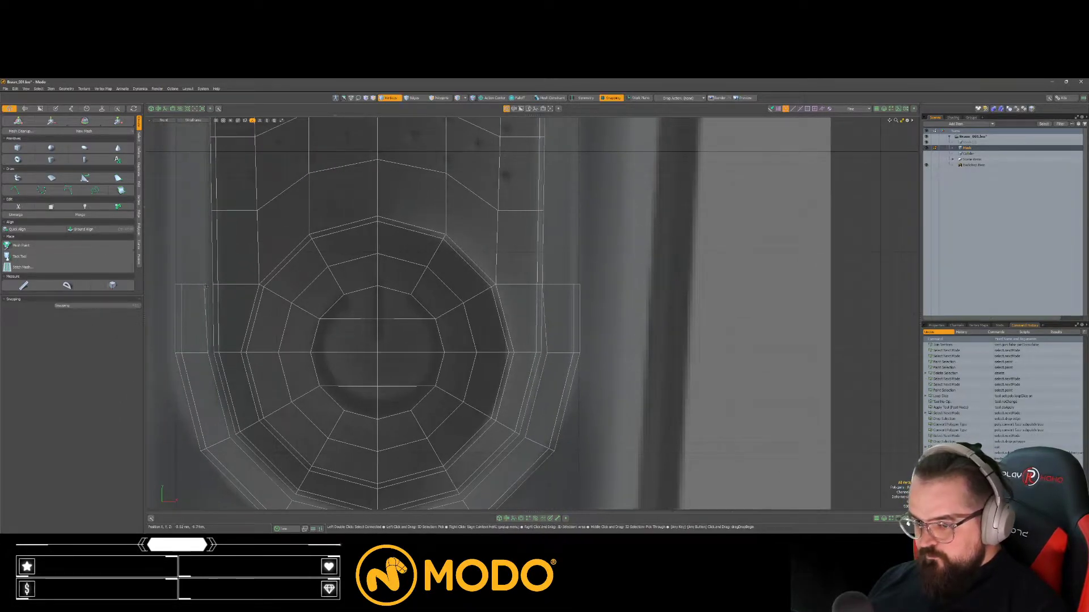
Step: Delete all polygons on the right half of the combined mesh
scroll(272, 363, "down", 6)
key("space")
key("space")
scroll(310, 280, "down", 3)
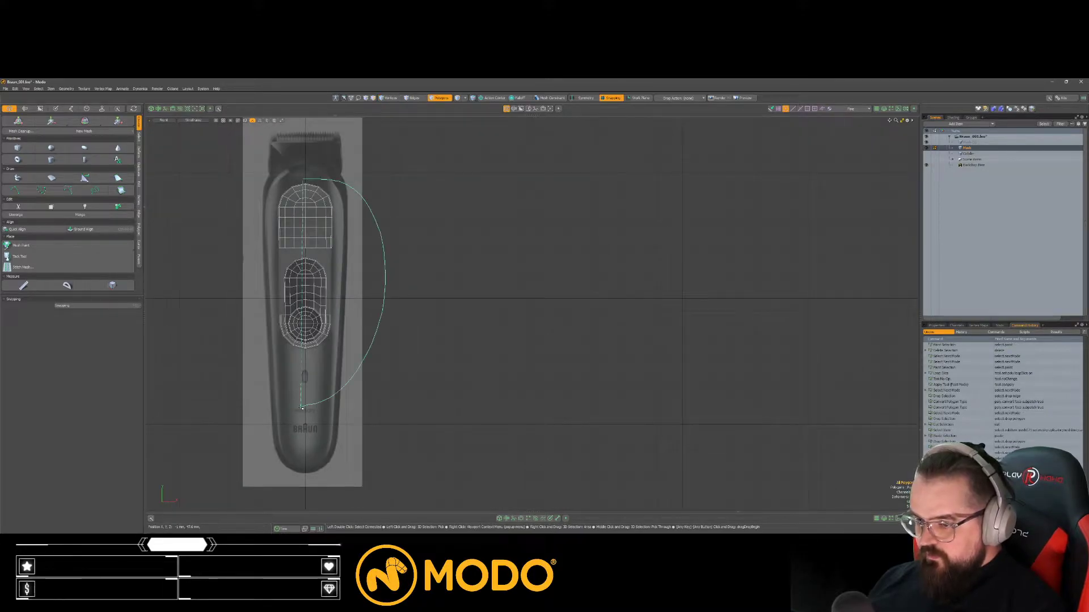
Step: Join the U-shaped strip's inner vertices with the matching outer vertices of the inset on the remaining half
scroll(301, 374, "up", 6)
left_click(295, 356)
key("space")
left_click(299, 352)
key("j")
left_click_drag(360, 370, 360, 364)
key("j")
left_click_drag(256, 311, 260, 306)
key("j")
left_click(244, 249)
key("j")
key("space")
Step: Remove the extra edge loop running inside the U-shaped strip near its outer border
key("space")
key("space")
key("space")
scroll(254, 270, "down", 4)
left_click_drag(249, 227, 277, 332, "alt")
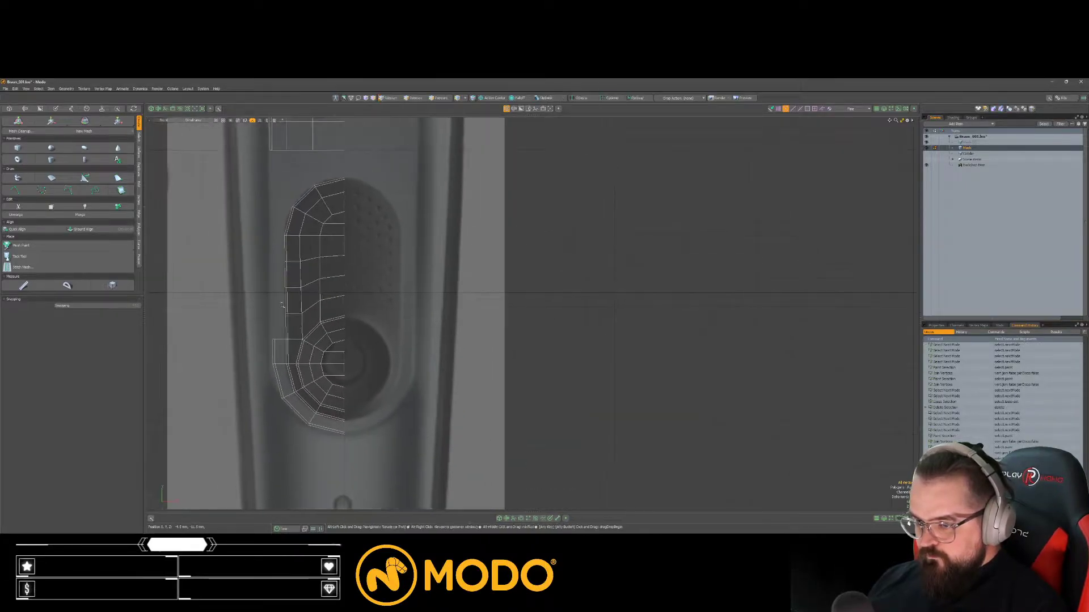
scroll(278, 332, "up", 2)
left_click(285, 226)
left_click(285, 259, "shift")
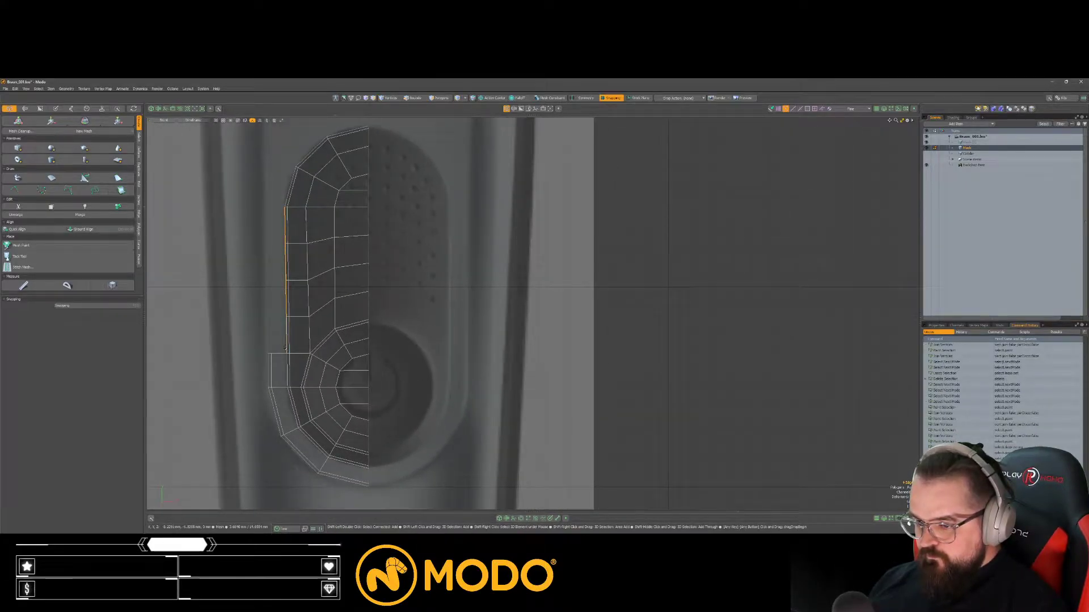
left_click(273, 342)
double_click(271, 370)
key("BackSpace")
Step: Extend the inset's four straight side edges outward and flatten them along X onto the U-shaped strip's outer end vertex
left_click(285, 340)
left_click(286, 300, "shift")
left_click(285, 263, "shift")
left_click(284, 229, "shift")
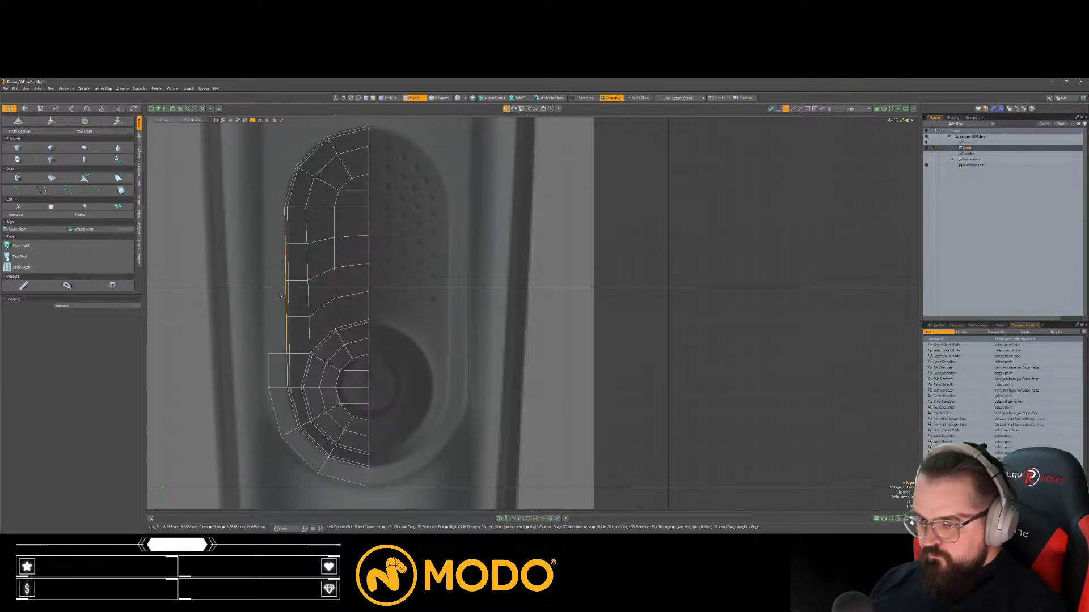
key("z")
key("r")
left_click(268, 353)
left_click_drag(304, 353, 268, 353)
key("space")
key("Escape")
left_click_drag(270, 298, 287, 386, "alt")
scroll(287, 386, "down", 5)
scroll(290, 255, "up", 1)
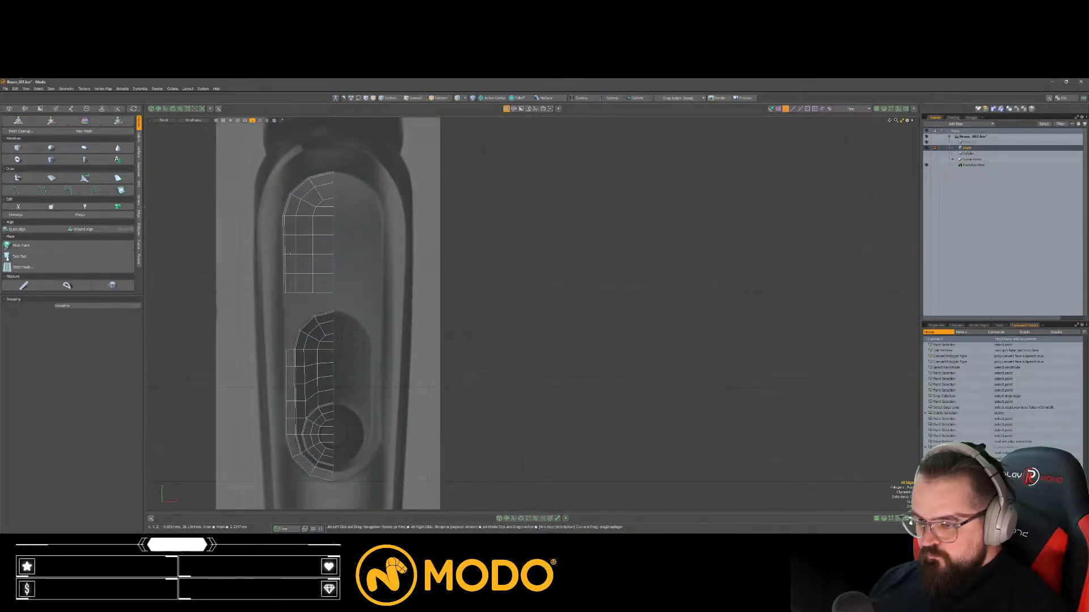
Step: Remove the extra edge loop running just inside the upper cap's outer border
double_click(286, 247)
key("Delete")
scroll(291, 222, "up", 2)
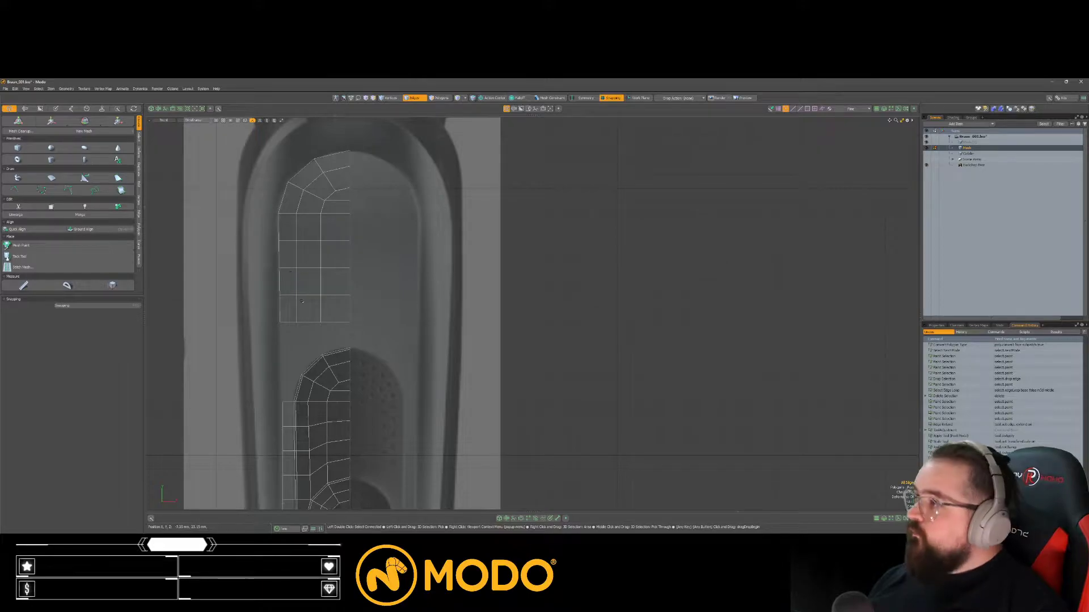
Step: Scale the half upper cap slightly wider along X from the centre line to match the reference
left_click_drag(305, 318, 312, 301, "alt")
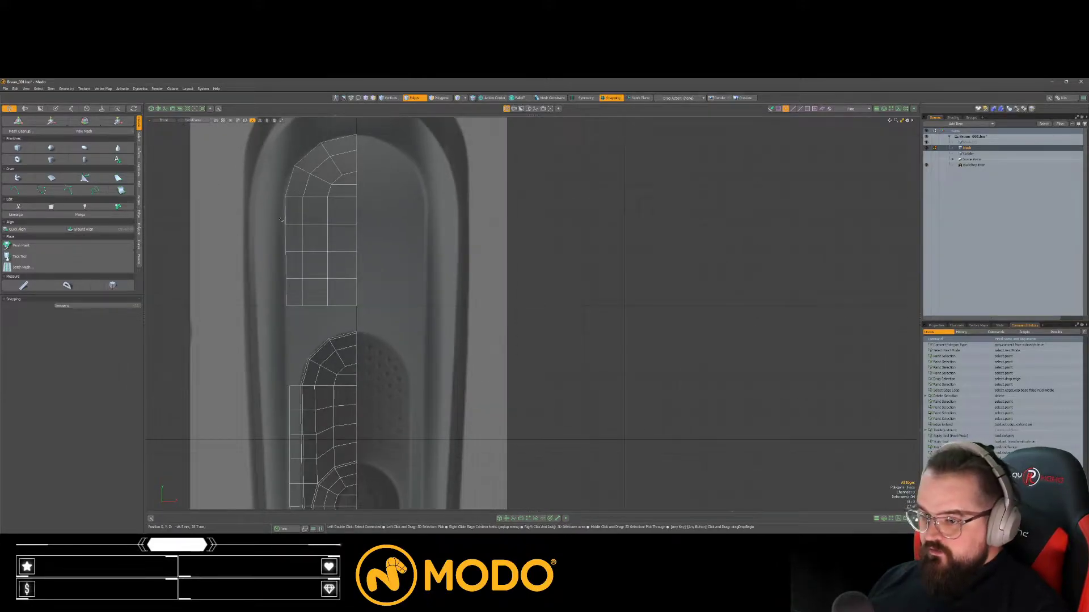
right_click_drag(203, 128, 204, 129)
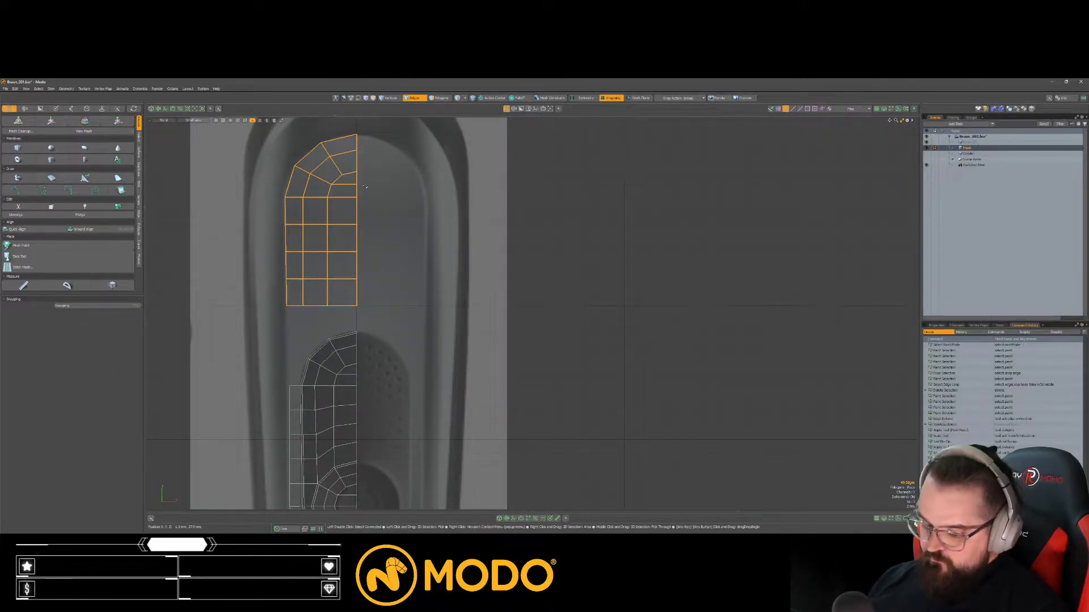
key("r")
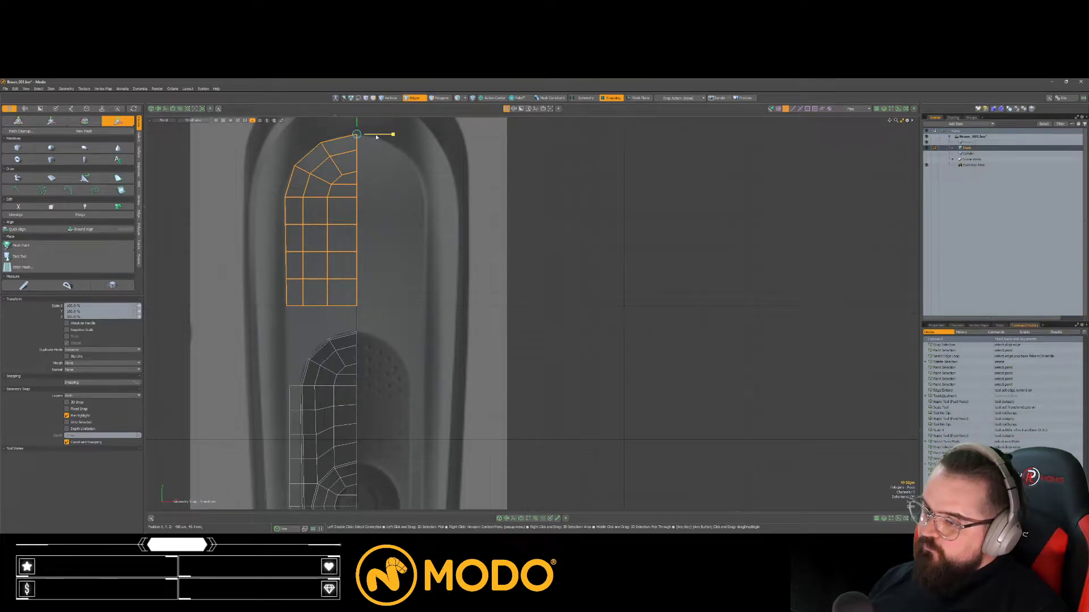
left_click_drag(375, 137, 378, 138)
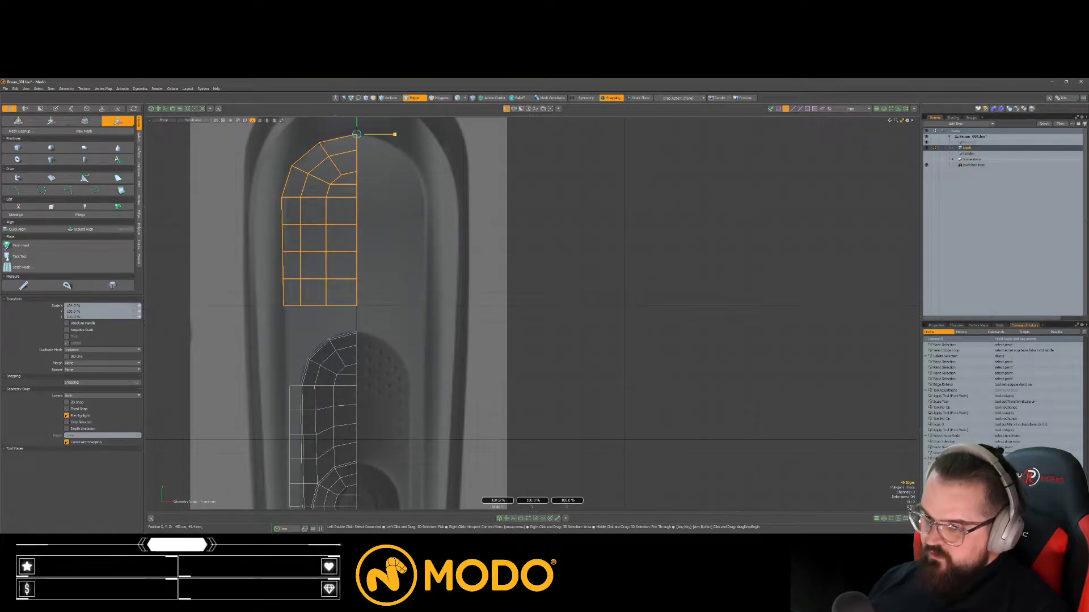
key("space")
left_click(405, 219)
Step: Try to move the side strip's four outer edges outward from the inset
left_click_drag(363, 379, 379, 319, "alt+shift")
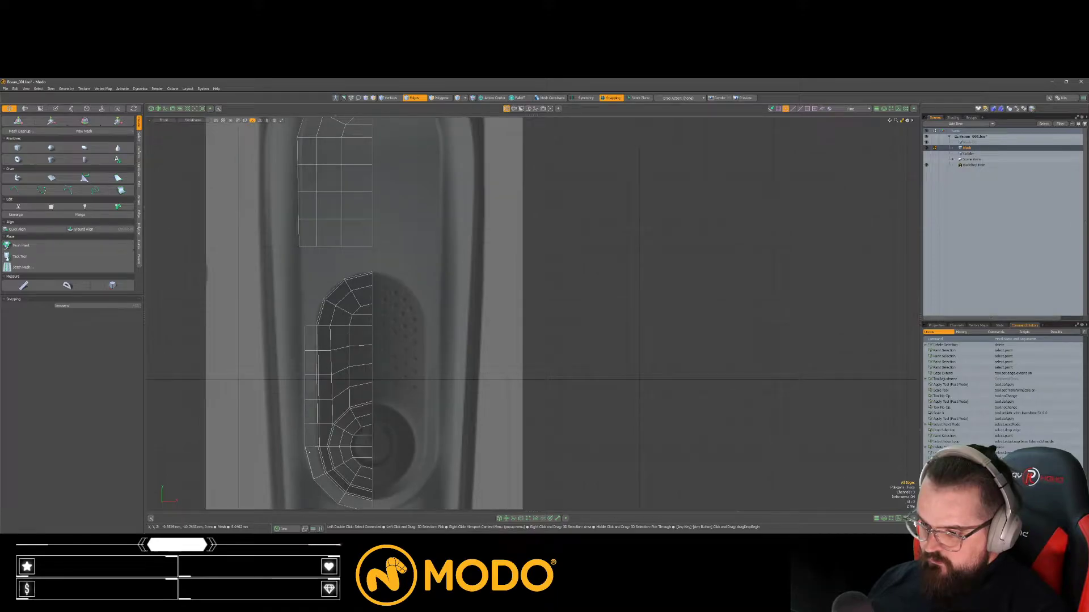
left_click(306, 411)
left_click(305, 388, "shift")
left_click(305, 363, "shift")
left_click(305, 339, "shift")
key("w")
left_click_drag(339, 367, 326, 365)
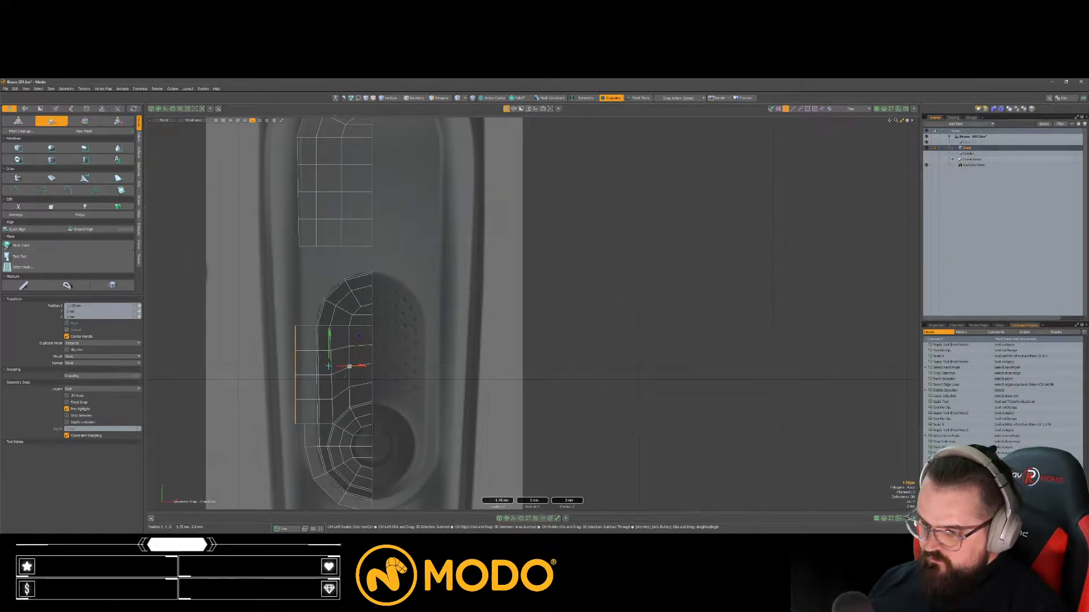
key("ctrl+z")
key("ctrl+z")
Step: Check the subdivision preview and move the side strip's outer border outward to match the reference
key("space")
key("space")
key("Tab")
key("Tab")
left_click(310, 387)
key("space")
key("space")
left_click(306, 412)
left_click(307, 368, "shift")
key("w")
left_click_drag(299, 375, 292, 375)
key("space")
Step: Extend the inset's next edge above the side strip outward, flattening it along X onto the strip's outer corner vertex
left_click_drag(318, 320, 312, 345, "alt+shift")
scroll(309, 340, "up", 3)
left_click(327, 347)
key("r")
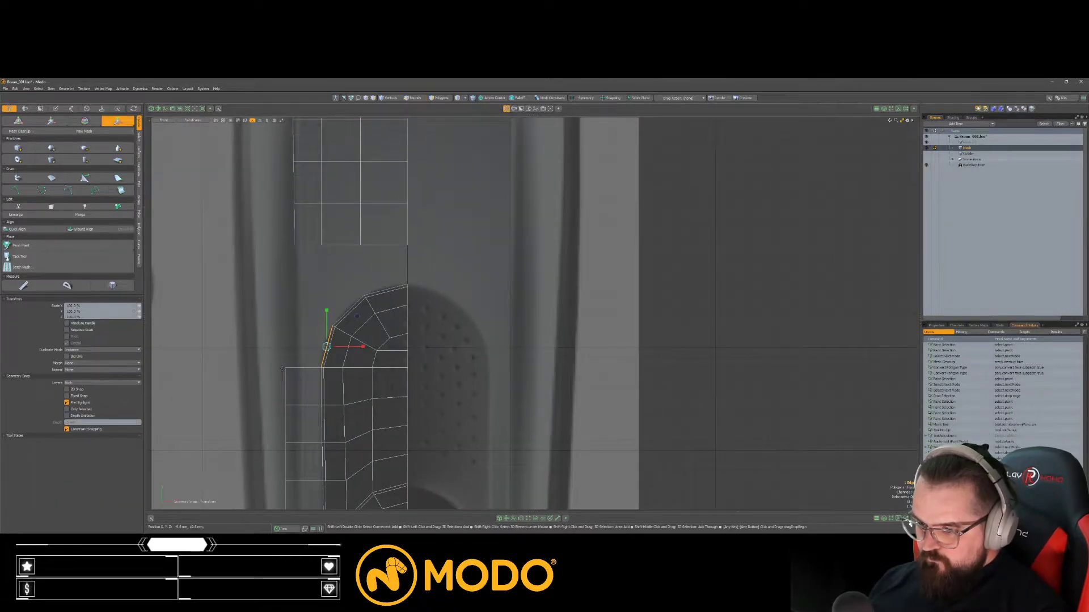
left_click(284, 368)
key("space")
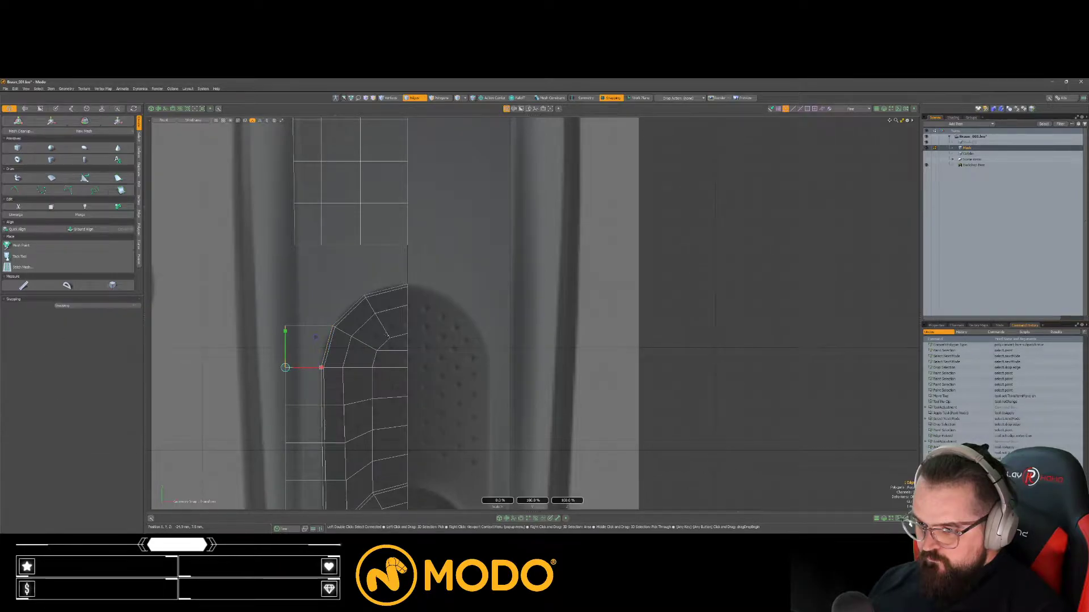
left_click_drag(309, 326, 301, 357, "alt+shift")
Step: Bridge the open edges above the inset and side strip to the upper cap's bottom edges
left_click(303, 356)
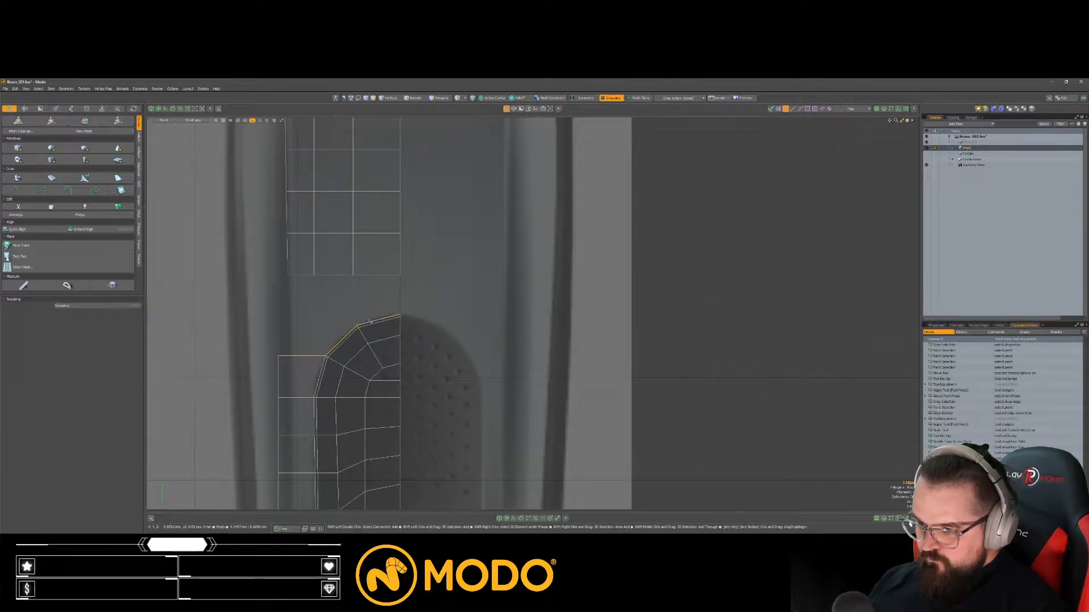
left_click(294, 278, "shift")
key("ctrl+b")
left_click_drag(417, 322, 368, 328, "alt+shift")
scroll(414, 314, "down", 5)
key("space")
scroll(368, 328, "up", 3)
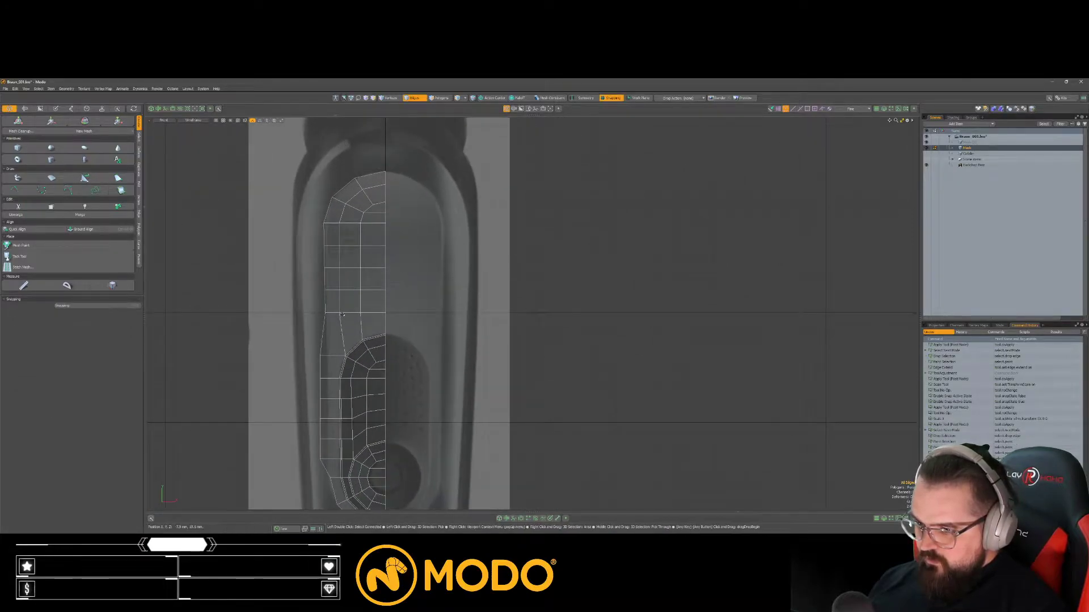
Step: Slide the upper cap's outermost interior column of edges slightly inward to even out the spacing
left_click(339, 304)
left_click(339, 279, "shift")
left_click(340, 257, "shift")
left_click(340, 235, "shift")
left_click(342, 213, "shift")
left_click(354, 198, "shift")
left_click(373, 187, "shift")
key("shift+s")
left_click_drag(439, 285, 469, 248)
key("space")
left_click(462, 297)
key("c")
left_click(338, 428)
key("ctrl+z")
Step: Preview the recess mesh with subdivision smoothing and switch back to the plain polygon mesh
key("space")
key("space")
key("Tab")
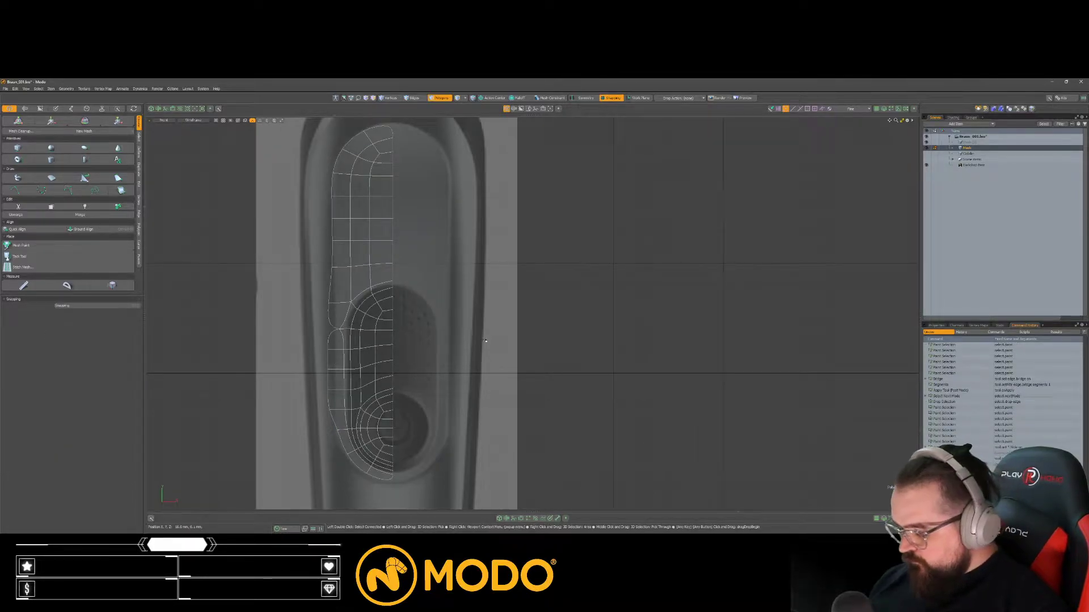
key("Tab")
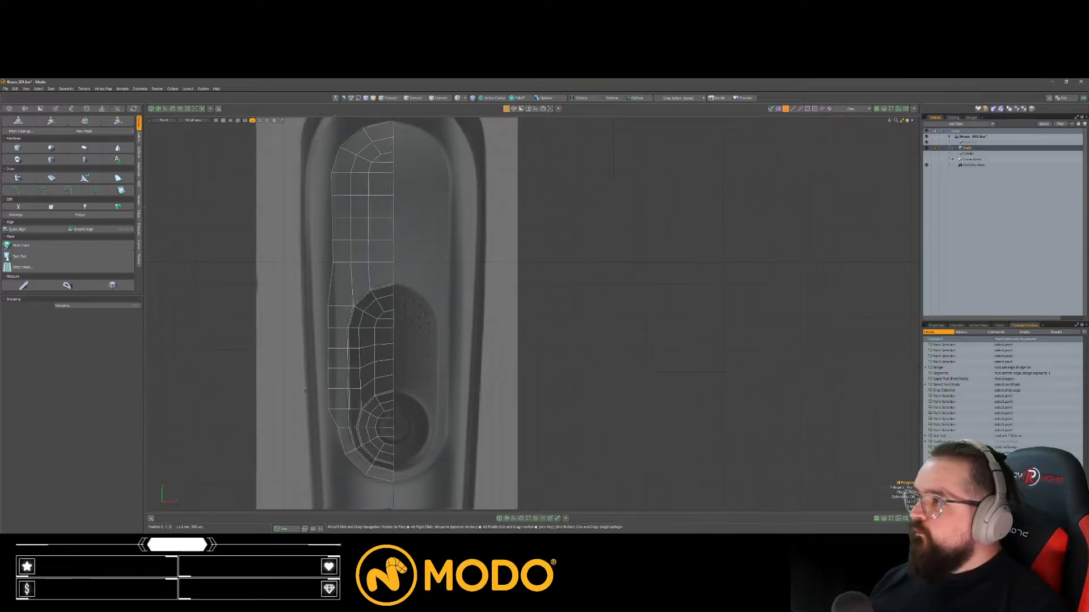
left_click_drag(305, 393, 297, 391, "alt")
key("c")
left_click(334, 405)
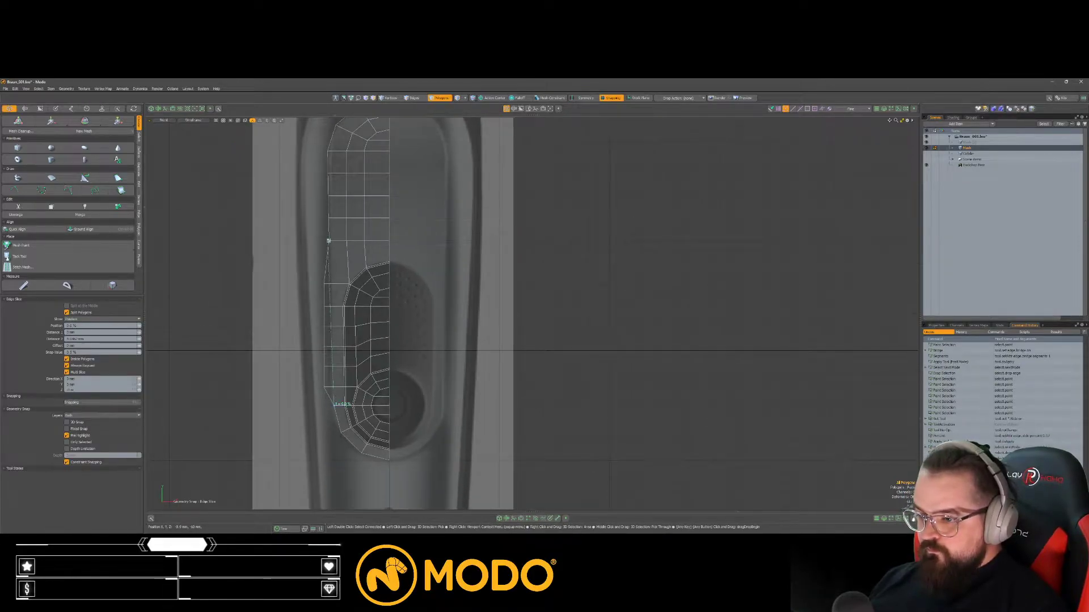
key("space")
Step: Shift the outer border edges along the upper cap's straight side slightly outward
key("space")
key("space")
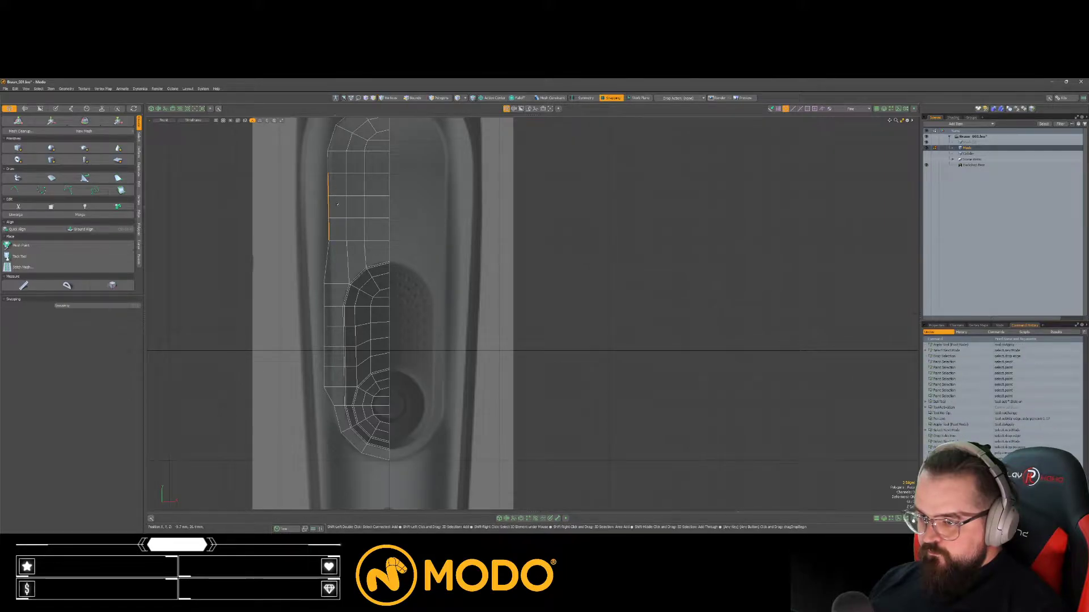
key("s")
left_click_drag(454, 255, 443, 255)
Step: Slice the mesh in a straight line from the cap's shoulder to the U-shaped strip and delete the slivers outside it
key("c")
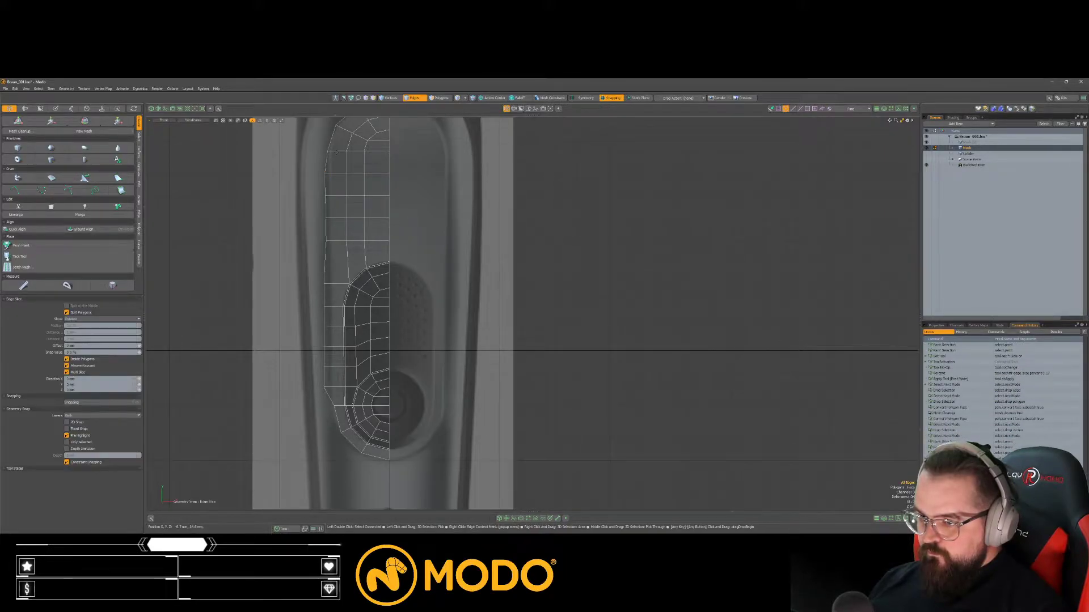
left_click(327, 151)
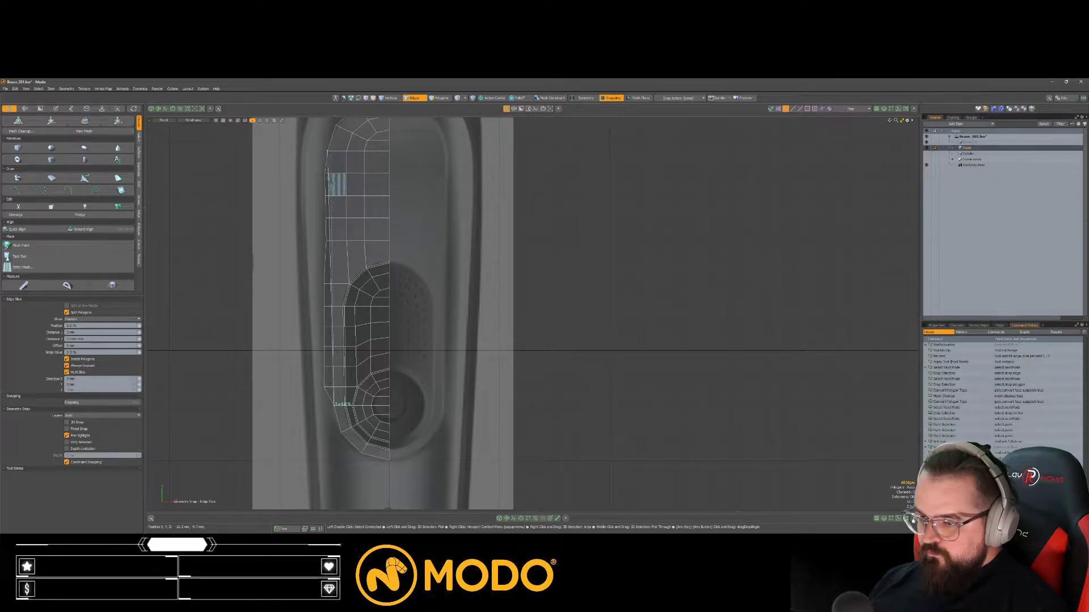
key("space")
key("space")
right_click_drag(337, 427, 341, 423)
key("Delete")
mouse_move(375, 279)
left_mouse_down("alt+shift")
mouse_move(362, 304)
mouse_move(325, 315)
left_mouse_up("alt+shift")
key("Tab")
key("Tab")
scroll(315, 297, "up", 3)
key("alt+c")
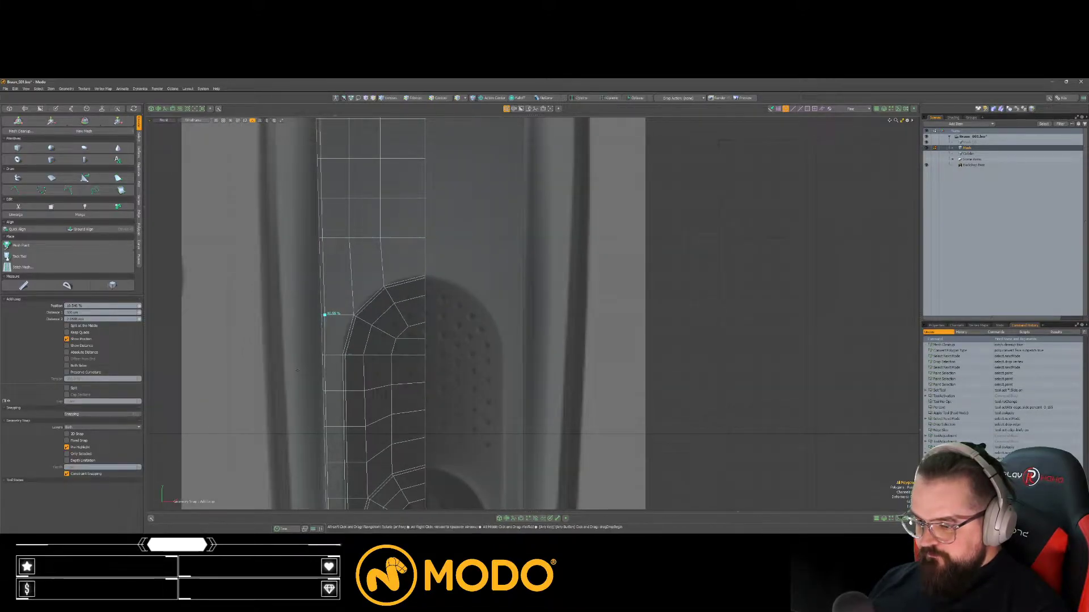
left_click_drag(297, 370, 295, 351, "alt+shift")
left_click(89, 353)
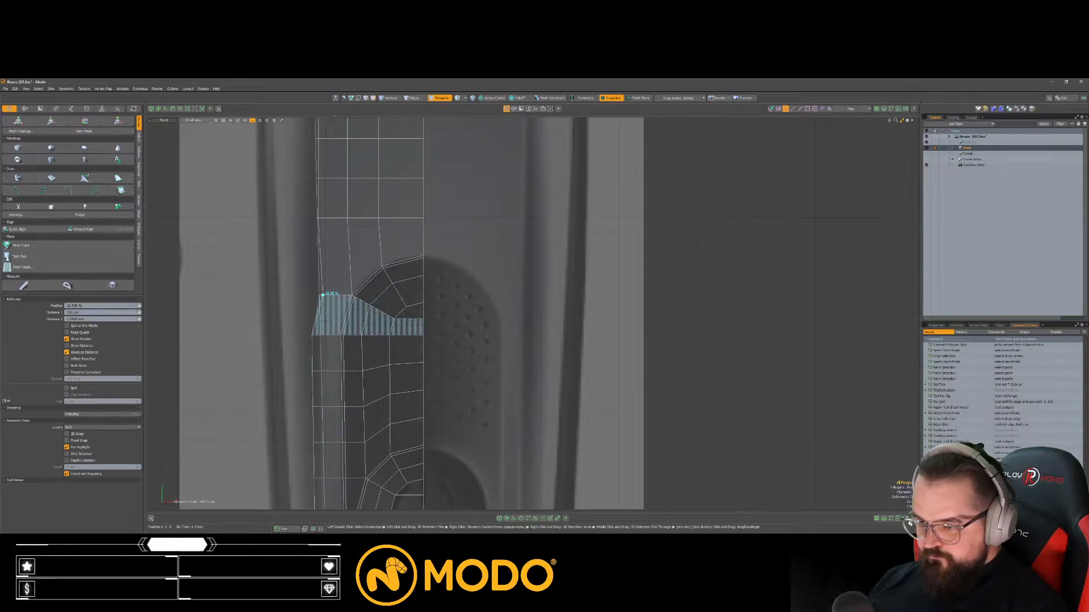
key("space")
Step: Add an edge loop just inside the recess's outer border, using Absolute Distance and Offset From End
key("1")
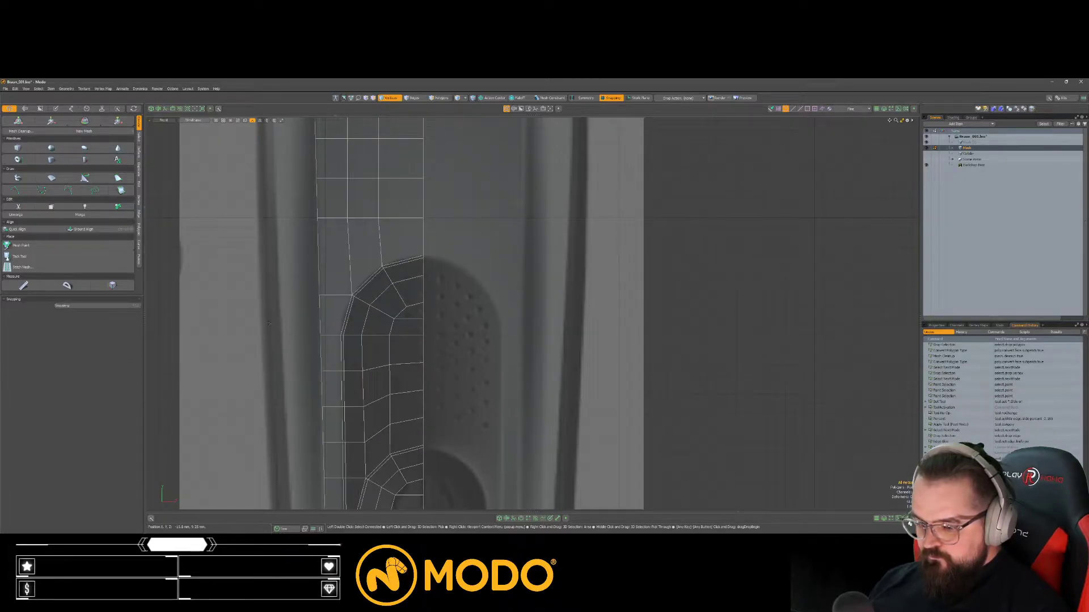
key("alt+shift+c")
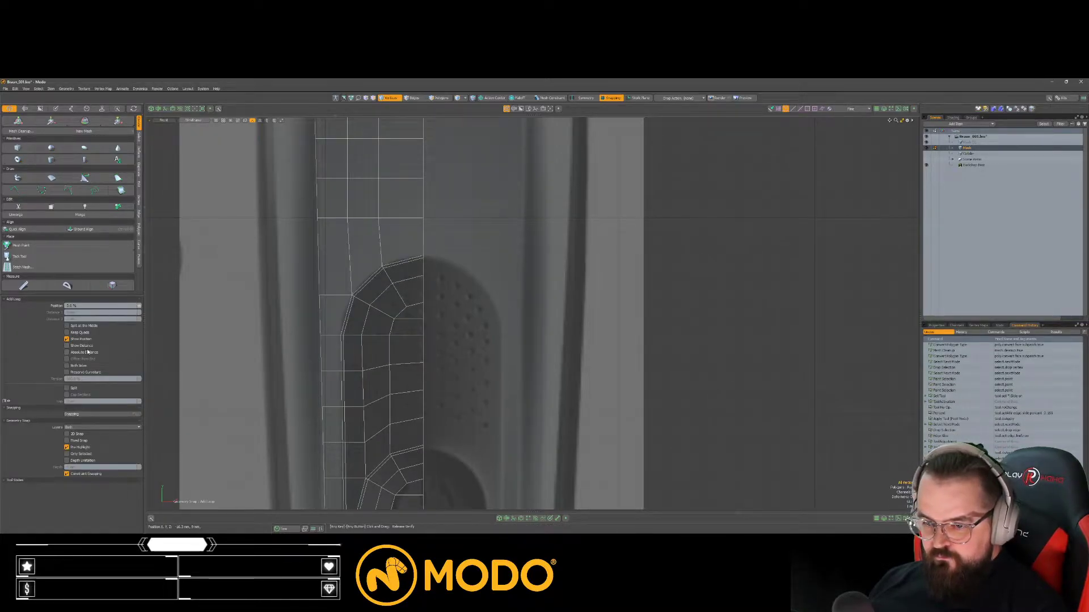
left_click(87, 353)
scroll(348, 302, "up", 2)
left_click(305, 291)
left_click_drag(305, 292, 310, 291)
scroll(393, 395, "down", 5)
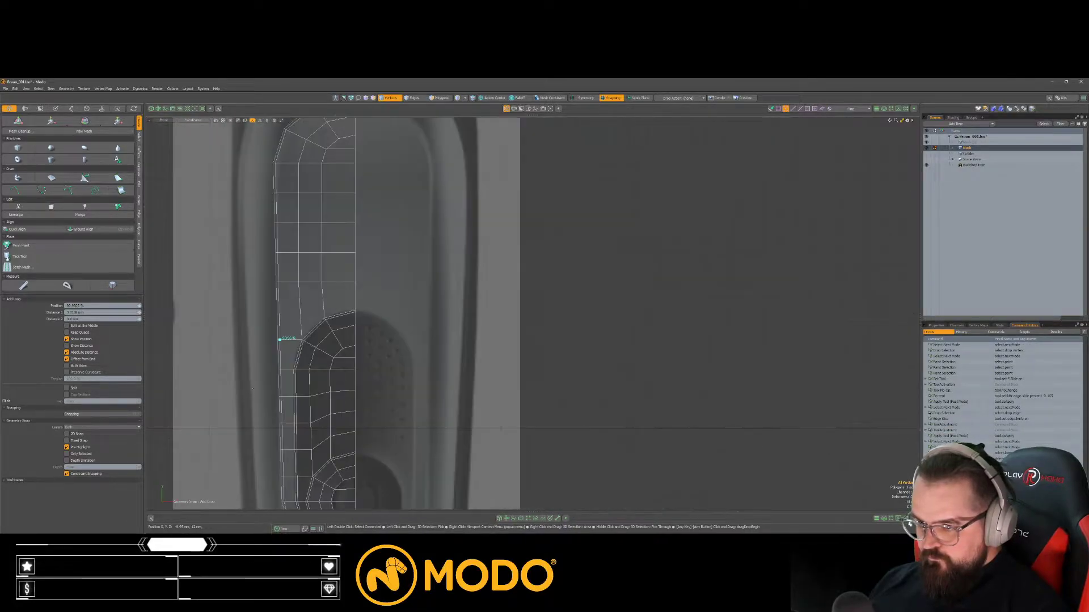
Step: Slide the two cross edge loops above the U-shaped recess along the half mesh to even out their spacing
scroll(393, 395, "up", 2)
key("space")
key("Tab")
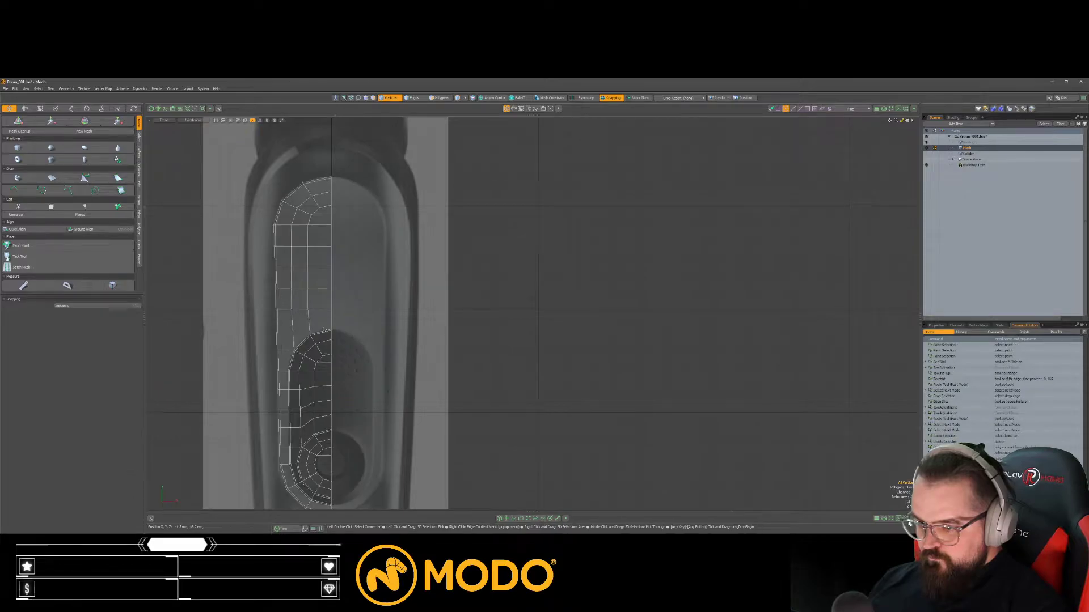
key("space")
left_click_drag(285, 310, 358, 325)
key("alt+v")
key("space")
double_click(312, 288)
key("alt+v")
left_click_drag(315, 290, 327, 291)
key("space")
left_click(340, 369)
key("Tab")
Step: Mirror the half mesh across the vertical centre line to complete the recess panel
scroll(340, 368, "down", 5)
key("3")
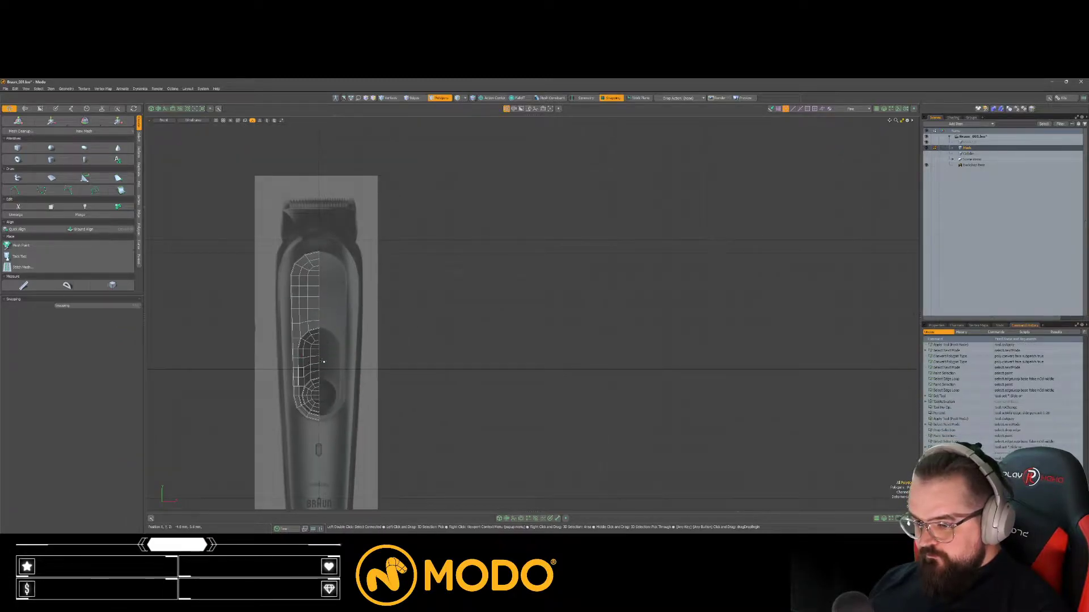
key("shift+v")
left_click(320, 310)
key("space")
left_click(421, 322)
scroll(408, 335, "up", 2)
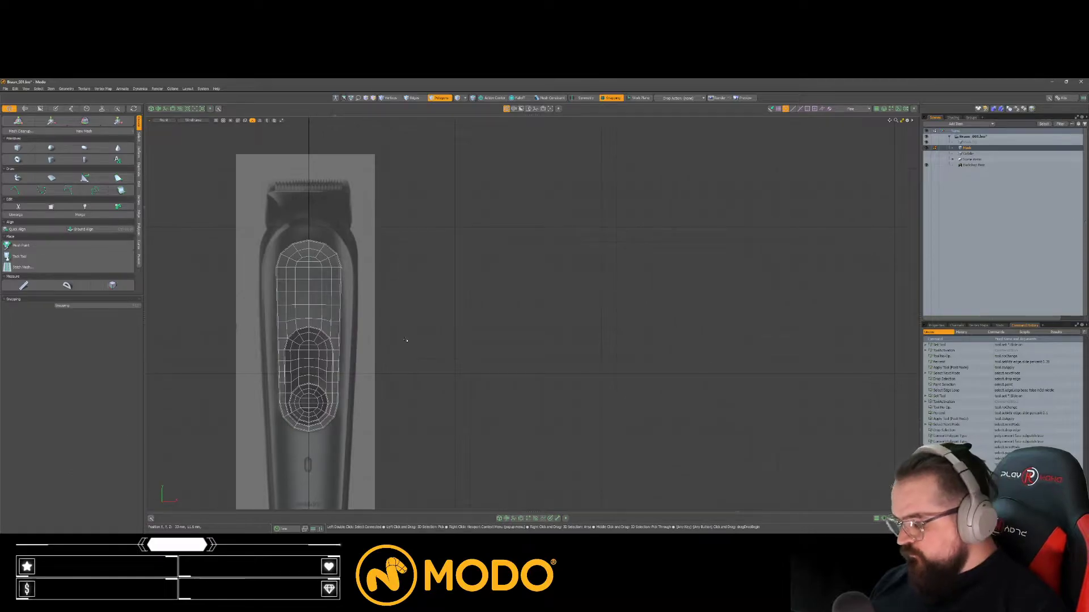
Step: Copy the rounded upper cap polygons of the panel and paste them into a separate mesh item
left_click_drag(340, 377, 337, 351, "alt+shift")
mouse_move(323, 304)
left_mouse_down("ctrl+alt")
mouse_move(340, 302)
mouse_move(315, 272)
mouse_move(294, 285)
mouse_move(308, 268)
left_mouse_up("ctrl+alt")
key("Tab")
key("space")
key("space")
key("space")
left_click_drag(292, 300, 262, 302, "ctrl+alt")
mouse_move(258, 302)
right_mouse_down()
mouse_move(476, 285)
mouse_move(454, 309)
right_mouse_up()
left_click_drag(446, 313, 440, 269, "alt+shift")
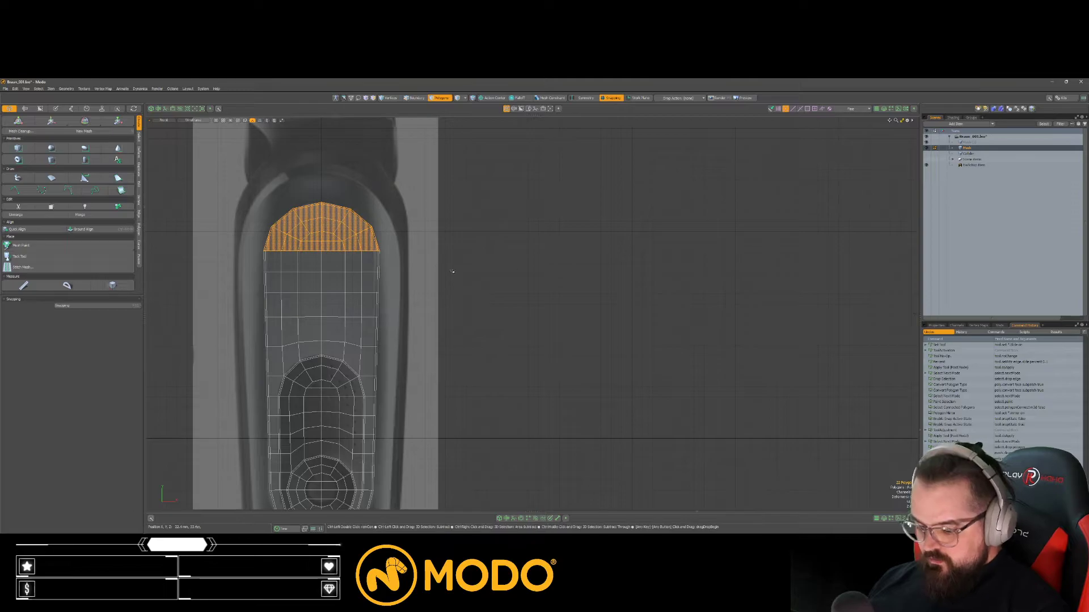
left_click(966, 143)
key("ctrl+v")
Step: Scale the pasted cap from its base centre so it spreads over the trimmer's outer shoulders
key("r")
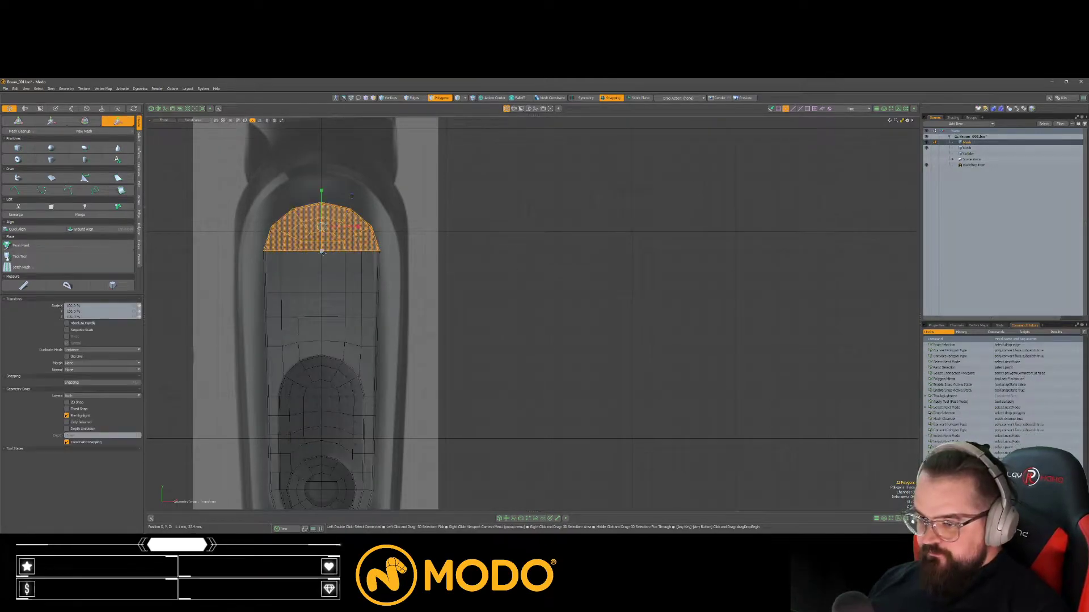
left_click(322, 252)
left_click_drag(351, 221, 372, 221)
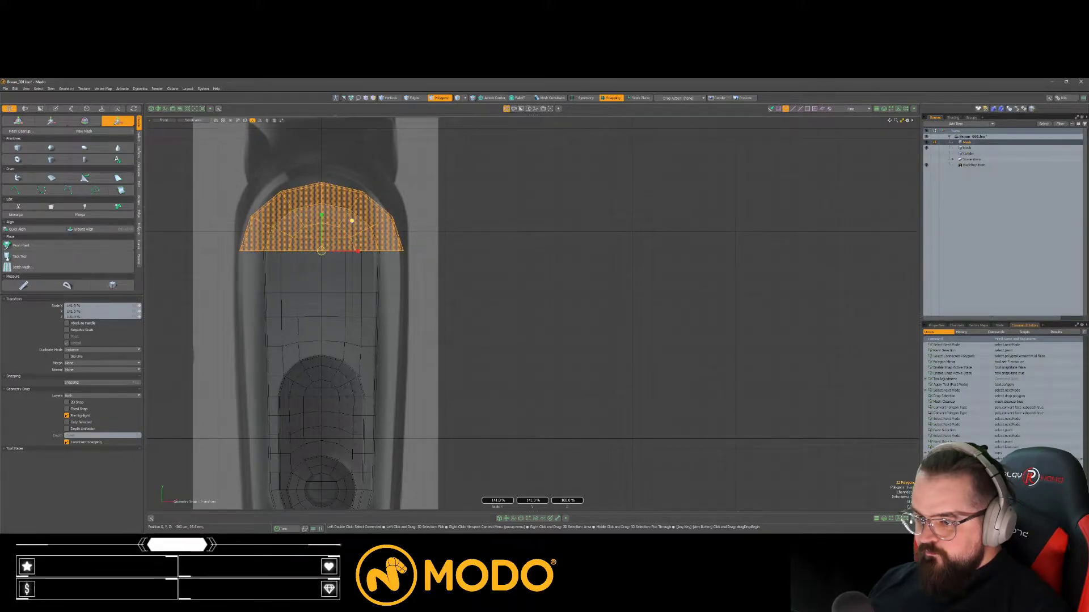
key("space")
key("r")
left_click(322, 251)
mouse_move(322, 215)
left_mouse_down()
mouse_move(321, 204)
mouse_move(336, 212)
left_mouse_up()
key("space")
left_click(447, 273)
Step: Slide the pasted cap's arched edge loop slightly to match the ridge around the recess in the reference image
scroll(337, 212, "up", 3)
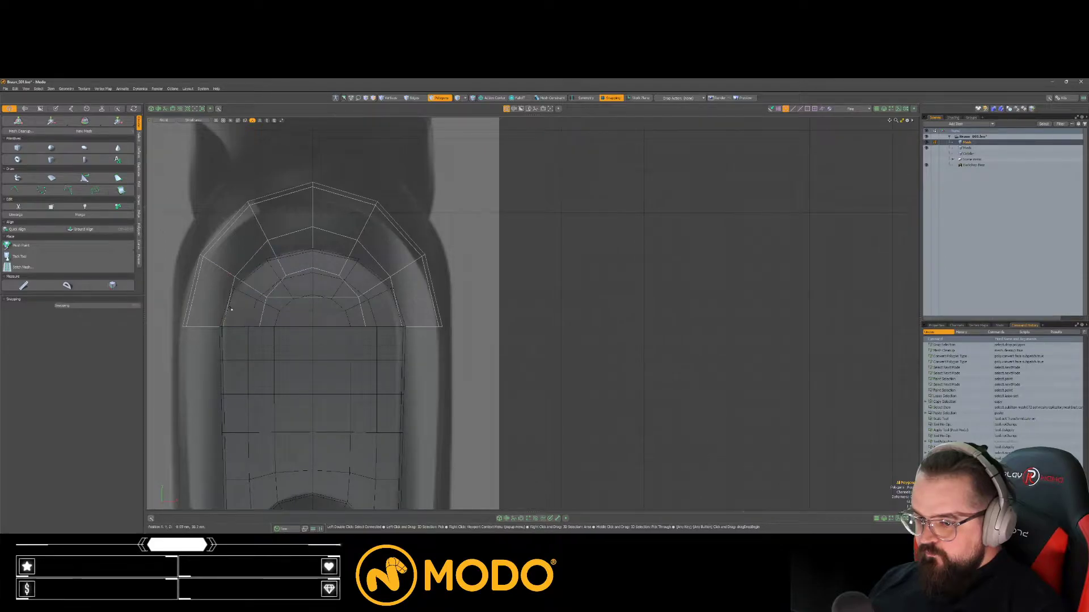
key("2")
double_click(252, 270, "shift")
key("shift+s")
left_click_drag(261, 280, 257, 281)
key("space")
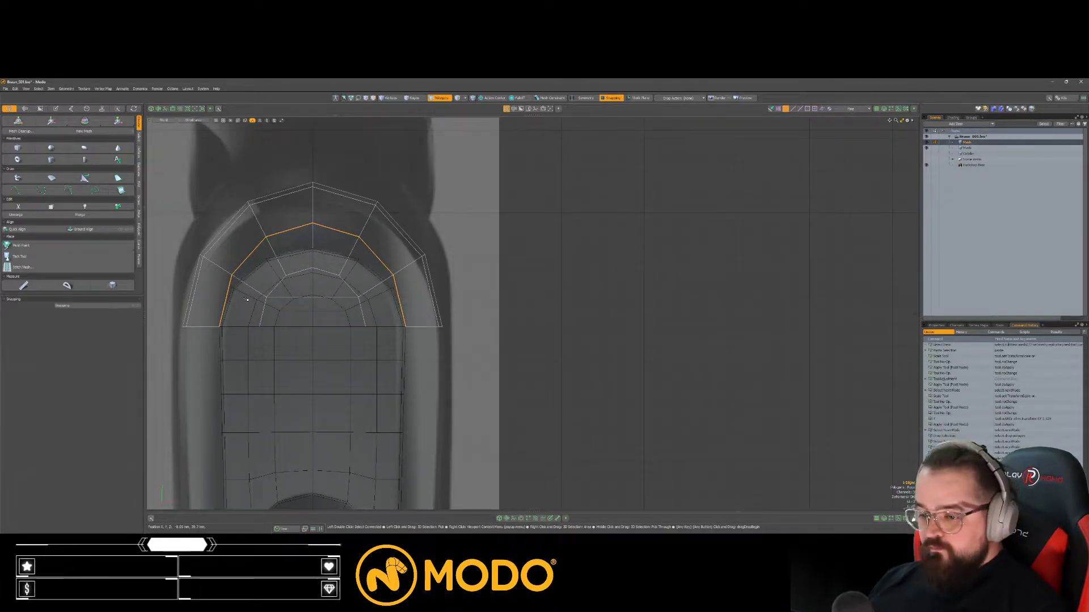
Step: Delete the pasted cap's inner polygons, keeping only the outer arch band
left_click(255, 280)
left_click(287, 312)
left_click(287, 278)
double_click(287, 278)
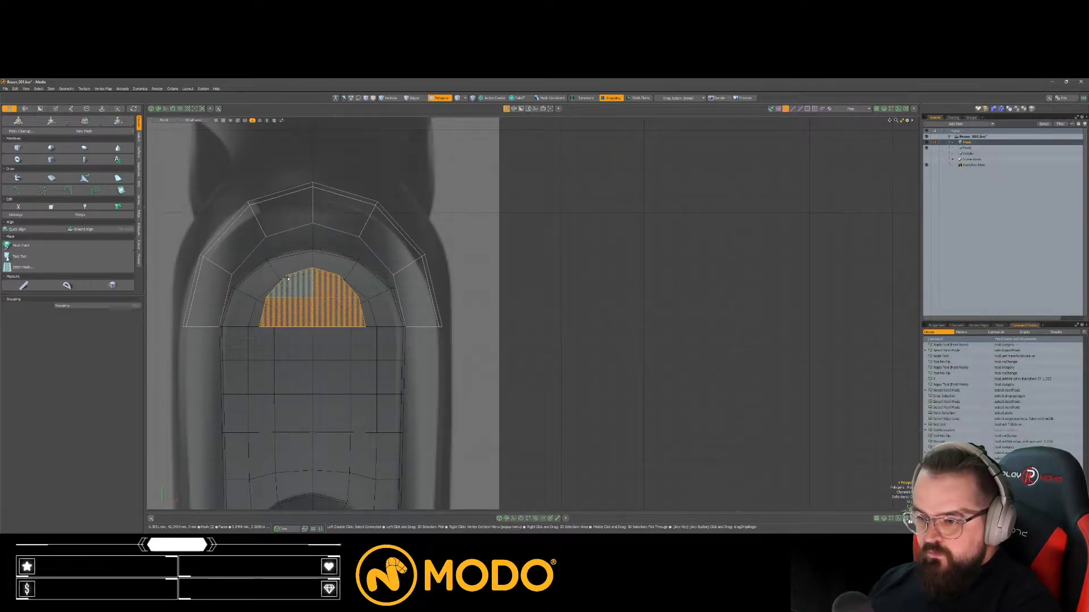
key("Delete")
Step: Move the two inner end vertices of the arch band onto the side corners of the recess panel
scroll(259, 319, "up", 2)
key("space")
scroll(225, 329, "up", 3)
mouse_move(238, 306)
right_mouse_down()
mouse_move(295, 363)
mouse_move(230, 332)
right_mouse_up()
key("w")
left_click_drag(230, 331, 231, 331)
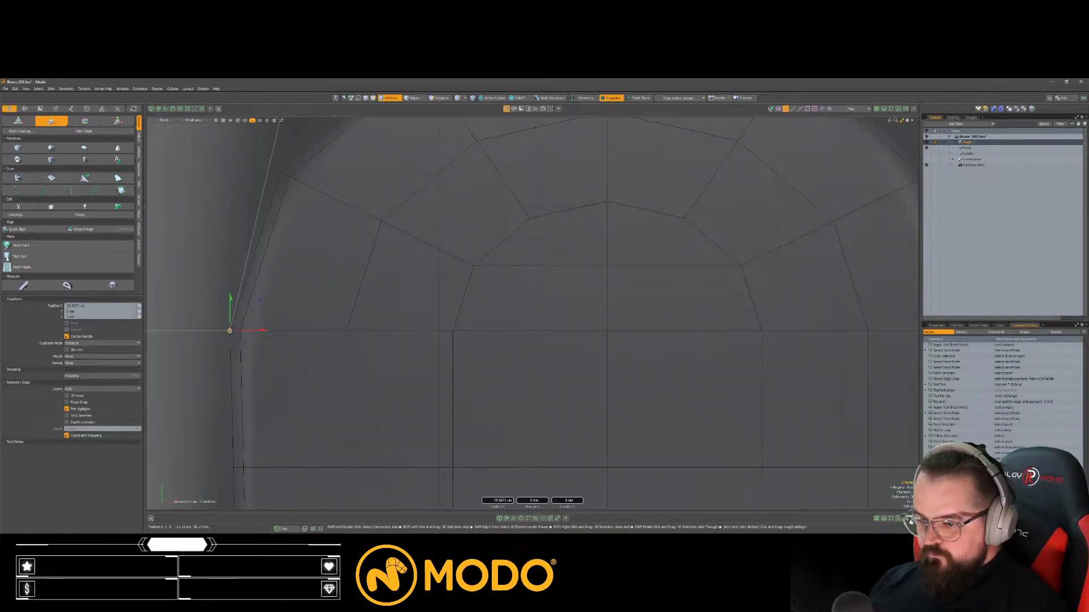
scroll(258, 326, "down", 5)
key("space")
right_click_drag(441, 330, 422, 329)
key("w")
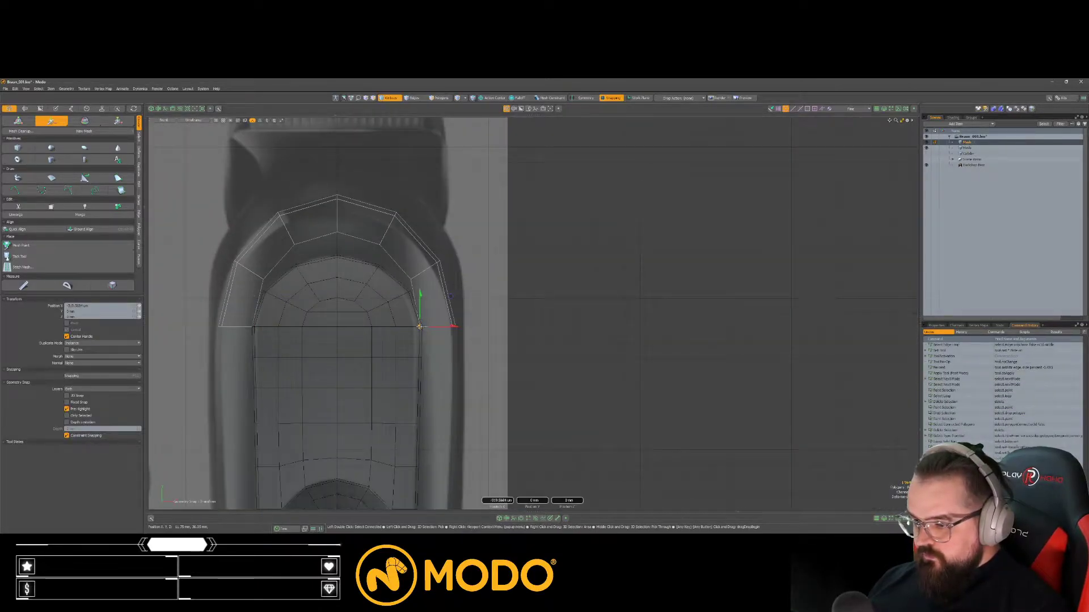
scroll(410, 323, "up", 4)
left_click_drag(430, 330, 433, 330)
Step: Move the two shoulder vertices on the arch band's inner edge onto the recess panel's outline
key("space")
right_click_drag(410, 222, 395, 247)
key("w")
mouse_move(412, 238)
left_mouse_down()
mouse_move(412, 260)
mouse_move(499, 282)
left_mouse_up()
key("space")
mouse_move(214, 237)
right_mouse_down()
mouse_move(209, 260)
mouse_move(218, 249)
right_mouse_up()
key("w")
left_click_drag(213, 260, 272, 231)
Step: Move the two inner vertices beside the arch band's peak down onto the recess panel's outline
key("space")
mouse_move(384, 148)
right_mouse_down()
mouse_move(372, 175)
mouse_move(376, 165)
right_mouse_up()
key("w")
left_click_drag(356, 168, 356, 214)
key("space")
right_click_drag(478, 171, 467, 192)
key("w")
left_click_drag(438, 192, 437, 232)
scroll(437, 233, "down", 8)
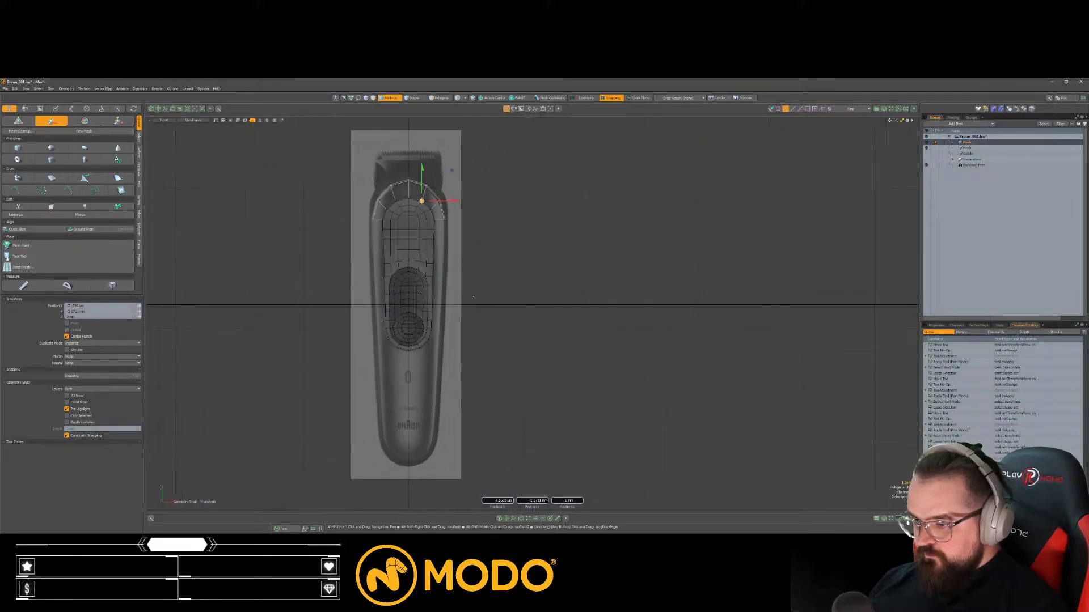
key("space")
left_click(468, 365)
left_click_drag(468, 365, 461, 352, "alt+shift")
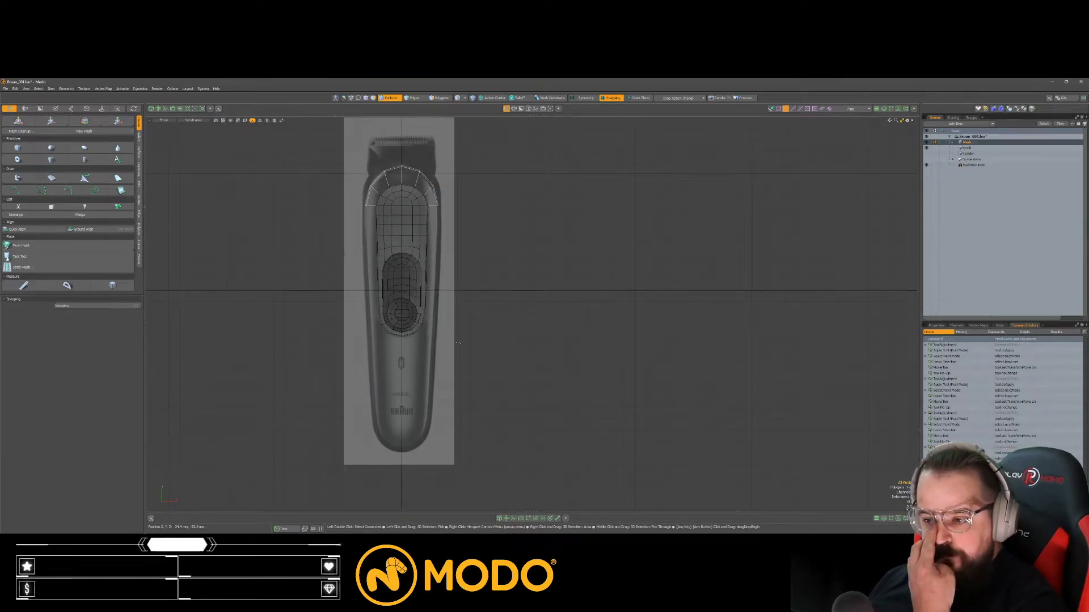
Step: Mirror the arch band vertically to create a matching band at the trimmer's lower end
scroll(381, 330, "up", 5)
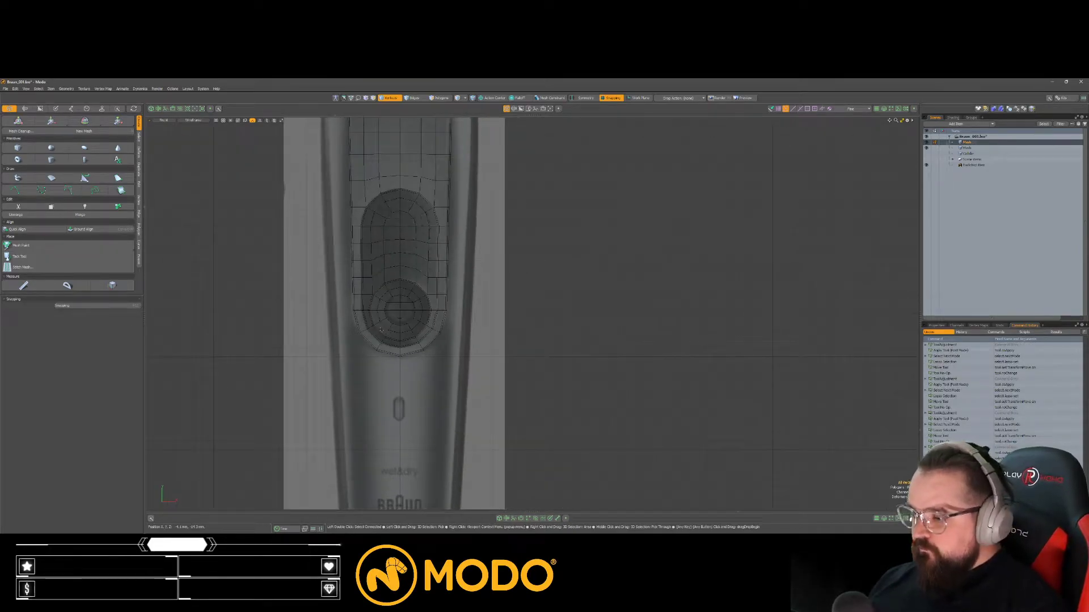
left_click_drag(379, 342, 377, 318, "alt+shift")
scroll(380, 319, "down", 4)
key("space")
key("Escape")
key("space")
left_click(404, 204)
key("l")
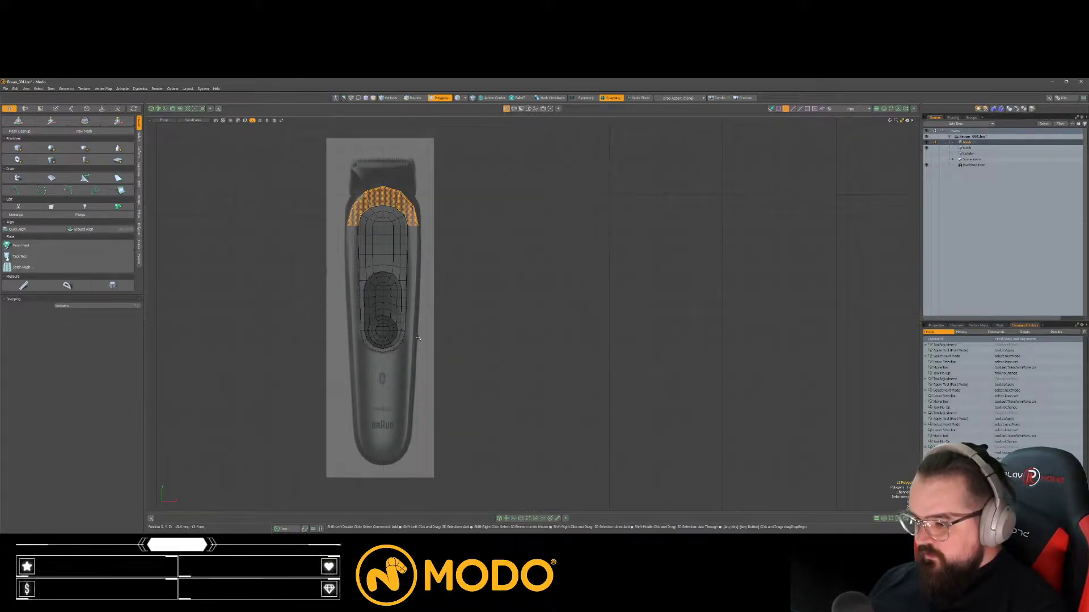
key("shift+v")
left_click(418, 339)
key("v")
left_click_drag(425, 463, 371, 347, "alt+shift")
key("space")
Step: Select the mirrored band, then position and scale it vertically to fit the rounded lower end of the trimmer
key("bracketright")
scroll(390, 431, "up", 3)
key("w")
key("x")
key("r")
key("w")
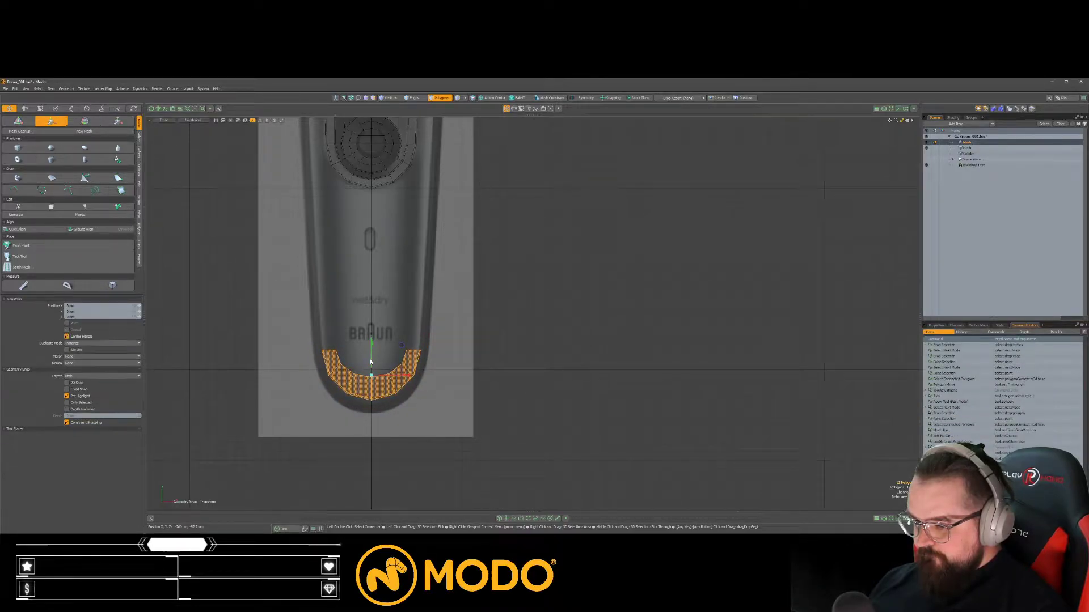
key("r")
left_click_drag(372, 363, 371, 366)
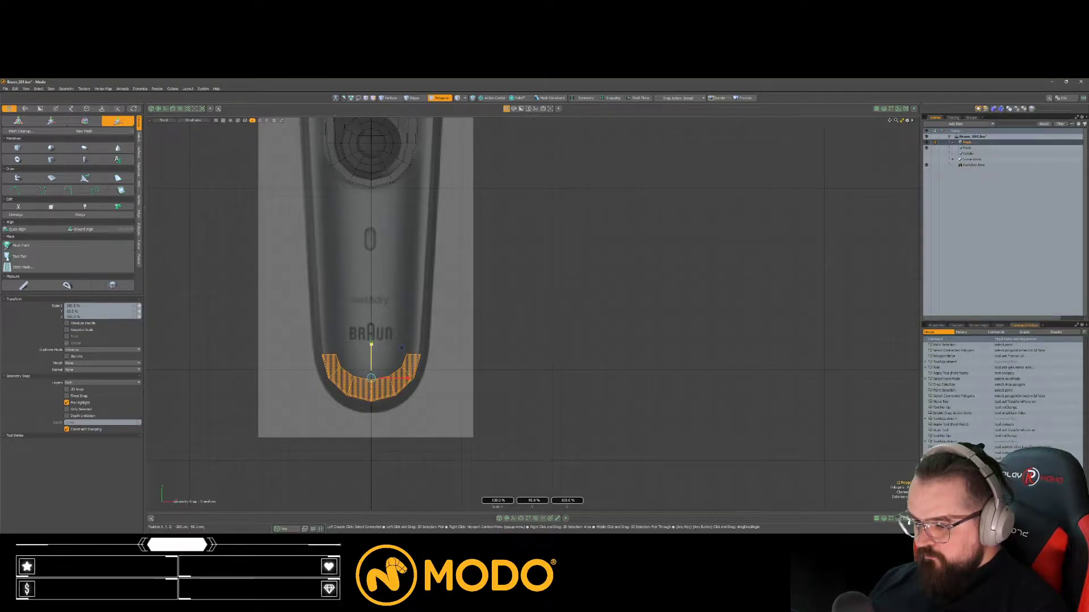
key("w")
Step: Adjust the inner edges at the middle of the lower band with the Slide tool
key("space")
key("space")
key("space")
mouse_move(364, 381)
left_mouse_down()
mouse_move(379, 380)
mouse_move(374, 391)
left_mouse_up()
key("alt+s")
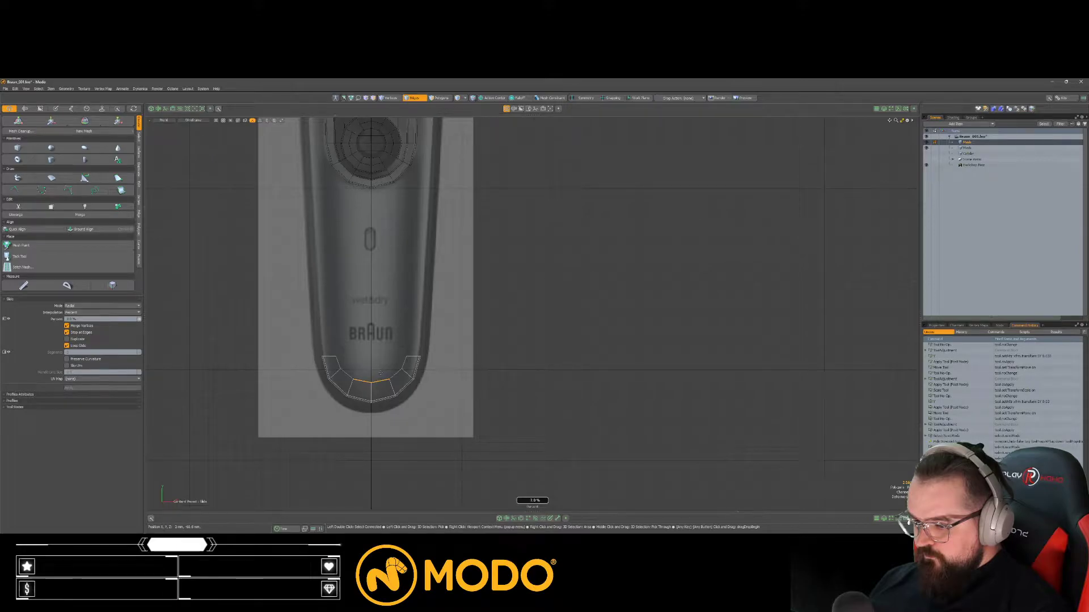
key("space")
Step: Delete the right half of both the upper arch band and the lower band
left_click_drag(410, 356, 422, 357)
left_click_drag(447, 351, 443, 405, "alt+shift")
scroll(442, 405, "down", 3)
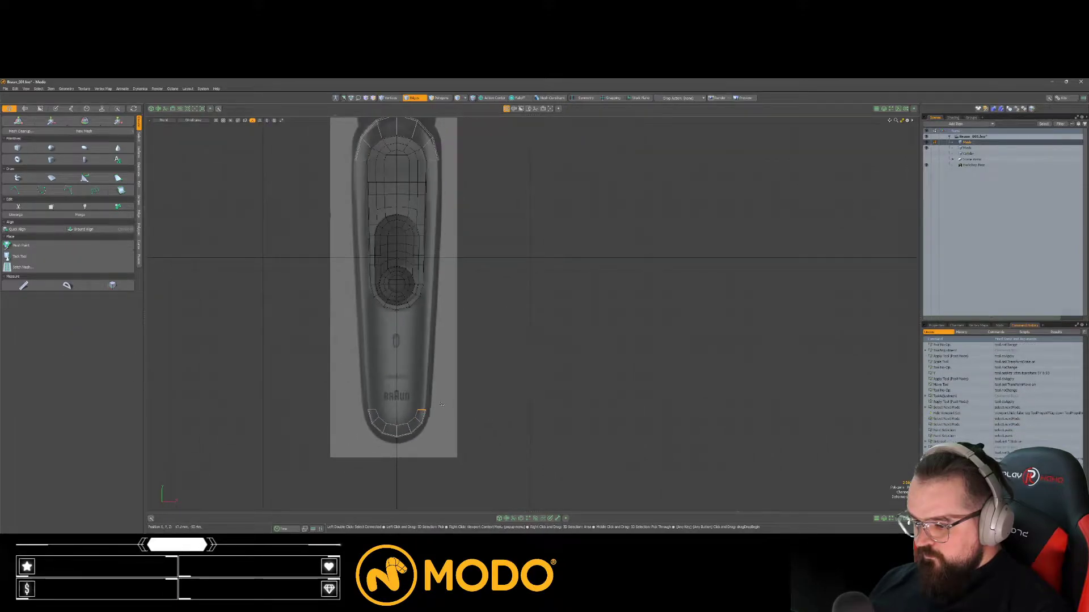
scroll(442, 405, "down", 2)
key("space")
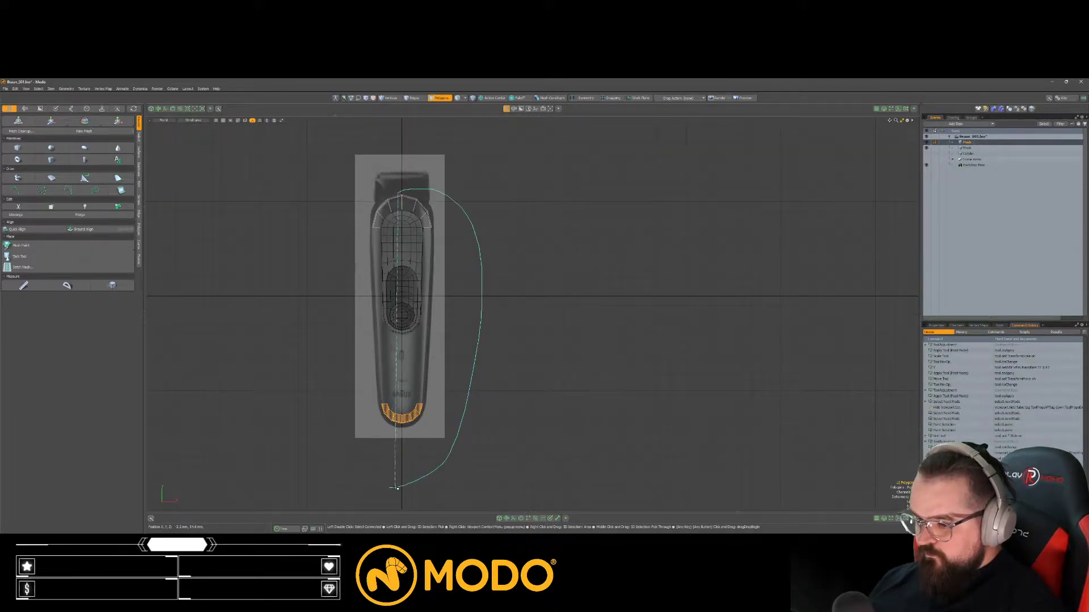
right_click_drag(396, 488, 391, 489)
key("Delete")
Step: Bridge the open end edges of the upper and lower half bands with a long side strip
key("space")
key("space")
left_click_drag(371, 227, 381, 227)
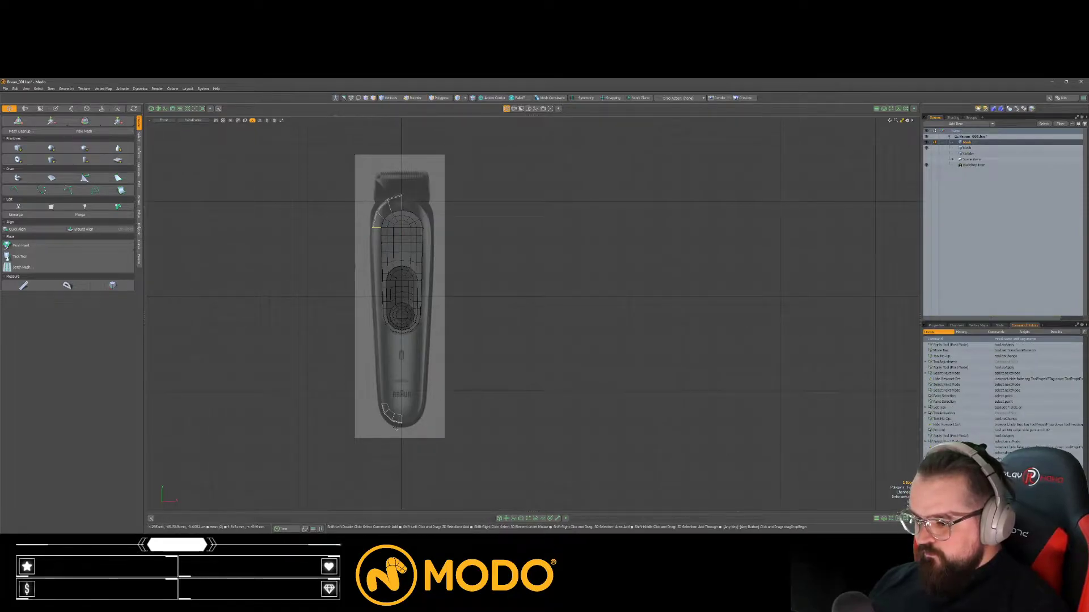
right_click_drag(362, 400, 370, 396, "shift")
key("shift+b")
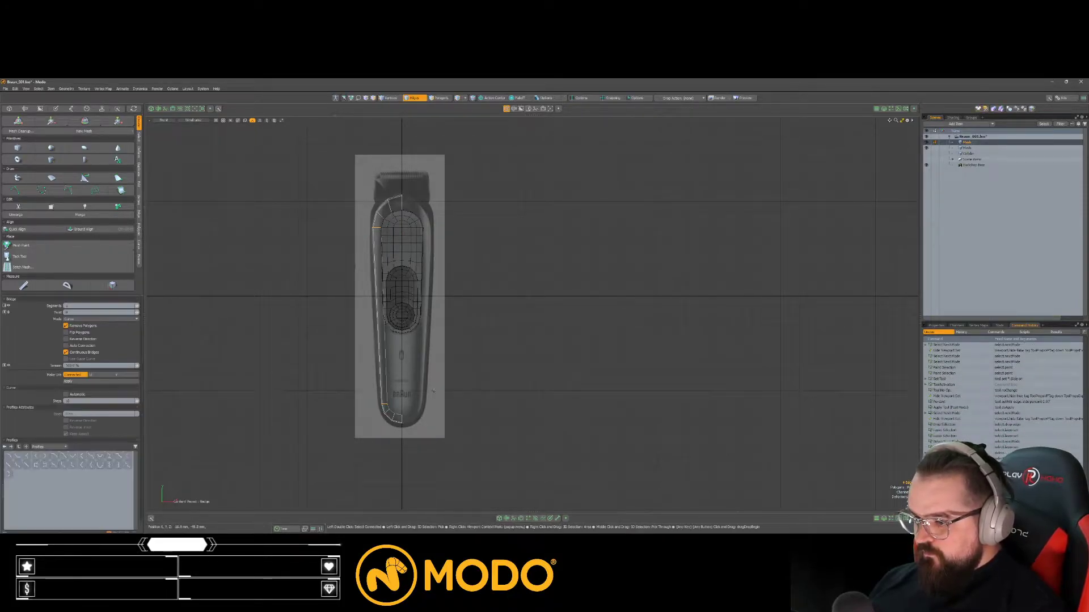
key("space")
left_click(429, 390)
Step: Try to widen the lower half band by scaling its edges horizontally from the centre line
left_click_drag(378, 259, 389, 309, "ctrl+alt")
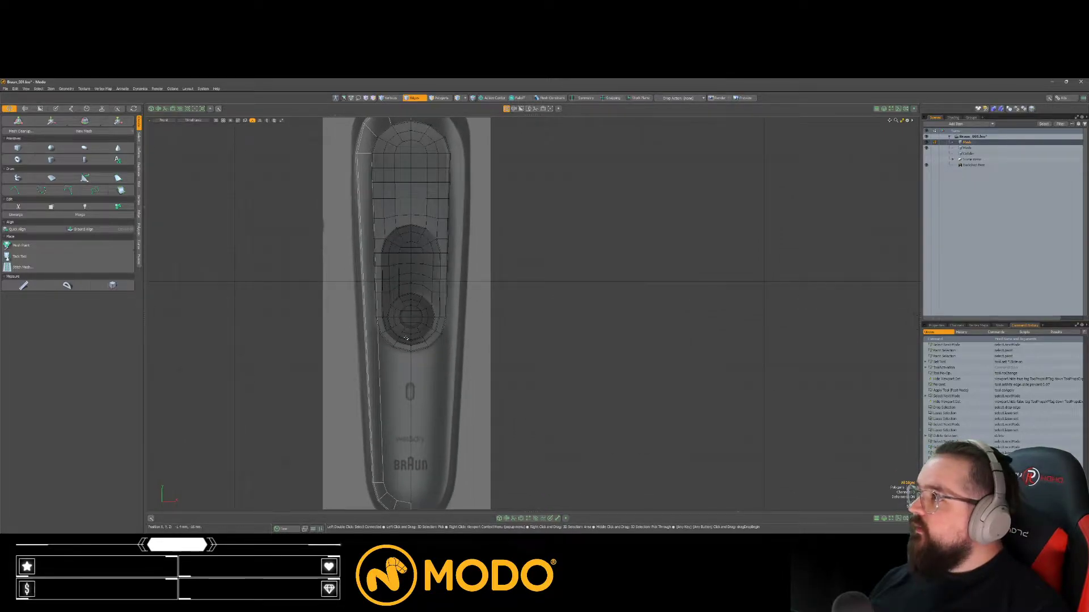
left_click_drag(391, 472, 388, 445, "alt+shift")
mouse_move(391, 439)
right_mouse_down()
mouse_move(369, 492)
mouse_move(419, 475)
right_mouse_up()
key("r")
key("x")
key("space")
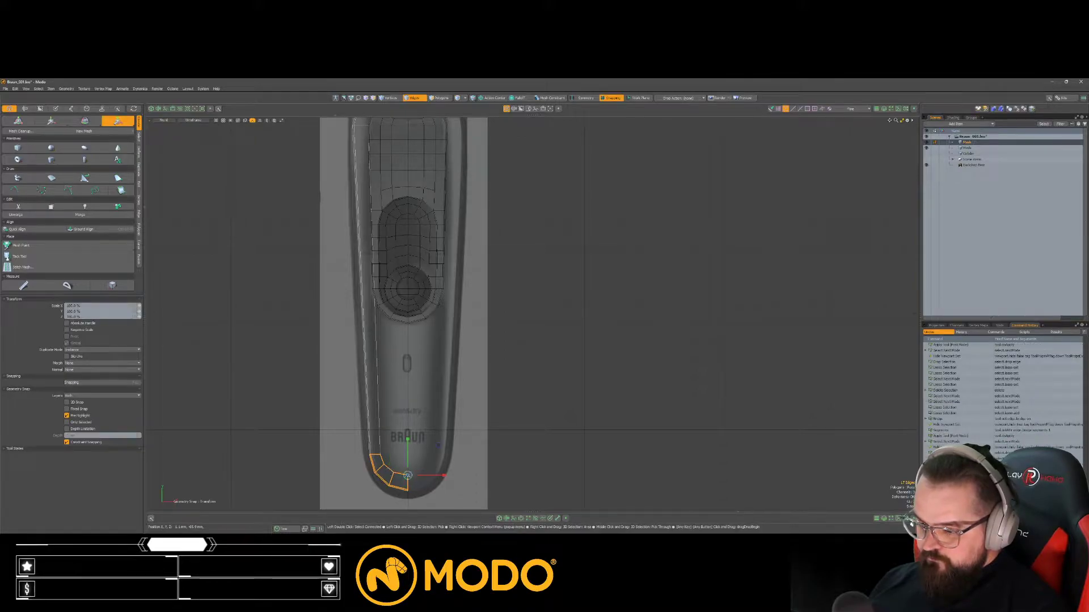
left_click_drag(422, 477, 426, 476)
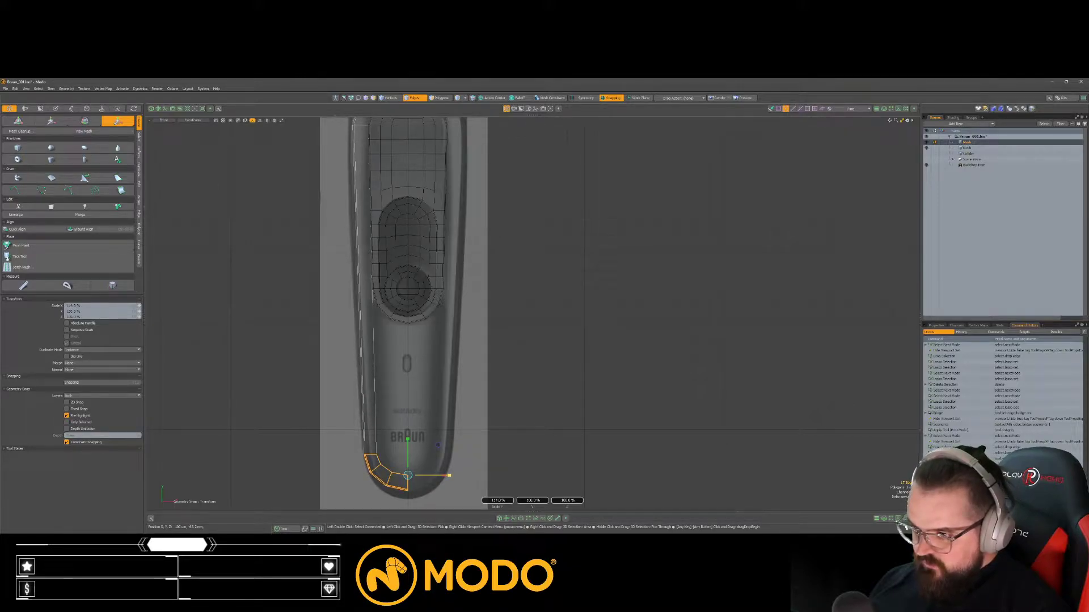
key("space")
key("r")
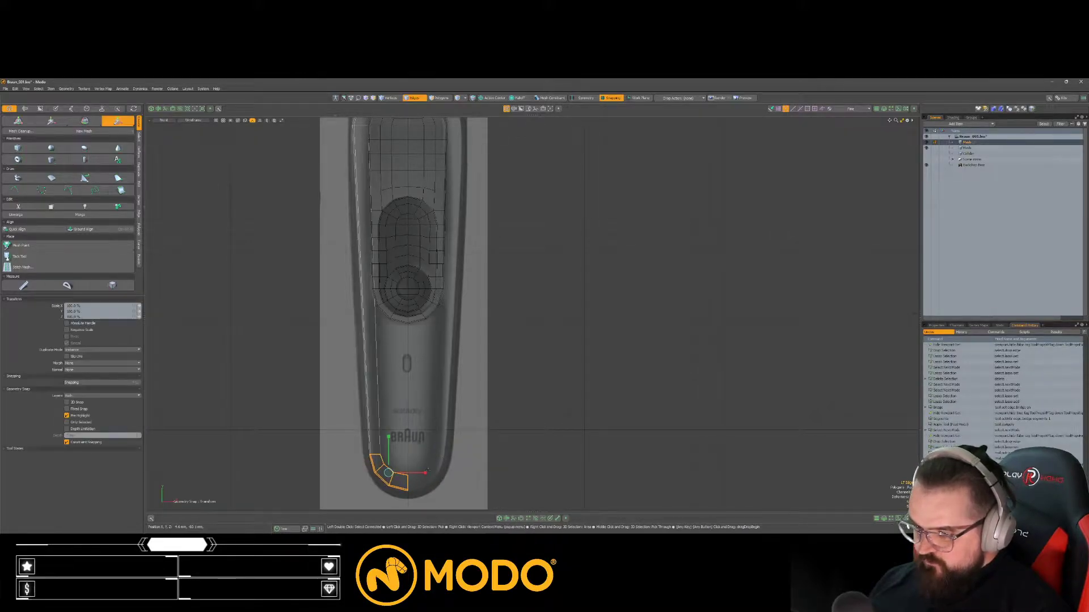
key("space")
left_click(422, 368)
Step: Add an edge loop across the long side strip beside the round button recess
left_click_drag(422, 368, 430, 429, "alt+shift")
scroll(381, 329, "up", 3)
key("alt+l")
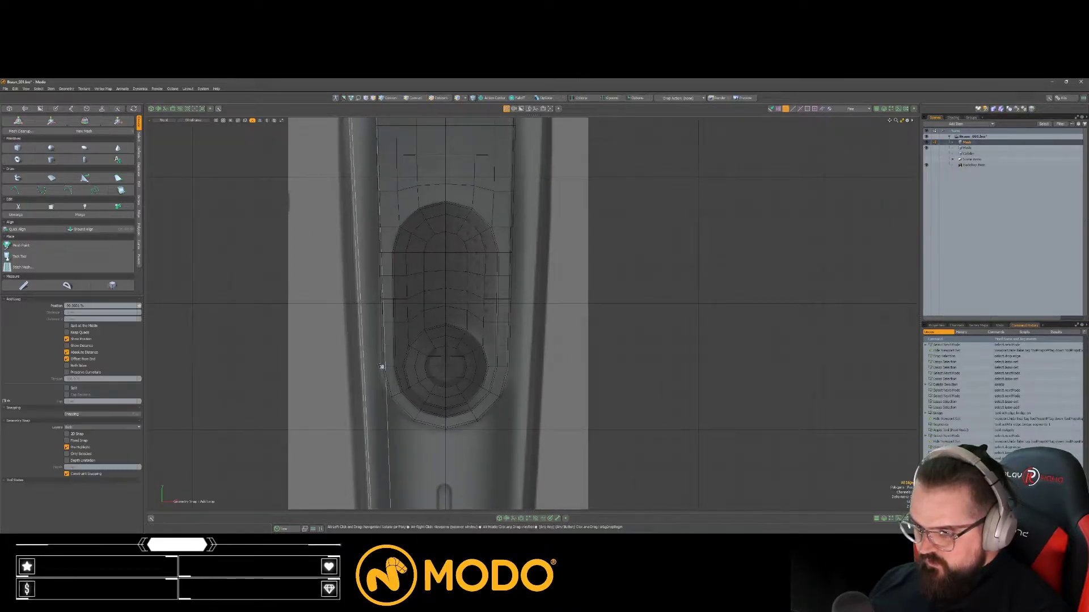
scroll(391, 365, "up", 3)
key("space")
key("space")
key("space")
right_click_drag(392, 350, 360, 363)
key("w")
key("space")
left_click(363, 372)
key("space")
Step: Adjust the new cross edge on the side strip with the Slide tool to match the panel's horizontal edge line
scroll(361, 366, "up", 5)
key("alt+s")
left_click_drag(362, 367, 420, 395)
key("ctrl+z")
scroll(418, 400, "down", 2)
scroll(418, 401, "up", 2)
key("space")
left_click(422, 401)
key("alt+shift+c")
left_click(469, 419)
key("space")
left_click(404, 368)
key("alt+s")
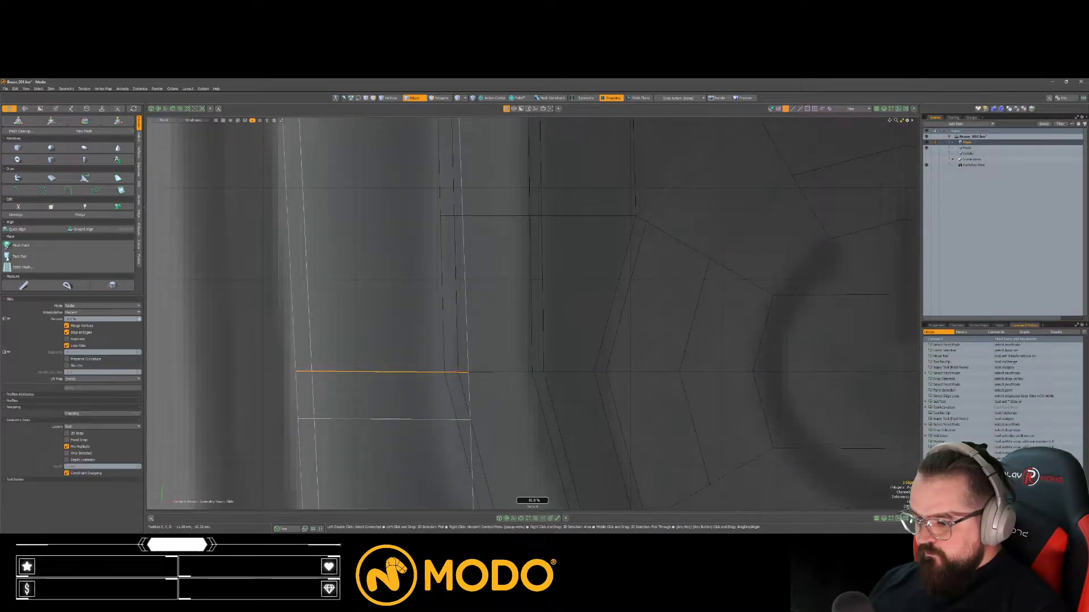
Step: Move the cross edge's inner vertex outward to the panel's border and remove the extra edge loop just below
key("space")
key("1")
left_click(468, 373)
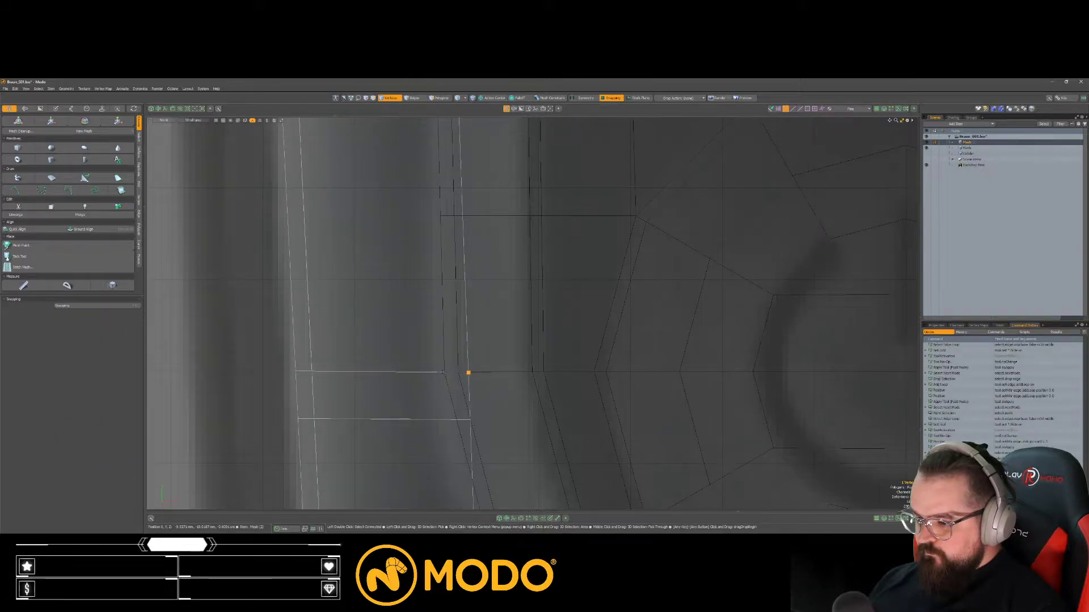
key("w")
left_click_drag(469, 374, 445, 373)
key("space")
key("space")
key("space")
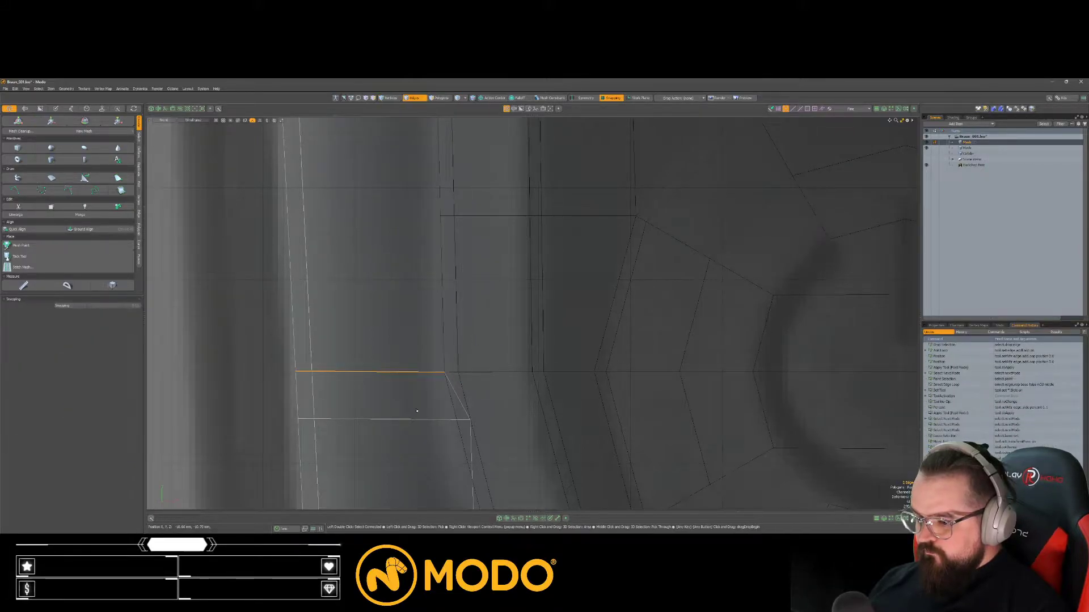
key("2")
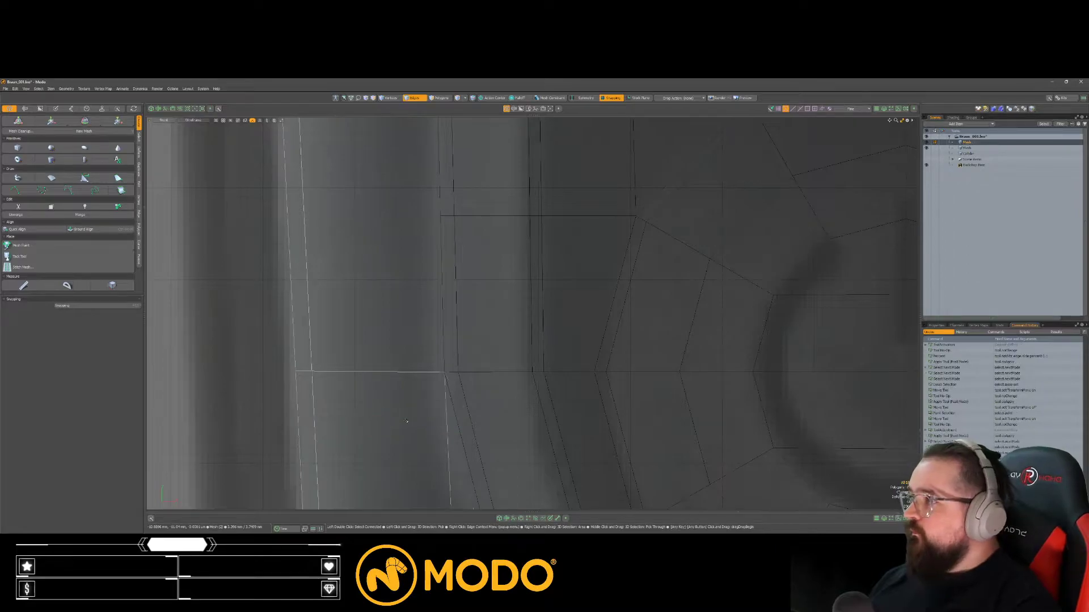
Step: Slice the upper side strip horizontally in line with the first two free panel edge rows
scroll(415, 370, "down", 5)
scroll(414, 370, "down", 8)
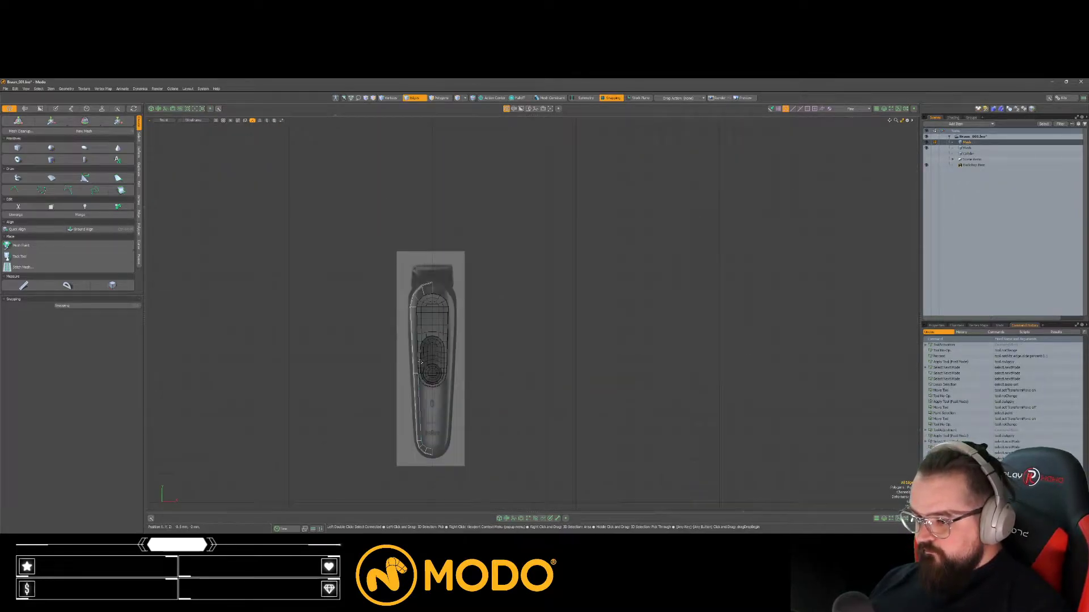
scroll(420, 361, "up", 10)
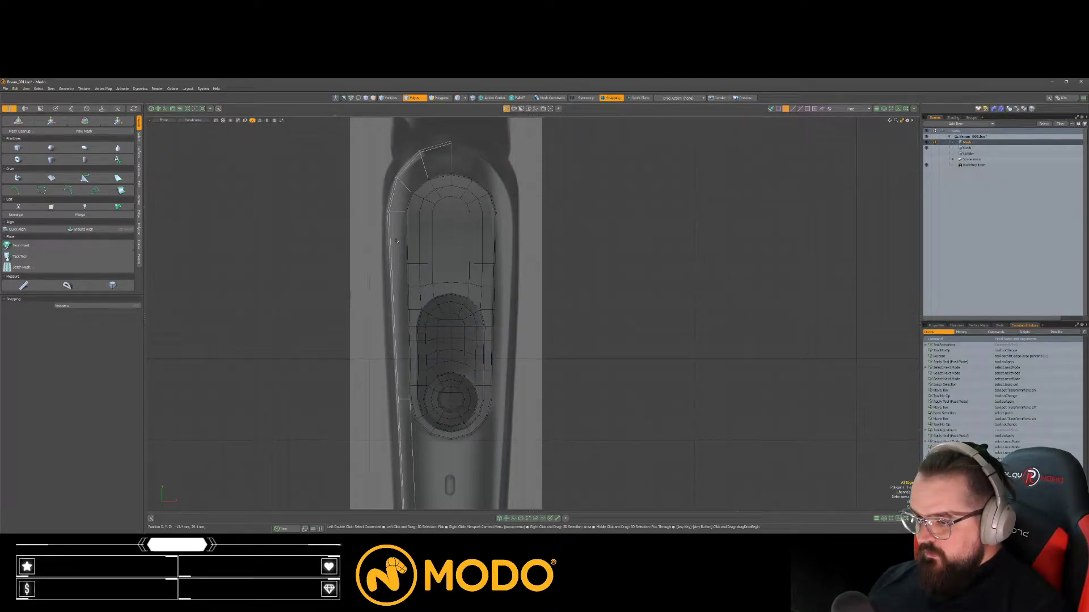
scroll(408, 227, "up", 4)
key("shift+c")
left_click_drag(418, 213, 383, 213)
left_click_drag(420, 246, 379, 246)
left_click_drag(420, 284, 315, 284, "ctrl")
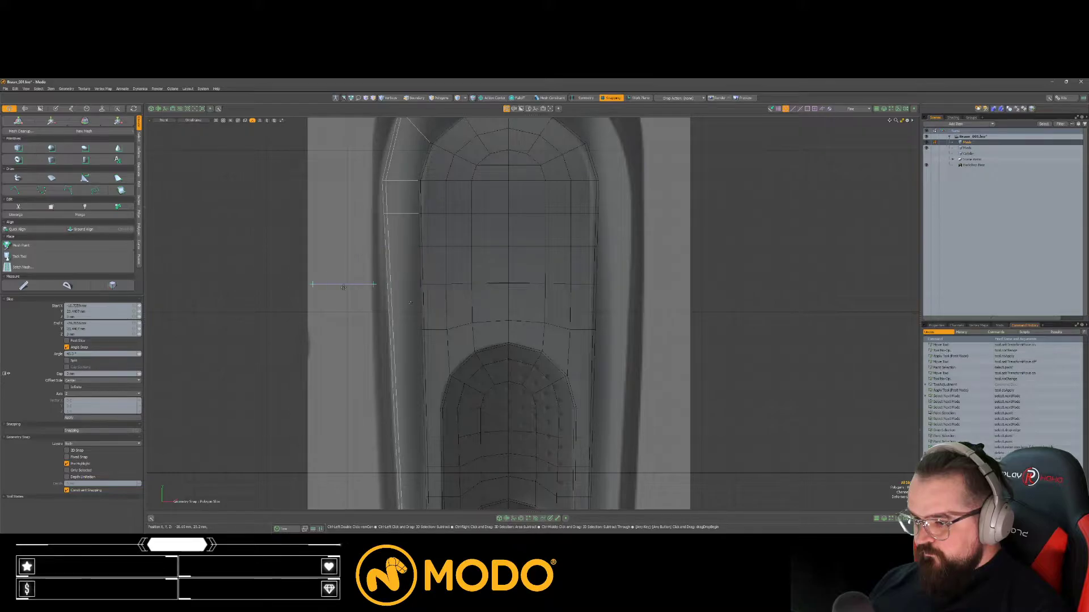
key("ctrl+z")
key("space")
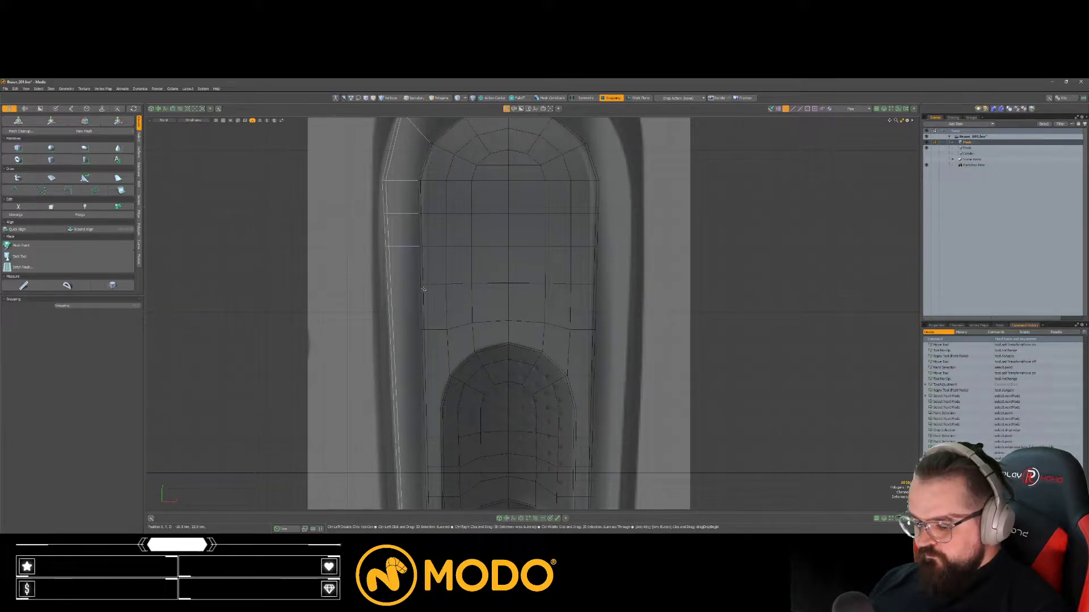
Step: Slice the rest of the side strip horizontally in line with each panel edge row down to the round button recess
key("shift+c")
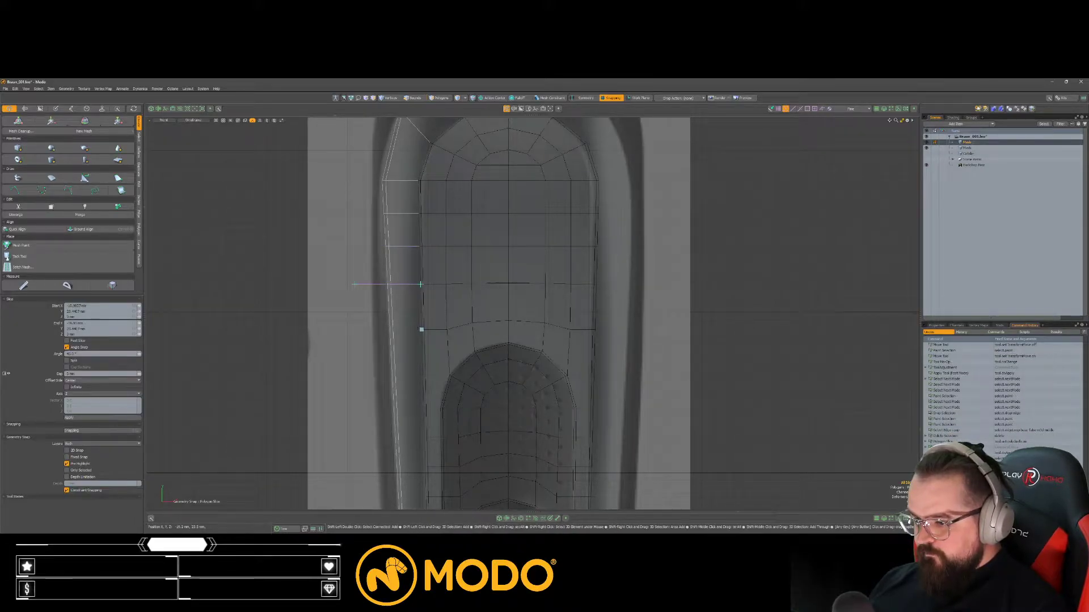
left_click_drag(424, 376, 353, 408, "shift")
left_click_drag(424, 438, 427, 355, "alt+shift")
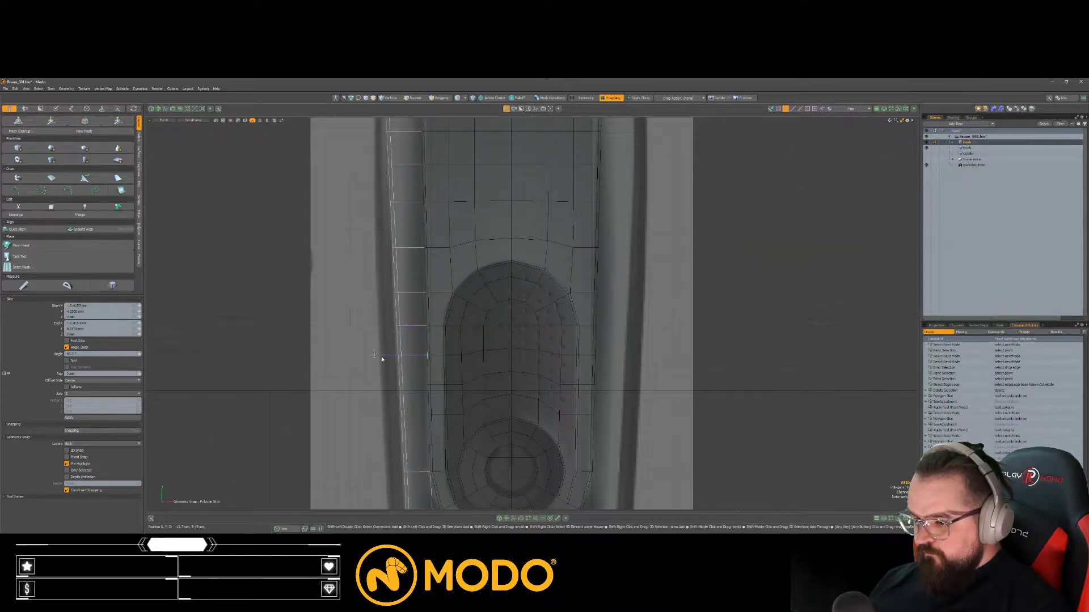
left_click_drag(428, 413, 374, 417, "shift")
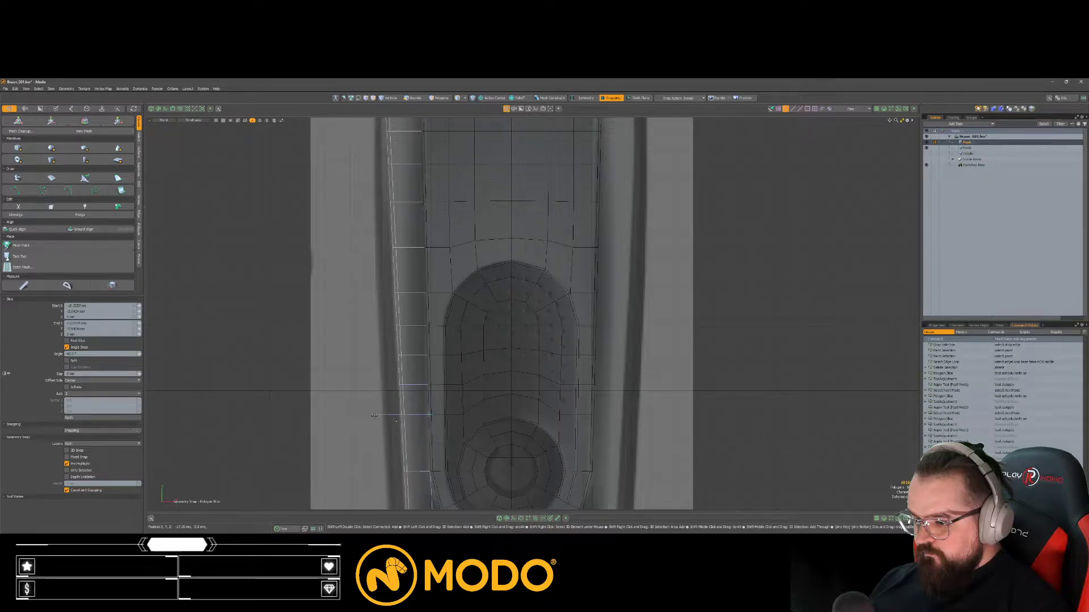
left_click_drag(428, 444, 376, 444, "shift")
key("space")
key("space")
scroll(337, 389, "down", 3)
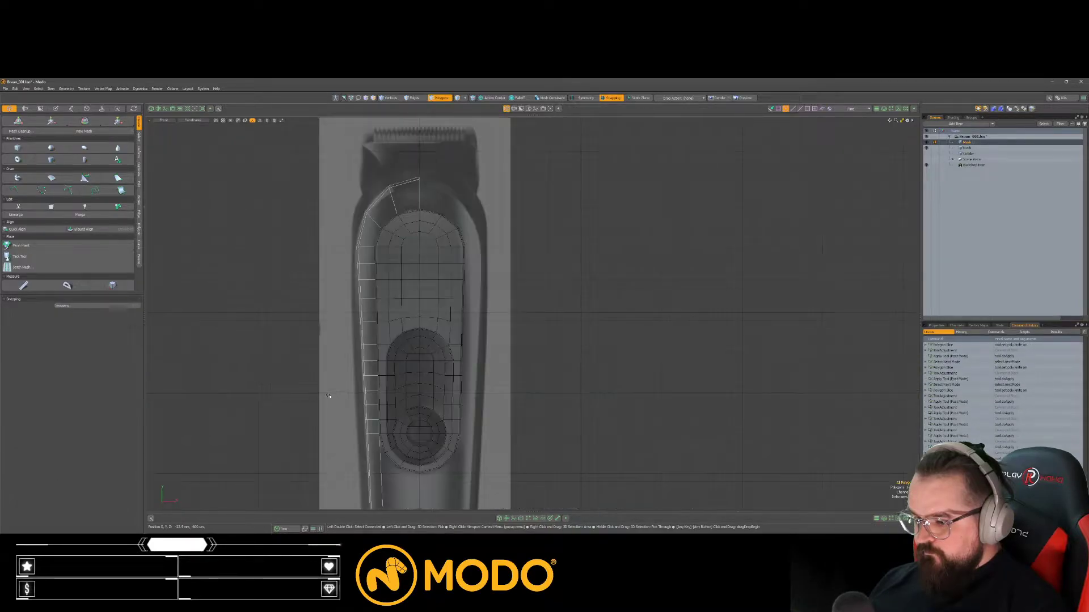
Step: Add an edge loop at the recess's lower corner and move its inner vertex inward toward the recess border
left_click_drag(348, 386, 346, 318, "alt+shift")
scroll(346, 318, "down", 3)
left_click_drag(367, 379, 367, 335, "alt+shift")
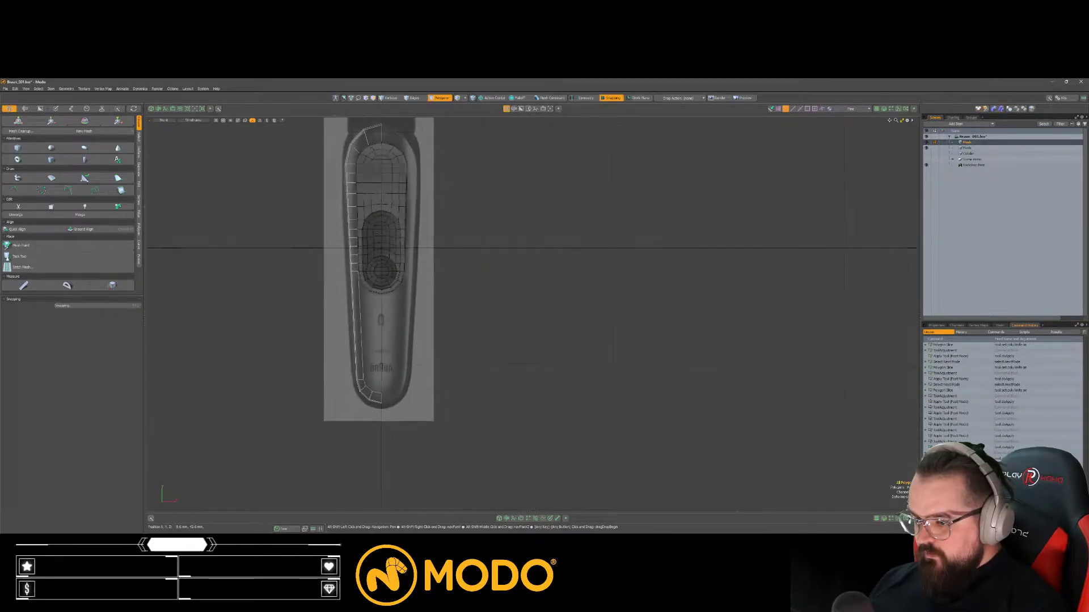
scroll(366, 336, "up", 2)
key("space")
key("space")
scroll(358, 276, "up", 3)
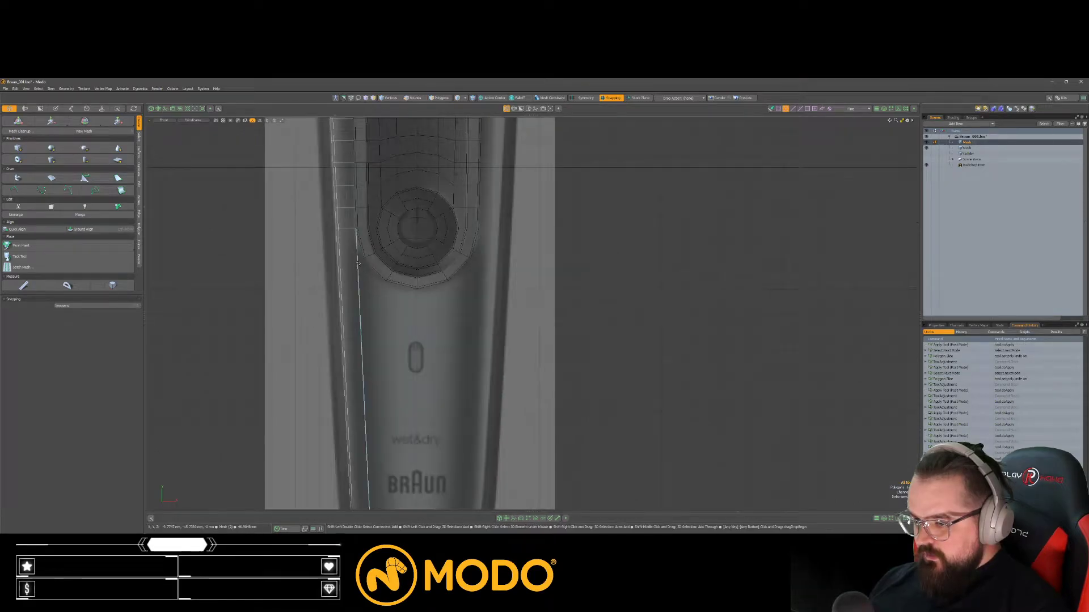
key("alt+l")
key("space")
key("space")
key("space")
left_click(358, 259)
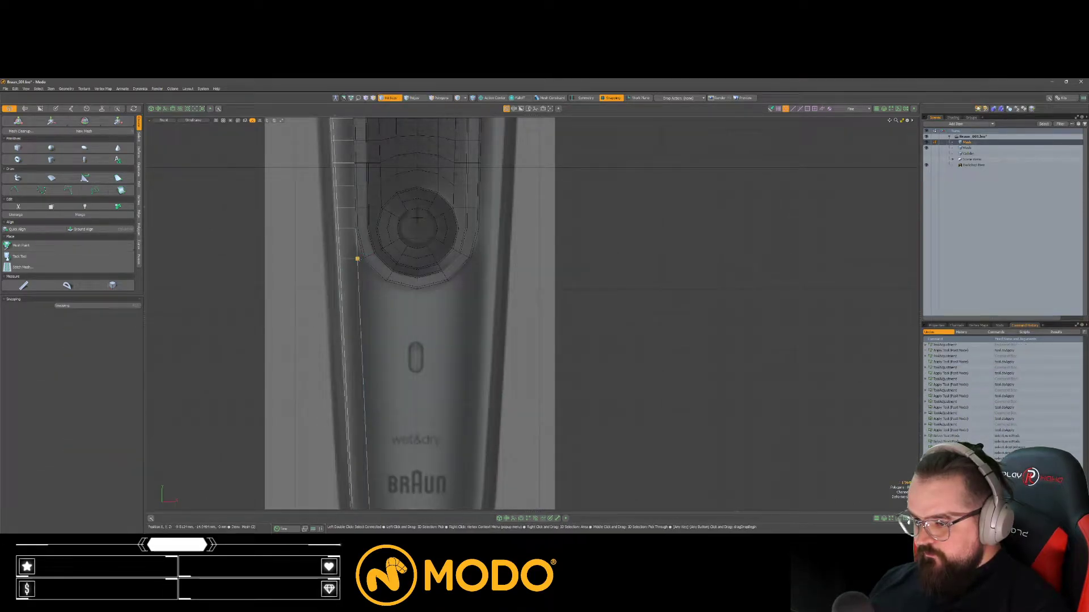
scroll(358, 259, "up", 2)
key("w")
left_click_drag(359, 259, 371, 259)
key("space")
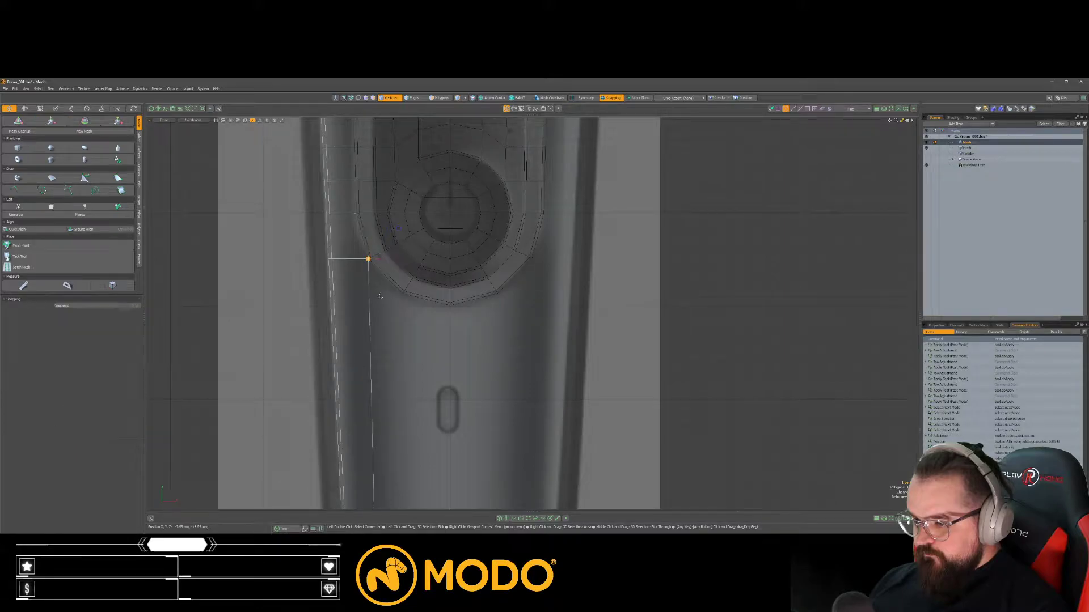
Step: Add two edge loops across the lower side strip, level with the top and bottom of the oval slot
scroll(371, 259, "down", 4)
key("space")
key("space")
key("space")
key("space")
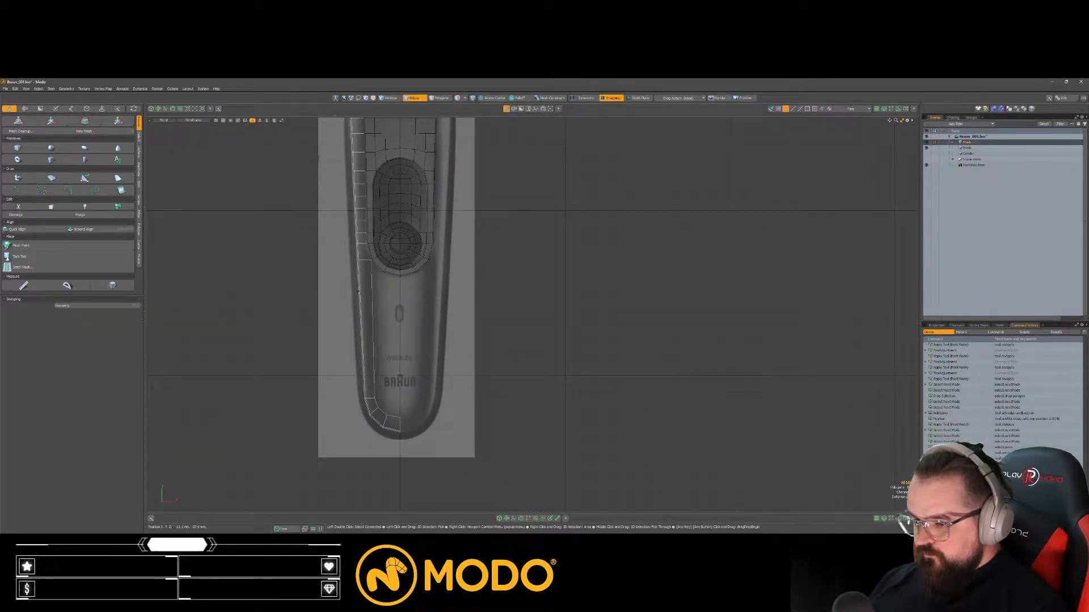
scroll(391, 318, "up", 3)
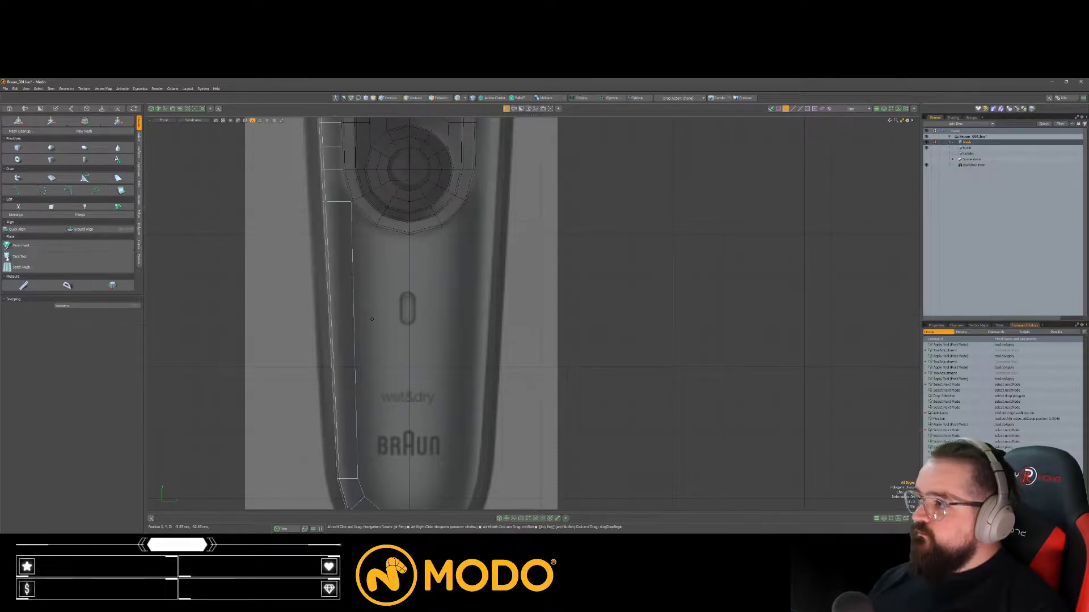
scroll(372, 319, "up", 1)
key("alt+l")
left_click(350, 283)
key("space")
key("space")
key("space")
key("space")
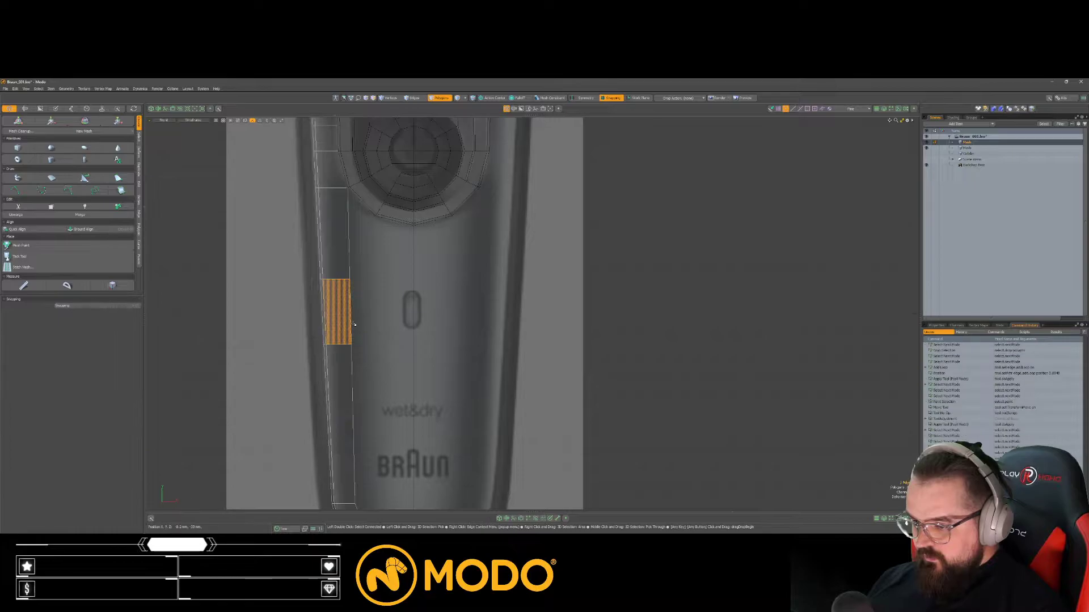
left_click(376, 329)
key("r")
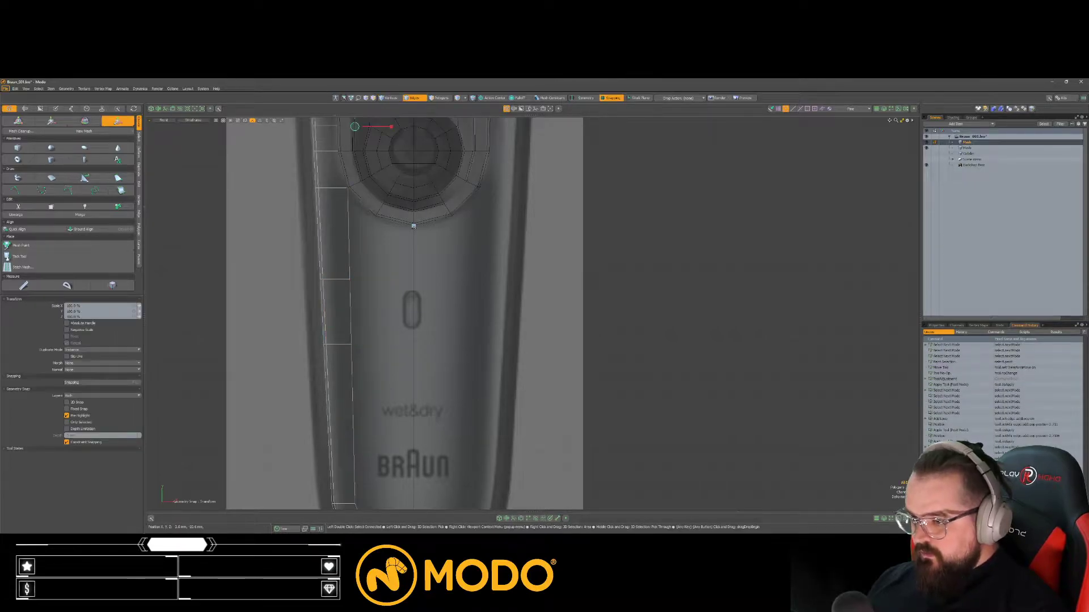
left_click(414, 225)
left_click_drag(449, 225, 264, 249)
key("ctrl+z")
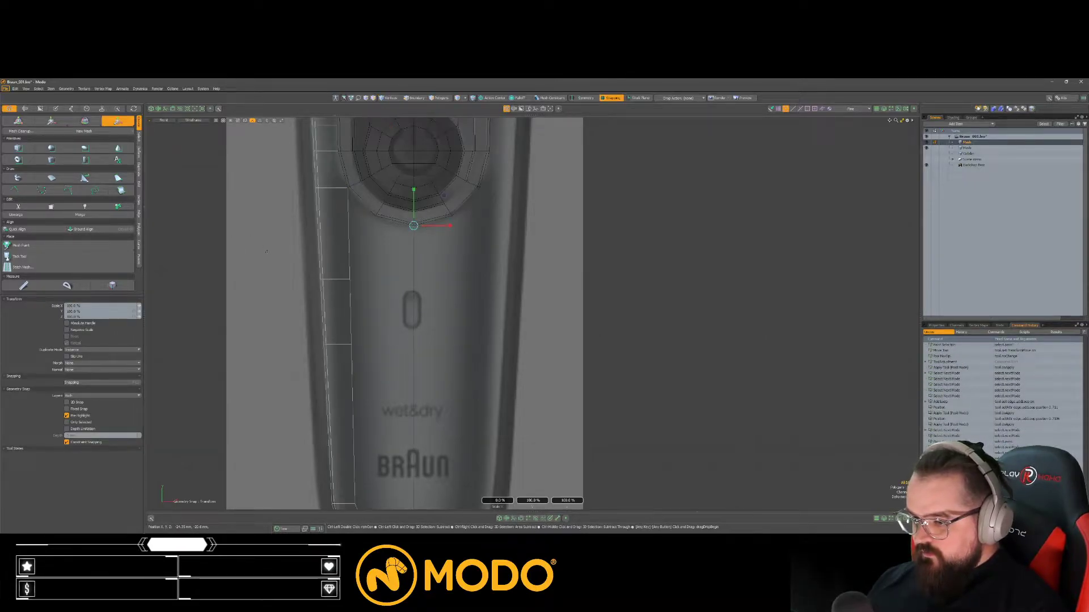
key("space")
Step: Extend the strip's inner edge beside the oval slot and flatten it onto the centre line with 0% X scale
left_click(352, 315)
key("z")
left_click(394, 300)
key("r")
left_click(413, 225)
left_click_drag(449, 226, 413, 225)
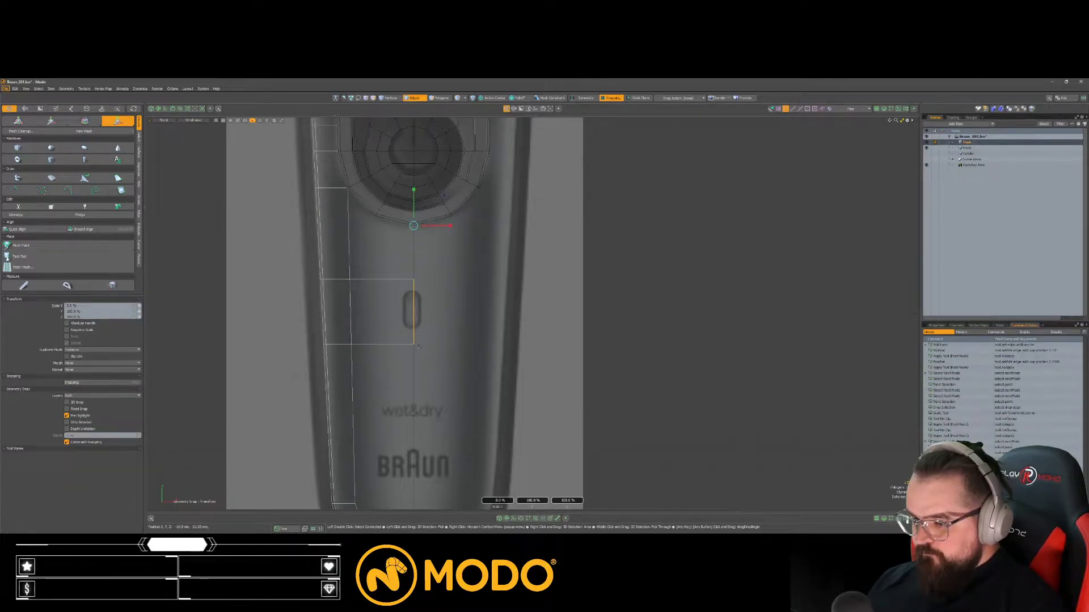
key("space")
Step: Extend the inner edges of the bottom curve and flatten them onto the centre line with 0% X scale
scroll(421, 340, "down", 3)
left_click(353, 385)
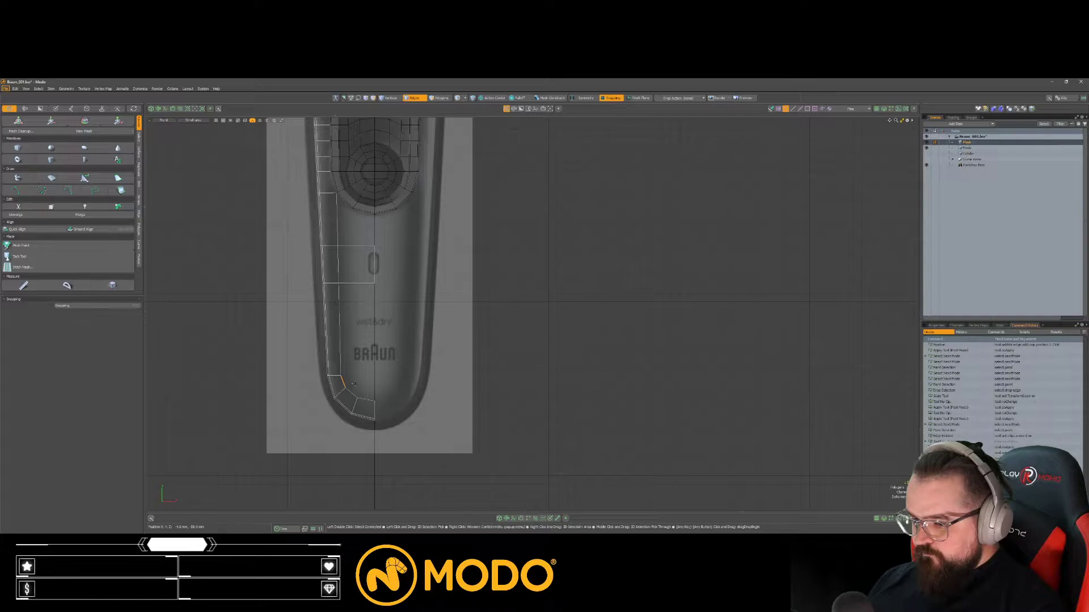
scroll(354, 384, "up", 2)
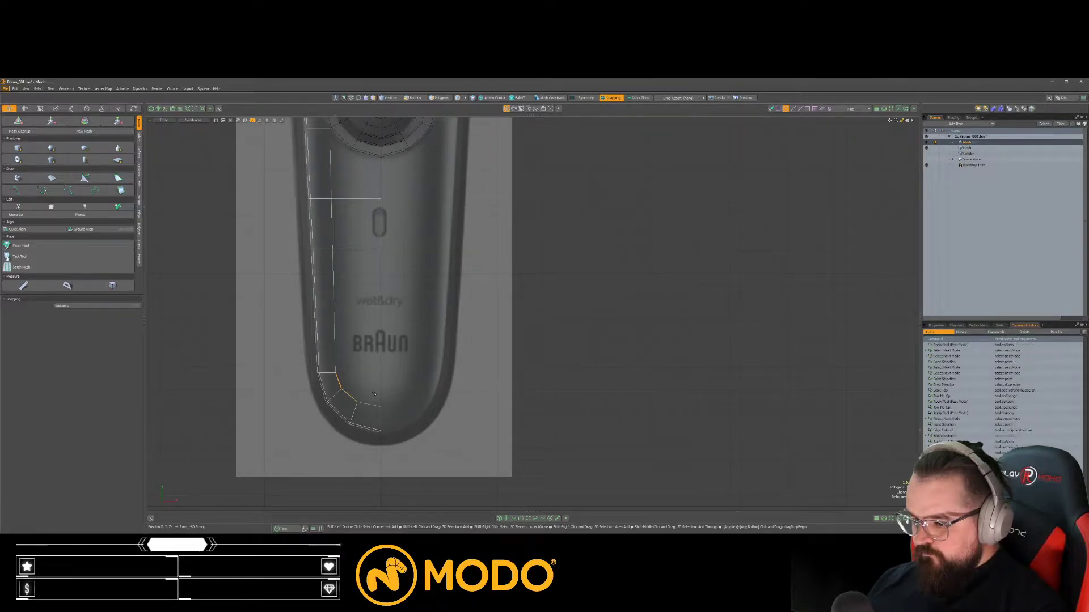
key("r")
left_click(381, 407)
left_click_drag(418, 407, 329, 402)
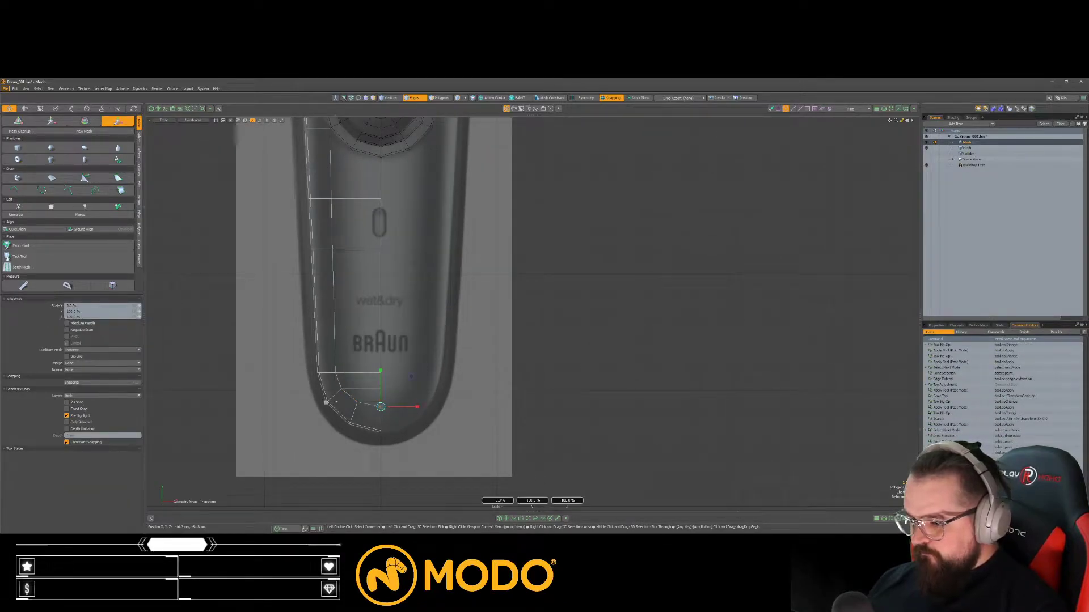
key("space")
Step: Join the overlapping centre-line vertices at the bottom curve and cut a new edge loop through the adjacent polygons
key("1")
left_click(380, 405)
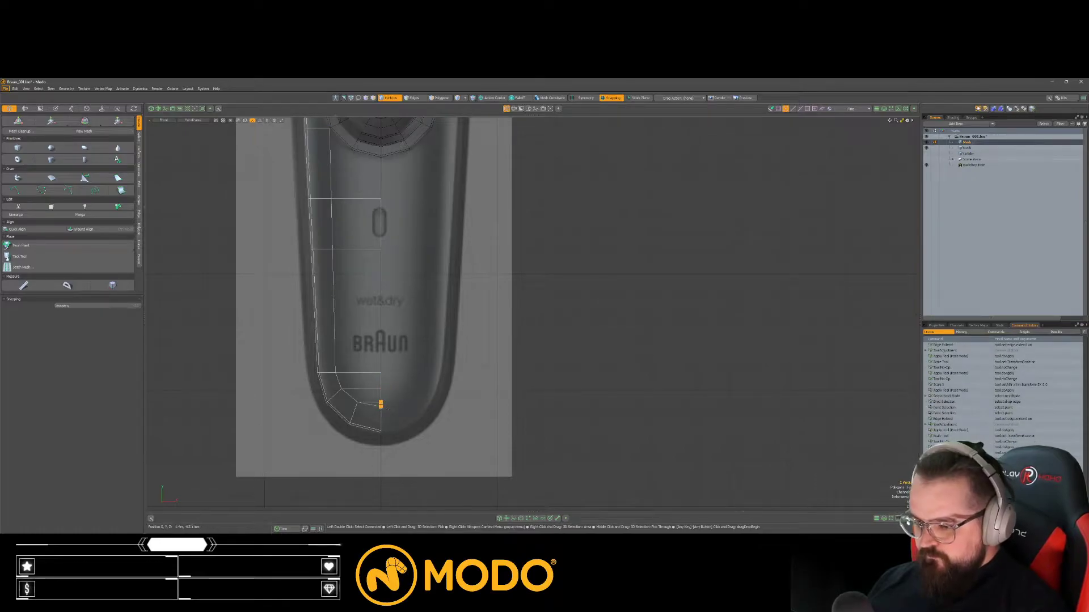
key("ctrl+j")
scroll(389, 408, "down", 2)
key("space")
left_click(375, 383)
key("alt+c")
left_click_drag(396, 395, 354, 429)
Step: Even out the cross edges of the bottom curve with the Slide and Transform tools
scroll(364, 421, "up", 3)
key("space")
key("alt+s")
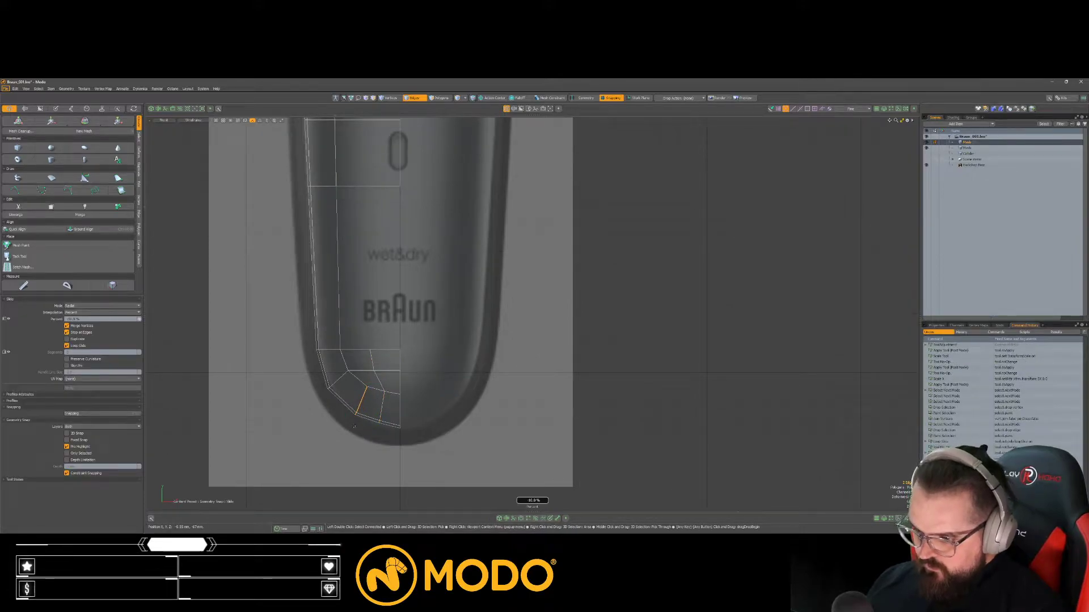
key("y")
scroll(380, 400, "up", 2)
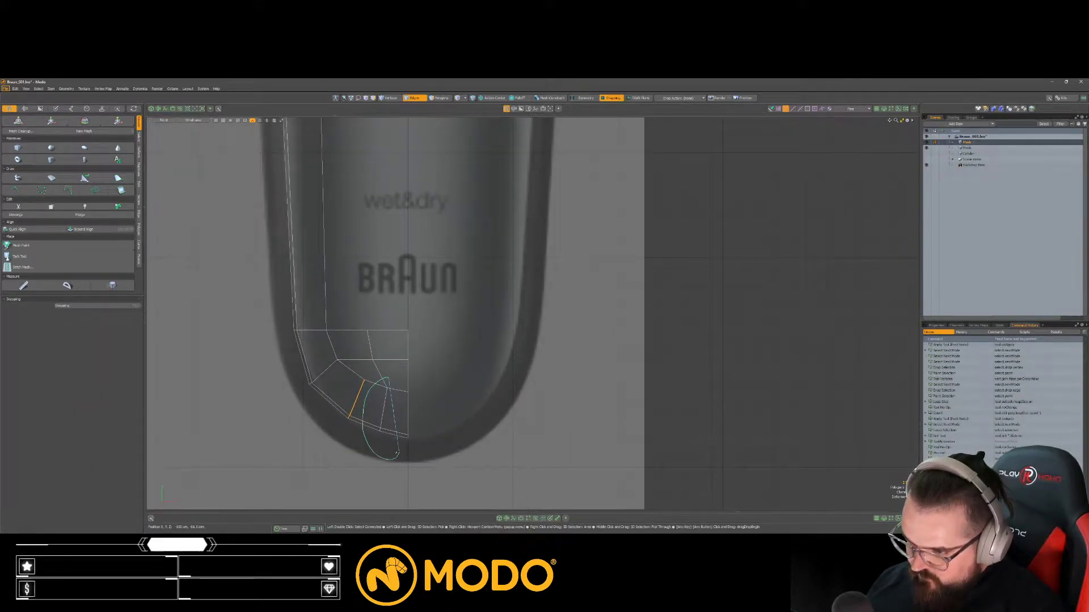
left_click(382, 406)
key("space")
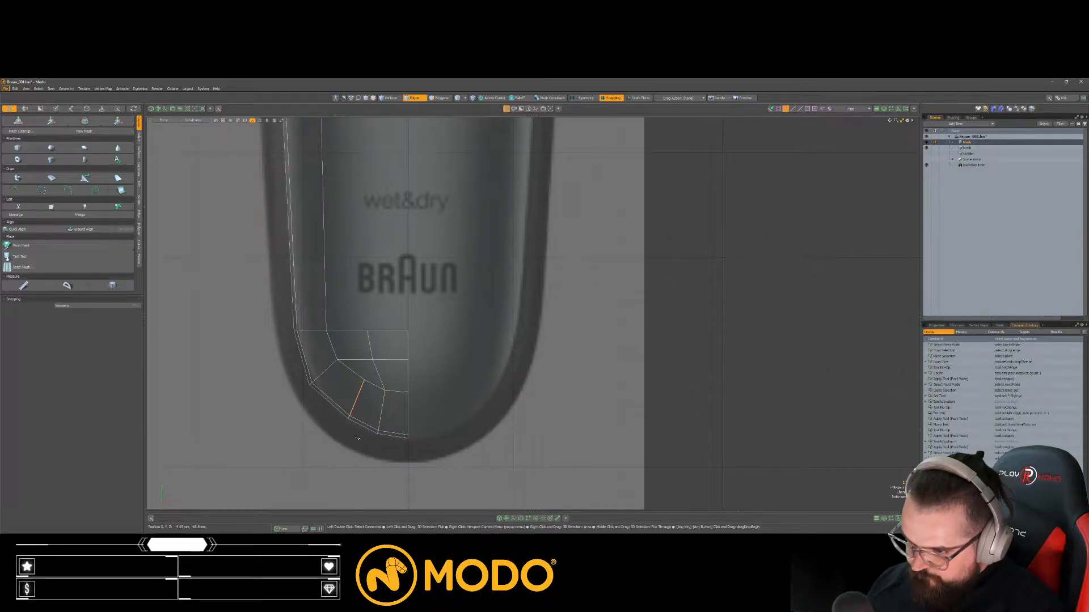
key("y")
key("space")
Step: Move the outer points on the bottom curve slightly inward to smooth the band's outline
right_click_drag(291, 383, 318, 386)
key("w")
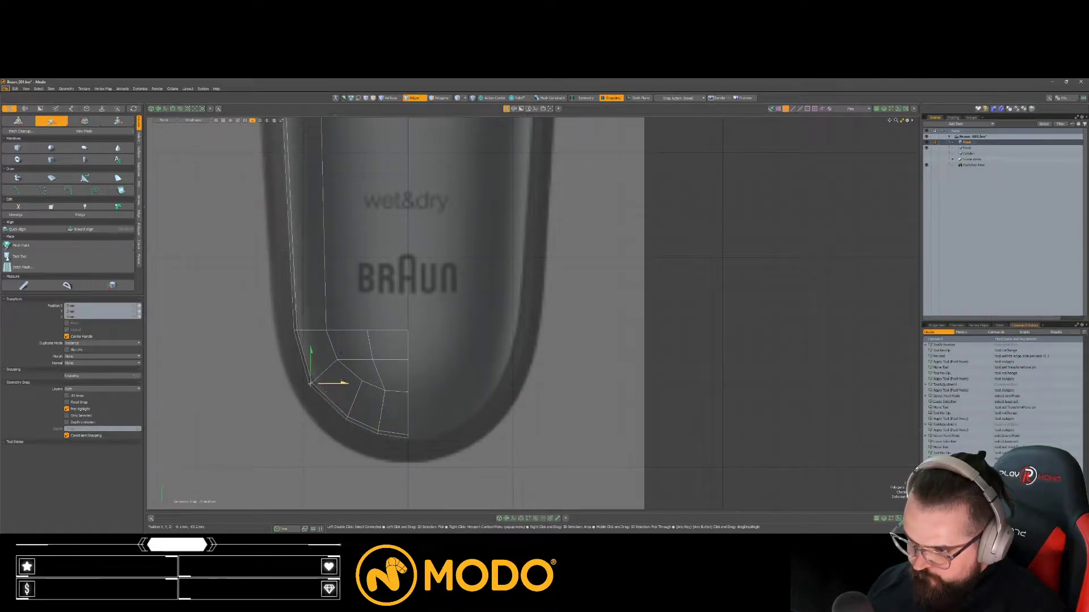
left_click_drag(336, 403, 338, 402)
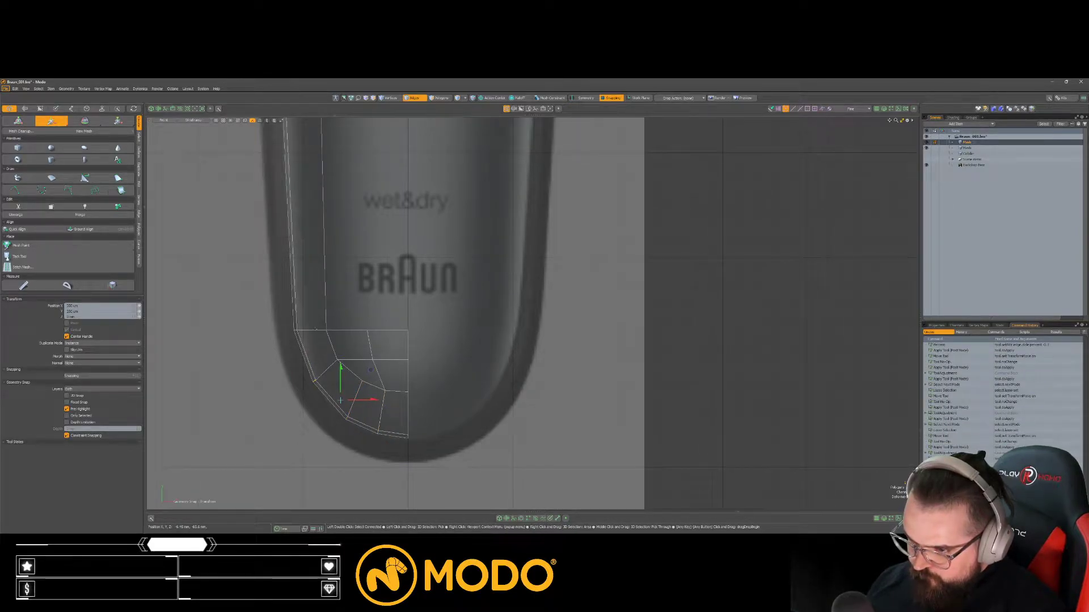
key("space")
right_click_drag(313, 336, 309, 338)
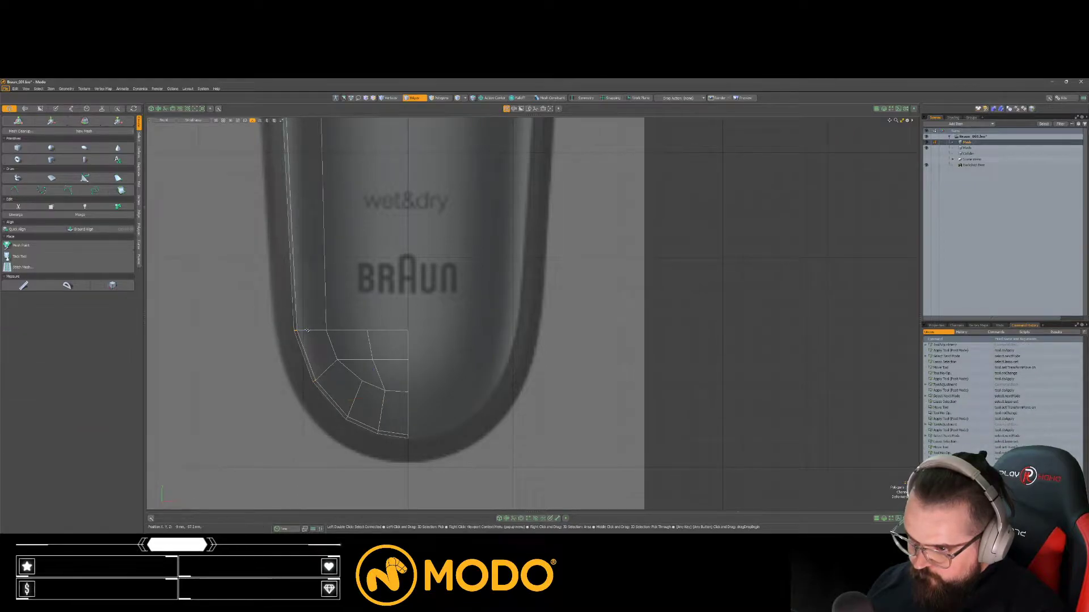
key("w")
key("space")
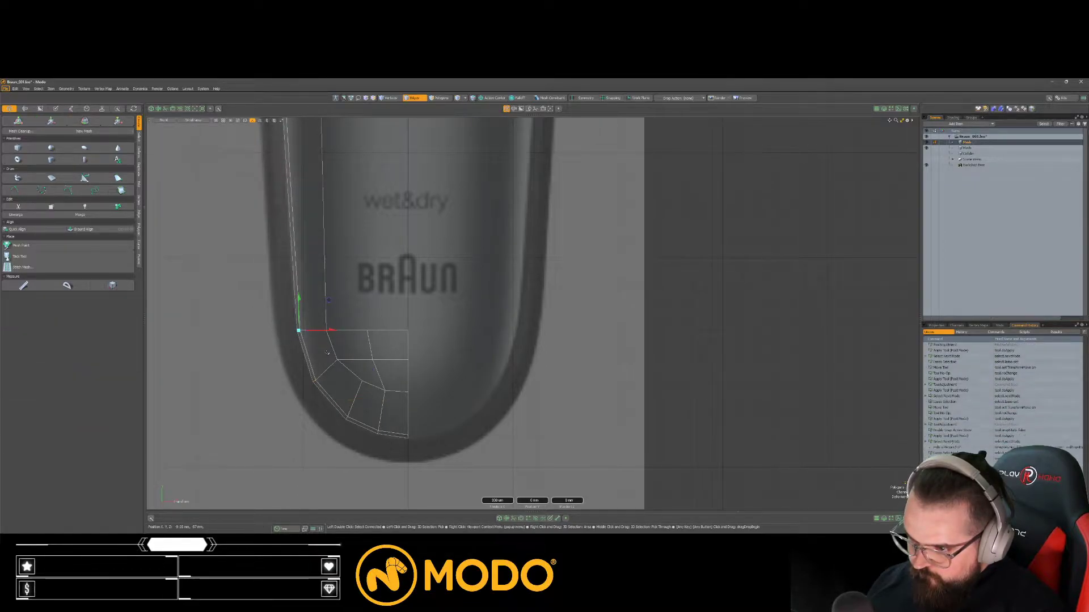
Step: Adjust the inner edges of the new polygons above the bottom curve with the Slide tool
left_click_drag(335, 341, 328, 353, "alt+shift")
right_click_drag(320, 359, 328, 354)
key("alt+s")
left_click_drag(327, 355, 373, 359)
key("space")
left_click(361, 357)
key("alt+s")
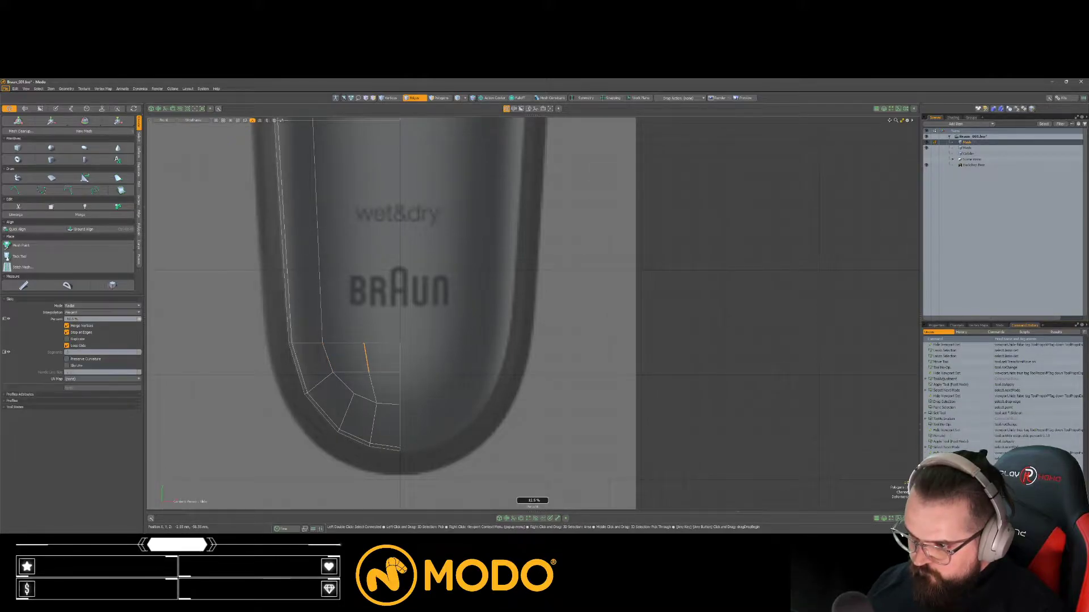
Step: Cut a lengthwise edge loop through the half-width polygon row beside the small indicator slot with Loop Slice
key("space")
left_click(438, 379)
scroll(412, 391, "down", 7)
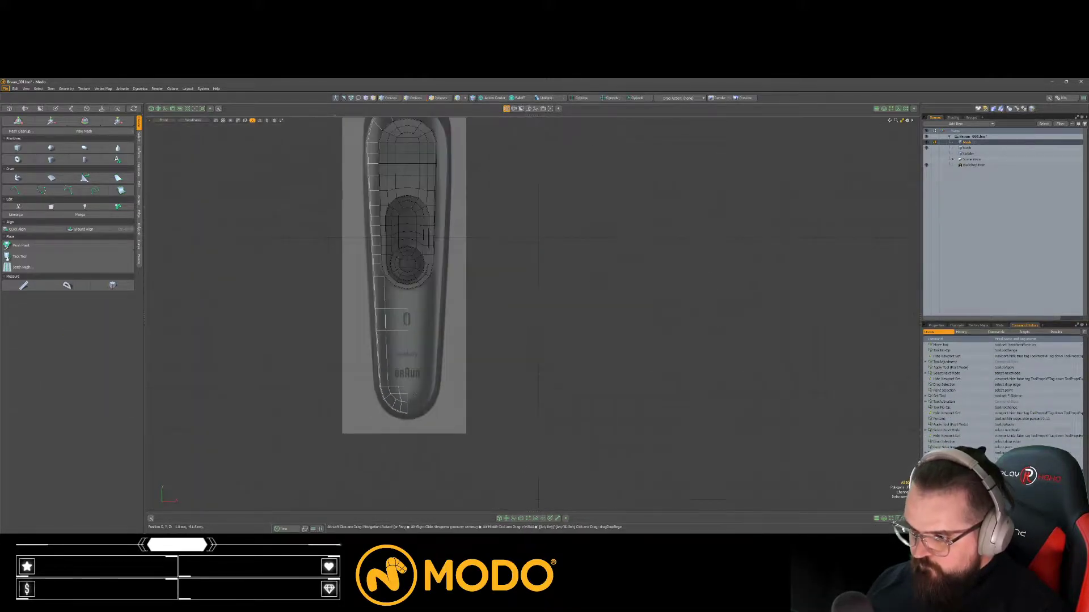
scroll(445, 331, "up", 3)
key("Tab")
key("Tab")
left_click(358, 322)
key("alt+c")
left_click(367, 335)
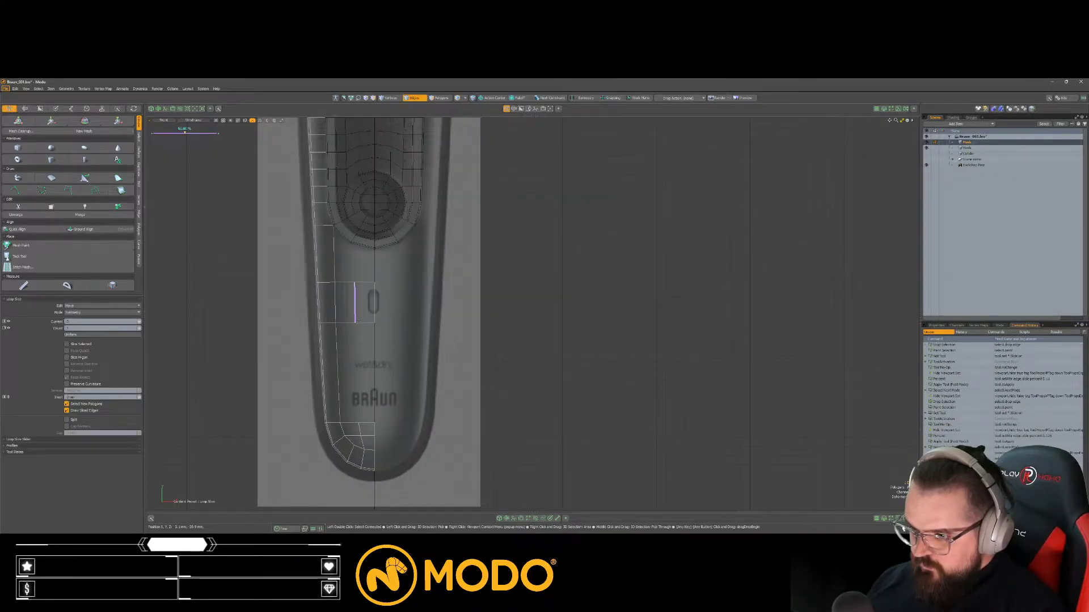
key("space")
Step: Bridge the open edges below the indicator slot row to the open edges of the bottom curve patch
mouse_move(328, 319)
right_mouse_down()
mouse_move(410, 334)
mouse_move(362, 376)
right_mouse_up()
right_click_drag(337, 418, 376, 417, "shift")
key("shift+b")
left_click(369, 357)
key("space")
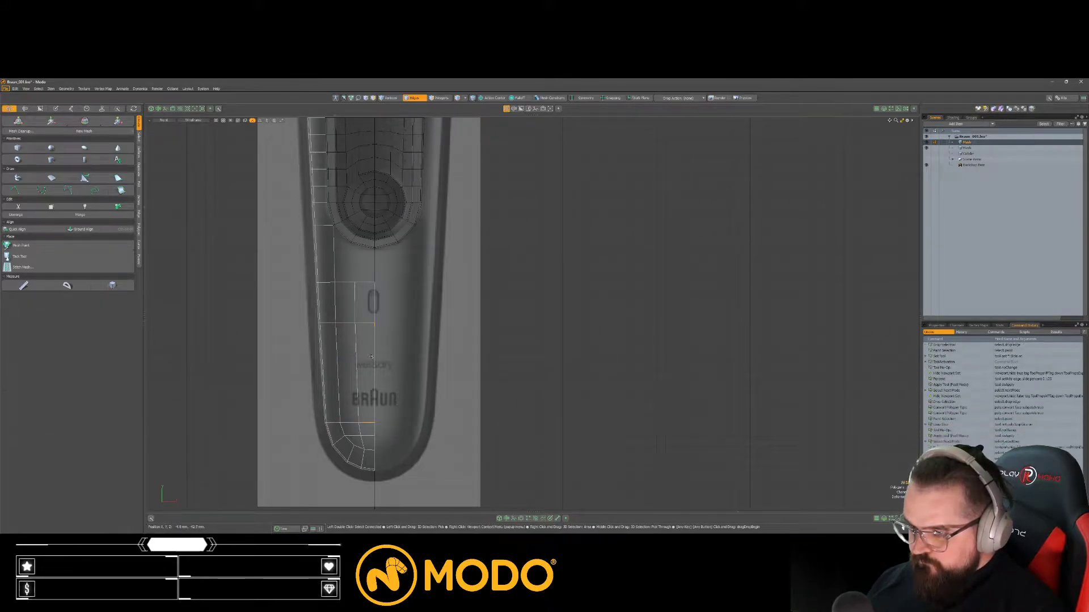
Step: Divide the bridged lower body section evenly with three crosswise loop slices
key("alt+c")
middle_click(363, 357)
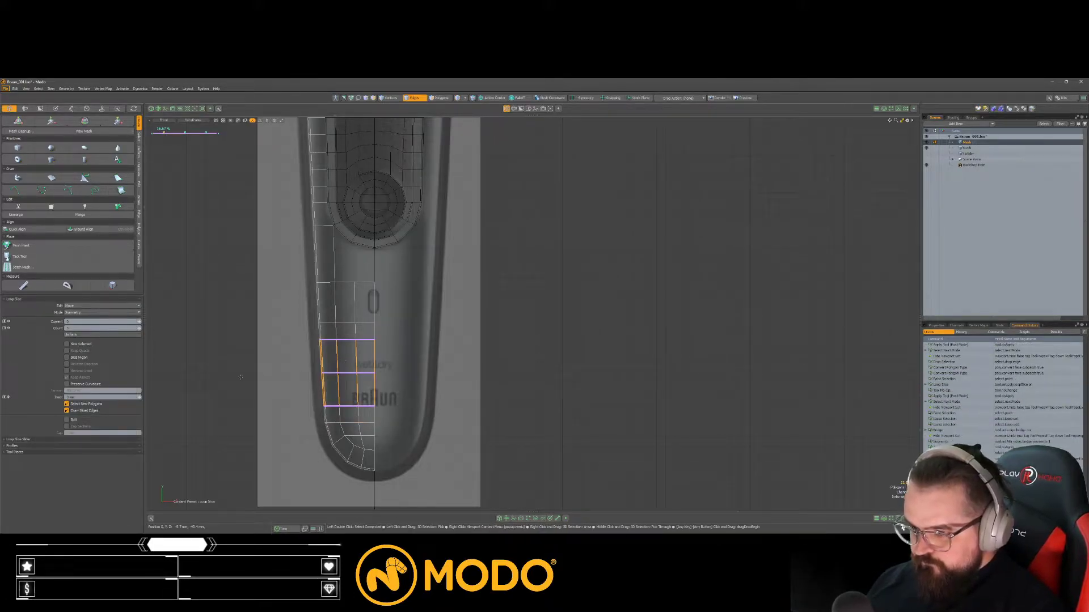
left_click(102, 335)
key("space")
Step: Add a crosswise edge loop through the polygon row beside the indicator slot
left_click_drag(478, 392, 472, 429, "alt+shift")
left_click(369, 342)
key("alt+c")
left_click(403, 360)
key("space")
Step: Mirror the lower body polygons across the centre line along the X axis to complete the other half
scroll(403, 360, "down", 2)
left_click_drag(425, 378, 397, 376, "alt+shift")
key("3")
left_click(396, 376)
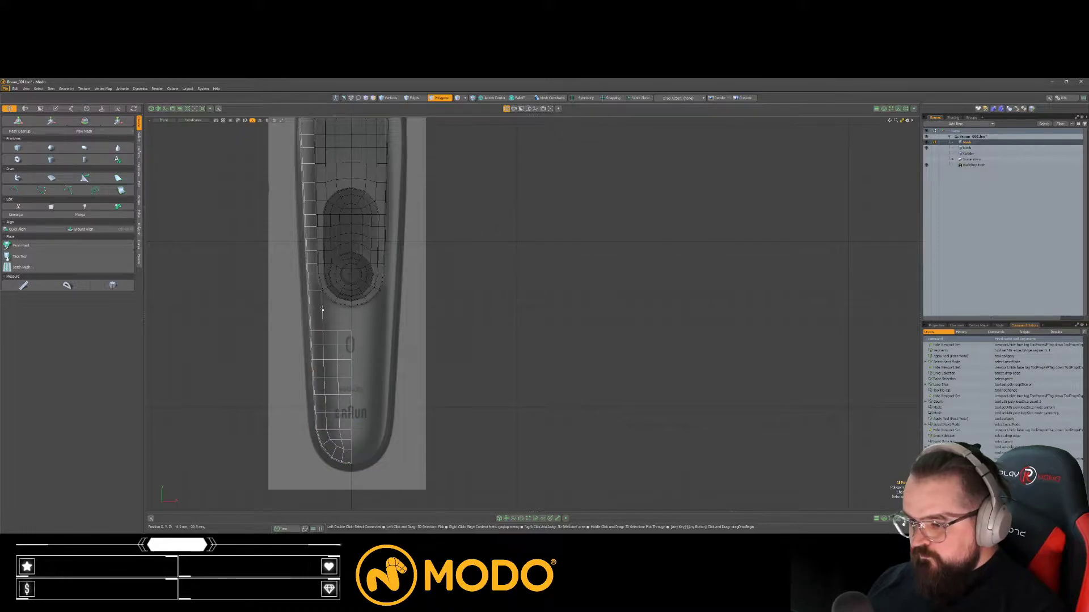
left_click_drag(363, 339, 344, 321, "alt+shift")
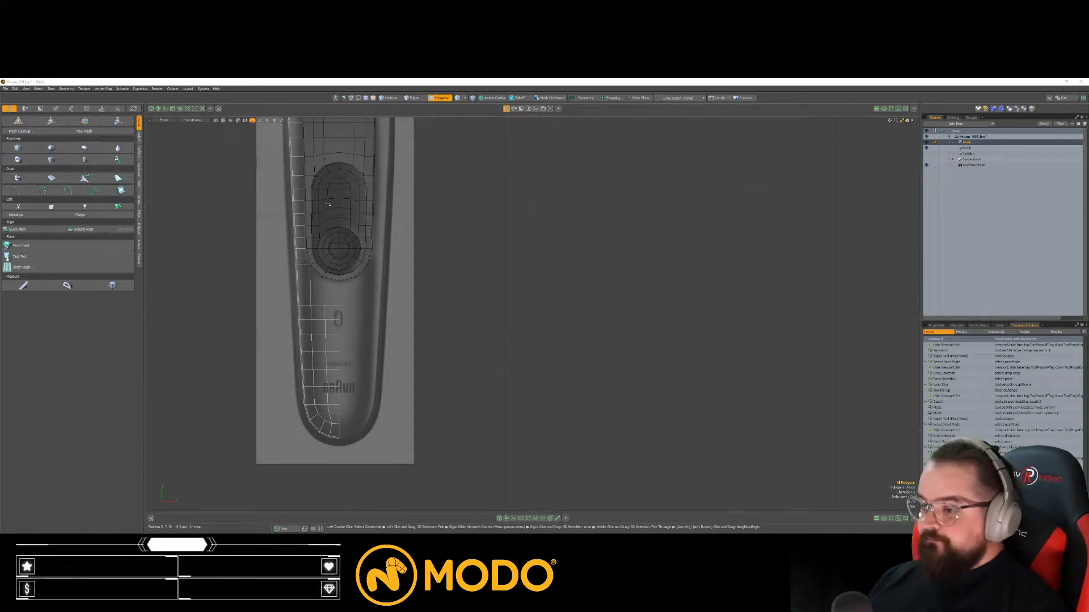
scroll(363, 375, "up", 3)
mouse_move(300, 268)
right_mouse_down()
mouse_move(475, 385)
mouse_move(396, 330)
right_mouse_up()
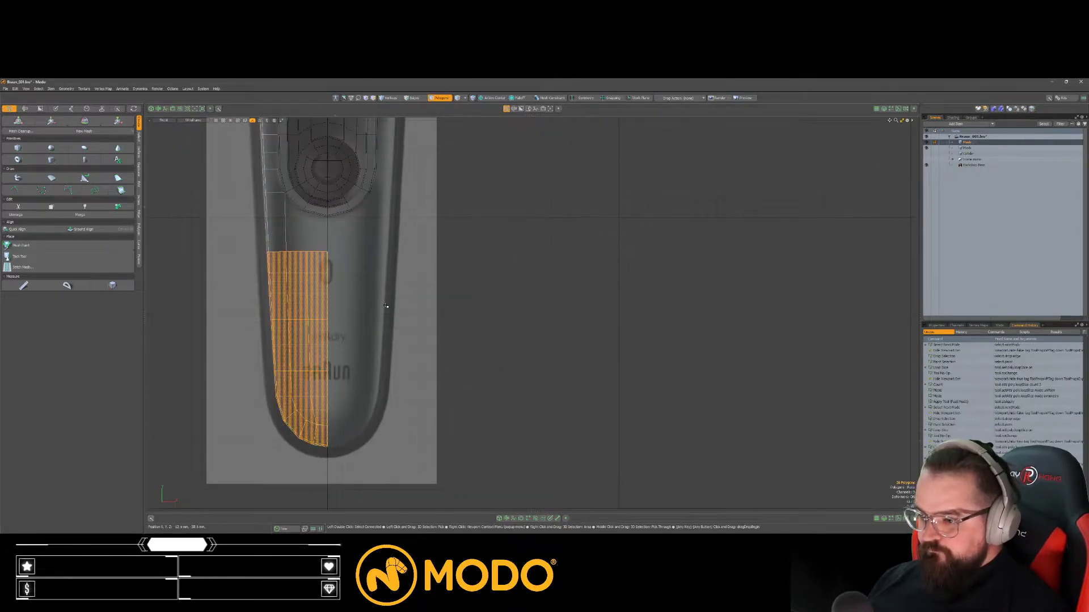
key("shift+v")
left_click(327, 293)
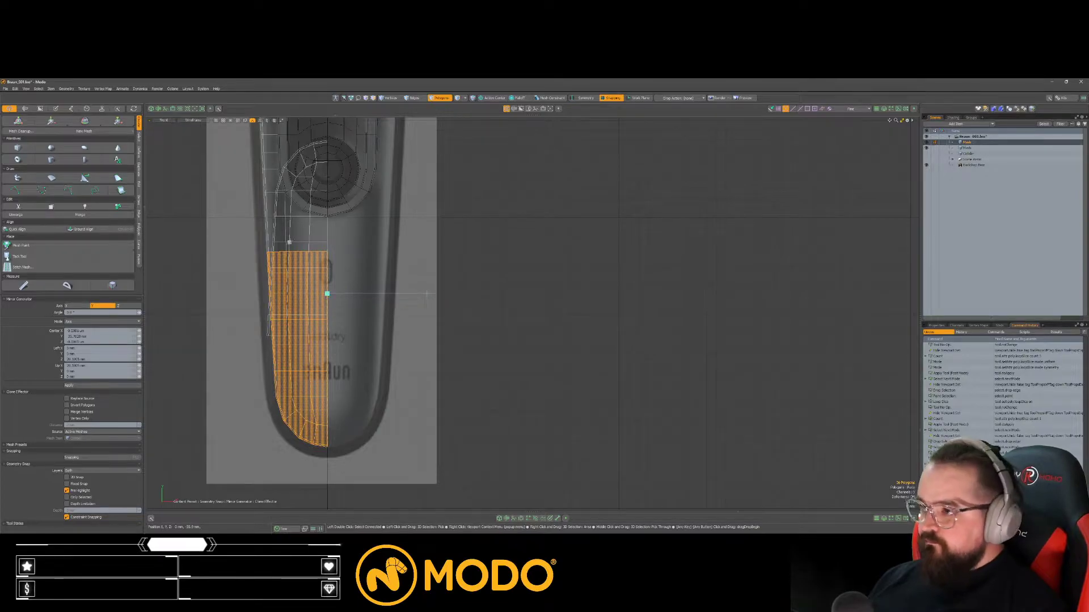
left_click(74, 306)
left_click_drag(356, 399, 353, 399, "alt")
key("space")
key("Escape")
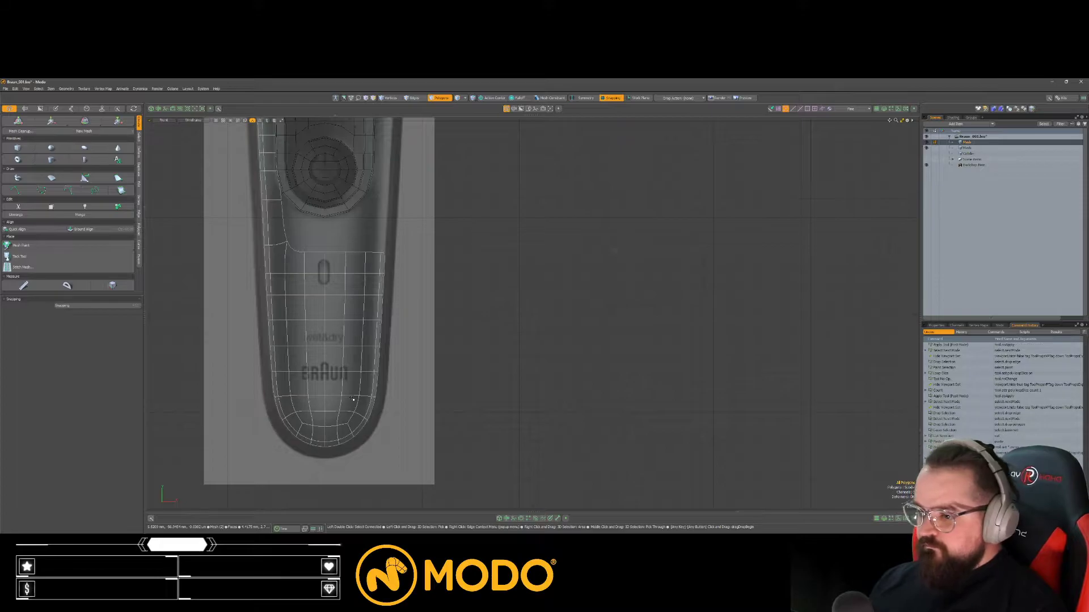
Step: Inset the polygons around the indicator slot with Bevel and scale the inset to the slot's width and height
scroll(322, 269, "up", 3)
left_click_drag(322, 269, 335, 297, "alt+shift")
scroll(305, 291, "up", 2)
key("b")
key("r")
scroll(294, 293, "up", 3)
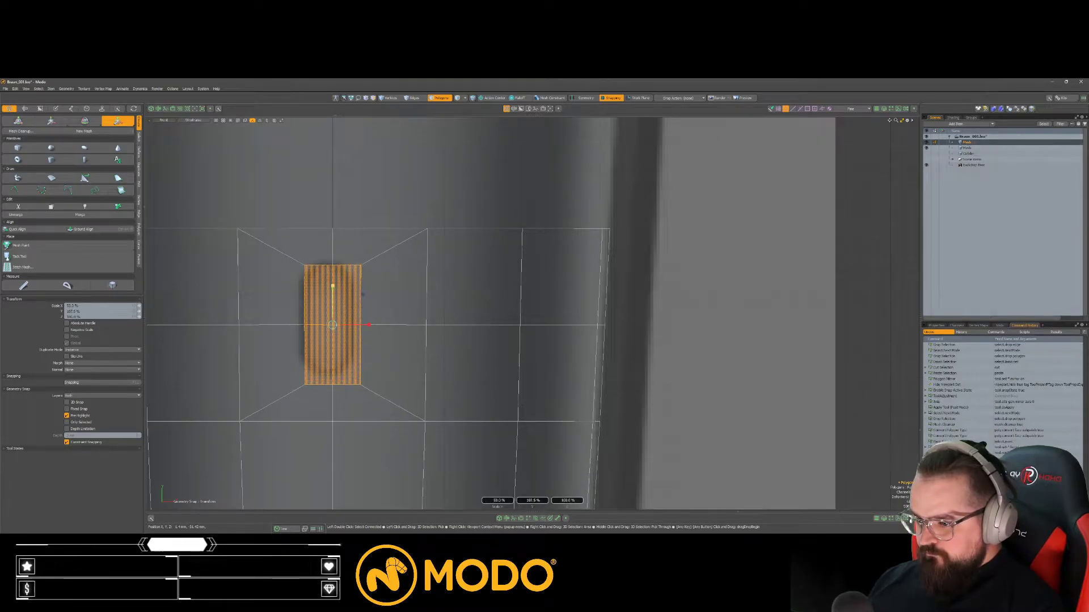
scroll(331, 336, "down", 4)
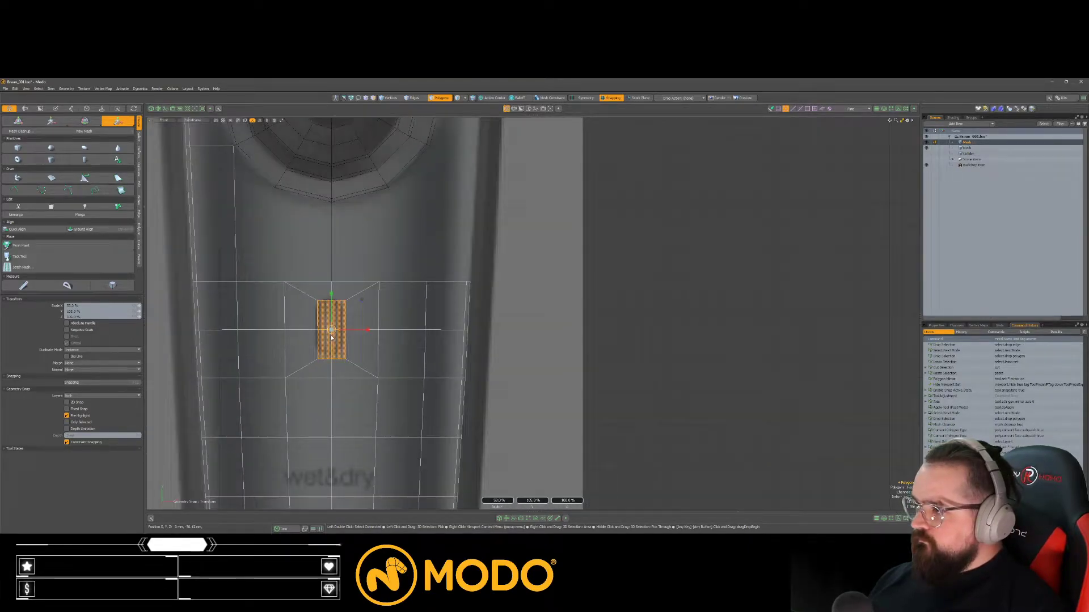
Step: Move the inset polygons vertically with snapping off so they line up with the indicator slot
scroll(332, 338, "up", 2)
key("w")
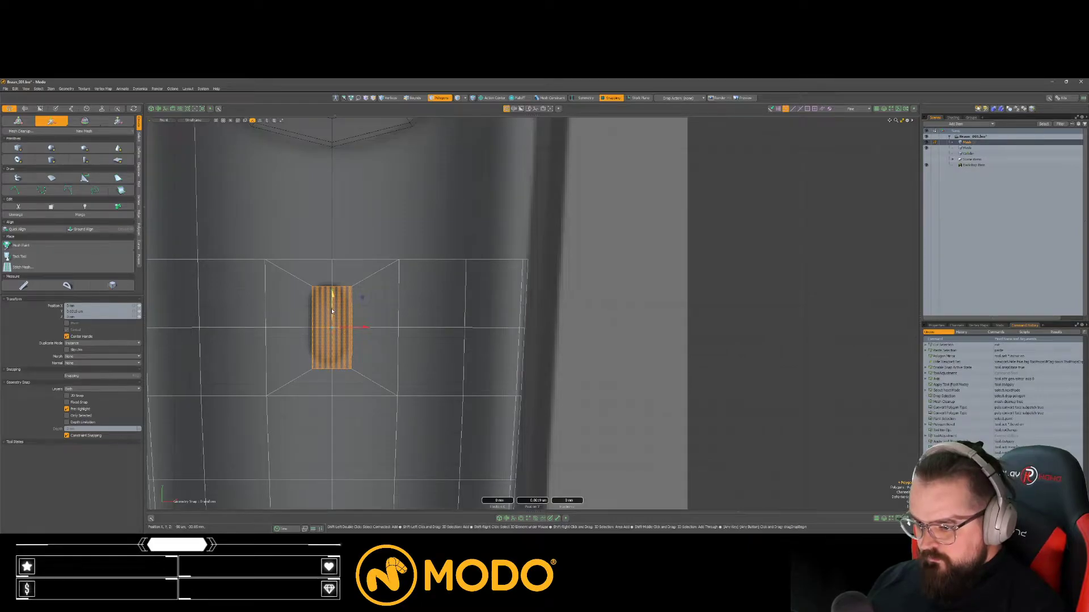
key("x")
left_click_drag(332, 312, 333, 306)
scroll(332, 306, "down", 7)
key("space")
left_click(497, 346)
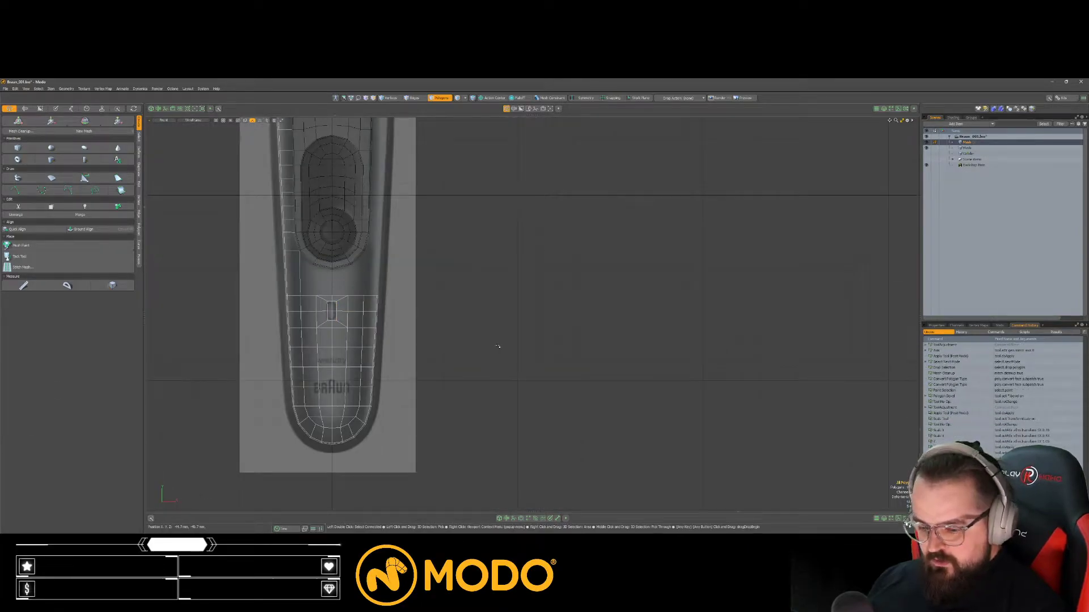
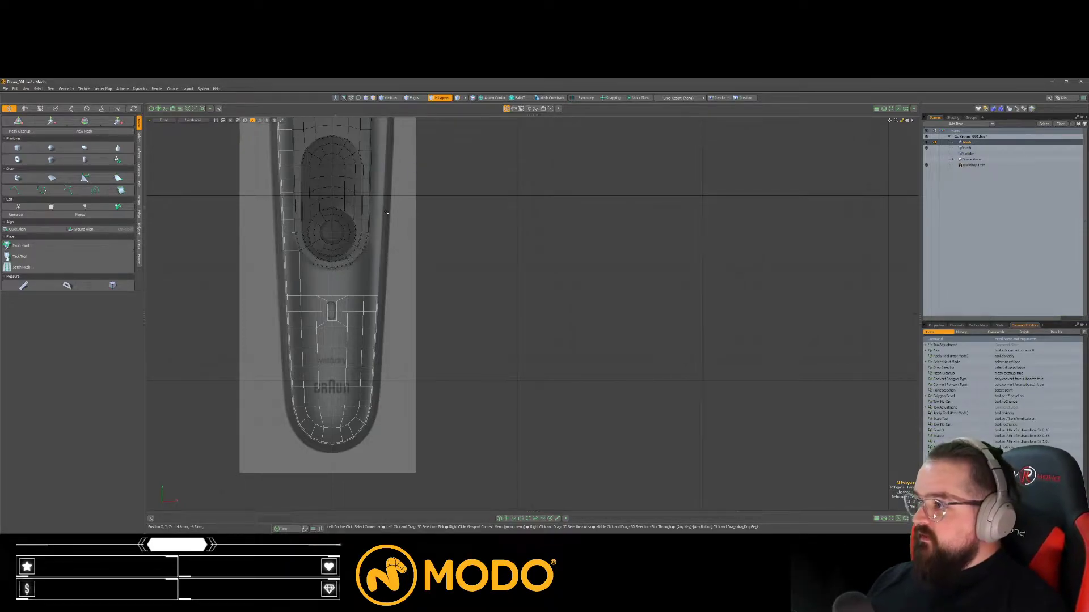
Step: Cut an edge loop through the polygon ring around the indicator slot
left_click_drag(326, 330, 374, 323, "ctrl+alt")
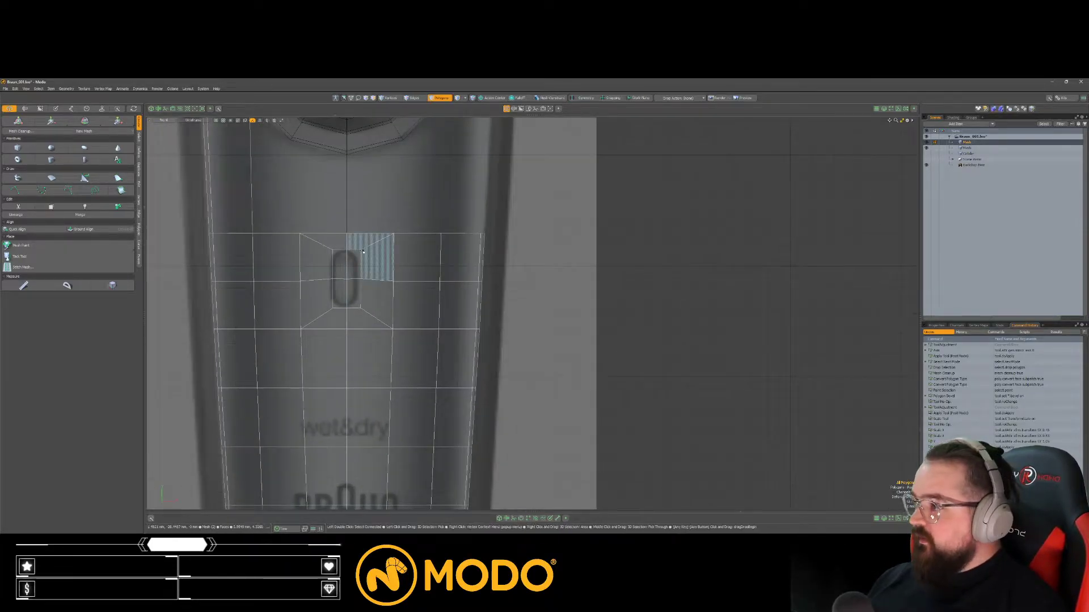
left_click_drag(329, 255, 353, 260, "ctrl+alt")
key("space")
key("space")
left_click(359, 237)
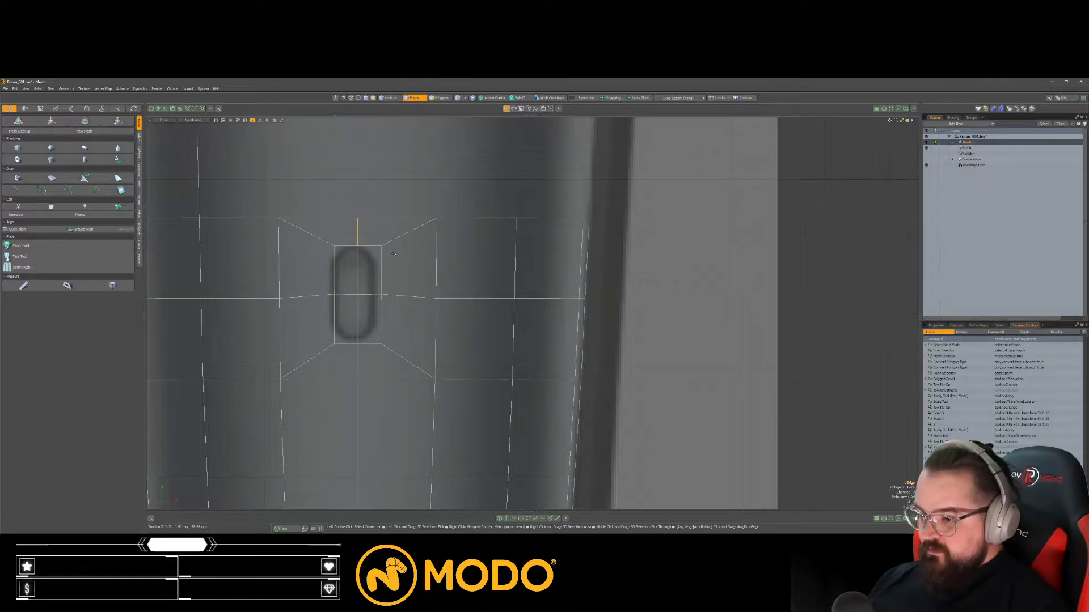
key("alt+c")
left_click(360, 254)
key("space")
Step: Delete the inner polygons covering the indicator slot to open a hole
key("space")
left_click_drag(347, 258, 357, 310)
key("Delete")
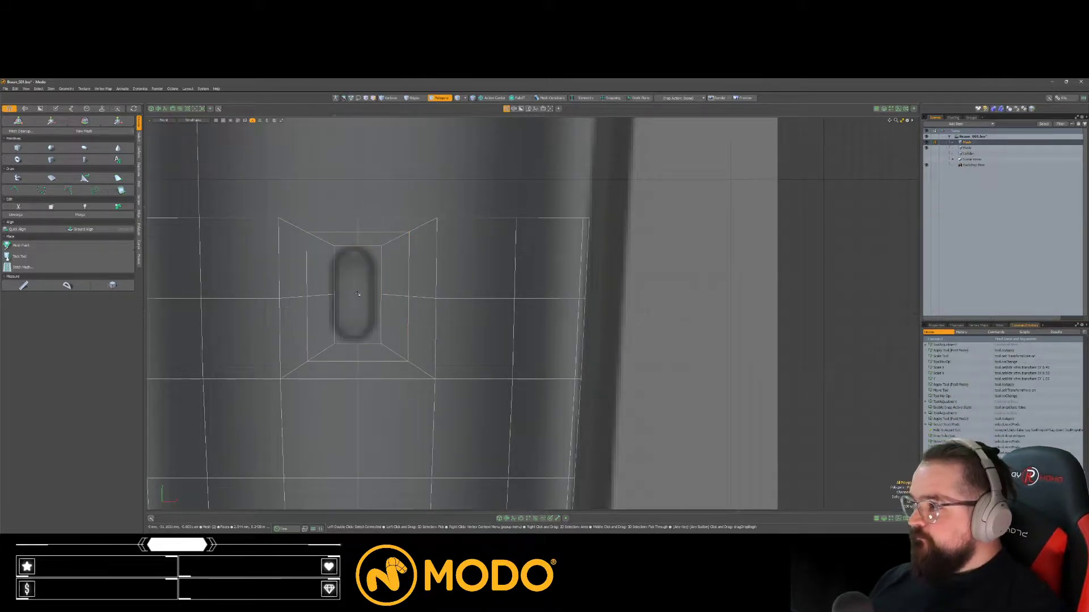
Step: Bevel the four diagonal corner edges around the slot hole and adjust the round level to follow the slot's rounded ends
key("space")
key("space")
left_click(322, 240)
left_click(395, 240, "shift")
left_click(394, 352, "shift")
left_click(322, 351, "shift")
key("b")
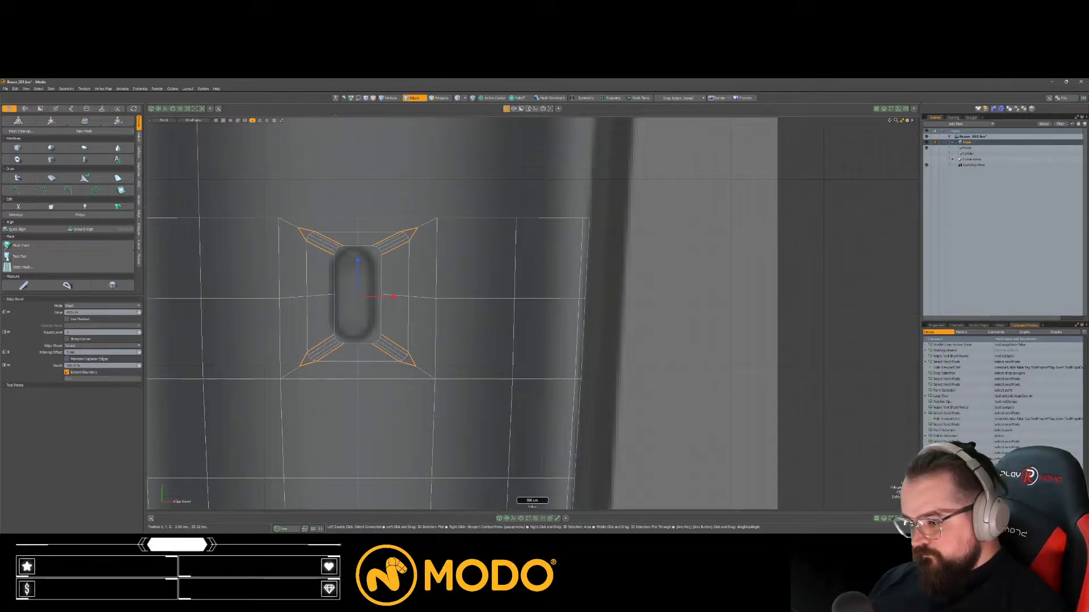
left_click(137, 334)
left_click(137, 334)
left_click_drag(310, 366, 280, 347, "alt+shift")
scroll(341, 319, "up", 3)
left_click_drag(357, 319, 377, 323)
key("space")
Step: Delete the mirrored half of the lower body polygons beyond the centre line
scroll(378, 325, "down", 5)
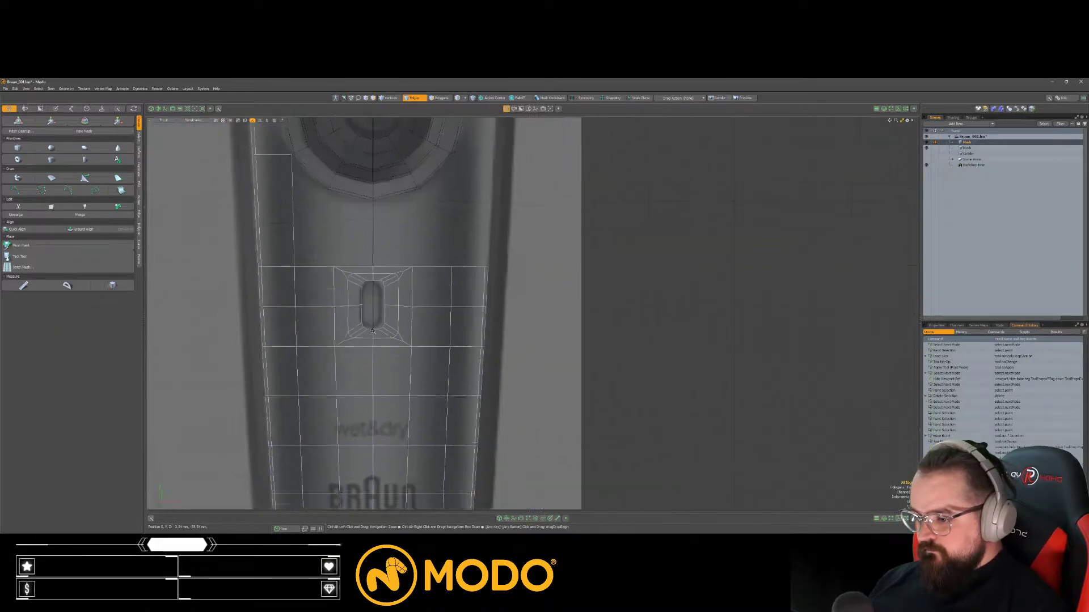
scroll(377, 325, "down", 3)
key("3")
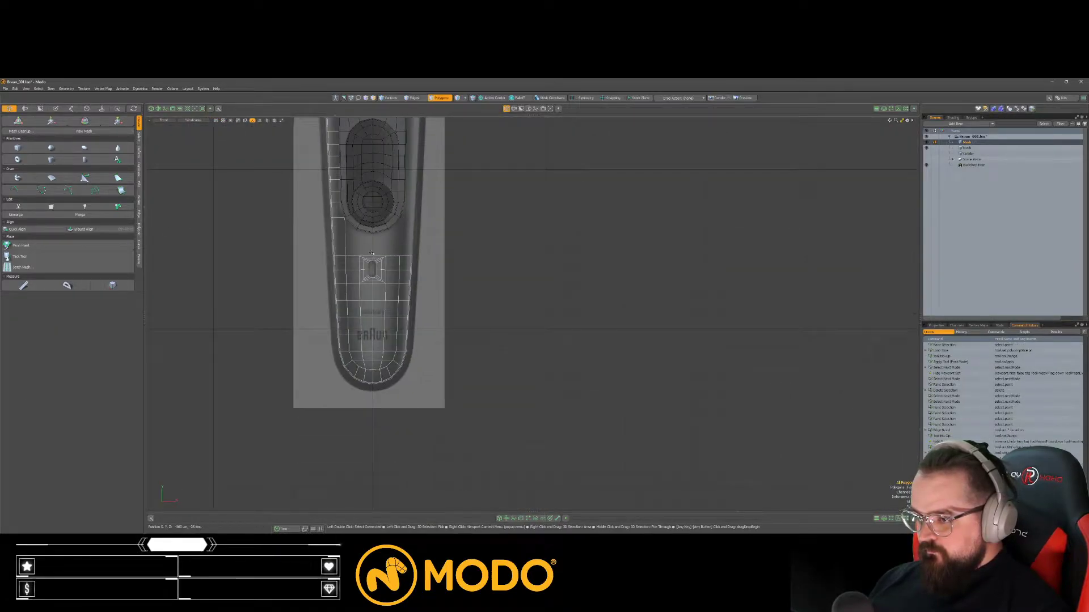
right_click_drag(373, 436, 373, 436)
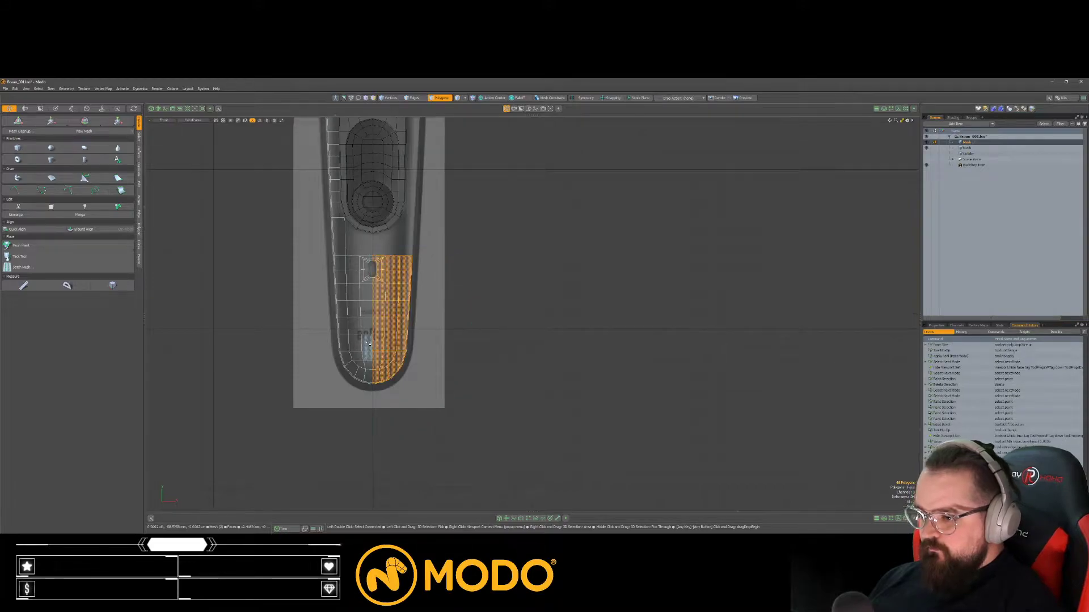
Step: Slice the lower body polygons horizontally from the slot hole's lower rounded corner out to the outer band
scroll(397, 317, "up", 6)
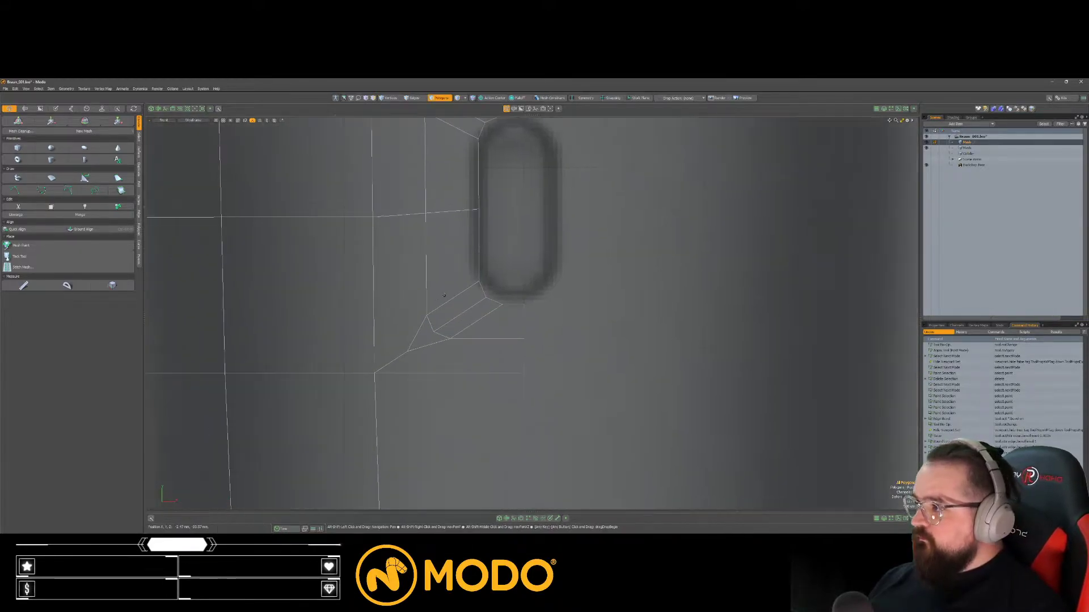
scroll(444, 295, "down", 2)
left_click_drag(451, 294, 418, 296, "alt+shift")
key("shift+c")
key("x")
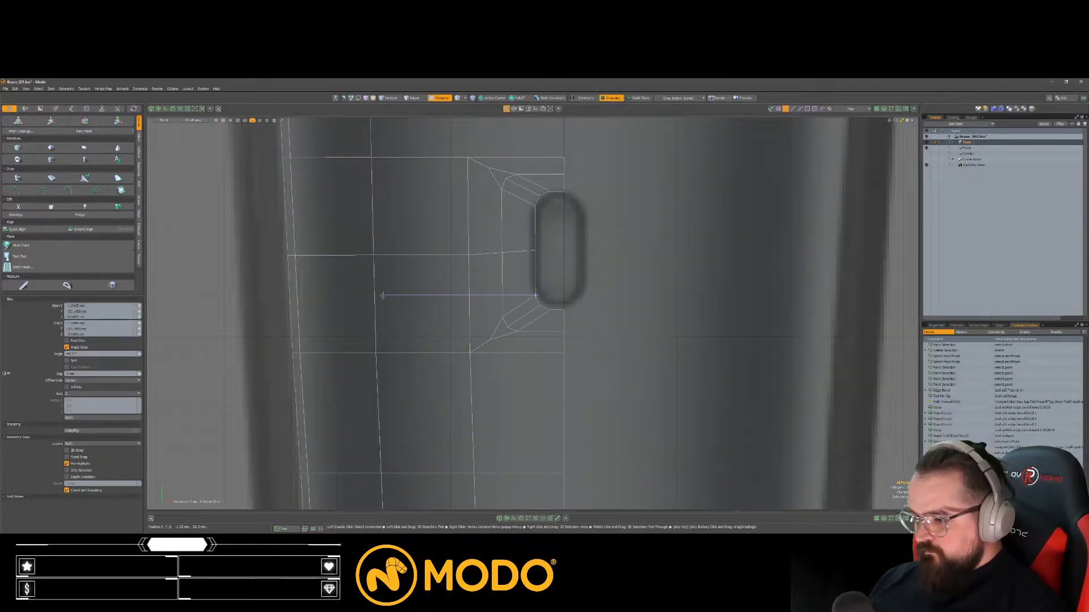
key("space")
Step: Connect the outer corner point below the slot to the middle bevel edge with Edge Slice
left_click_drag(535, 325, 486, 312, "alt+shift")
scroll(489, 309, "up", 2)
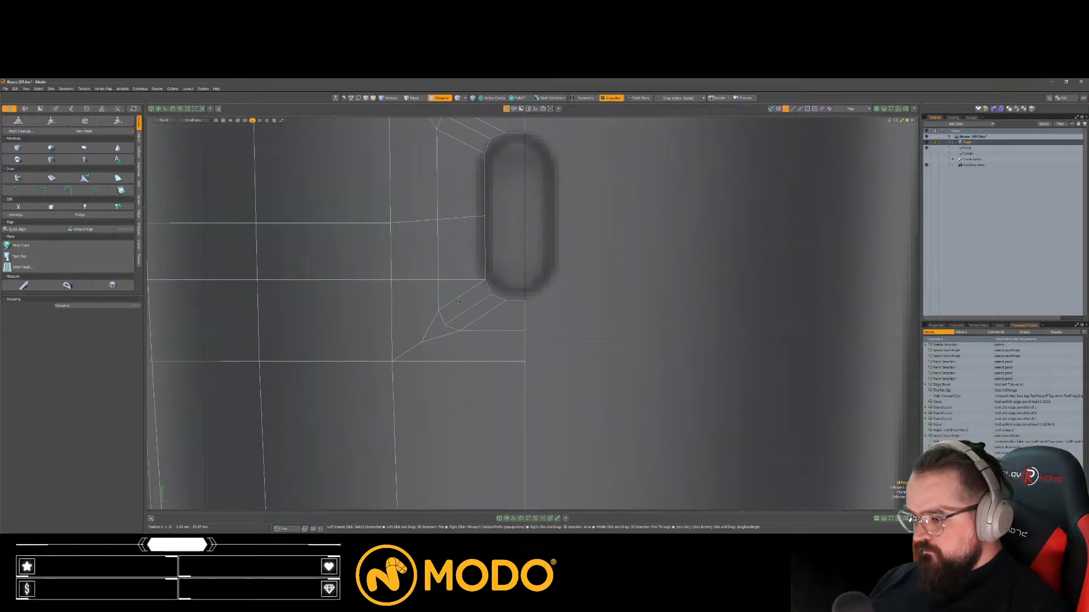
key("space")
key("space")
left_click(455, 300)
key("c")
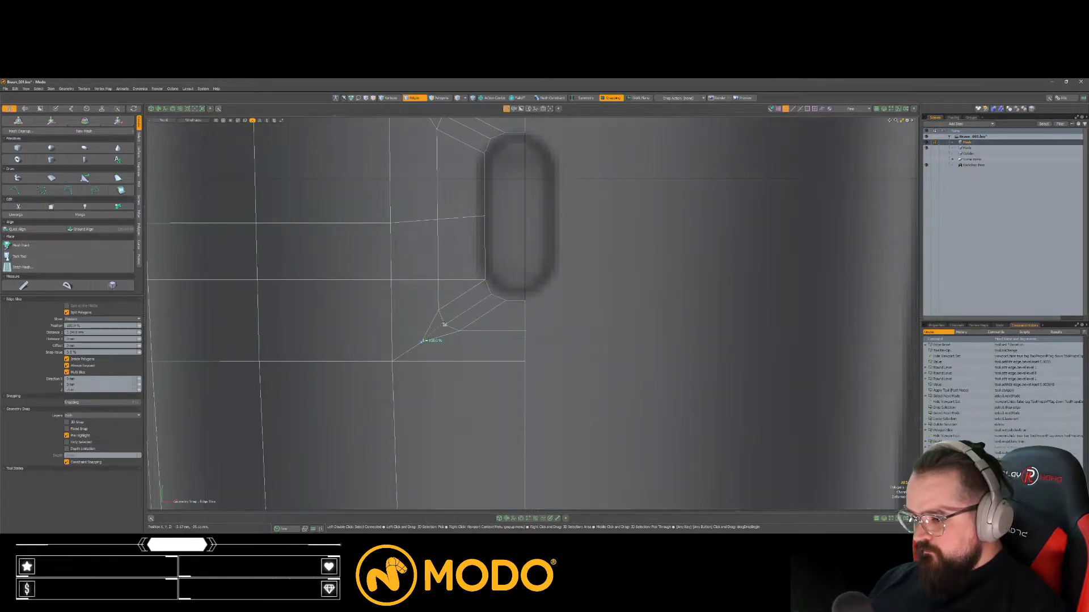
key("space")
Step: Delete the outer bevel edge and its connecting edge at the slot's lower corner
left_click(452, 301)
left_click(430, 326, "shift")
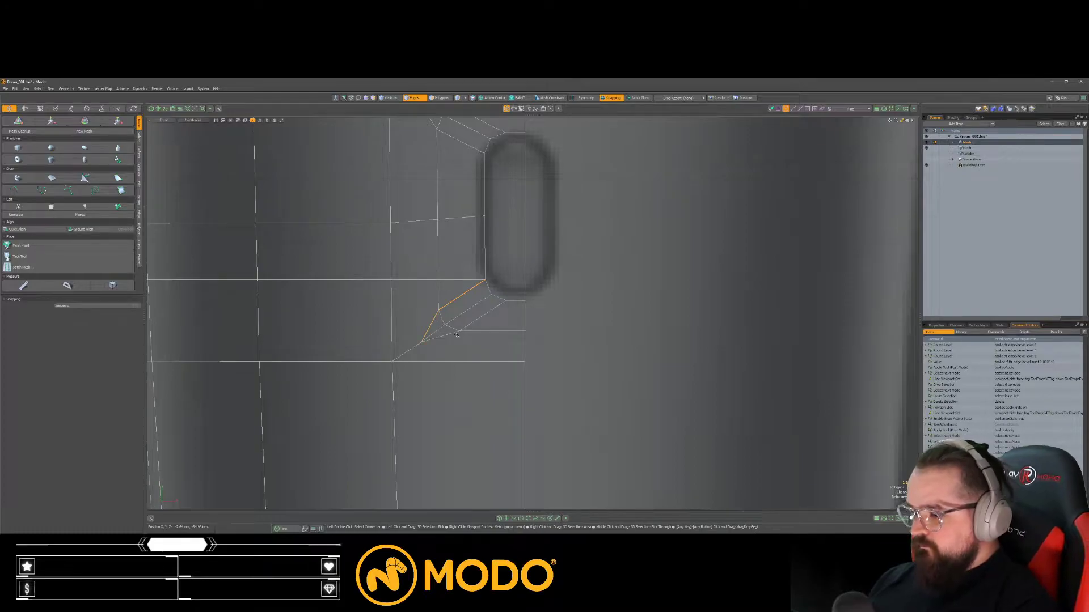
key("Delete")
left_click_drag(478, 339, 468, 302, "alt+shift")
key("space")
left_click(467, 302)
key("Escape")
key("space")
key("space")
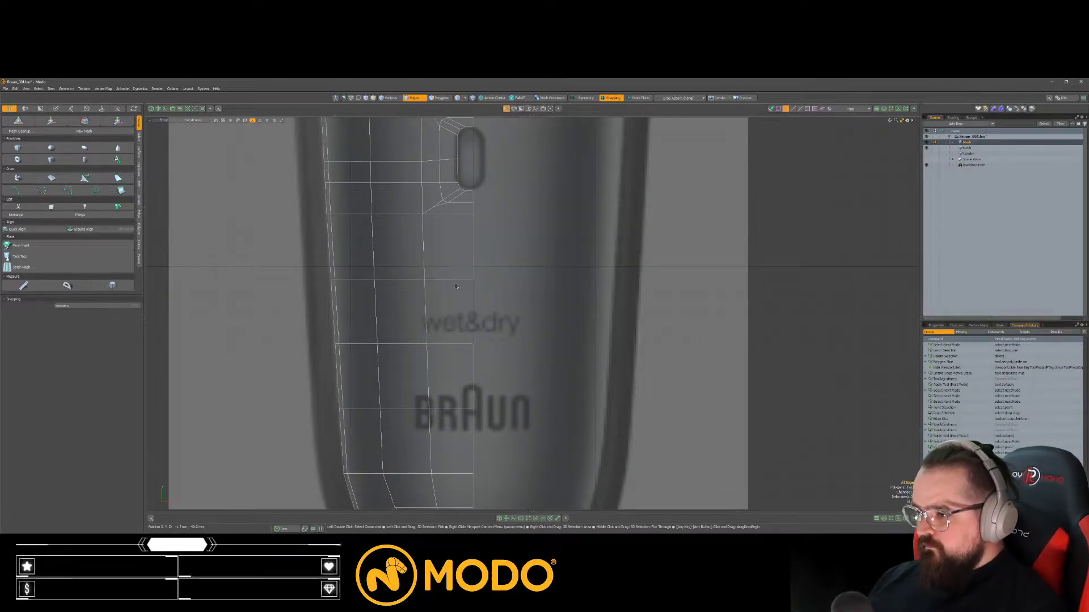
left_click(465, 279)
scroll(507, 254, "up", 2)
key("Escape")
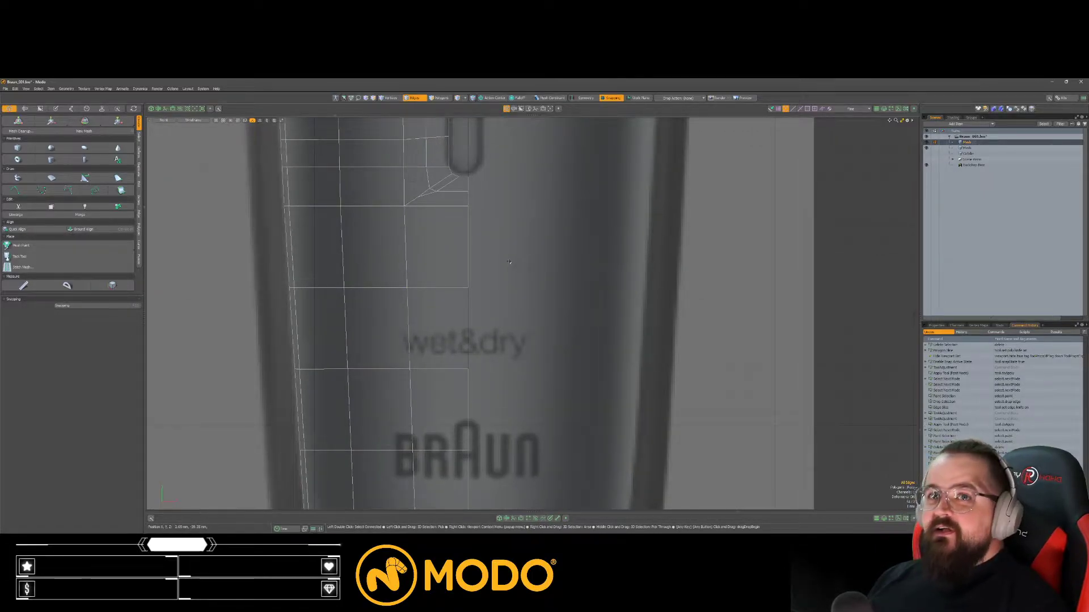
Step: Cut an edge from the slot's bottom corner point down to the next crosswise edge with Edge Slice
scroll(452, 157, "up", 2)
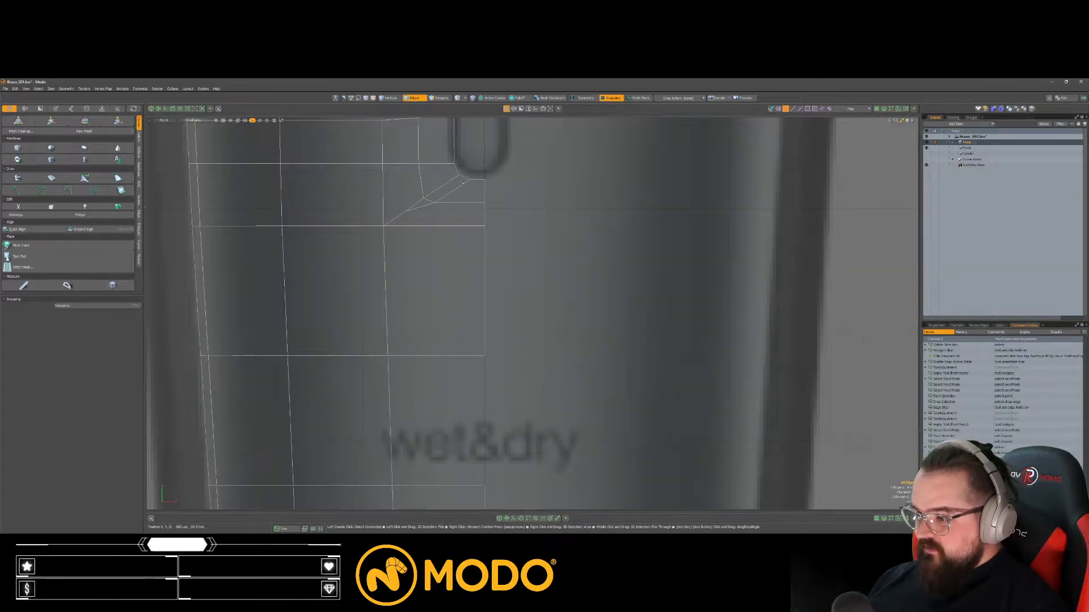
key("c")
left_click(469, 179)
left_click(447, 225)
key("space")
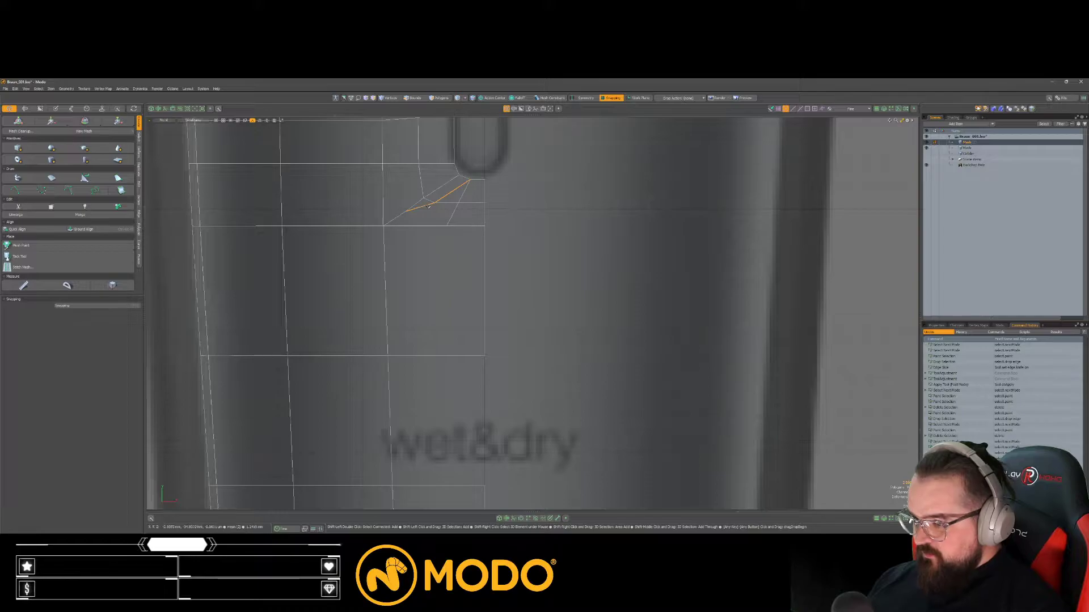
Step: Remove the redundant diagonal edges at the slot's lower corner and reposition the remaining corner vertex
key("space")
key("space")
left_click(424, 199)
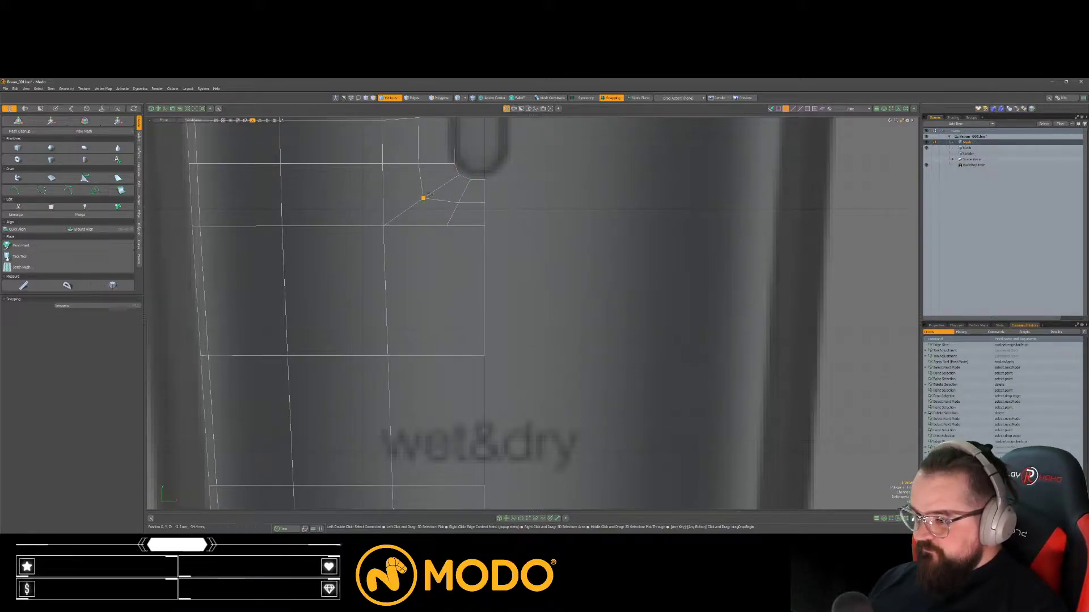
key("s")
key("space")
left_click(499, 211)
left_click_drag(499, 211, 431, 220, "ctrl+alt")
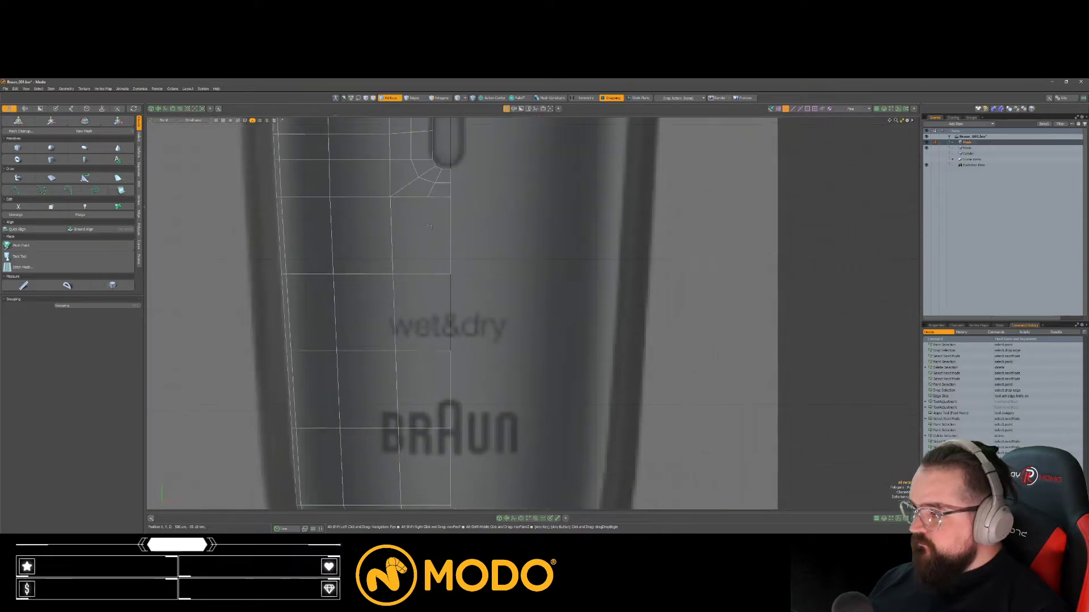
Step: Extend the new cut down through the next polygon row and slide that edge slightly away from the centre line
key("alt+c")
left_click(428, 195)
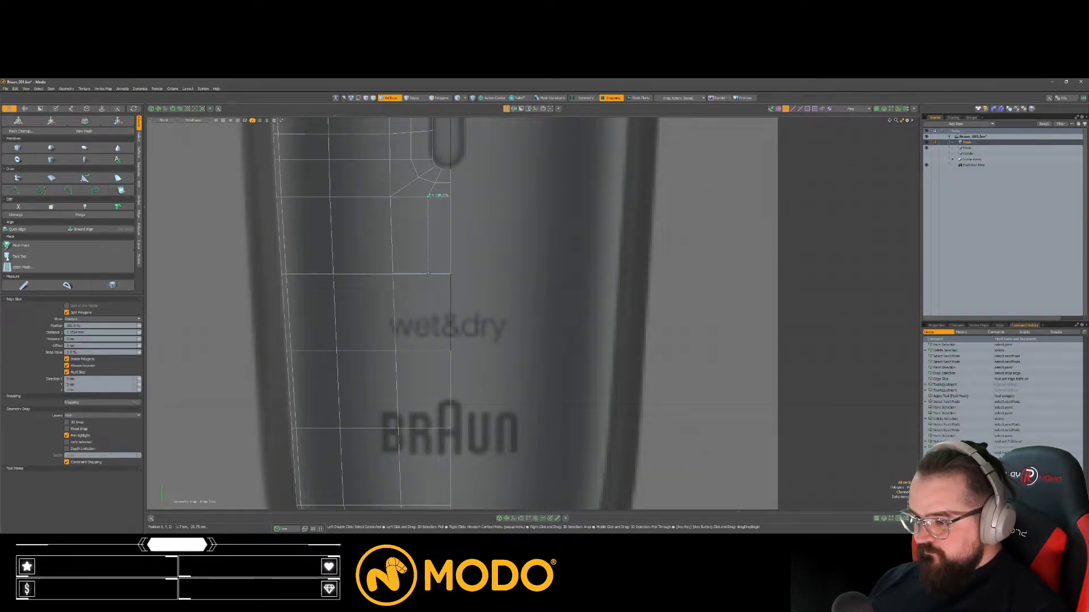
key("space")
key("space")
left_click(427, 237)
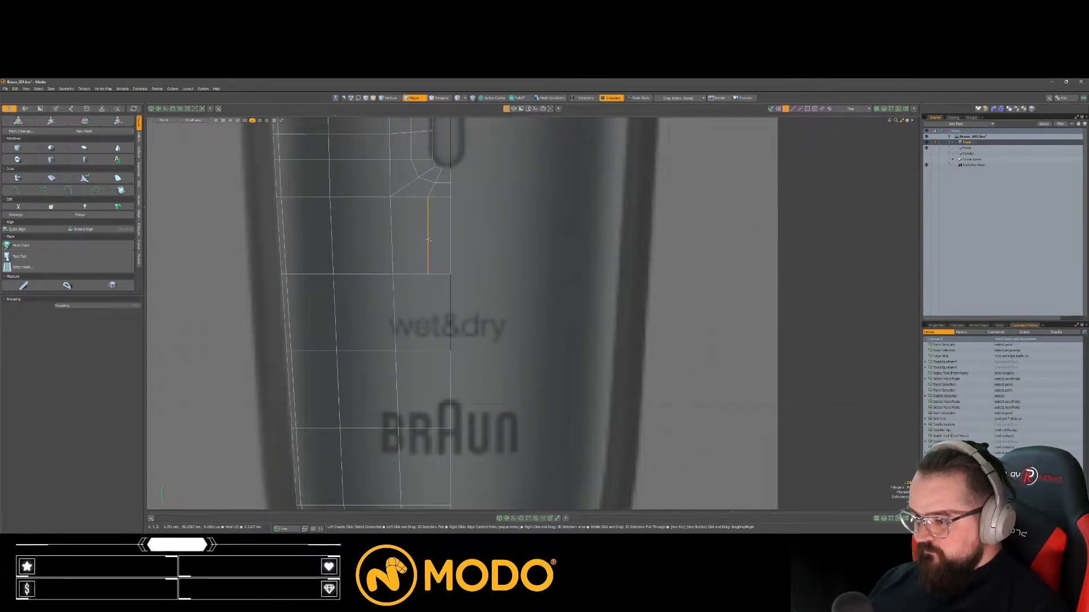
key("alt+s")
left_click_drag(484, 318, 482, 319)
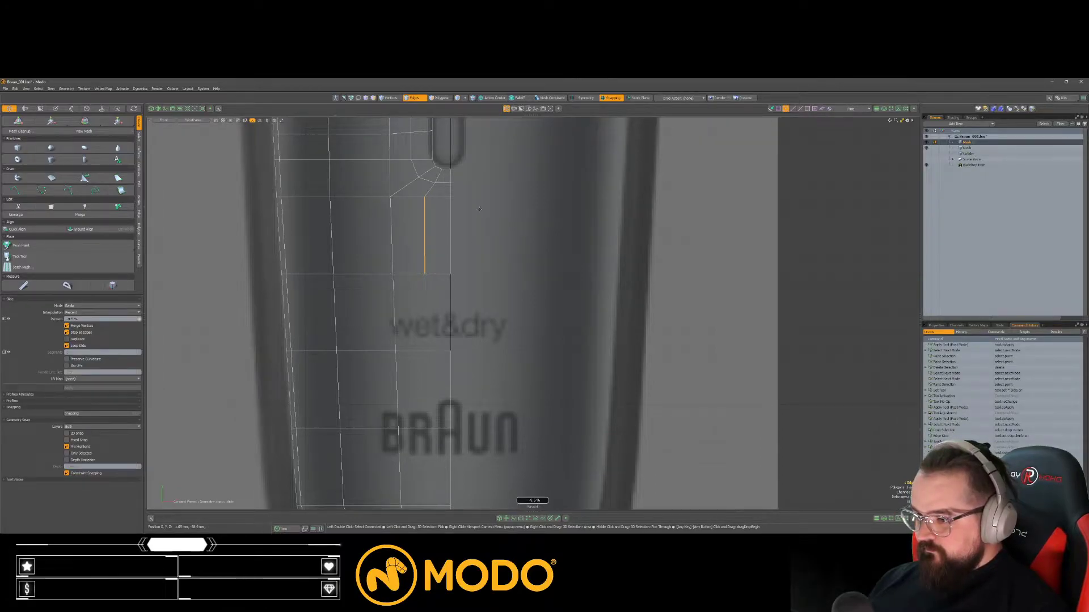
Step: Nudge the vertex at the slot's lower rounded corner slightly toward the centre line
key("space")
left_click(476, 208)
key("1")
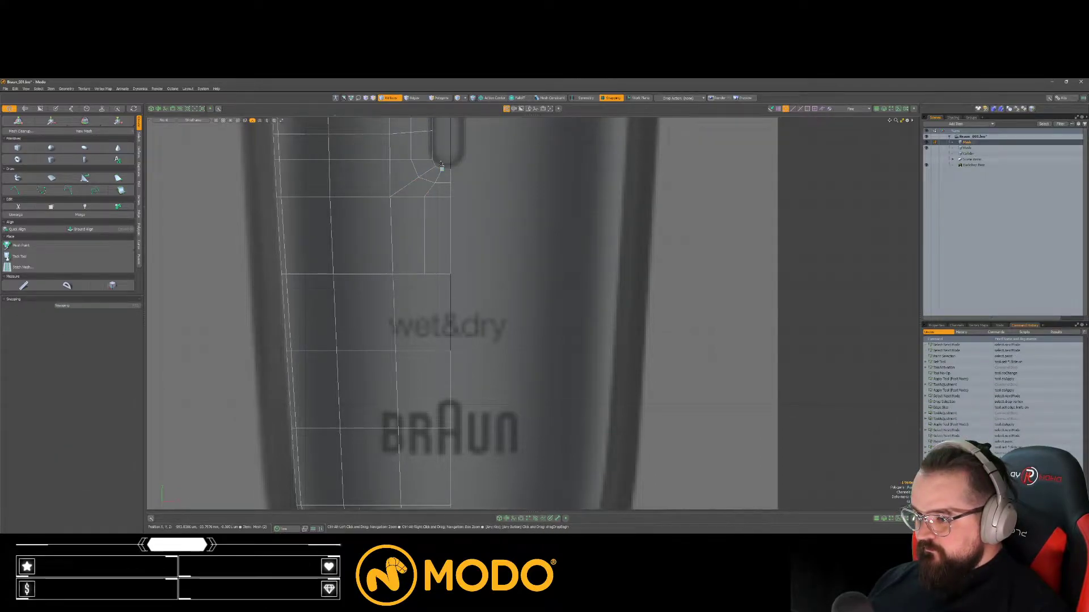
scroll(441, 165, "up", 5)
key("w")
left_click_drag(475, 177, 480, 176)
key("space")
left_click(464, 276)
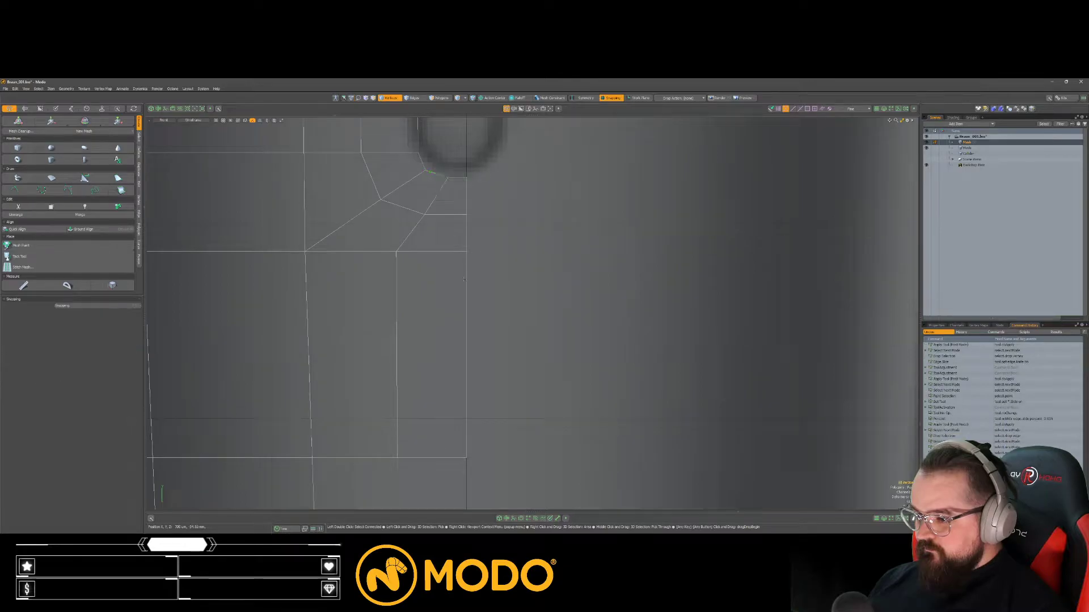
Step: Delete the column of body polygons directly beside the polygons that surround the indicator slot
scroll(465, 277, "down", 5)
key("3")
left_click_drag(391, 326, 423, 311)
left_click_drag(366, 243, 347, 297)
key("Delete")
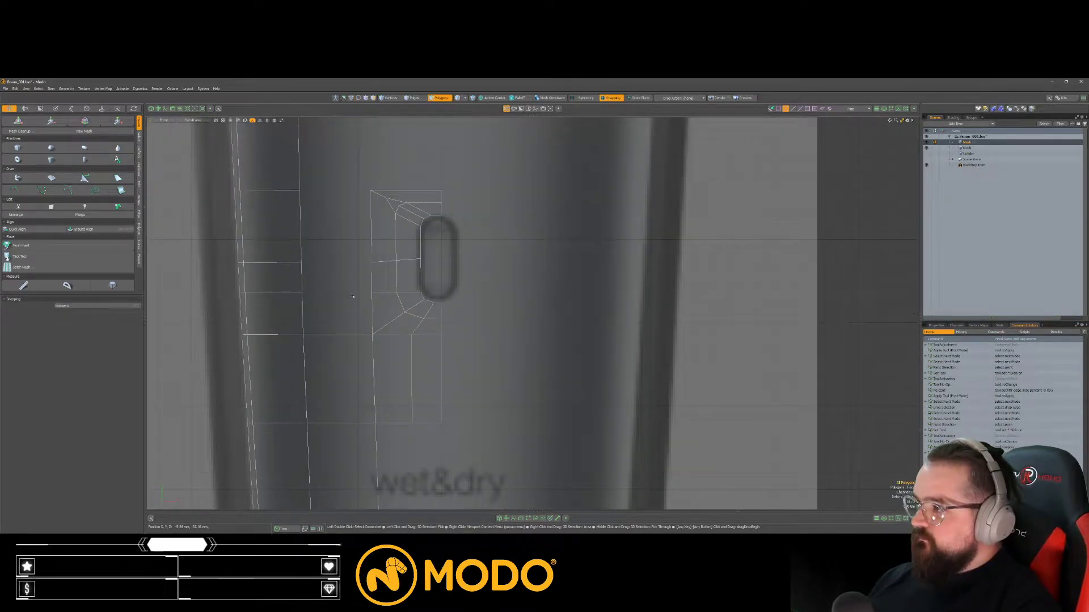
Step: Flatten the crosswise edges beside the slot's middle with Scale so they run level at the slot's mid-height
key("2")
left_click(422, 261)
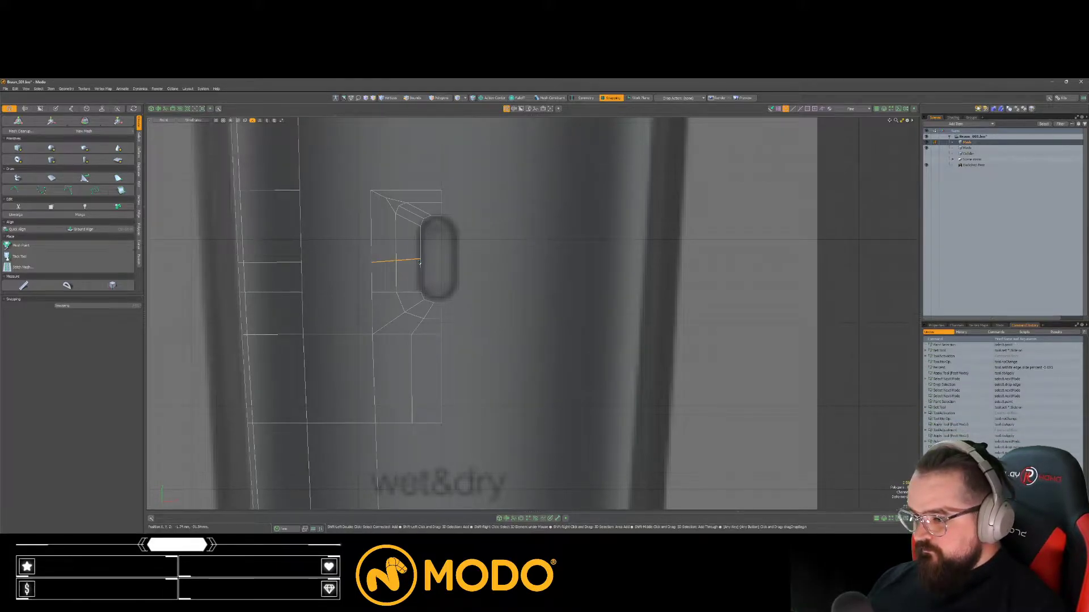
key("r")
left_click(421, 259)
left_click_drag(420, 223, 420, 259)
key("space")
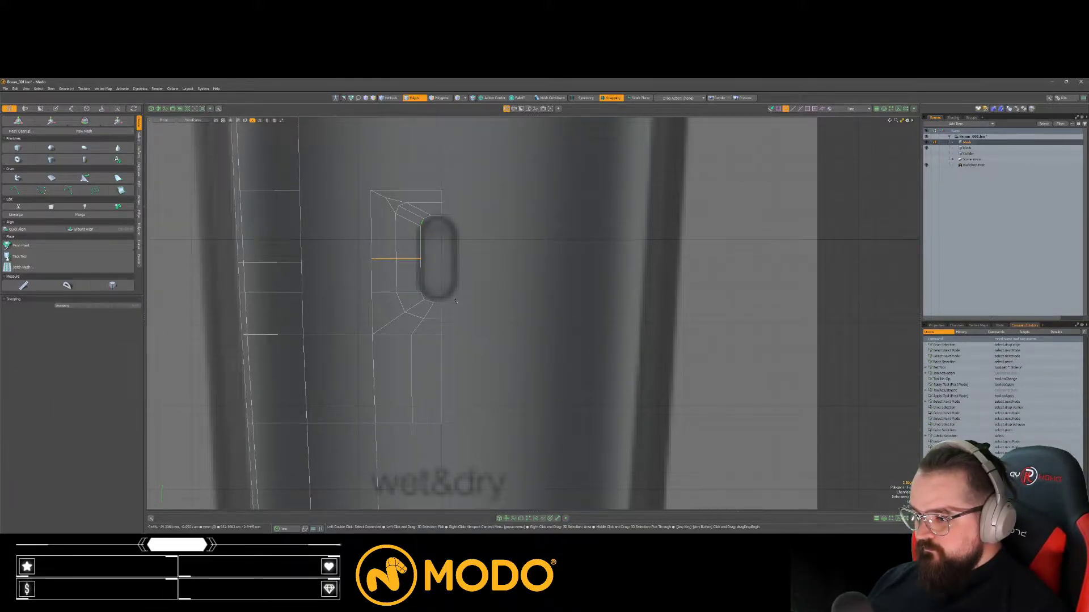
key("alt+s")
key("space")
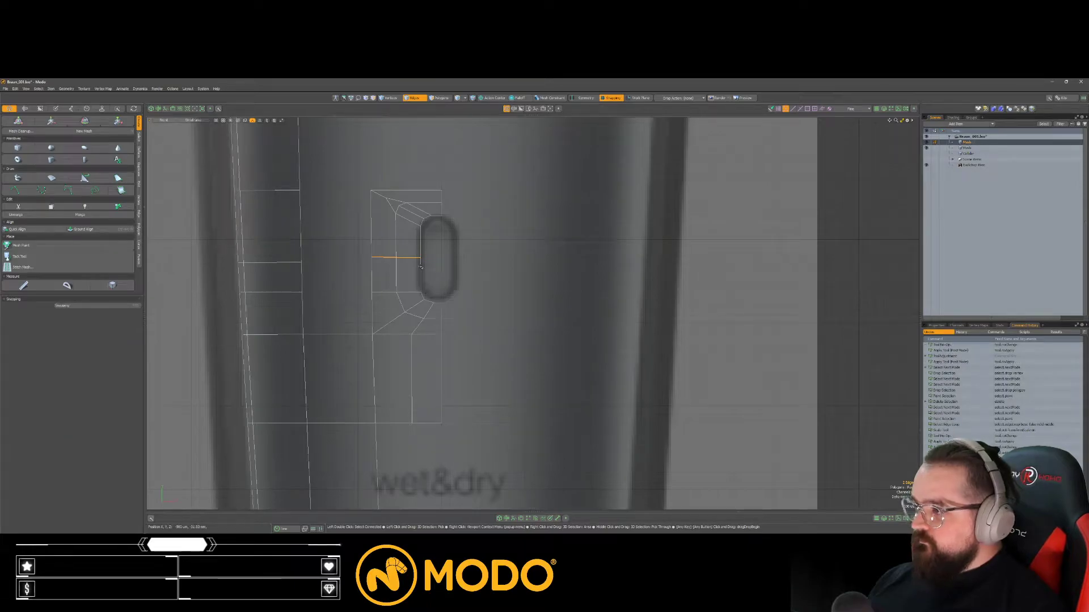
key("r")
key("space")
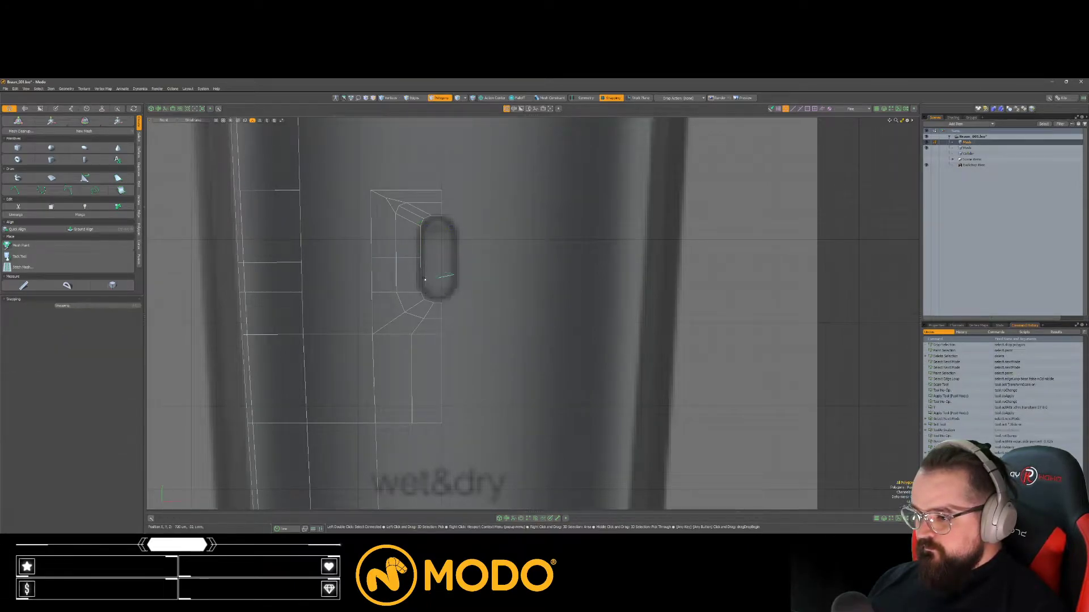
Step: Delete the polygons surrounding the slot's upper half, above the levelled mid-height edges
key("space")
right_click_drag(340, 185, 475, 227)
key("Delete")
right_click_drag(437, 194, 544, 304)
left_click(443, 286)
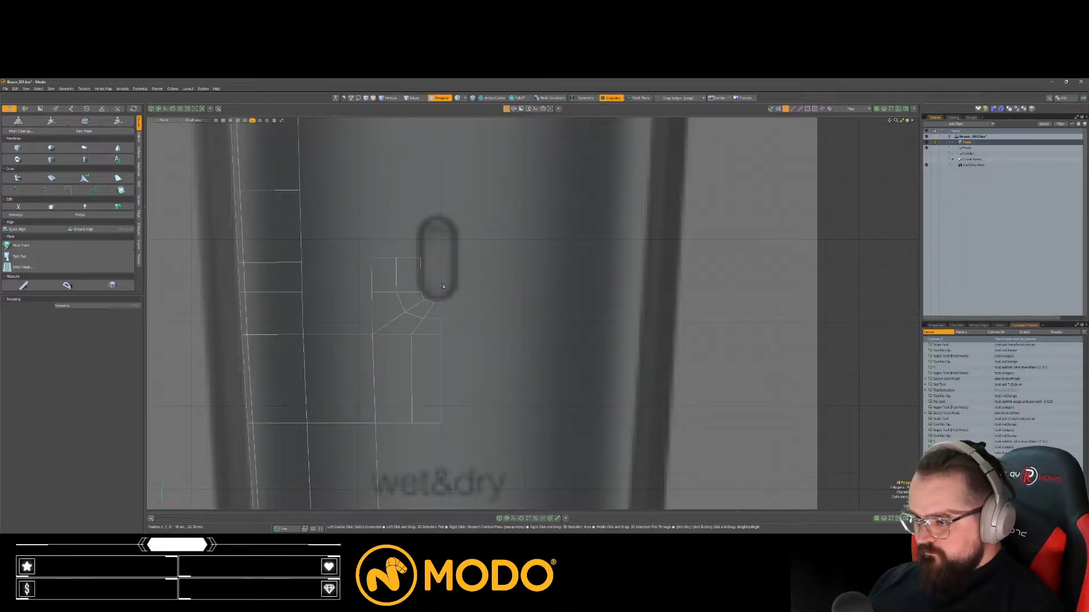
Step: Mirror the polygons around the slot's lower half vertically about the mid-height edge to rebuild the upper half
double_click(410, 278)
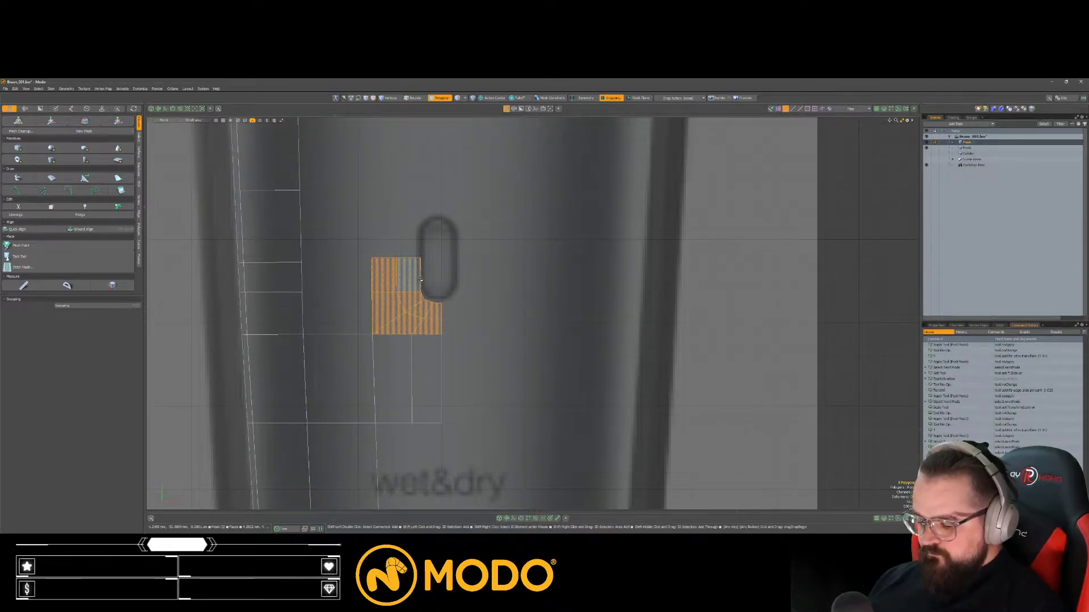
key("shift+v")
left_click(420, 258)
left_click(101, 306)
key("space")
left_click(440, 272)
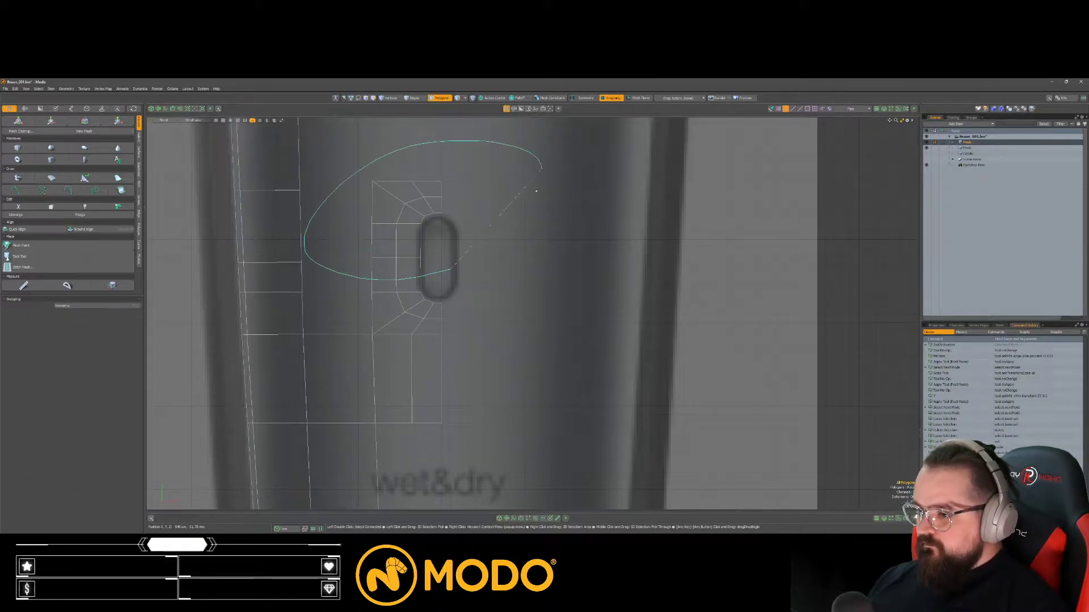
Step: Select the mirrored upper polygons and try scaling them about the slot's mid-height corner
right_click_drag(538, 187, 536, 190)
key("r")
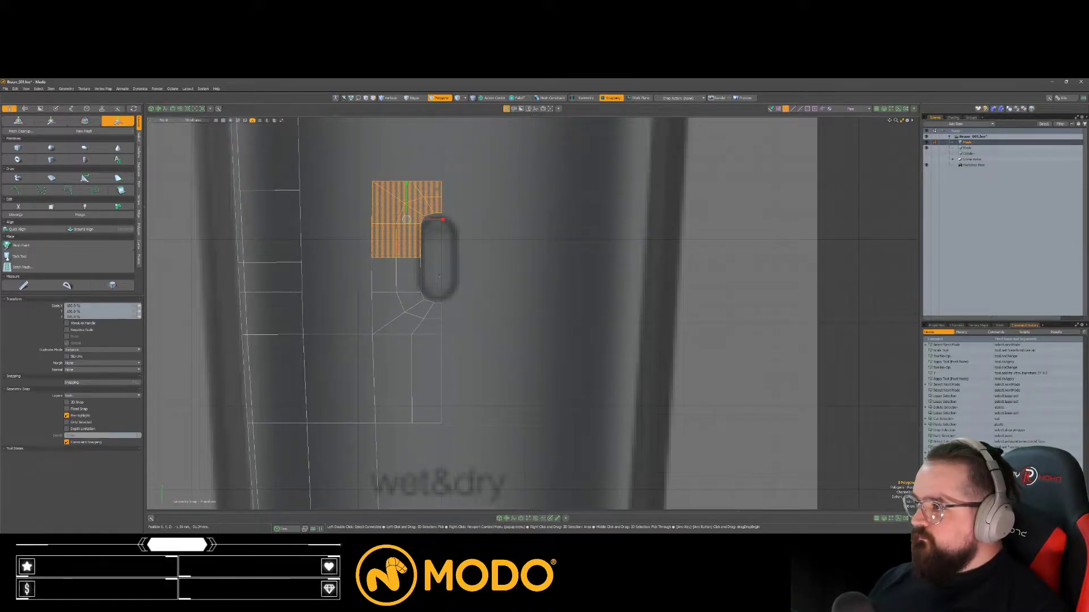
key("space")
key("space")
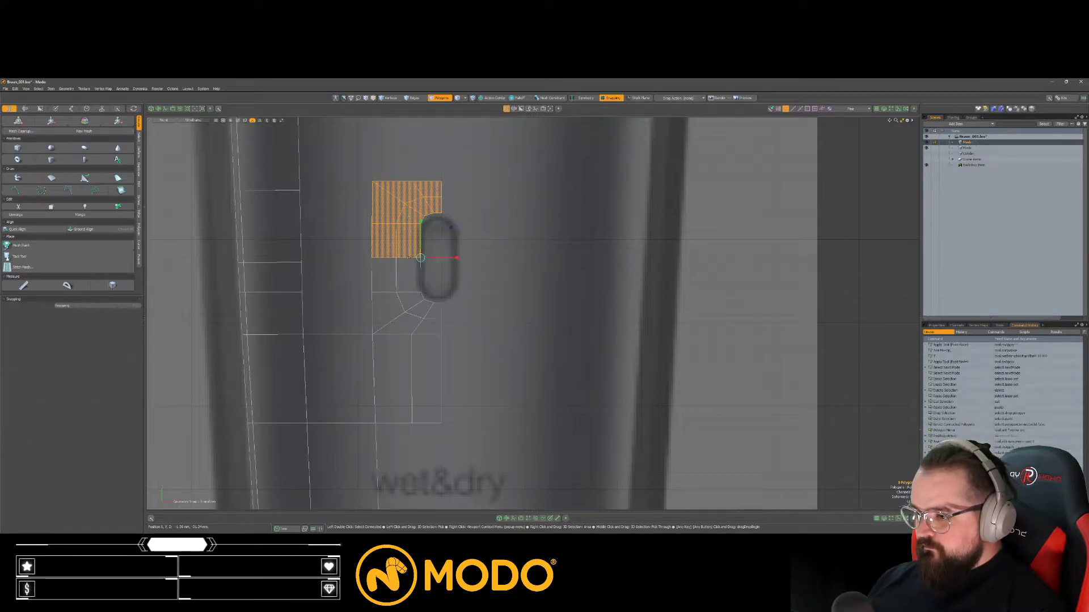
Step: Remove the mid-height edges where the mirrored upper half meets the lower half beside the slot
mouse_move(454, 268)
right_mouse_down()
mouse_move(365, 282)
mouse_move(471, 251)
right_mouse_up()
key("Delete")
key("ctrl+z")
key("space")
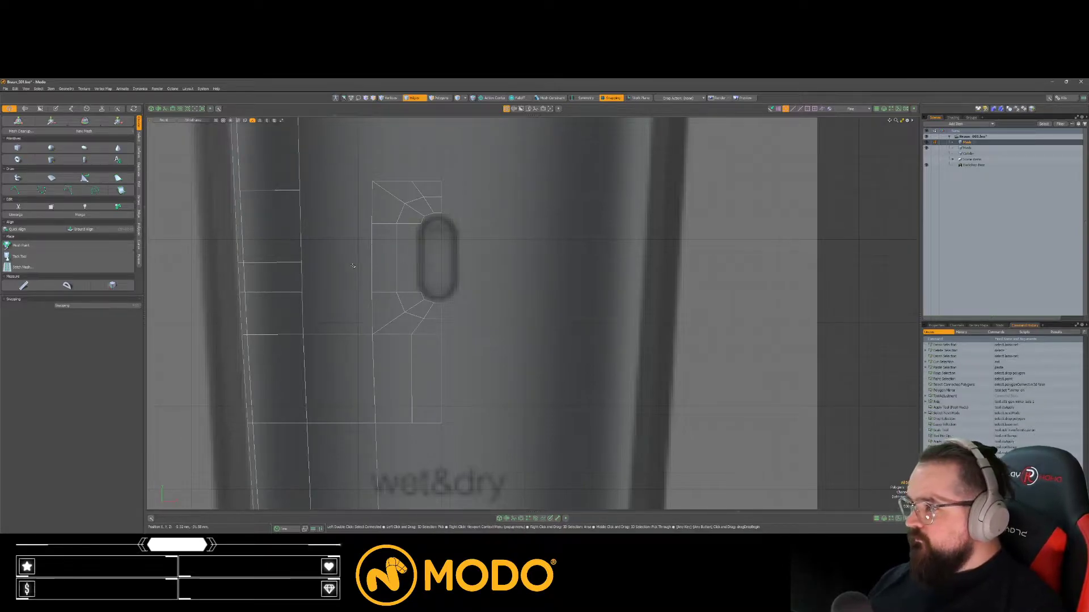
Step: Move the polygon group above the slot straight down so its inner edge fits the slot's upper end in the reference image
mouse_move(398, 164)
right_mouse_down()
mouse_move(358, 248)
mouse_move(528, 141)
right_mouse_up()
scroll(406, 187, "up", 5)
key("w")
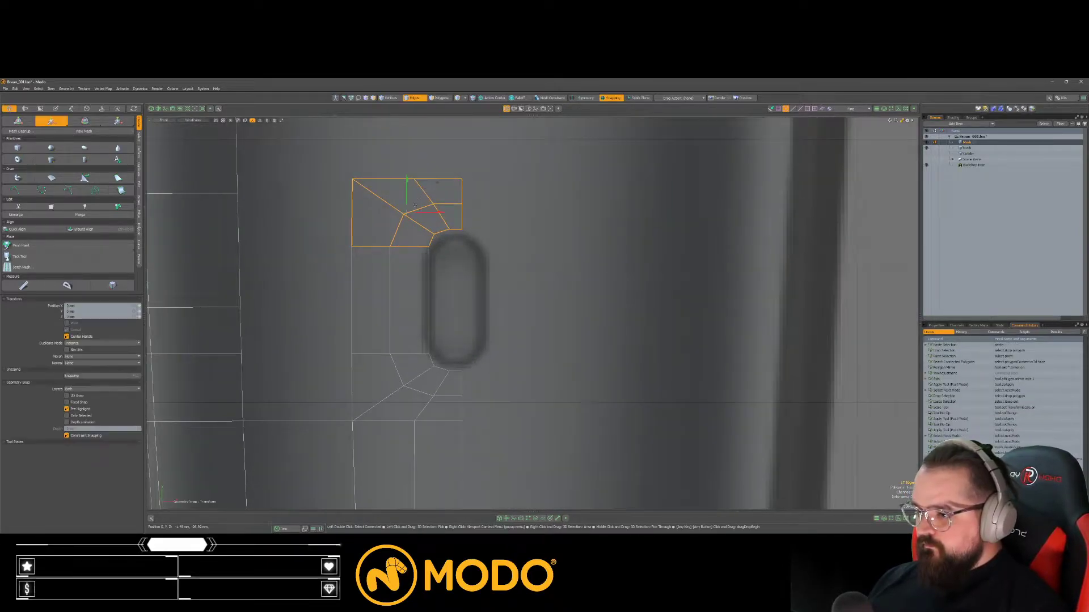
left_click_drag(406, 199, 405, 224)
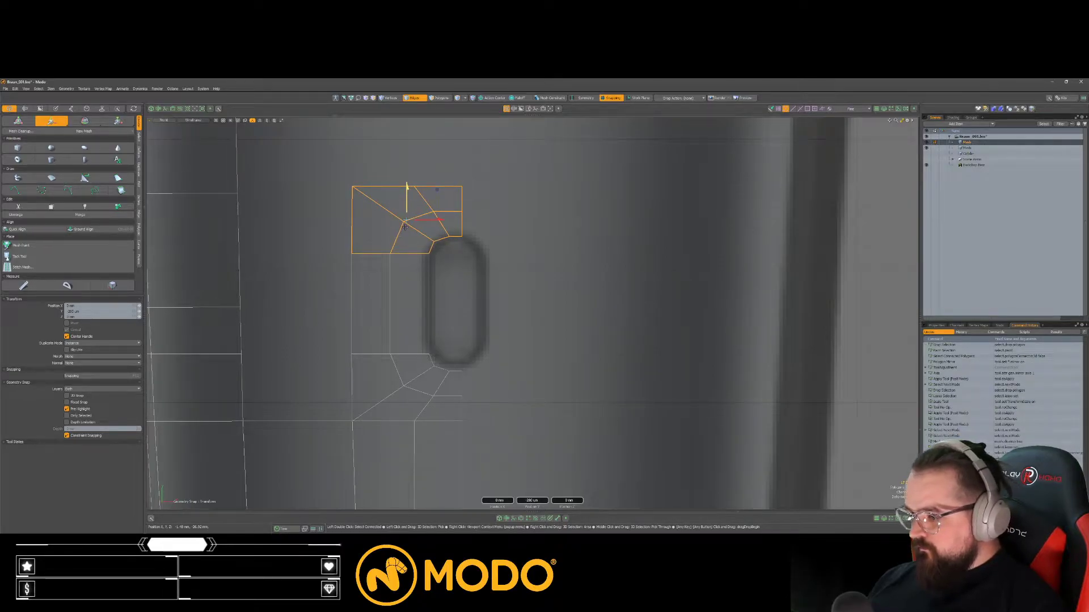
key("space")
key("space")
key("space")
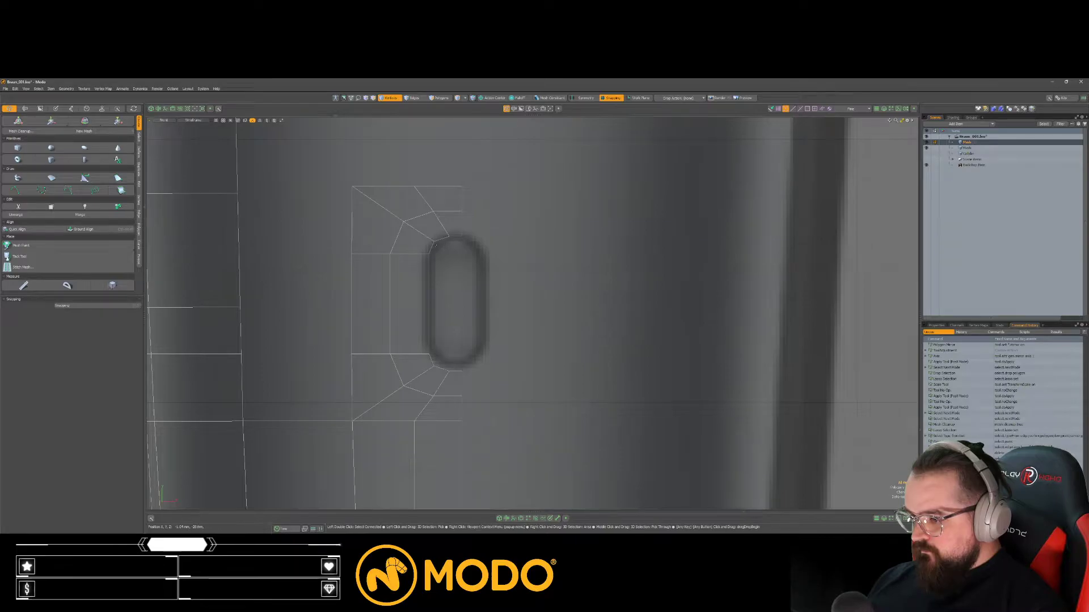
Step: Slide the short edges at the slot's upper and lower ends to match the slot outline in the reference image
key("space")
left_click(456, 239)
key("s")
left_click_drag(456, 238, 458, 254)
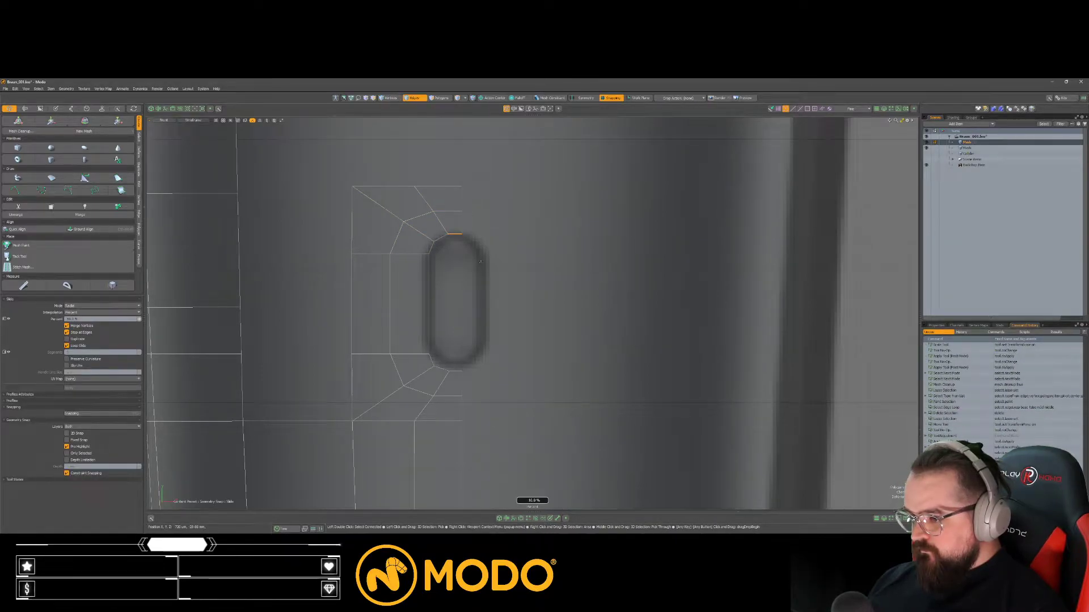
key("space")
left_click(457, 371)
key("s")
left_click_drag(463, 369, 483, 364)
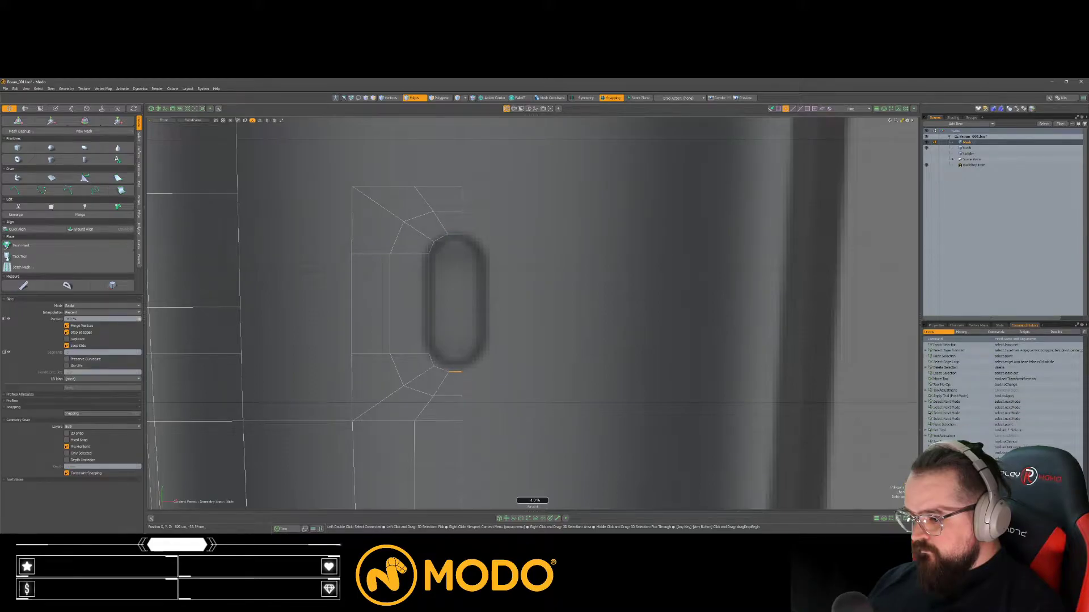
key("space")
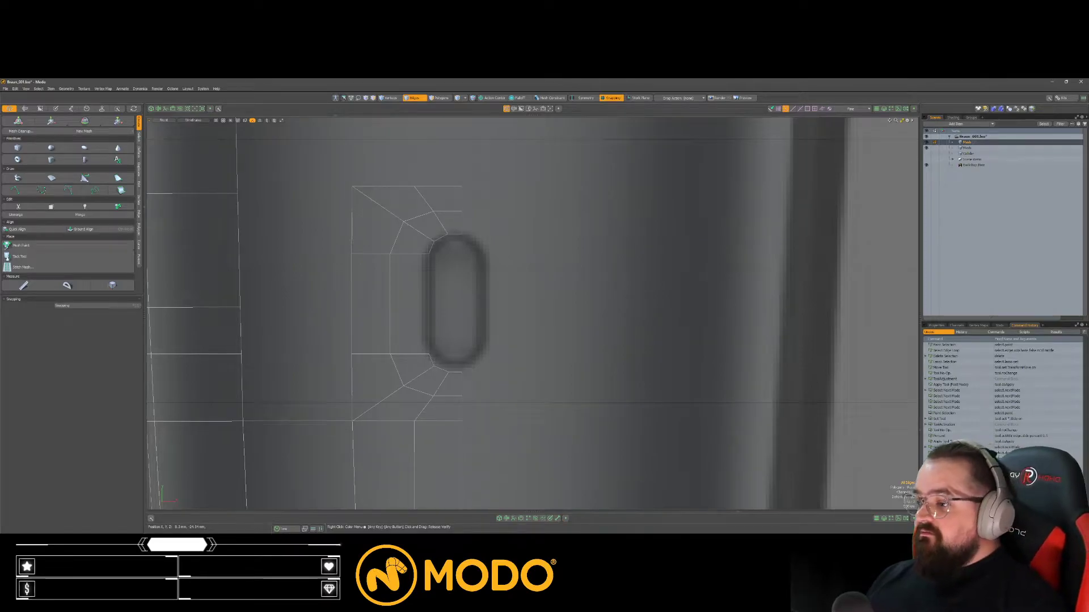
Step: Add two evenly spaced horizontal edge loops across the straight side strip beside the slot with Loop Slice
key("alt+c")
middle_click(469, 312)
left_click(106, 336)
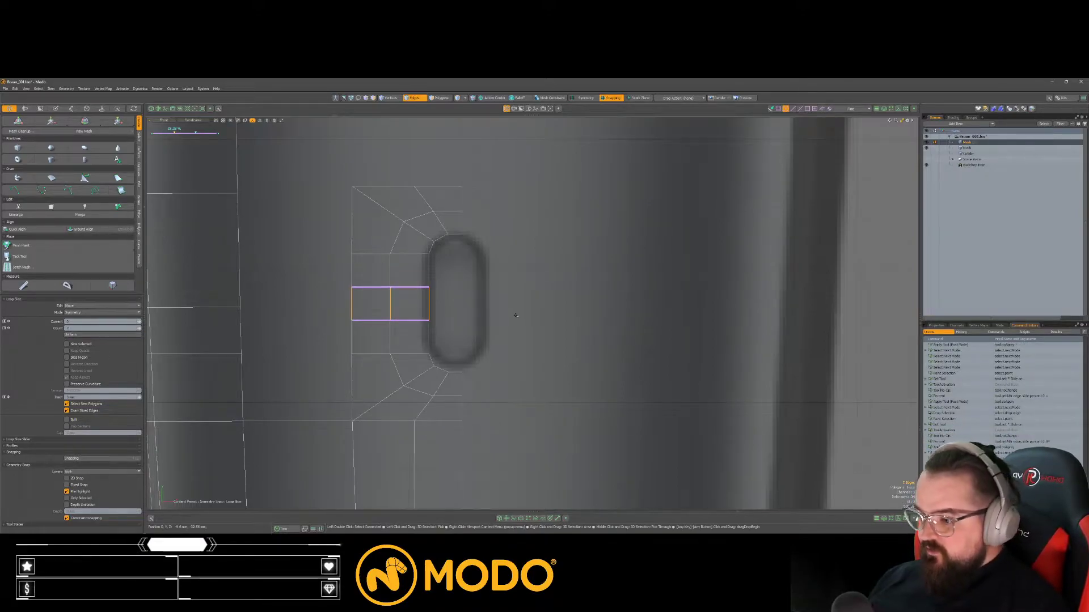
key("space")
left_click(515, 315)
left_click_drag(514, 314, 508, 306, "alt")
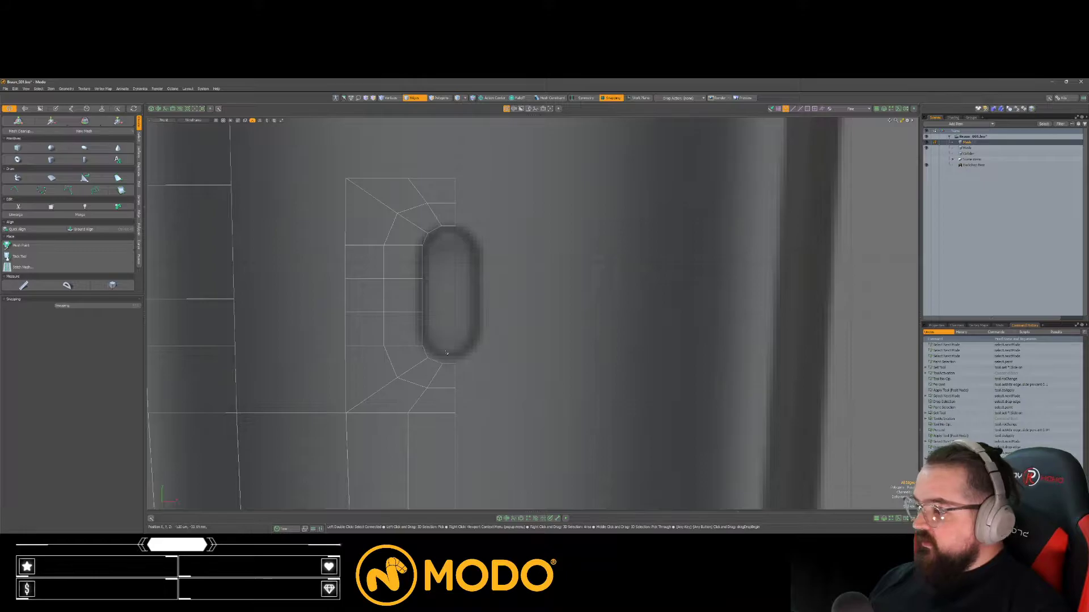
scroll(386, 392, "down", 5)
Step: Slide the outer horizontal edges beside the slot's upper and lower corners so the edge flow fans out from the slot
key("3")
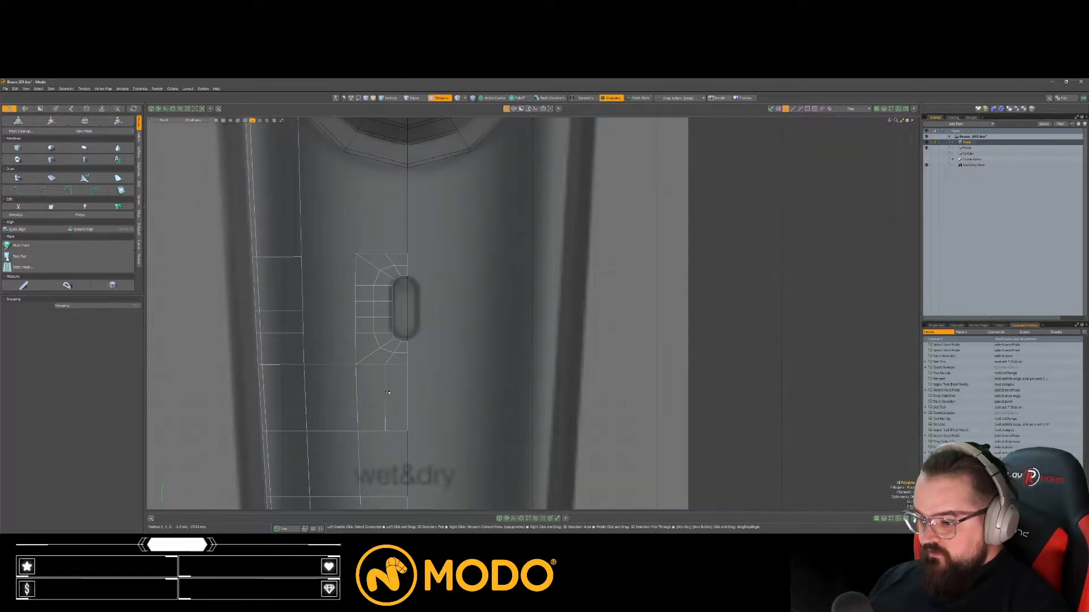
left_click(386, 393)
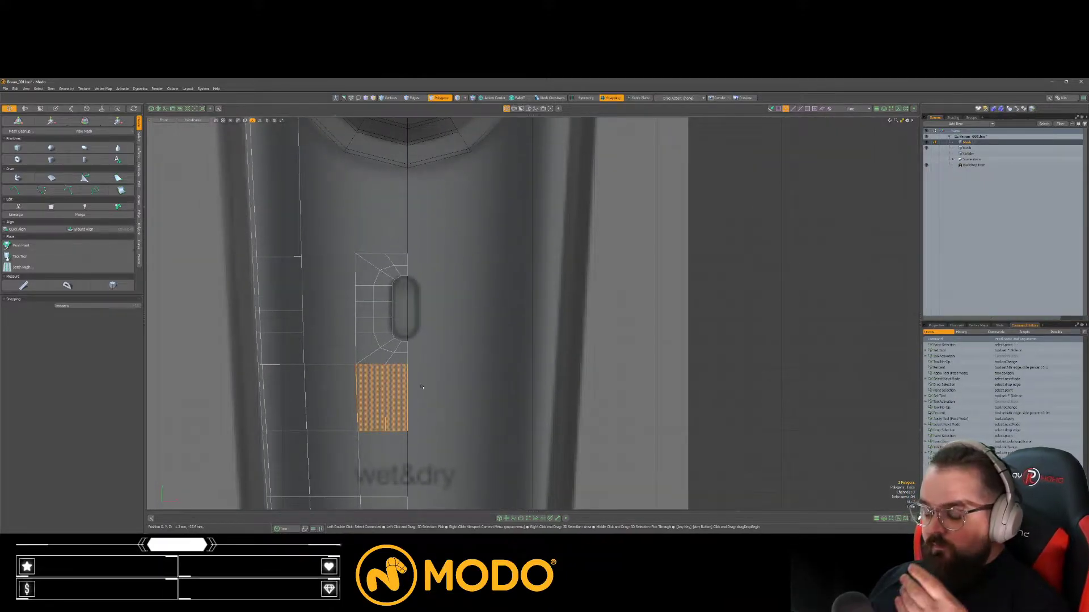
key("2")
left_click(359, 286)
key("alt+g")
left_click_drag(467, 325, 456, 325)
scroll(413, 370, "up", 4)
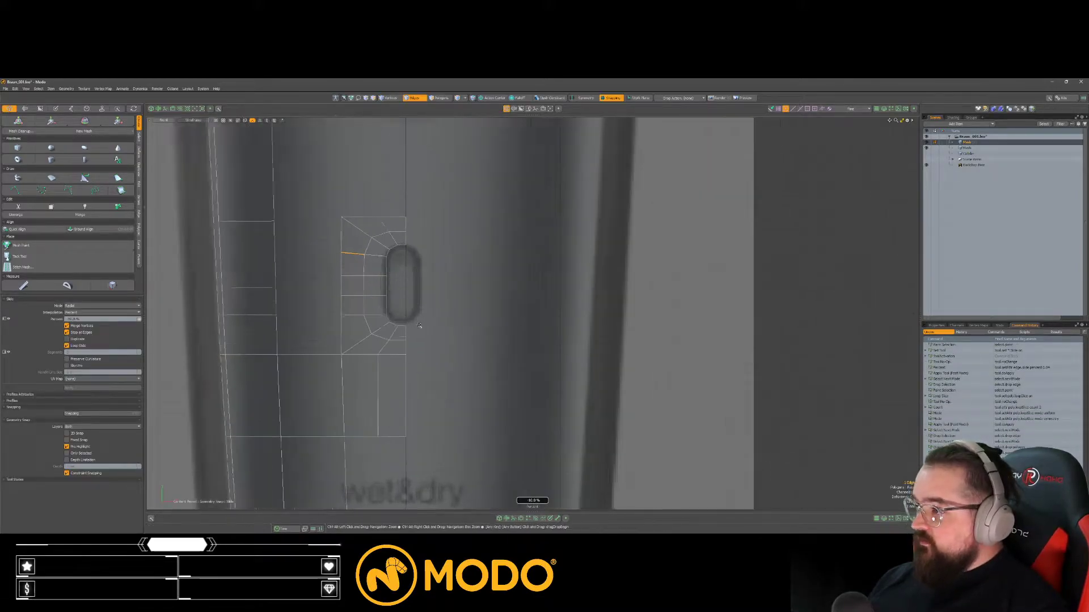
key("space")
key("space")
left_click_drag(343, 330, 345, 312)
key("2")
left_click(342, 317)
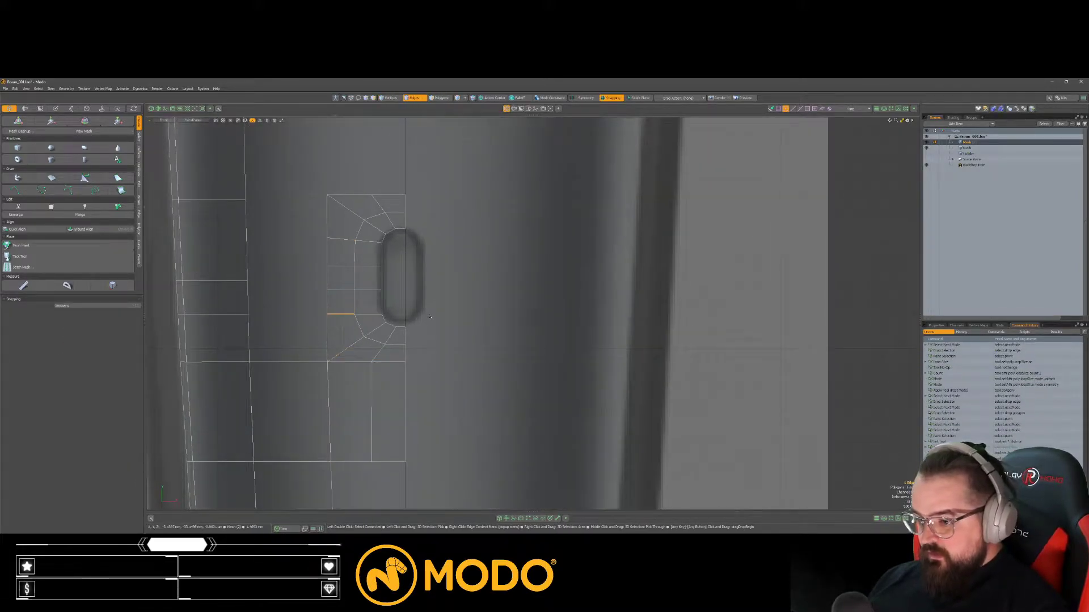
key("alt+g")
key("space")
Step: Remove the middle edge loop running around the slot between its inner rim and the outer border
left_click(441, 320)
left_click_drag(442, 321, 391, 329, "alt+shift")
left_click_drag(391, 329, 377, 344, "ctrl+alt")
key("a")
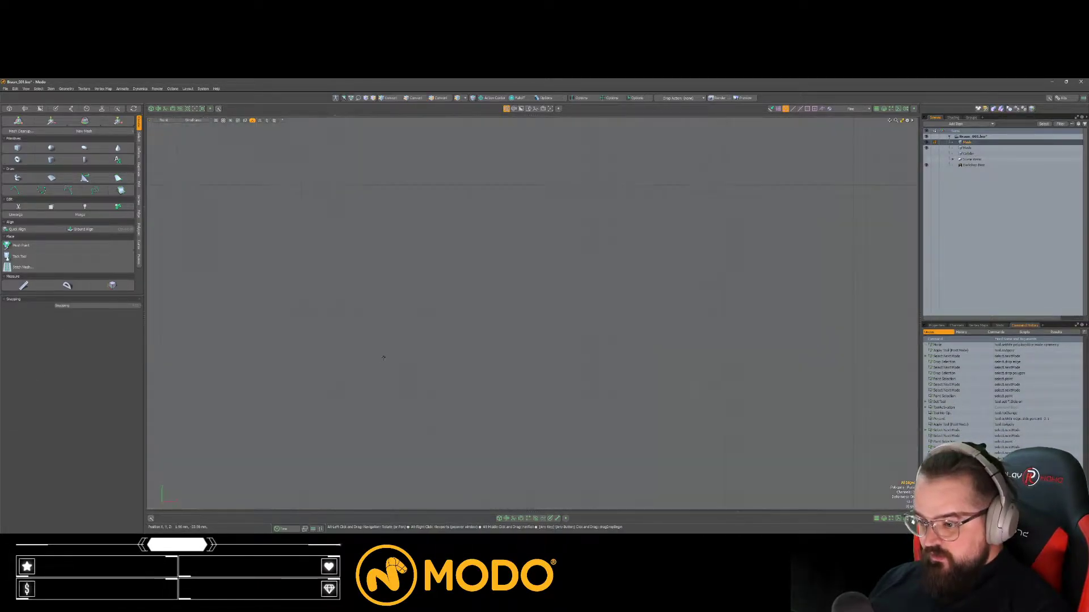
left_click_drag(510, 350, 499, 309, "alt+shift")
left_click_drag(499, 309, 559, 377, "ctrl+alt")
left_click_drag(558, 377, 502, 307, "alt+shift")
key("space")
key("space")
key("space")
key("space")
key("space")
key("space")
double_click(398, 250)
key("BackSpace")
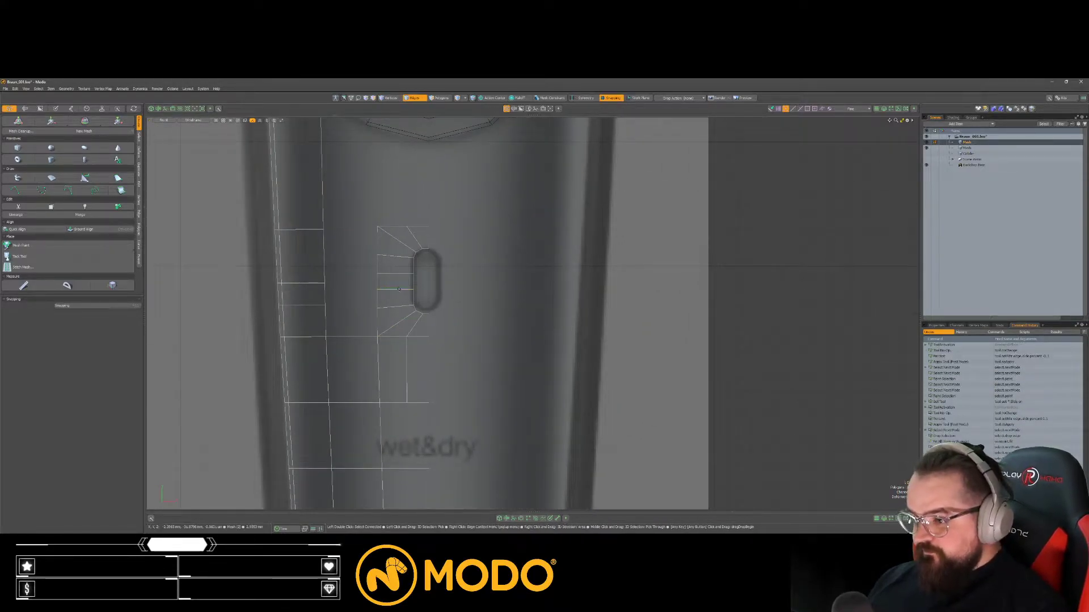
Step: Insert a new centred edge loop around the slot, between its inner rim and the outer border
left_click(397, 274)
key("alt+c")
left_click(447, 293)
scroll(447, 293, "down", 1, "ctrl+alt")
key("space")
left_click_drag(446, 294, 412, 278, "alt+shift")
key("space")
left_click(422, 289)
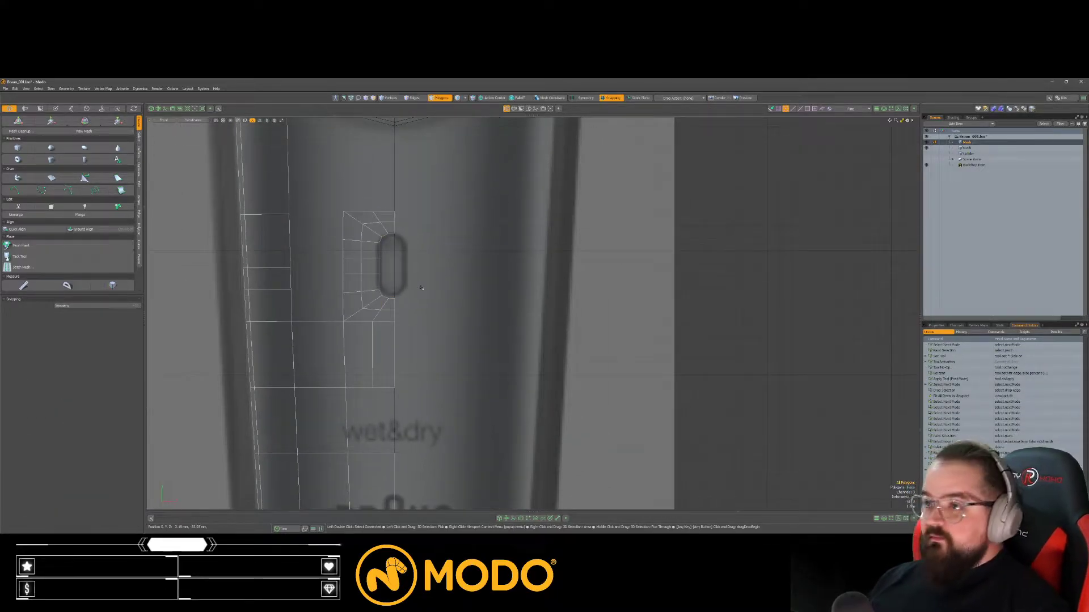
Step: Separate the half-slot surround by cutting and pasting its polygons, then mirror it on the X axis about the slot's centreline
scroll(418, 279, "up", 1)
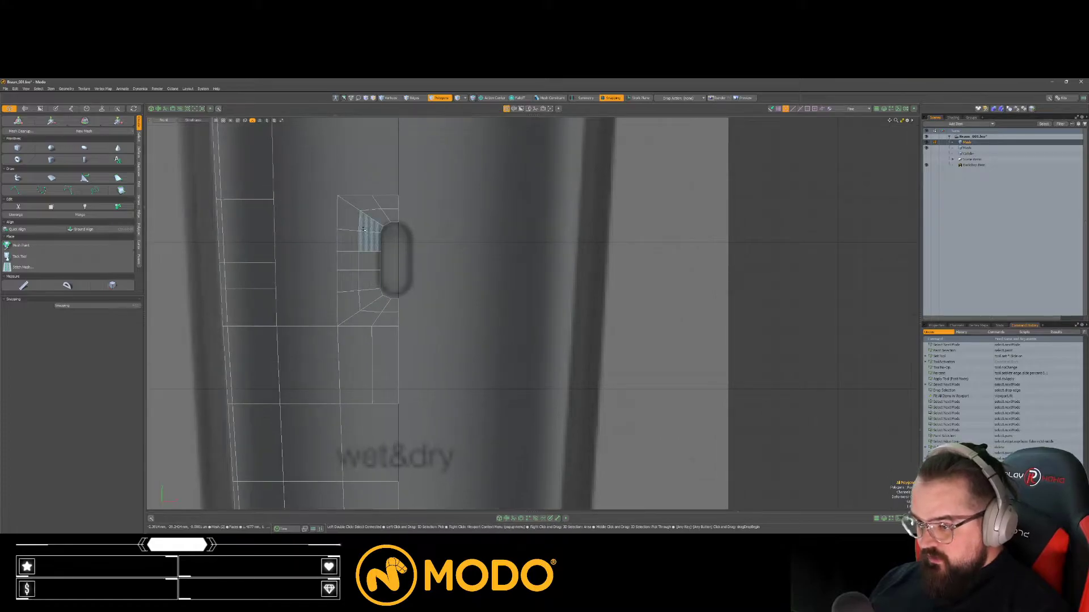
left_click(361, 211)
left_click_drag(322, 308, 317, 306, "alt+shift")
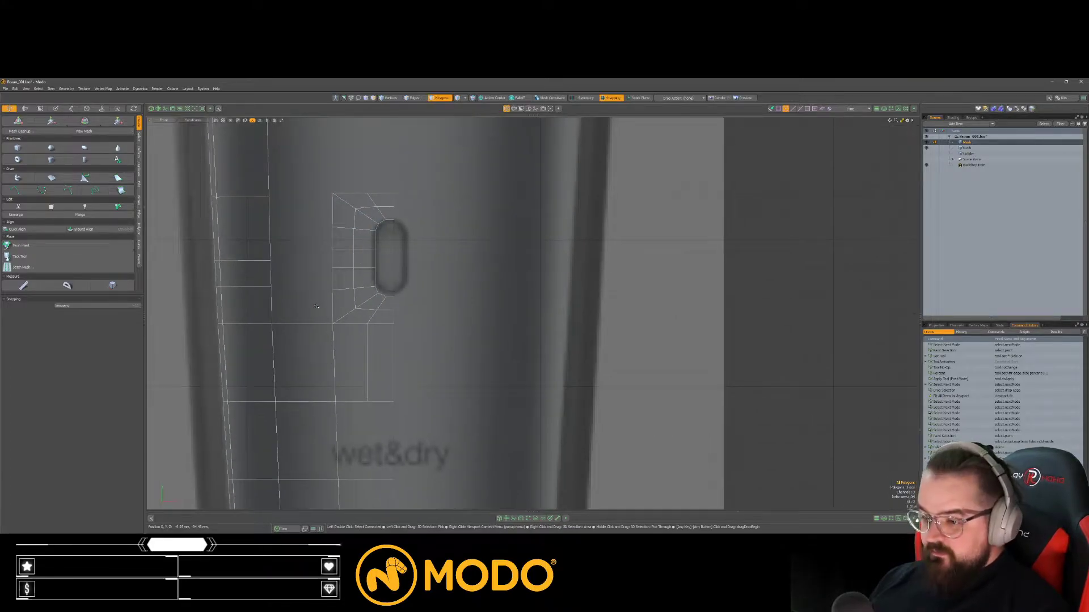
right_click_drag(321, 141, 322, 143)
key("ctrl+x")
key("ctrl+v")
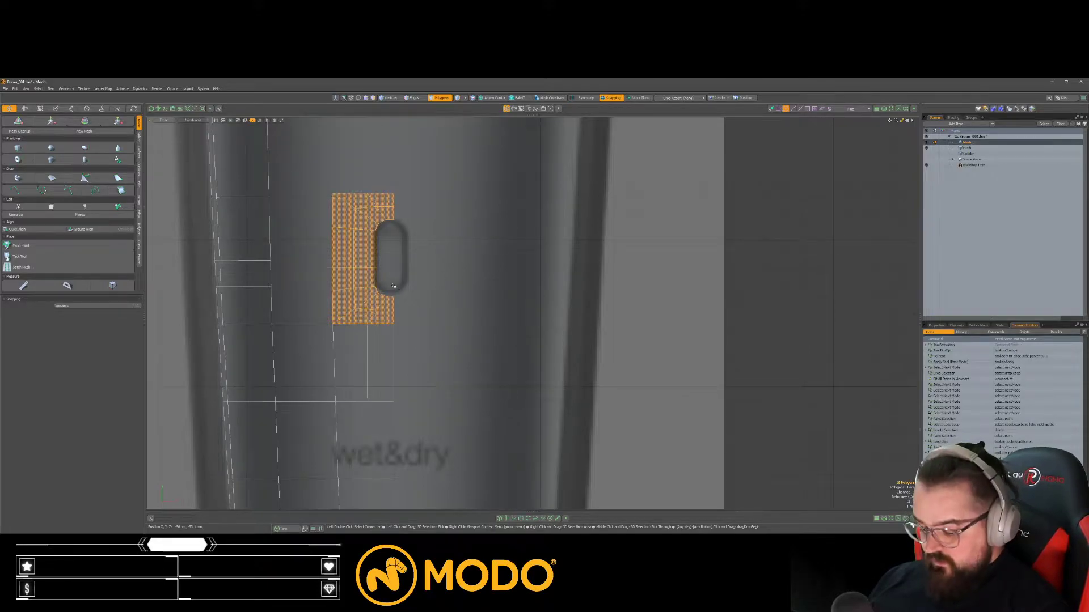
key("shift+v")
left_click_drag(394, 220, 460, 219)
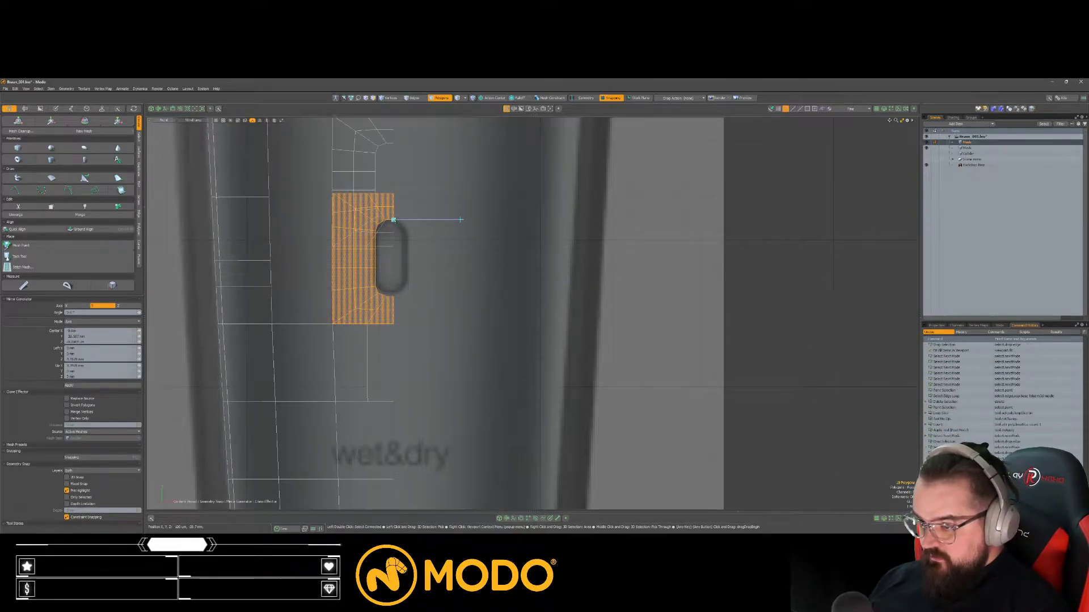
left_click(78, 306)
key("space")
left_click(492, 359)
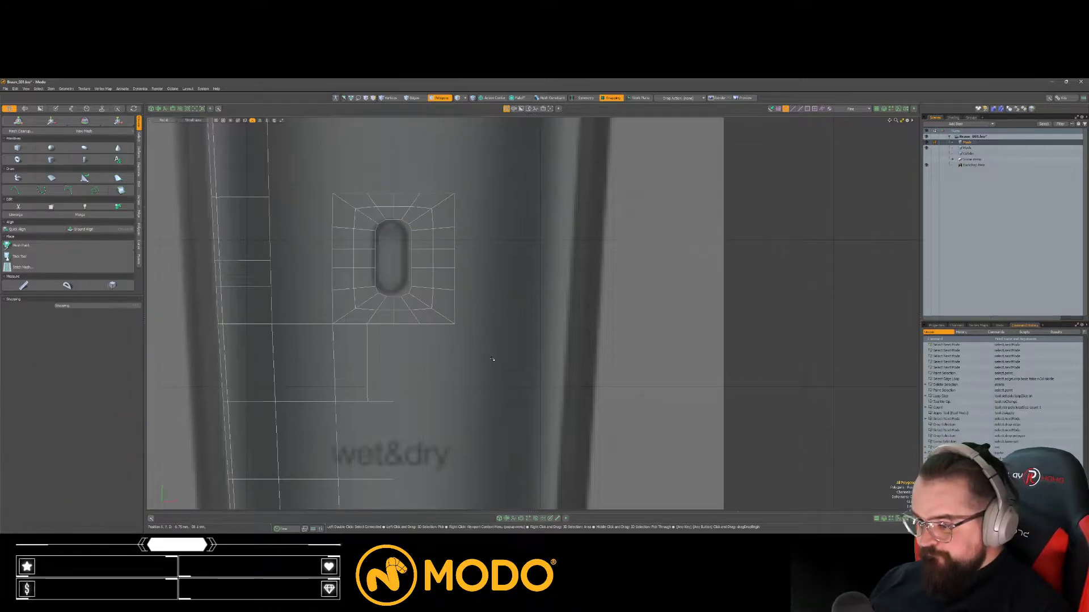
key("Return")
key("Tab")
key("Tab")
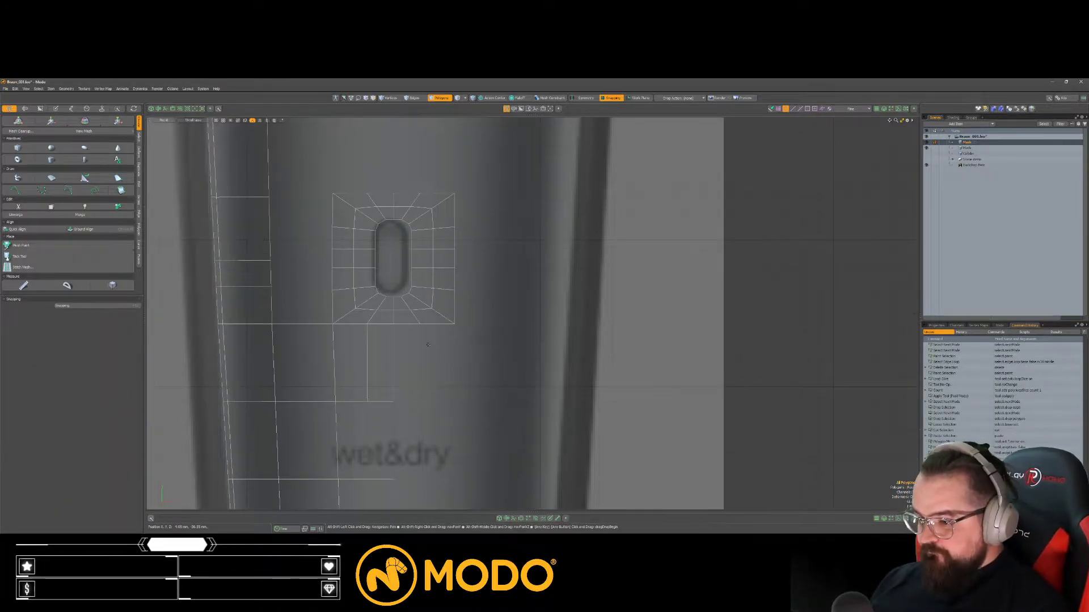
Step: Bridge the edges in the row below the slot surround so the extra vertical edge runs diagonally into the side edge line
mouse_move(368, 351)
left_mouse_down()
mouse_move(408, 363)
mouse_move(385, 344)
mouse_move(344, 347)
left_mouse_up()
key("space")
key("space")
mouse_move(336, 406)
left_mouse_down("ctrl+alt")
mouse_move(306, 410)
mouse_move(352, 409)
left_mouse_up("ctrl+alt")
left_click_drag(357, 296, 360, 345)
left_click_drag(349, 425, 347, 404, "shift")
key("alt+b")
left_click(345, 379)
Step: Add a centred horizontal edge across the newly bridged polygons beneath the slot surround
key("space")
key("alt+c")
left_click(342, 370)
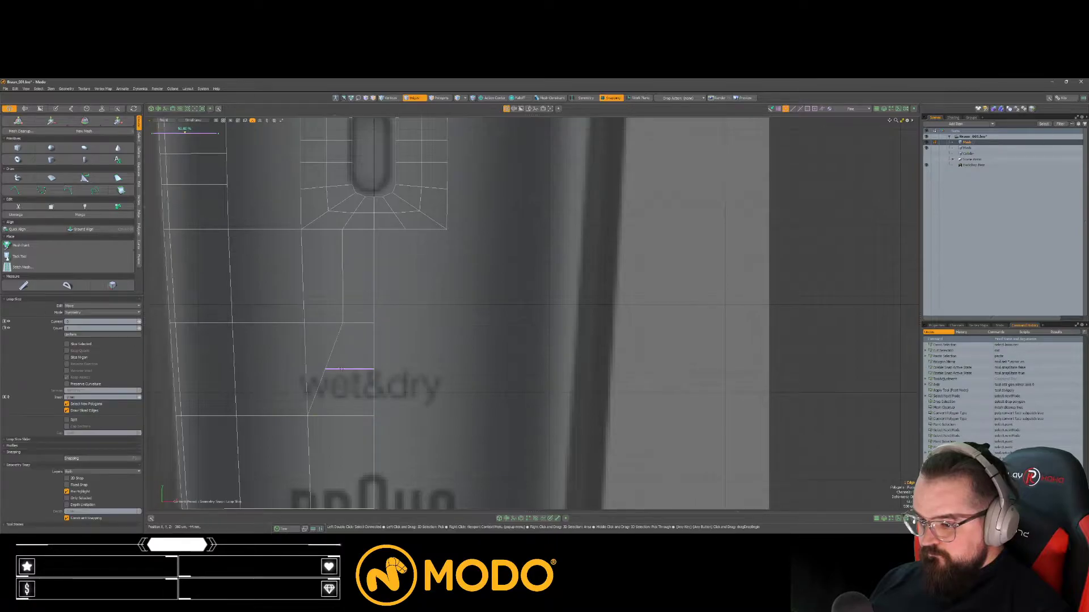
key("space")
key("space")
key("space")
Step: Slide the outer end vertex of the new horizontal edge inward to line up with the vertical edge above it
left_click(328, 363)
key("space")
key("space")
left_click(326, 368)
key("alt+s")
left_click_drag(334, 366, 340, 365)
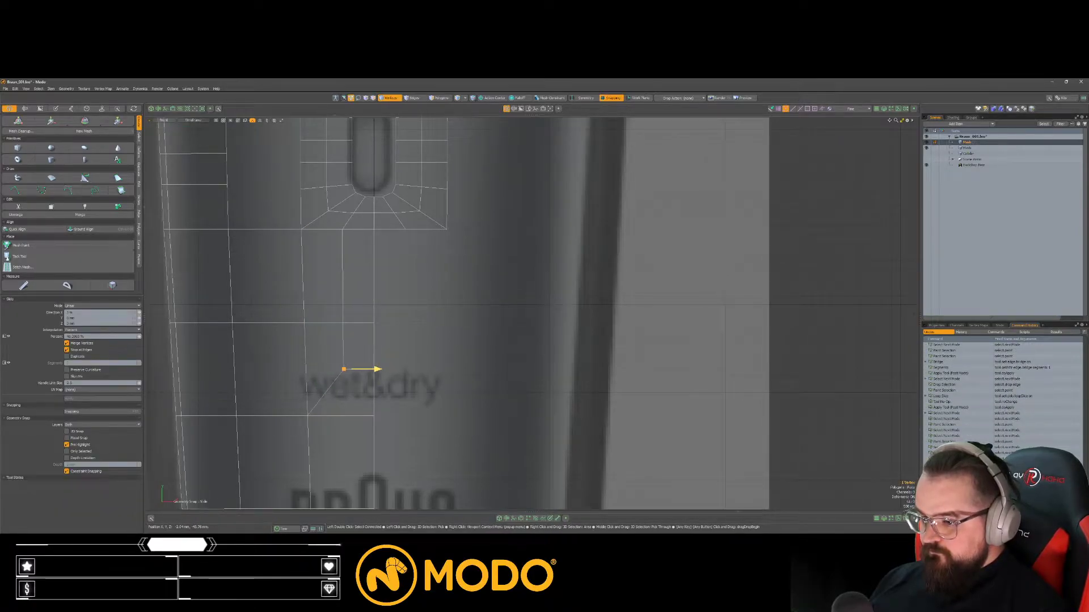
key("space")
scroll(397, 360, "down", 4)
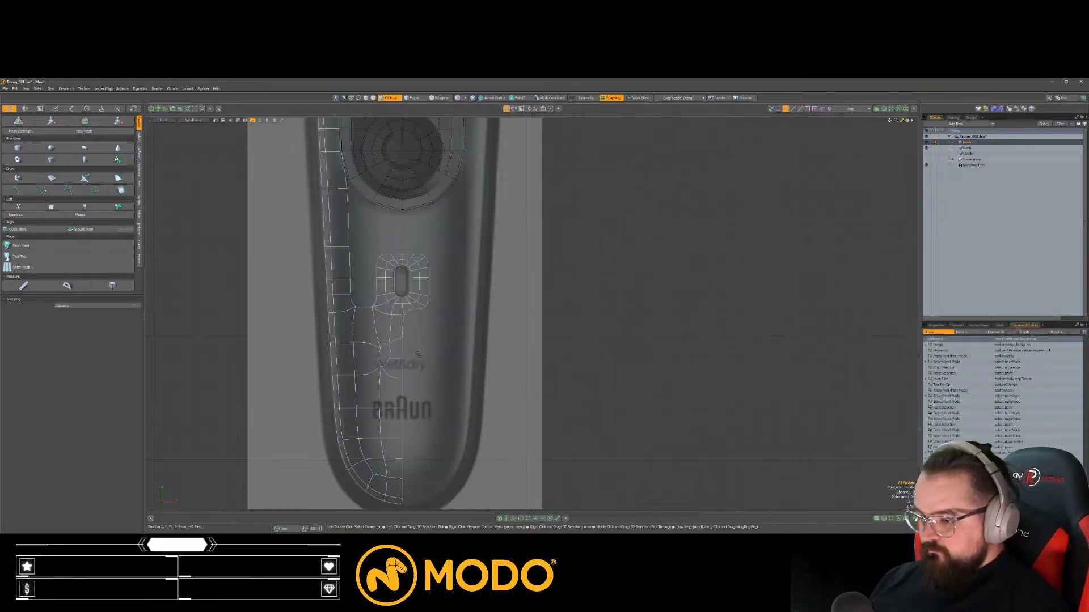
key("space")
left_click(370, 363)
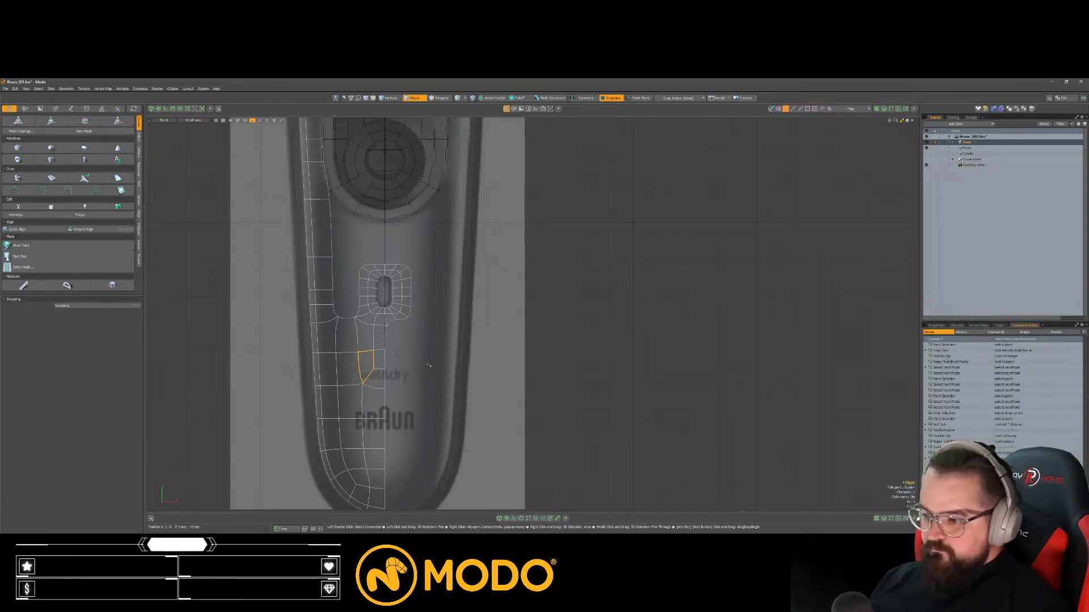
scroll(389, 280, "up", 5)
scroll(420, 309, "down", 3)
key("Tab")
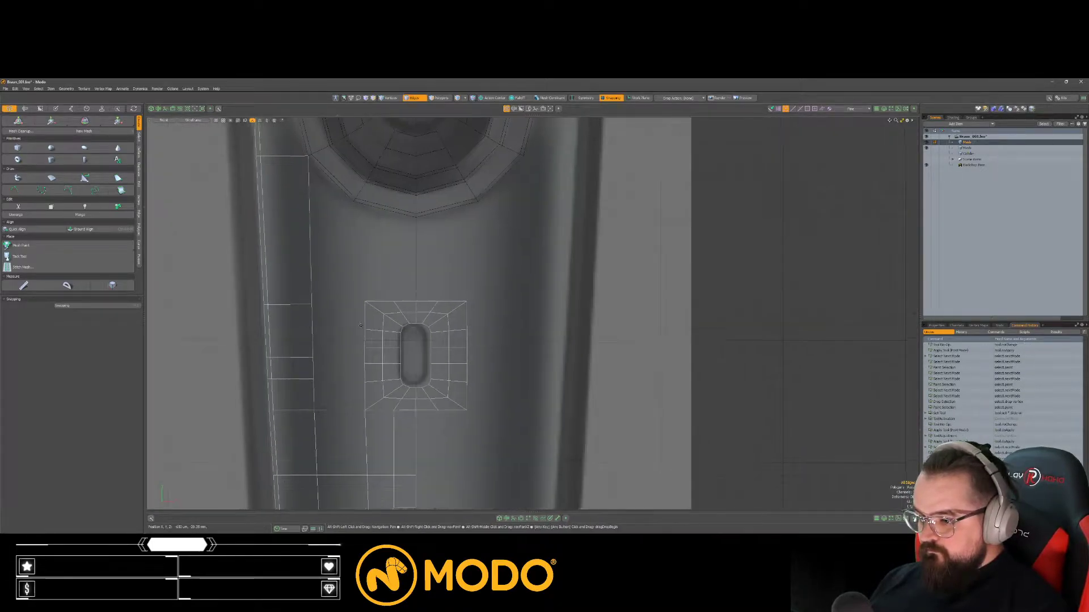
Step: Insert a centred horizontal edge loop through the side strips on both sides of the slot
scroll(368, 326, "up", 3)
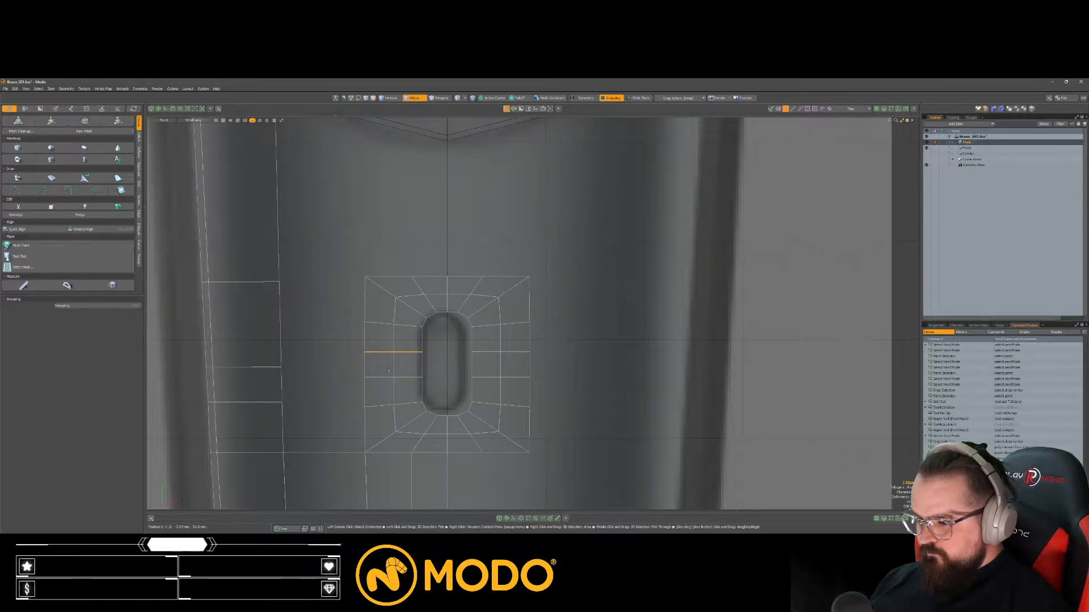
left_click(392, 369)
key("alt+c")
key("space")
left_click(470, 365)
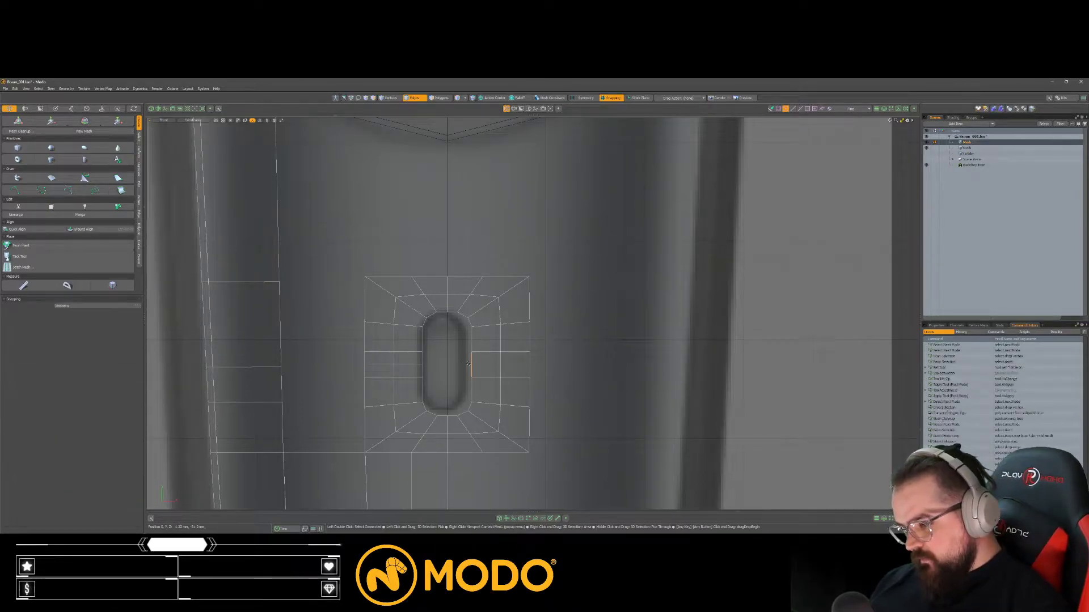
key("alt+c")
left_click(470, 364)
key("space")
Step: Delete the edge loops directly above and below the centred horizontal loop on both sides of the slot
left_click(485, 352)
left_click(409, 352, "shift")
left_click(407, 378, "shift")
left_click(481, 378, "shift")
key("l")
key("BackSpace")
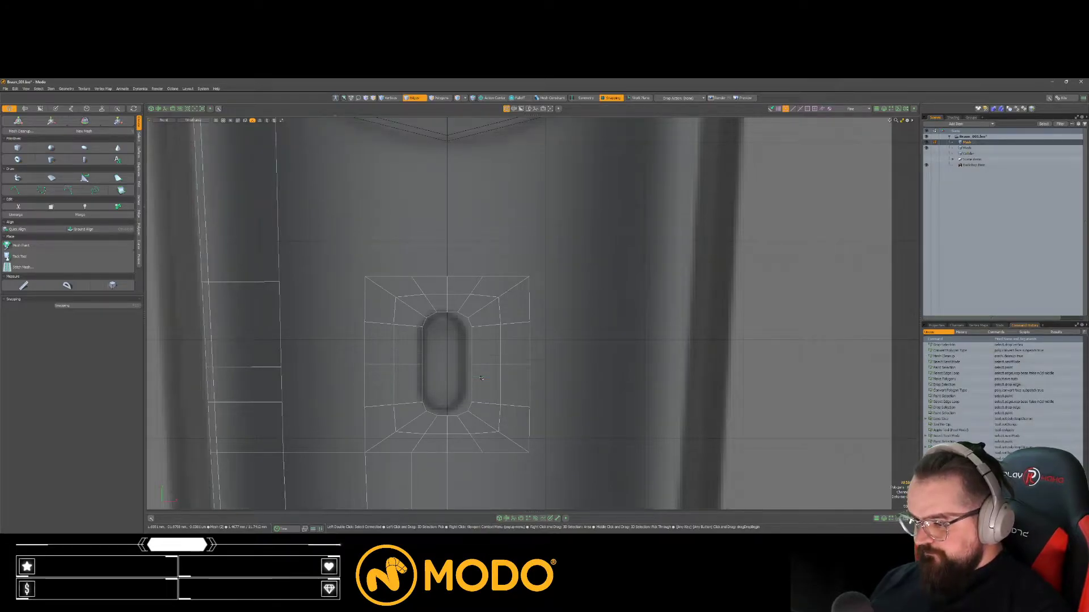
scroll(467, 353, "down", 3)
scroll(471, 329, "up", 3)
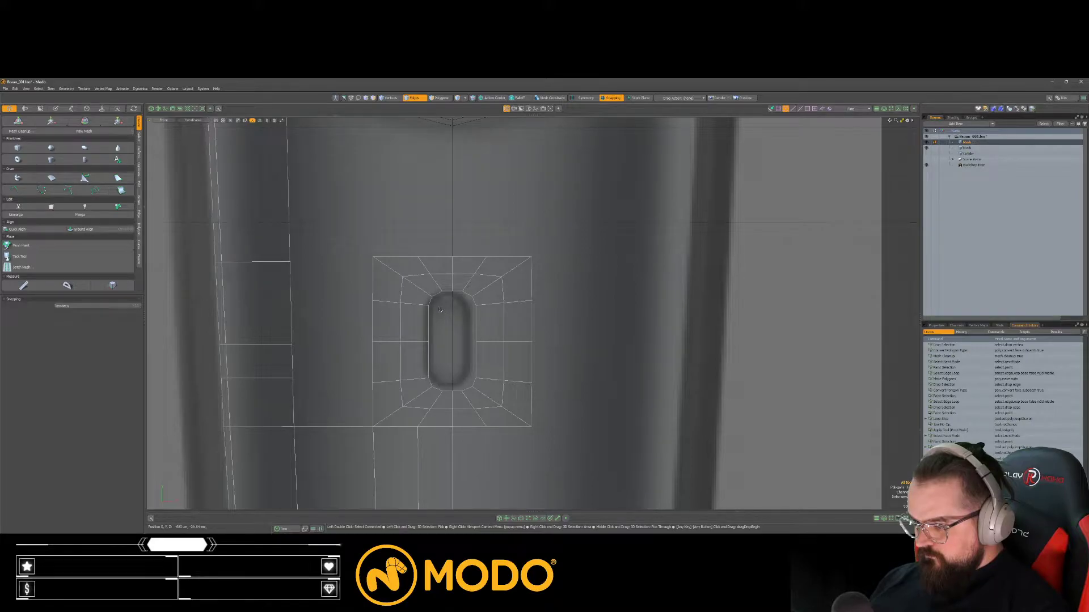
scroll(439, 308, "down", 4)
scroll(443, 361, "up", 1)
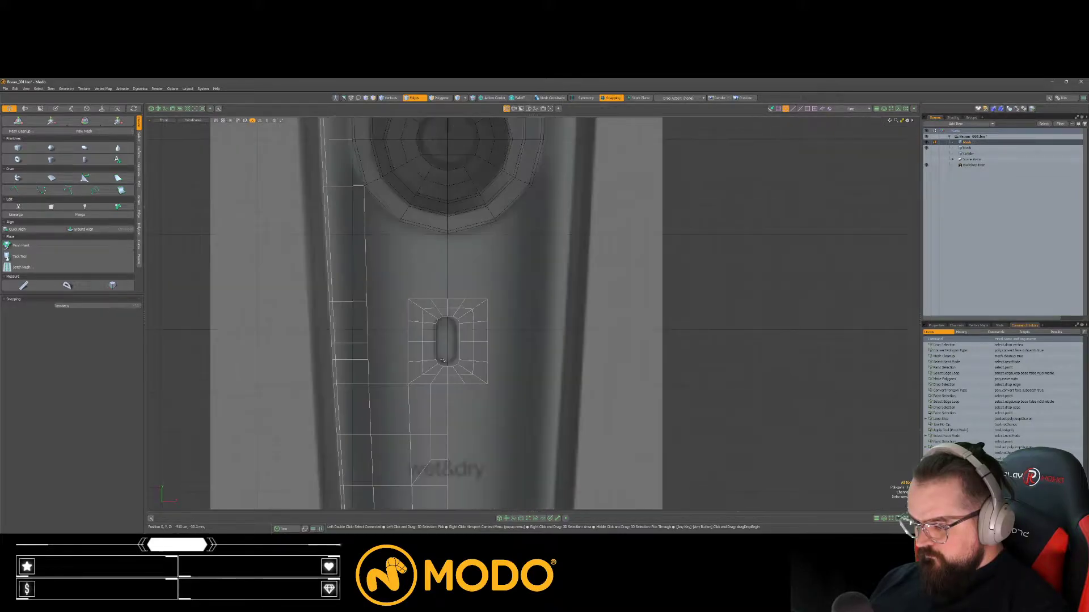
Step: Slide the lower horizontal edge loop of the body's side strip beside the slot slightly down to even out the spacing
left_click(362, 342)
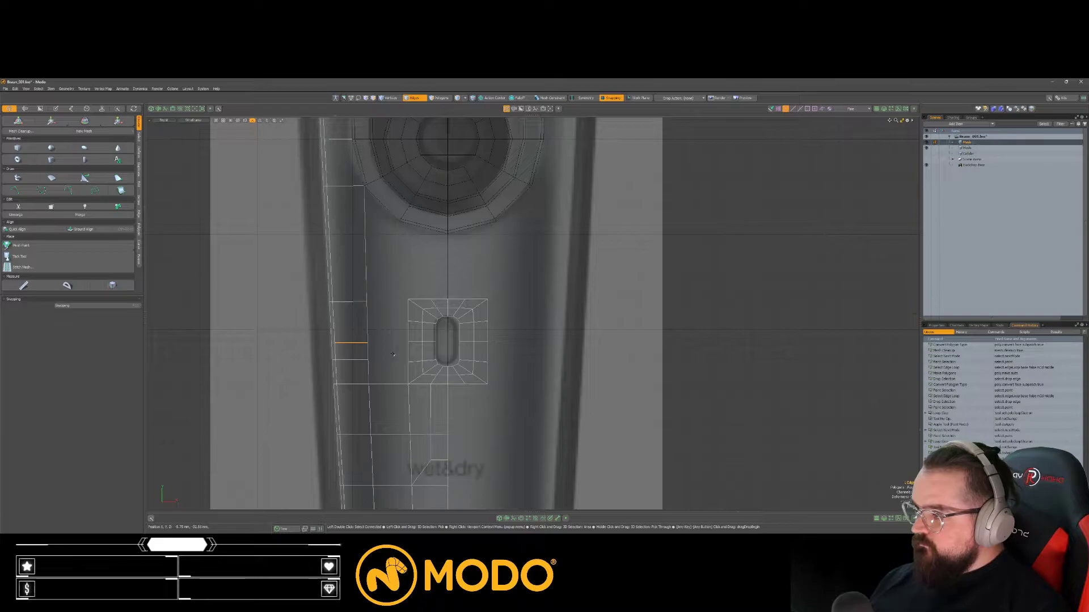
left_click(334, 342, "shift")
key("alt+s")
key("space")
left_click(363, 360)
key("shift+l")
key("alt+s")
left_click_drag(370, 361, 387, 363)
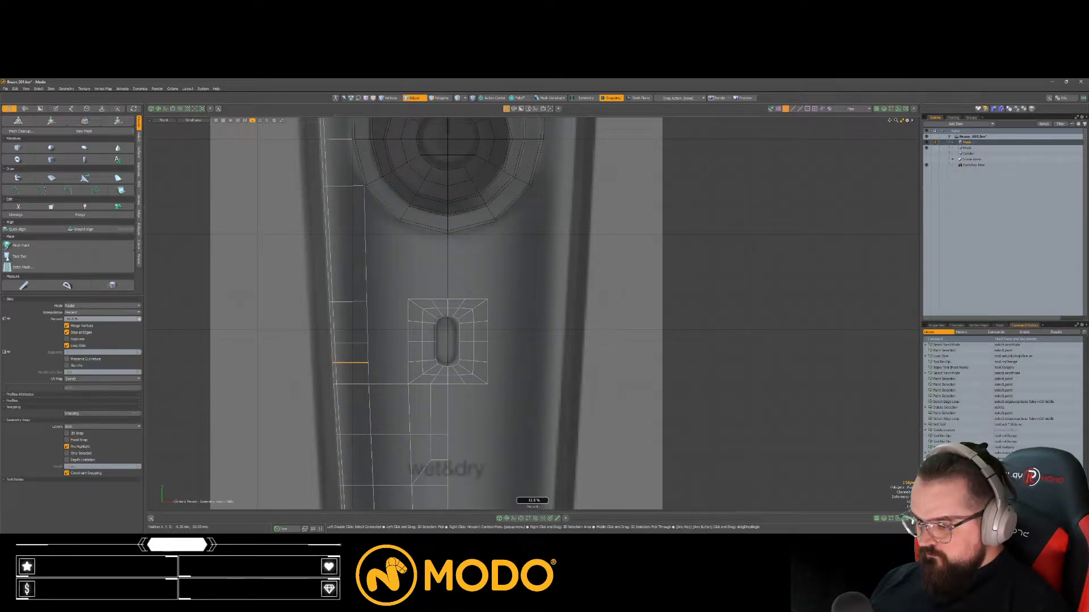
key("space")
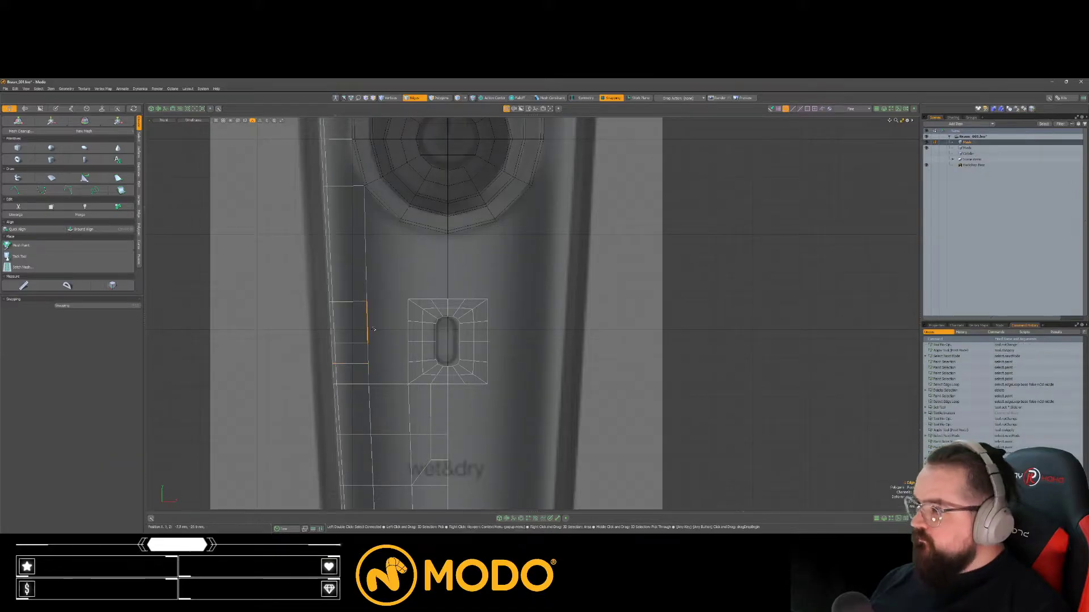
Step: Add a centred edge loop between the upper horizontal edges of the side strip beside the slot and adjust its spacing
key("alt+c")
left_click(388, 335)
key("space")
left_click_drag(402, 346, 359, 317, "alt+shift")
double_click(335, 293)
key("alt+s")
key("space")
left_click(382, 322)
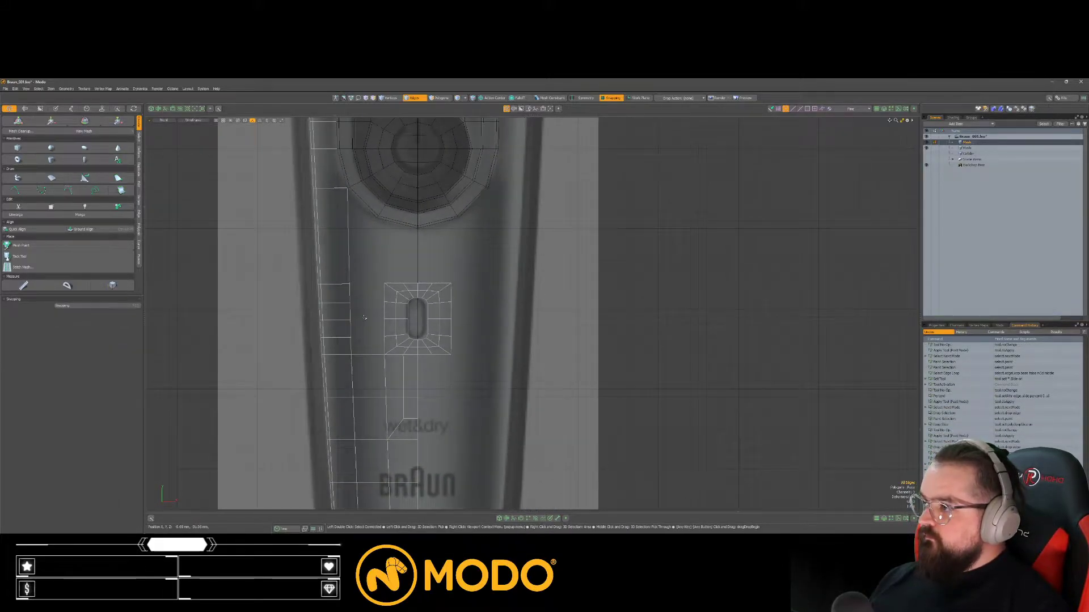
Step: Slide the upper horizontal edge loop of the side strip beside the slot slightly up to even out the spacing
scroll(336, 308, "up", 2)
double_click(335, 302)
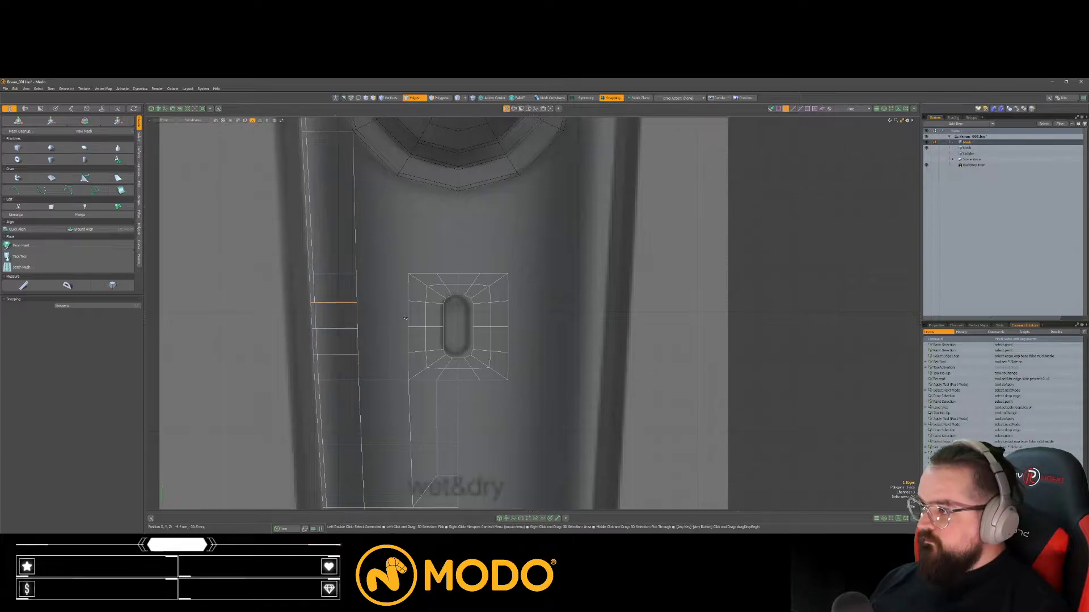
key("alt+s")
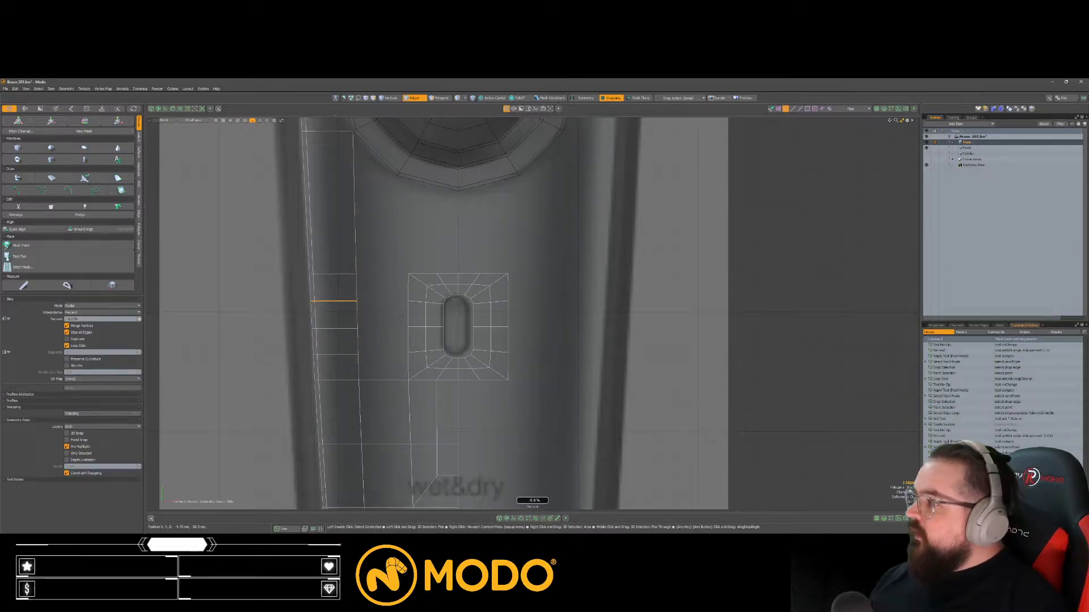
key("space")
left_click(383, 316)
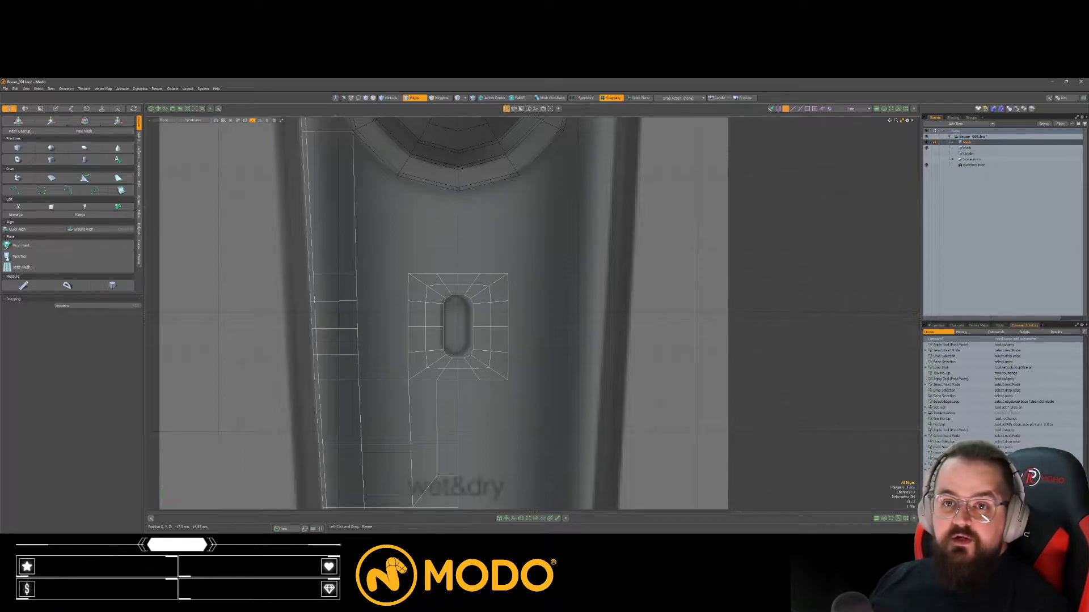
Step: Create a new empty mesh layer in which to rebuild the slot shape
left_click_drag(256, 170, 245, 169, "alt+shift")
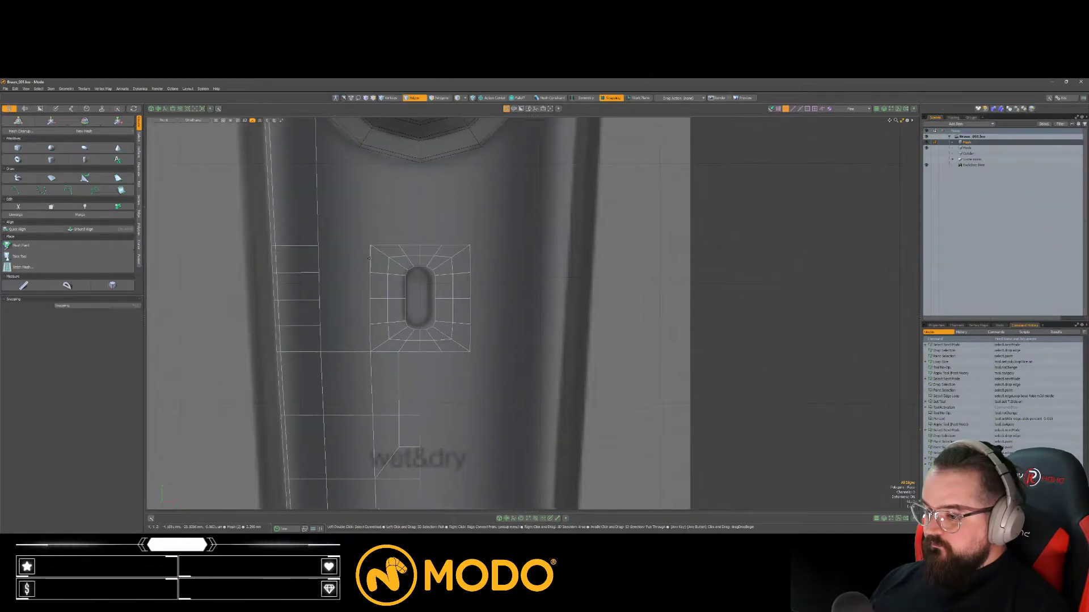
left_click_drag(350, 255, 339, 240, "alt+shift")
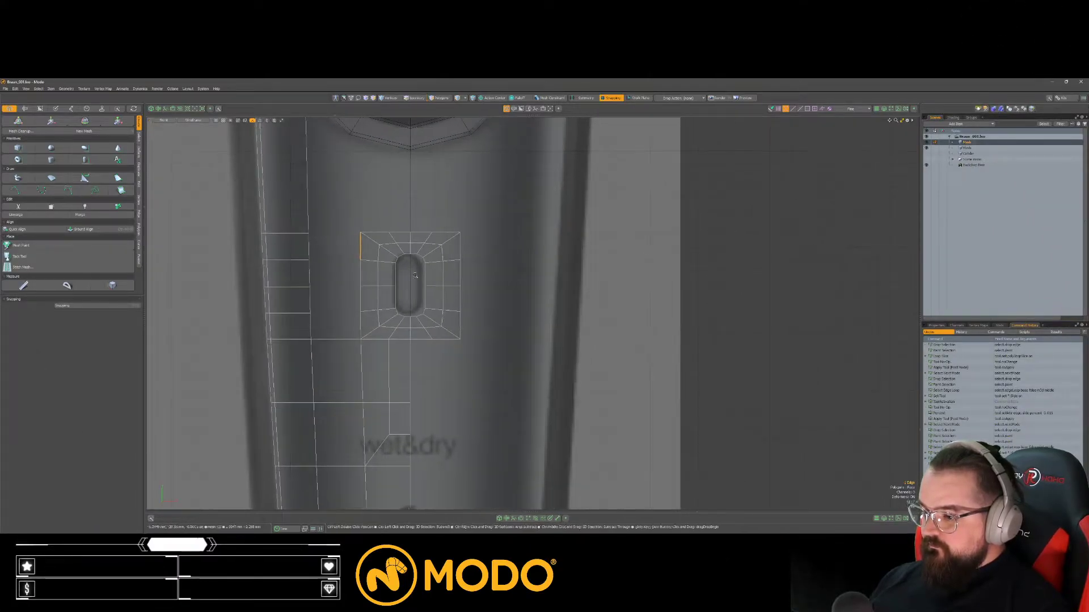
scroll(413, 273, "up", 3)
key("space")
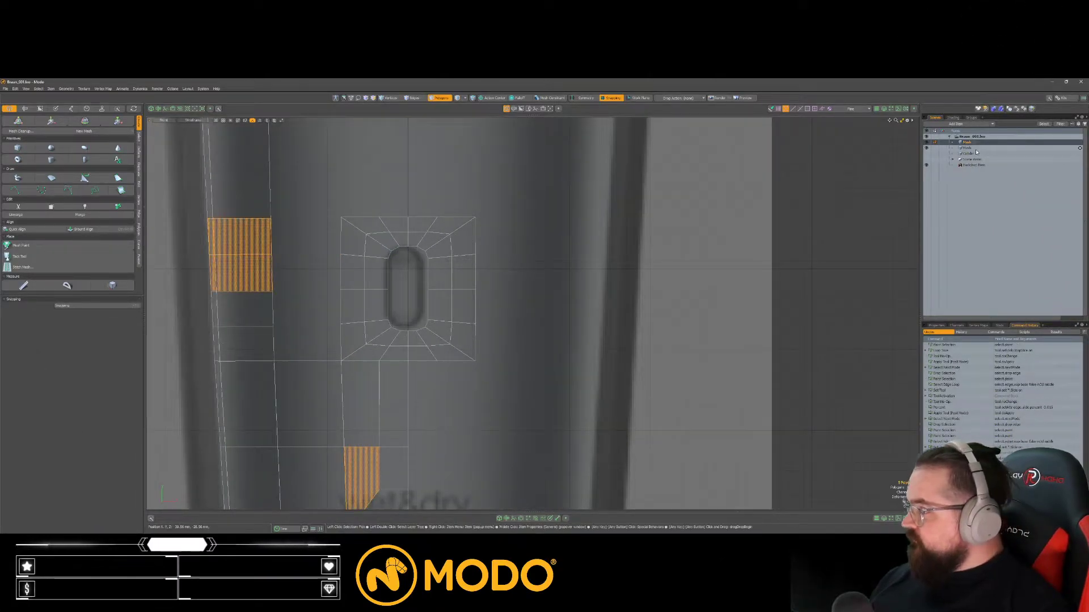
scroll(440, 259, "up", 2)
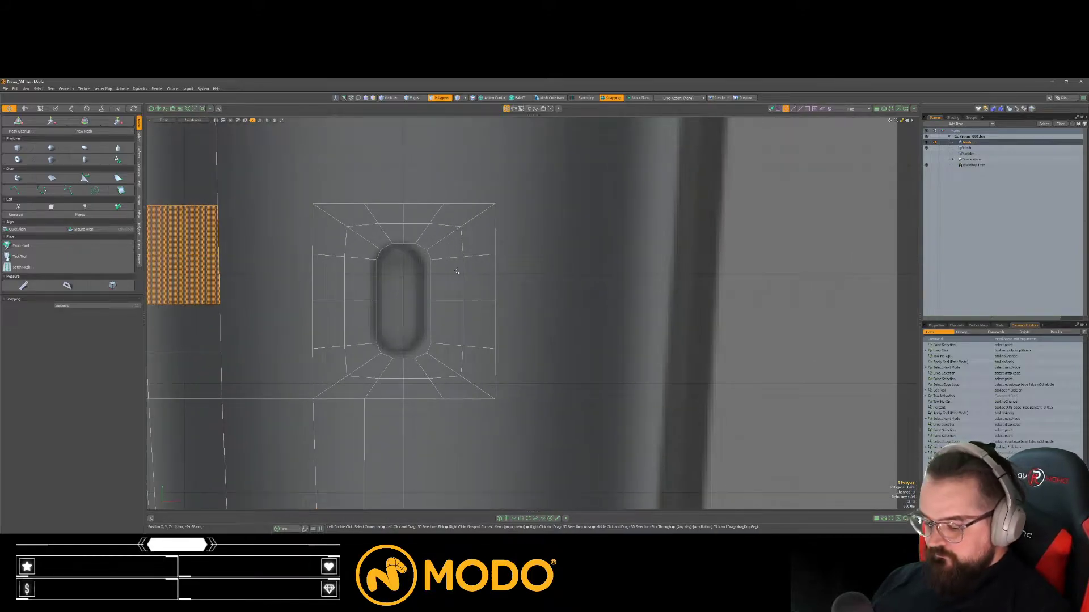
key("n")
left_click_drag(394, 311, 373, 323, "alt+shift")
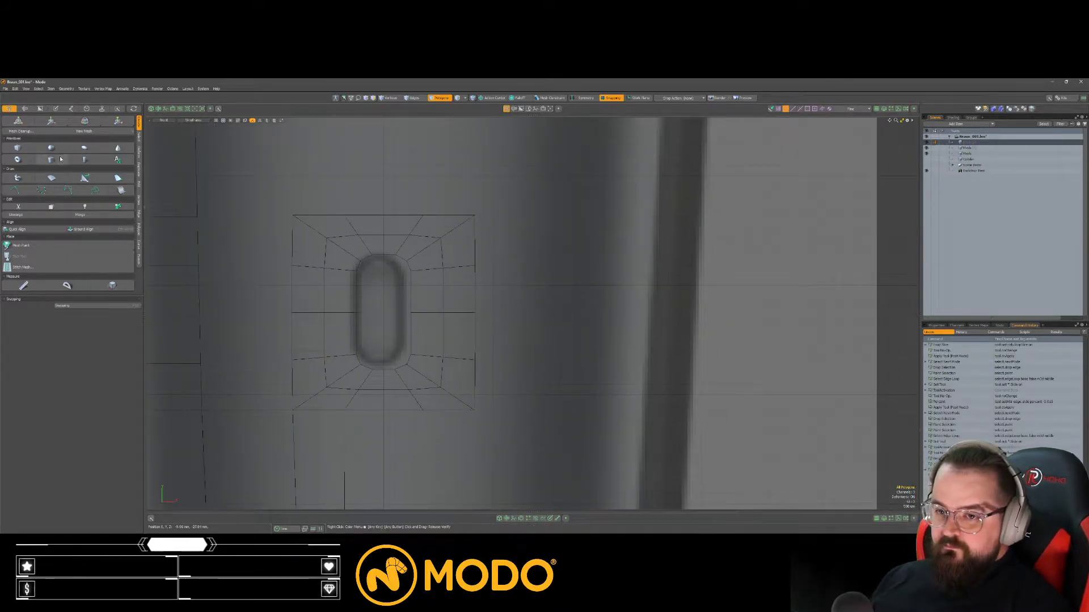
Step: Draw a small flat twelve-sided disc inside the slot's rounded upper end with the Cylinder tool and set its radius
scroll(351, 283, "up", 2)
left_click_drag(392, 254, 433, 284)
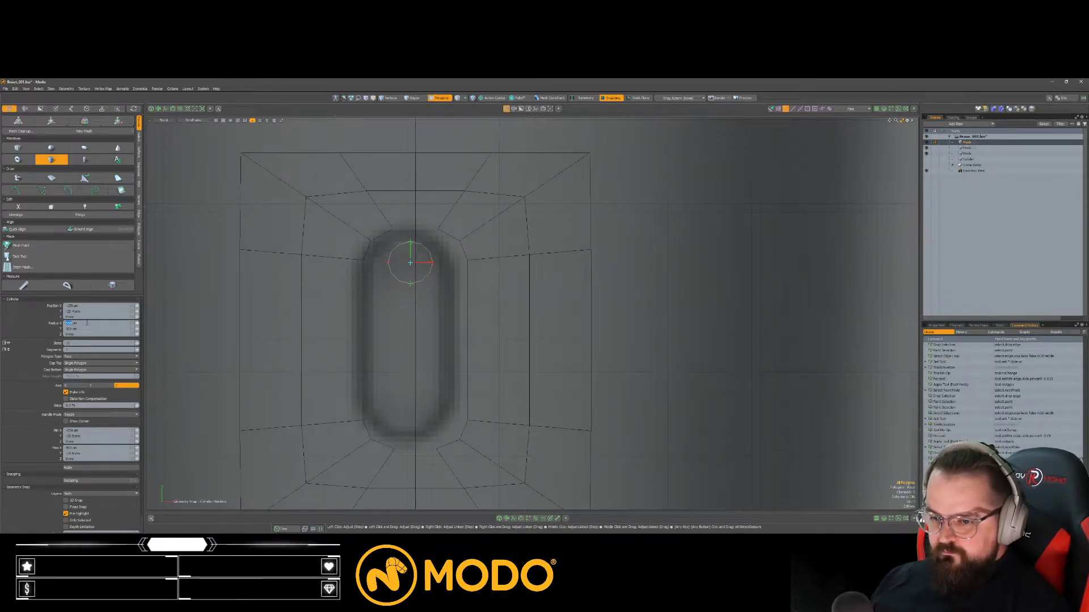
type("00")
key("Return")
key("space")
left_click(416, 270)
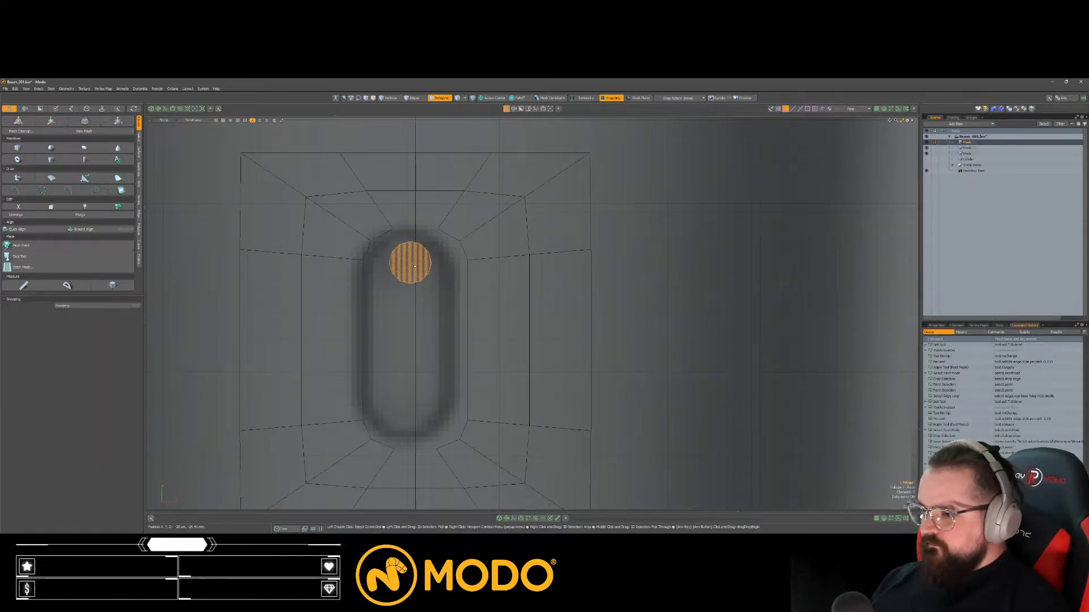
Step: Enlarge the disc to roughly the slot's width and snap its centre onto the vertical centre line
key("r")
left_click_drag(429, 242, 477, 198, "ctrl+alt")
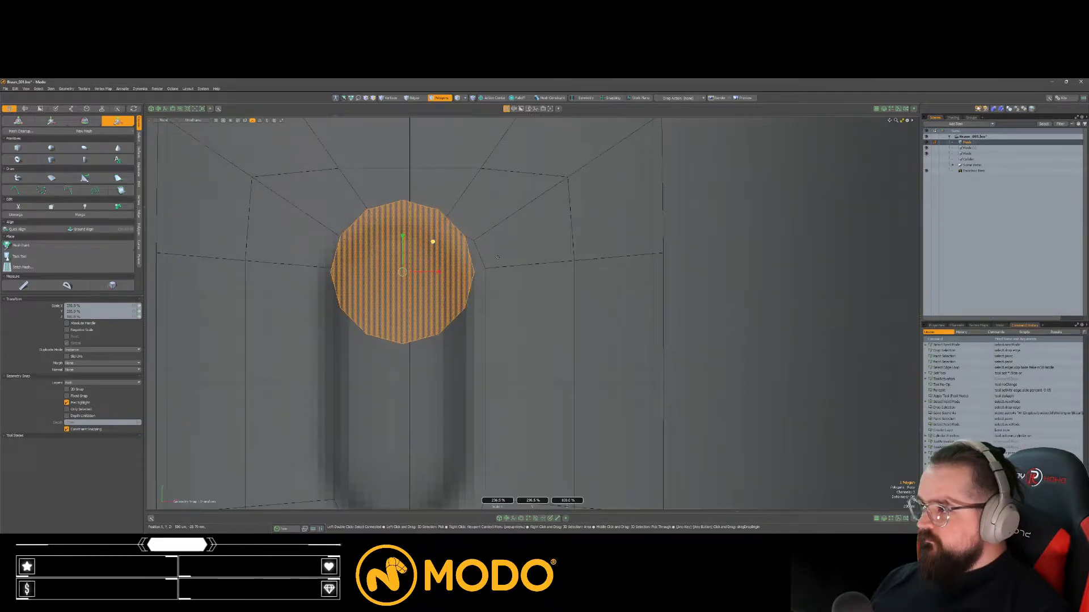
left_click_drag(515, 250, 499, 262, "alt+shift")
key("space")
key("w")
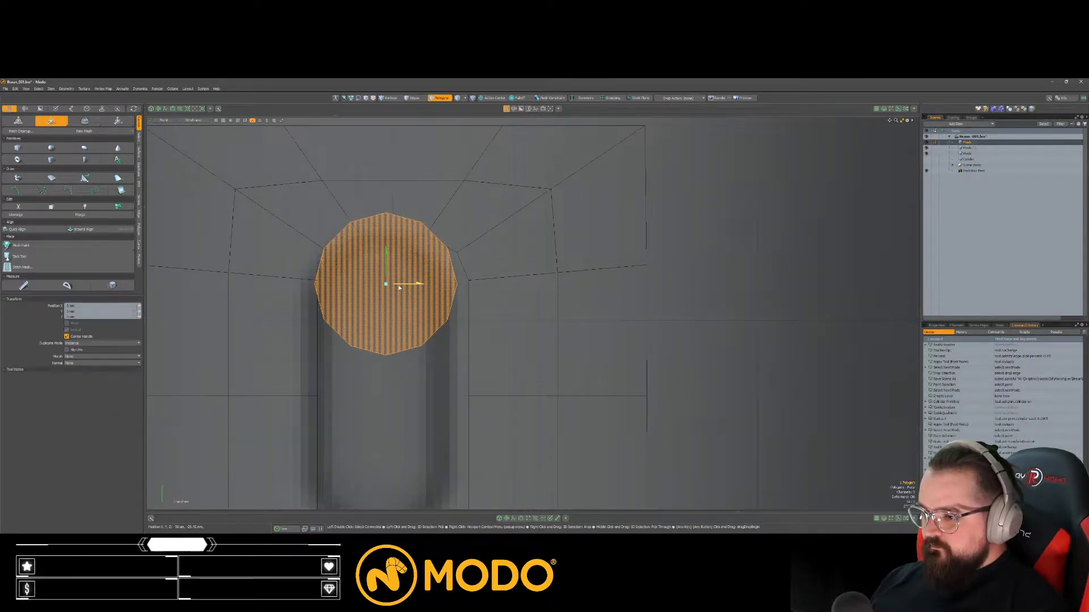
key("x")
left_click_drag(418, 283, 433, 255)
key("space")
key("Escape")
Step: Rescale the disc to match the full width of the slot opening and move it down onto the rounded upper end
key("r")
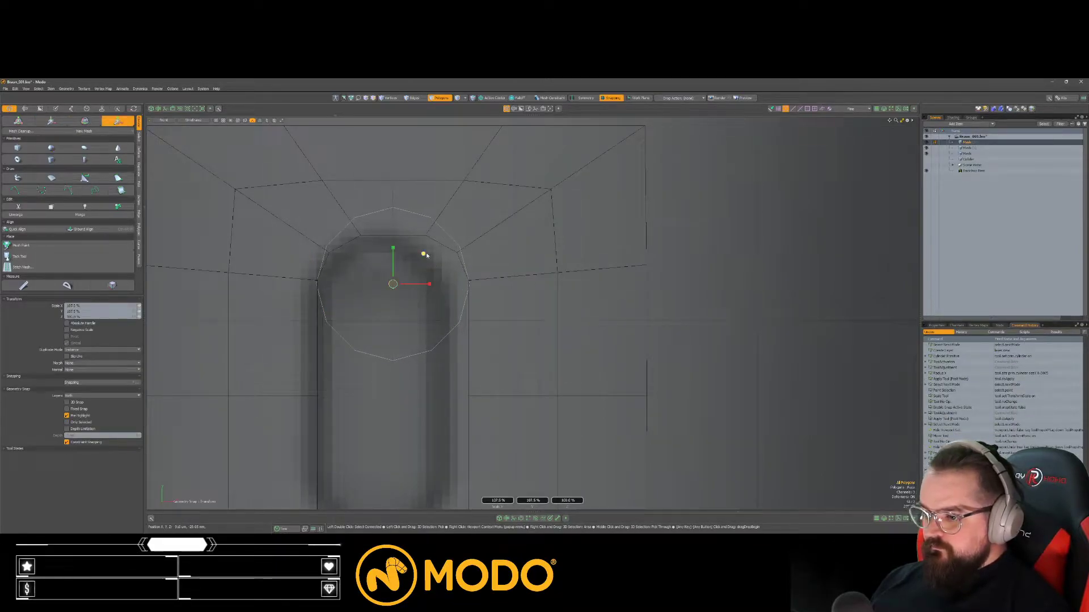
key("space")
key("w")
left_click_drag(391, 296, 391, 309)
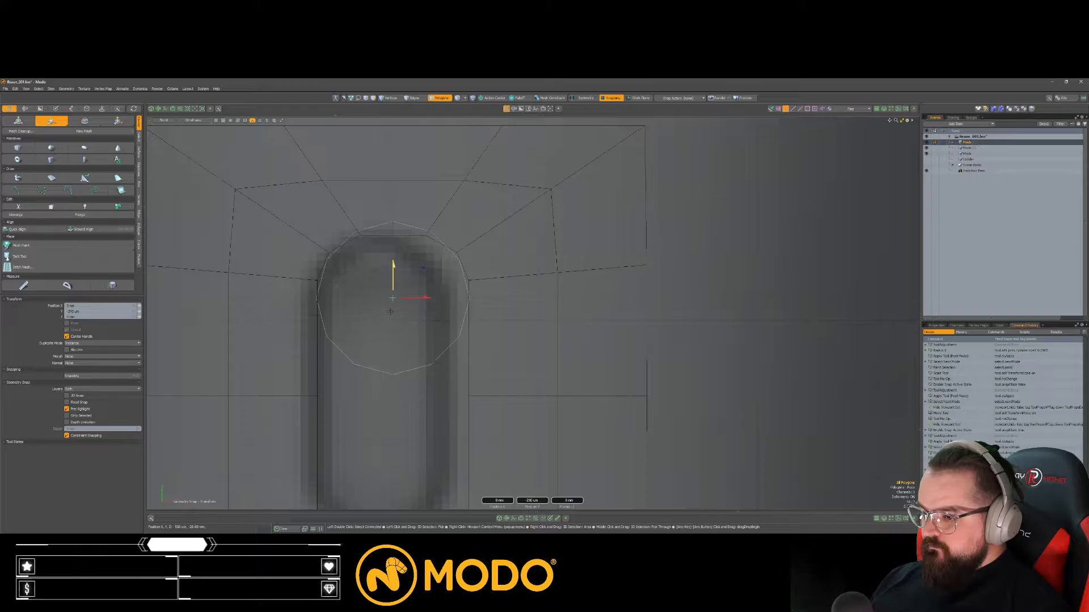
scroll(410, 316, "down", 3)
key("space")
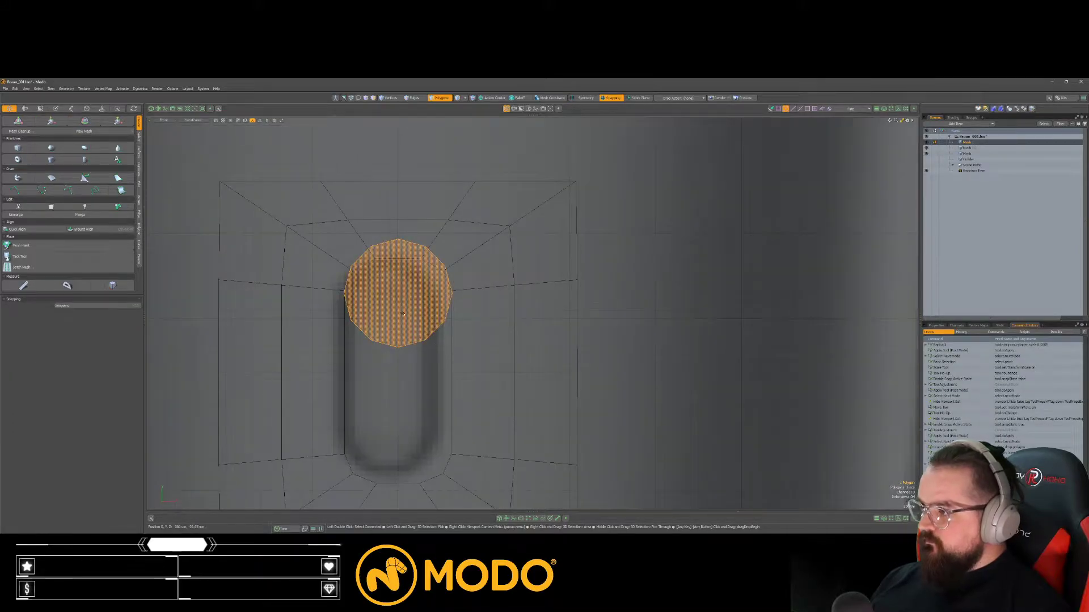
Step: Bevel the disc's polygon inward to form a thin ring around its border
key("shift+b")
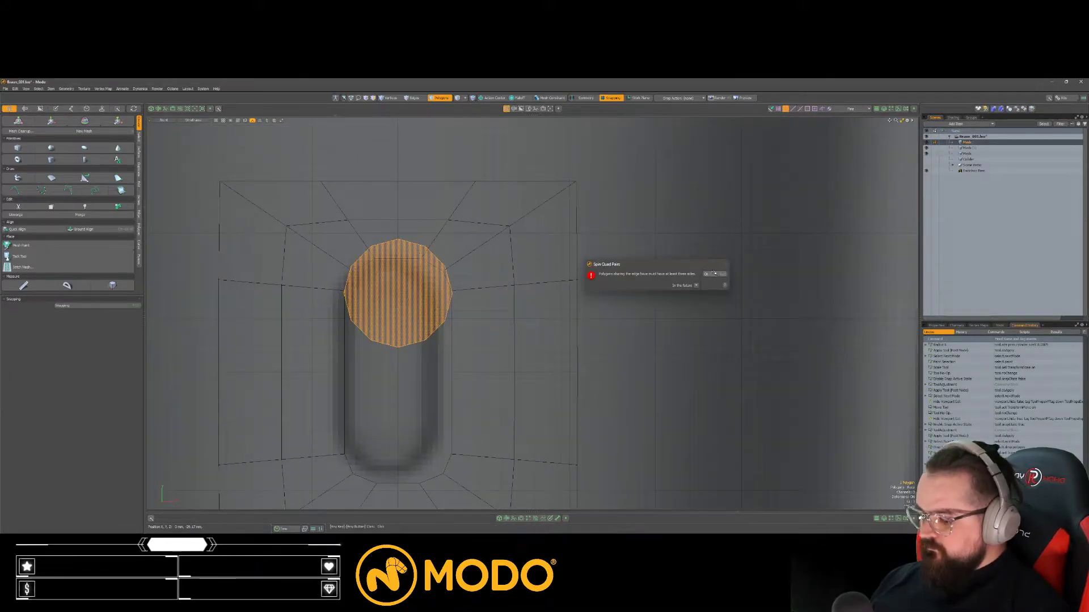
left_click(715, 274)
key("b")
left_click(433, 294)
left_click_drag(430, 293, 421, 253, "ctrl+alt")
key("space")
left_click(420, 287)
Step: Copy the whole disc with its ring and move the copy straight down toward the slot's lower end
key("shift+Up")
key("shift+Up")
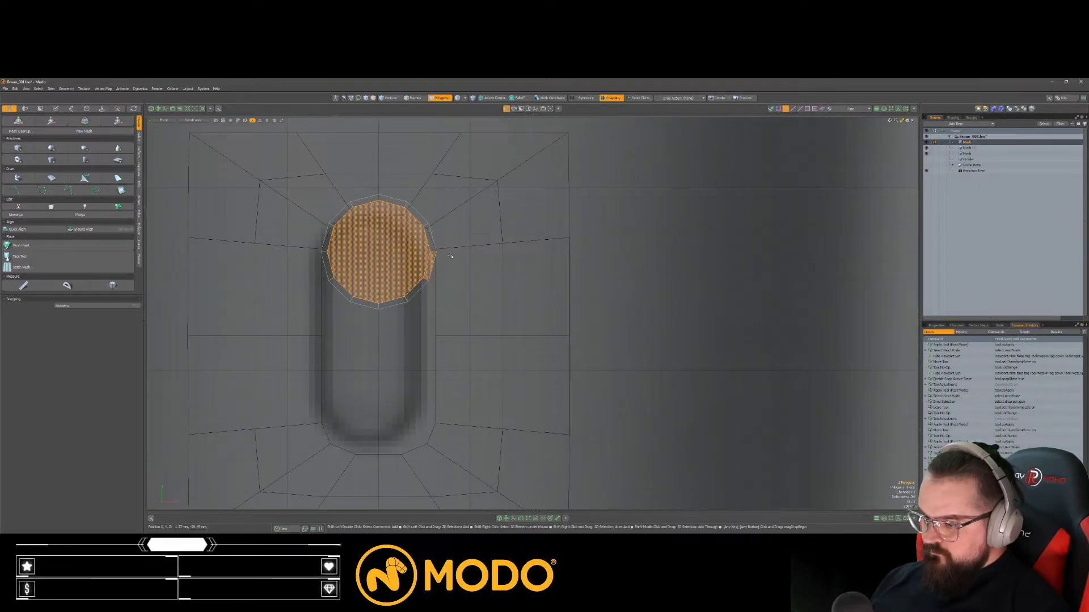
key("w")
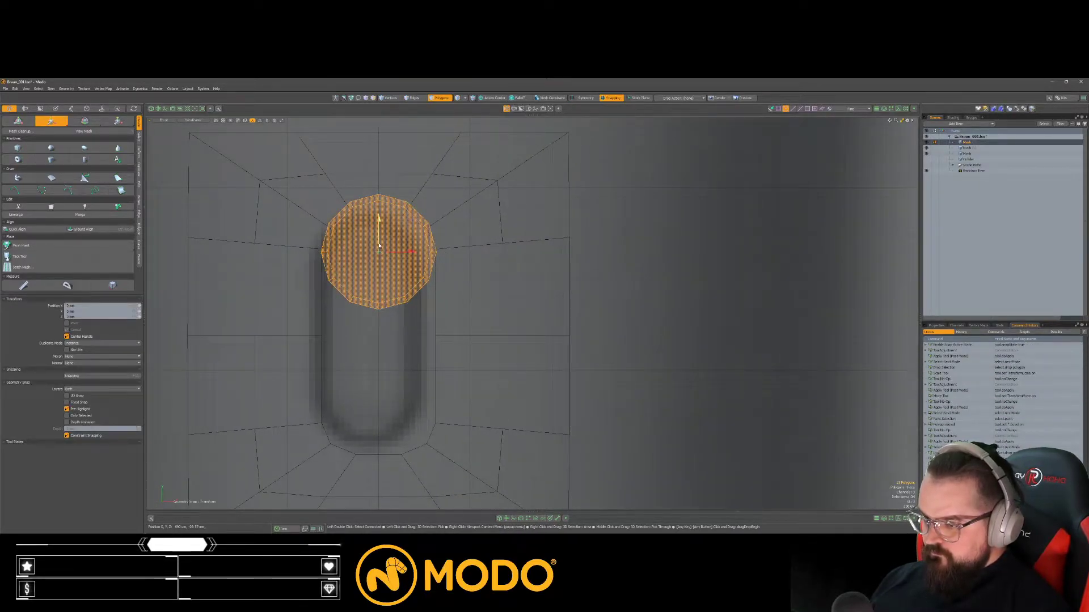
left_click_drag(379, 246, 369, 493)
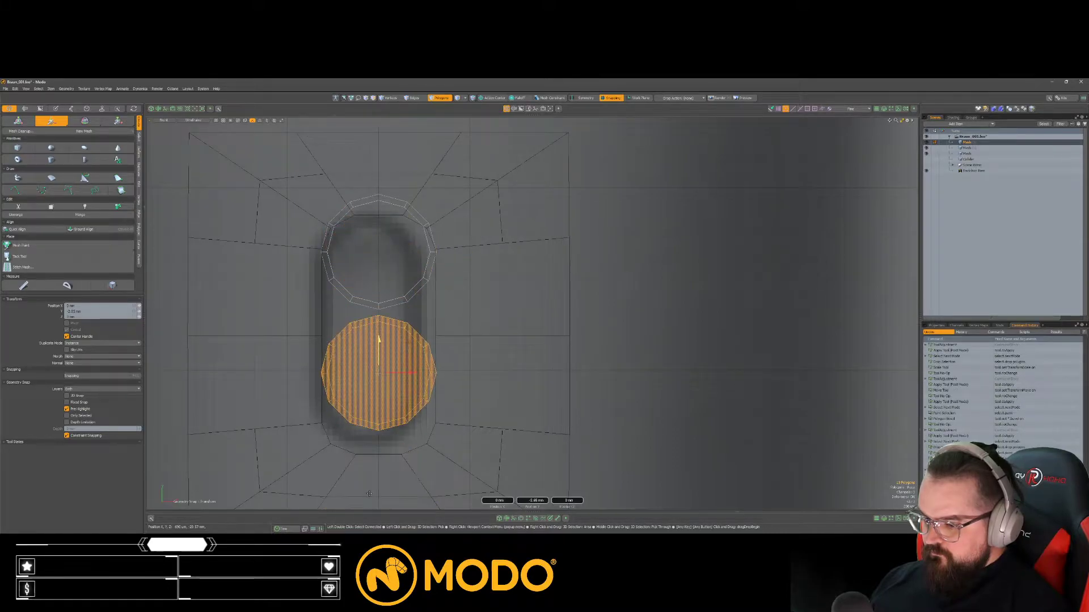
key("space")
Step: Hide the body mesh and move both discs together vertically to line up with the slot in the reference image
left_click(926, 148)
left_click(524, 327)
left_click_drag(372, 275, 371, 343)
double_click(373, 344, "shift")
scroll(373, 343, "down", 2)
key("w")
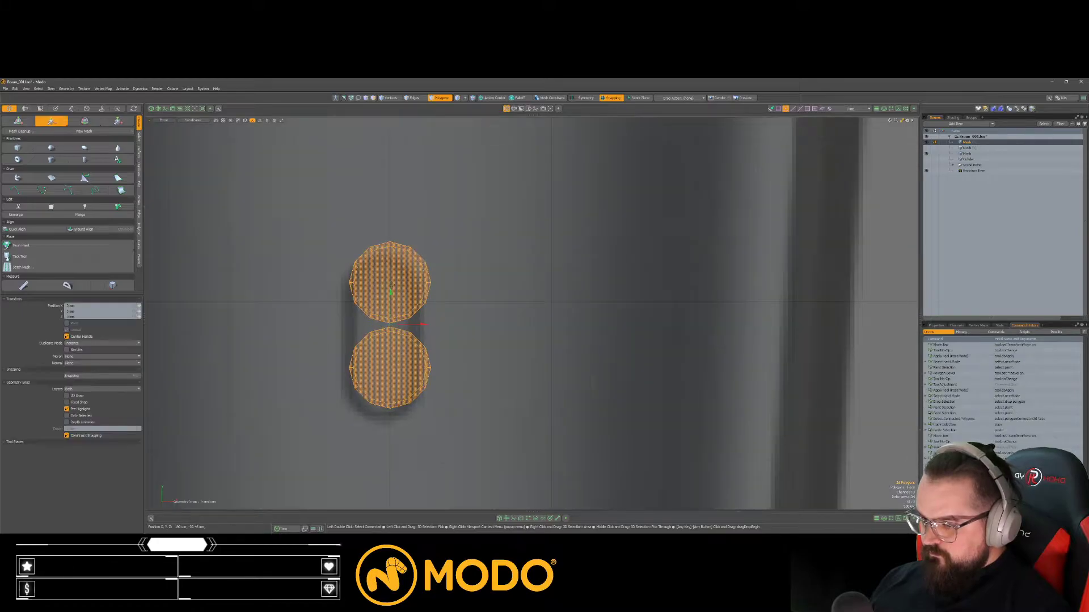
mouse_move(389, 336)
left_mouse_down()
mouse_move(390, 359)
mouse_move(438, 373)
left_mouse_up()
Step: Select the lower disc and fine-tune its vertical position against the slot's rounded lower end
key("space")
left_click(417, 363)
double_click(429, 365, "shift")
key("w")
scroll(391, 387, "up", 1)
key("space")
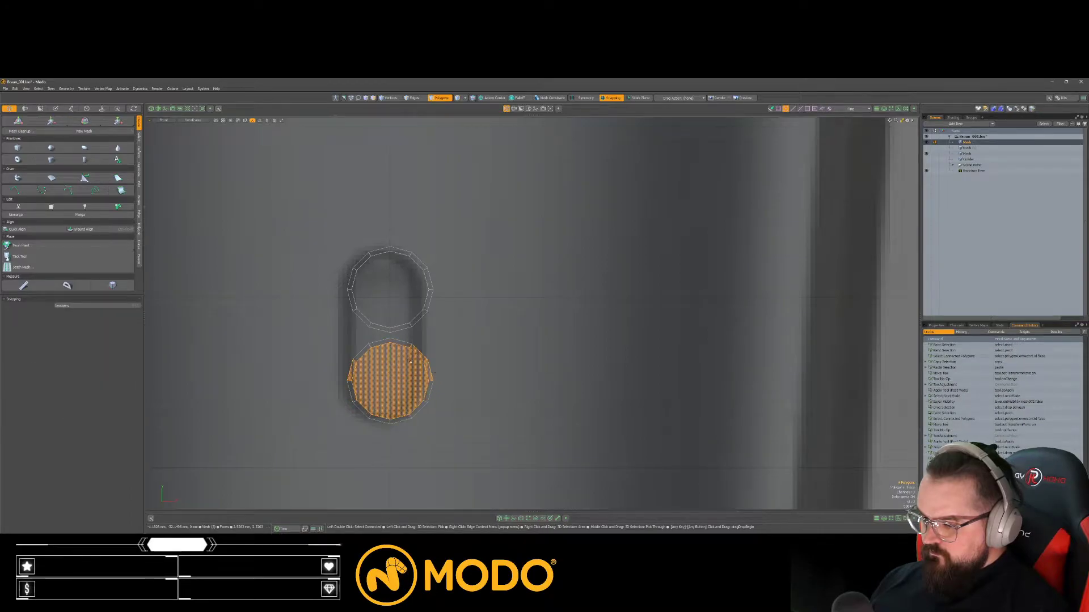
Step: Delete the centre polygons and facing ring halves of both discs, and bridge the upper arch's opposite inner edges
double_click(372, 325, "shift")
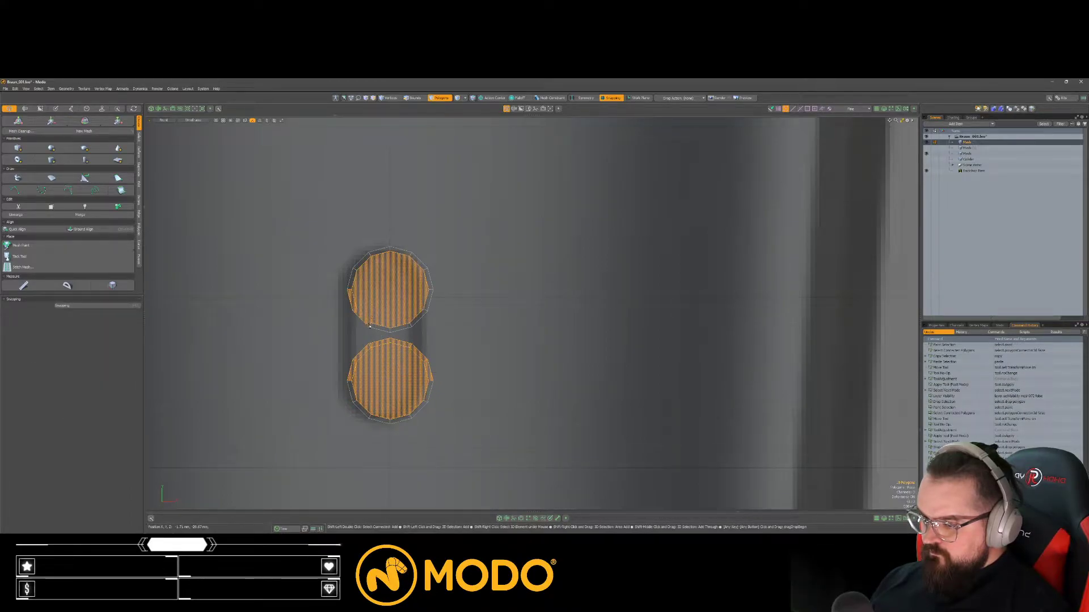
key("2")
left_click(363, 268, "shift")
left_click_drag(369, 262, 426, 277, "shift")
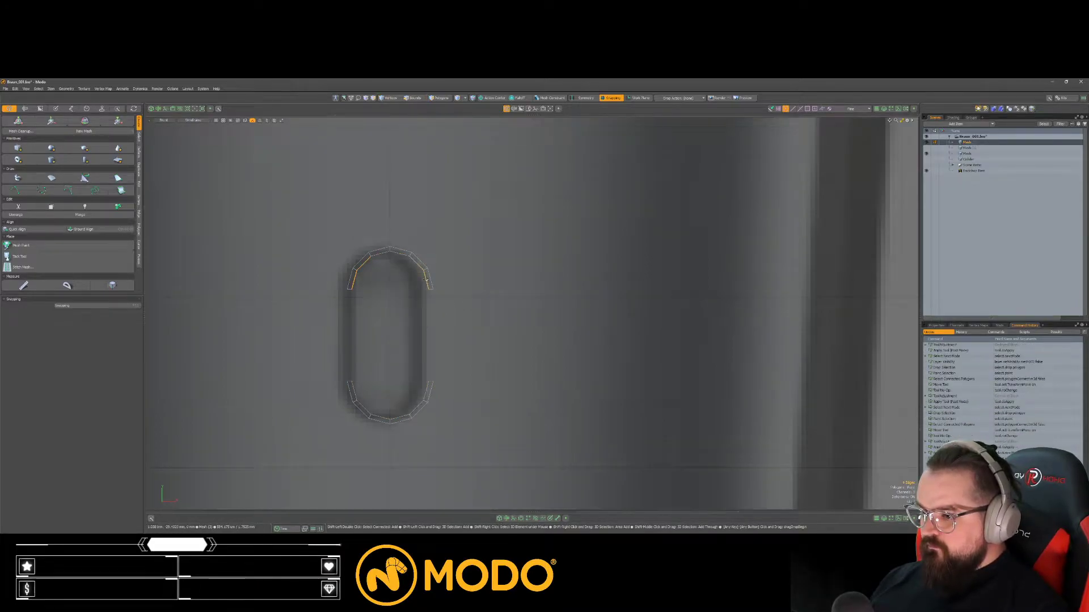
key("p")
key("space")
Step: Bridge the opposite inner edges of the lower arch to fill it with polygons
left_click(355, 394)
left_click(363, 408, "shift")
left_click(417, 408, "shift")
left_click(426, 392, "shift")
key("alt+b")
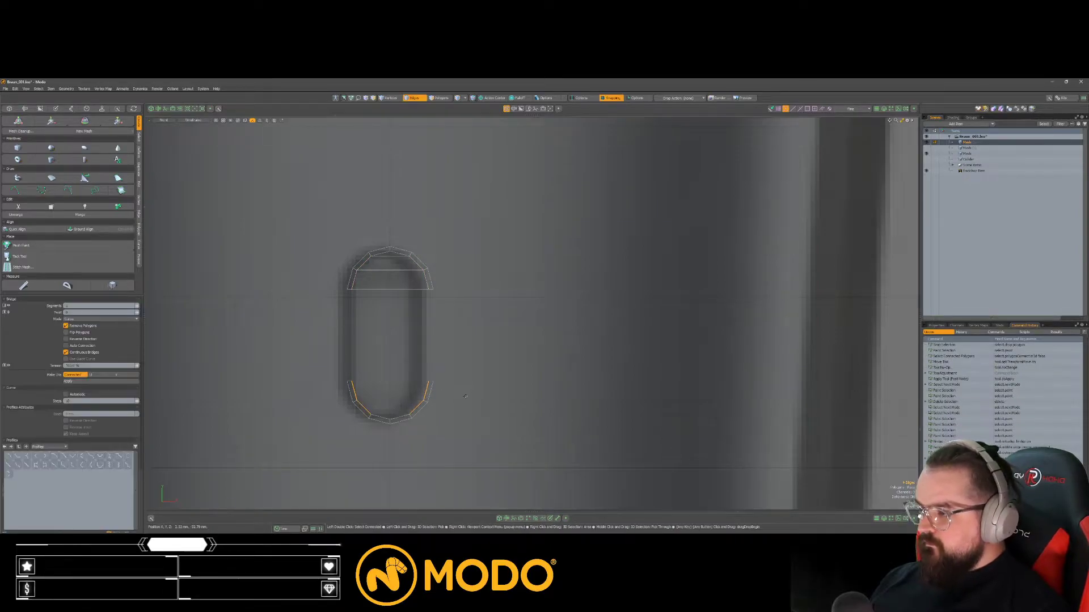
key("space")
Step: Add a centred vertical edge loop through both arch fills and join its end points to the middle points of the rings
left_click_drag(392, 404, 392, 379)
key("alt+c")
left_click(393, 279)
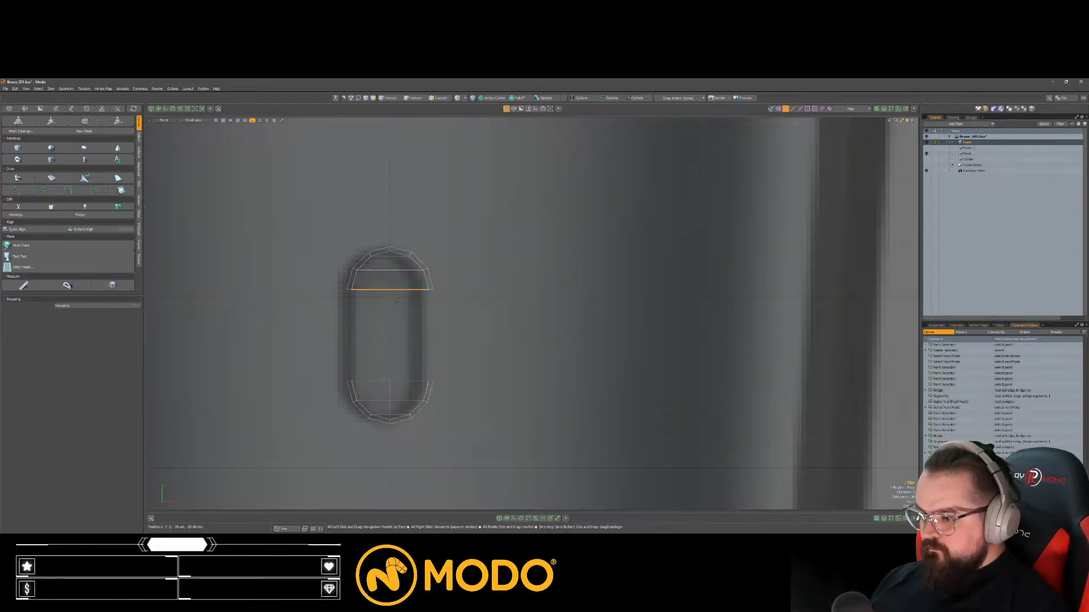
key("space")
key("1")
left_click(390, 252)
left_click(387, 407)
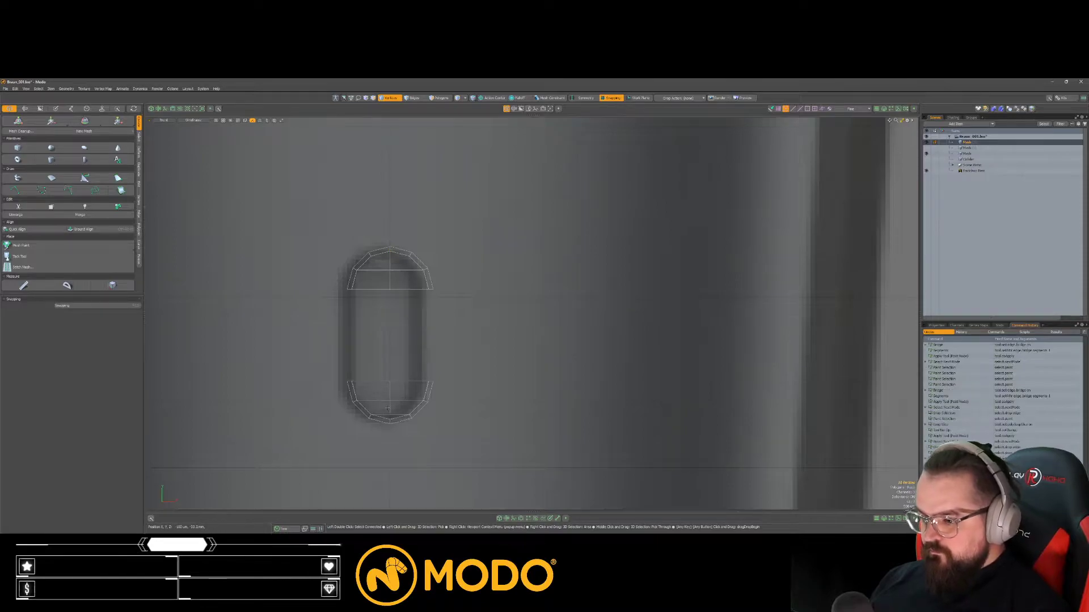
key("space")
Step: Bridge the facing edges of the upper and lower arches to complete the elongated slot shape
key("space")
mouse_move(466, 389)
right_mouse_down()
mouse_move(338, 381)
mouse_move(457, 390)
mouse_move(455, 373)
right_mouse_up()
key("space")
key("space")
right_click_drag(485, 283, 481, 277, "shift")
key("alt+b")
key("space")
Step: Insert a centred horizontal edge loop across the straight middle section of the slot shape
left_click(433, 340)
key("alt+c")
left_click(476, 340)
key("space")
key("space")
Step: Cut all connected polygons of the finished slot shape from the temporary mesh and activate the body mesh
left_click_drag(415, 329, 415, 341)
key("]")
key("ctrl+x")
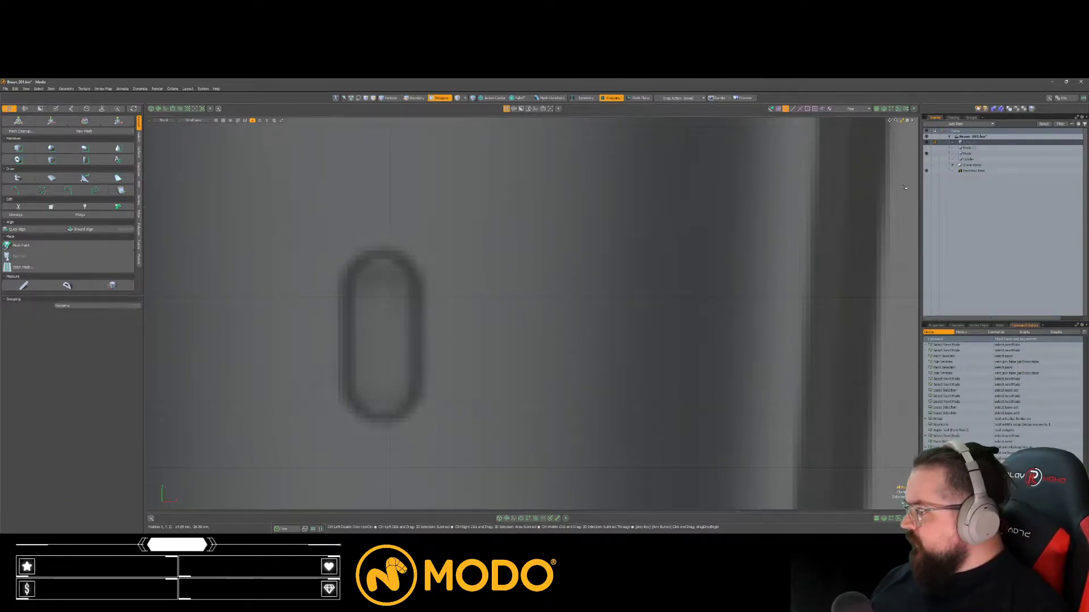
left_click(966, 148)
Step: Delete the inner polygon ring around the slot on the body mesh and paste the new slot shape into the gap
mouse_move(344, 236)
left_mouse_down()
mouse_move(328, 265)
mouse_move(440, 237)
mouse_move(457, 377)
mouse_move(329, 418)
mouse_move(421, 436)
left_mouse_up()
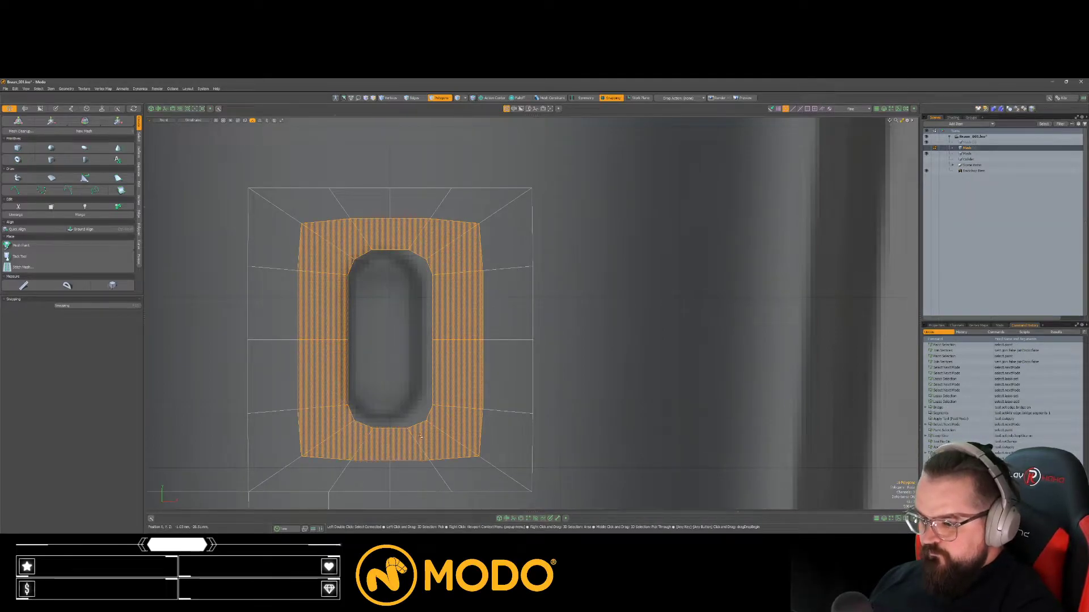
key("Delete")
key("ctrl+v")
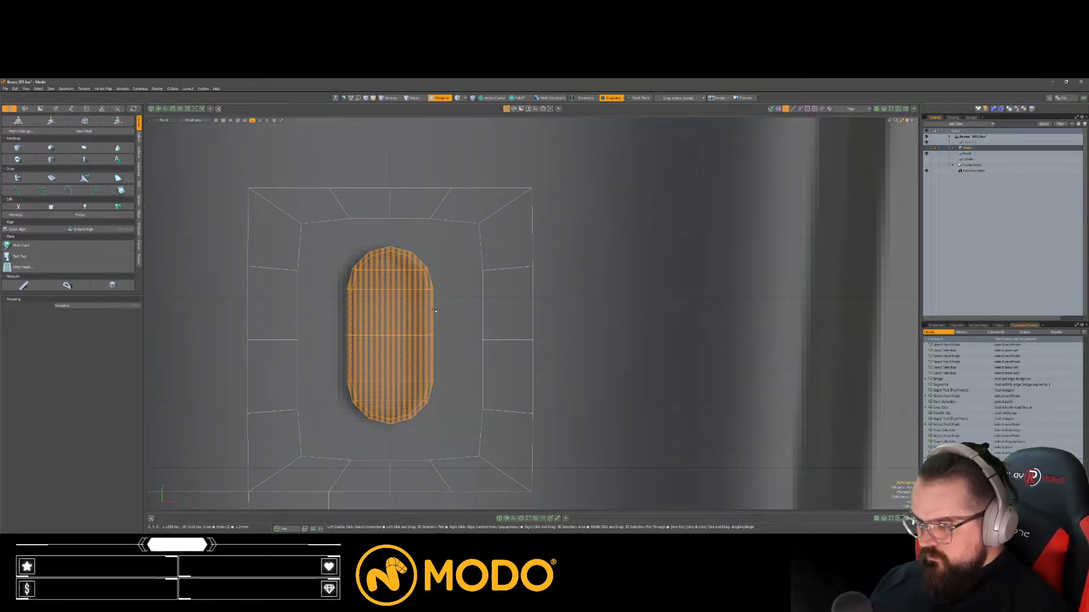
left_click(434, 311)
Step: Flatten the upper edge row of the opening around the slot into a straight horizontal line
key("space")
key("space")
left_click(336, 220)
left_click(364, 219, "shift")
key("Up")
key("Up")
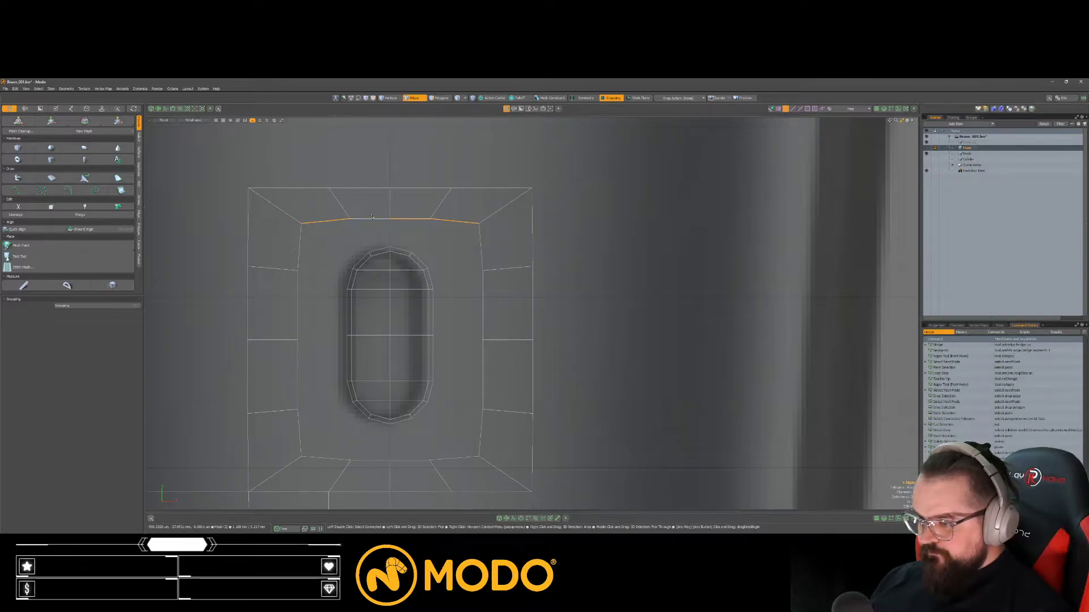
key("w")
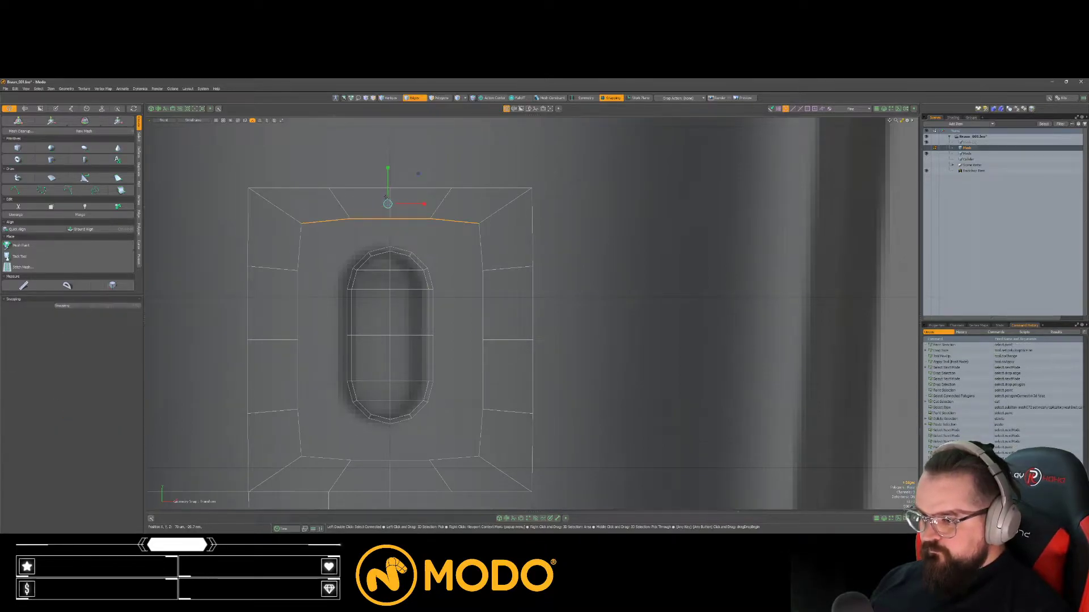
left_click_drag(390, 185, 367, 142)
key("space")
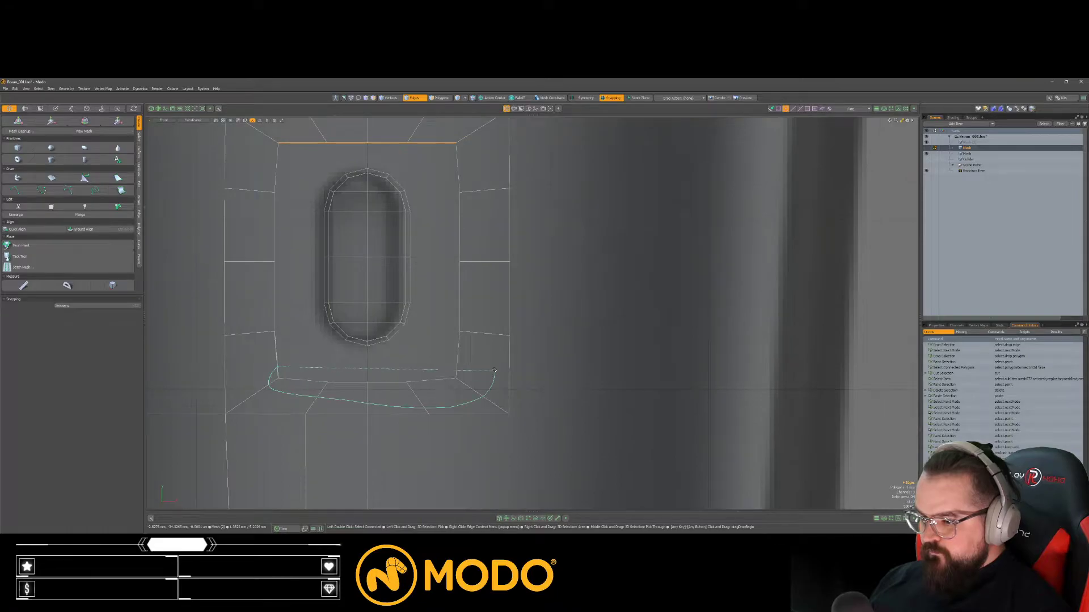
Step: Flatten the lower edge row of the opening around the slot into a straight horizontal line
left_click(494, 375)
key("r")
left_click_drag(366, 344, 367, 380)
key("space")
scroll(438, 363, "down", 2)
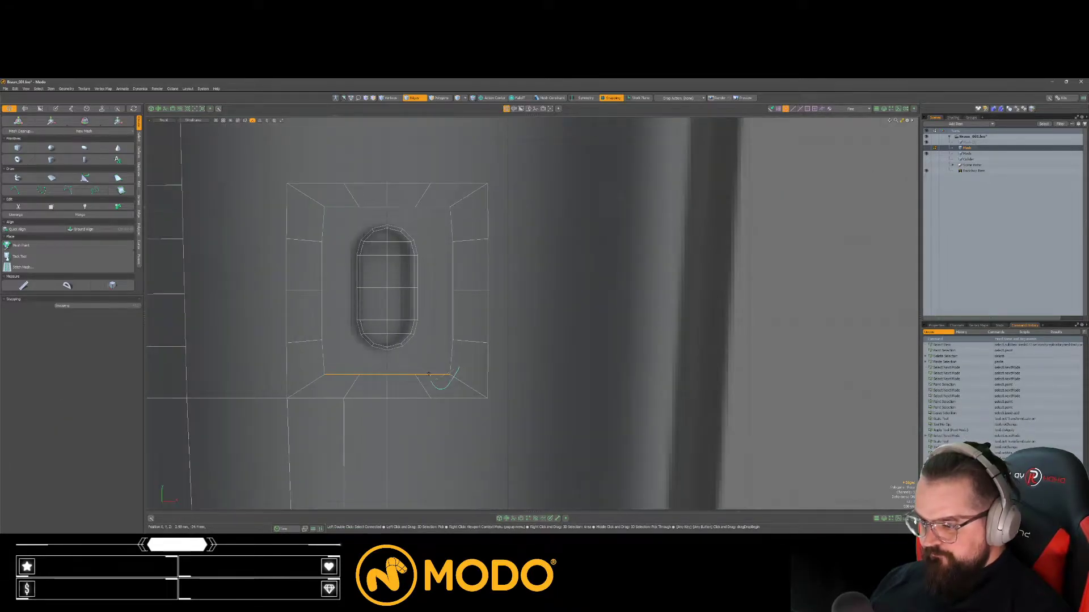
Step: Flatten the right and left edge rows of the opening around the slot into straight vertical lines
right_click_drag(464, 200, 463, 203)
key("r")
left_click_drag(488, 290, 451, 291)
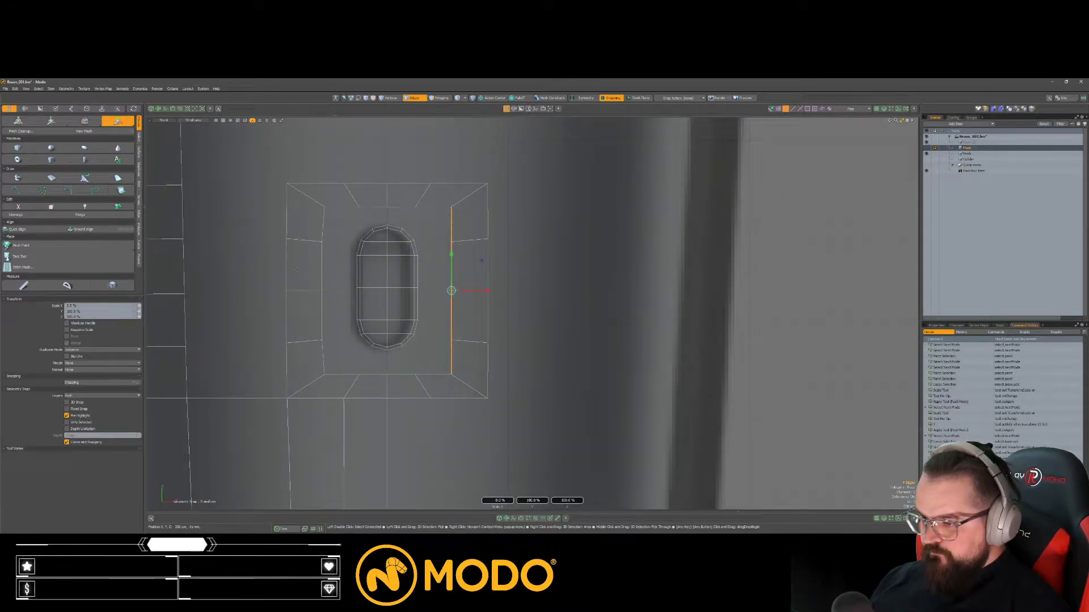
key("space")
right_click_drag(341, 200, 319, 199)
right_click_drag(334, 381, 336, 379)
key("r")
left_click_drag(360, 291, 323, 291)
key("space")
Step: Bridge the edge loop of the rectangular opening to the outer edge loop of the new slot shape
left_click(373, 207, "shift")
key("l")
left_click(383, 227, "shift")
key("l")
key("shift+b")
key("space")
Step: Bridge the side strip's inner edges to the facing edges of the slot's rectangular surround
left_click(489, 343)
scroll(489, 343, "down", 4)
key("x")
right_click_drag(383, 401, 386, 251)
key("shift+b")
key("space")
Step: Toggle subdivision surfaces on the body mesh to review the connected slot area
key("space")
left_click_drag(445, 487, 430, 351, "alt")
scroll(432, 389, "down", 5)
left_click_drag(433, 390, 410, 376, "alt")
key("Tab")
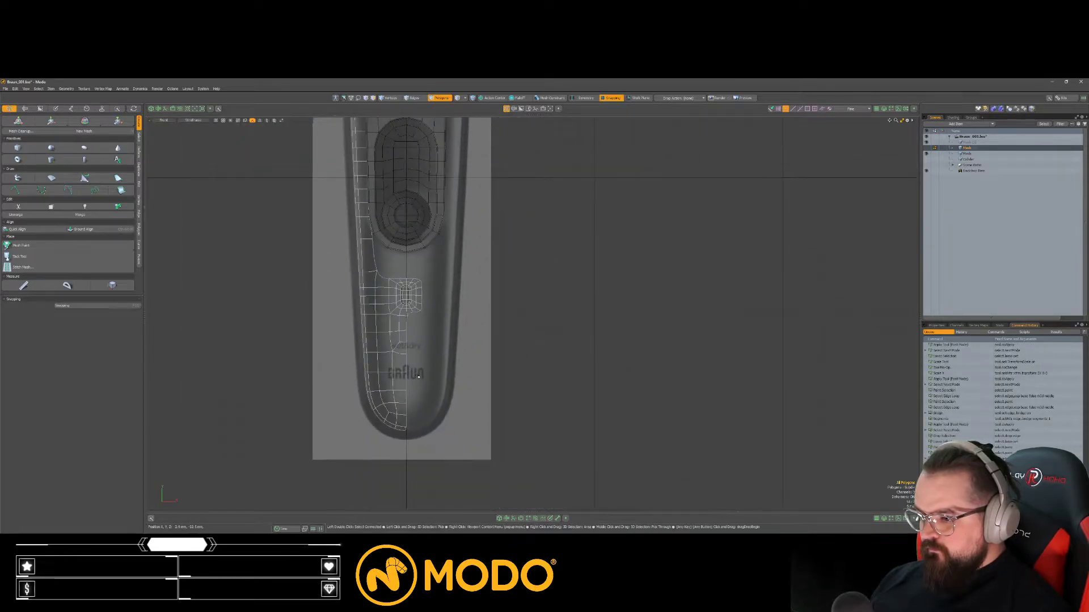
Step: Turn off subdivision on the body mesh and delete the slot surround's polygons on the right side of the centre line
scroll(417, 350, "up", 3)
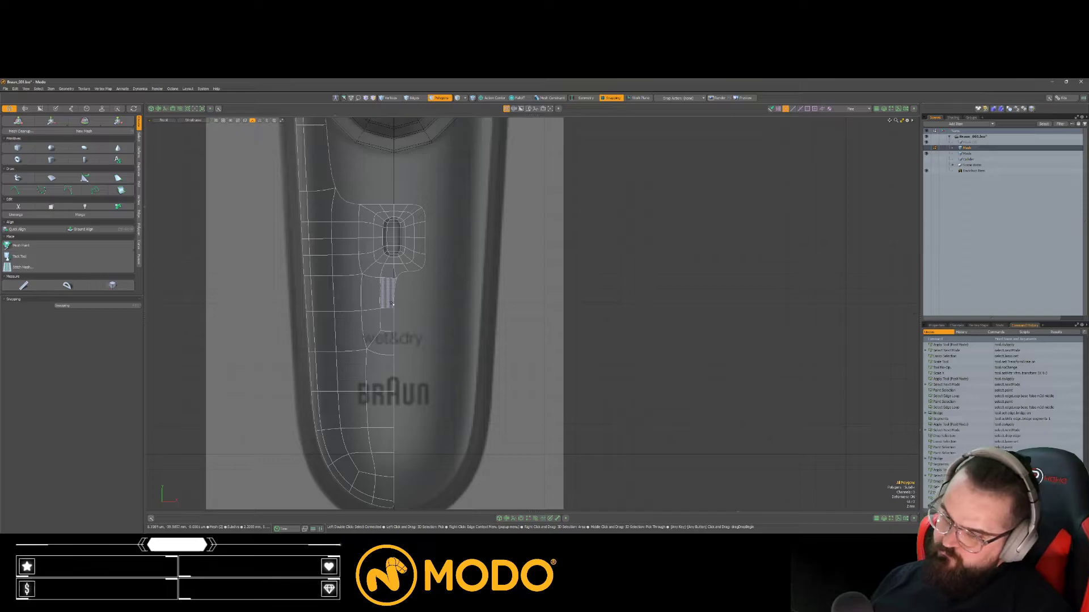
mouse_move(388, 302)
left_mouse_down("alt+shift")
mouse_move(367, 266)
mouse_move(355, 270)
mouse_move(370, 262)
mouse_move(350, 271)
left_mouse_up("alt+shift")
scroll(383, 293, "up", 1)
left_click(418, 279)
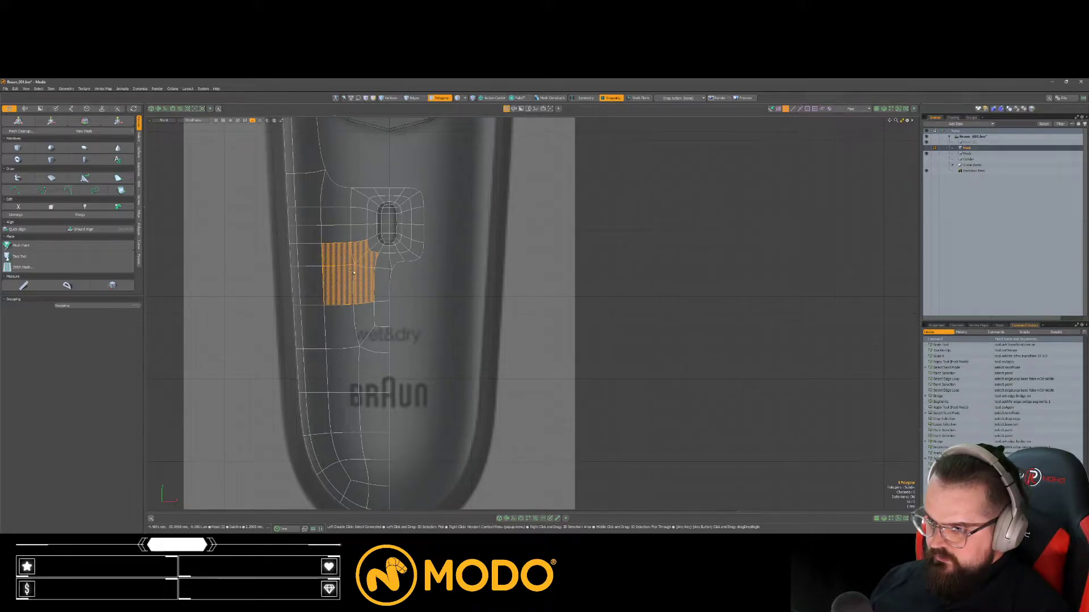
left_click(438, 354)
key("Tab")
left_click_drag(439, 354, 385, 363, "alt+shift")
left_click_drag(391, 321, 410, 335, "ctrl+alt")
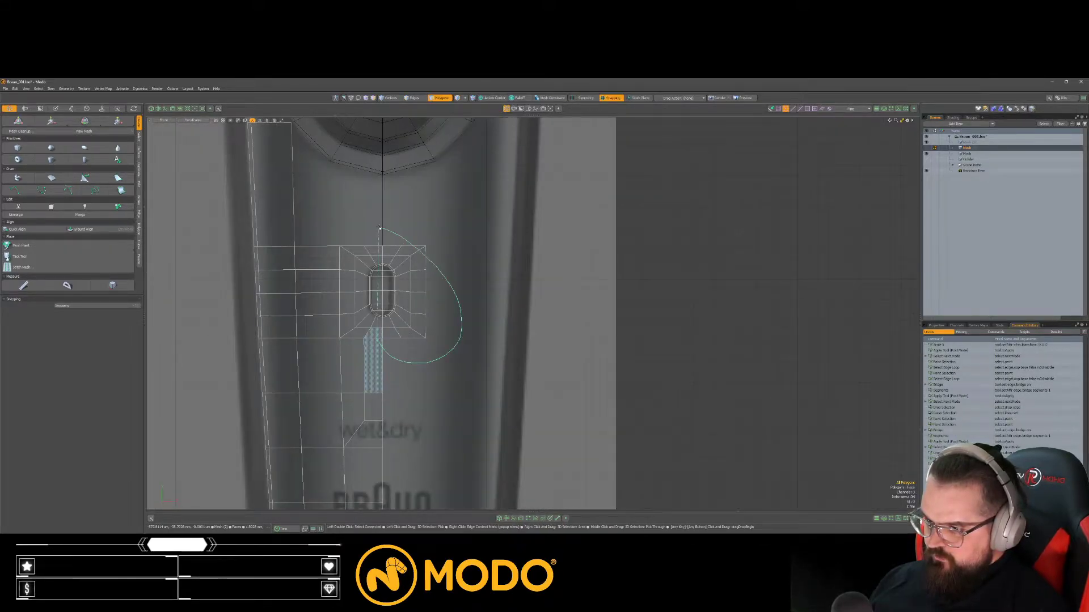
right_click_drag(379, 228, 384, 231)
key("Delete")
left_click_drag(404, 251, 418, 262)
key("Delete")
Step: Mirror the connected left half of the body across the vertical centre line to complete the symmetrical shell
left_click_drag(382, 380, 355, 371, "ctrl+alt")
double_click(369, 349)
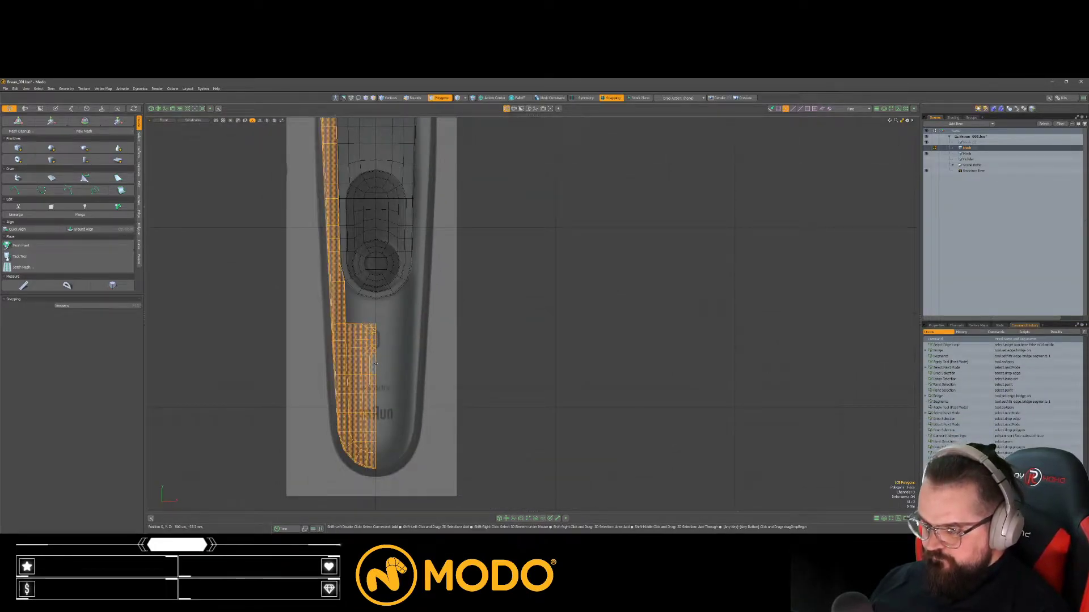
key("shift+v")
left_click(376, 356)
key("space")
left_click(471, 373)
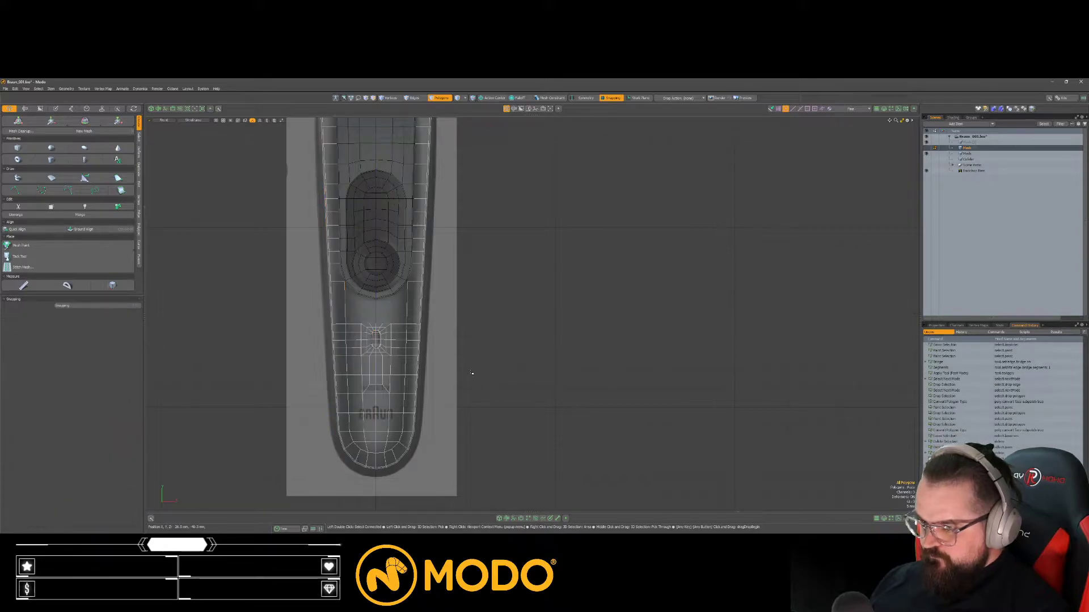
Step: Collapse the short horizontal edges at the lower end of the narrow strip below the slot into one point
left_click_drag(453, 394, 482, 393, "ctrl+alt")
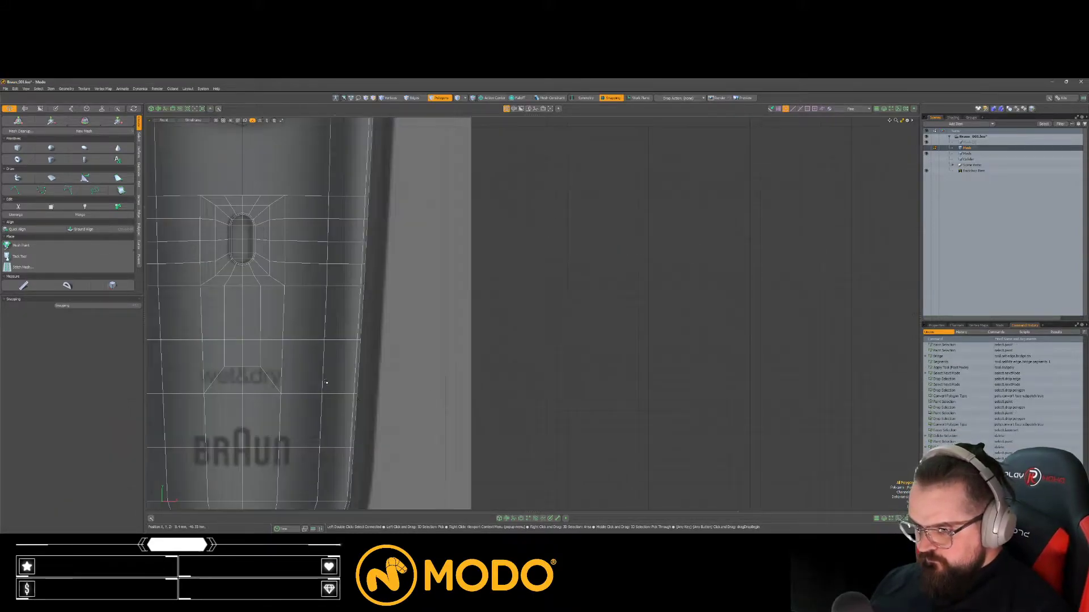
left_click_drag(340, 395, 400, 395, "alt+shift")
key("space")
key("space")
left_click_drag(288, 368, 313, 366)
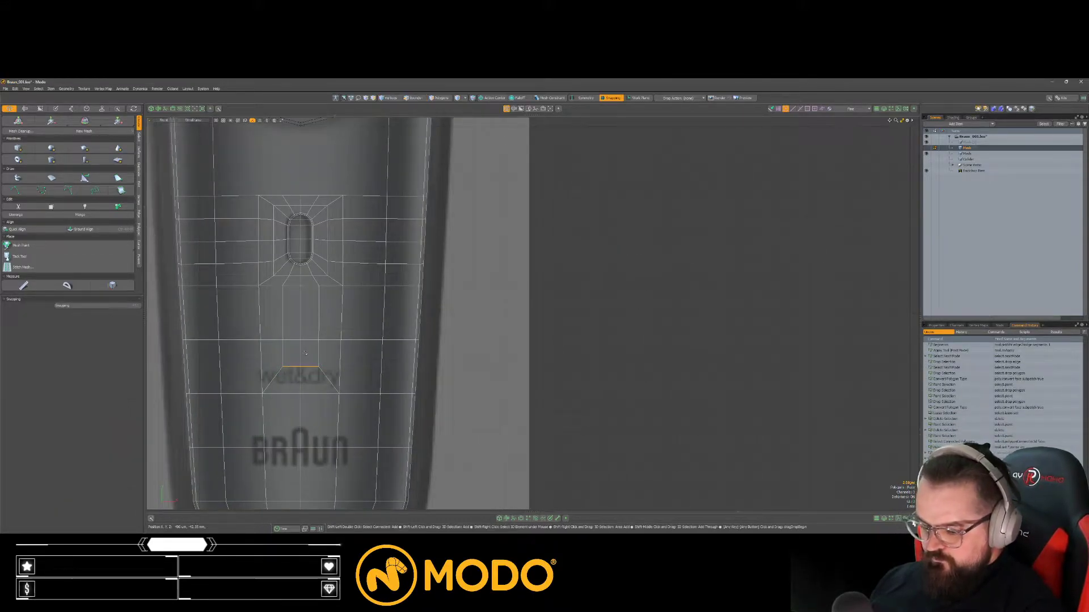
scroll(295, 356, "down", 4)
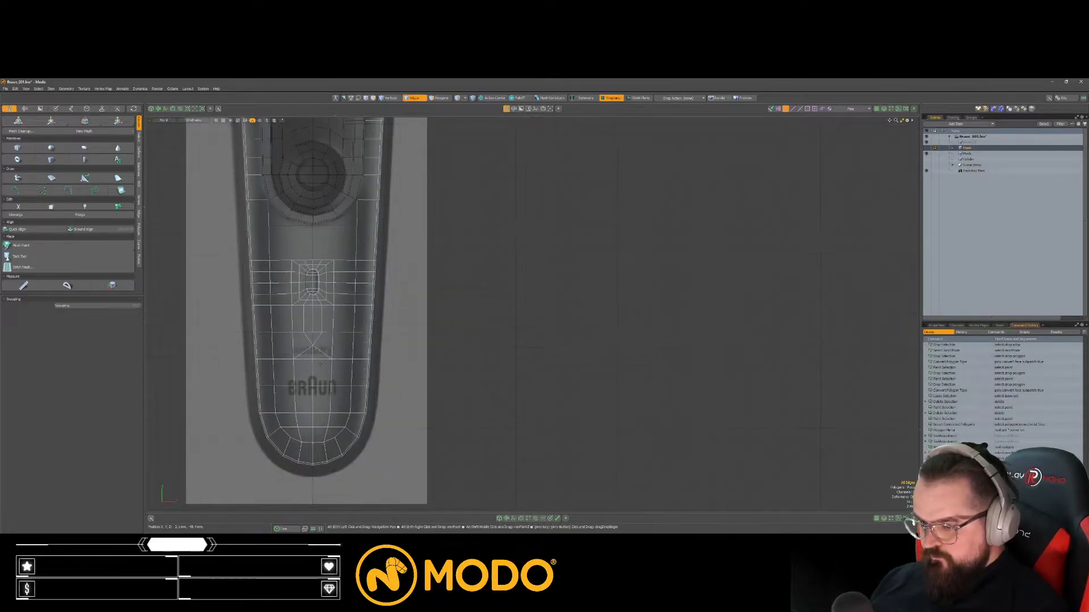
Step: Remove the two diagonal edges below the narrow strip and join its tip vertex to the centre point of the next edge row
left_click(304, 351)
left_click(324, 350, "shift")
key("BackSpace")
scroll(326, 353, "up", 2)
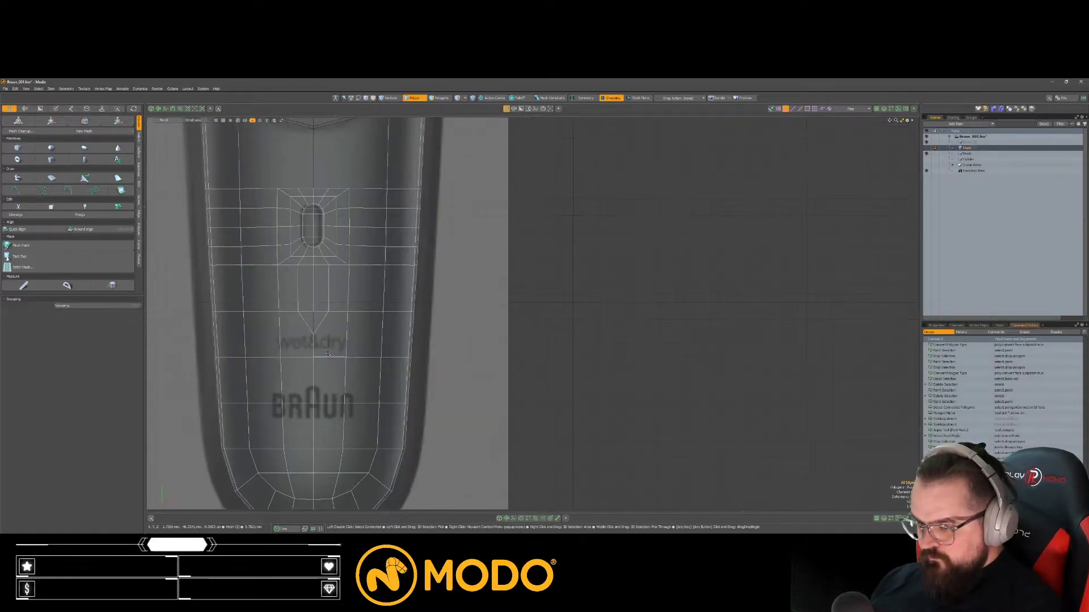
key("space")
key("space")
left_click(313, 334)
key("ctrl+j")
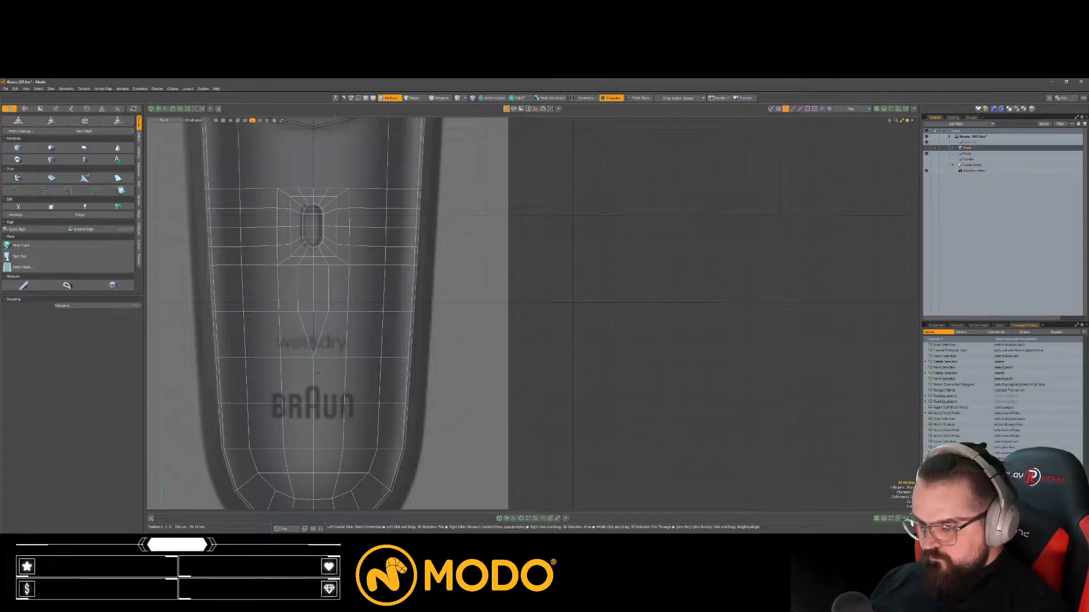
Step: Transfer the body geometry into the mesh layer that holds the switch panel and display the combined mesh as subdivision surfaces
scroll(318, 374, "down", 6)
scroll(328, 392, "up", 5)
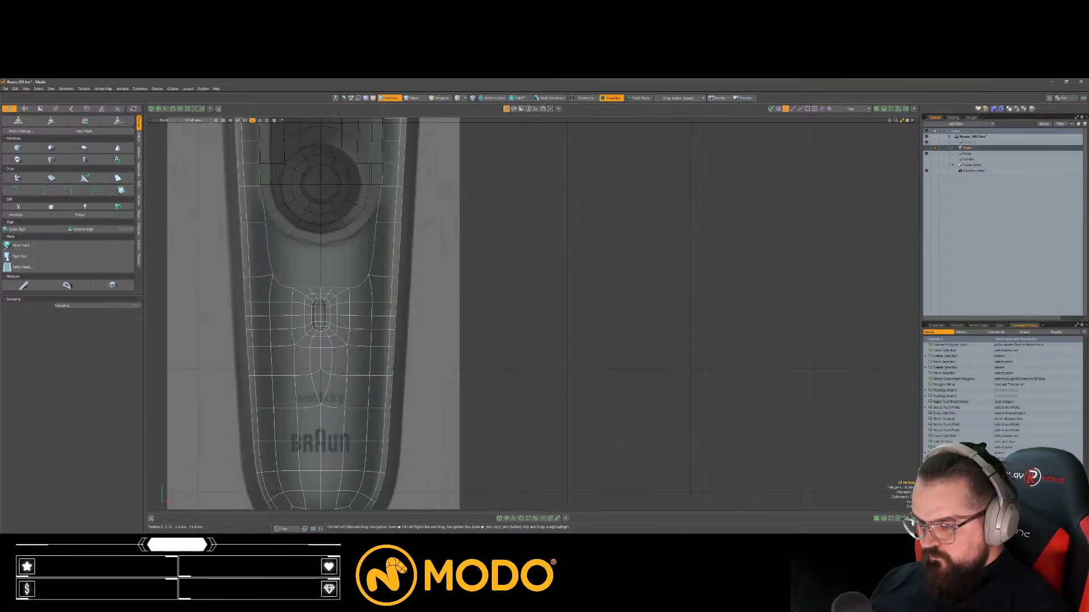
left_click_drag(310, 344, 307, 346, "alt+shift")
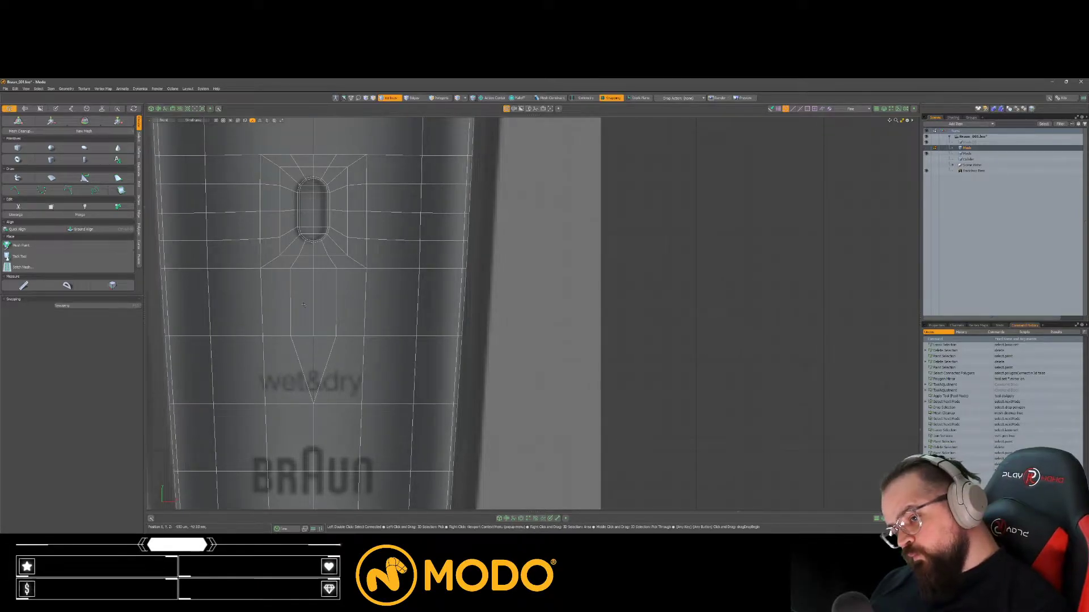
scroll(293, 357, "down", 5)
scroll(286, 393, "up", 4)
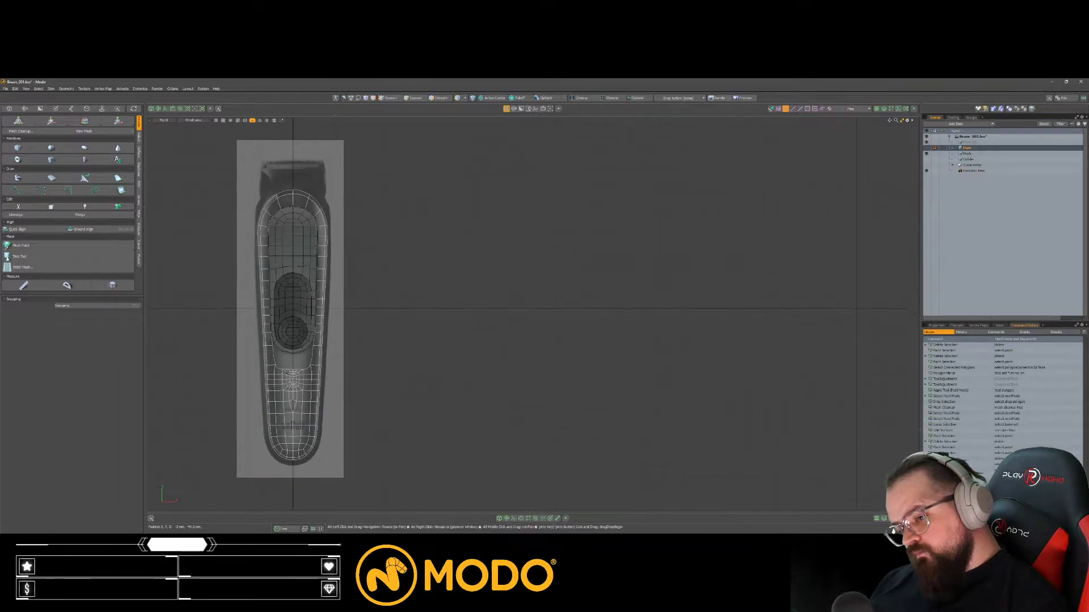
left_click_drag(286, 393, 284, 379, "alt+shift")
key("space")
left_click(982, 207)
left_click(971, 154)
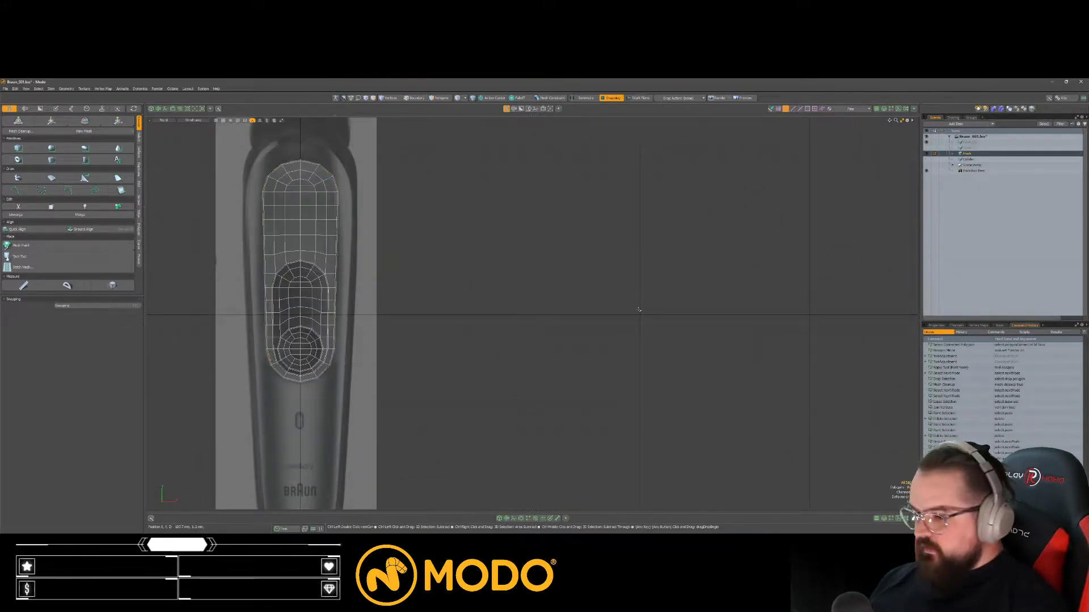
key("Tab")
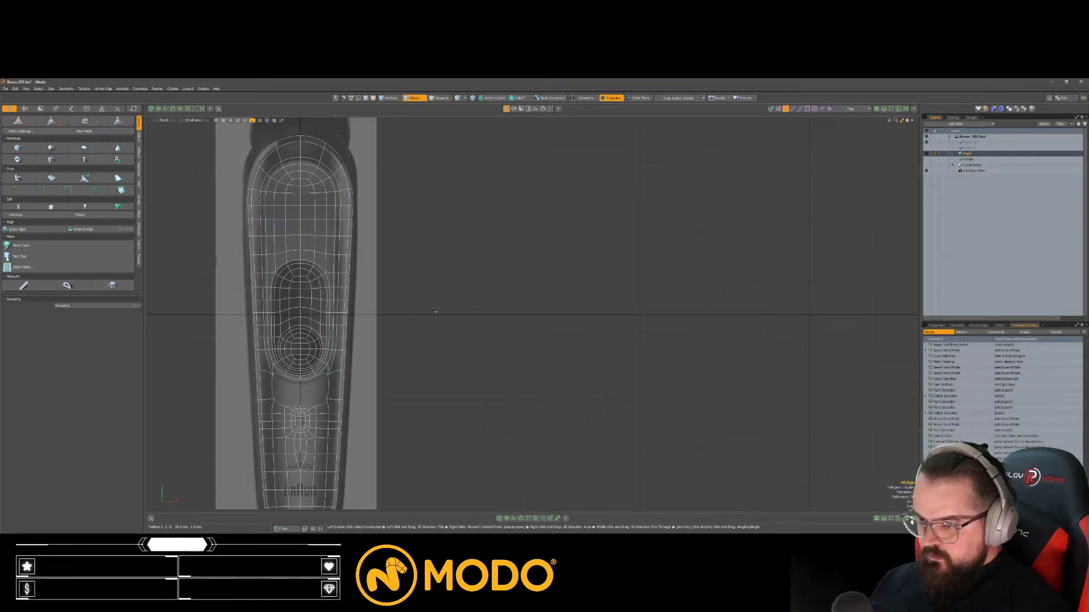
Step: Review the combined subdivided mesh around the switch and slot, and return it to plain polygons
scroll(291, 400, "up", 2)
scroll(312, 387, "down", 4)
left_click_drag(290, 400, 324, 335, "alt+shift")
scroll(312, 391, "up", 4)
key("Tab")
scroll(304, 324, "up", 3)
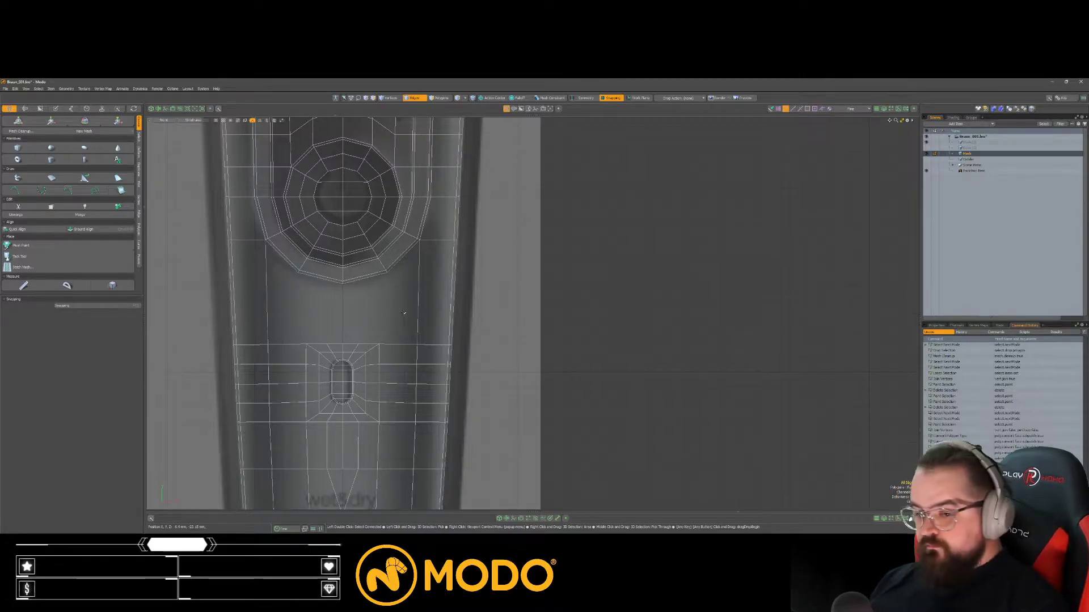
Step: Bridge the two lowest outer edges of the switch panel rim to the two middle upper edges of the slot surround
scroll(340, 277, "up", 1)
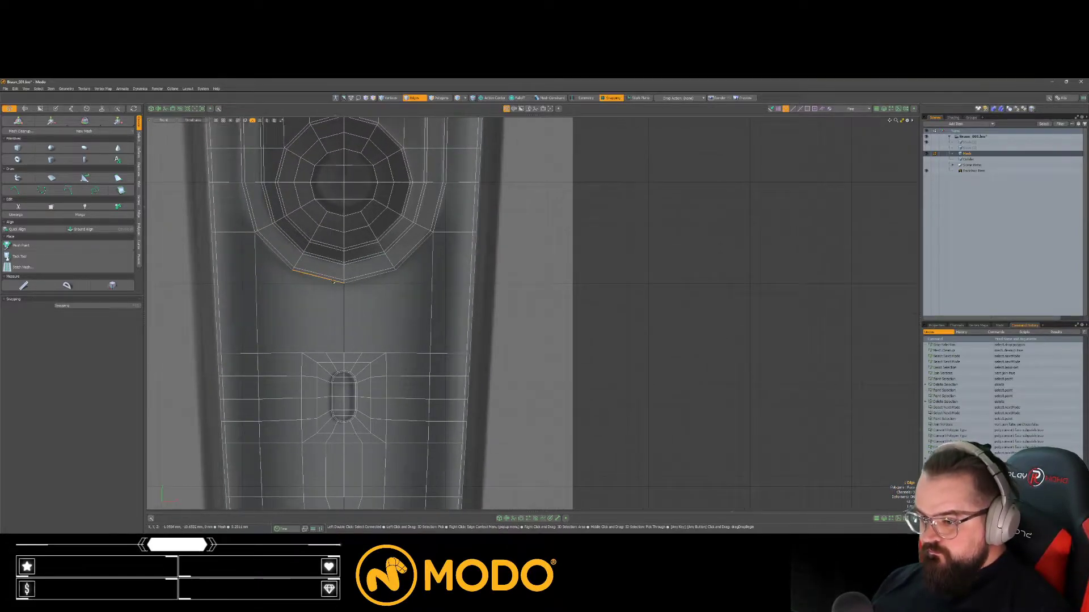
scroll(335, 355, "up", 3)
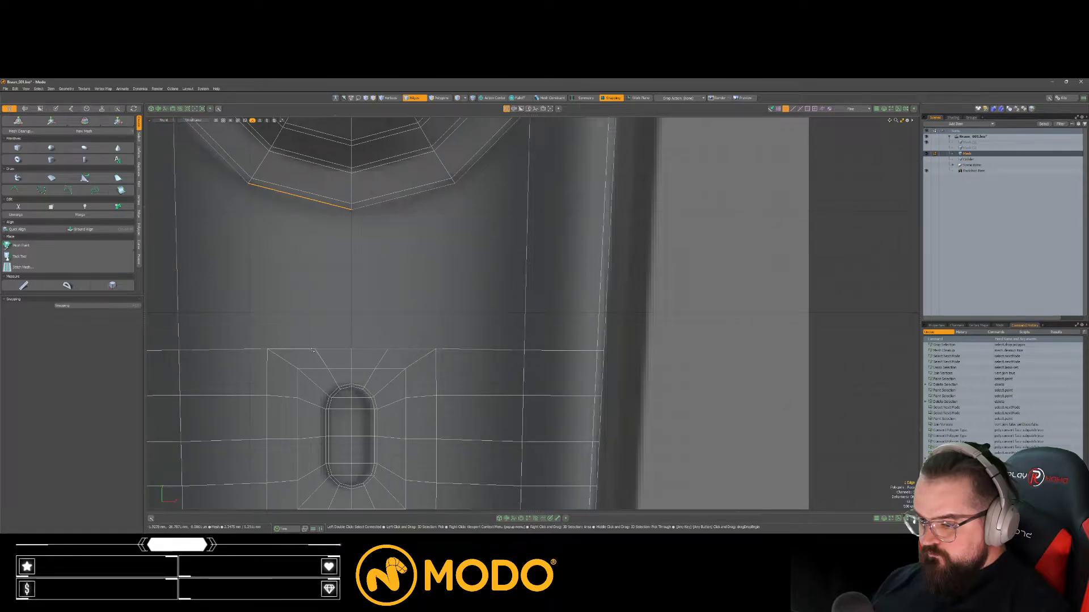
scroll(312, 351, "down", 2)
left_click(304, 243, "shift")
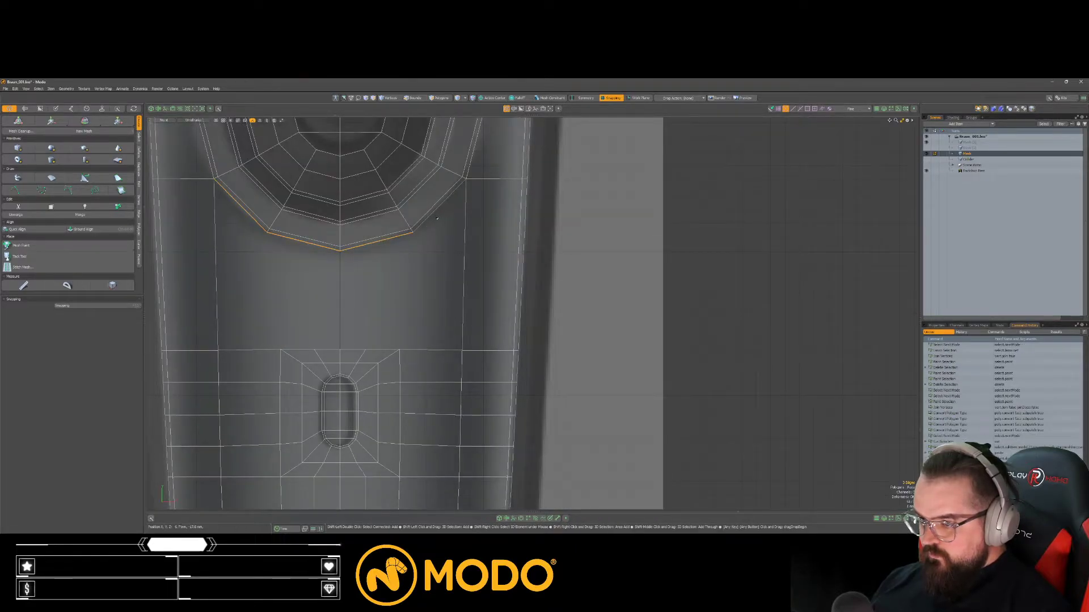
scroll(424, 288, "down", 3)
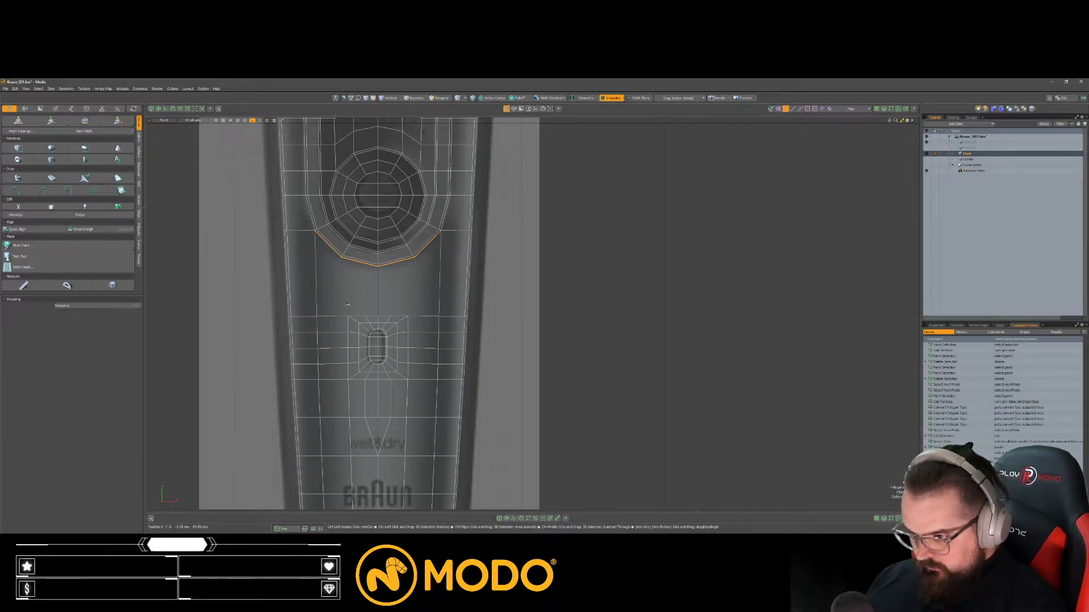
scroll(380, 315, "up", 3)
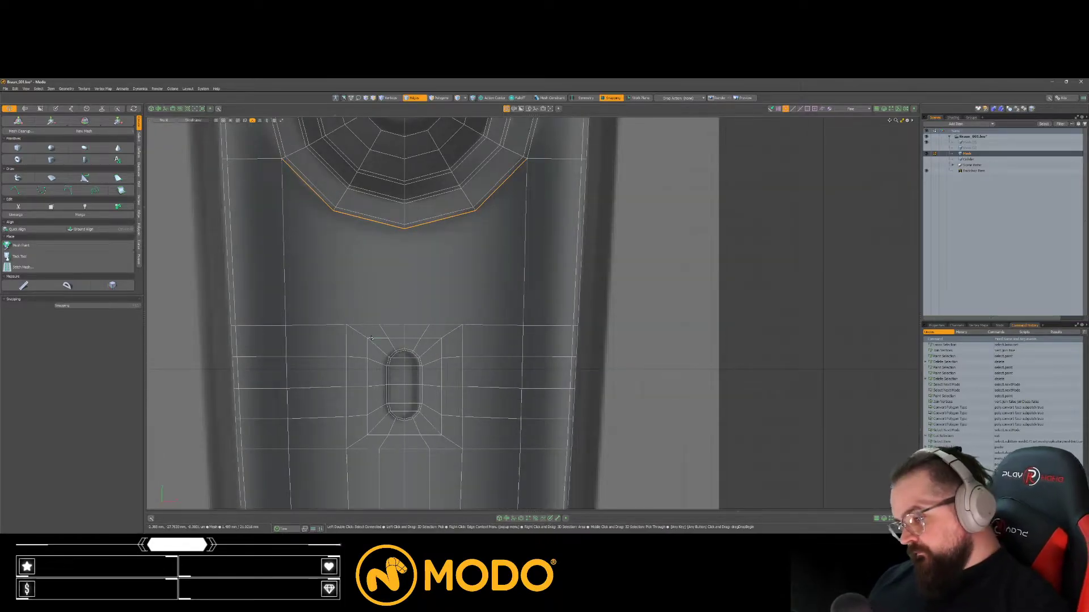
left_click(400, 327)
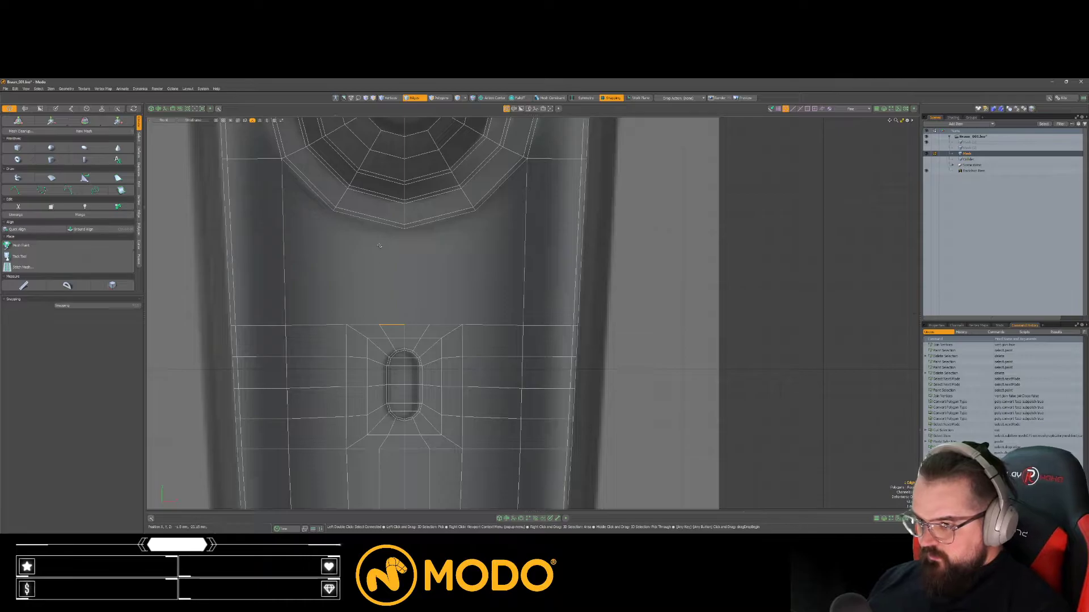
left_click(415, 226, "shift")
left_click(413, 326, "shift")
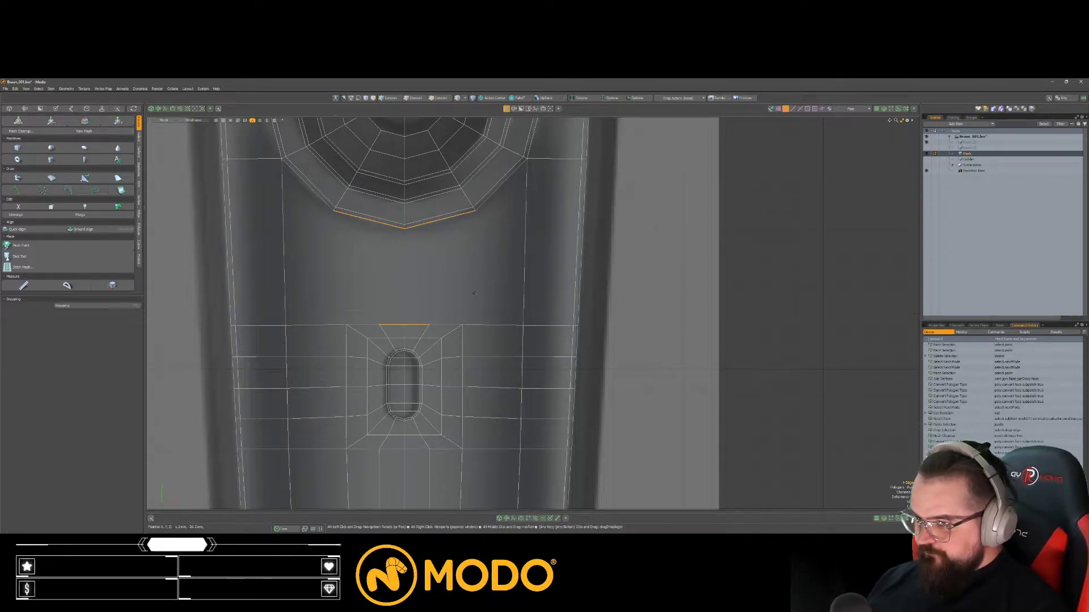
key("shift+b")
key("space")
key("Escape")
left_click_drag(514, 292, 468, 315, "alt+shift")
left_click_drag(468, 315, 435, 314, "ctrl+alt")
left_click(470, 278)
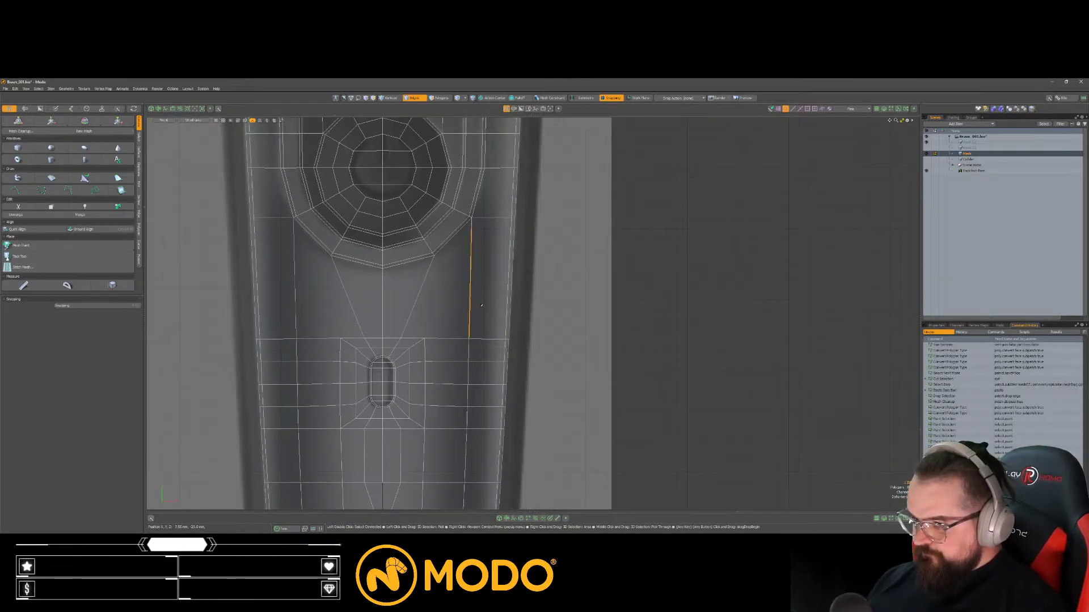
key("alt+c")
left_click(370, 309)
key("space")
left_click(350, 306)
key("alt+c")
left_click(355, 304)
key("space")
key("ctrl+z")
key("ctrl+z")
key("ctrl+z")
Step: Add a loop slice across the side strips and across the central bridge between the switch rim and the slot surround
left_click(296, 295)
key("alt+c")
left_click(310, 298)
key("space")
key("Escape")
left_click(352, 305)
key("alt+c")
left_click(363, 302)
key("space")
key("Escape")
Step: Bridge the upper side edges of the central bridge to the facing edges of the side strips on both sides
left_click(425, 278)
left_click(470, 270, "shift")
key("alt+b")
left_click(445, 278)
key("space")
key("Escape")
key("alt+b")
left_click(311, 284)
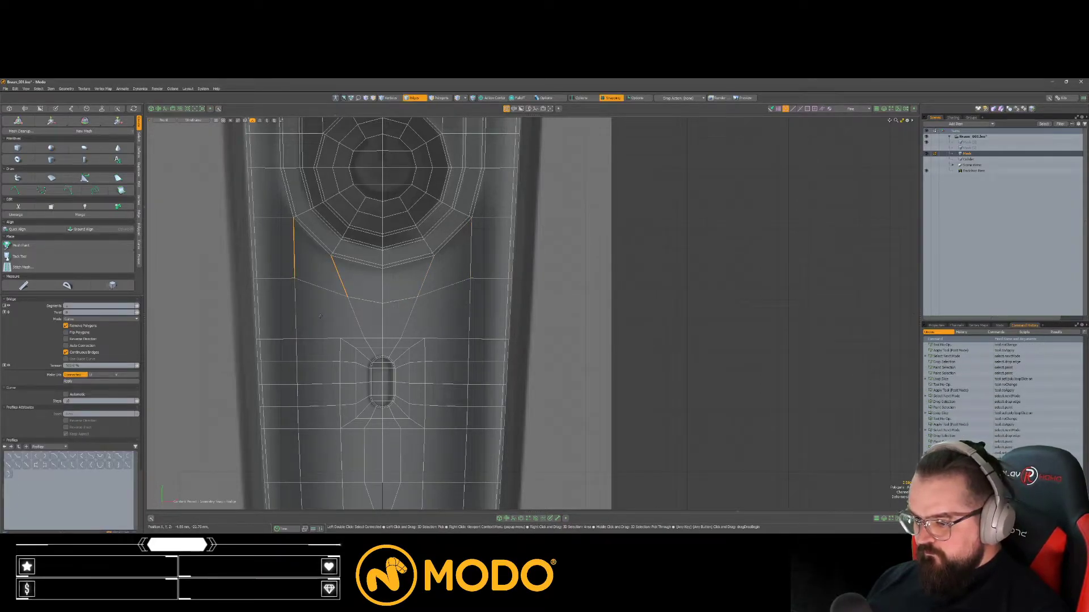
key("space")
key("Escape")
Step: Add a loop slice across the lower span of both side strips, just above the slot surround's row
scroll(317, 315, "up", 1)
left_click(293, 312)
left_click(483, 310, "shift")
key("alt+c")
left_click(462, 318)
key("space")
key("Escape")
scroll(451, 326, "up", 2)
Step: Bridge the slanted lower edge of each new side face to the outer upper edge of the slot surround
scroll(451, 292, "up", 1)
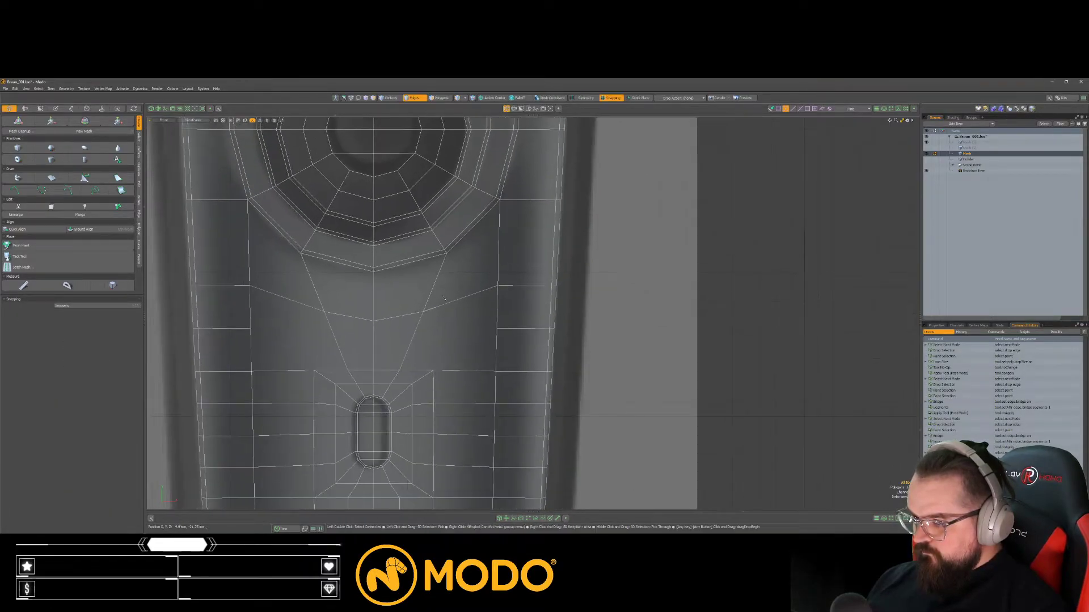
left_click(448, 304, "shift")
key("alt+b")
left_click(445, 318)
key("space")
key("Escape")
left_click(301, 306)
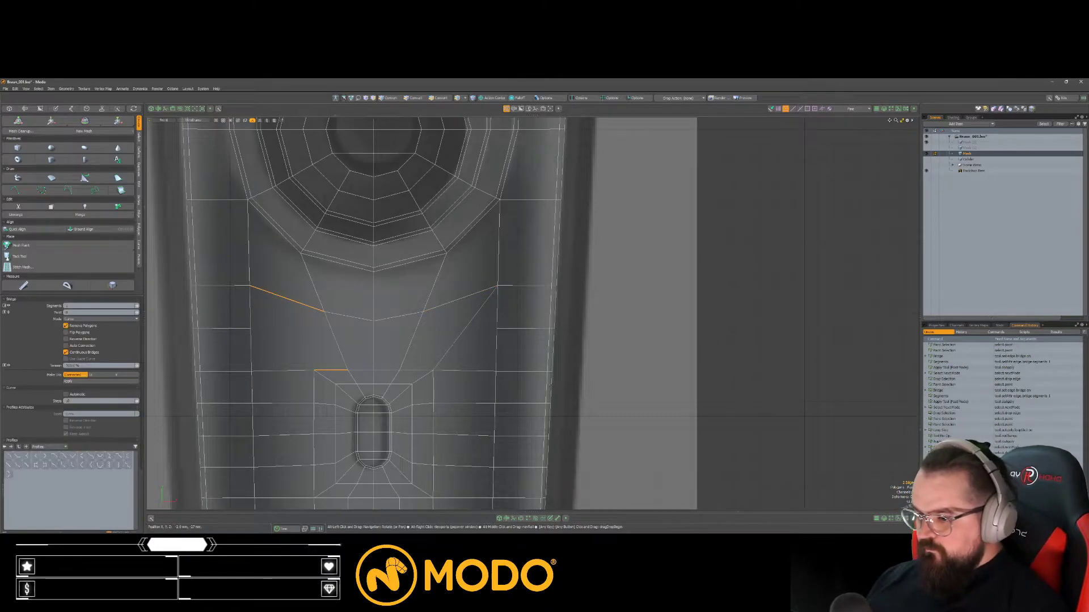
Step: Fill the remaining triangular gaps between the side strips and the slanted bridge faces with polygons on both sides
scroll(439, 368, "down", 2)
left_click(455, 347, "shift")
left_click(454, 346, "ctrl")
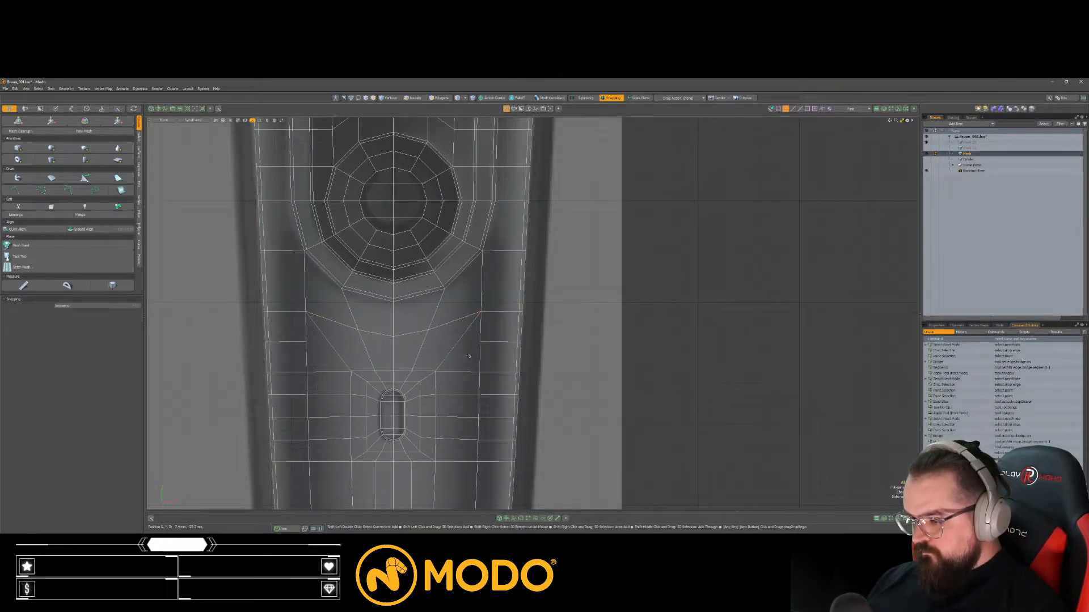
left_click(454, 346, "shift")
left_click(360, 354)
Step: Slide the lower cross edges of both side strips slightly toward the row of the slot surround
left_click(289, 342)
left_click(498, 343, "shift")
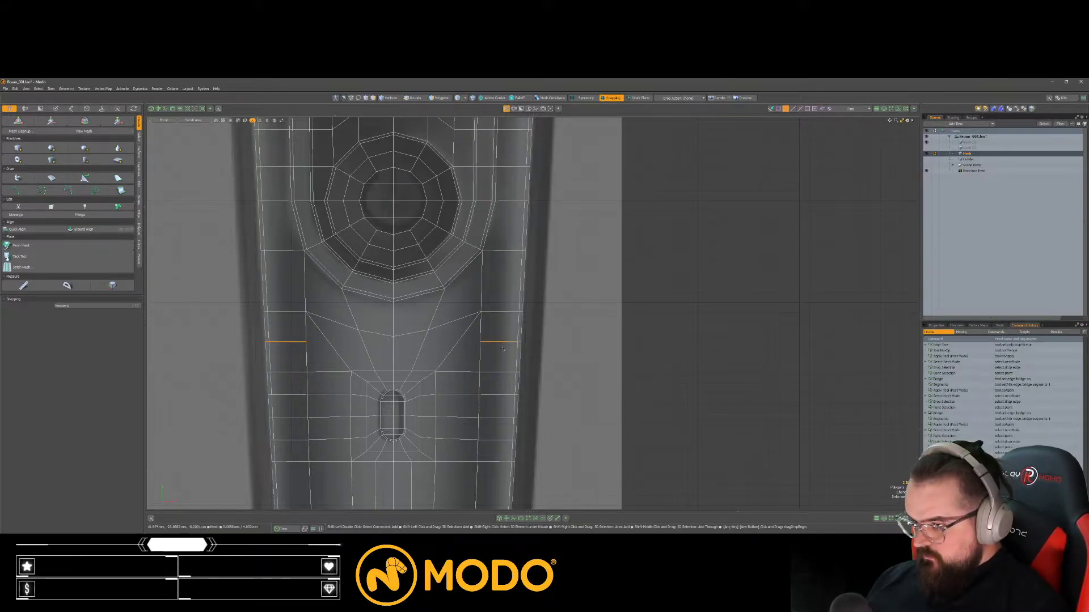
key("alt+s")
left_click_drag(539, 377, 549, 377)
key("space")
left_click(551, 335)
Step: Slide the upper cross edges of both side strips slightly downward to even out the row spacing
left_click(502, 311)
right_click_drag(311, 330, 333, 316, "shift")
key("alt+s")
left_click_drag(335, 329, 345, 330)
key("space")
left_click(342, 346)
Step: Slice a new edge on each side from the switch rim's lower corner vertex to the slot surround's upper corner
key("c")
left_click(343, 288)
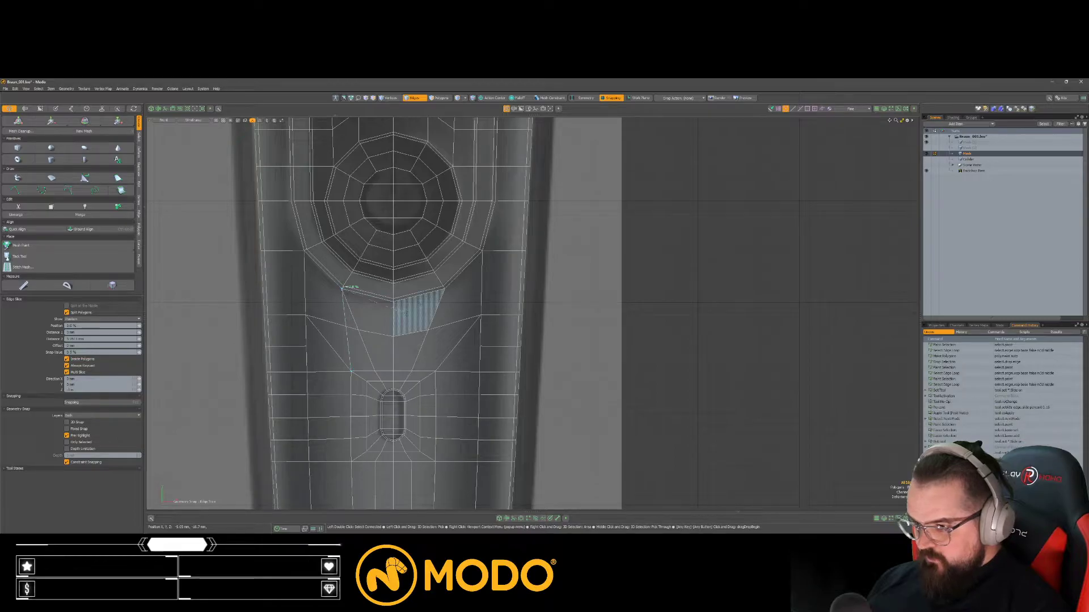
key("space")
key("c")
left_click(445, 288)
left_click(436, 371)
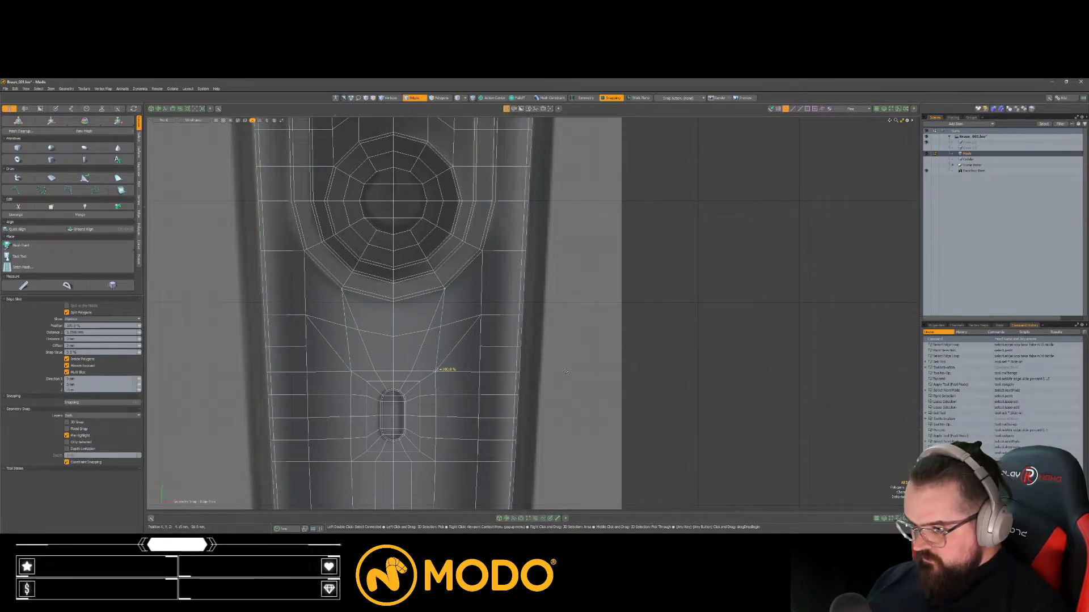
key("space")
key("c")
left_click(306, 315)
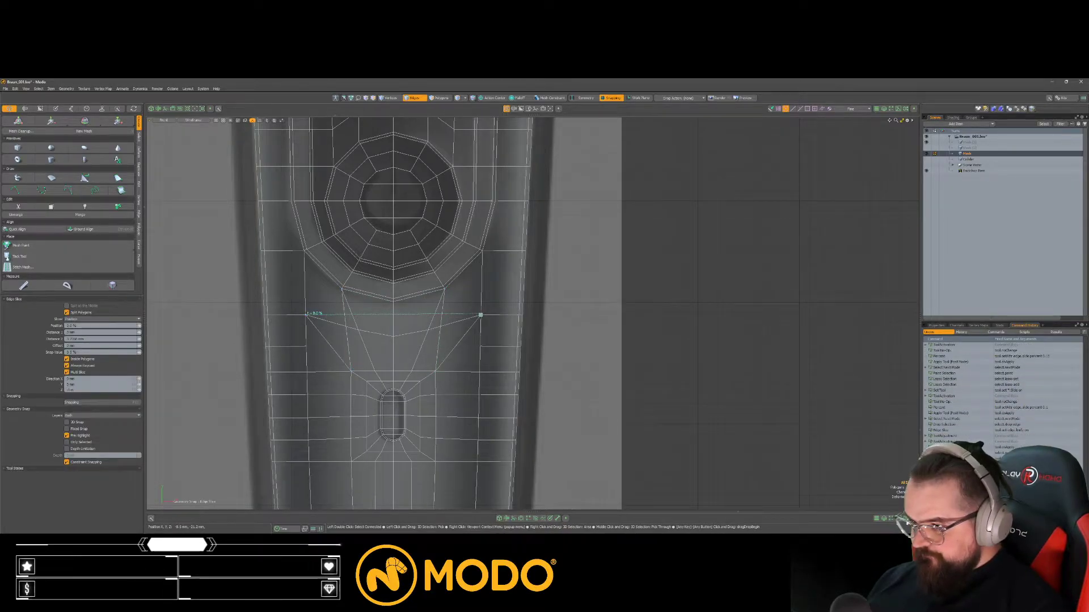
left_click(480, 315)
key("space")
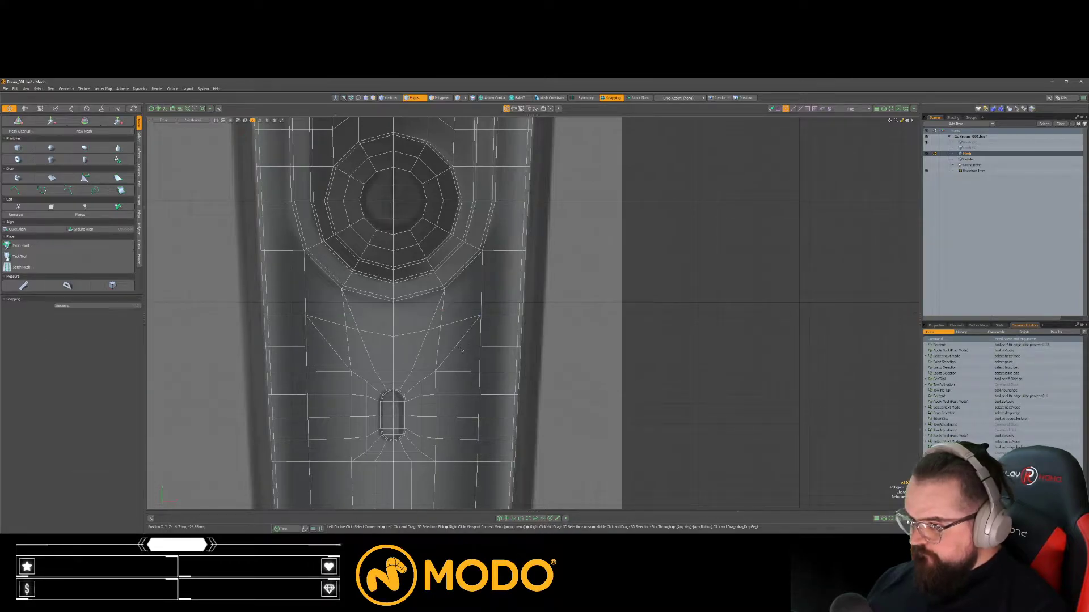
key("ctrl+z")
key("ctrl+z")
key("ctrl+z")
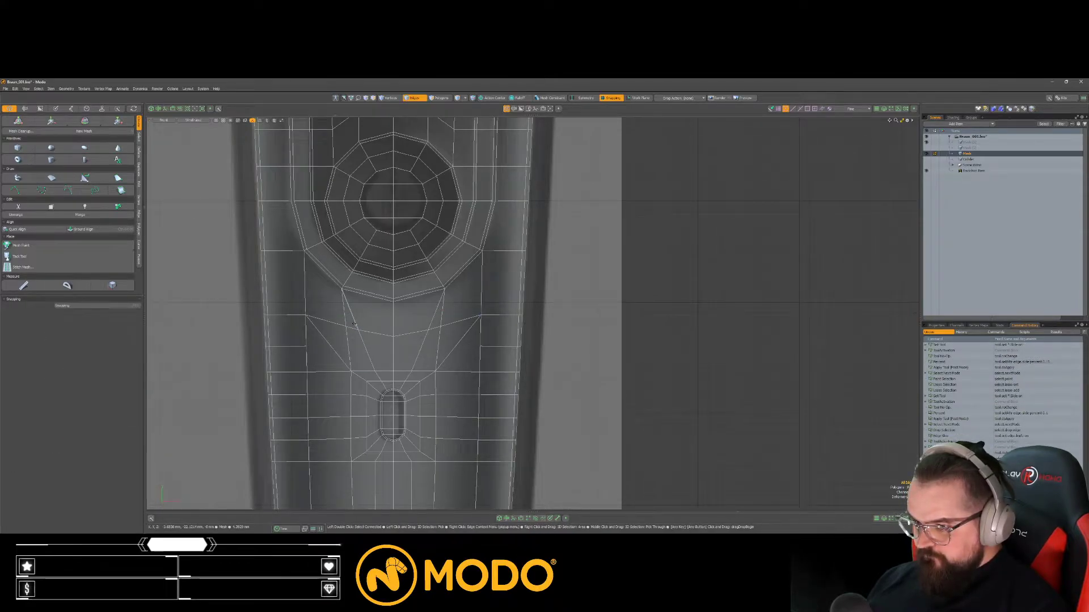
Step: Remove the two inner slanted edges running from the switch rim's lower corners to the slot surround's top
left_click(355, 325)
left_click(429, 321, "shift")
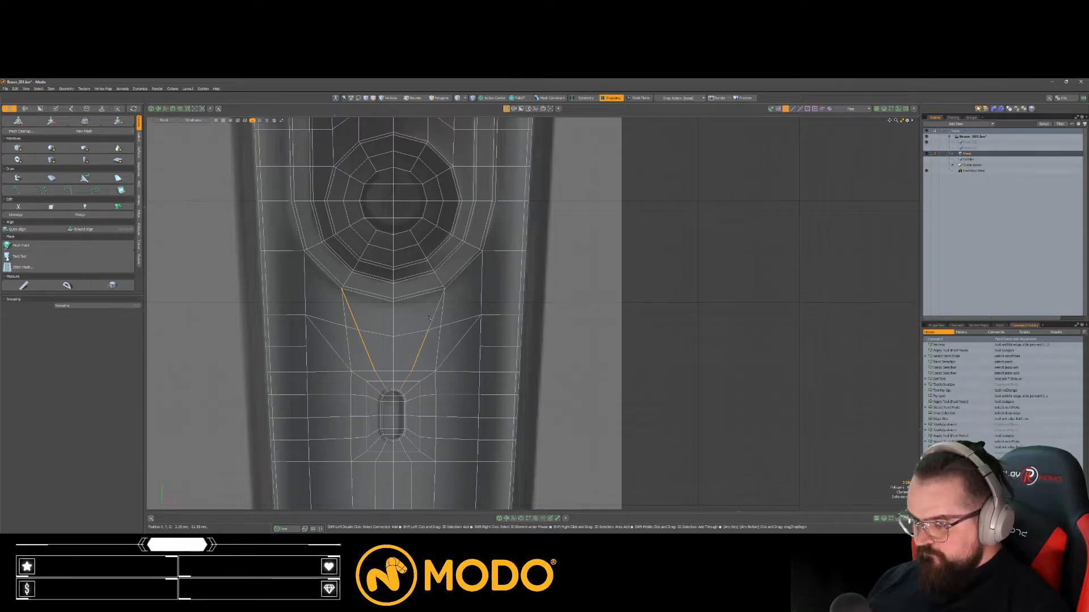
key("Delete")
Step: Slide the two central cross edges below the switch rim slightly upward
left_click(374, 332)
left_click(415, 332, "shift")
key("alt+s")
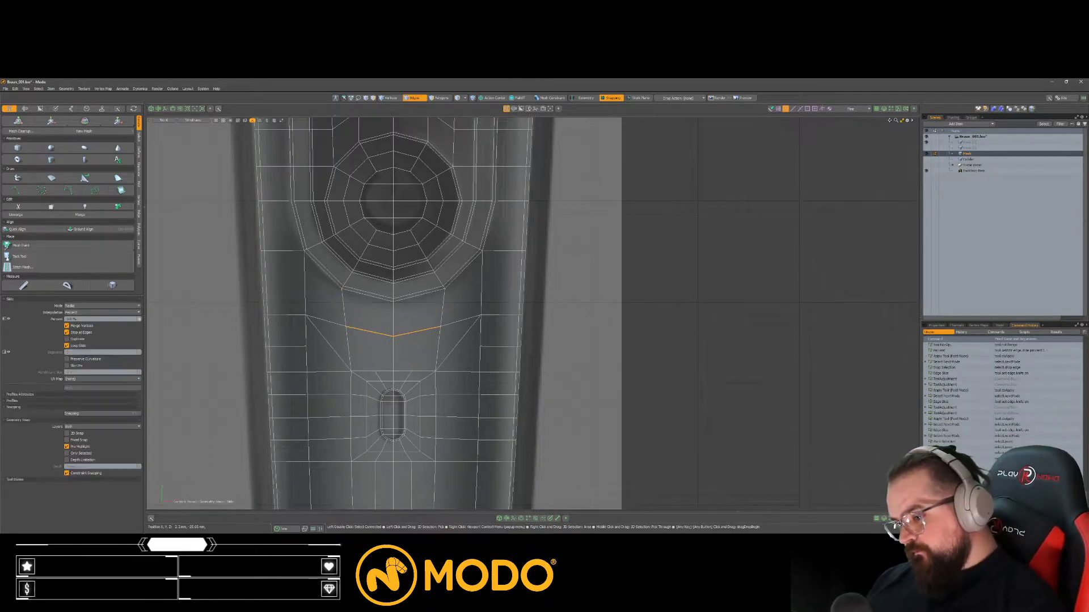
key("space")
key("alt+s")
left_click_drag(409, 348, 407, 349)
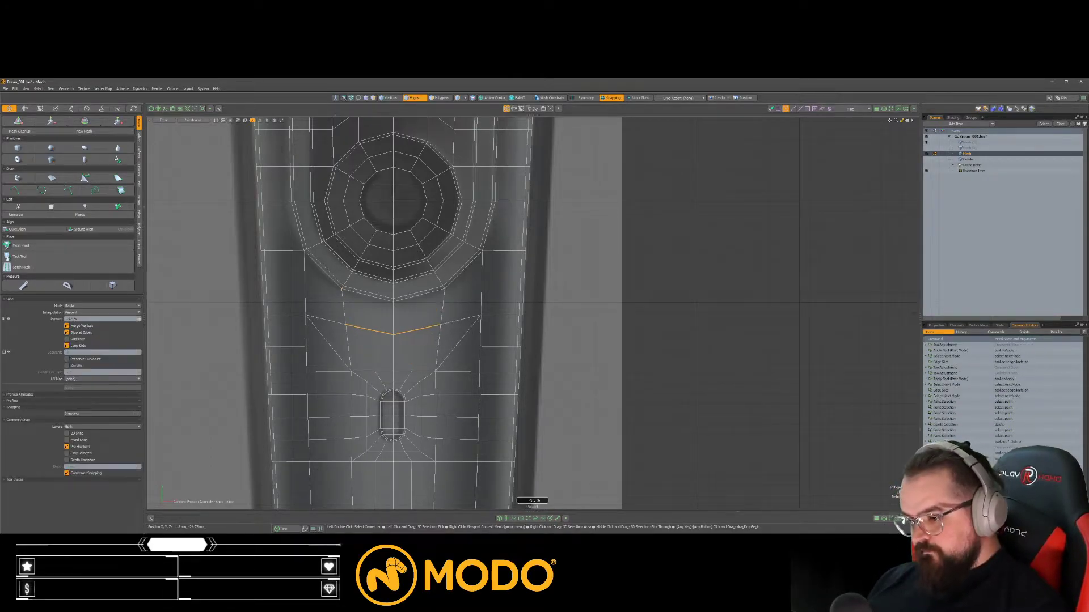
Step: Slide the centre vertex of the cross row below the switch rim slightly up toward the rim
key("1")
left_click(393, 332)
key("alt+s")
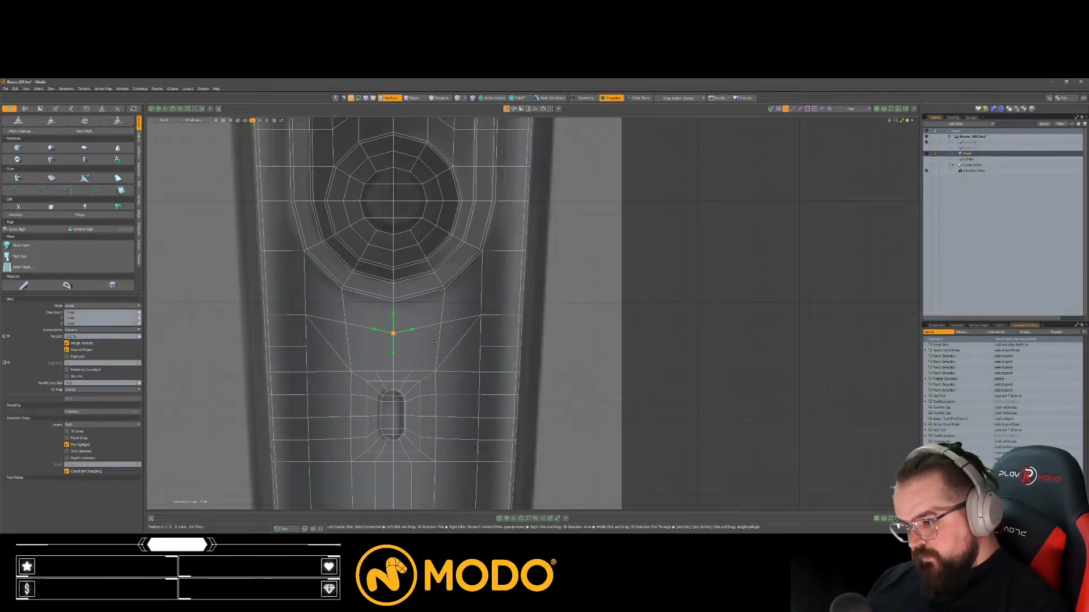
left_click_drag(393, 333, 393, 329)
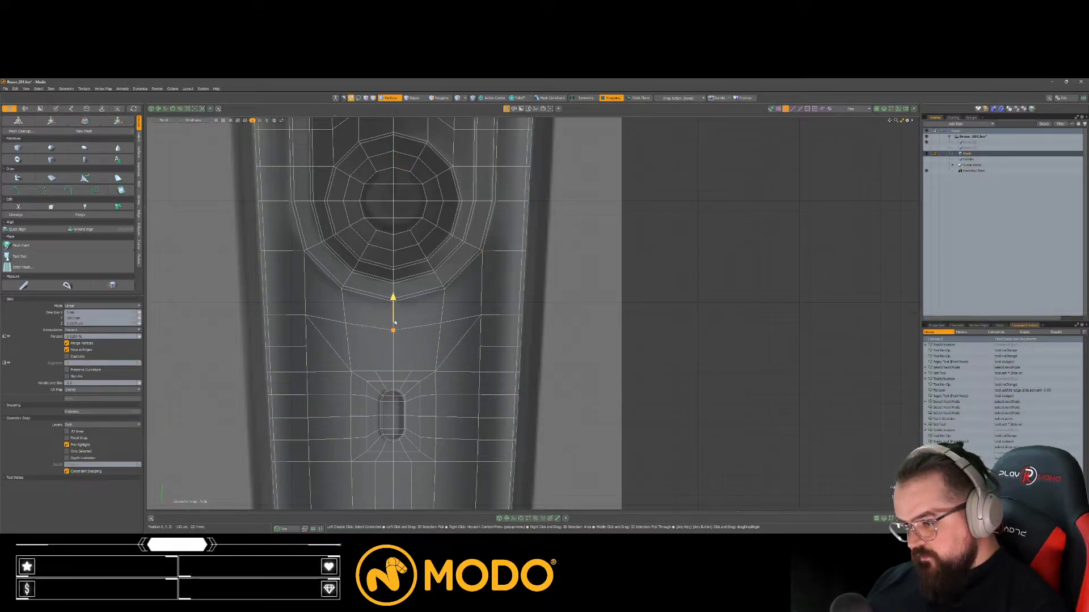
key("space")
key("Escape")
Step: Slice a straight cross edge between the inner vertices of both side strips, midway between the switch rim and slot surround
key("c")
left_click(306, 346)
left_click(481, 347)
key("space")
key("space")
Step: Remove the outer slanted edges linking the side strips to the slot surround's upper corners on both sides
double_click(459, 341)
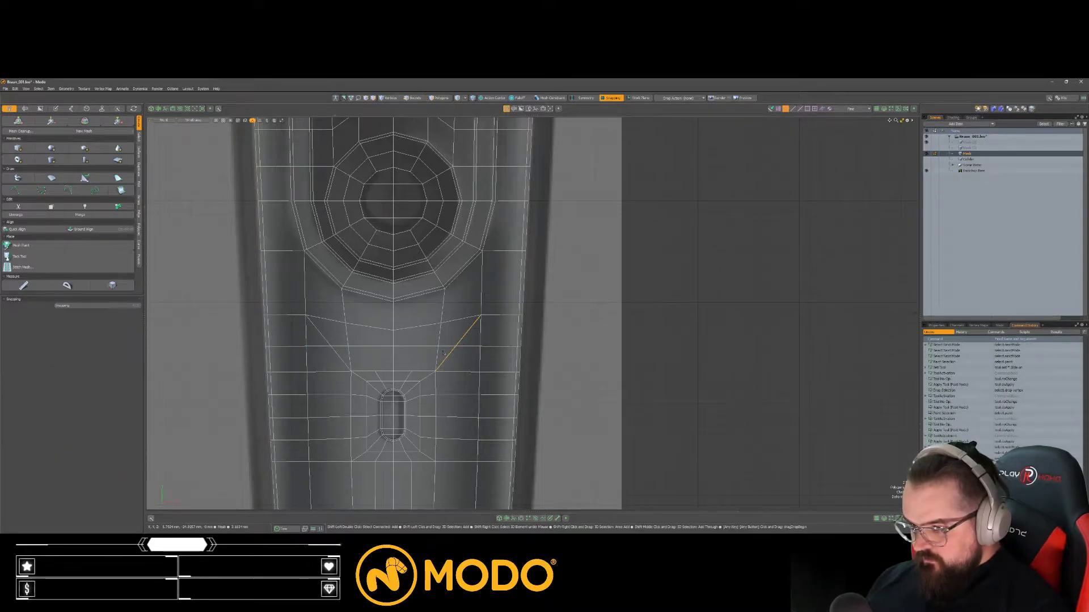
key("BackSpace")
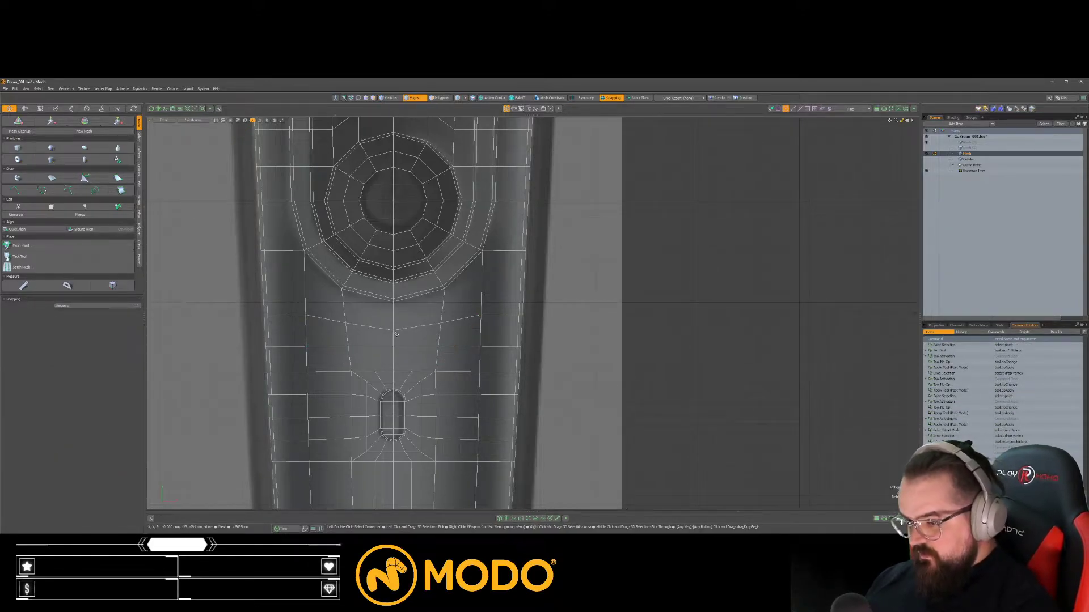
key("space")
key("space")
left_click_drag(396, 332, 587, 377, "ctrl+alt")
Step: Smooth the curvature of the two cross edge loops between the switch rim and the slot surround
key("space")
double_click(452, 325)
key("shift+s")
key("space")
key("space")
key("space")
key("space")
double_click(452, 352)
key("shift+s")
key("space")
left_click(587, 377)
Step: Slice an edge on each side from the upper row's centre vertex through the lower cross row to the slot surround's top edge
left_click_drag(379, 383, 358, 355, "alt+shift")
scroll(358, 356, "up", 2)
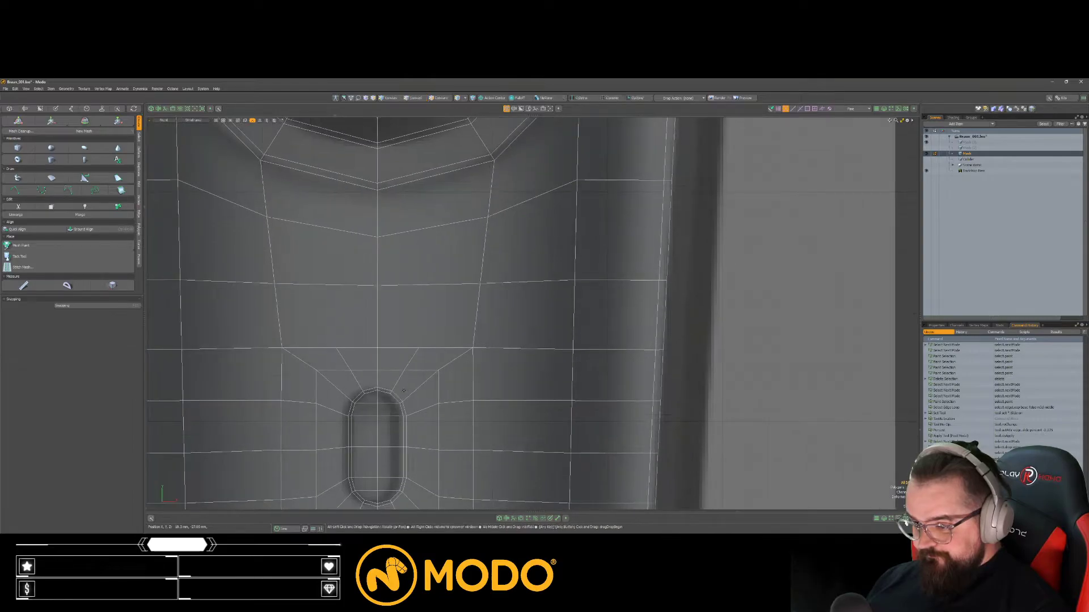
scroll(358, 356, "down", 1)
scroll(359, 355, "down", 3)
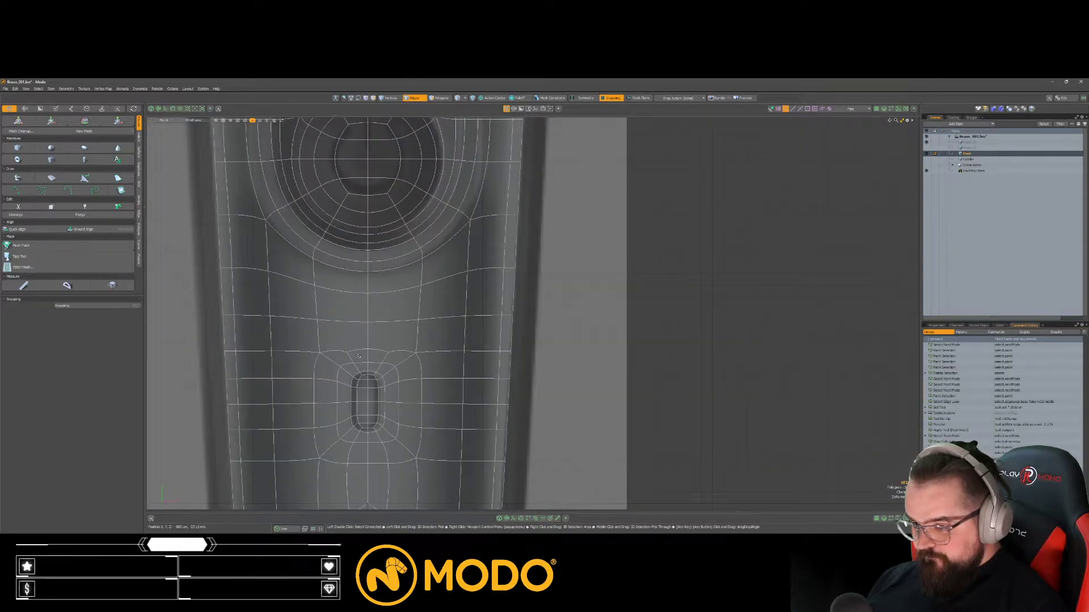
scroll(365, 363, "up", 1)
key("Tab")
scroll(364, 198, "up", 1)
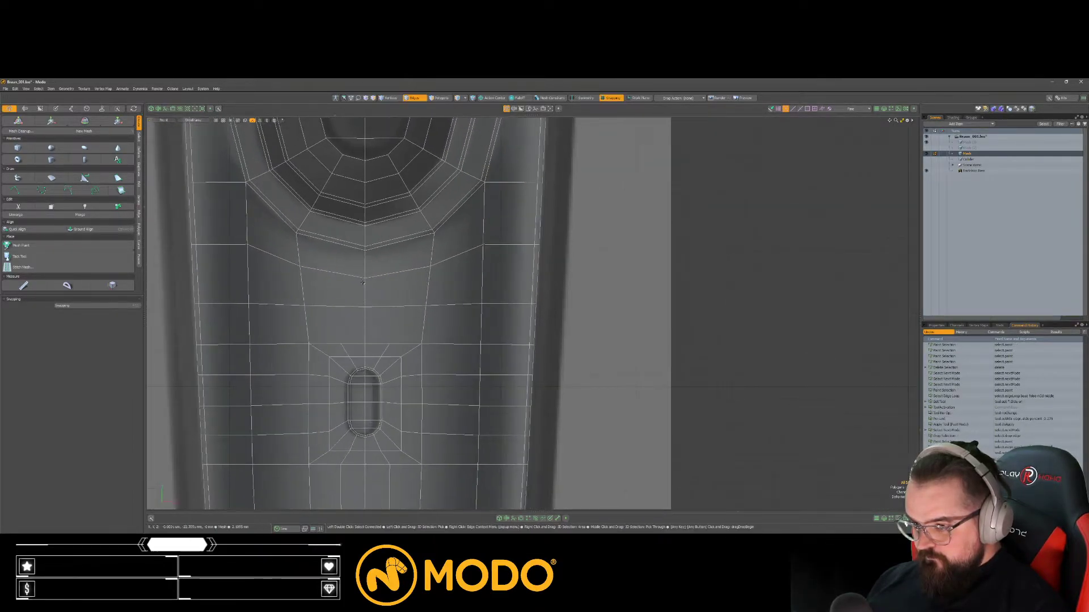
key("c")
left_click(345, 306)
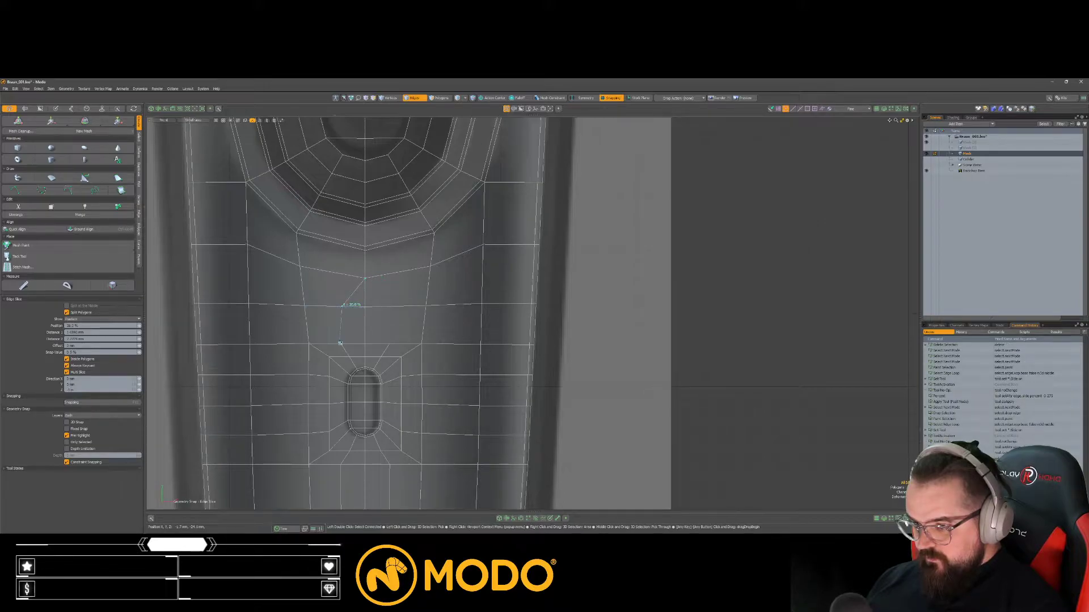
left_click(390, 306)
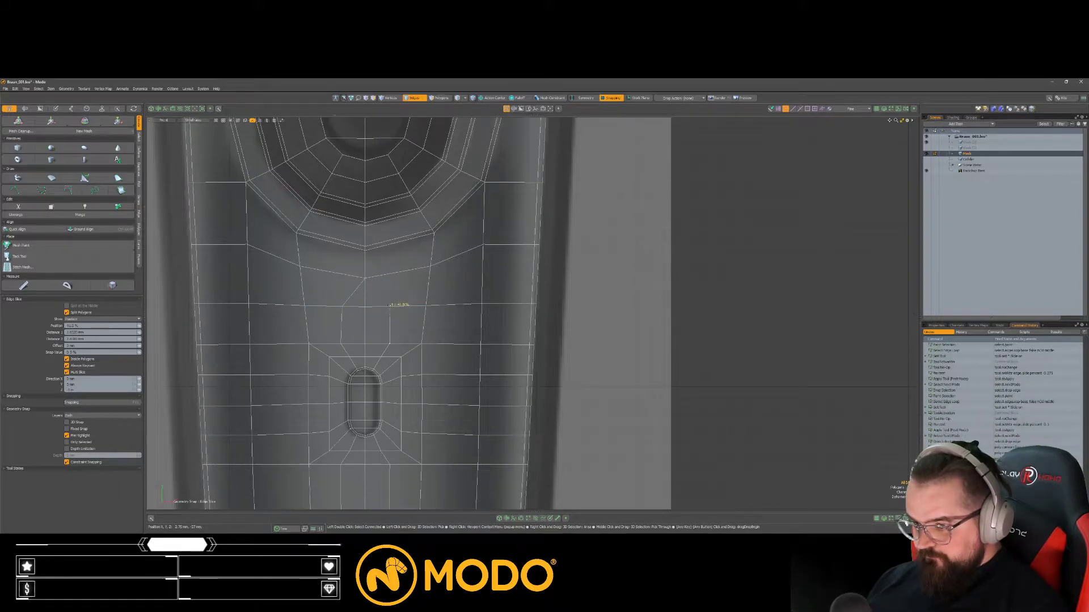
key("space")
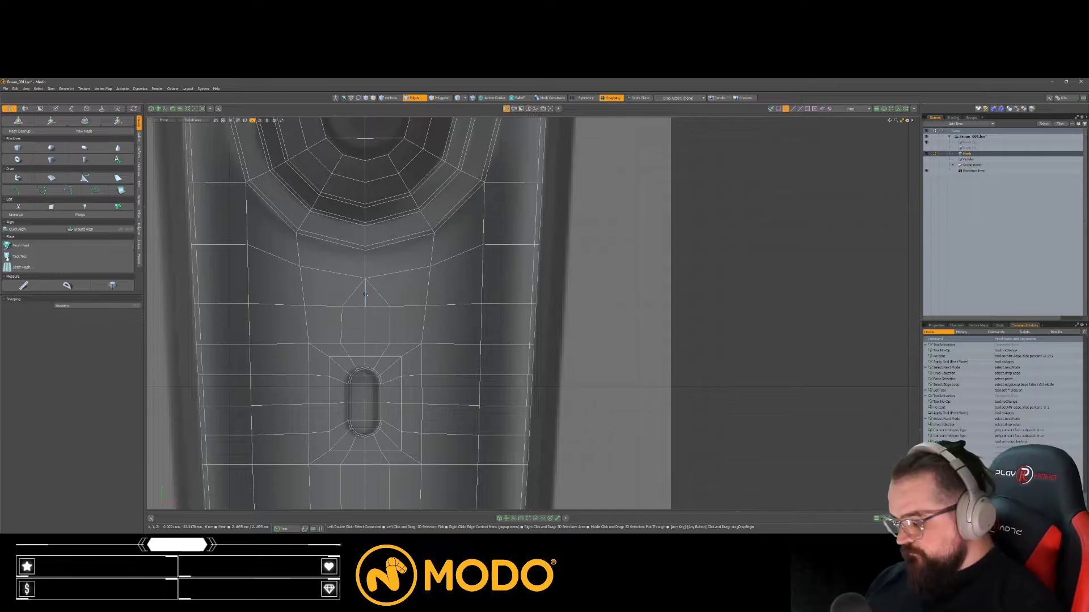
Step: Remove the centre edge between the two new slices and check the area with subdivision on
key("Tab")
scroll(365, 303, "down", 3)
scroll(368, 309, "up", 3)
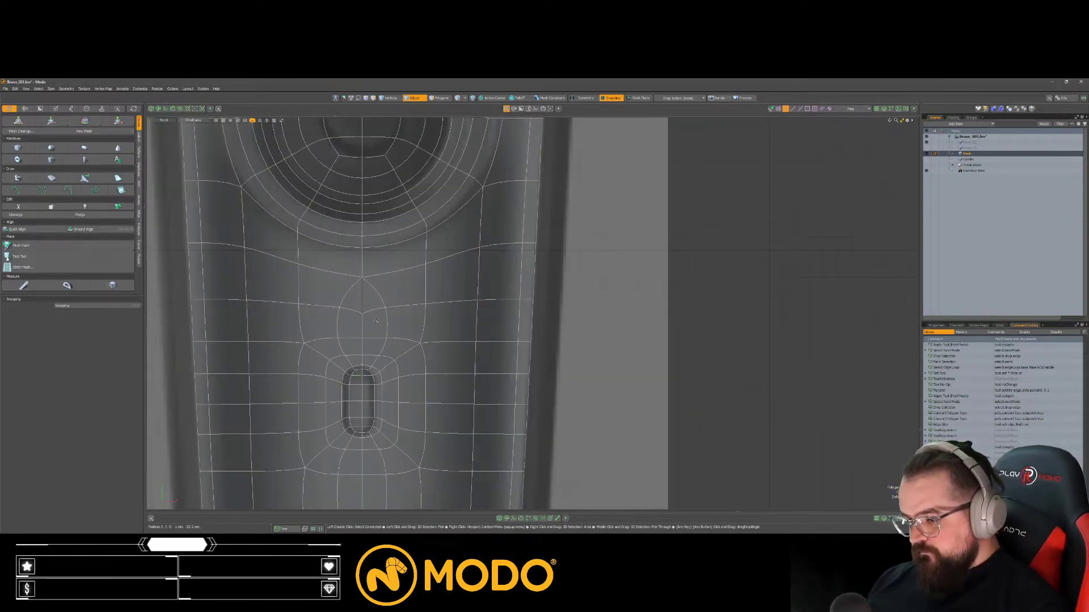
left_click_drag(371, 353, 359, 319, "alt")
scroll(359, 320, "up", 3)
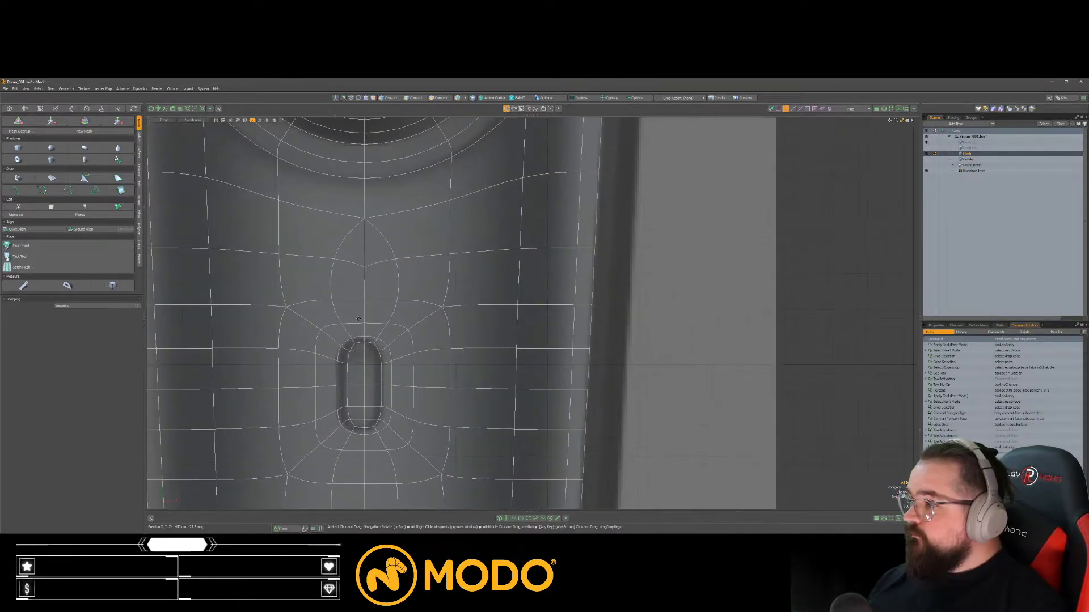
key("Tab")
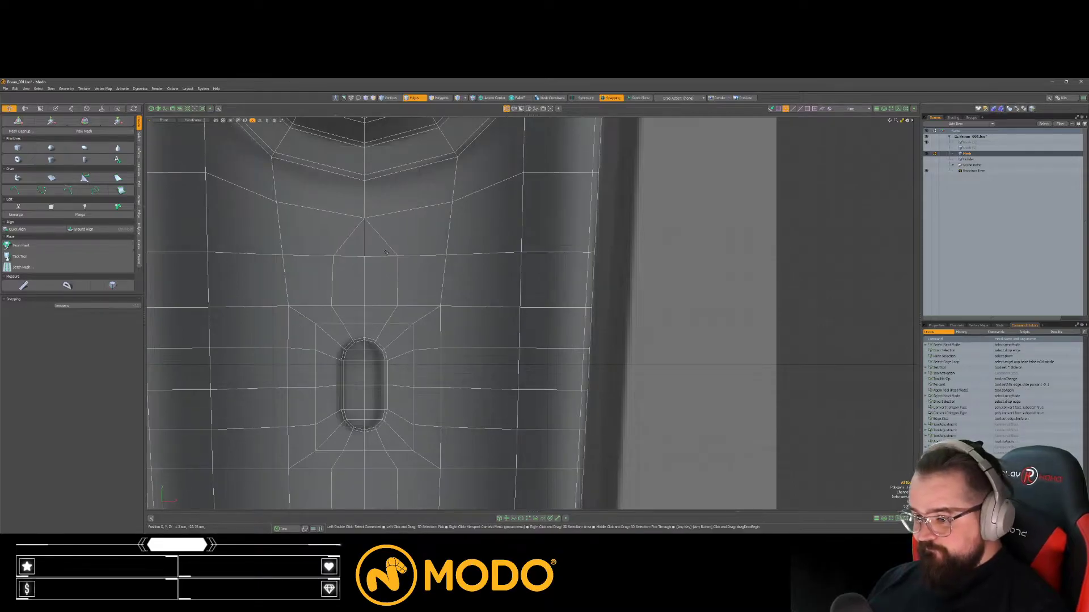
left_click_drag(381, 270, 381, 273, "alt+shift")
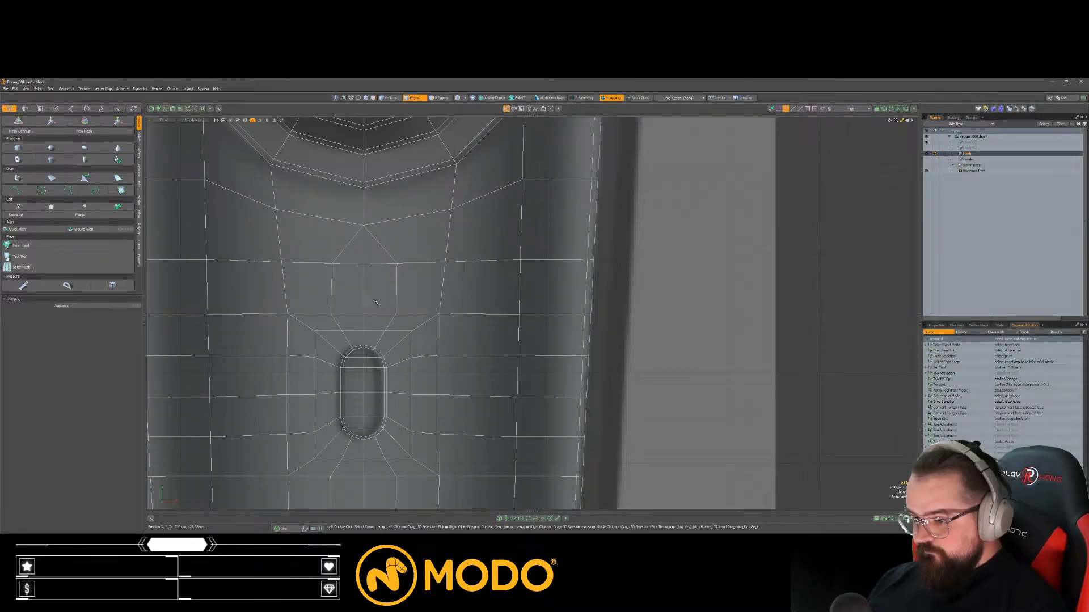
scroll(376, 302, "down", 5)
key("Tab")
mouse_move(360, 310)
left_mouse_down("ctrl+alt")
mouse_move(326, 311)
mouse_move(392, 340)
mouse_move(379, 347)
mouse_move(355, 330)
left_mouse_up("ctrl+alt")
key("Tab")
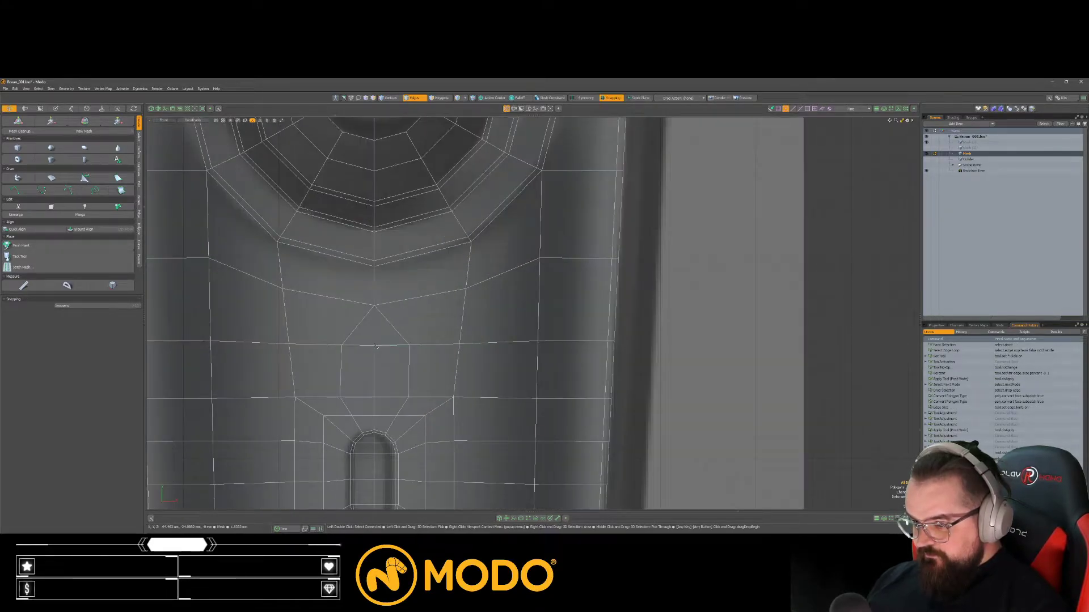
Step: Try slicing an extra edge loop across the body between the two cross rows below the switch rim
key("alt+c")
left_click(374, 307)
key("space")
left_click(462, 316)
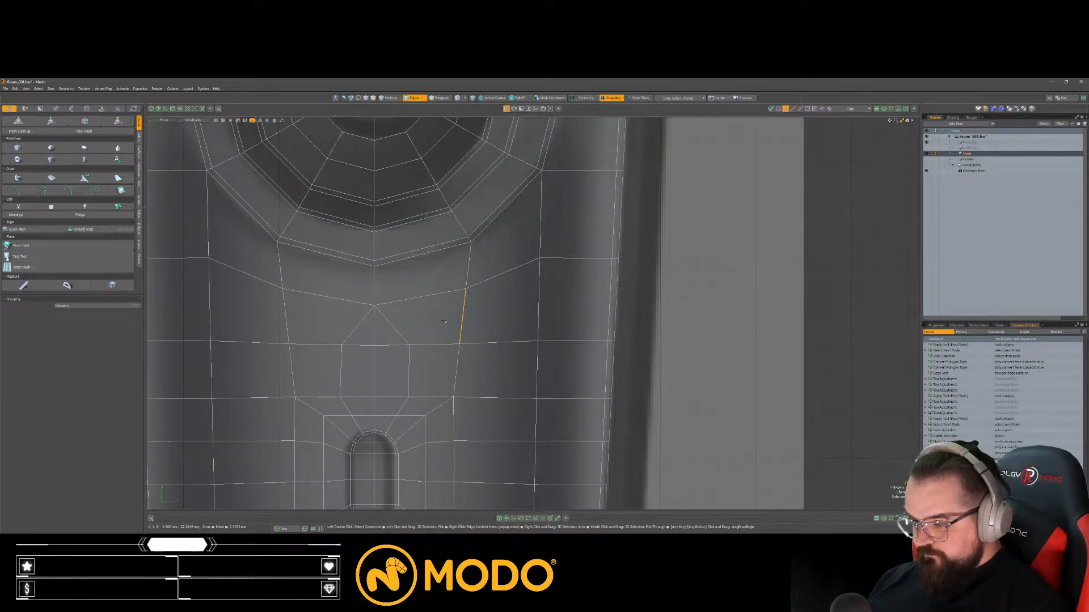
left_click(286, 322, "shift")
key("alt+c")
left_click(328, 330)
key("space")
key("space")
Step: Try sliding the extra loop's two vertices beside the centre outward, and preview the result subdivided
left_click(395, 323)
key("space")
key("space")
left_click(395, 321)
key("space")
key("space")
left_click(392, 324)
key("alt+s")
left_click_drag(399, 324, 416, 321)
left_click(359, 325)
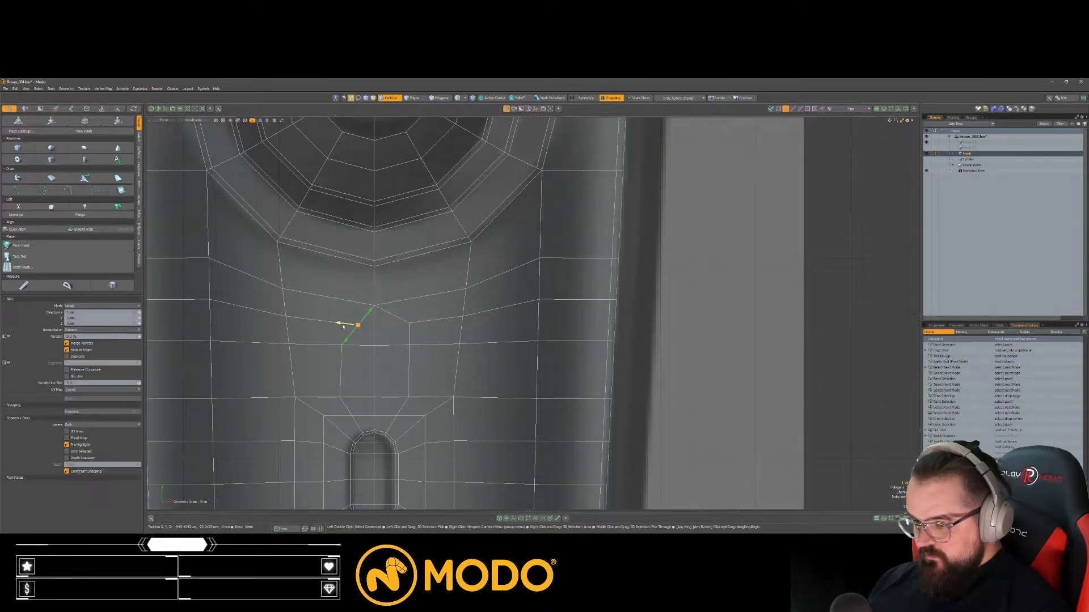
key("space")
left_click(362, 342)
key("Tab")
scroll(361, 343, "down", 4)
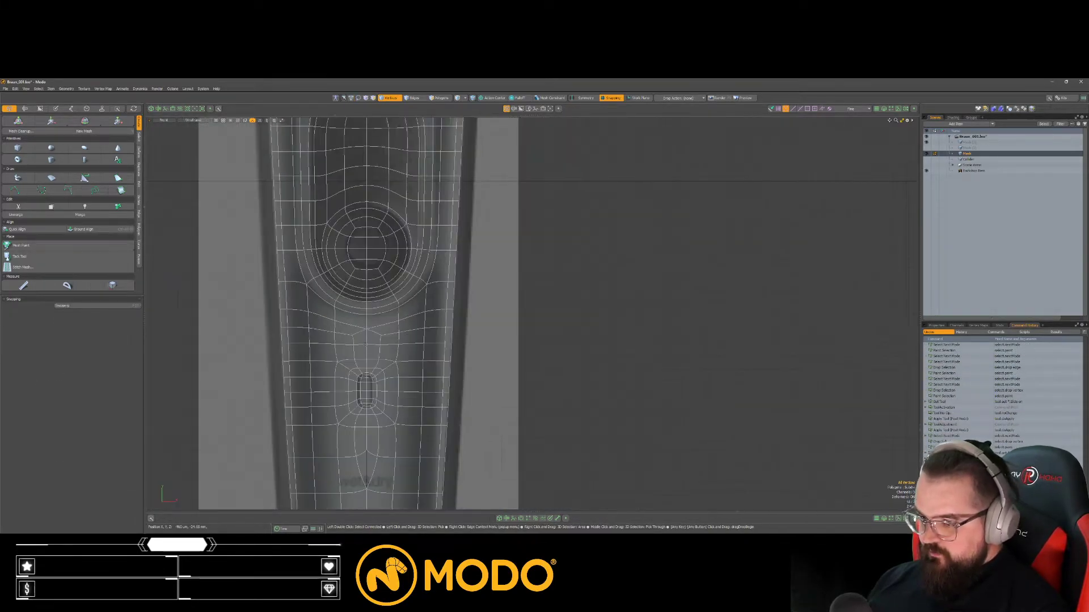
left_click_drag(370, 350, 371, 335, "alt+shift")
key("Tab")
Step: Undo the vertex slides and the extra edge loop below the switch rim
key("ctrl+z")
key("ctrl+z")
key("ctrl+z")
key("ctrl+z")
key("ctrl+z")
key("ctrl+z")
key("ctrl+z")
key("ctrl+z")
key("ctrl+z")
key("ctrl+z")
key("ctrl+z")
key("ctrl+z")
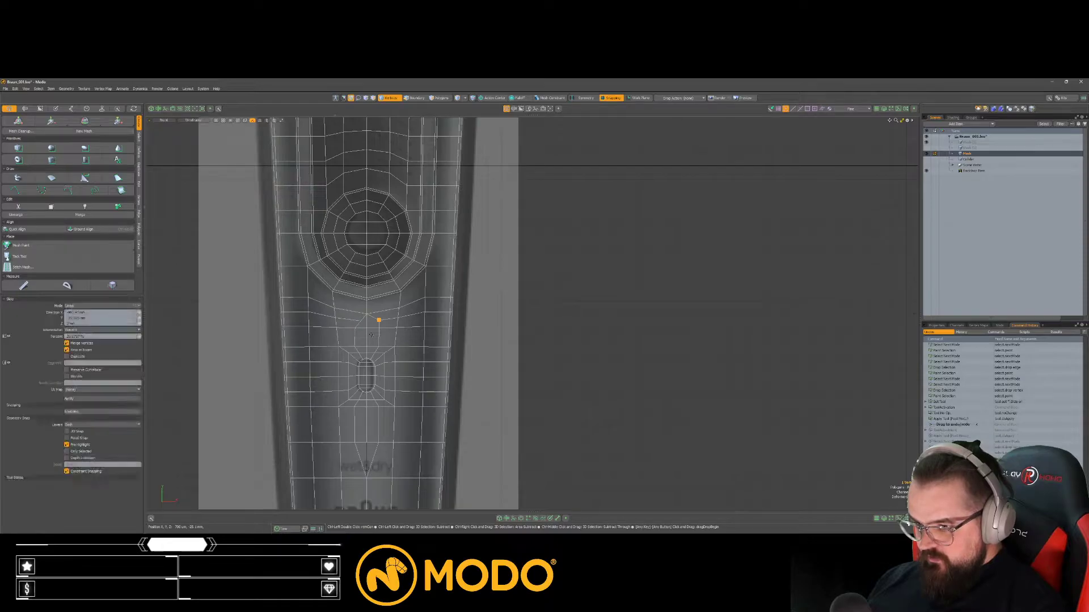
key("ctrl+z")
key("ctrl+z")
key("ctrl+z")
key("ctrl+z")
key("ctrl+z")
key("ctrl+z")
key("ctrl+z")
key("ctrl+z")
key("ctrl+z")
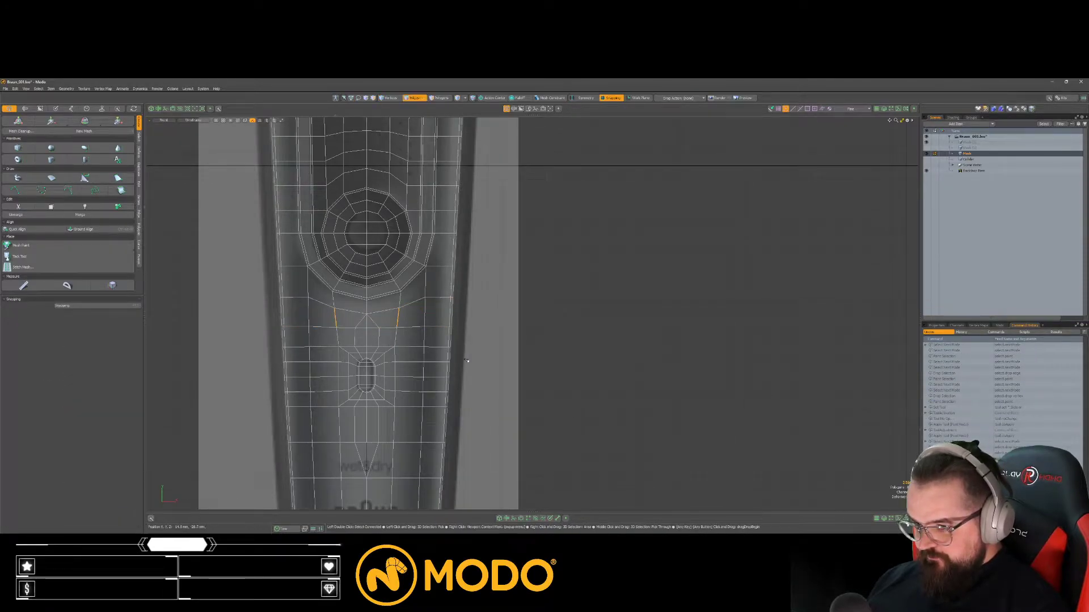
Step: Show the whole trimmer mesh in a maximized perspective view
scroll(334, 355, "up", 4)
left_click_drag(346, 343, 341, 343, "alt+shift")
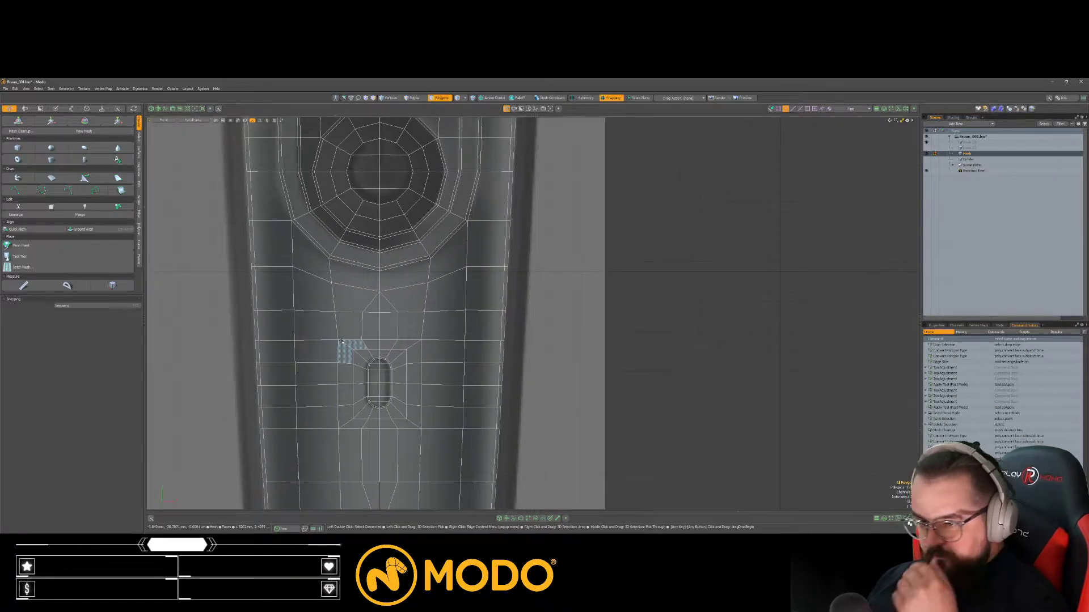
scroll(342, 342, "down", 8)
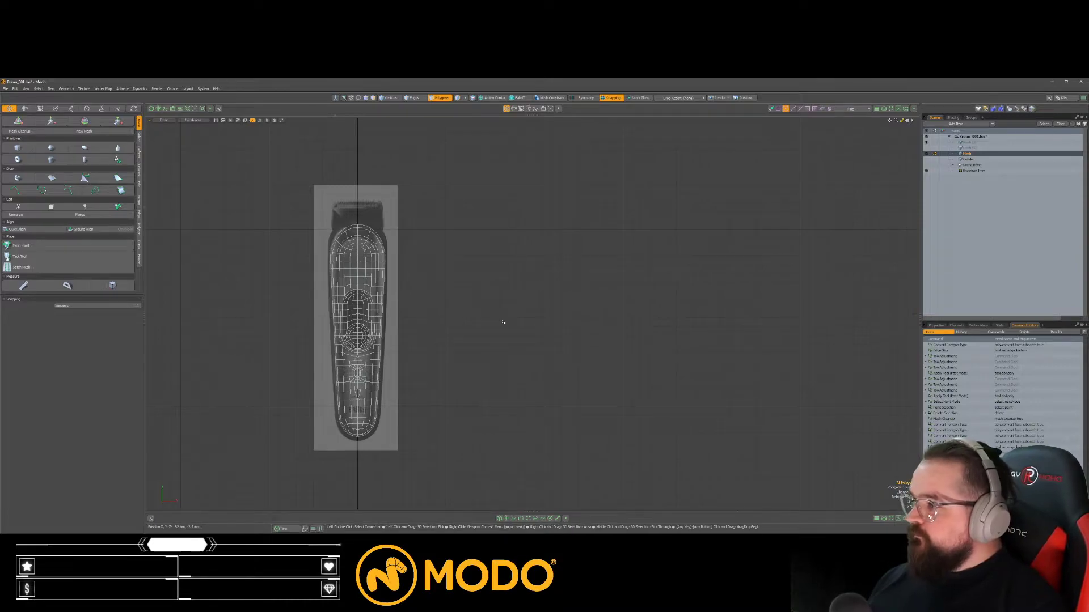
key("ctrl+space")
key("shift+a")
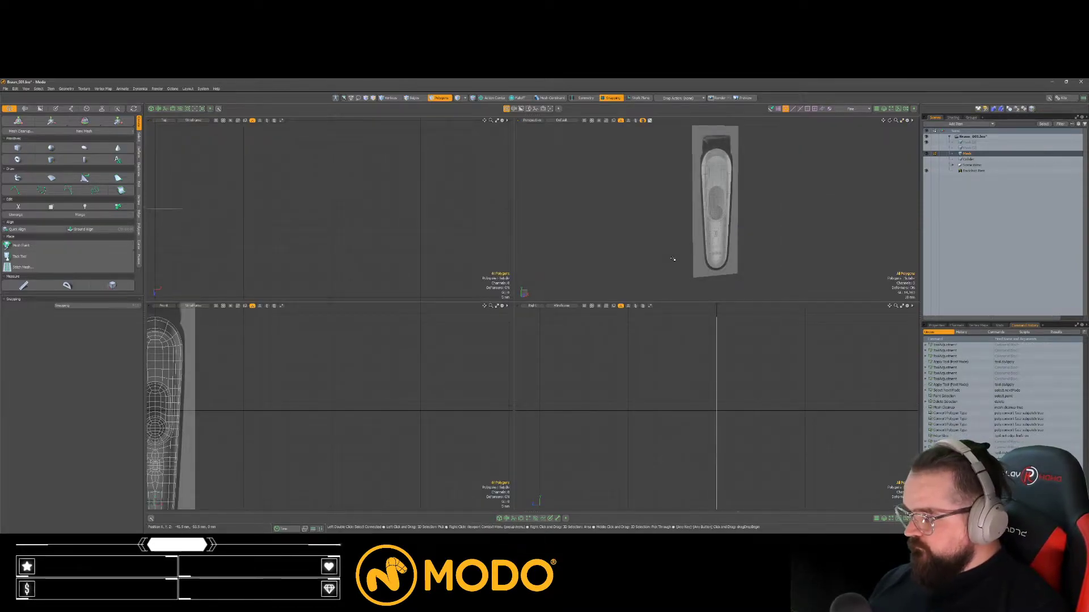
key("KP_0")
key("shift+a")
left_click_drag(651, 315, 526, 318, "alt")
Step: Move the body mesh forward, clear of the reference image plane
key("w")
key("x")
key("space")
key("y")
mouse_move(480, 346)
left_mouse_down()
mouse_move(556, 325)
mouse_move(543, 291)
mouse_move(573, 295)
left_mouse_up()
key("space")
key("KP_5")
Step: Select the polygons inside the small slot and assign them a new light purple material with smoothing enabled
key("3")
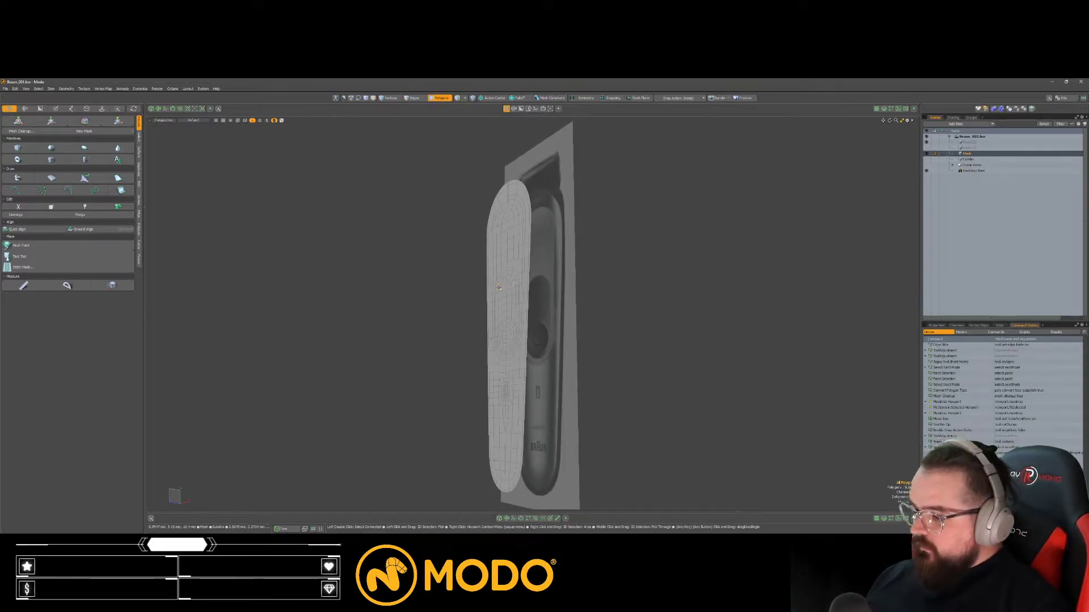
double_click(499, 288)
left_click(639, 345)
left_click_drag(639, 345, 679, 347, "alt")
mouse_move(533, 400)
left_mouse_down("ctrl+alt")
mouse_move(544, 399)
mouse_move(523, 366)
mouse_move(525, 417)
left_mouse_up("ctrl+alt")
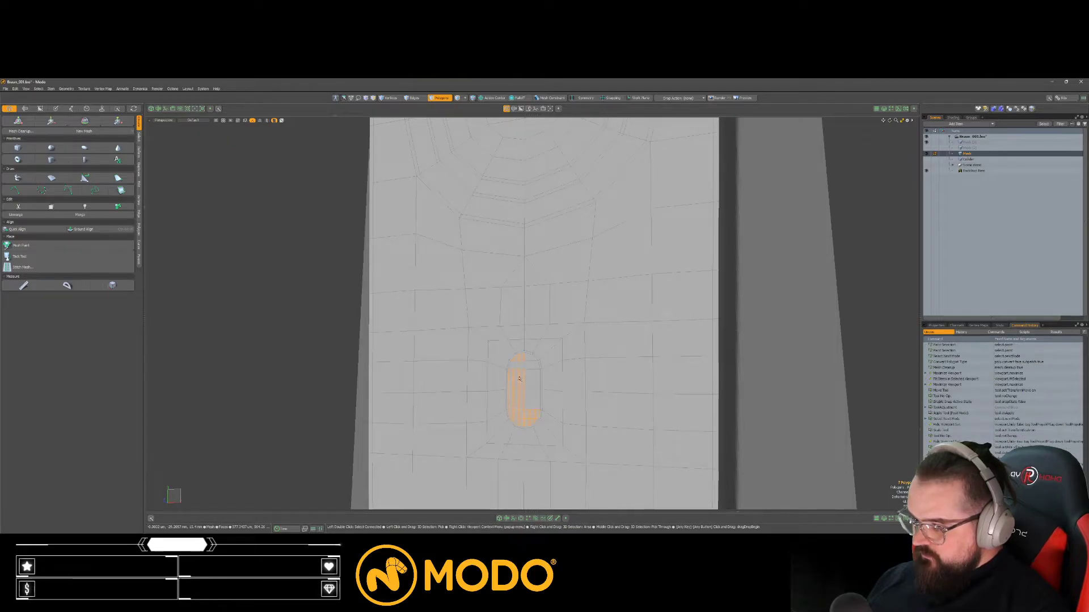
scroll(528, 396, "down", 6)
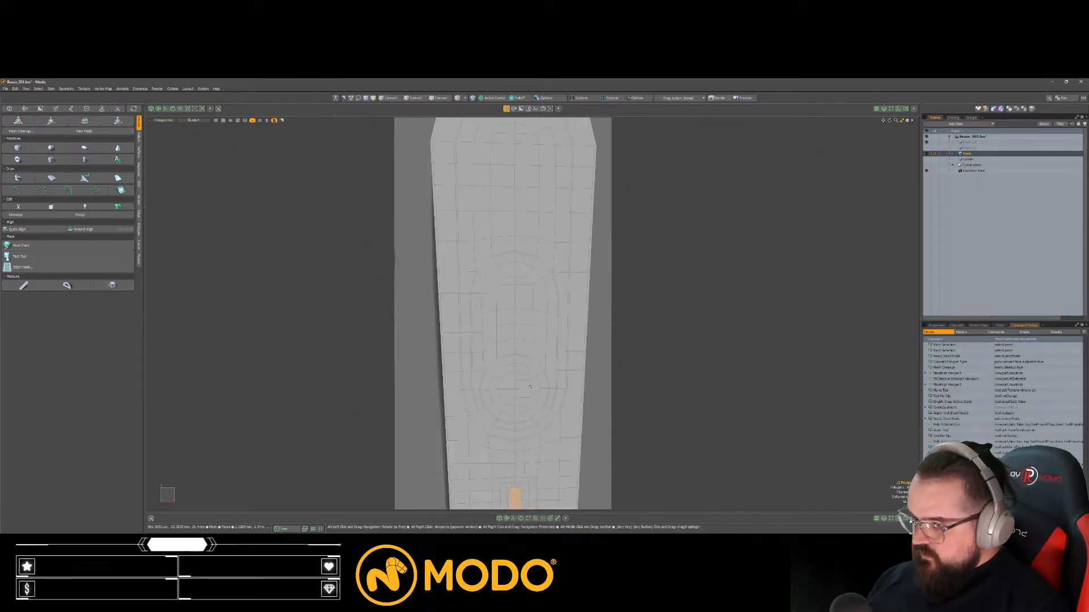
scroll(478, 269, "up", 2)
key("m")
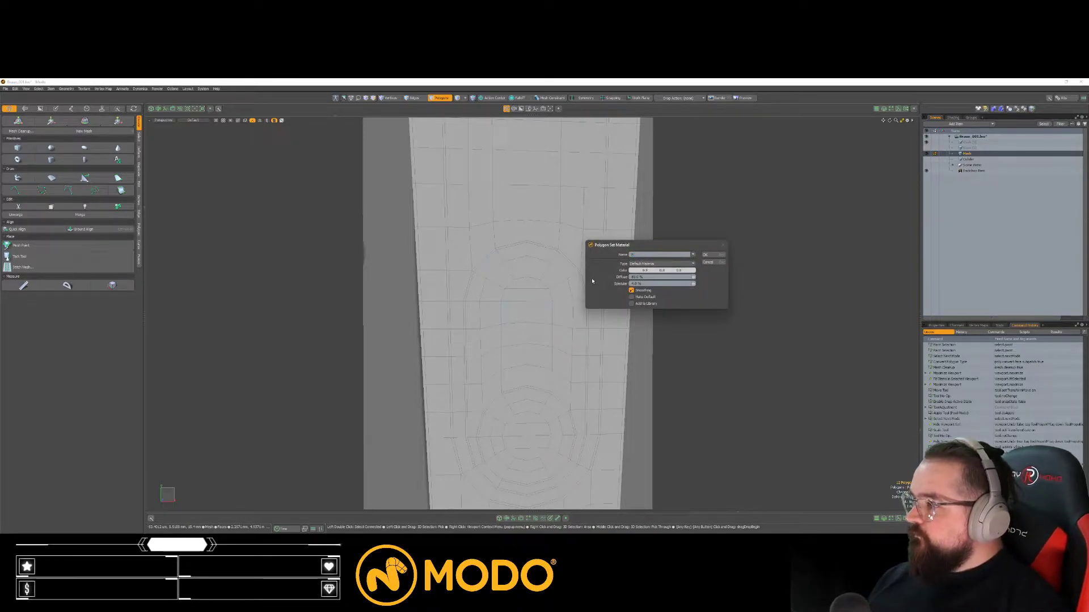
left_click(655, 270)
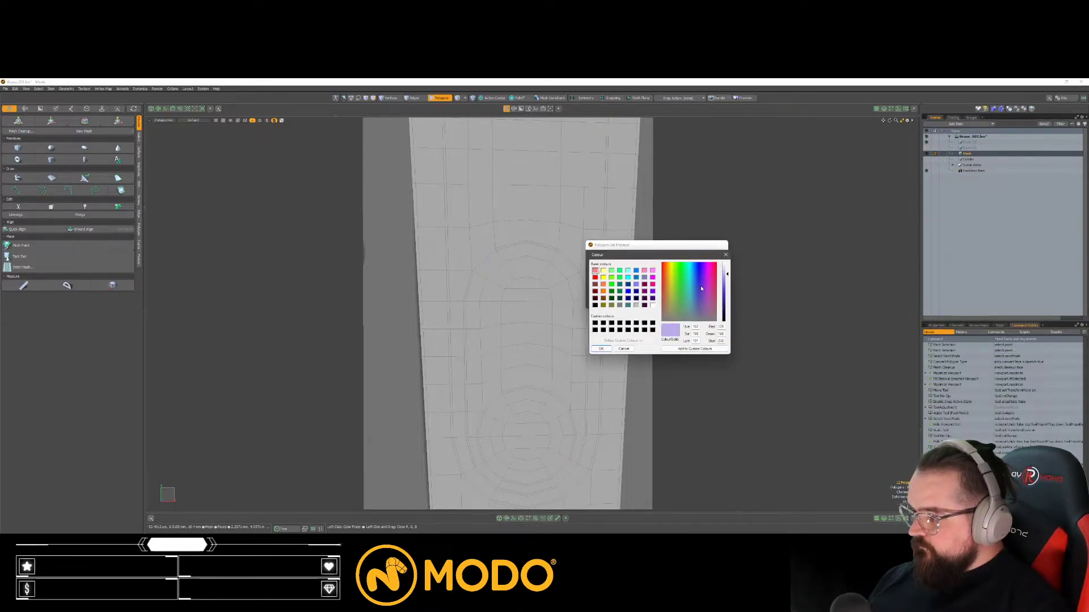
left_click(601, 349)
left_click(716, 276)
Step: Select all polygons of the switch panel inside its rim and assign them the light purple material
scroll(584, 345, "down", 3)
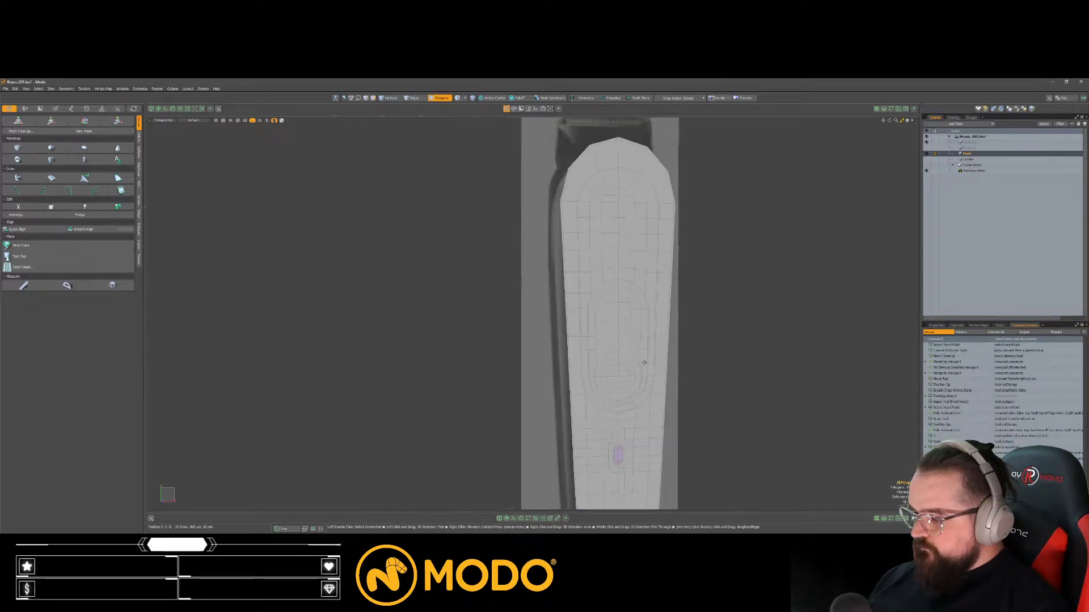
left_click_drag(584, 345, 625, 335, "ctrl+alt")
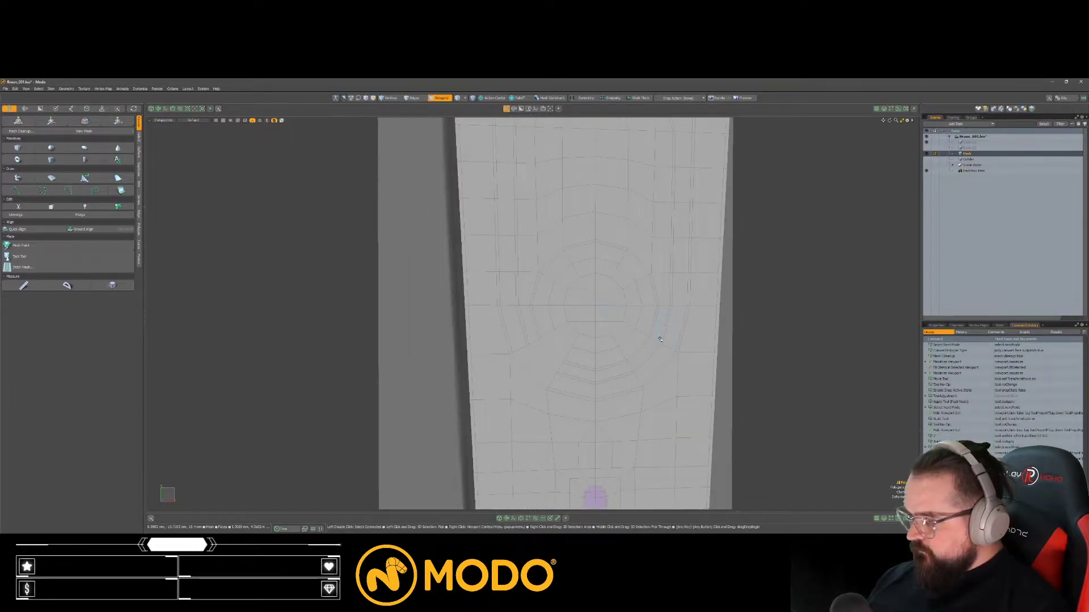
scroll(652, 309, "down", 2)
scroll(666, 300, "up", 2)
left_click(665, 312)
key("l")
scroll(615, 319, "down", 2)
double_click(614, 319, "ctrl+shift")
key("m")
key("Return")
left_click(850, 365)
left_click_drag(687, 301, 578, 309, "ctrl+alt")
mouse_move(579, 309)
left_mouse_down("alt")
mouse_move(583, 287)
mouse_move(589, 305)
left_mouse_up("alt")
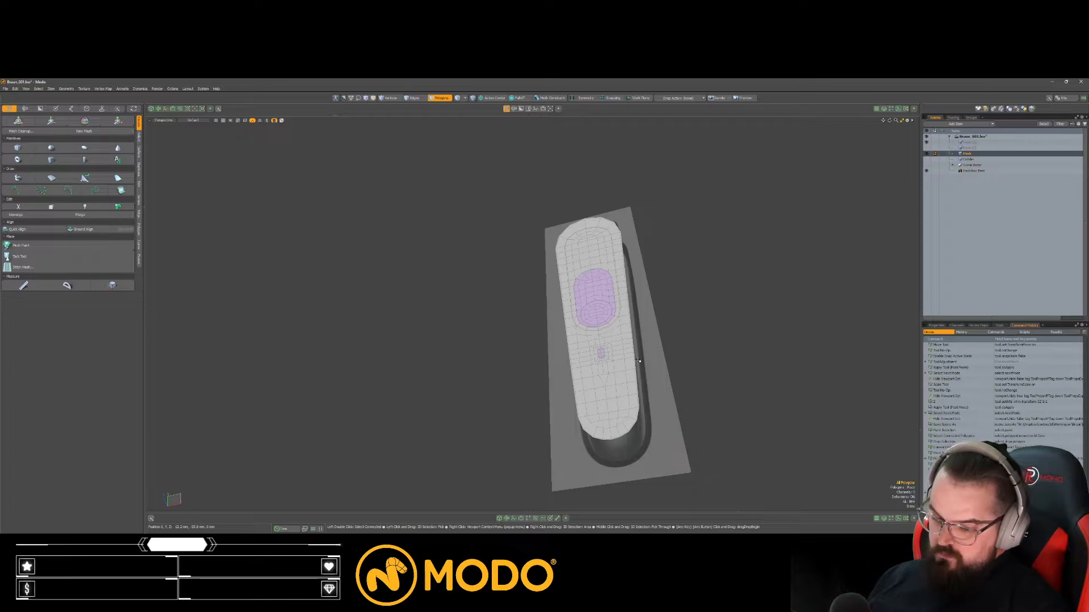
scroll(605, 314, "up", 3)
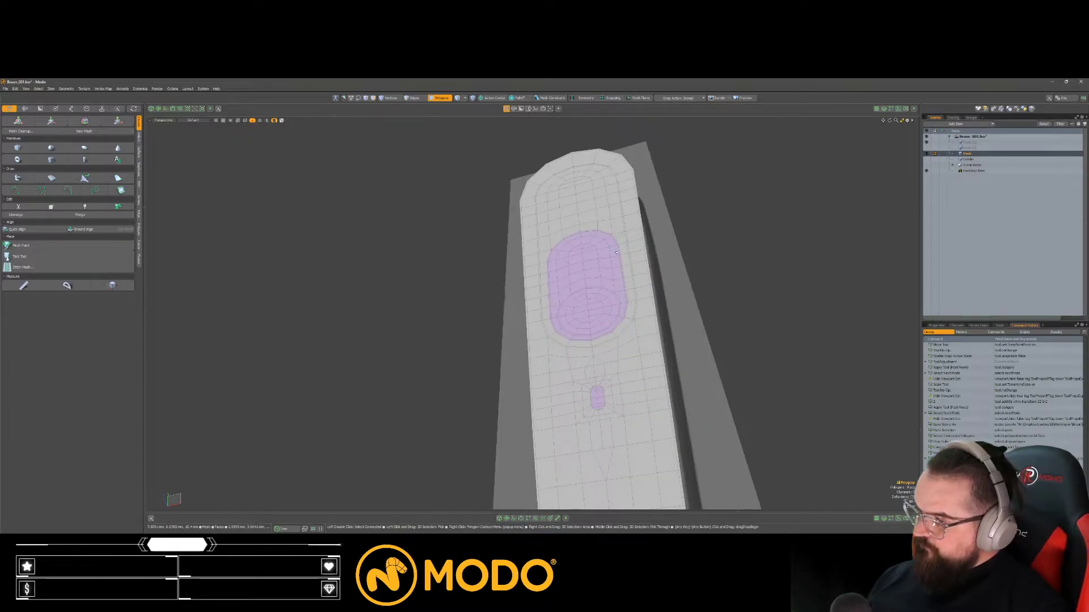
Step: Select the polygon loops framing the switch panel and assign them a darker purple material with smoothing enabled
left_click_drag(606, 237, 615, 234, "alt")
scroll(620, 194, "up", 3)
left_click(626, 194)
key("l")
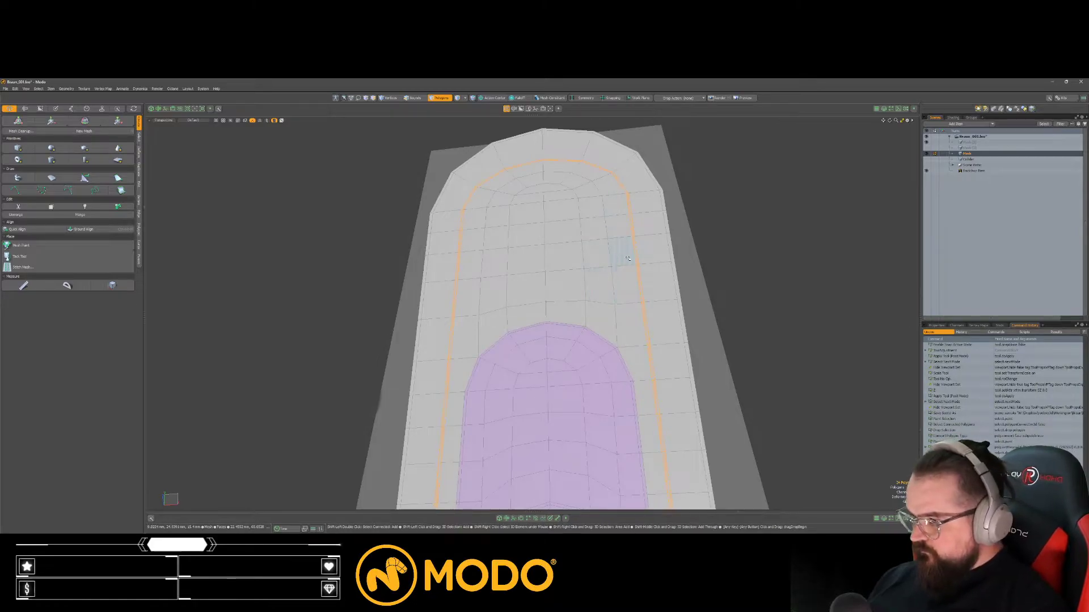
left_click_drag(623, 255, 628, 273, "shift")
key("l")
key("m")
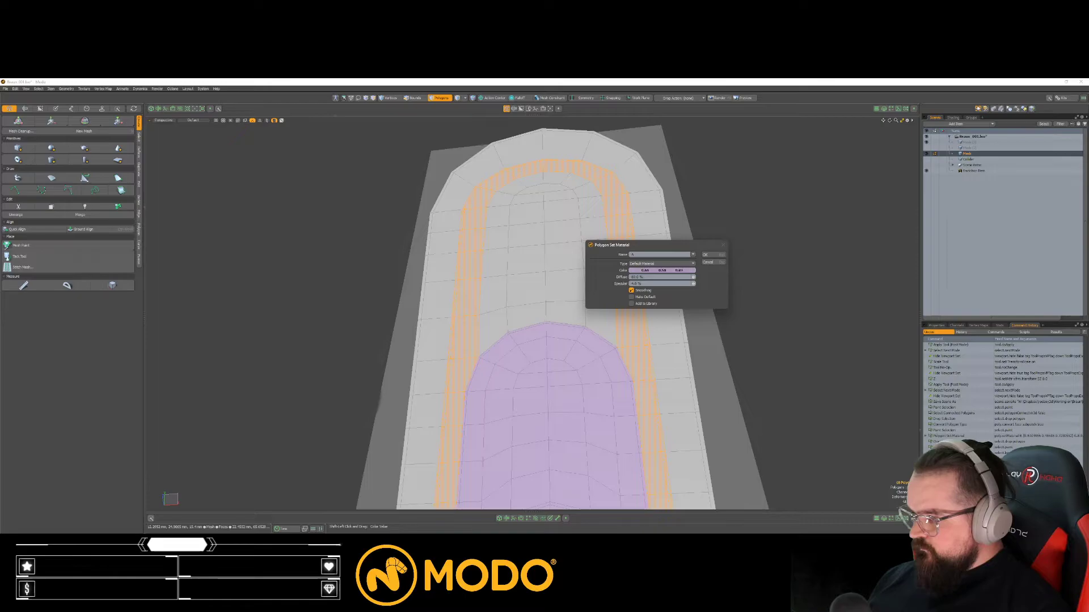
left_click(711, 255)
left_click(773, 290)
Step: Assign the darker purple material to all polygons enclosed by the frame above the switch panel
left_click_drag(773, 289, 742, 318, "alt")
left_click_drag(561, 316, 645, 284)
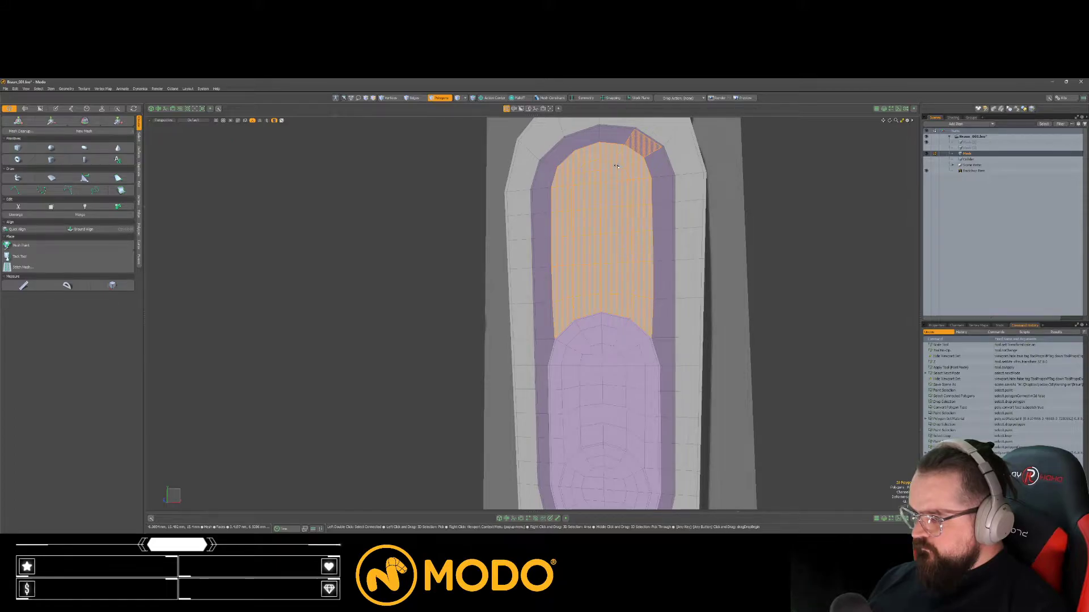
key("m")
key("Return")
left_click(794, 279)
Step: Move the panel mesh slightly further forward from the reference image and save the scene
scroll(795, 279, "down", 5)
left_click_drag(788, 283, 669, 354, "alt")
key("w")
left_click_drag(573, 344, 566, 345)
key("q")
left_click_drag(741, 348, 714, 377, "alt")
key("ctrl+s")
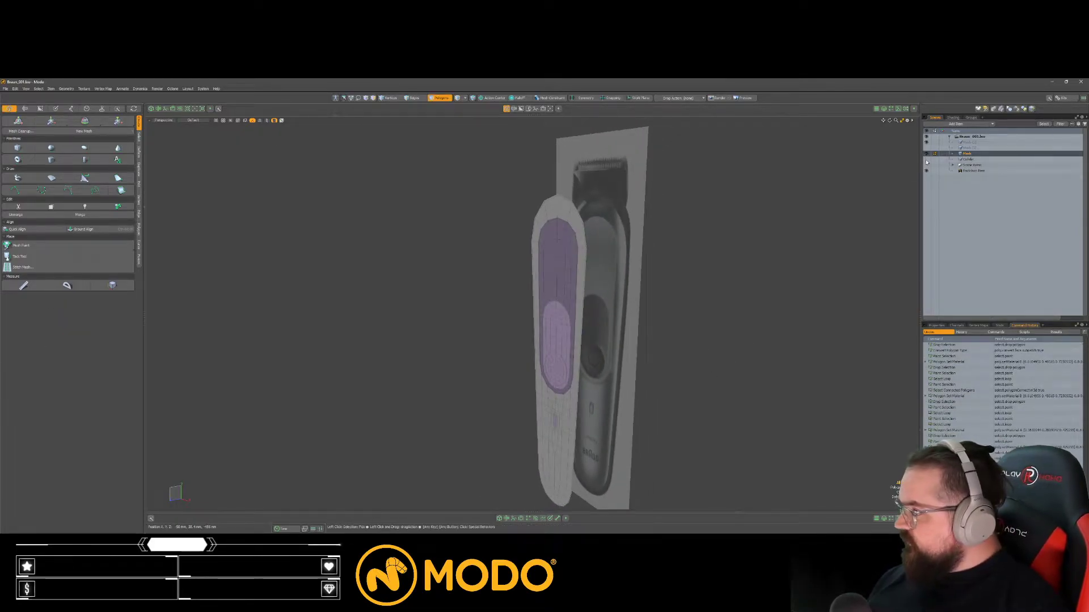
Step: Copy the entire panel mesh into a new mesh layer, hide the original layer and show the cylinder body
double_click(566, 292)
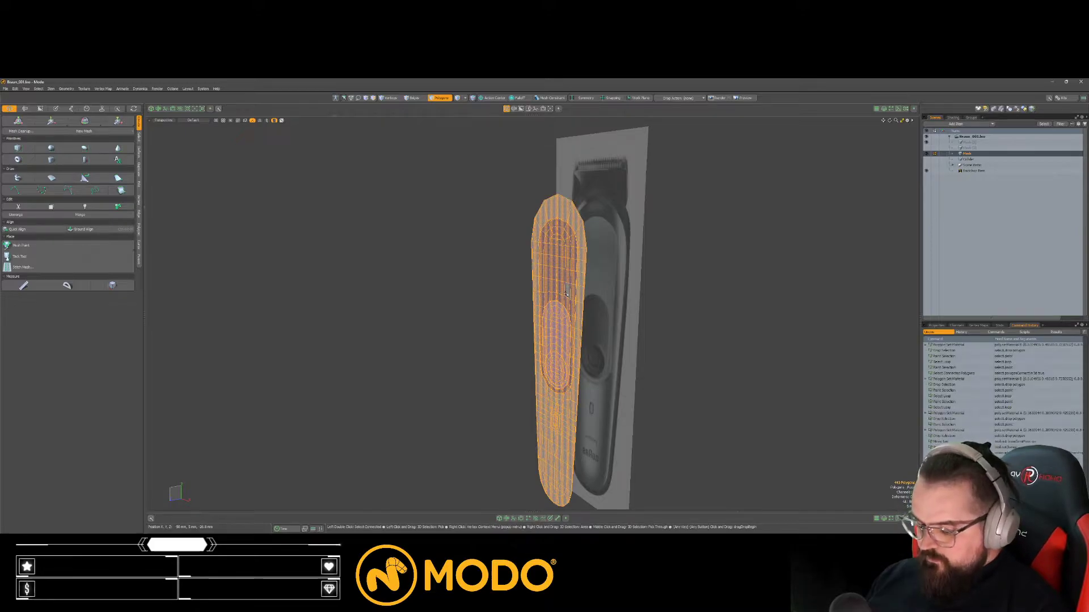
key("ctrl+c")
key("n")
key("ctrl+v")
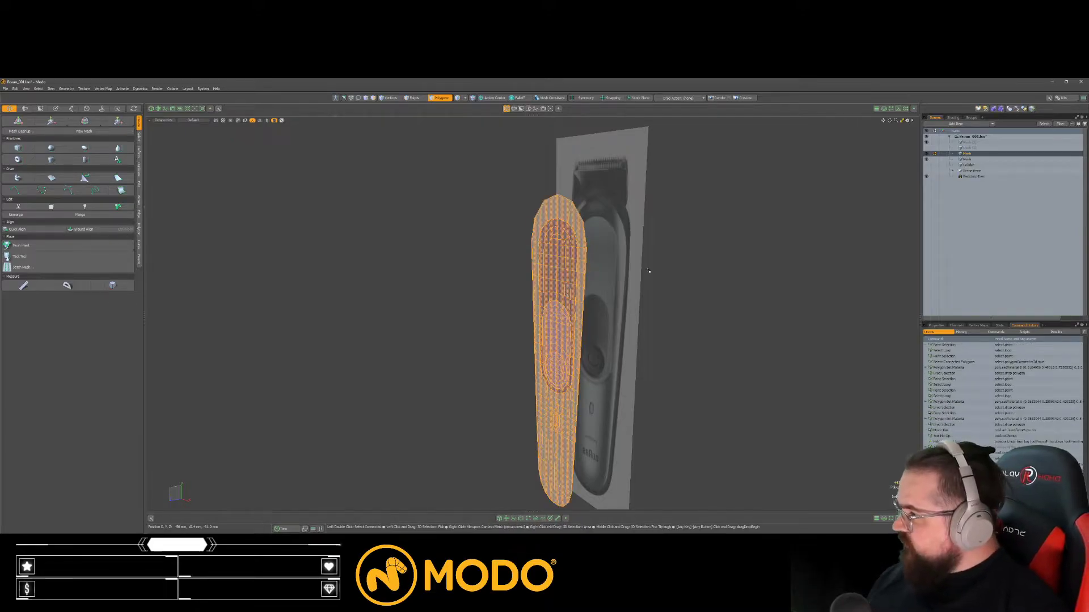
left_click(926, 160)
left_click(926, 165)
left_click_drag(705, 275, 697, 309, "alt")
left_click(700, 312)
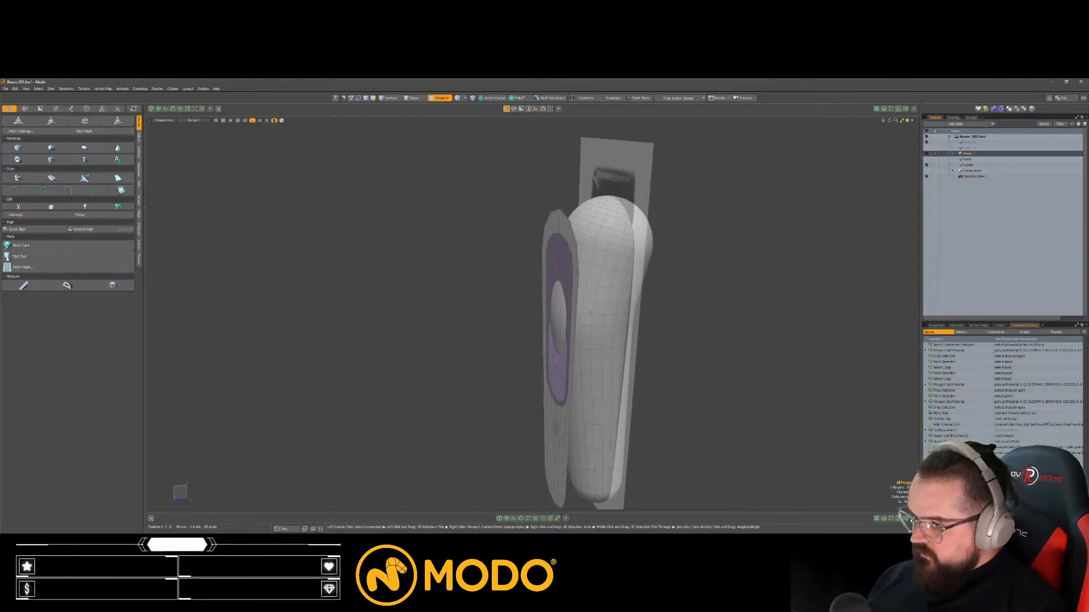
Step: Move the copied panel mesh forward, clear of the cylinder body, and check the gap in the side view
key("w")
left_click_drag(544, 375, 538, 376)
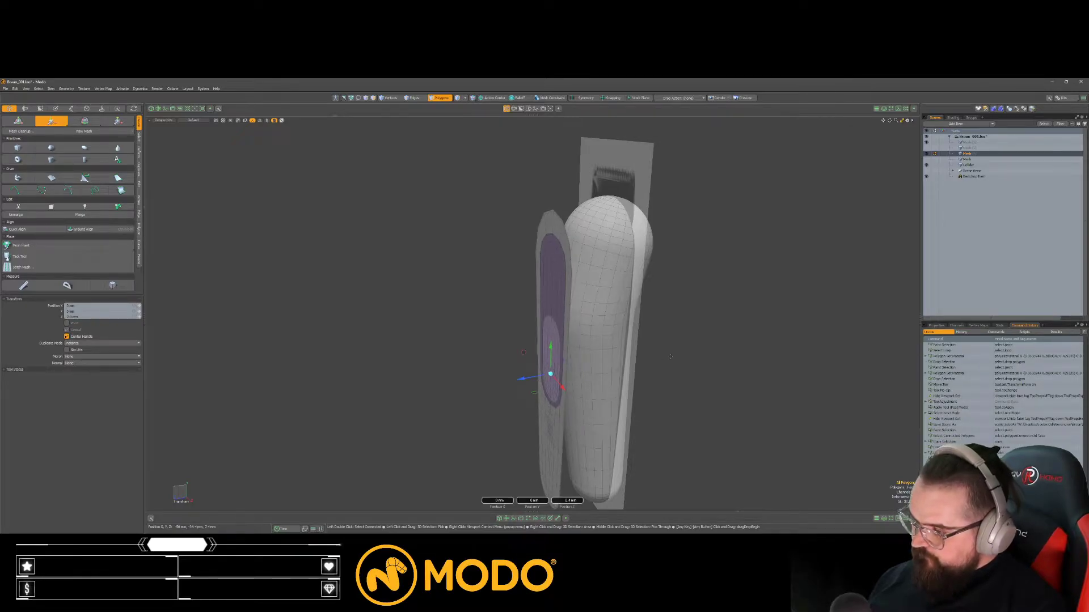
key("space")
key("KP_0")
key("shift+a")
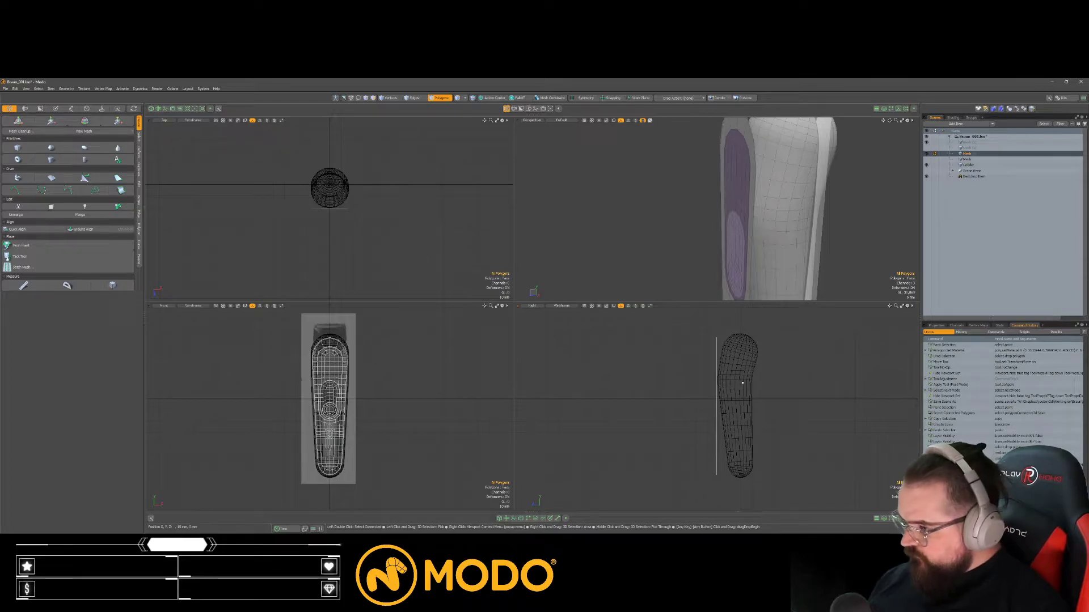
scroll(741, 382, "up", 3)
key("w")
key("space")
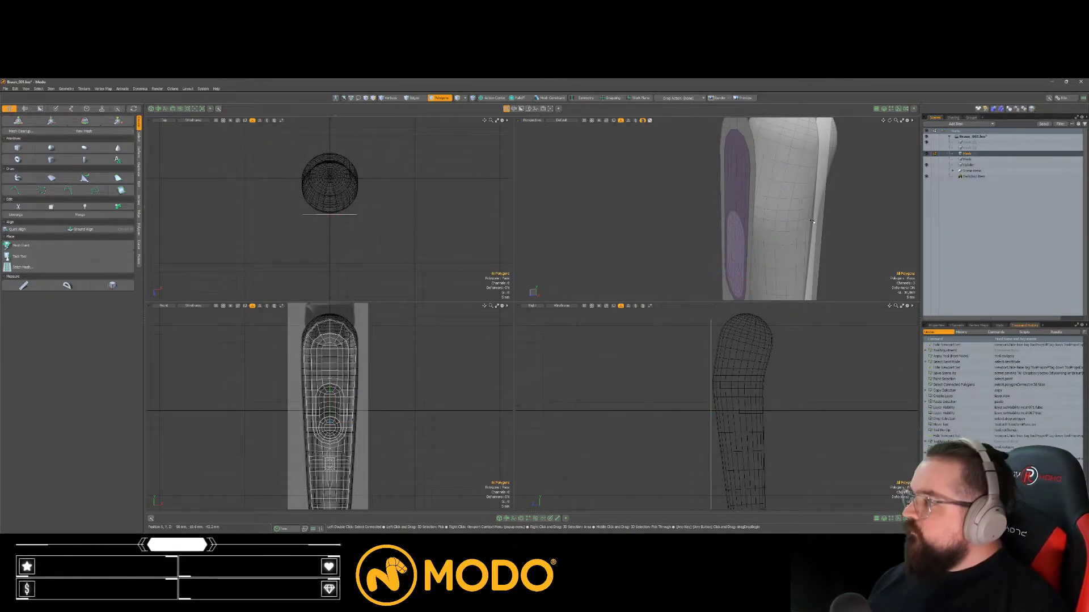
key("KP_0")
key("shift+a")
left_click_drag(812, 221, 845, 229, "alt")
key("w")
left_click_drag(669, 290, 657, 286, "alt+shift")
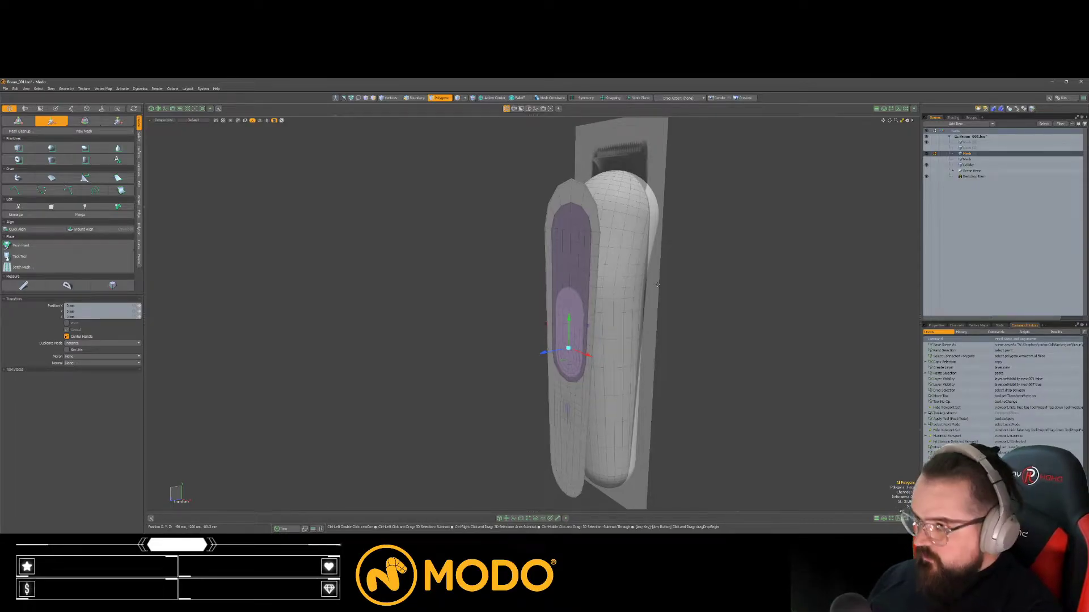
Step: Turn on the background constraint, move the panel mesh onto the body surface and hide the body to check the fit
key("ctrl+b")
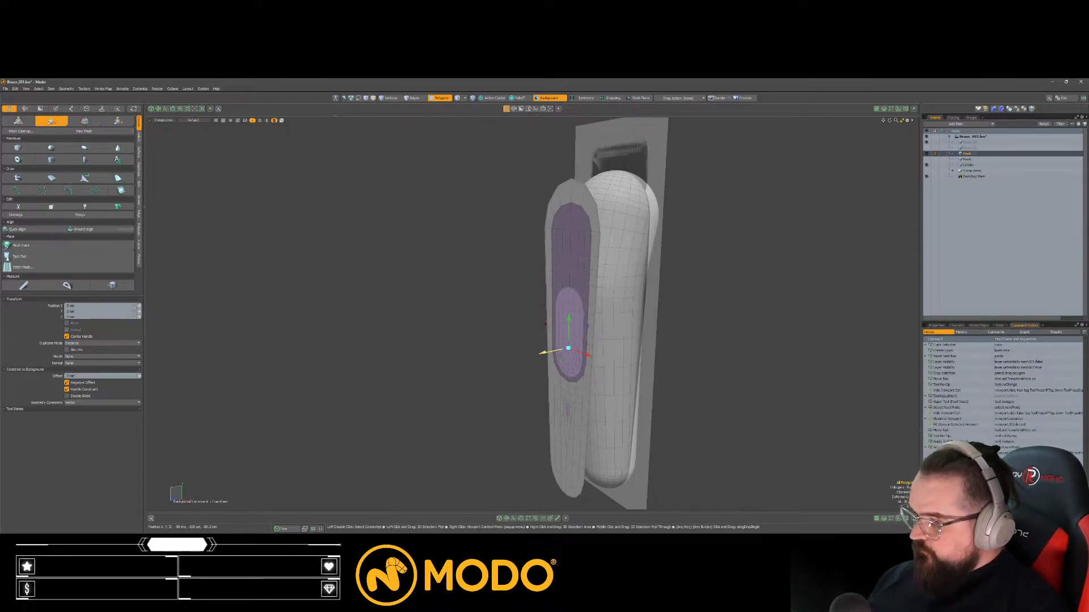
left_click_drag(569, 348, 595, 342)
key("space")
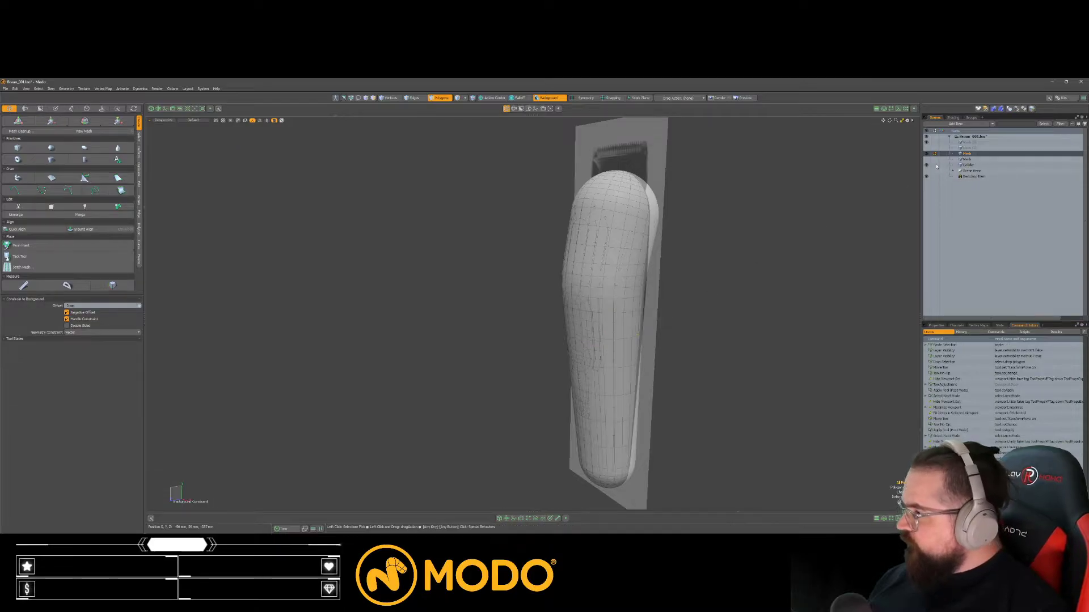
left_click(926, 165)
mouse_move(613, 247)
left_mouse_down("alt")
mouse_move(705, 287)
mouse_move(695, 318)
mouse_move(617, 242)
left_mouse_up("alt")
scroll(617, 242, "up", 3)
key("2")
left_click_drag(722, 296, 703, 386, "alt")
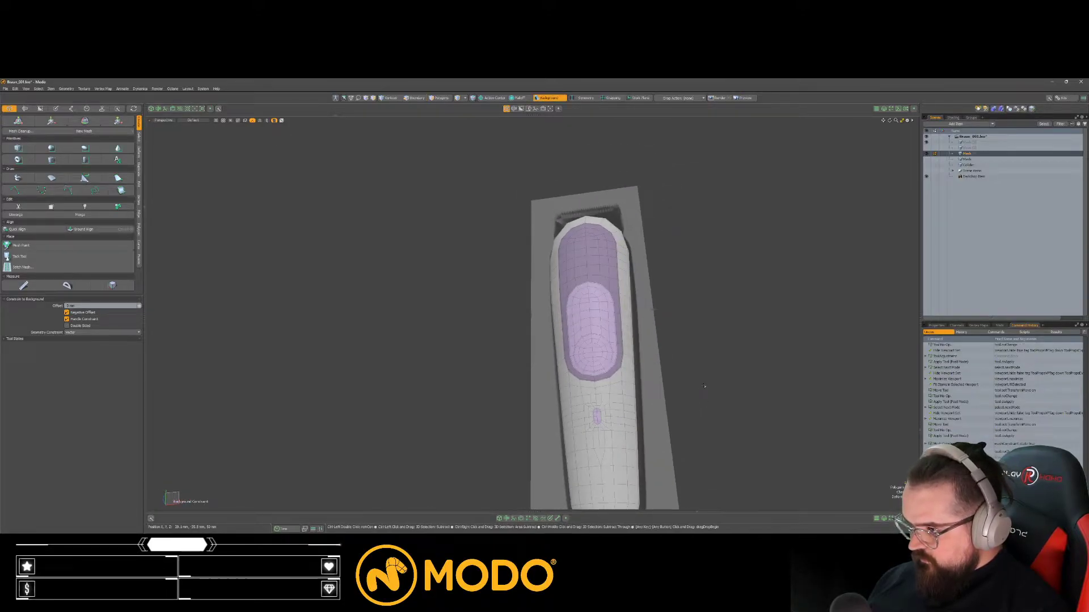
Step: Loop-slice the outer rim of the copied panel mesh and convert the mesh to subdivision surfaces
key("2")
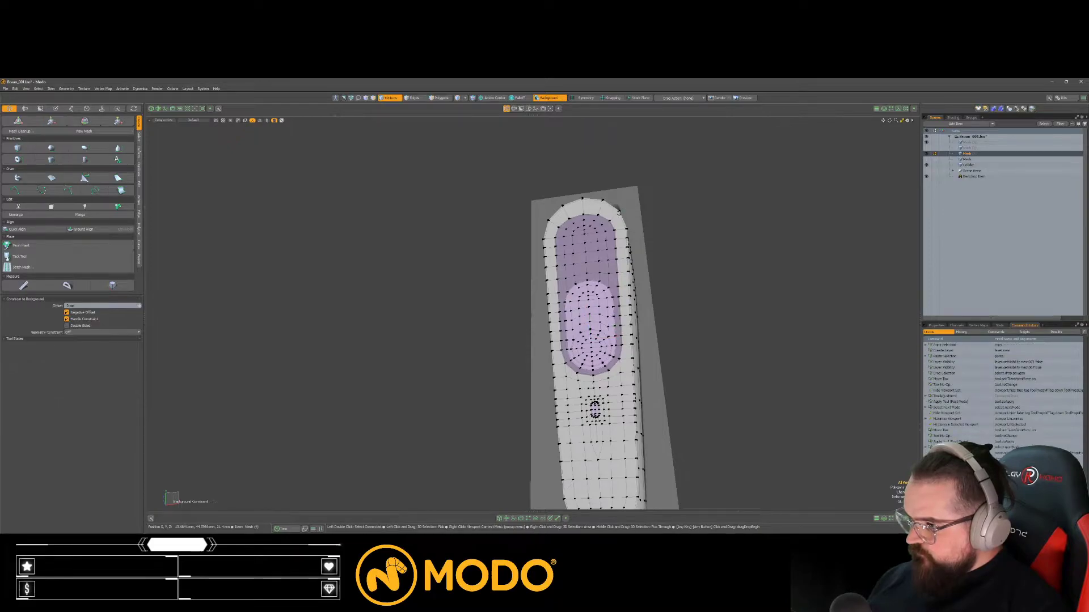
key("space")
left_click(614, 213)
key("space")
key("space")
left_click(614, 214)
key("alt+c")
left_click(711, 268)
key("space")
left_click_drag(711, 269, 710, 316, "alt")
key("space")
Step: Select the whole subdivided panel mesh, move it onto the body with the background constraint, and hide the body
double_click(545, 246)
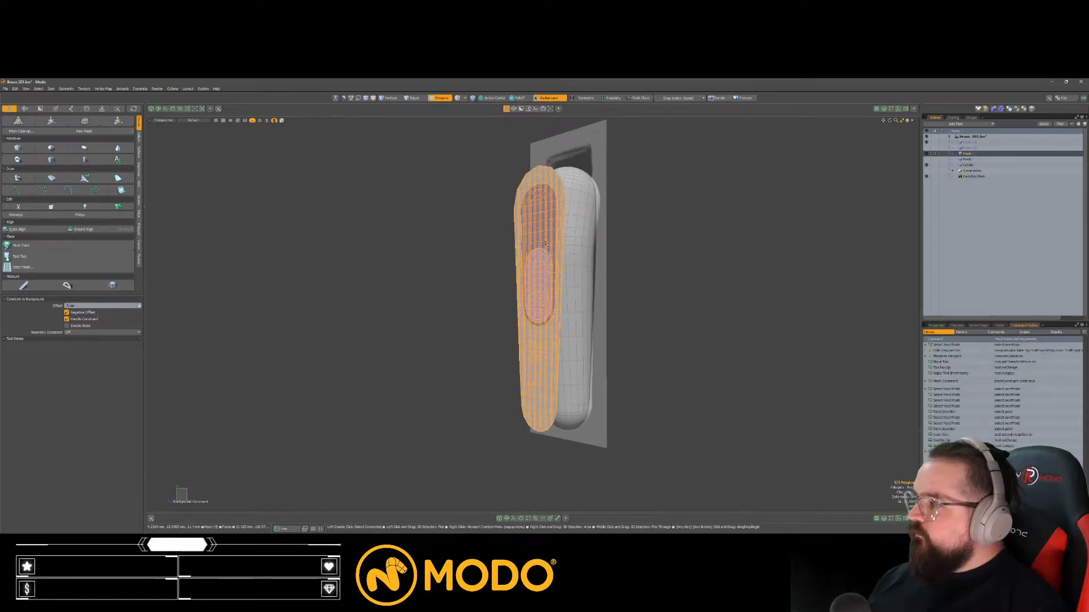
key("w")
left_click_drag(546, 243, 599, 302, "alt")
key("ctrl+z")
key("ctrl")
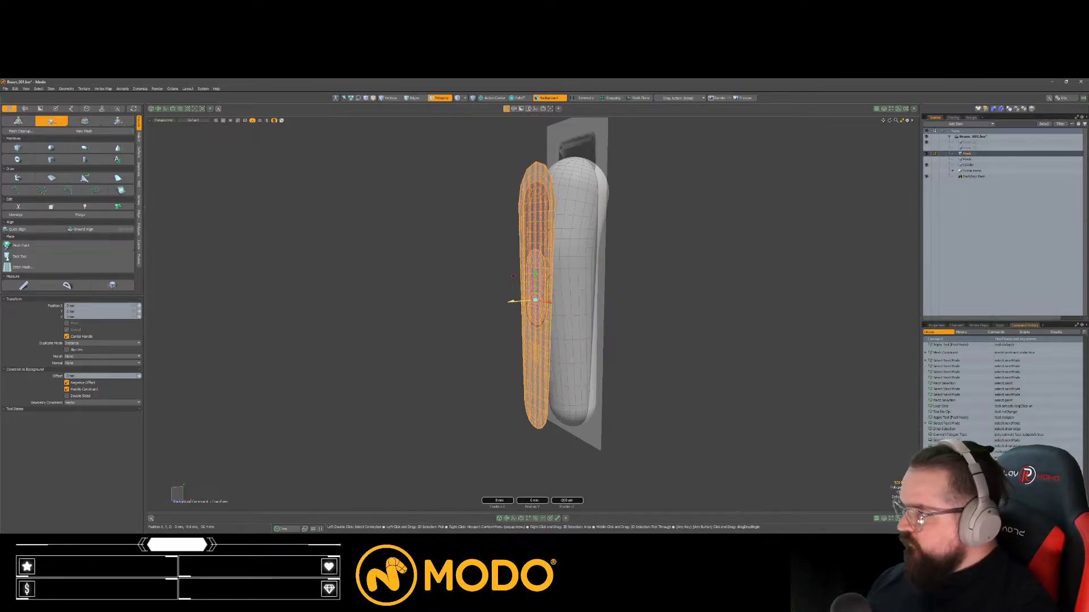
left_click_drag(511, 301, 540, 299)
key("space")
left_click(637, 274)
left_click_drag(636, 274, 661, 276, "alt")
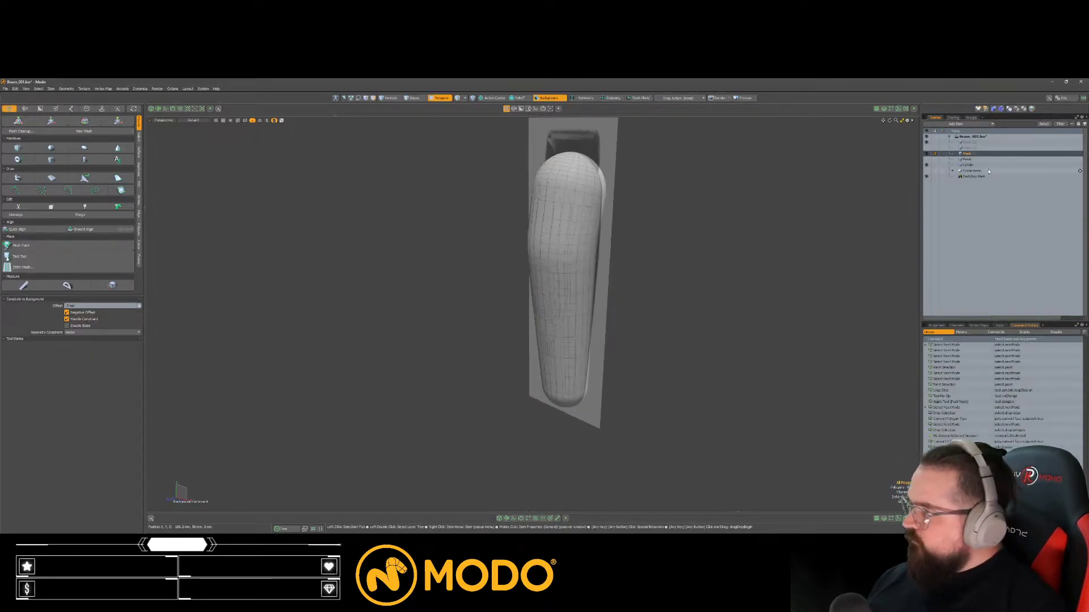
left_click(926, 165)
Step: Examine the wrapped panel mesh from the front and both sides for its curvature along the body
scroll(597, 190, "up", 3)
mouse_move(550, 218)
left_mouse_down("alt")
mouse_move(716, 265)
mouse_move(633, 262)
left_mouse_up("alt")
scroll(584, 229, "down", 4)
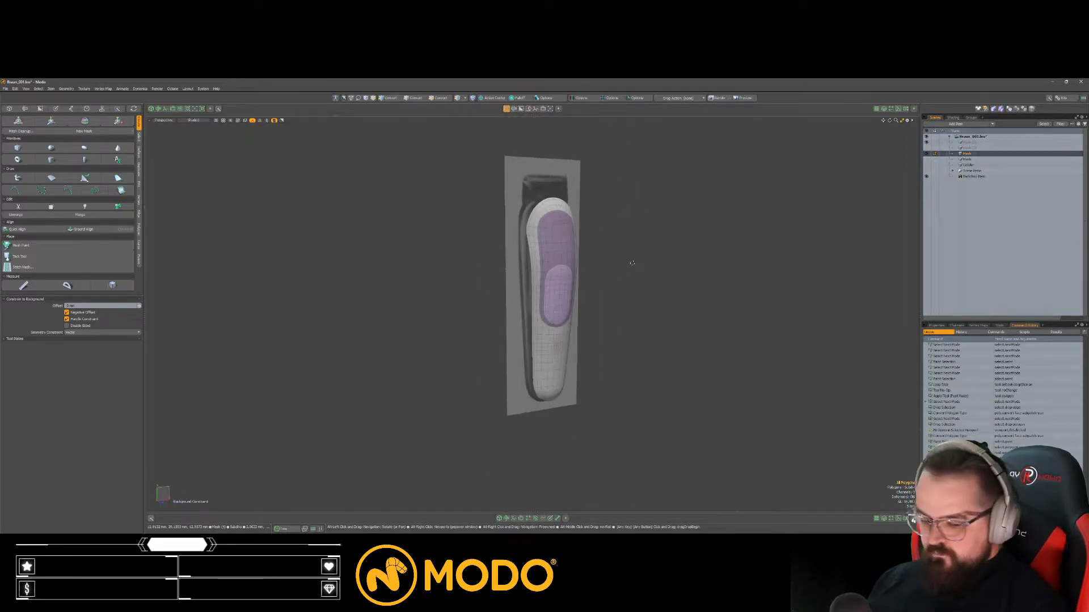
key("3")
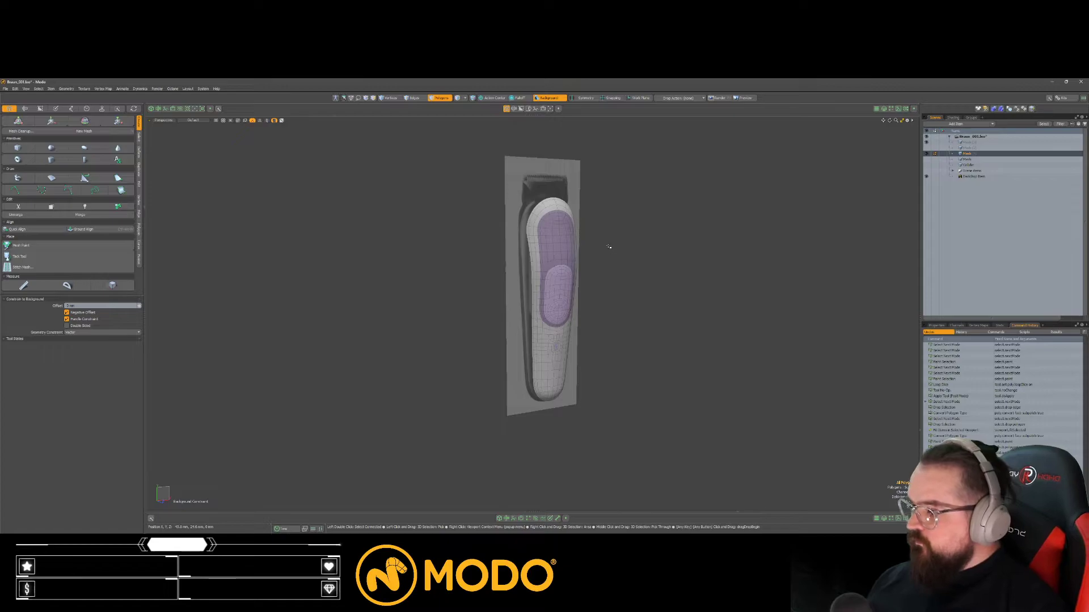
left_click_drag(590, 252, 583, 252, "alt+shift")
left_click_drag(661, 277, 577, 281, "alt")
scroll(534, 280, "up", 5)
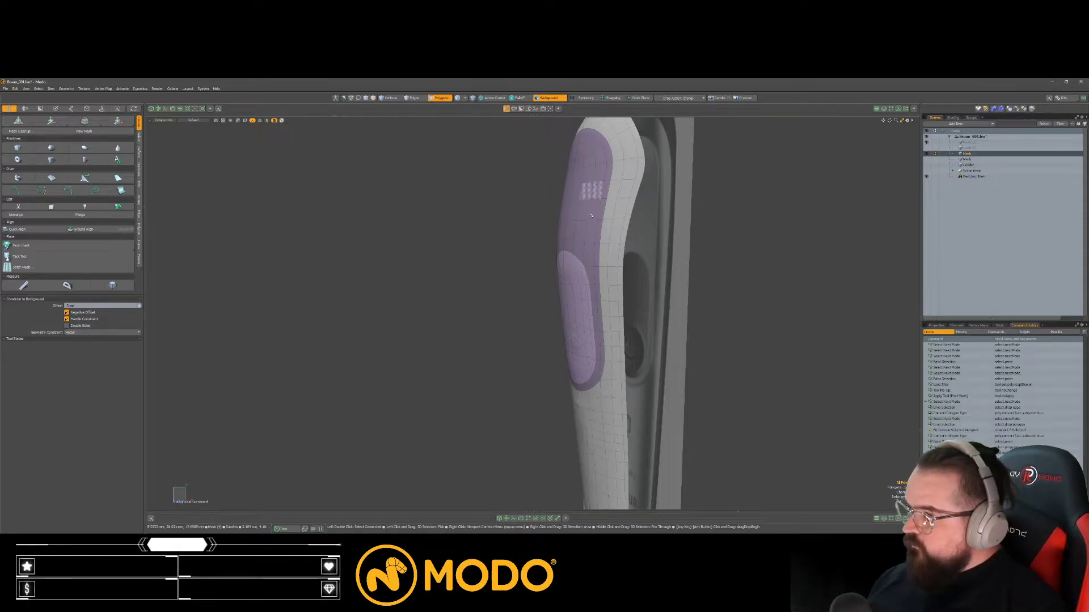
left_click_drag(601, 224, 669, 291, "alt")
scroll(571, 283, "up", 5)
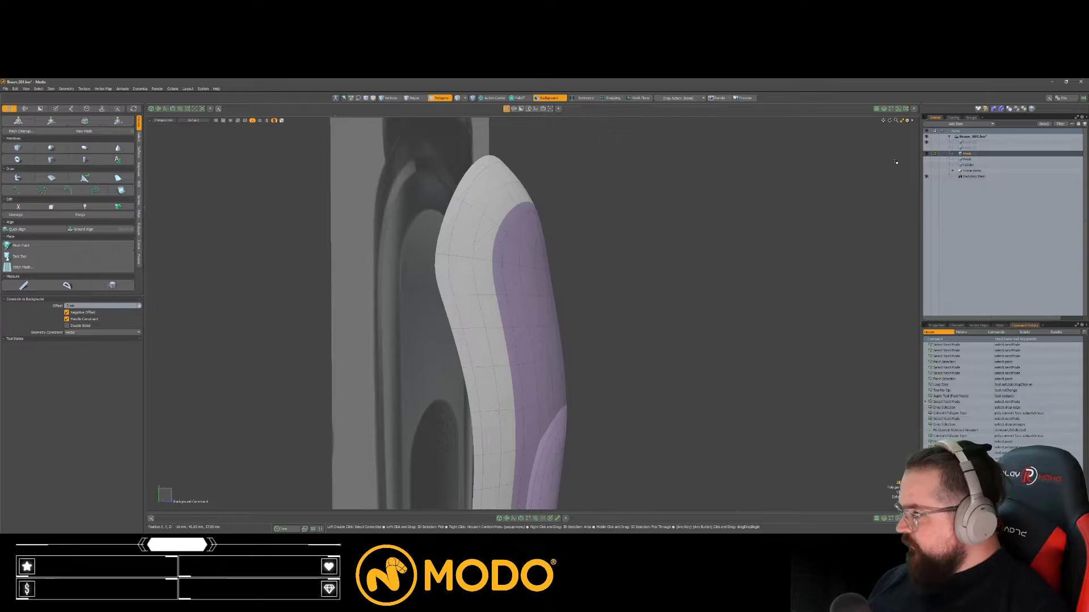
left_click_drag(892, 197, 896, 191, "alt")
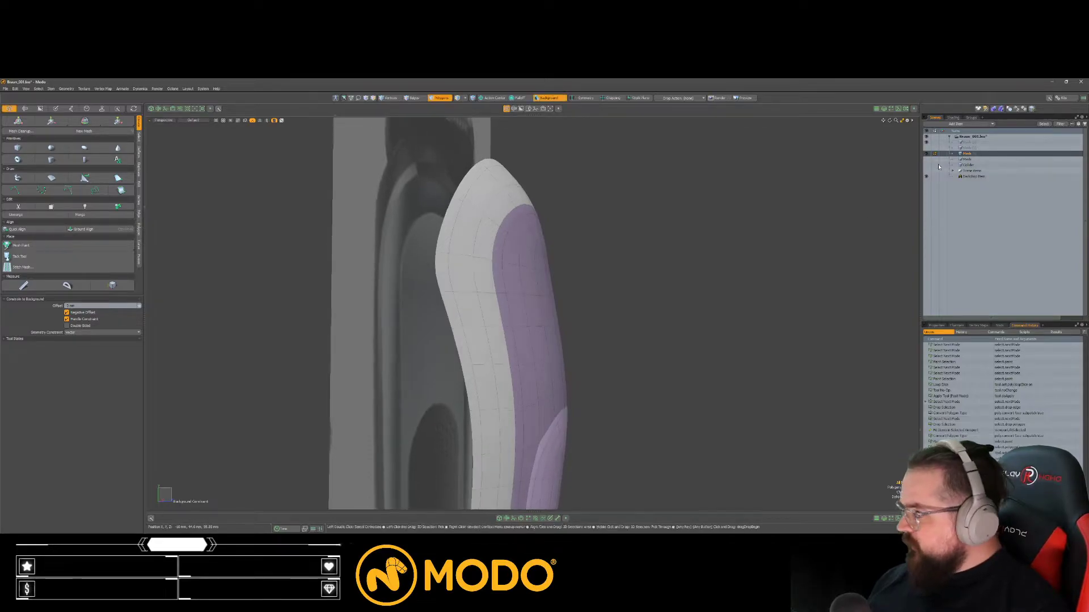
Step: Hide the reference image plane and examine the wrapped mesh's shading around the switch panel and slot
left_click(927, 177)
left_click_drag(646, 274, 482, 283, "alt")
left_click_drag(482, 283, 600, 296, "alt")
left_click_drag(543, 386, 628, 378, "ctrl+alt")
mouse_move(532, 285)
left_mouse_down()
mouse_move(590, 291)
mouse_move(590, 335)
mouse_move(604, 353)
mouse_move(549, 391)
mouse_move(513, 377)
mouse_move(653, 342)
left_mouse_up()
left_click(692, 343)
left_click_drag(652, 342, 626, 309, "alt")
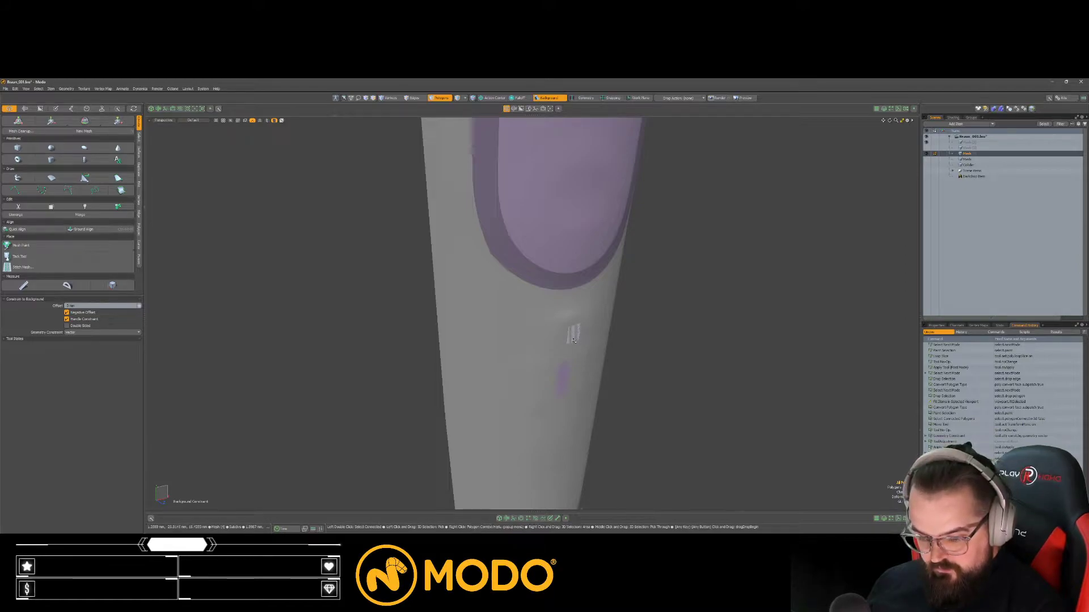
Step: Try to delete the selected elements on the wrapped panel mesh with subdivision toggled
left_click_drag(574, 340, 558, 330, "alt")
mouse_move(685, 359)
left_mouse_down("ctrl+alt")
mouse_move(607, 378)
mouse_move(503, 308)
mouse_move(521, 329)
mouse_move(499, 325)
left_mouse_up("ctrl+alt")
key("Tab")
left_click_drag(490, 313, 503, 330)
key("Delete")
mouse_move(519, 404)
left_mouse_down("alt+shift")
mouse_move(513, 360)
mouse_move(497, 385)
mouse_move(489, 360)
mouse_move(424, 388)
left_mouse_up("alt+shift")
mouse_move(424, 388)
left_mouse_down("alt")
mouse_move(498, 370)
mouse_move(494, 328)
mouse_move(493, 376)
mouse_move(515, 363)
left_mouse_up("alt")
left_click_drag(517, 343, 484, 339, "alt+shift")
key("ctrl+z")
key("ctrl+z")
key("ctrl+z")
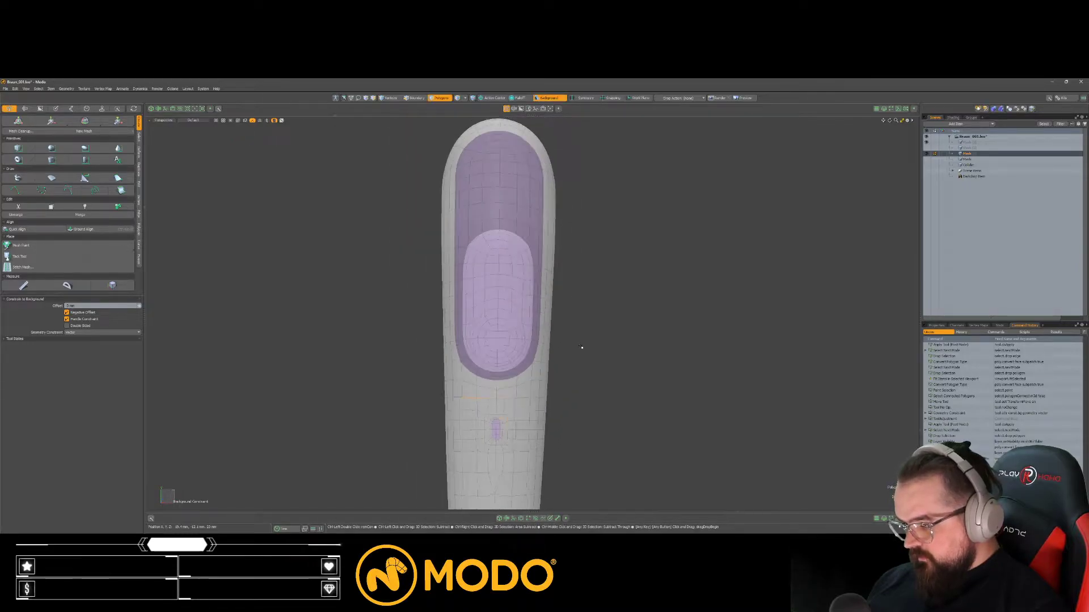
Step: Delete the entire wrapped copy and switch back to the original flat mesh layer
double_click(534, 302)
key("Delete")
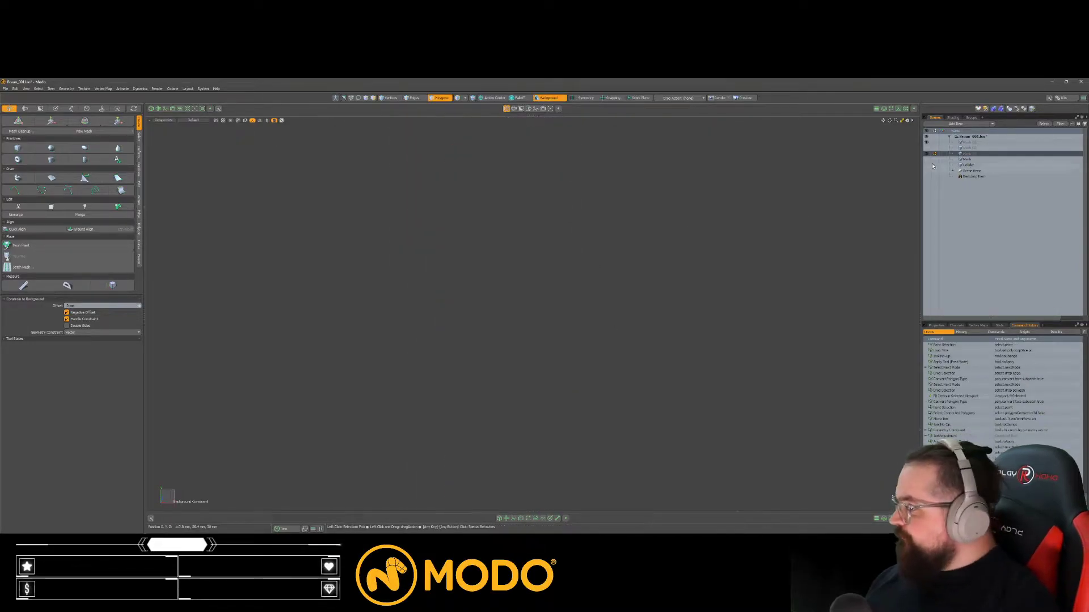
left_click(966, 160)
left_click(927, 154)
key("shift+a")
Step: Remove the selected edges between the switch panel and the small slot on the original mesh
mouse_move(533, 354)
left_mouse_down("ctrl+alt")
mouse_move(607, 342)
mouse_move(540, 324)
left_mouse_up("ctrl+alt")
key("space")
key("space")
double_click(554, 273)
key("BackSpace")
key("space")
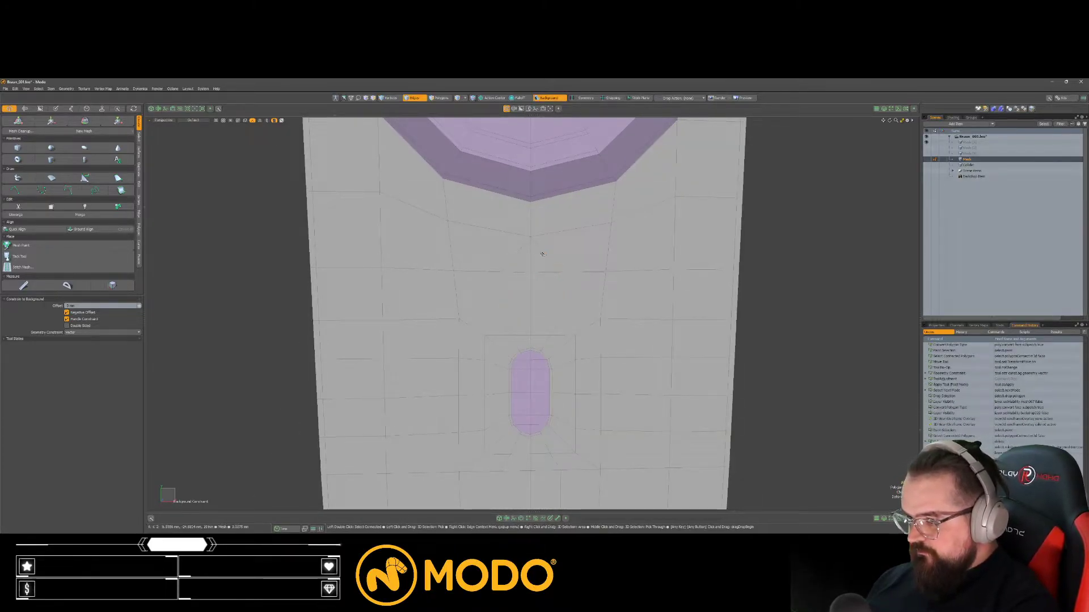
scroll(676, 321, "down", 2)
left_click(713, 302)
left_click_drag(579, 280, 559, 278, "alt+shift")
left_click(559, 280)
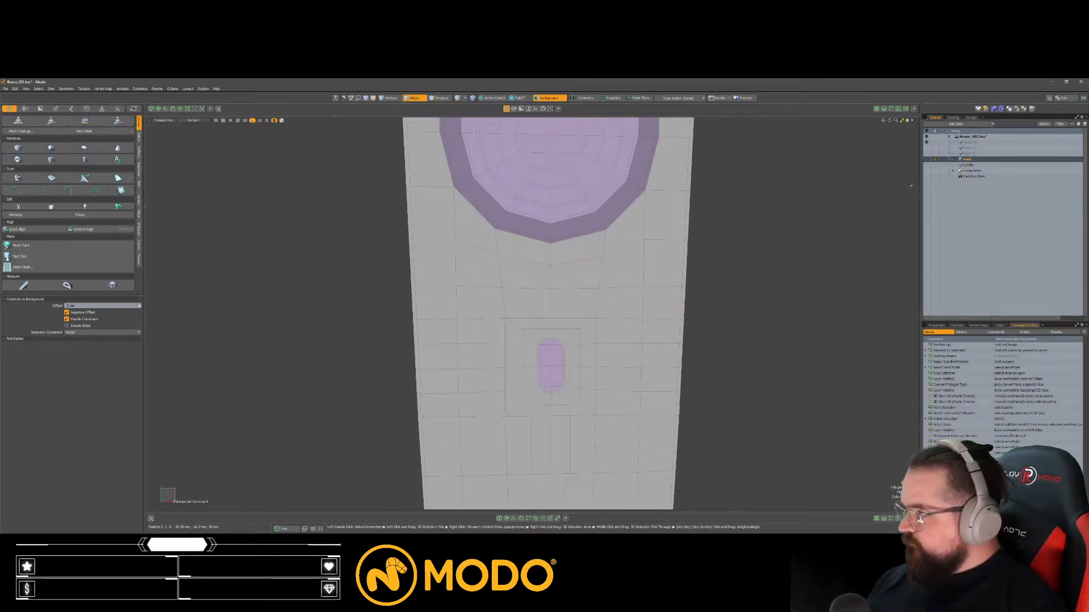
left_click_drag(744, 248, 706, 250, "alt")
key("space")
key("space")
key("space")
key("space")
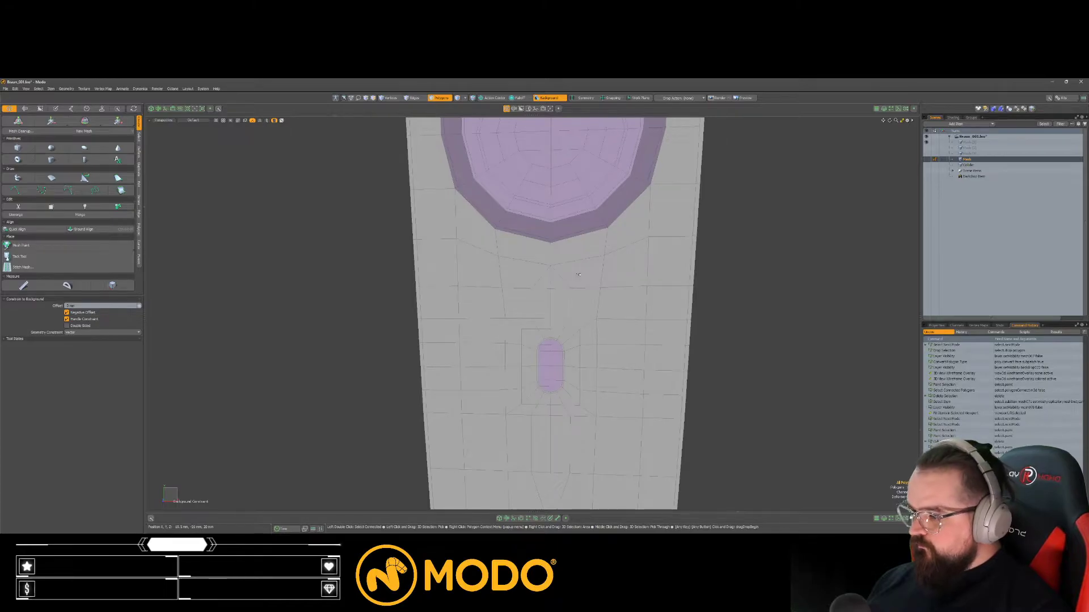
key("space")
key("space")
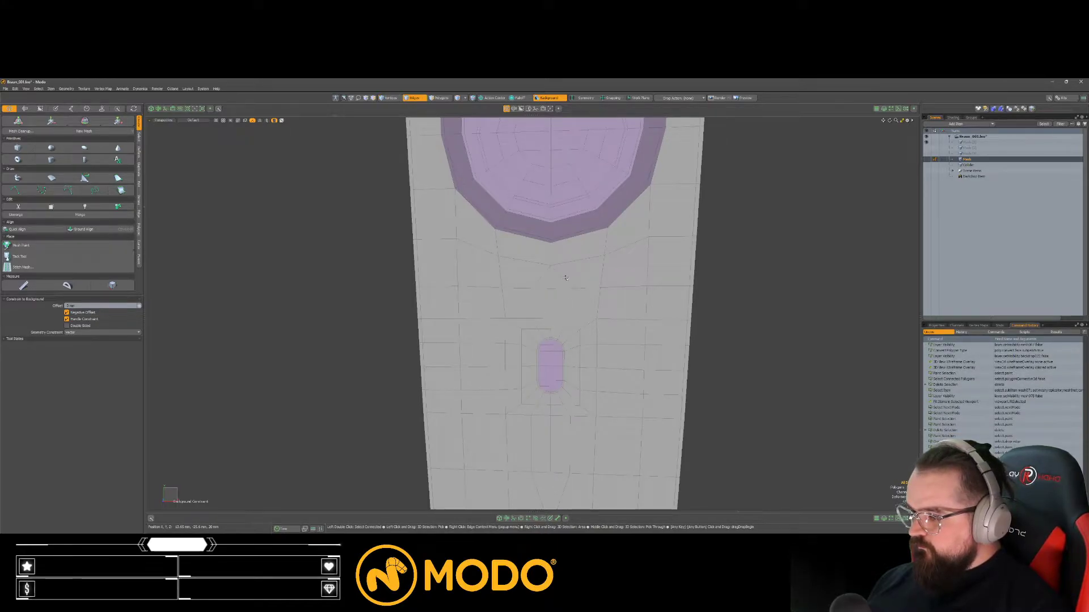
Step: Examine the smoothed wireframe around the small slot from an angle and reselect the original mesh layer
left_click(925, 159)
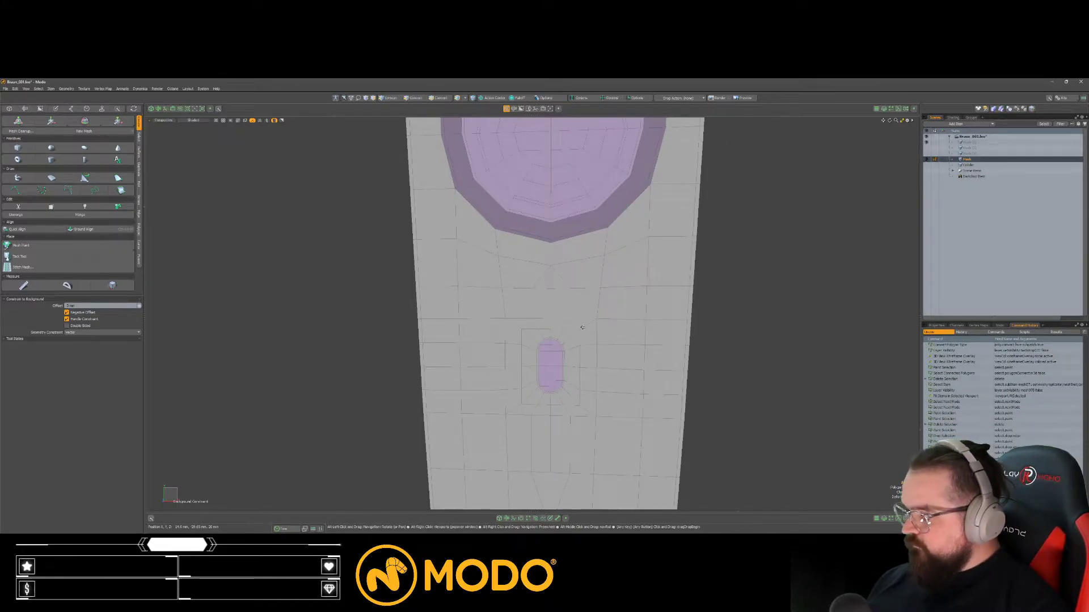
left_click_drag(580, 328, 615, 326, "alt")
left_click(684, 304)
left_click_drag(563, 283, 529, 273, "alt")
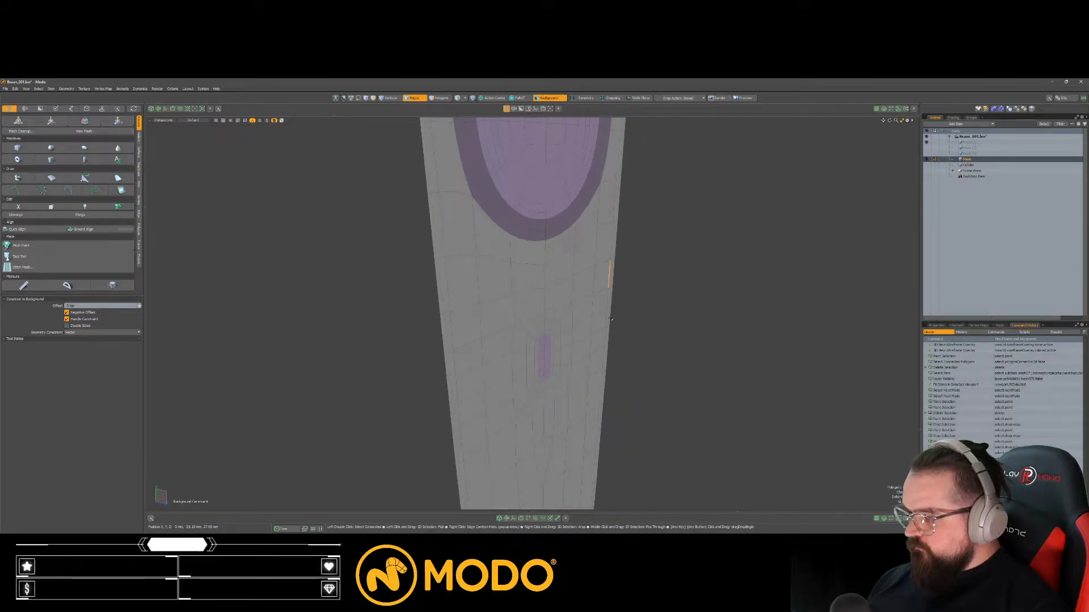
key("space")
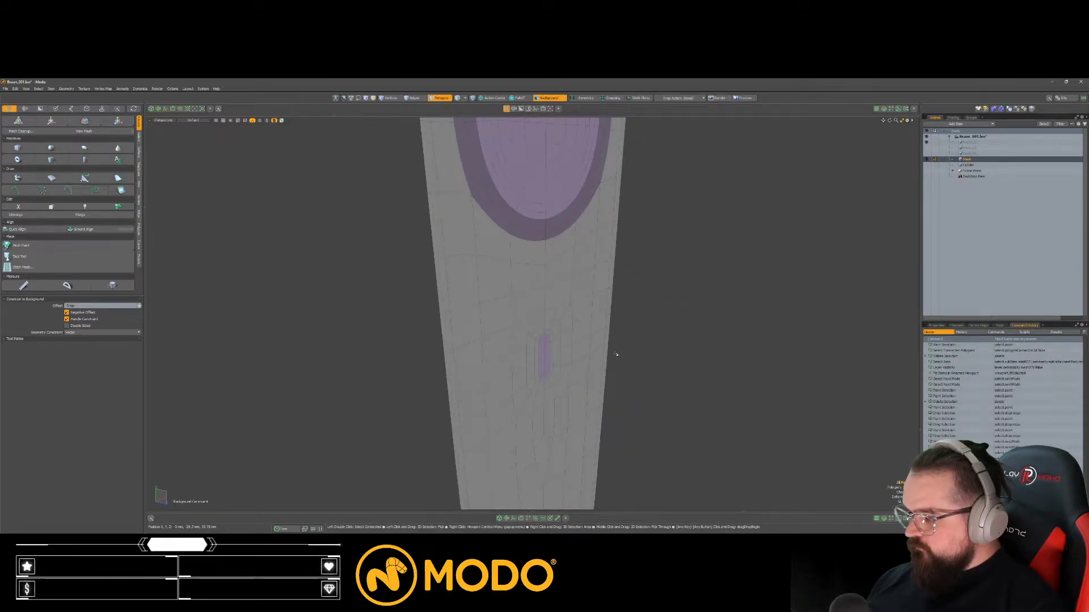
key("space")
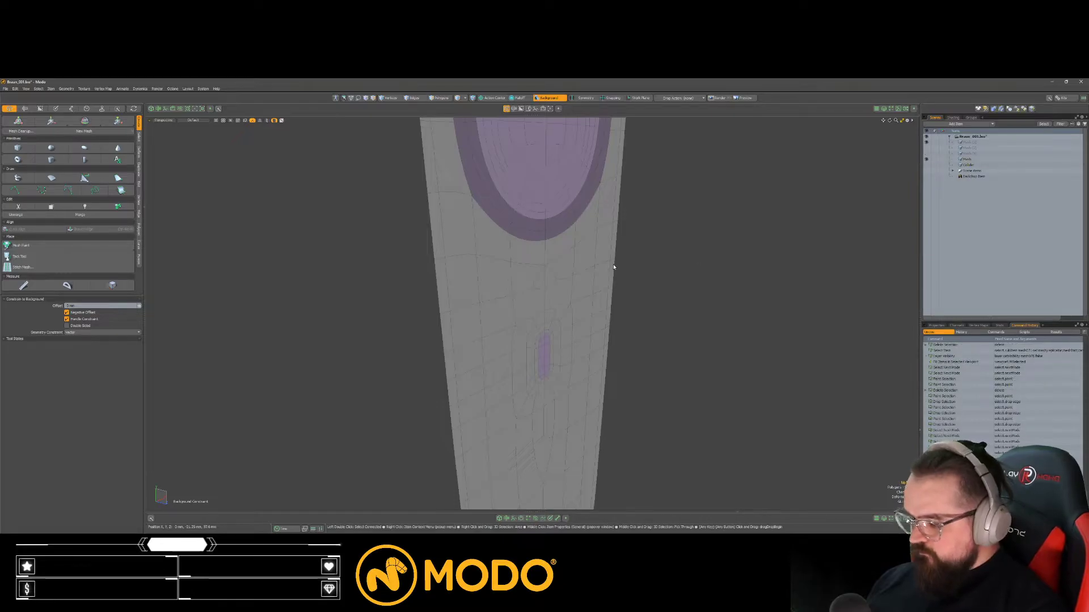
left_click(980, 159)
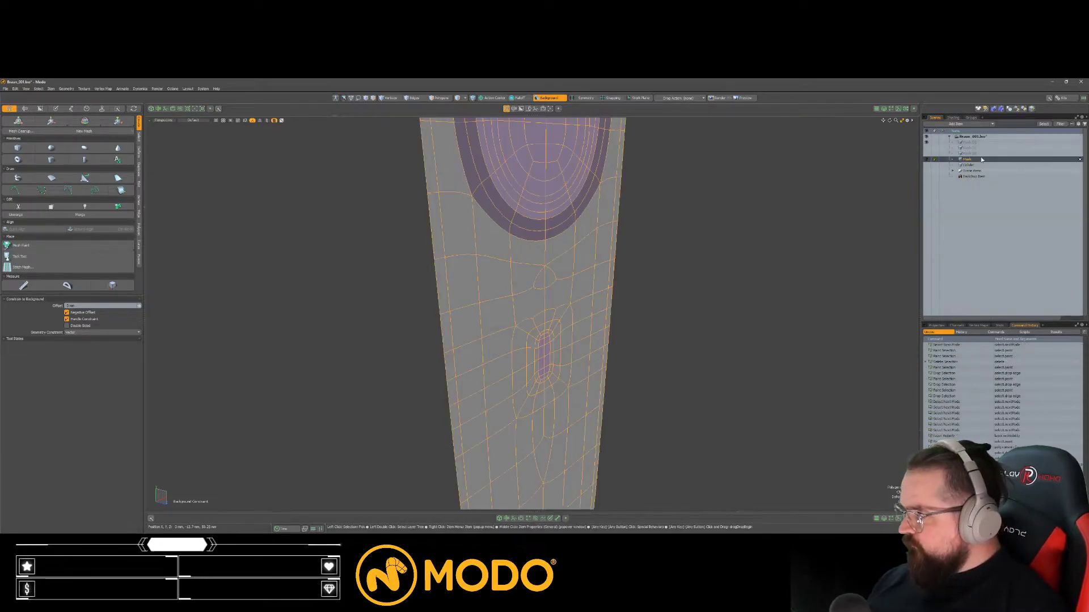
Step: Copy the whole connected panel and paste it into a new mesh layer
key("space")
right_click_drag(764, 228, 732, 479)
left_click_drag(651, 438, 618, 313, "alt")
key("]")
key("ctrl+x")
key("n")
key("ctrl+v")
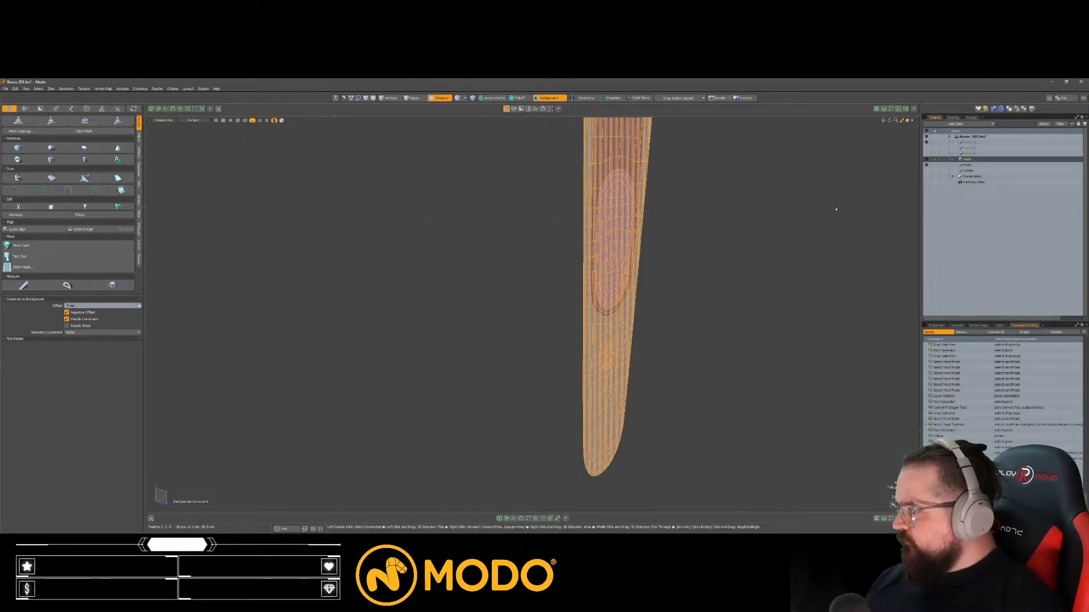
left_click(723, 306)
Step: Examine the pasted panel's smoothed wireframe from the switch pad down to the rounded end
left_click_drag(675, 301, 534, 299, "alt")
scroll(473, 310, "up", 5)
key("space")
key("space")
key("space")
key("space")
key("space")
key("ctrl+Tab")
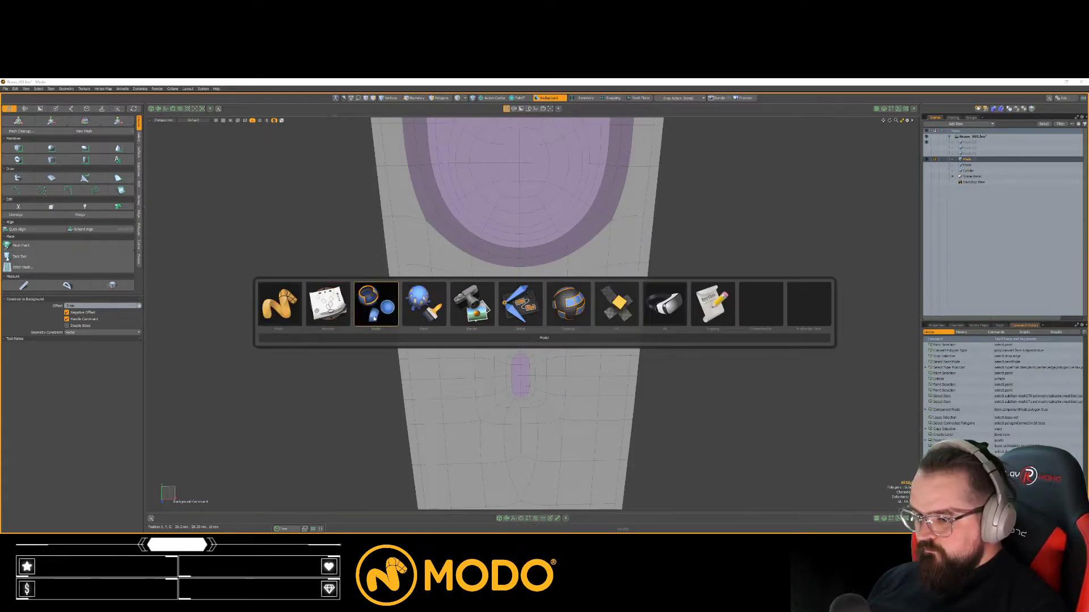
left_click(296, 322)
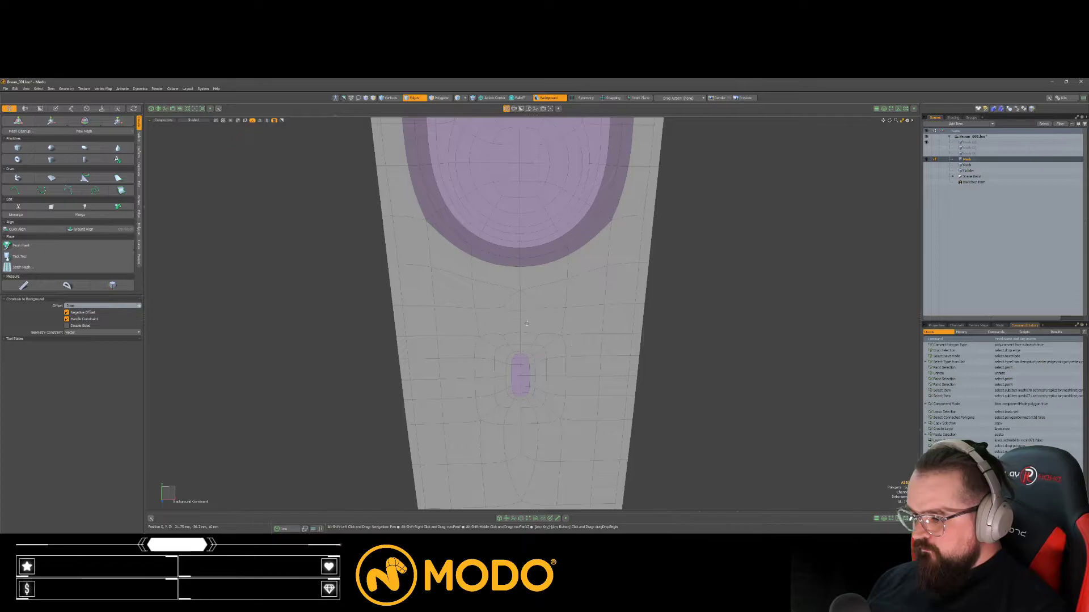
left_click_drag(533, 298, 561, 297, "alt")
scroll(545, 334, "down", 5)
mouse_move(540, 335)
left_mouse_down("alt")
mouse_move(675, 341)
mouse_move(524, 343)
left_mouse_up("alt")
key("f")
key("f")
right_click_drag(816, 307, 801, 503)
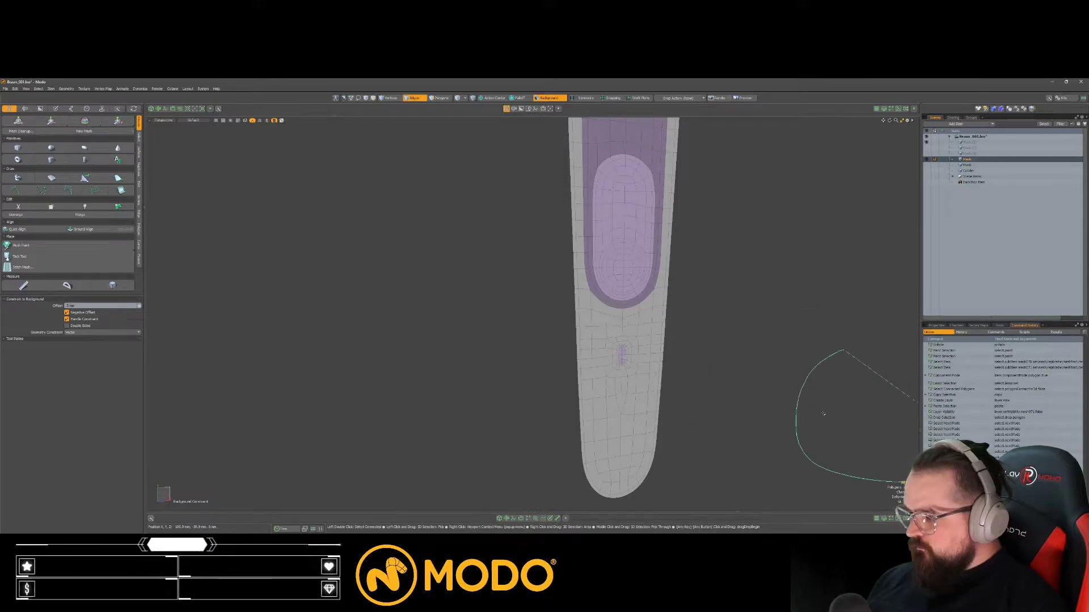
mouse_move(820, 377)
left_mouse_down("alt+shift")
mouse_move(656, 342)
mouse_move(607, 293)
left_mouse_up("alt+shift")
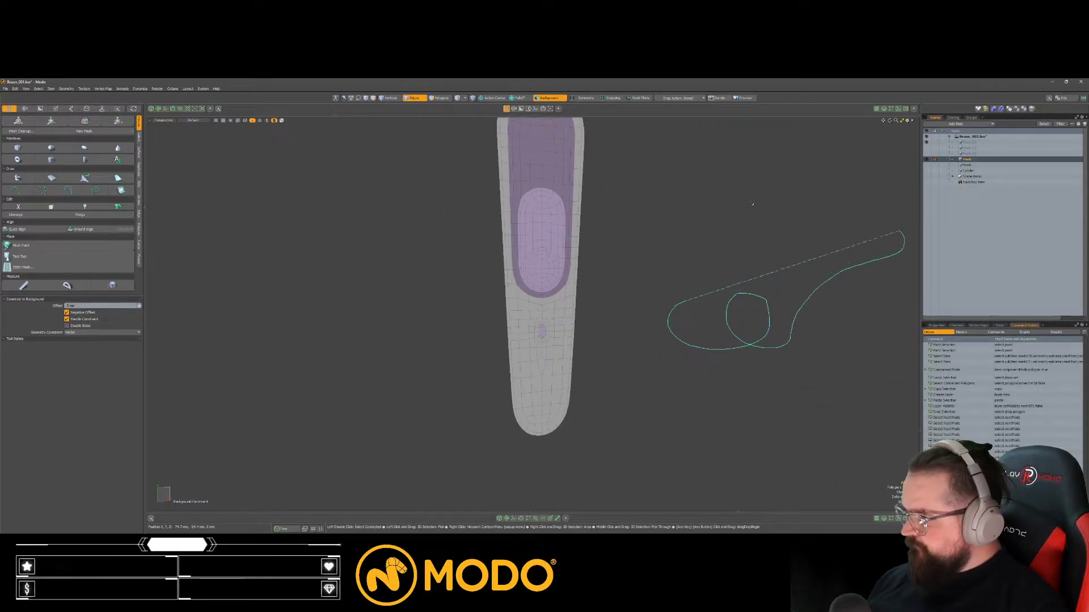
Step: Switch to the workspace layout with the wider viewport and frame the area between the switch pad and the small slot
key("ctrl+Tab")
key("ctrl+Tab")
key("ctrl+Tab")
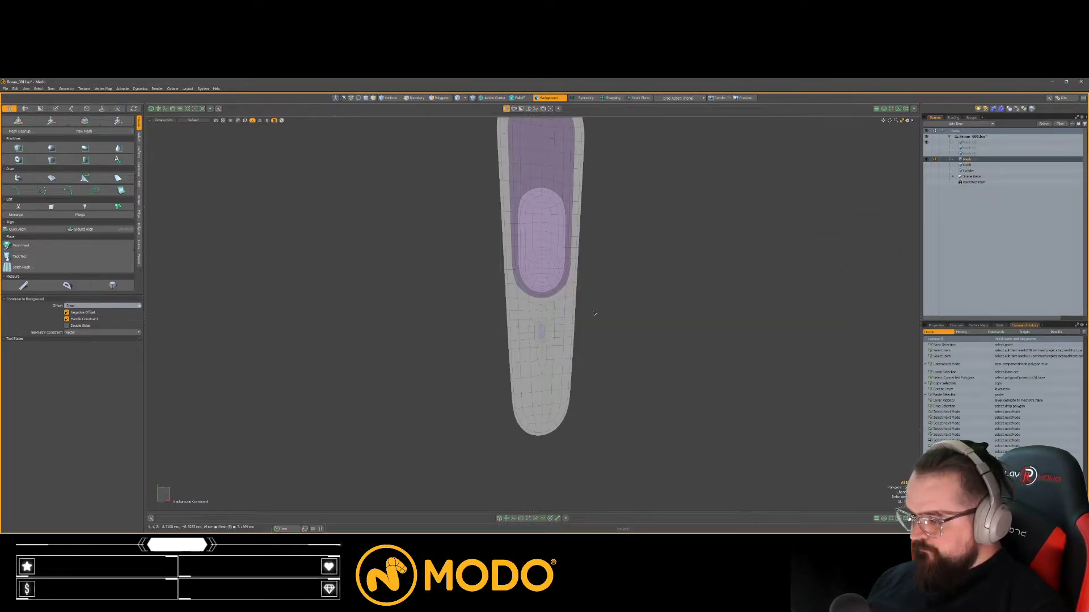
key("a")
left_click_drag(521, 344, 585, 367, "ctrl+alt")
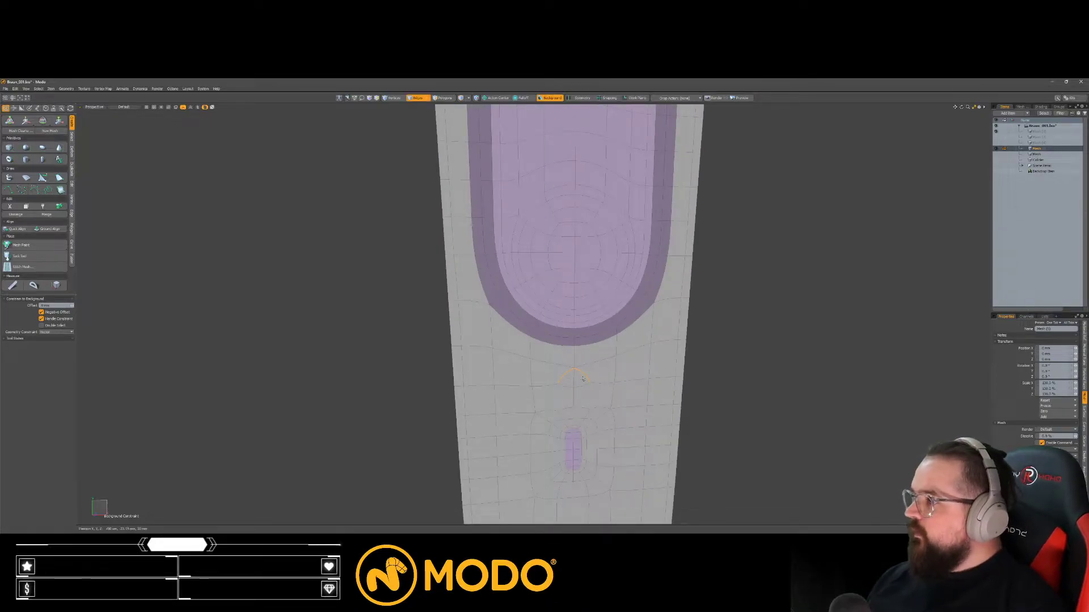
left_click_drag(583, 379, 498, 350, "alt")
Step: Try to delete a polygon loop inside the switch pad's rounded end
key("3")
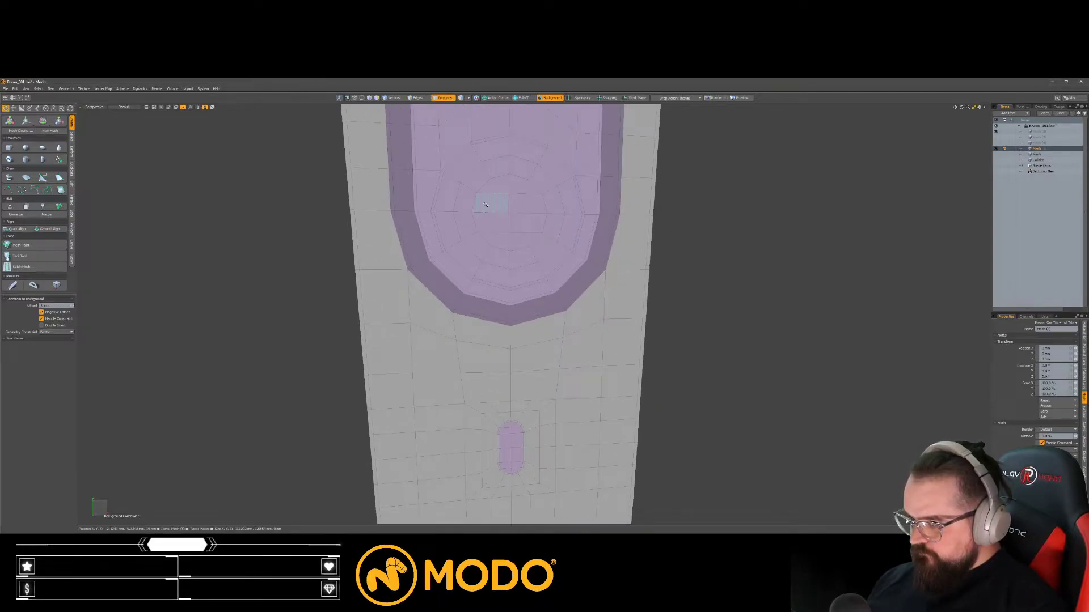
scroll(468, 277, "up", 2)
left_click(446, 246, "shift")
key("l")
key("shift+Up")
key("Delete")
key("ctrl+z")
Step: Slice new edges on both sides of the centre line between the switch pad's rounded end and the small slot
key("2")
left_click(455, 403, "shift")
key("alt+c")
left_click(561, 426)
left_click_drag(563, 430, 553, 397, "alt")
scroll(487, 355, "up", 3)
key("space")
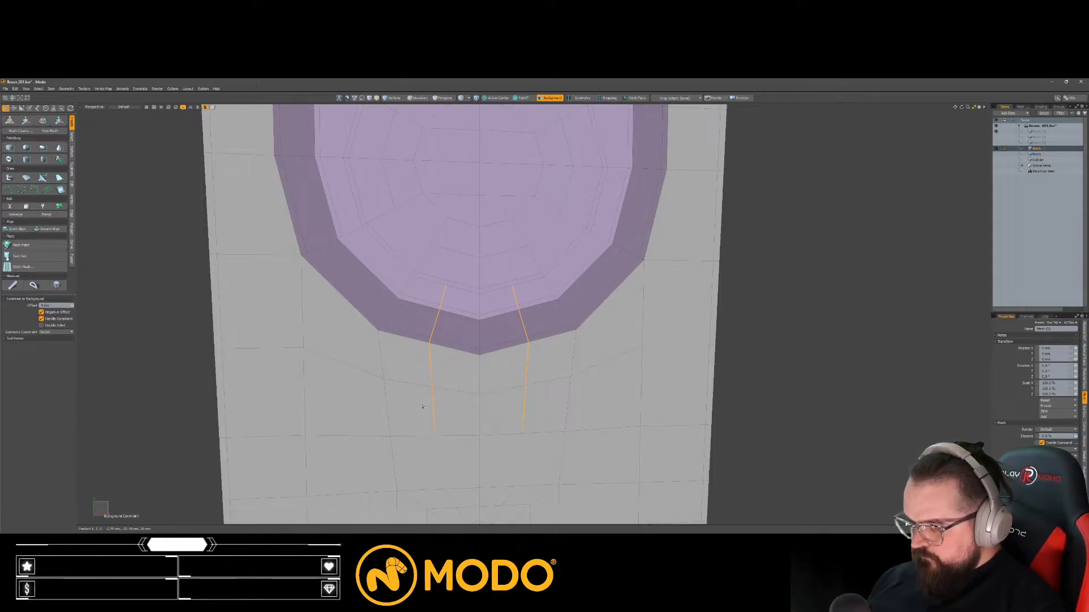
Step: Move the selected edges crossing the switch pad's rim slightly toward the small slot
key("w")
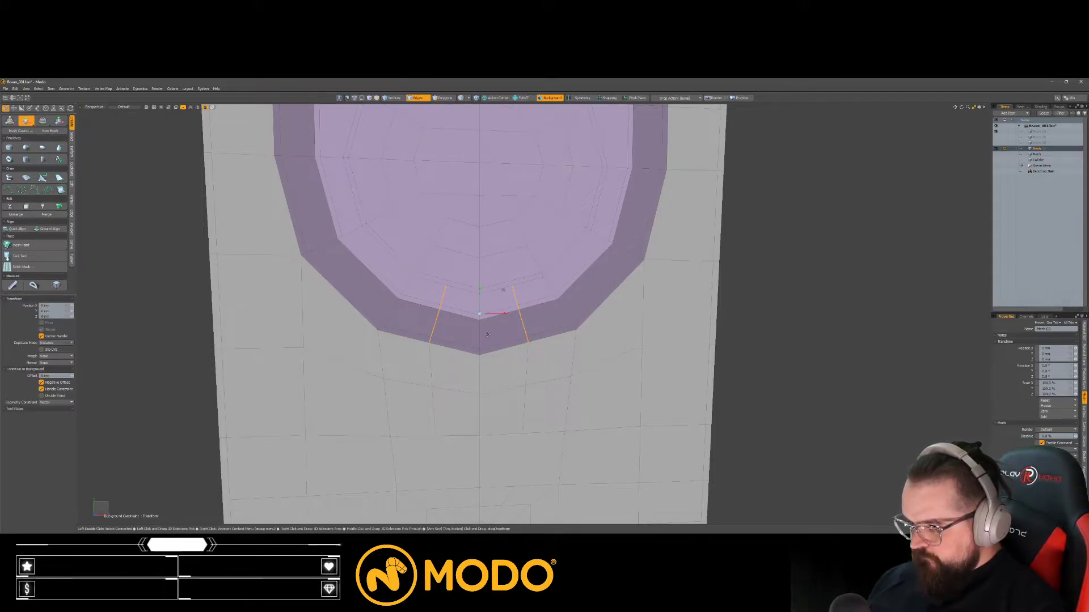
left_click_drag(480, 307, 479, 309)
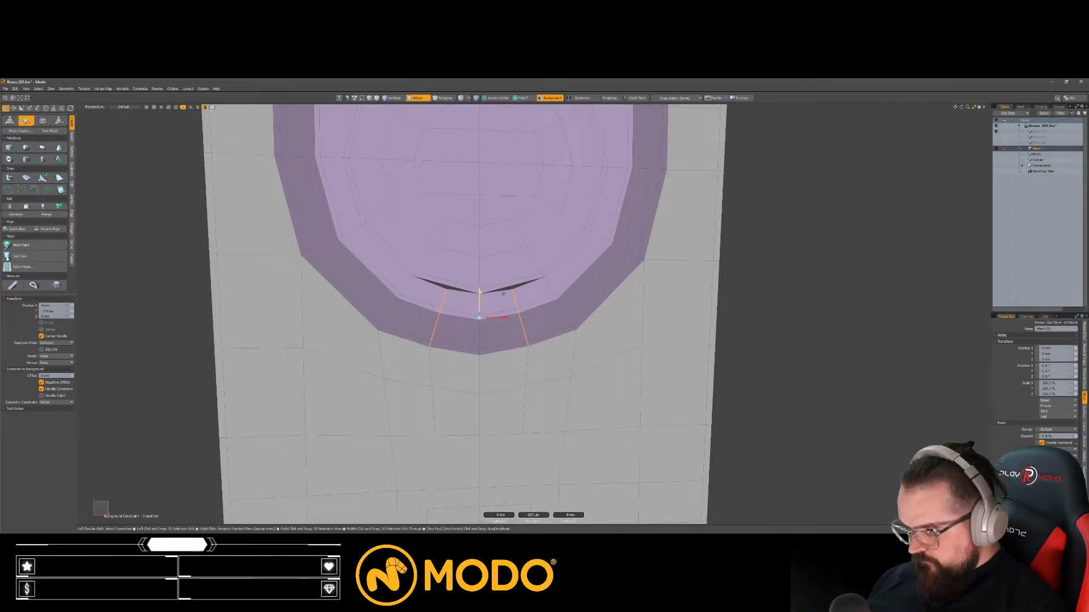
key("q")
scroll(437, 362, "down", 5)
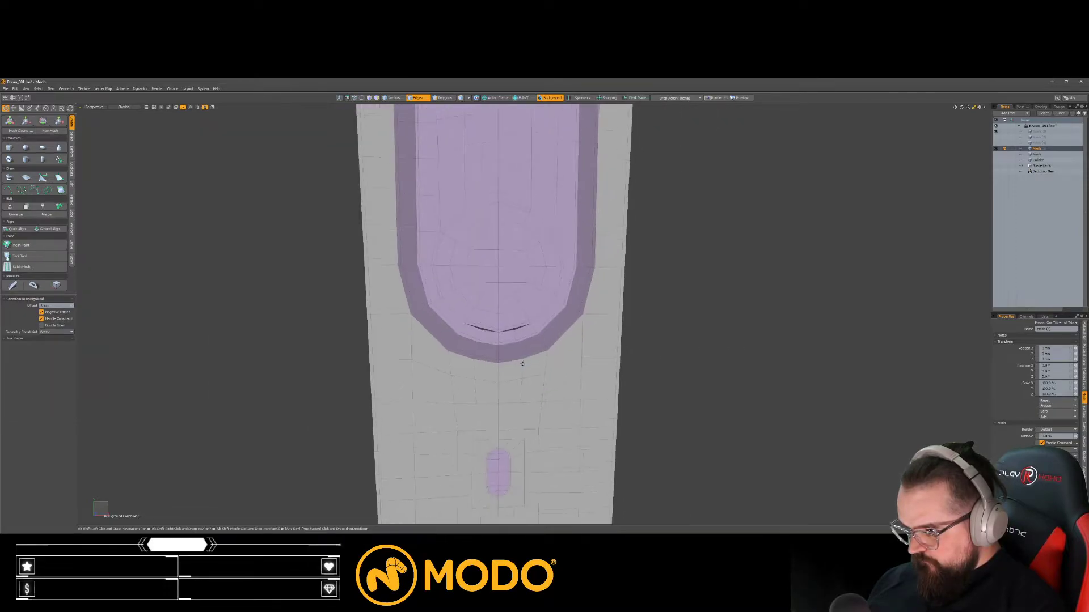
scroll(443, 368, "down", 3)
key("1")
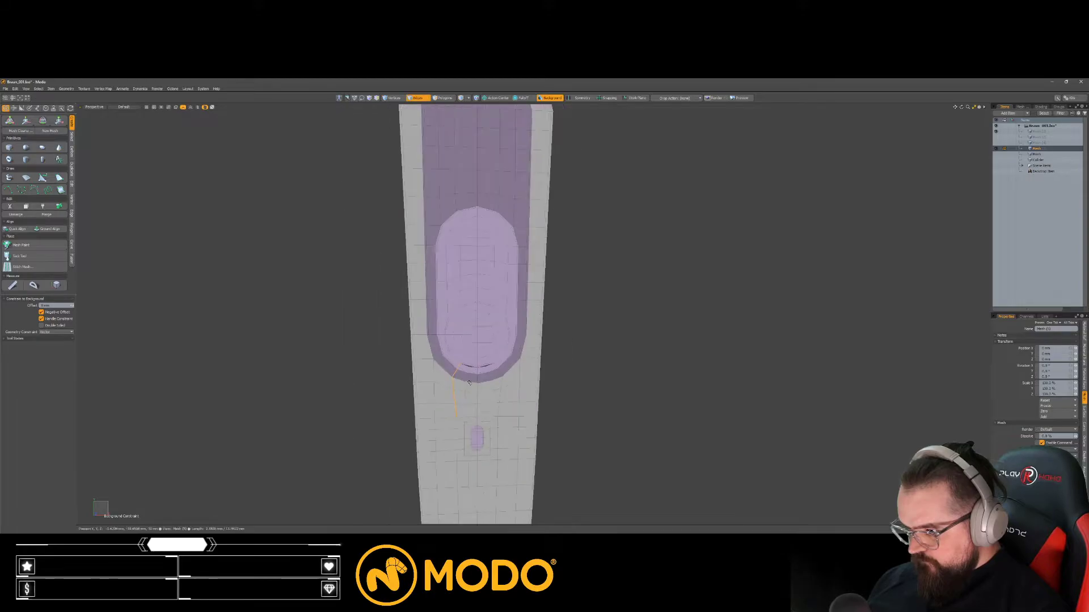
scroll(480, 407, "down", 3)
Step: Delete the polygon strip just right of the centre line inside the switch pad
key("2")
key("3")
scroll(480, 338, "up", 6)
left_click_drag(492, 343, 469, 342, "shift")
key("l")
scroll(476, 377, "down", 4)
key("Delete")
Step: Delete the polygon strips right of the centre line beside the small slot and down toward the panel's rounded end
left_click_drag(487, 437, 479, 348, "alt")
scroll(480, 352, "up", 3)
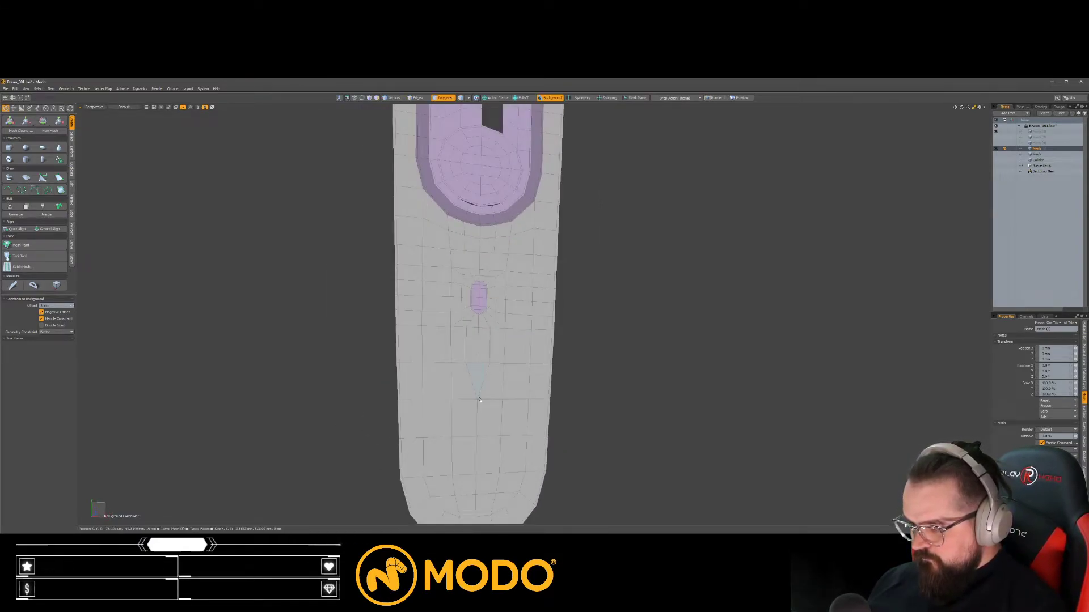
key("alt+c")
key("space")
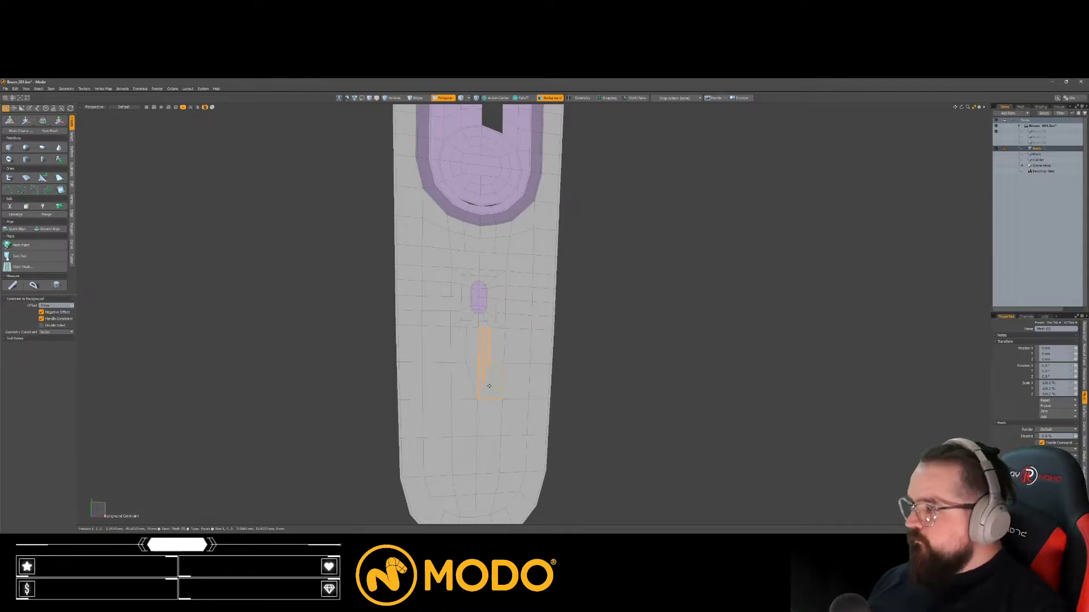
left_click_drag(489, 388, 475, 312, "alt+shift")
key("Delete")
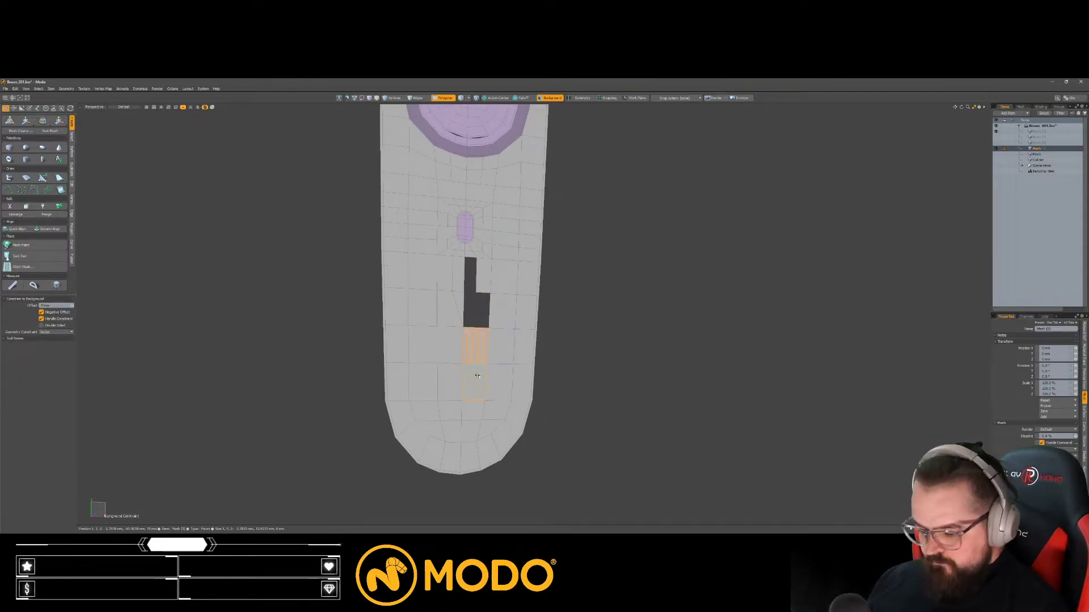
key("Delete")
scroll(440, 321, "up", 2)
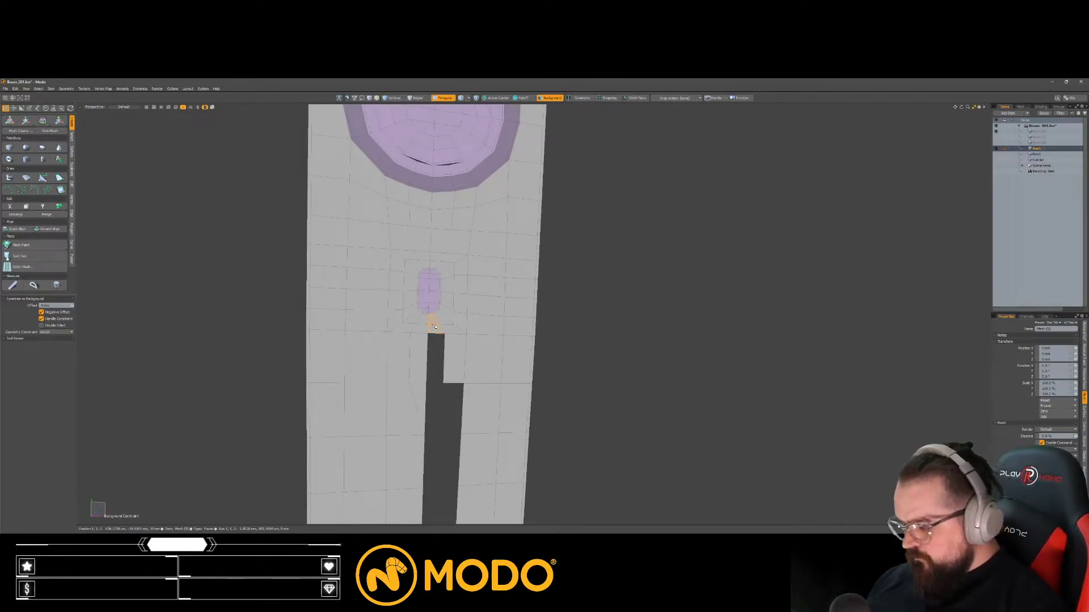
double_click(435, 327)
key("Delete")
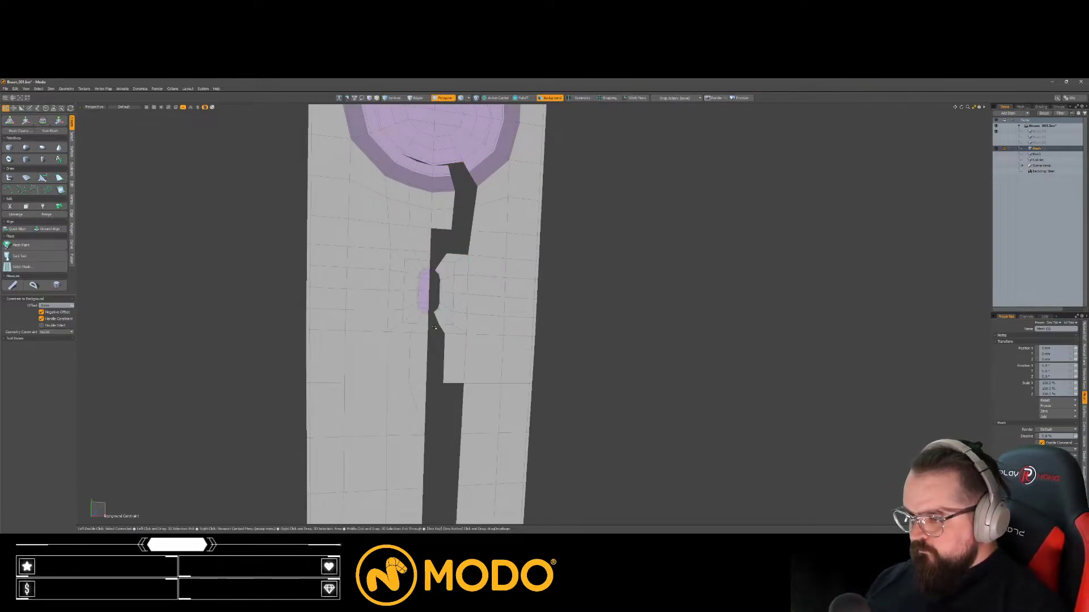
Step: Delete the leftover polygons beside the centre line and the disconnected right half of the panel
left_click_drag(434, 328, 436, 413, "alt+shift")
left_click_drag(436, 413, 482, 411, "ctrl+alt")
left_click_drag(401, 228, 408, 316)
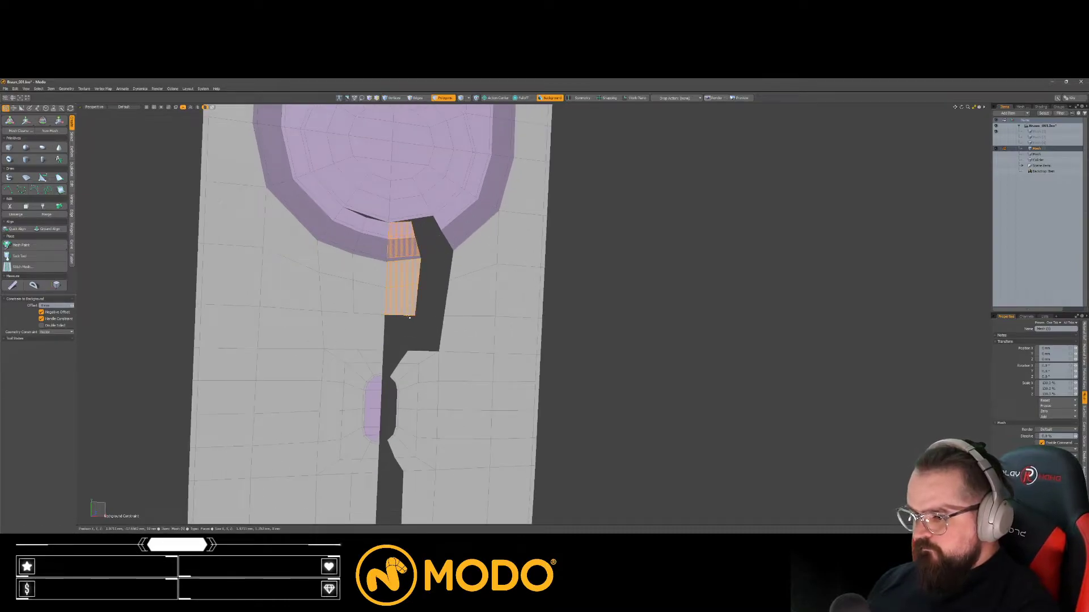
key("Delete")
scroll(410, 347, "down", 3)
double_click(413, 391)
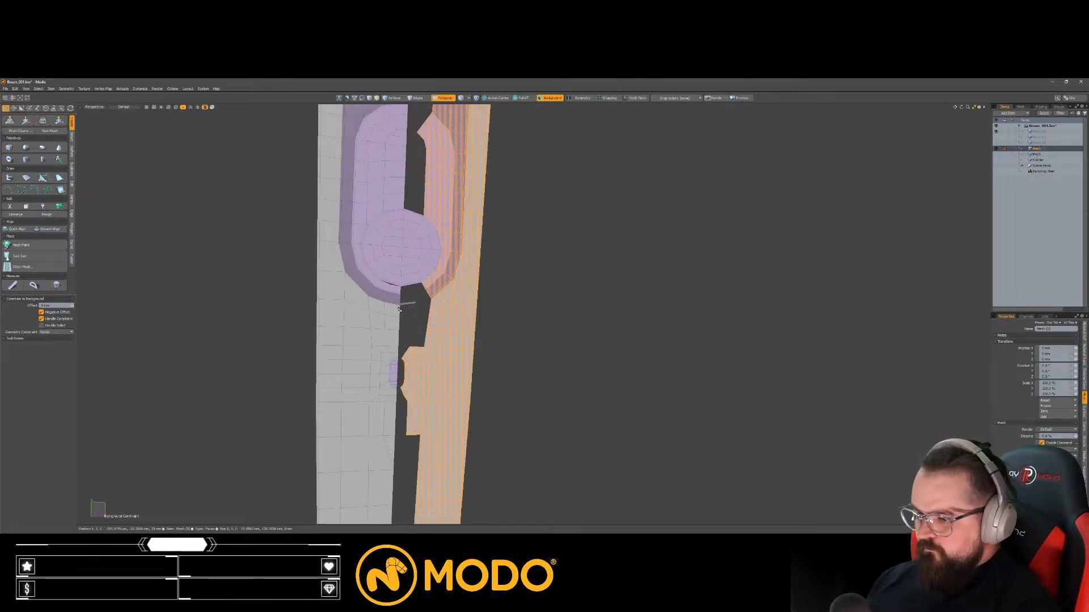
key("Delete")
Step: Slice a new edge through the polygons between the switch pad and the small slot on the left half
scroll(401, 345, "up", 3)
key("alt+c")
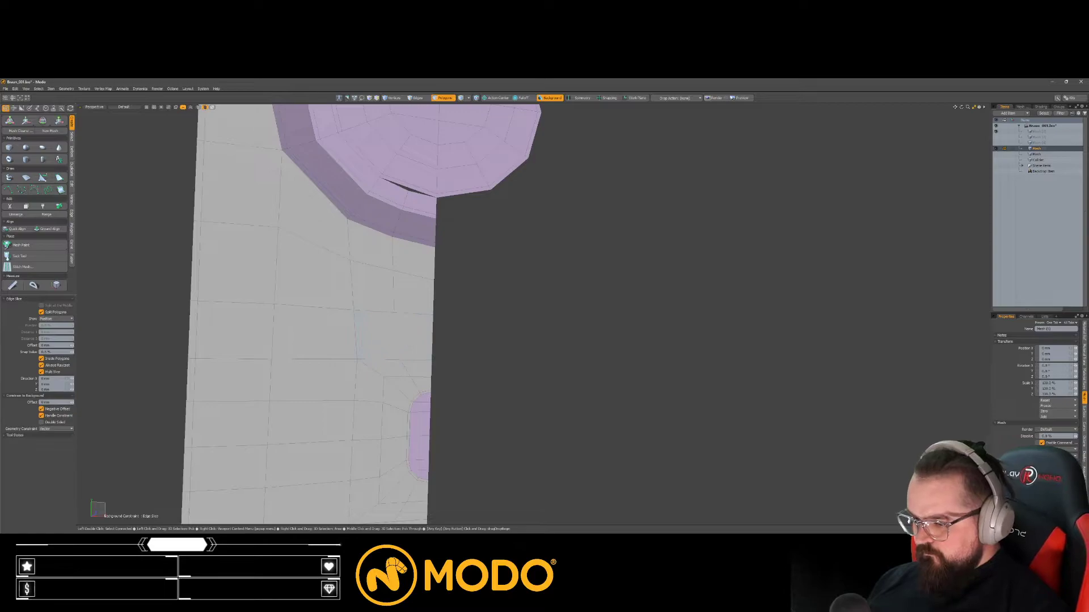
left_click(394, 312)
key("space")
Step: Slide the vertical edge column between the switch pad and the small slot outward from the centre line
left_click_drag(394, 312, 465, 340, "ctrl+alt")
left_click_drag(465, 340, 344, 326, "alt+shift")
scroll(420, 399, "down", 5)
scroll(345, 329, "up", 5)
left_click_drag(406, 359, 332, 375, "alt")
key("alt+v")
left_click_drag(394, 292, 388, 292)
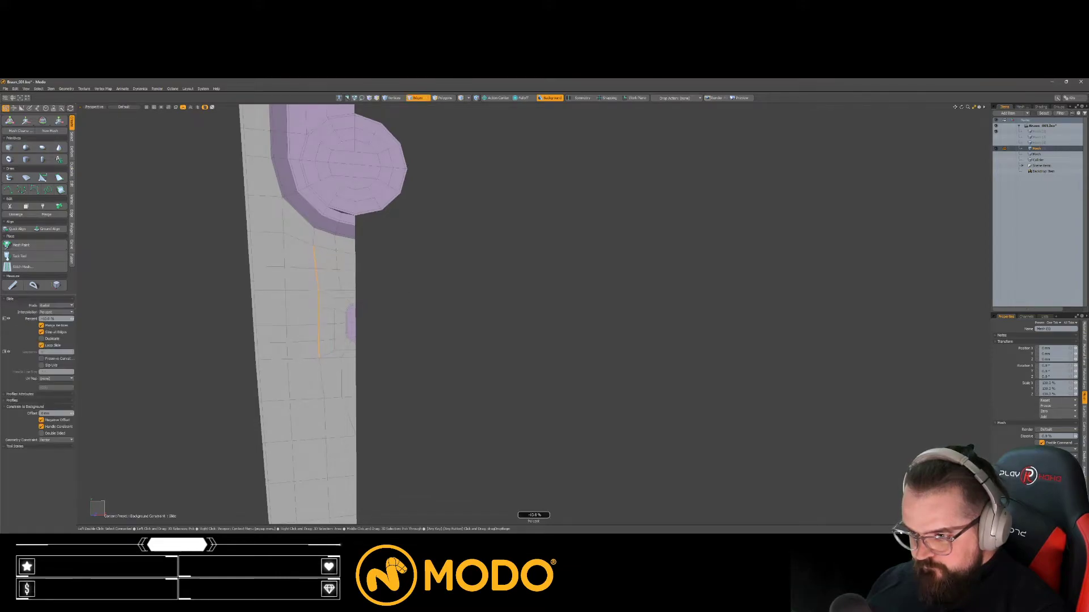
Step: Try to straighten the slid edge column with snapping on by scaling it to 0% in X
key("space")
key("r")
key("x")
left_click(310, 246)
key("space")
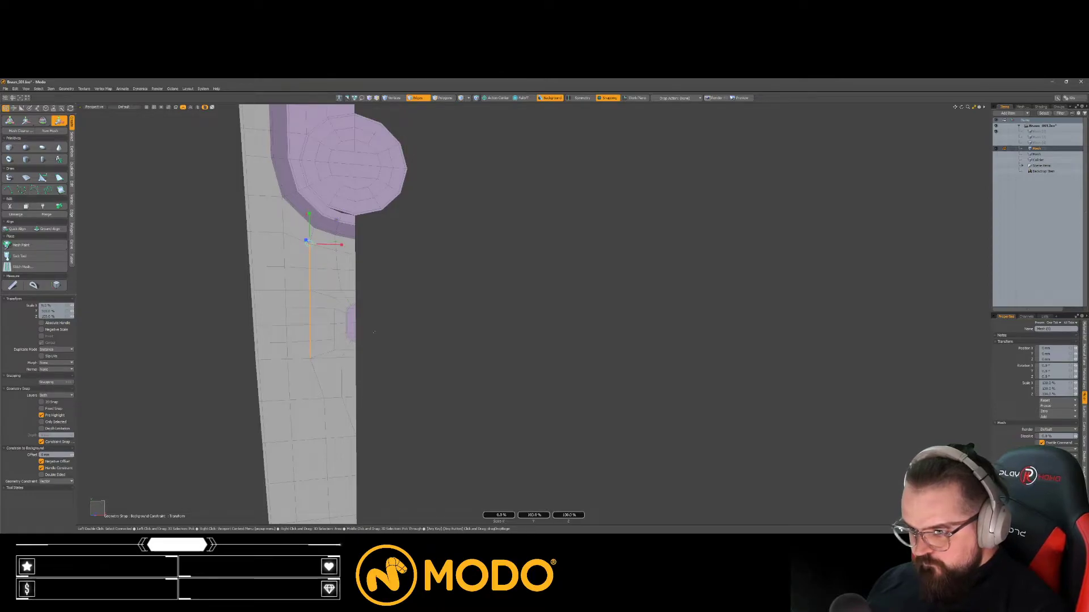
scroll(376, 310, "up", 5)
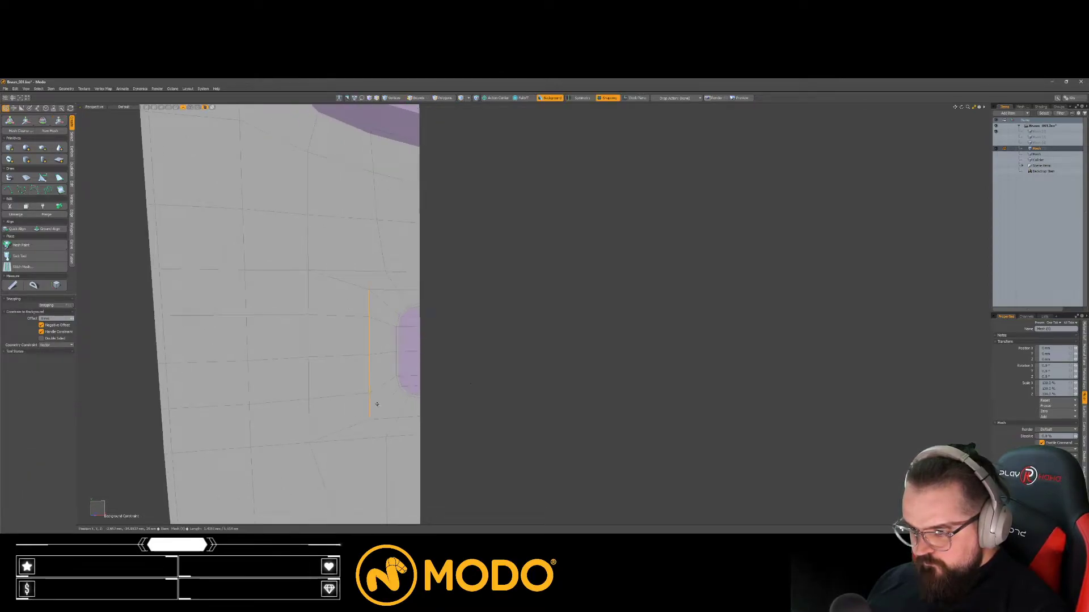
Step: Try to slide the edges bordering the small slot outward and shorten them with a vertical scale
key("2")
key("alt+v")
left_click_drag(376, 405, 370, 404)
key("r")
left_click_drag(352, 326, 351, 329)
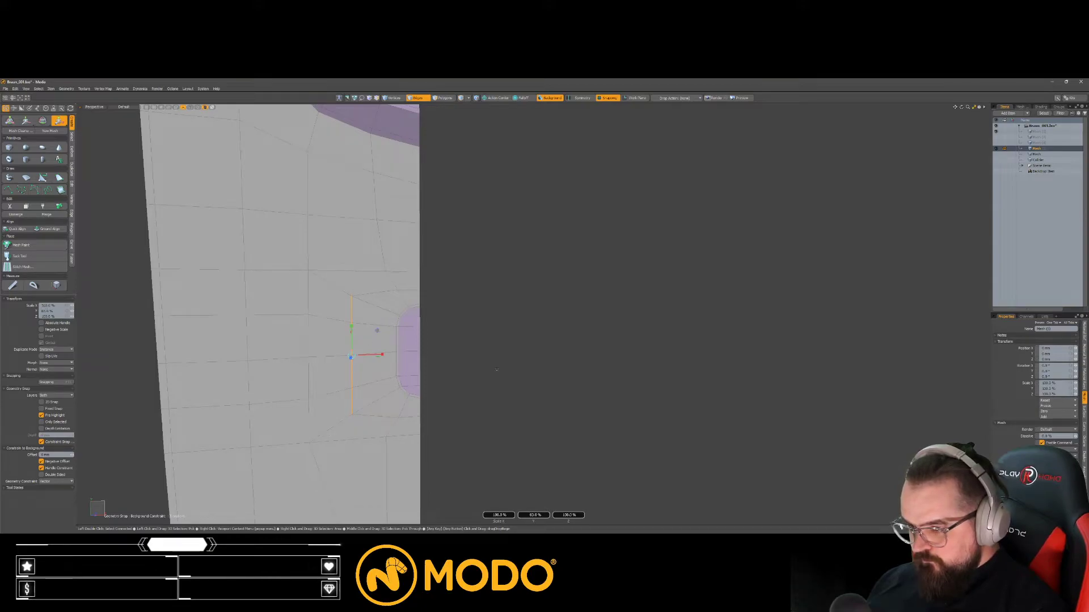
Step: Undo the slide and scale edits to the edge columns around the small slot
scroll(491, 369, "down", 4)
left_click_drag(490, 369, 386, 343, "alt+shift")
key("ctrl+z")
key("ctrl+z")
key("ctrl+z")
key("ctrl+z")
key("ctrl+z")
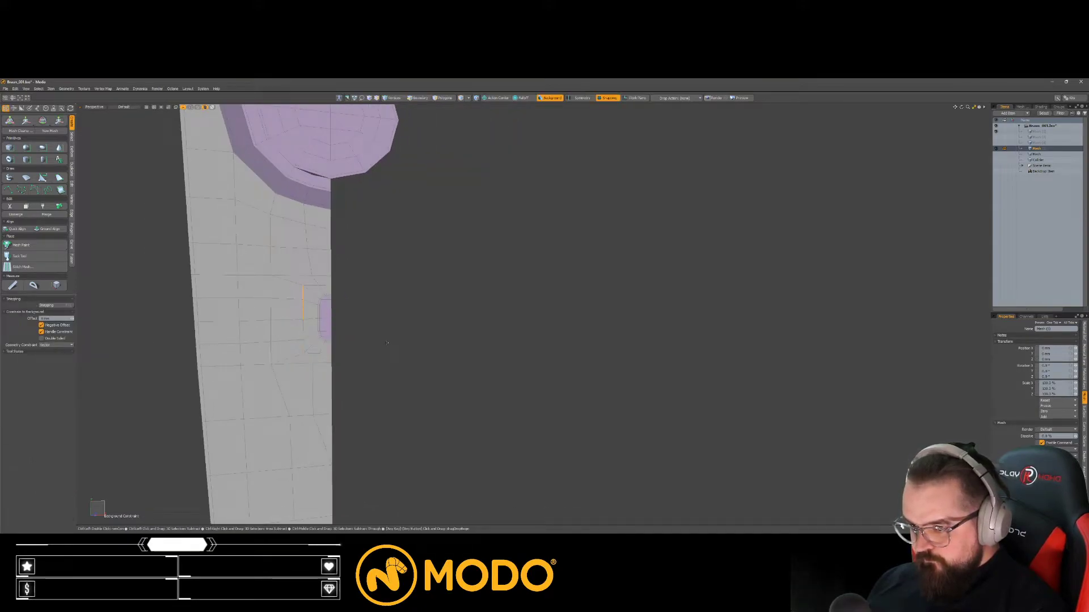
Step: Set the background geometry constraint to Off and cut the polygons between the switch pad and the small slot
key("3")
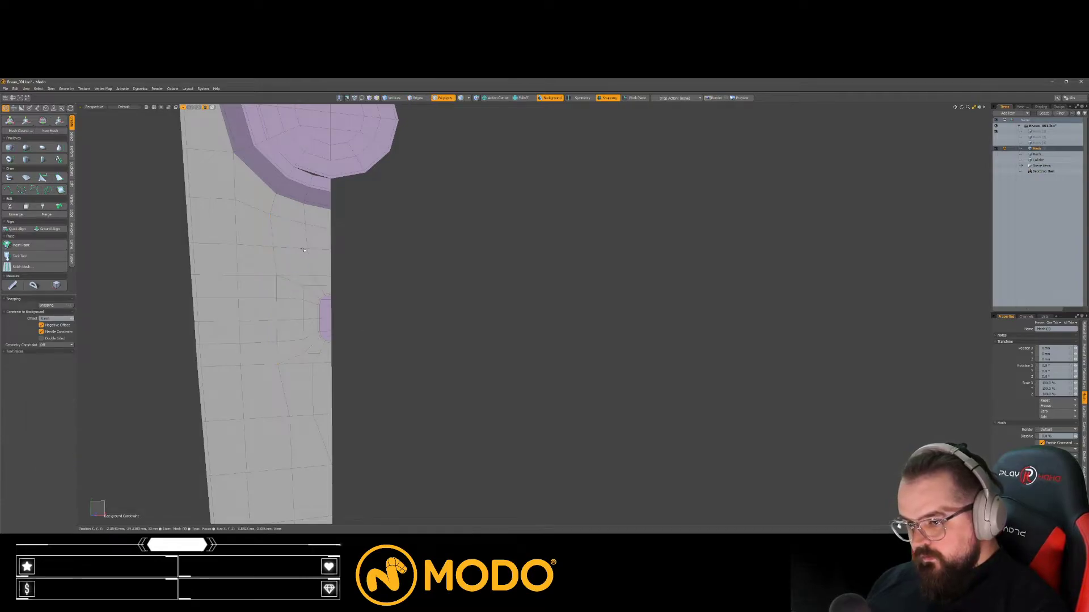
key("c")
key("q")
key("1")
mouse_move(424, 386)
left_mouse_down("alt+shift")
mouse_move(416, 352)
mouse_move(345, 303)
mouse_move(395, 391)
mouse_move(393, 371)
left_mouse_up("alt+shift")
key("space")
key("space")
right_click_drag(327, 432, 366, 383)
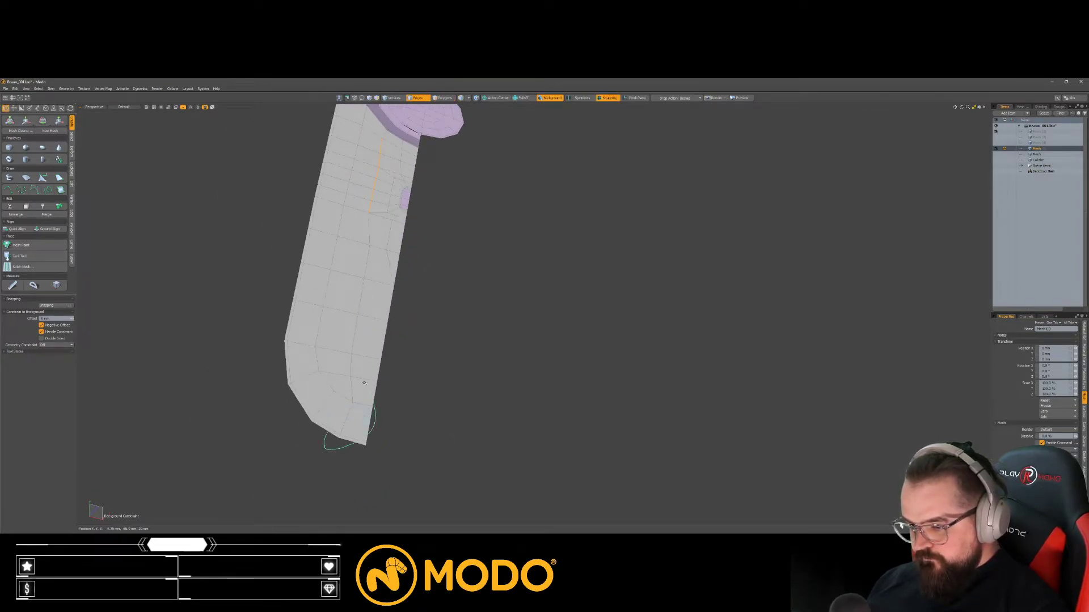
Step: Slice a new edge column beside the centre line through the panel's rounded end
key("s")
left_click_drag(355, 435, 364, 290)
key("space")
left_click(416, 415)
key("alt+c")
left_click(361, 403)
key("space")
Step: Slide the edge loop crossing the rounded end slightly toward the small slot
scroll(350, 381, "up", 5)
mouse_move(350, 381)
left_mouse_down("alt")
mouse_move(318, 404)
mouse_move(364, 396)
mouse_move(320, 393)
mouse_move(366, 395)
left_mouse_up("alt")
scroll(354, 389, "down", 6)
double_click(324, 381)
key("alt+s")
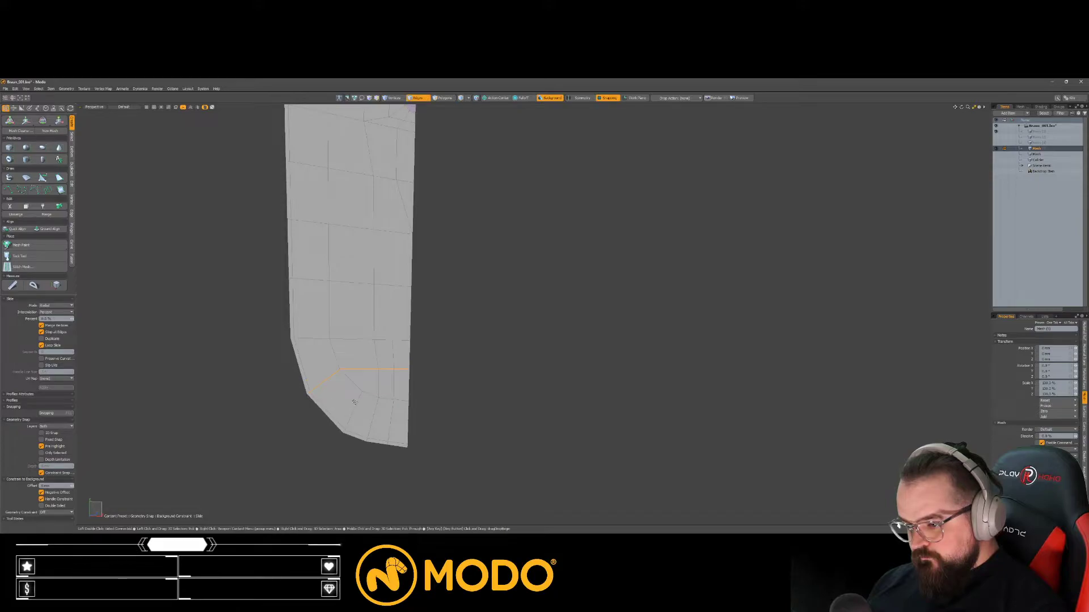
key("space")
key("alt+s")
key("space")
Step: Slide the two remaining edges along the rounded end's outline to even out its curve
mouse_move(331, 430)
right_mouse_down()
mouse_move(357, 459)
mouse_move(351, 431)
right_mouse_up()
key("alt+s")
left_click_drag(350, 426, 344, 422)
key("space")
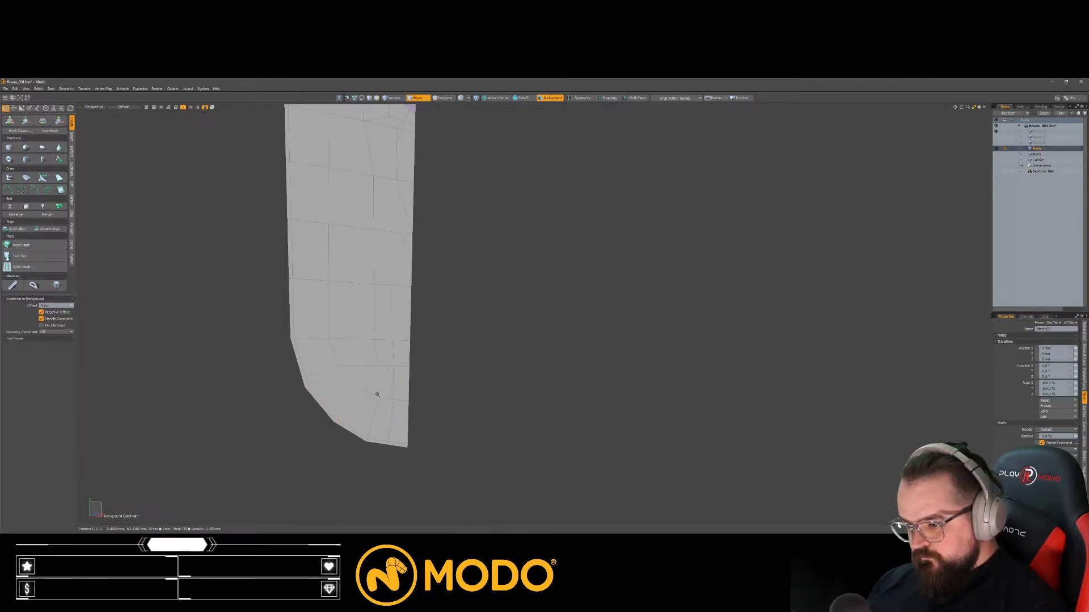
key("alt+s")
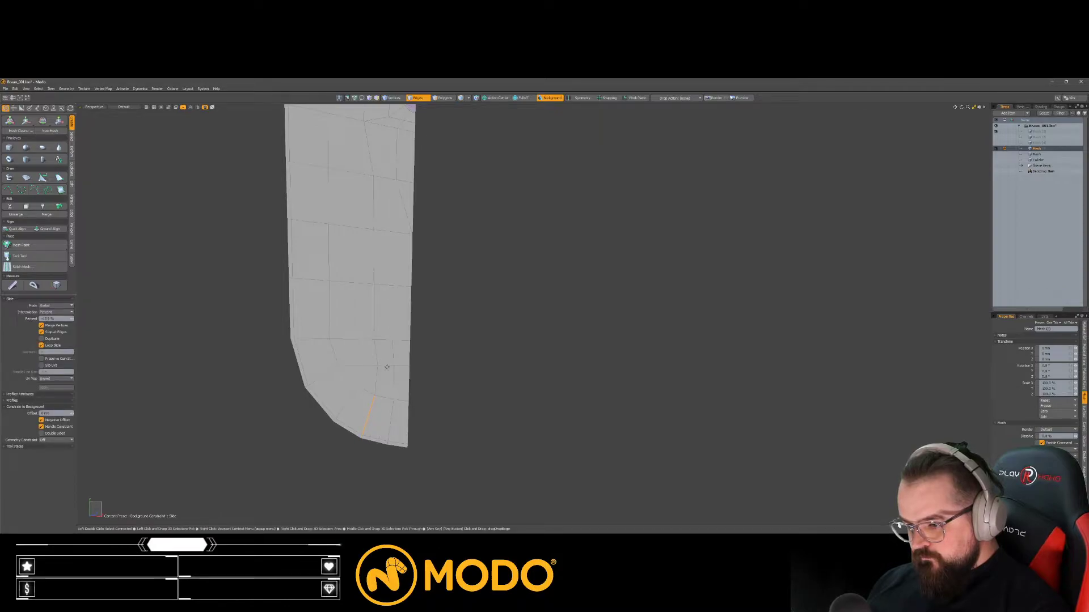
key("space")
key("space")
key("space")
key("space")
Step: Check the rounded end's outline with subdivision smoothing toggled on and off
left_click_drag(413, 425, 427, 409, "alt")
key("Tab")
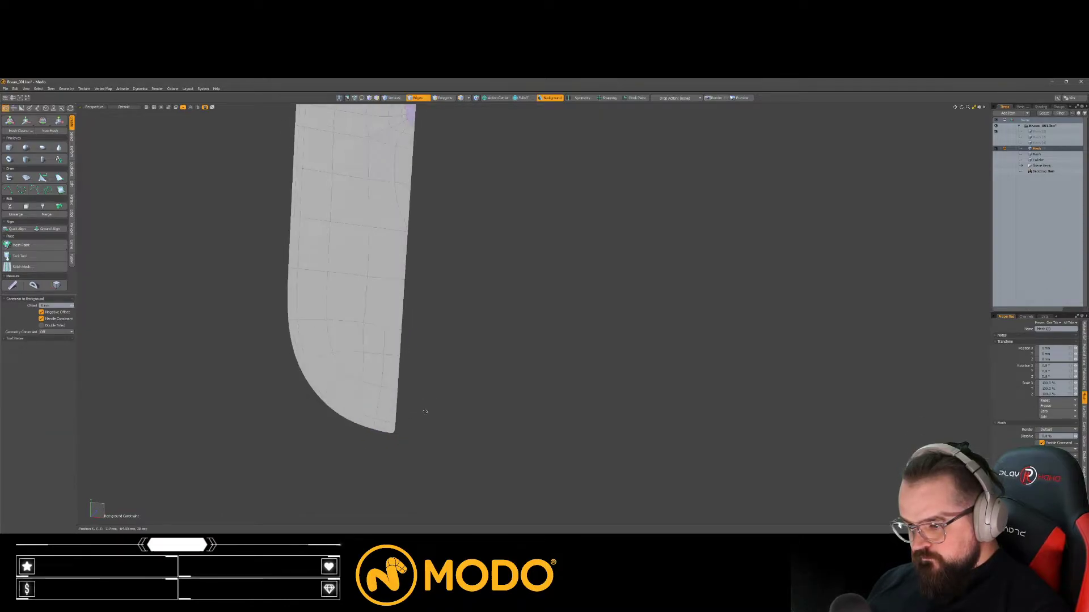
scroll(418, 426, "down", 4)
key("Tab")
scroll(404, 311, "up", 1)
Step: Slide the edges crossing the panel's lower straight section to even out their spacing toward the rounded end
key("c")
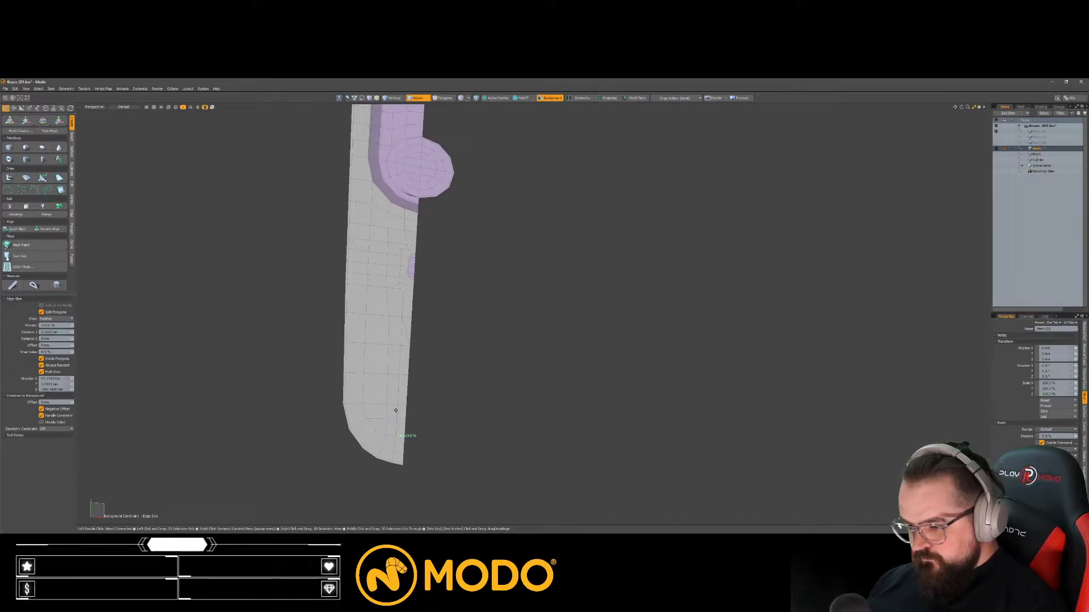
key("space")
scroll(401, 348, "up", 2)
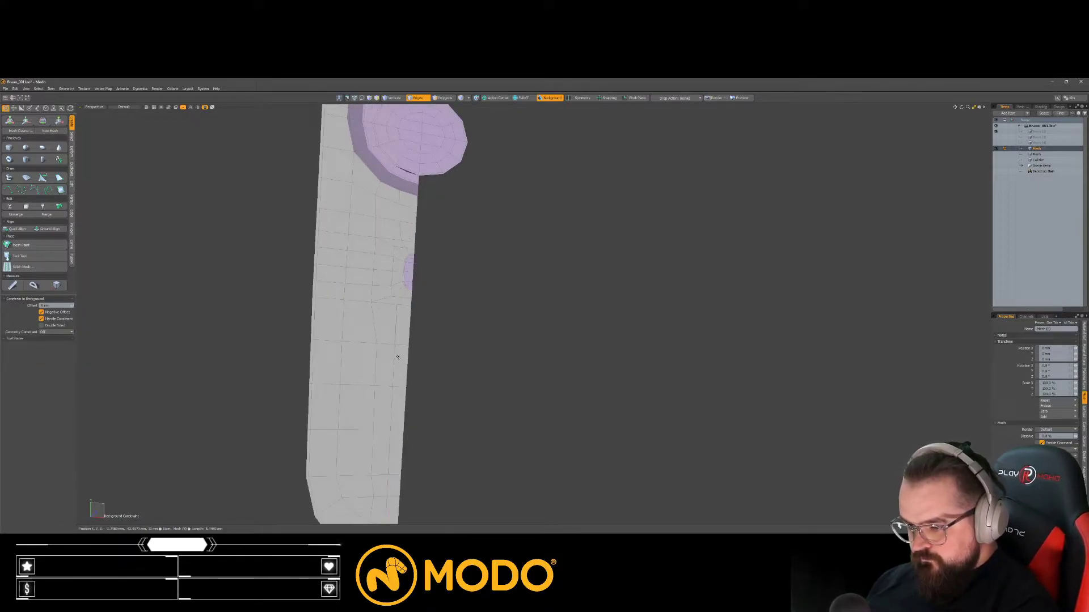
scroll(397, 357, "down", 2)
key("c")
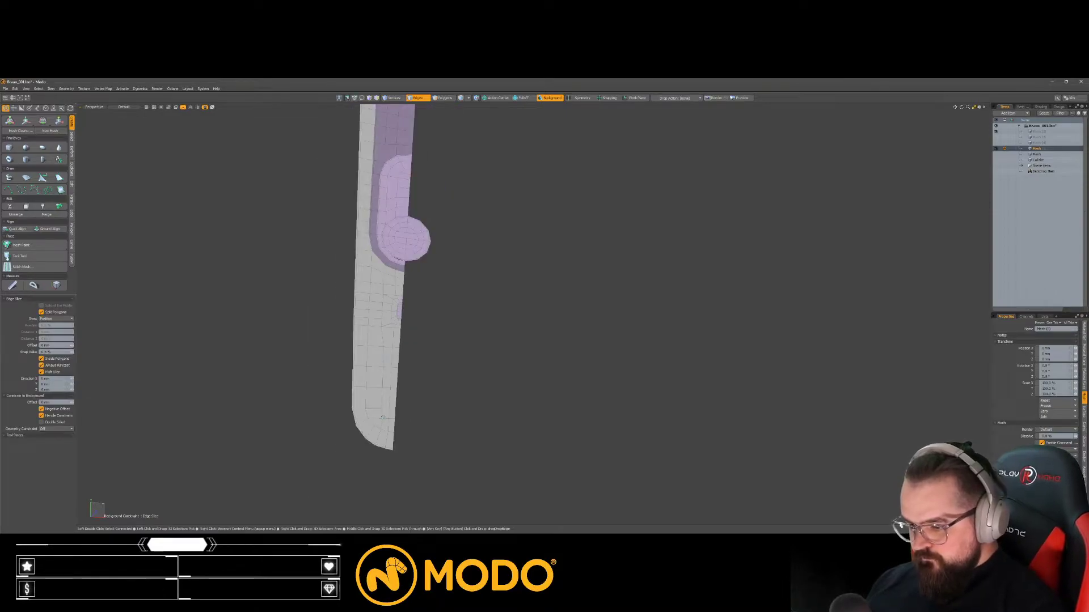
key("space")
scroll(383, 335, "up", 1)
double_click(384, 341)
scroll(383, 317, "up", 1)
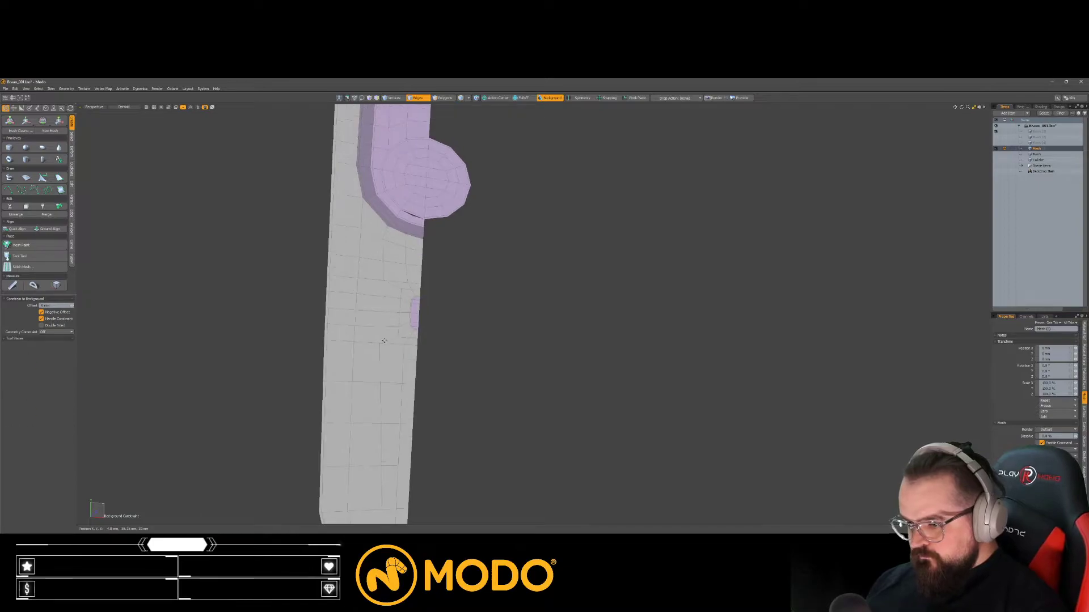
key("c")
key("space")
Step: Move the diagonal edge at the recess's rounded lower corner outward to smooth the curve beside the round disc
scroll(450, 359, "down", 3)
left_click_drag(449, 360, 448, 269, "alt")
scroll(428, 272, "up", 2)
key("Tab")
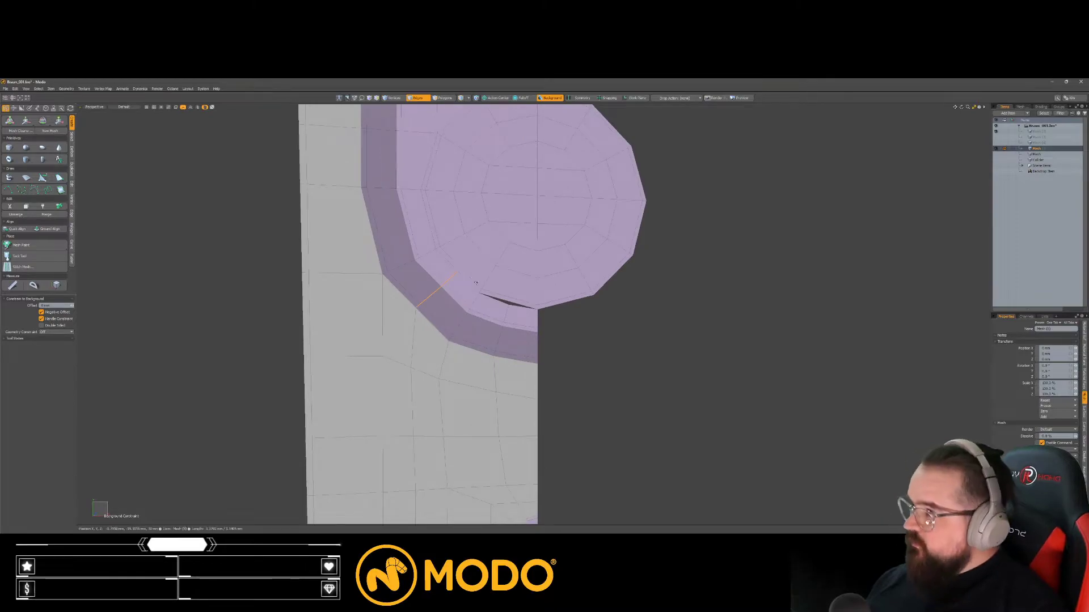
key("w")
left_click_drag(469, 306, 437, 279, "alt+shift")
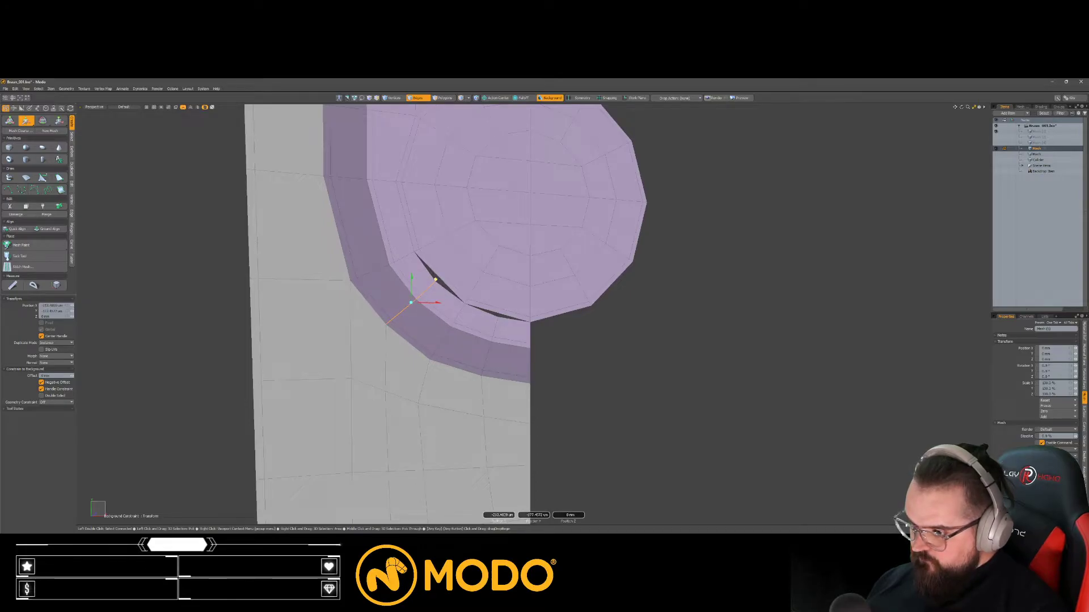
left_click_drag(437, 282, 385, 316, "alt+shift")
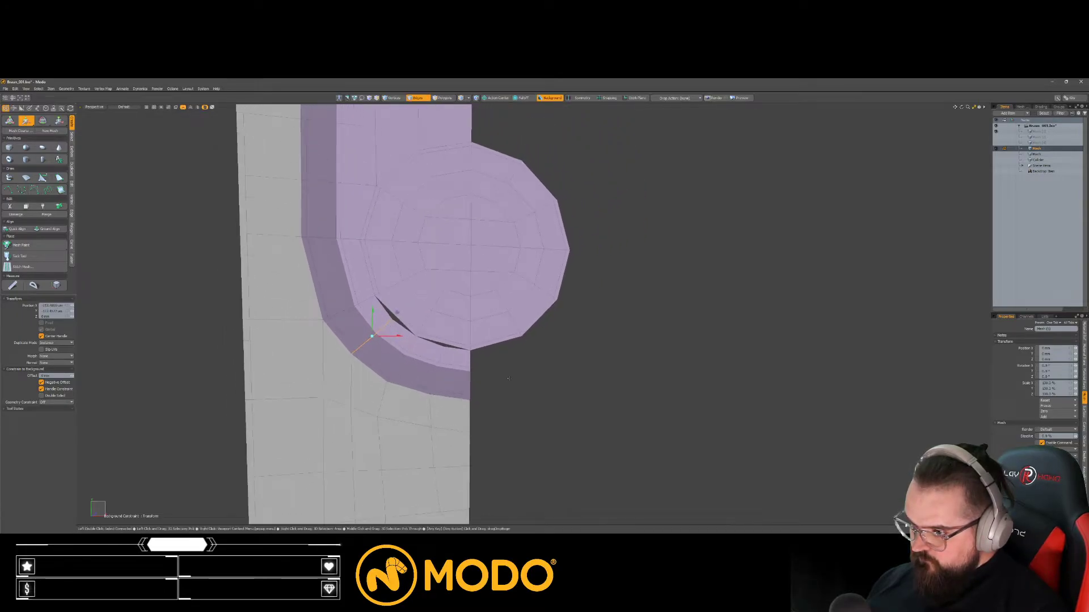
key("space")
left_click(503, 372)
left_click_drag(429, 288, 363, 340, "alt+shift")
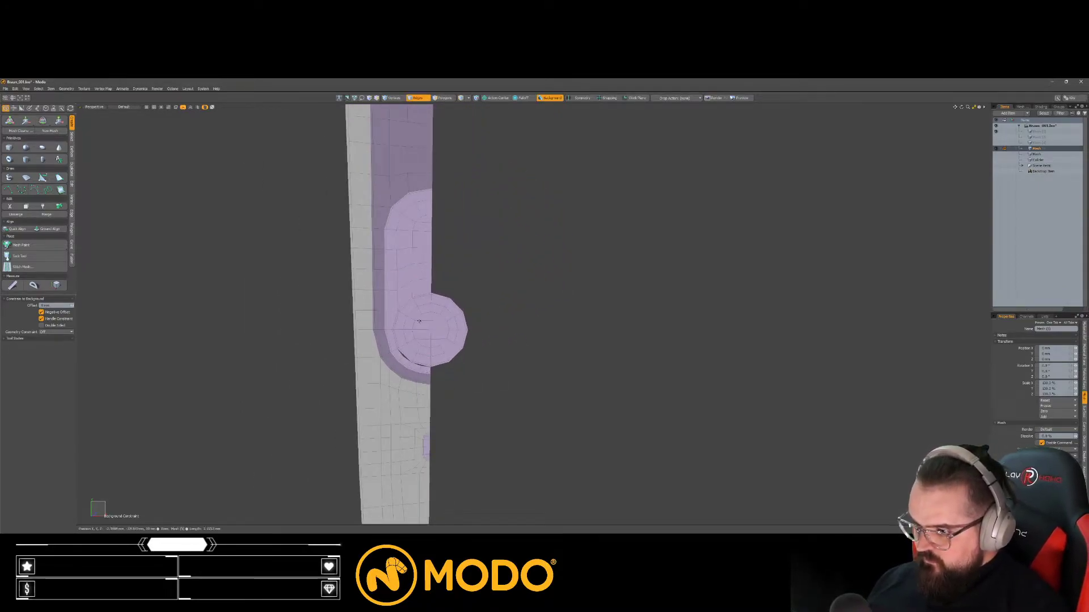
Step: Move the next edge up the recess rim slightly downward to even the start of the rounded corner
key("3")
scroll(423, 328, "up", 3)
key("2")
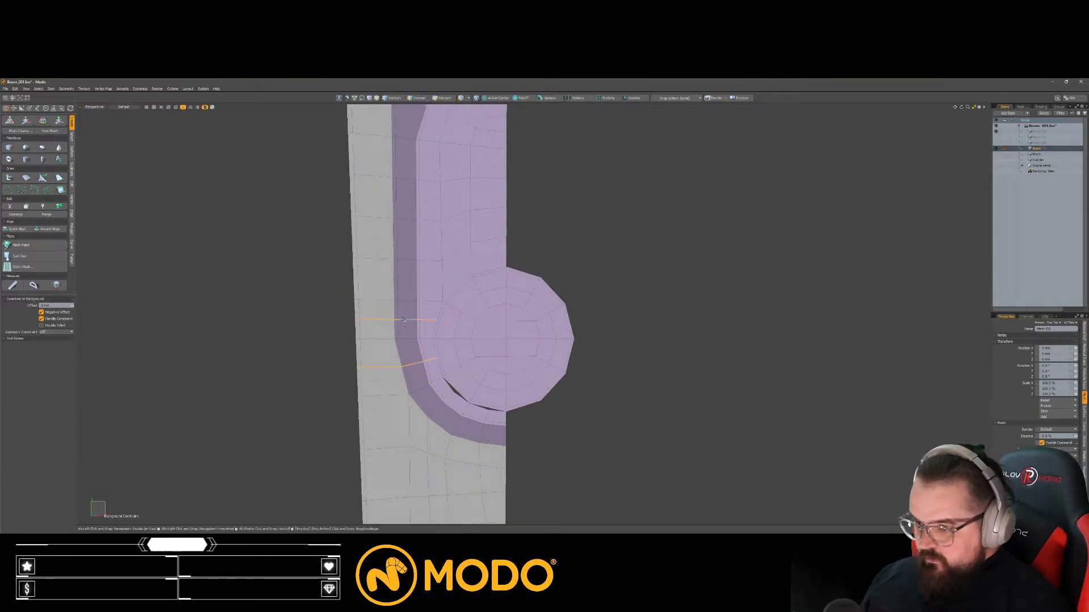
scroll(399, 353, "up", 2)
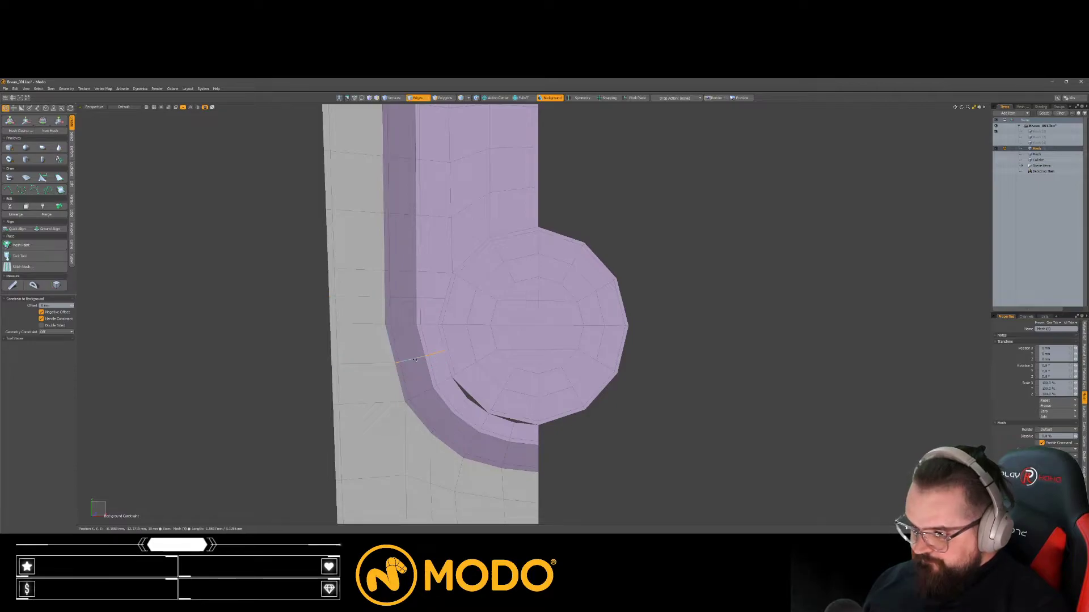
key("w")
left_click_drag(445, 332, 441, 345)
key("q")
Step: Delete the strip of polygons crossing the recess and its rim above the round disc
scroll(466, 448, "down", 3)
key("3")
left_click_drag(470, 339, 497, 354)
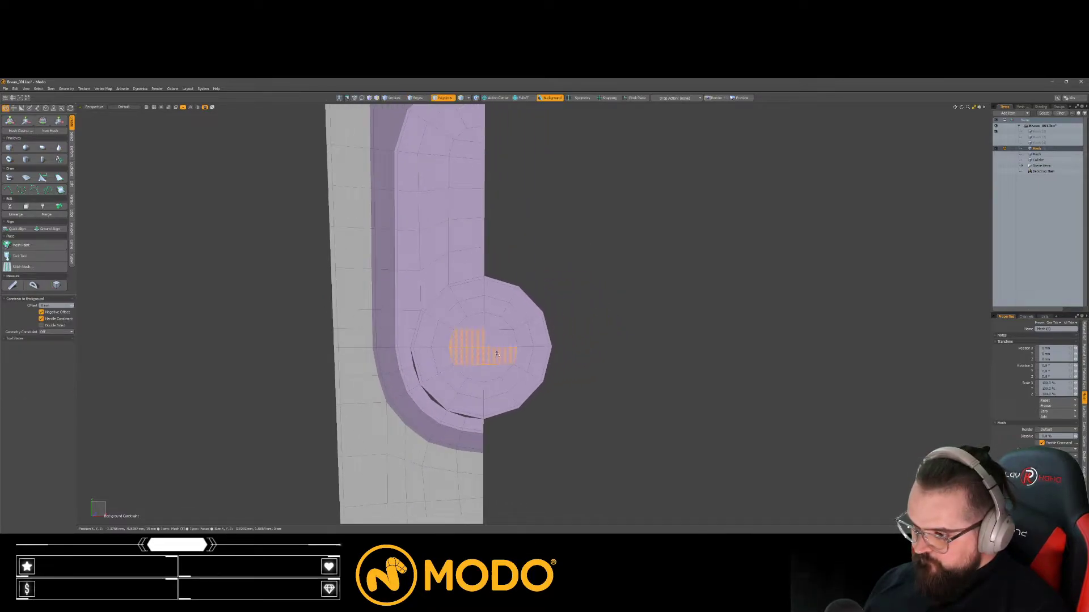
mouse_move(453, 270)
left_mouse_down("alt+shift")
mouse_move(452, 327)
mouse_move(461, 266)
left_mouse_up("alt+shift")
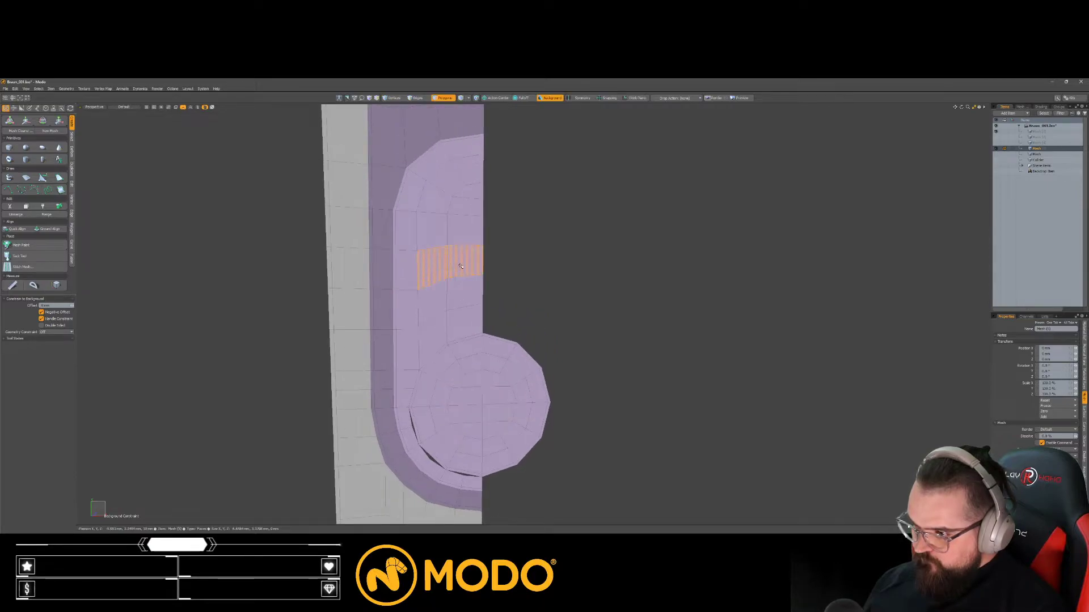
left_click_drag(388, 269, 381, 265)
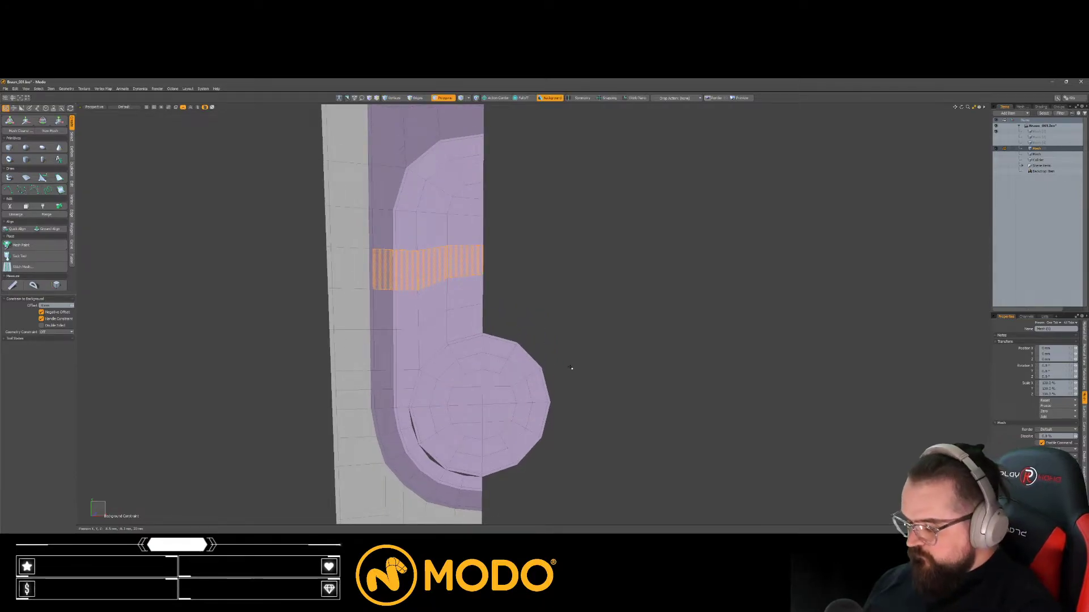
key("Delete")
Step: Delete the inner polygons of the round disc, leaving an open ring
scroll(573, 369, "down", 3)
mouse_move(491, 404)
left_mouse_down("alt+shift")
mouse_move(455, 357)
mouse_move(467, 314)
mouse_move(436, 315)
left_mouse_up("alt+shift")
scroll(455, 357, "up", 3)
double_click(475, 365)
key("space")
key("space")
key("space")
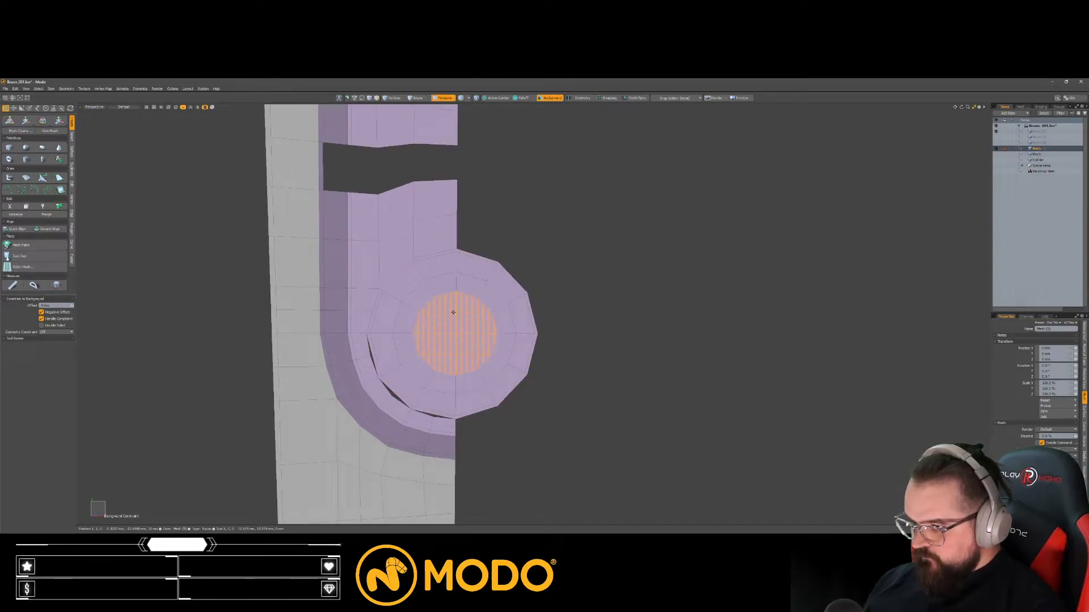
key("Delete")
Step: Loop-slice the disc's ring to double its number of radial segments
key("space")
key("space")
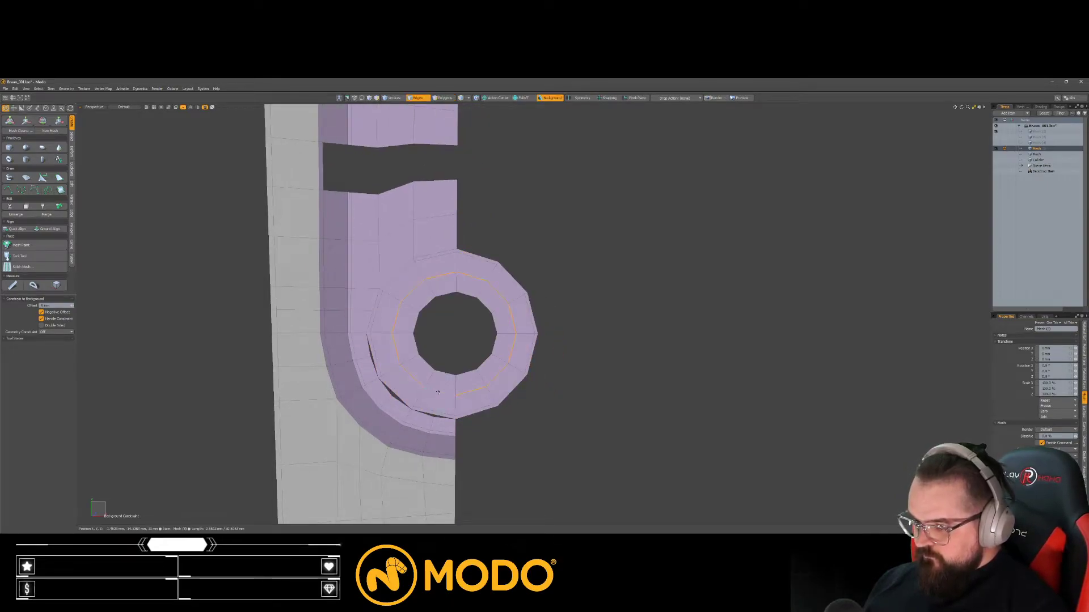
key("alt+c")
key("space")
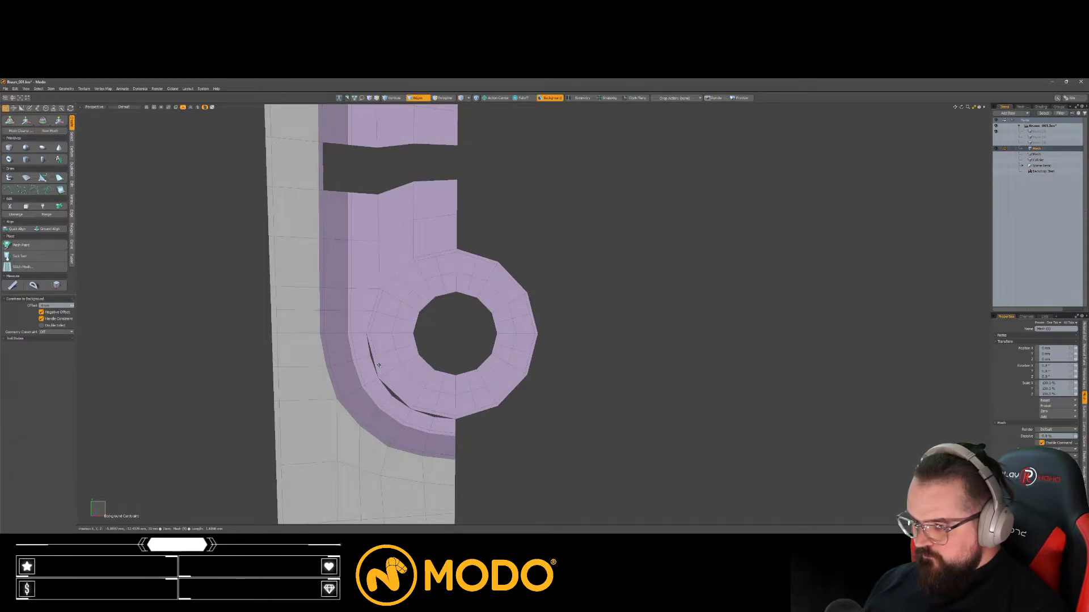
key("BackSpace")
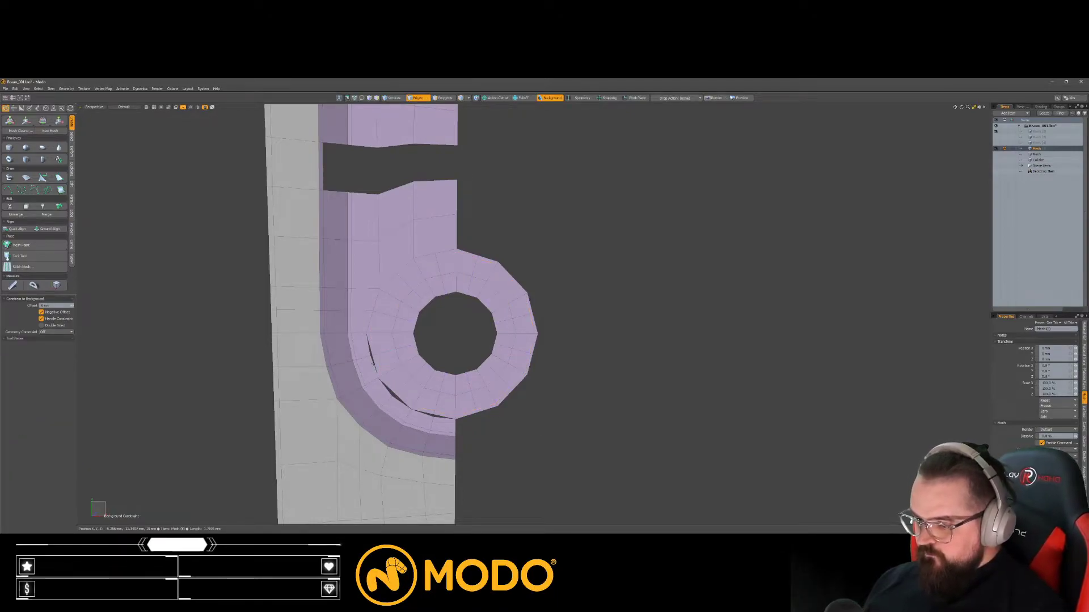
Step: Extrude the hole's border edges inward to the disc's centre point to close the hole with radial segments
double_click(419, 354)
key("z")
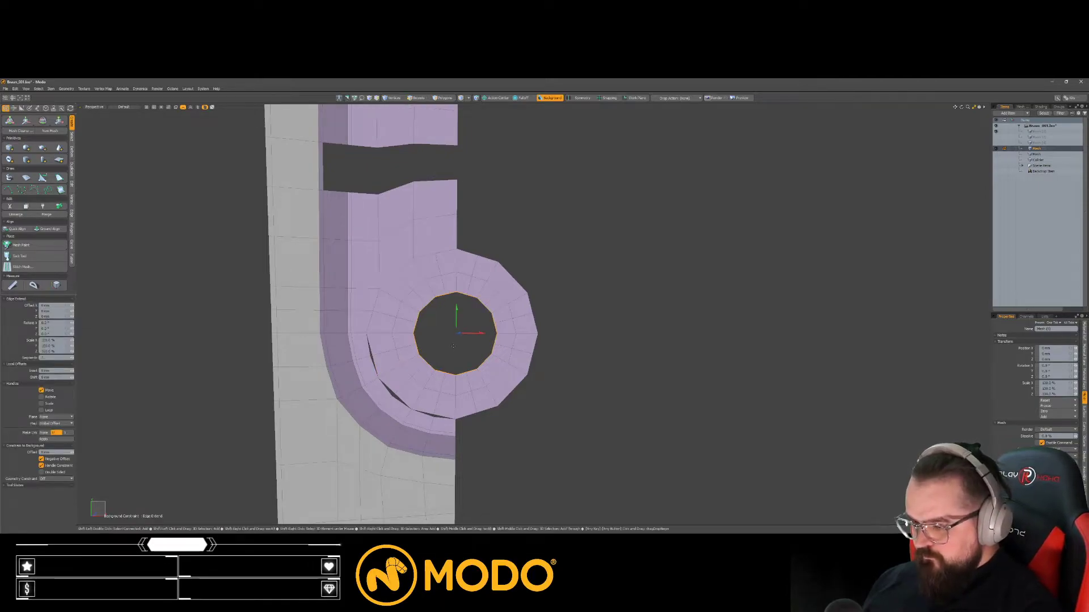
left_click_drag(456, 333, 414, 334)
key("q")
Step: Apply Radial Align to the disc's three concentric edge loops to make them true circles
left_click_drag(535, 346, 491, 337)
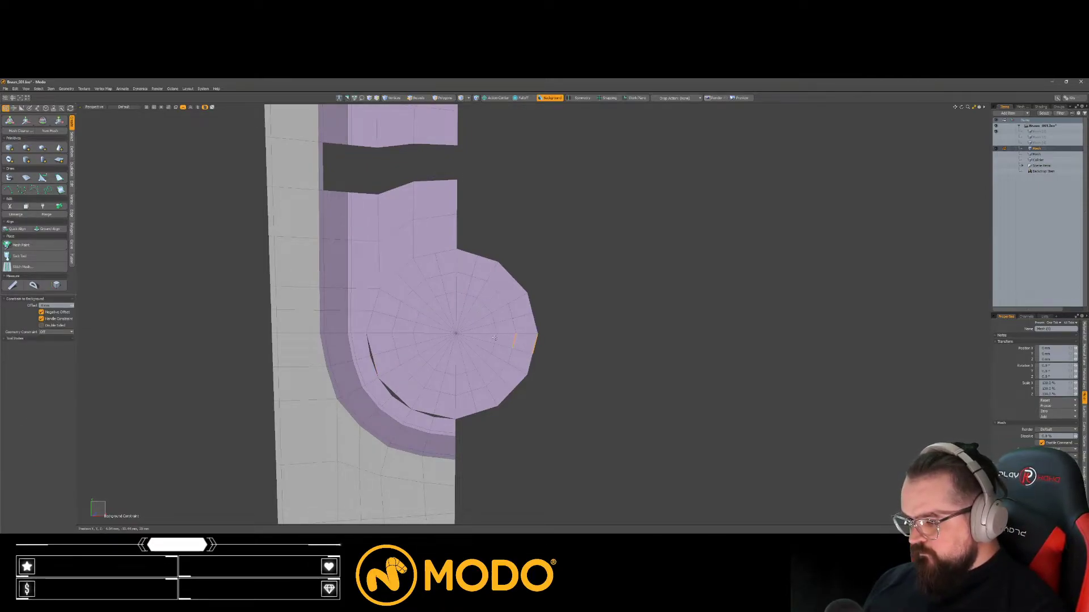
key("l")
key("alt+r")
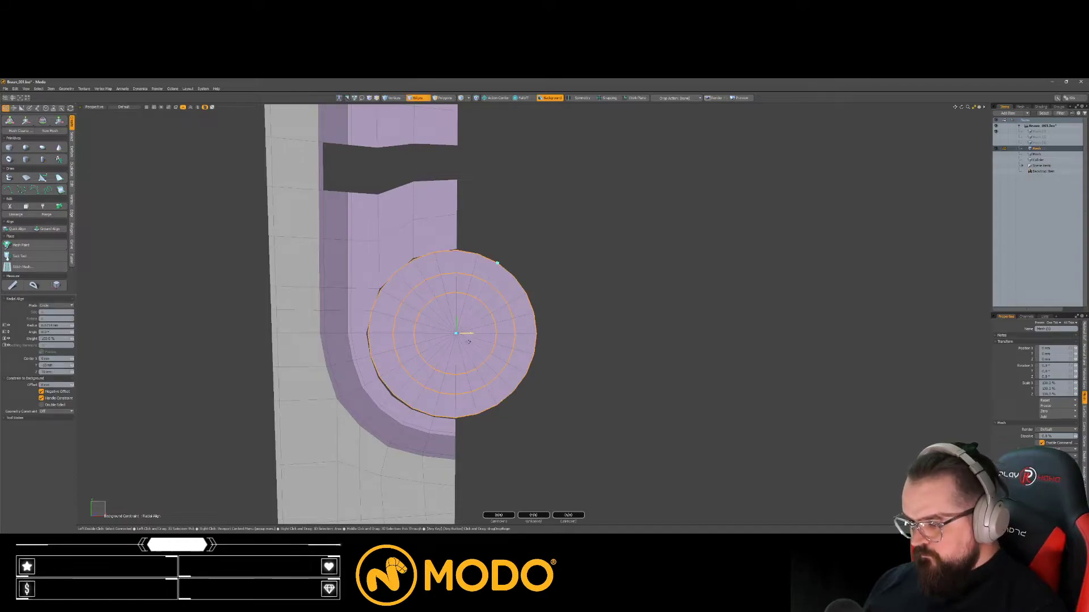
key("q")
Step: Loop-slice the recess mesh around the disc so its border gains points matching the disc's segments
left_click(543, 416)
scroll(456, 434, "up", 3)
left_click(433, 413)
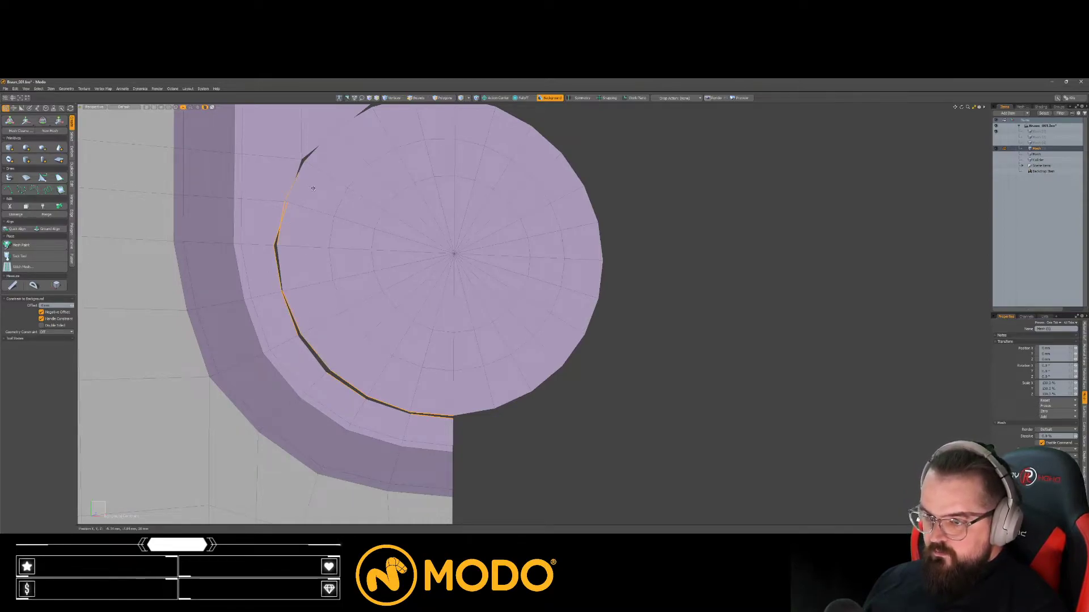
left_click_drag(347, 227, 362, 321, "alt+shift")
left_click_drag(365, 262, 366, 319, "alt+shift")
scroll(366, 319, "down", 1)
left_click_drag(415, 186, 411, 220, "alt+shift")
key("alt+c")
key("space")
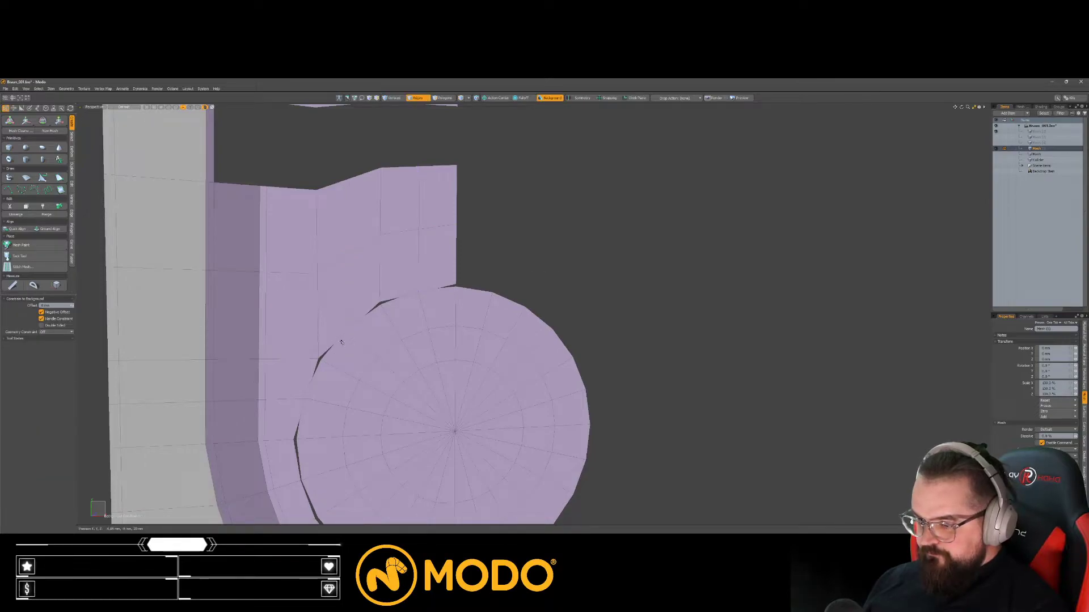
Step: Merge the mismatched vertex pairs along the disc's upper arc, where it meets the recess mesh
key("1")
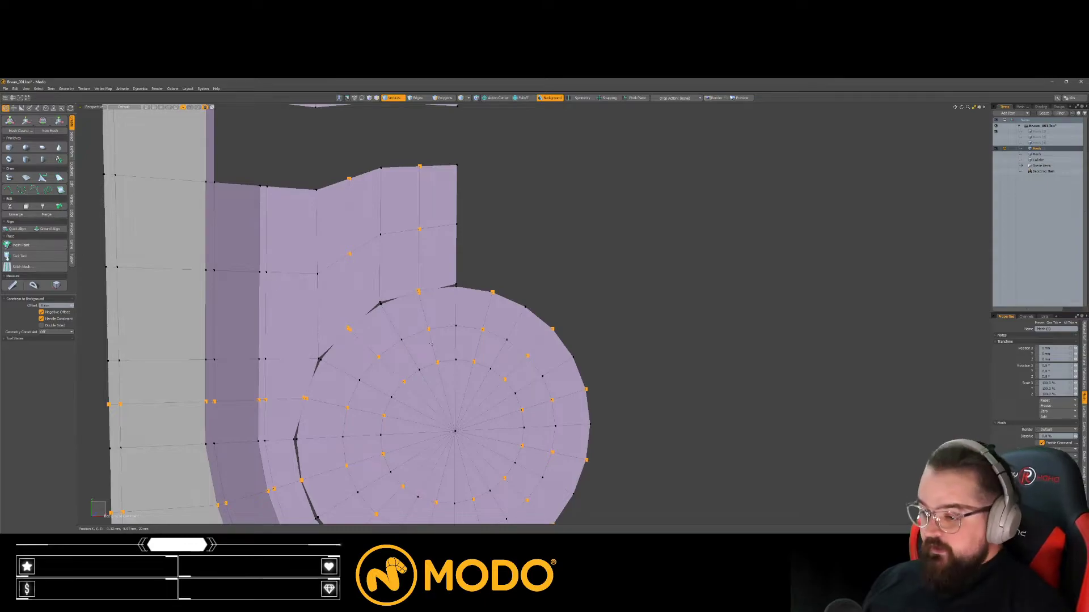
left_click_drag(343, 330, 361, 332, "ctrl+alt")
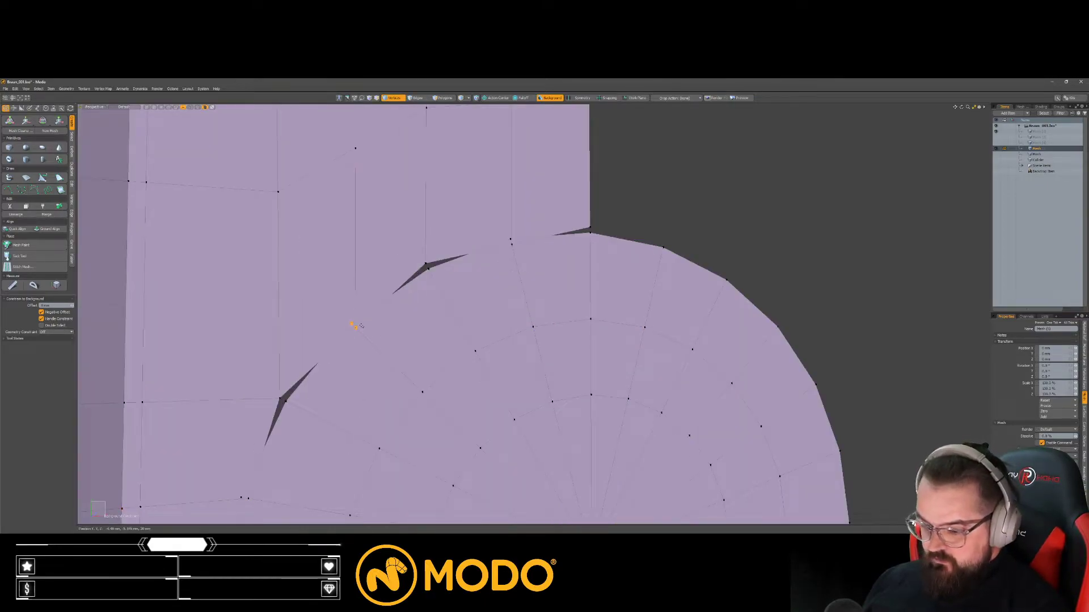
key("Home")
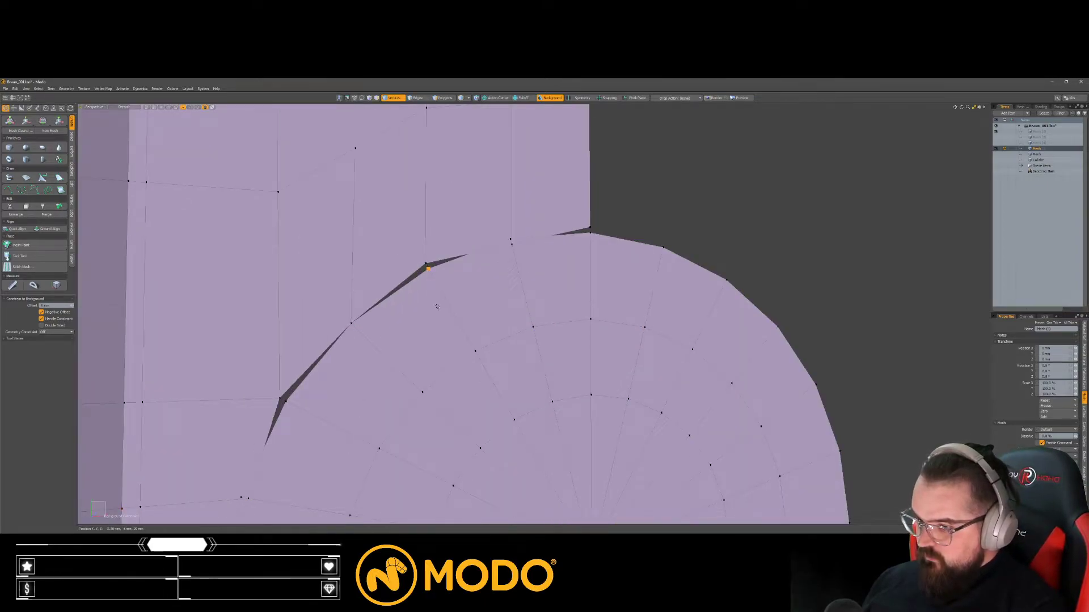
key("ctrl+z")
key("ctrl+z")
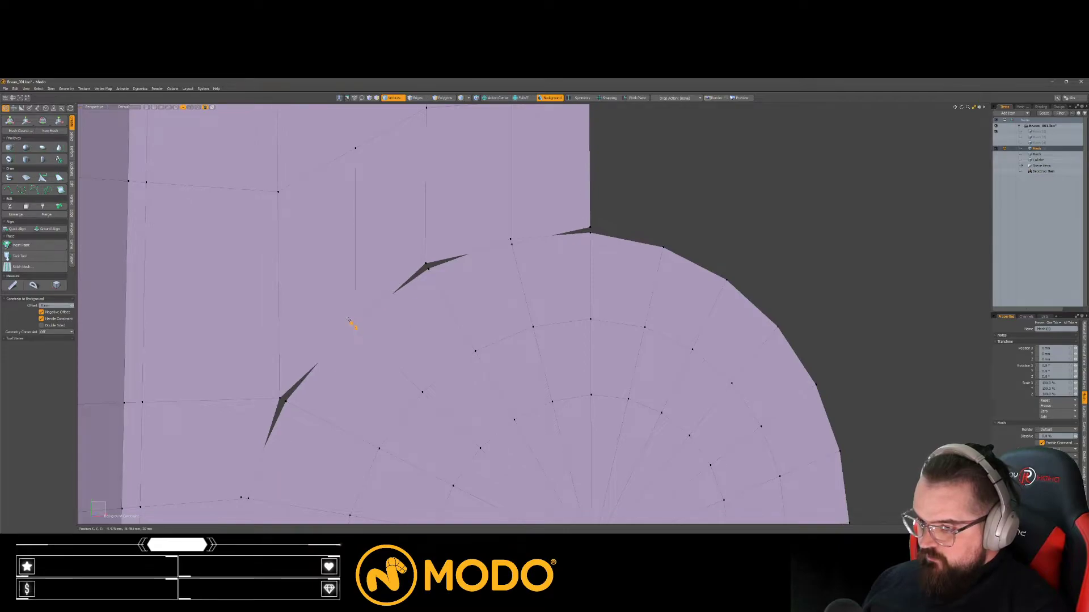
key("Home")
left_click_drag(428, 271, 431, 275)
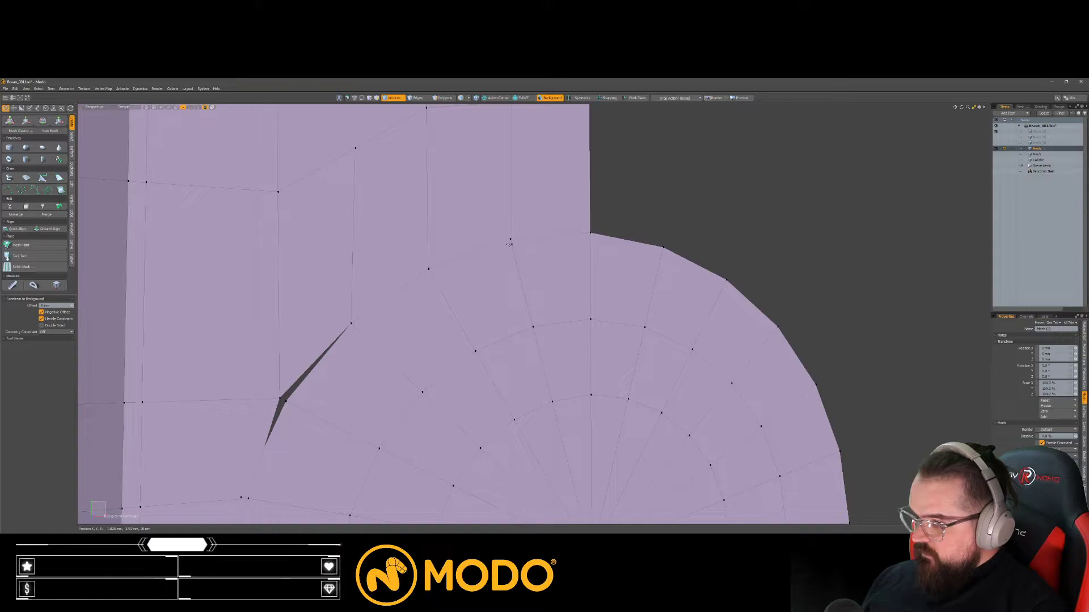
Step: Merge the remaining vertex pairs along the disc's outer side and lower arc to close the gap to the recess
left_click_drag(383, 343, 406, 292, "alt+shift")
left_click_drag(313, 346, 301, 340)
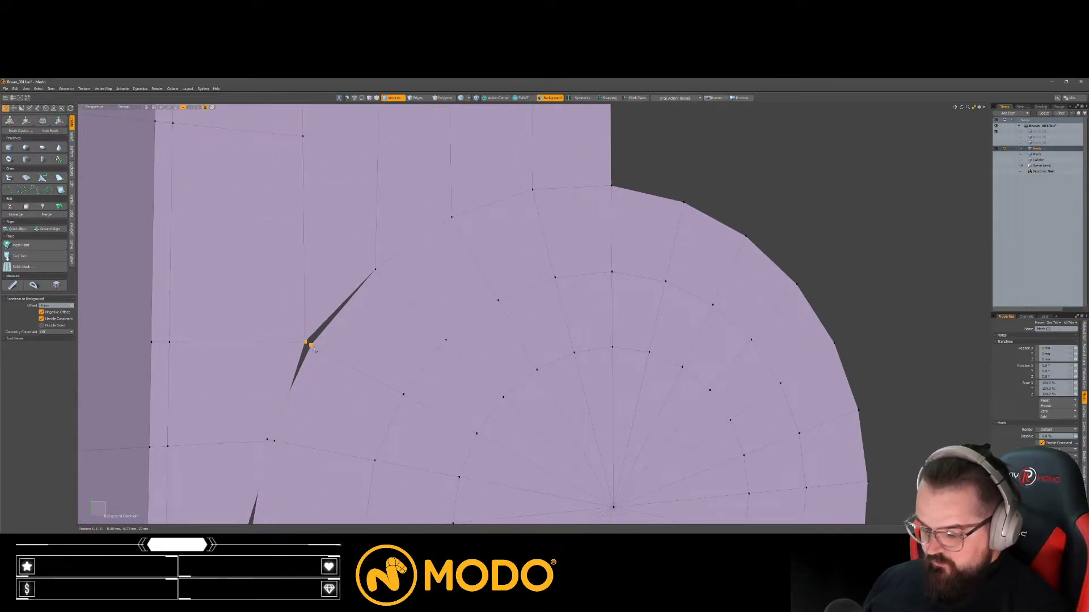
scroll(311, 344, "down", 5)
scroll(311, 295, "up", 4)
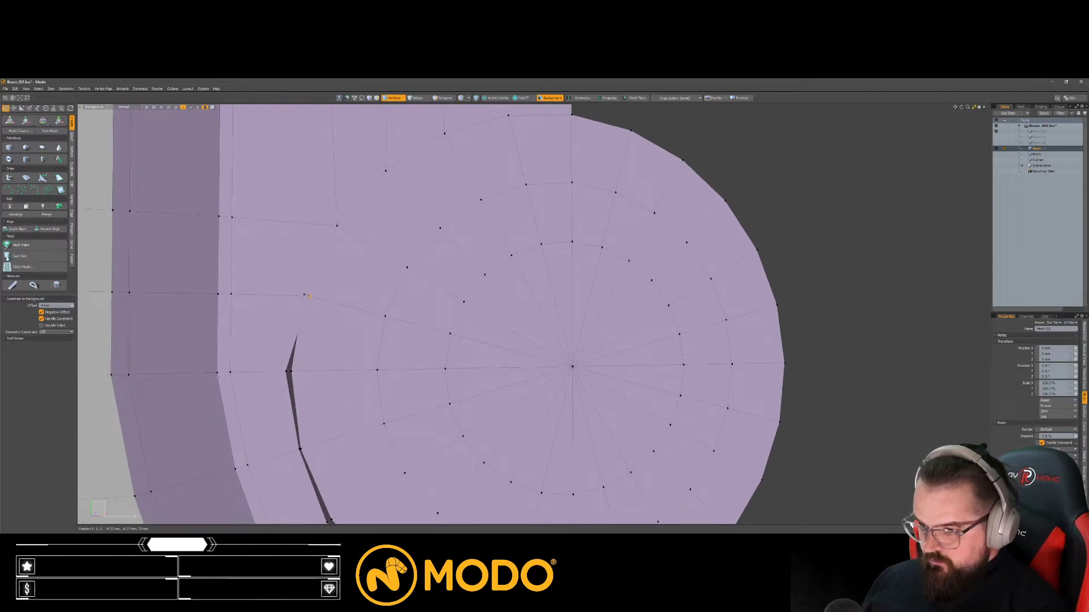
left_click_drag(305, 294, 307, 296, "alt")
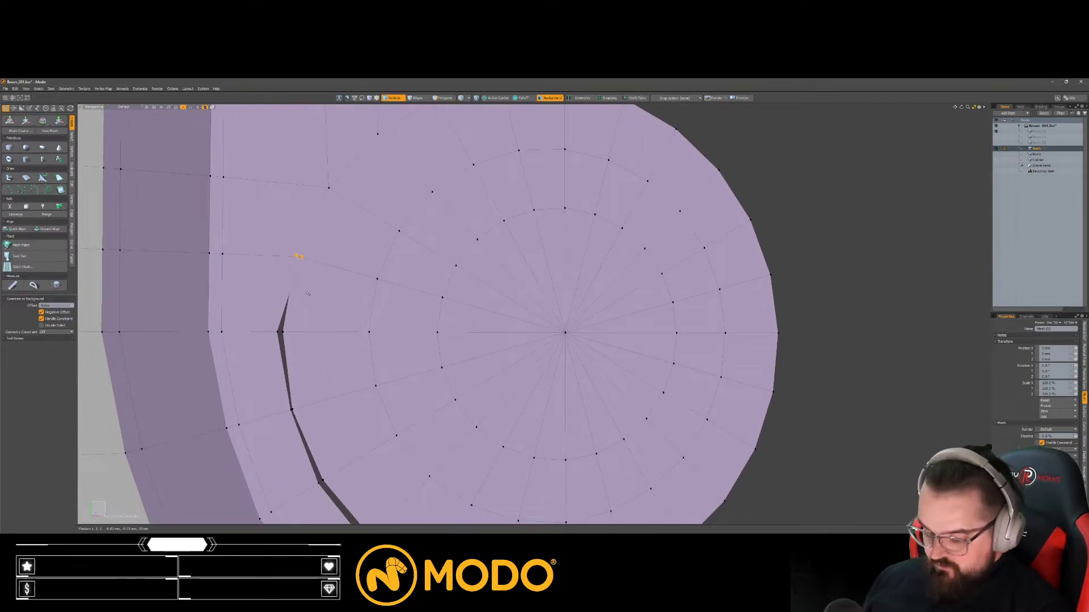
key("apostrophe")
scroll(322, 477, "down", 2)
left_click_drag(322, 477, 285, 358, "alt+shift")
key("apostrophe")
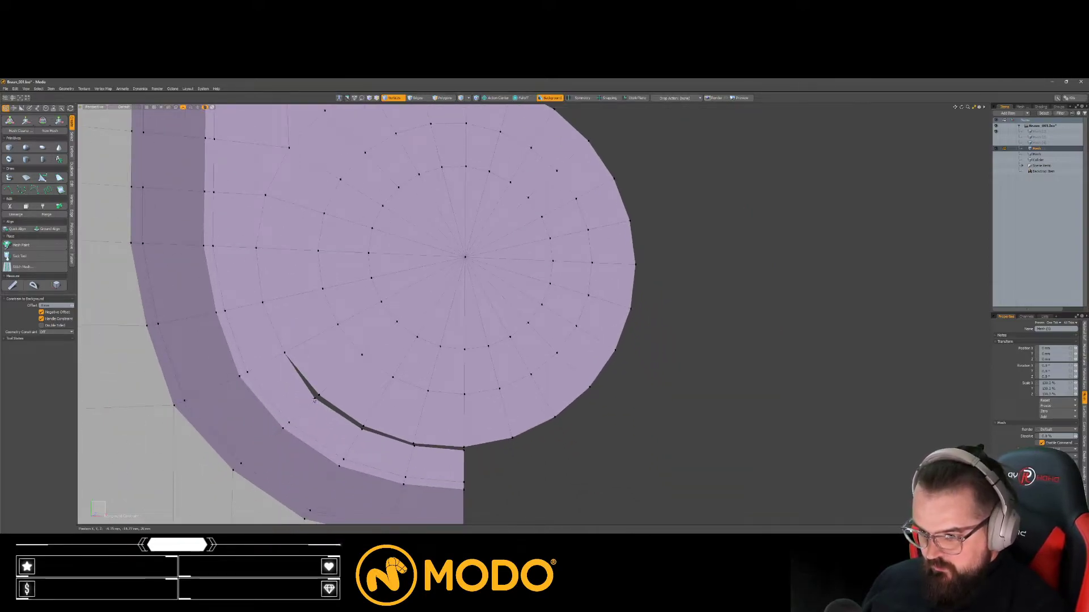
key("apostrophe")
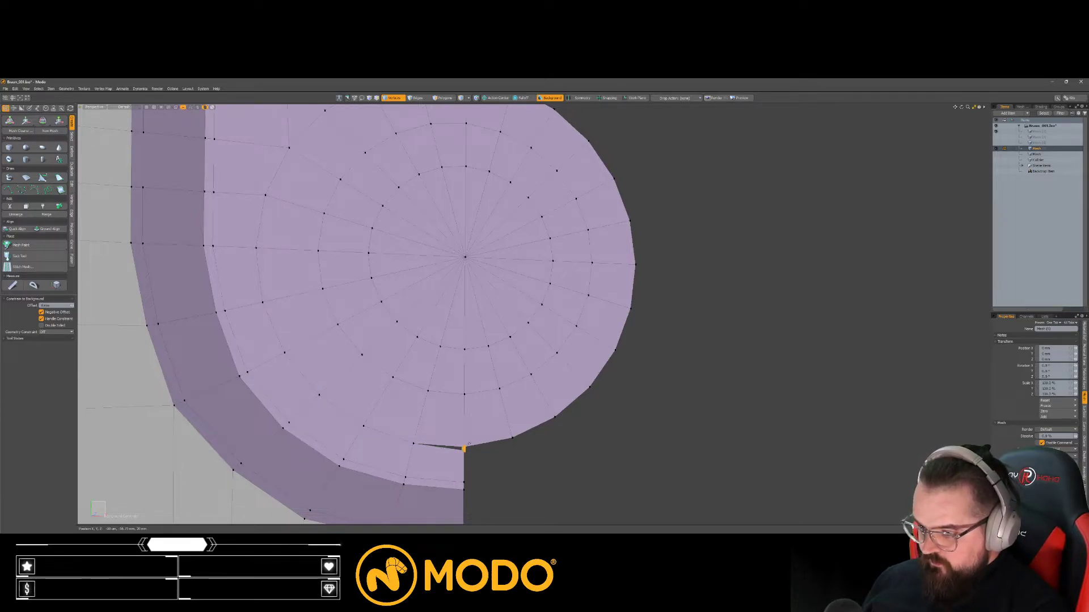
Step: Slice a new edge column into the recess section above the deleted strip, matching the columns below it
scroll(477, 447, "down", 3)
left_click_drag(477, 447, 437, 430, "alt+shift")
key("2")
left_click_drag(497, 389, 480, 384, "alt+shift")
left_click_drag(354, 283, 334, 281, "alt+shift")
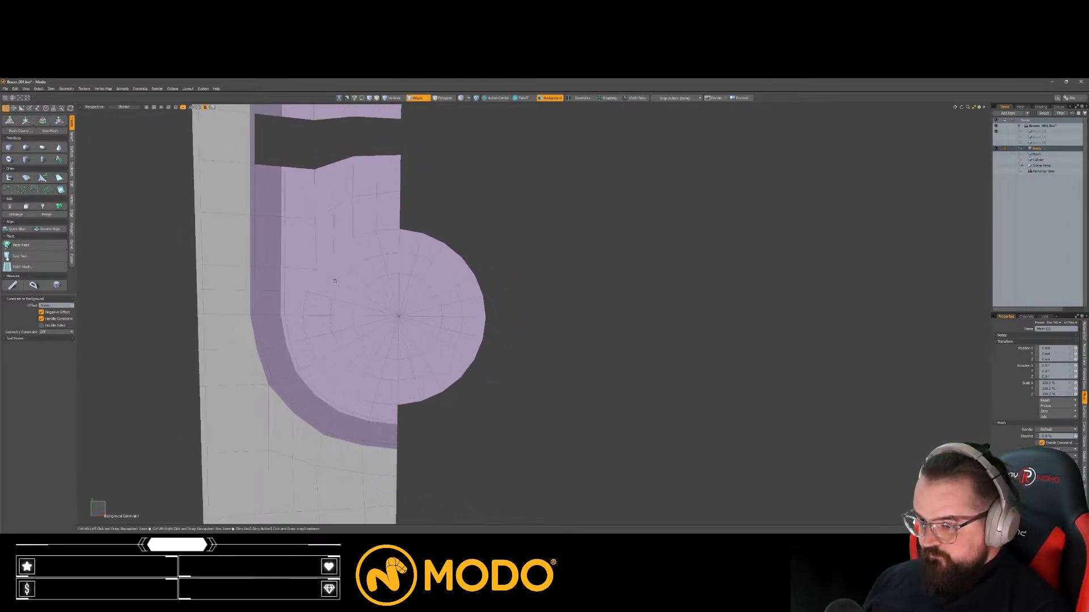
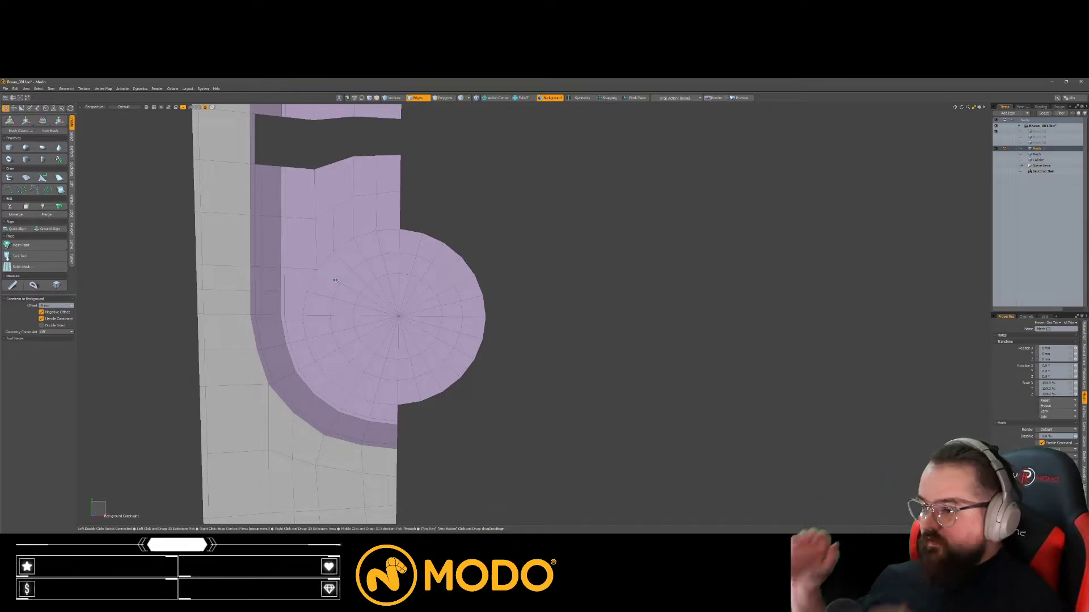
left_click_drag(335, 280, 318, 278, "ctrl+alt")
left_click_drag(344, 228, 347, 266, "alt+shift")
left_click_drag(381, 229, 392, 228, "ctrl+alt")
left_click_drag(363, 203, 367, 228, "alt+shift")
left_click_drag(333, 211, 348, 208, "ctrl+alt")
key("alt+c")
key("space")
Step: Slice a second edge column through the upper recess section, next to the centre line
left_click_drag(385, 168, 393, 168, "ctrl+alt")
left_click_drag(392, 168, 391, 271, "alt+shift")
left_click(388, 238)
key("alt+c")
left_click(390, 231)
left_click_drag(391, 271, 404, 271, "ctrl+alt")
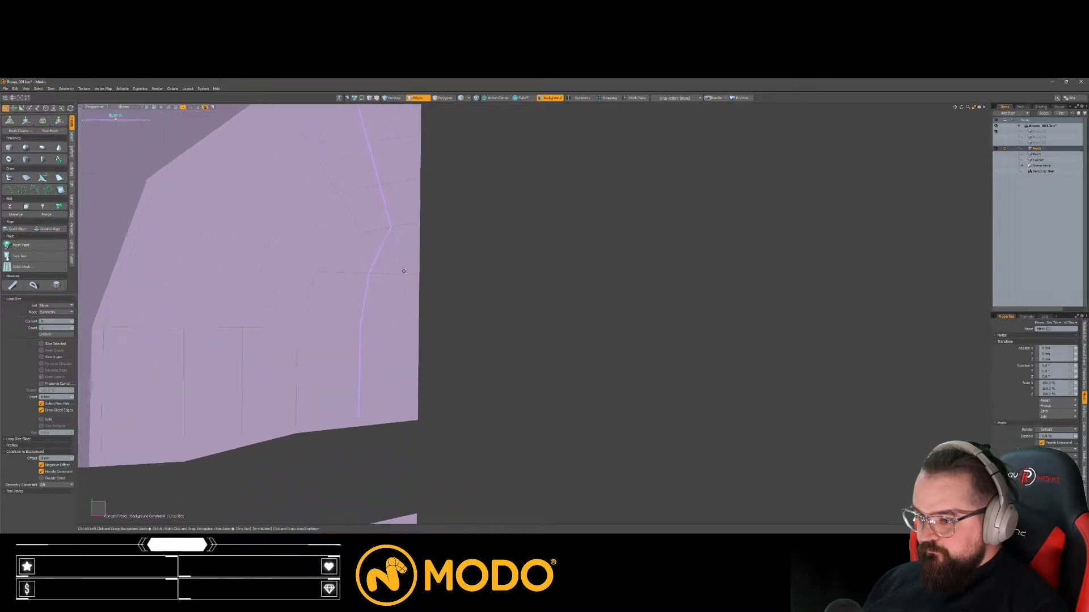
Step: Connect the two loose ends of the new edge column with an edge slice across the recess's inner corner beside the centre line
key("space")
key("c")
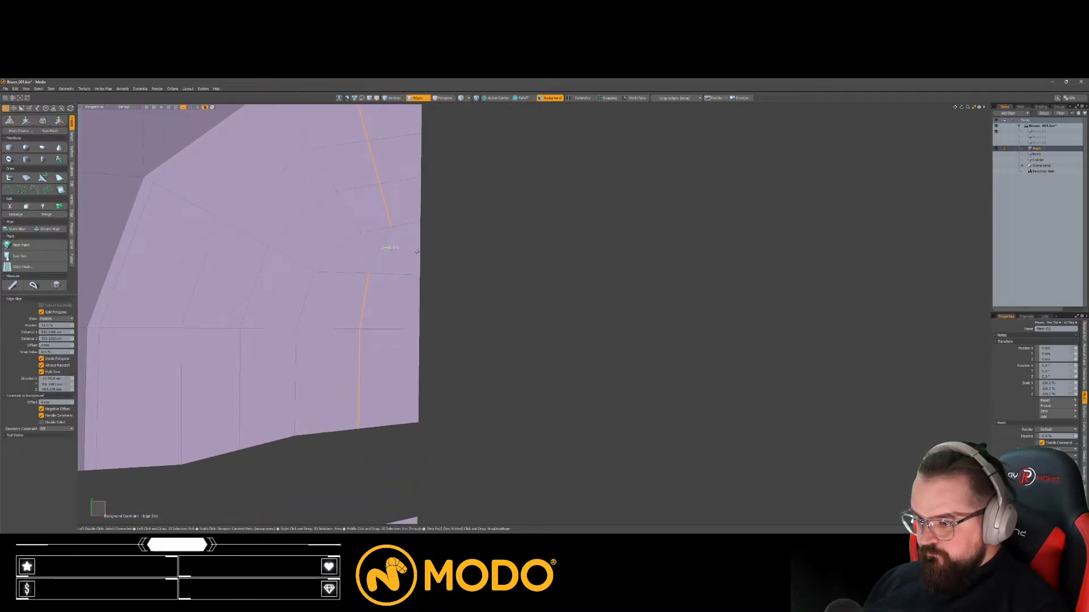
key("space")
left_click(389, 233)
key("space")
left_click(393, 234)
key("space")
key("space")
scroll(377, 258, "down", 2)
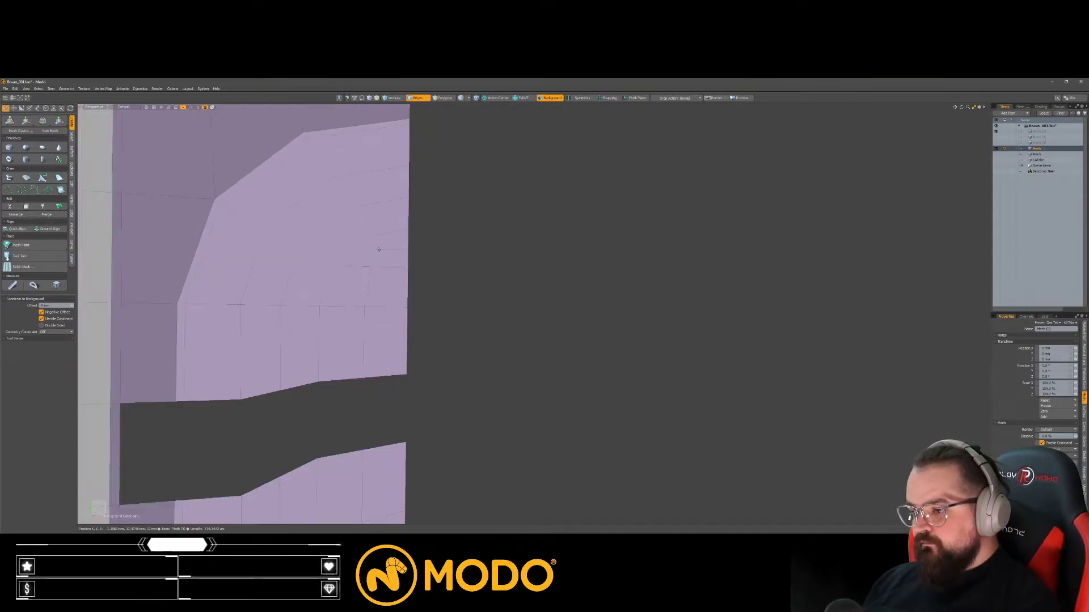
Step: Slide the inner corner vertex of the recess mesh beside the centre line and check the shape with subdivision toggled
key("space")
key("space")
left_click(378, 251)
key("alt+g")
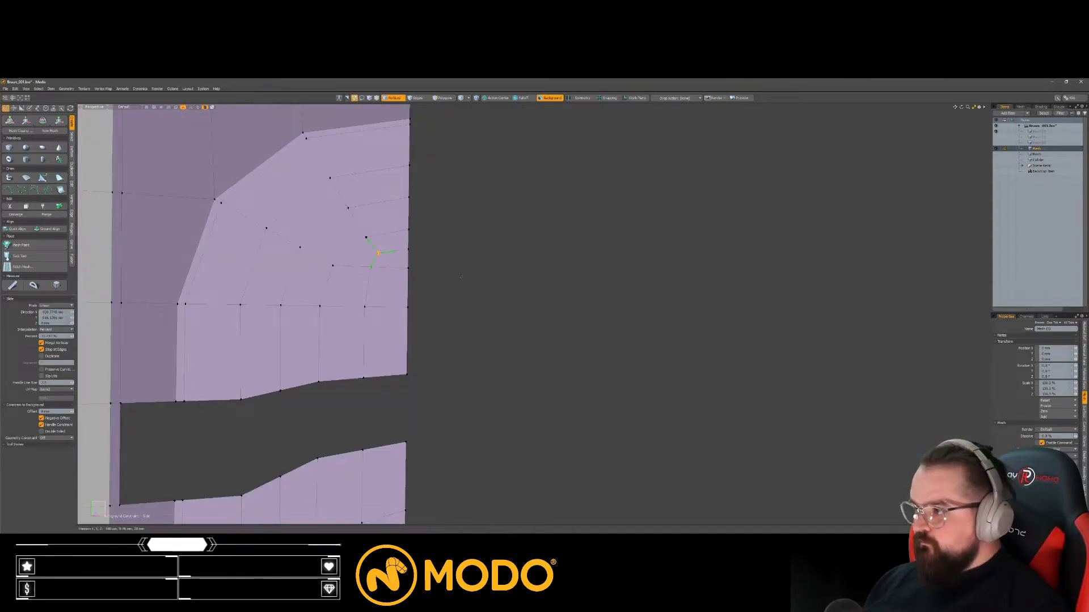
key("space")
left_click_drag(451, 279, 416, 243, "alt+shift")
key("Tab")
scroll(410, 269, "down", 3)
left_click_drag(426, 315, 410, 269, "alt+shift")
key("Tab")
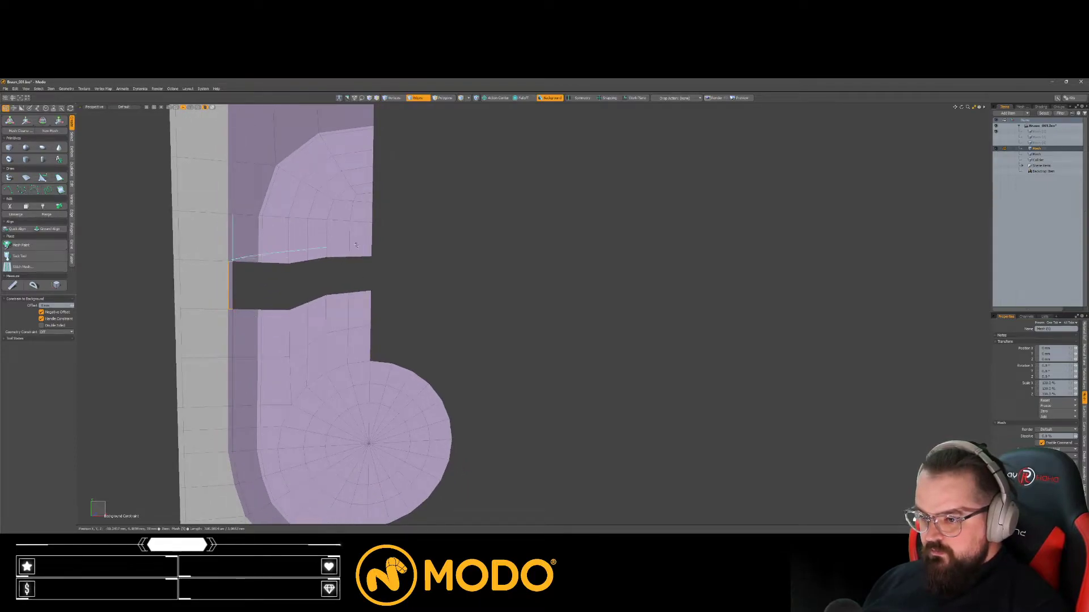
Step: Bridge the open edges of the gap between the upper recess section and the section around the round disc
right_click_drag(231, 321, 230, 316)
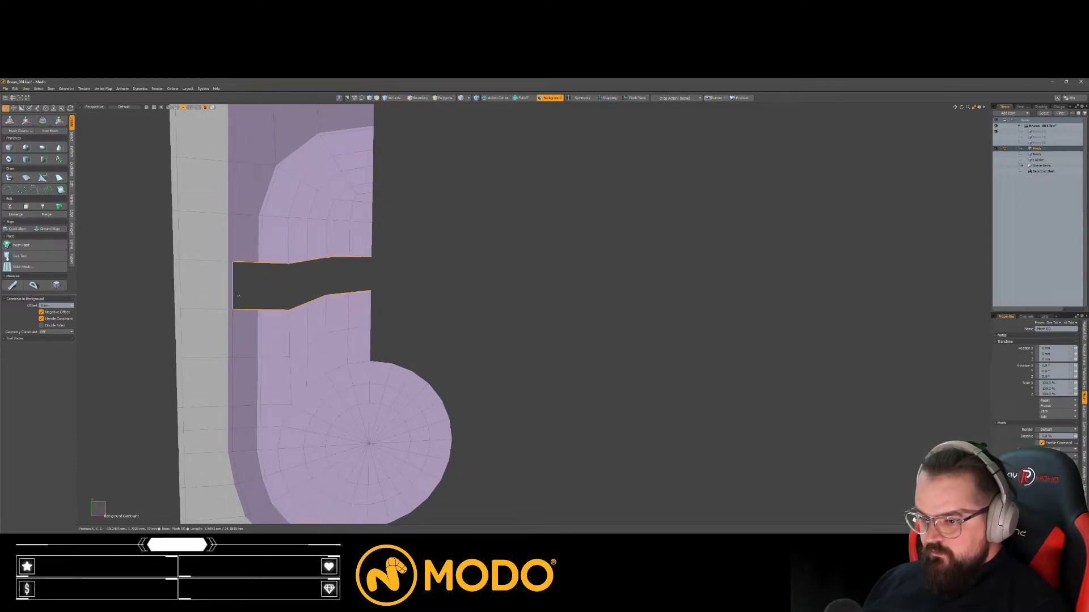
key("shift+b")
left_click(424, 290)
key("space")
scroll(426, 299, "down", 2)
left_click_drag(425, 302, 363, 246, "alt+shift")
Step: Delete the round disc's inner polygons and its polygons beyond the centre line, leaving a half ring around an open hole
key("3")
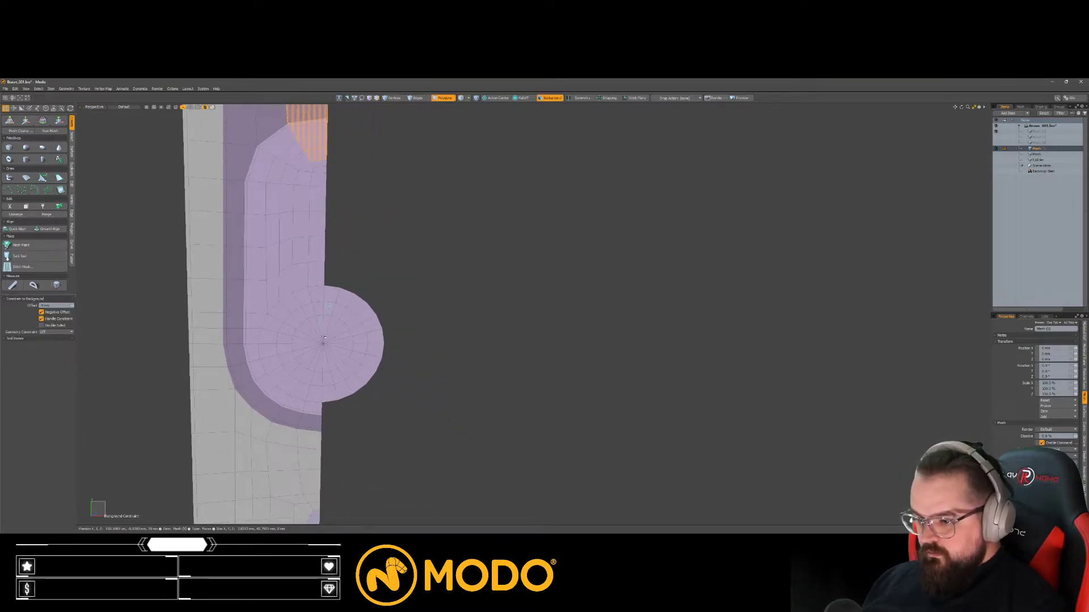
left_click_drag(325, 337, 328, 348)
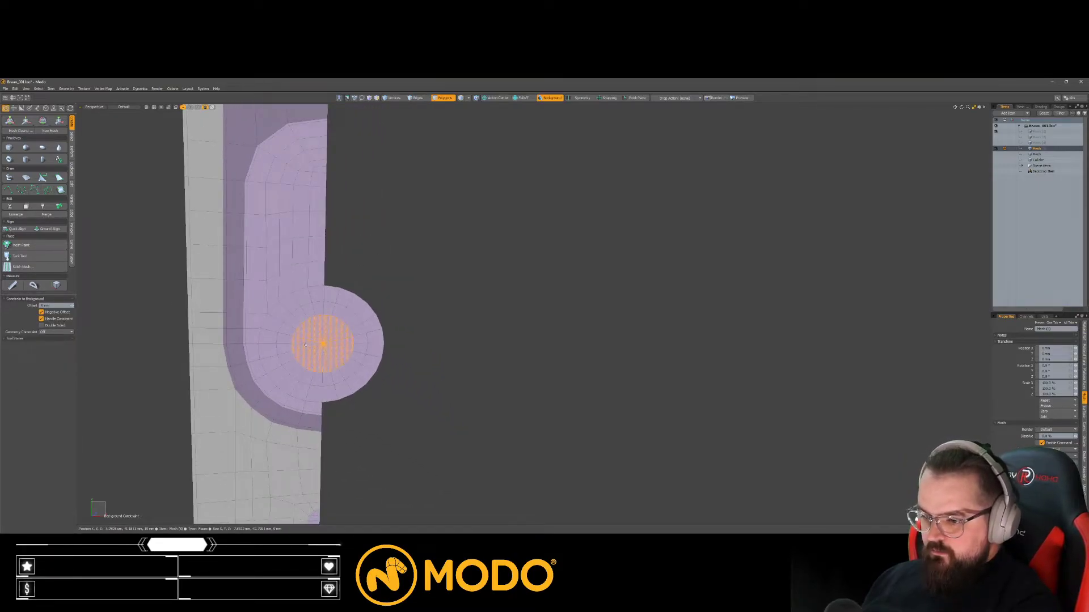
key("Delete")
right_click_drag(319, 411, 321, 409)
key("Delete")
Step: Show the trimmer reference image and frame the power button area in the front view
key("KP_0")
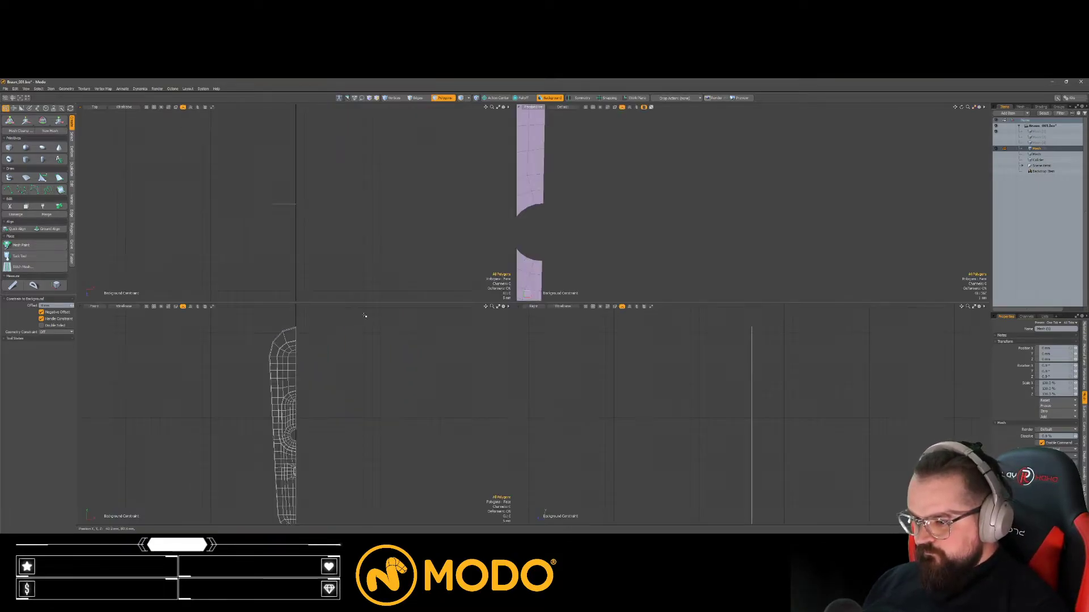
left_click(995, 172)
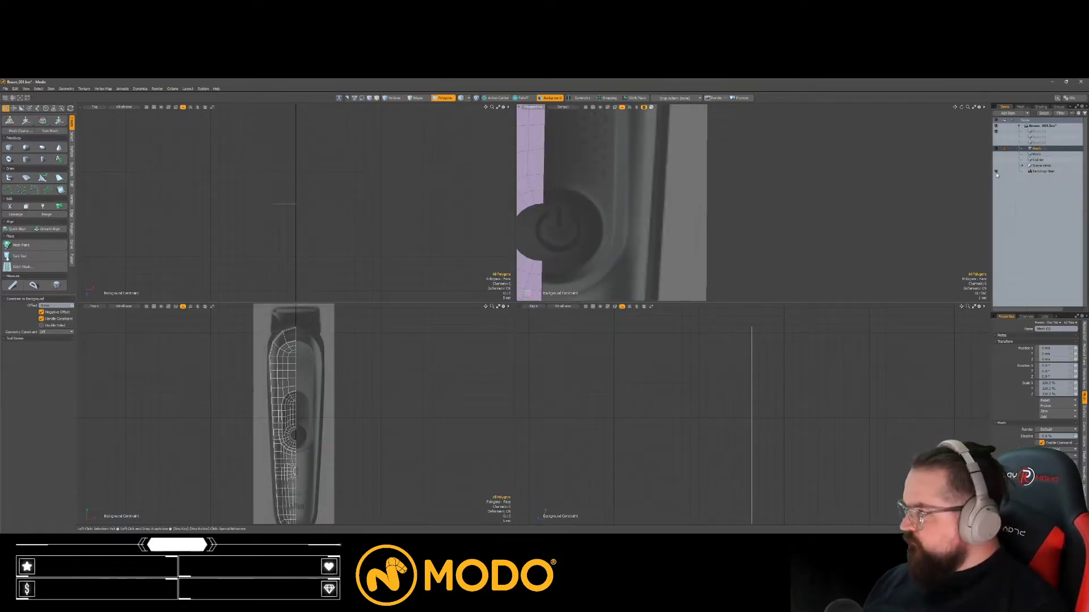
left_click_drag(289, 436, 319, 387, "ctrl+alt")
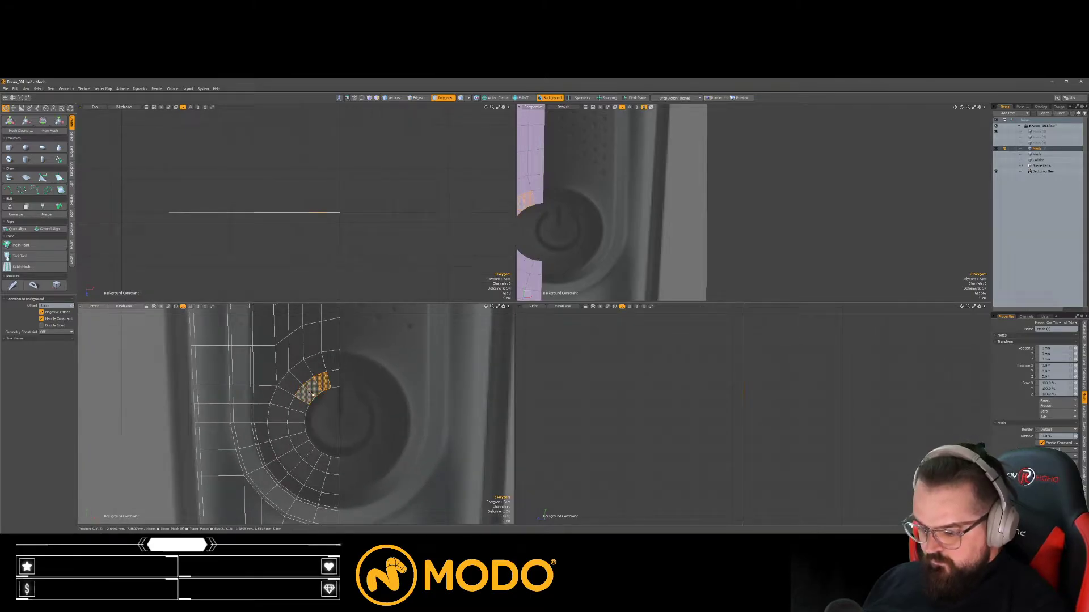
Step: Assign a darker purple material to the polygon ring around the button hole
double_click(312, 394)
key("m")
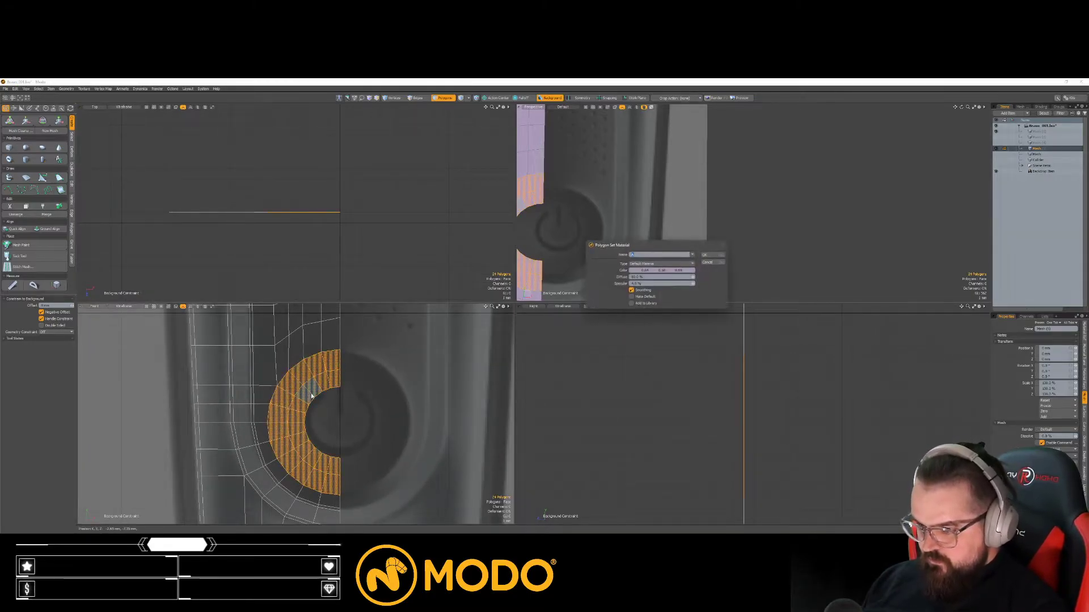
key("Return")
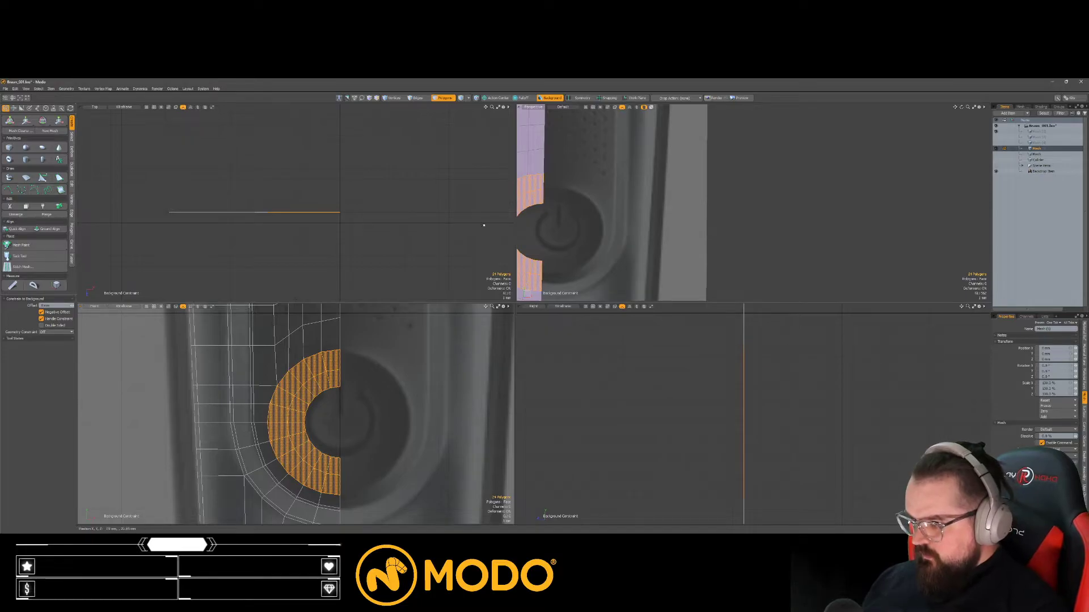
key("KP_0")
left_click(603, 243)
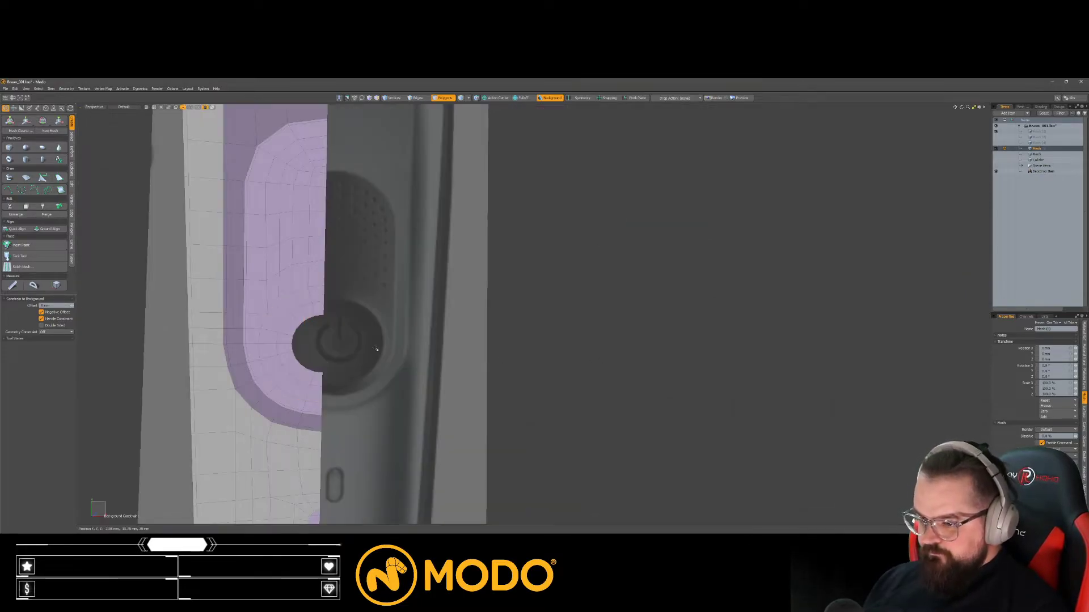
key("ctrl+z")
key("m")
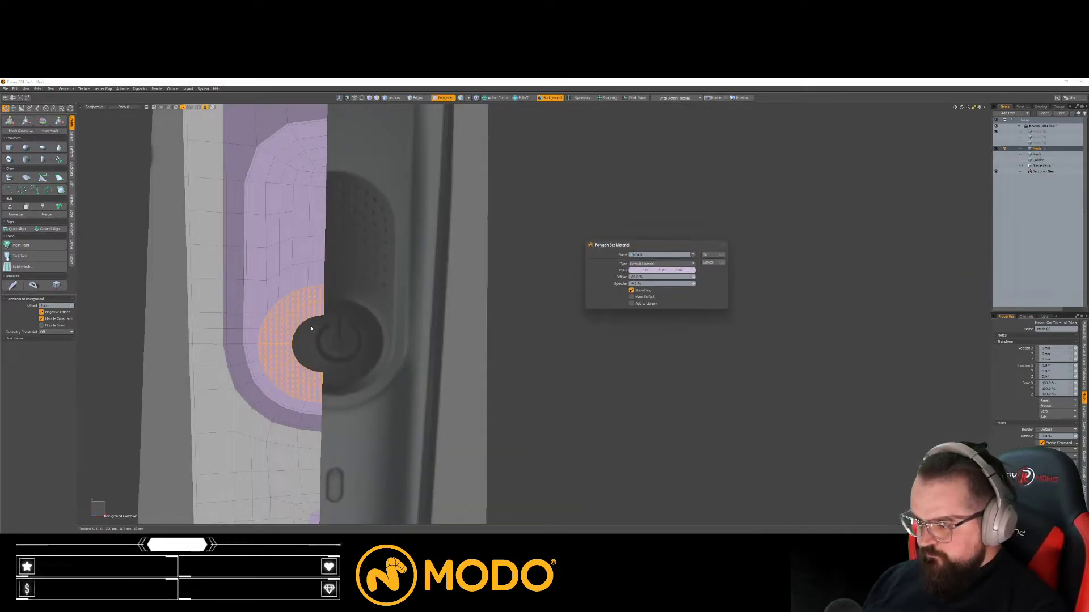
key("Return")
left_click(286, 338)
Step: Mirror the half panel mesh across its centre line with snapping on
mouse_move(286, 338)
left_mouse_down("ctrl+alt")
mouse_move(321, 330)
mouse_move(283, 331)
left_mouse_up("ctrl+alt")
left_click_drag(283, 331, 306, 334, "alt")
left_click_drag(306, 334, 344, 340, "ctrl+alt")
left_click(340, 334)
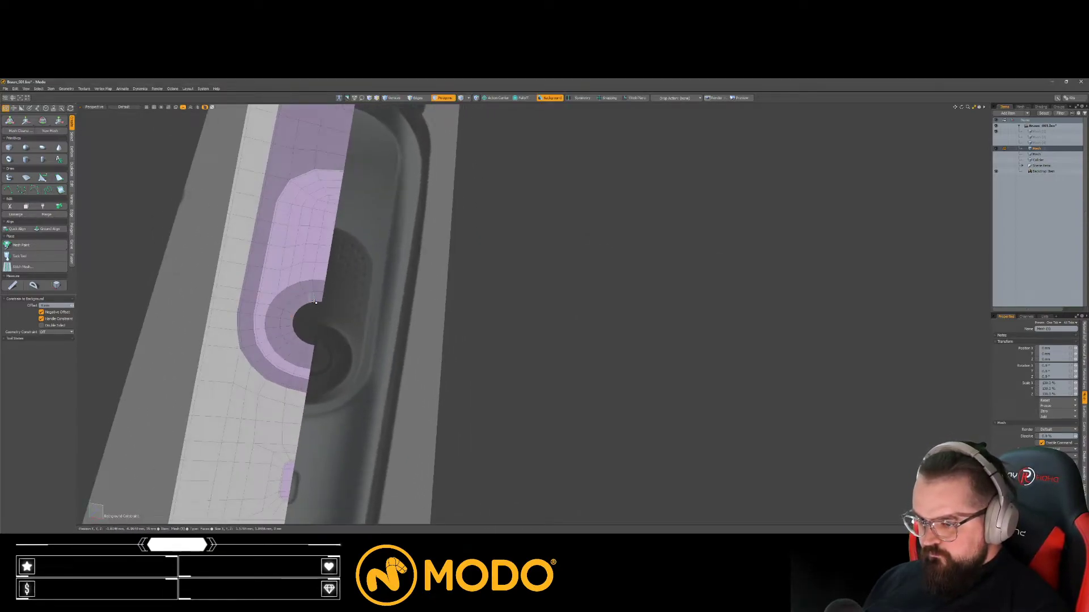
double_click(312, 297)
key("shift+v")
key("x")
left_click(325, 293)
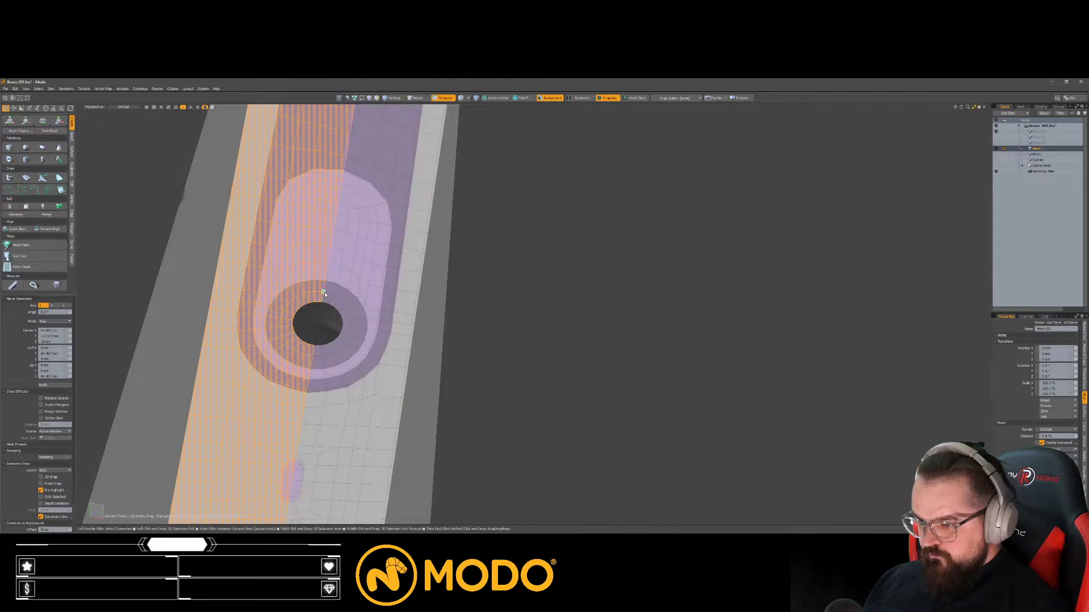
key("q")
left_click(546, 347)
Step: Examine the mirrored full panel, especially the polygons around the button hole and the small slot below it
left_click_drag(546, 347, 414, 342, "ctrl+alt")
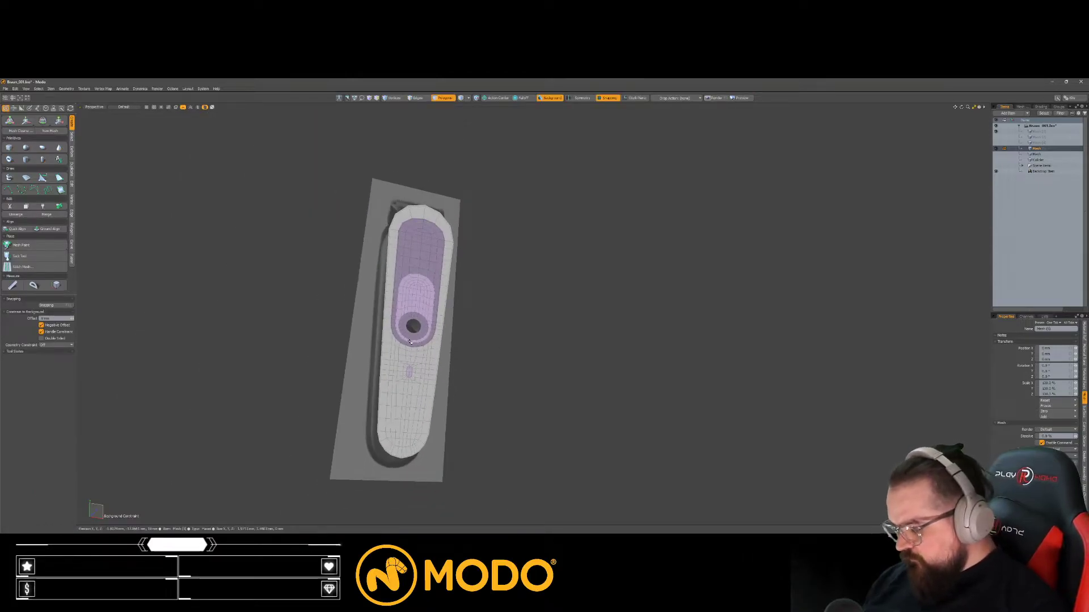
scroll(416, 363, "up", 5)
left_click_drag(454, 376, 403, 345, "alt")
scroll(403, 345, "up", 5)
mouse_move(340, 403)
left_mouse_down()
mouse_move(335, 426)
mouse_move(369, 434)
left_mouse_up()
left_click_drag(398, 410, 407, 374, "alt+shift")
scroll(407, 374, "down", 5)
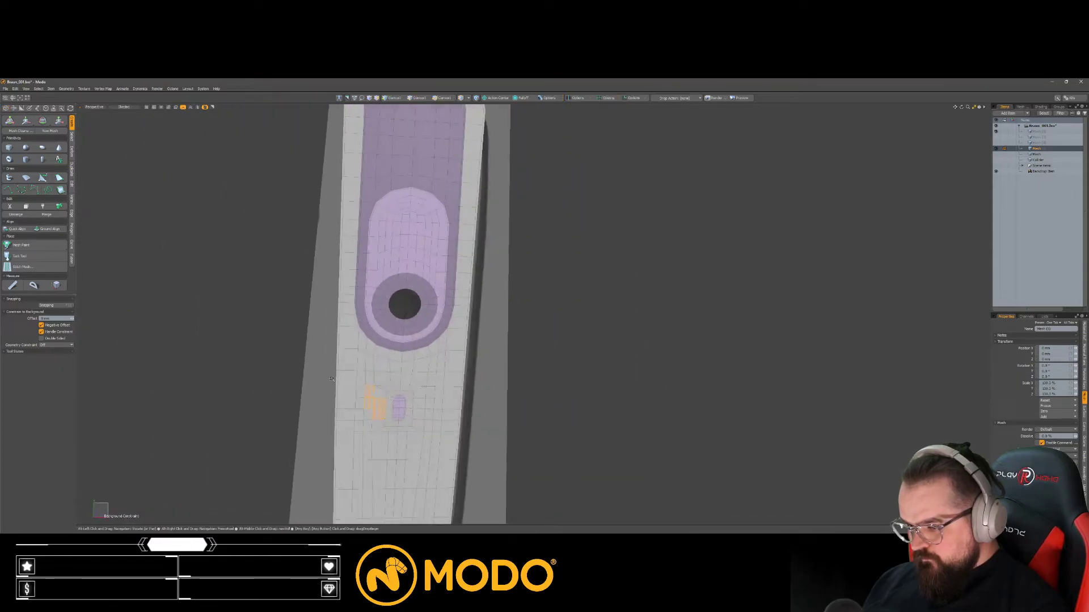
Step: Delete the mirrored polygon strip beside the centre line below the button hole
scroll(408, 365, "up", 5)
key("3")
scroll(456, 372, "down", 2)
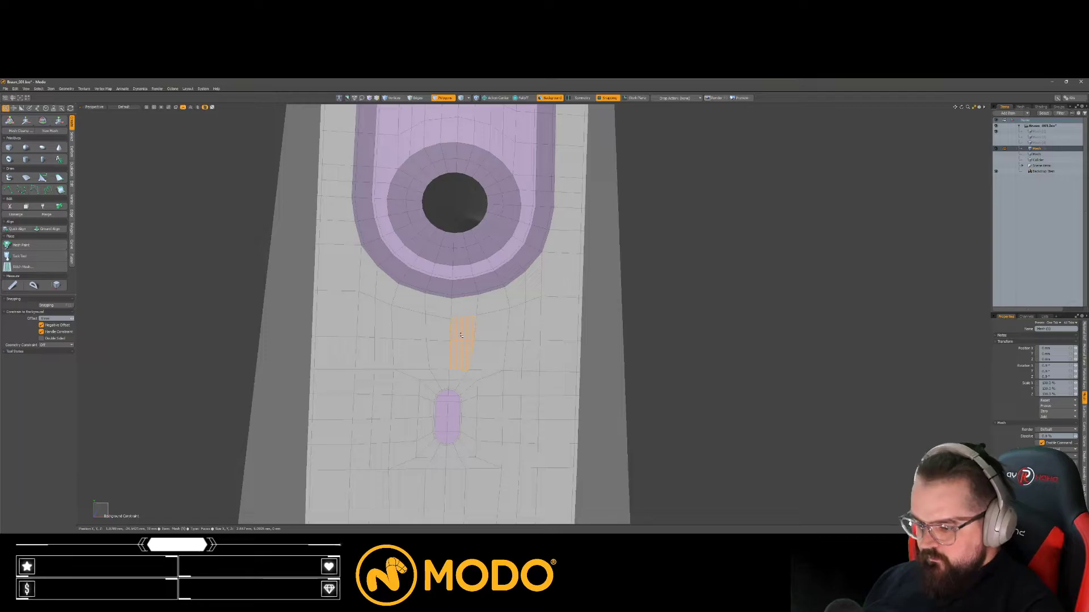
key("l")
scroll(470, 314, "down", 3)
key("Delete")
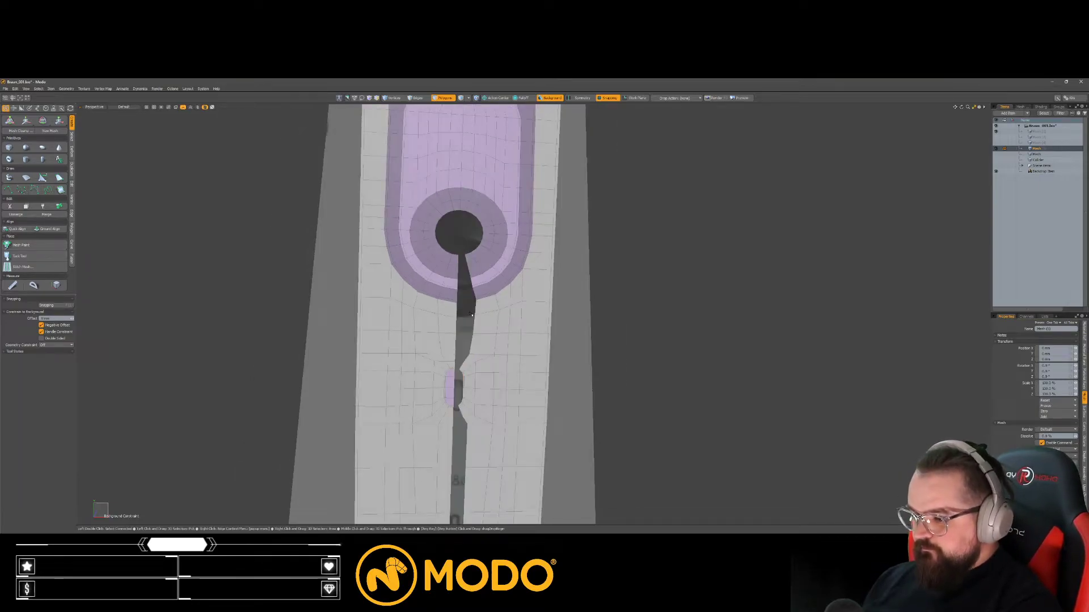
Step: Delete the mirrored polygon strip above the button hole and the rest of the mirrored half
scroll(471, 314, "down", 4)
scroll(470, 245, "up", 3)
left_click_drag(464, 252, 476, 162)
key("Delete")
key("l")
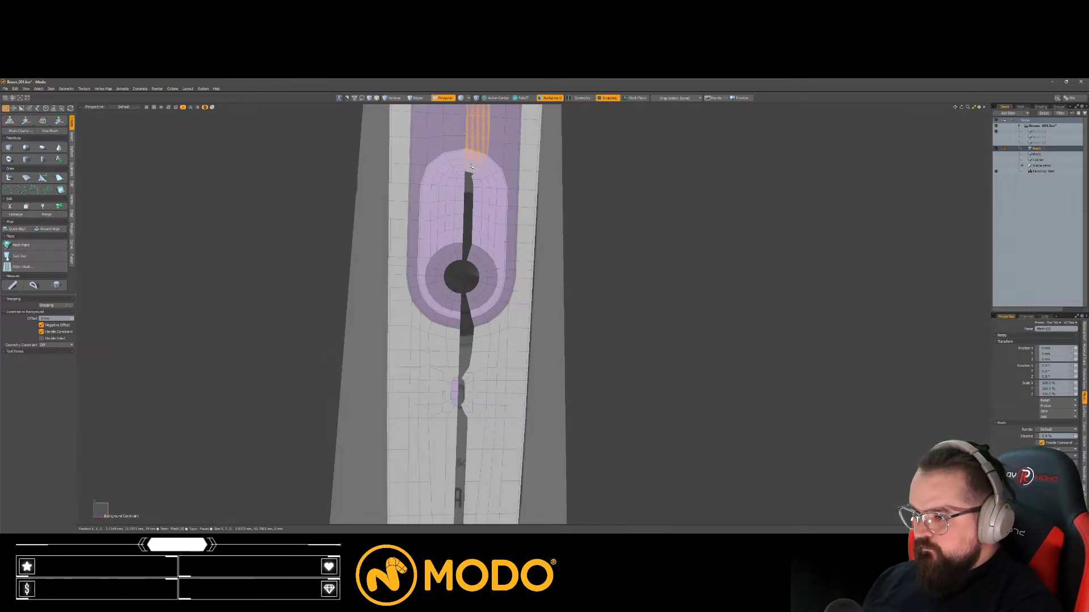
key("Delete")
scroll(480, 231, "down", 4)
double_click(484, 231)
key("Delete")
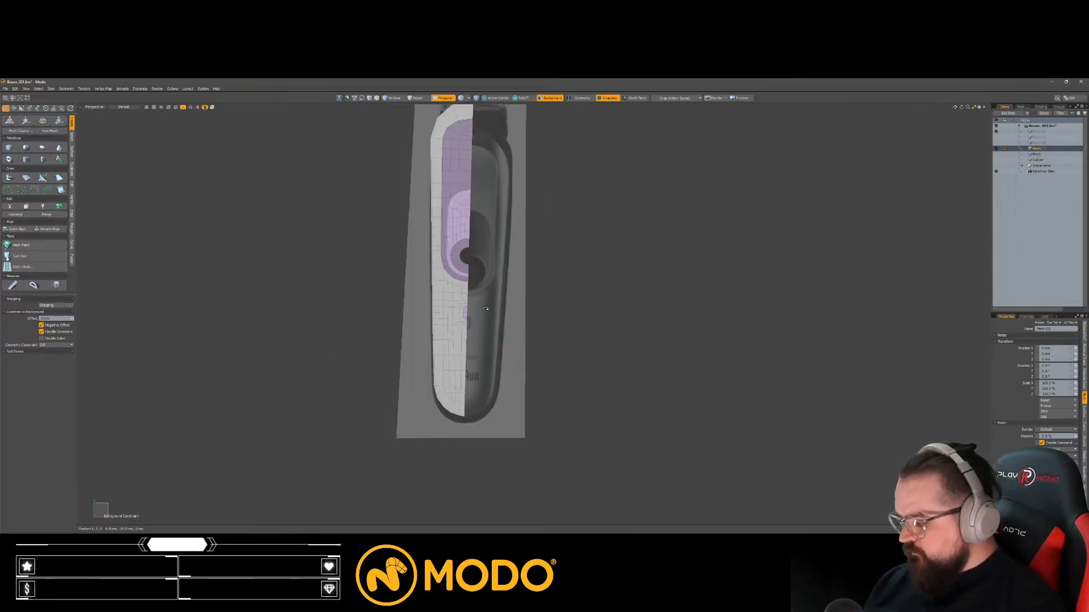
Step: Straighten the two vertical edges between the recess and the small slot, and slide them away from the centre line
scroll(431, 278, "up", 8)
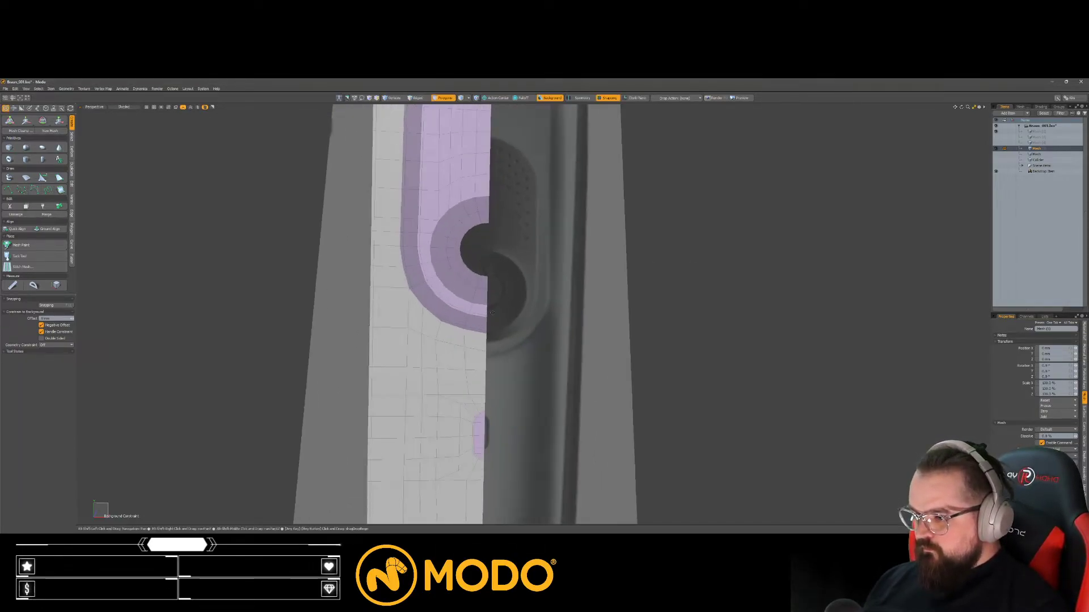
key("2")
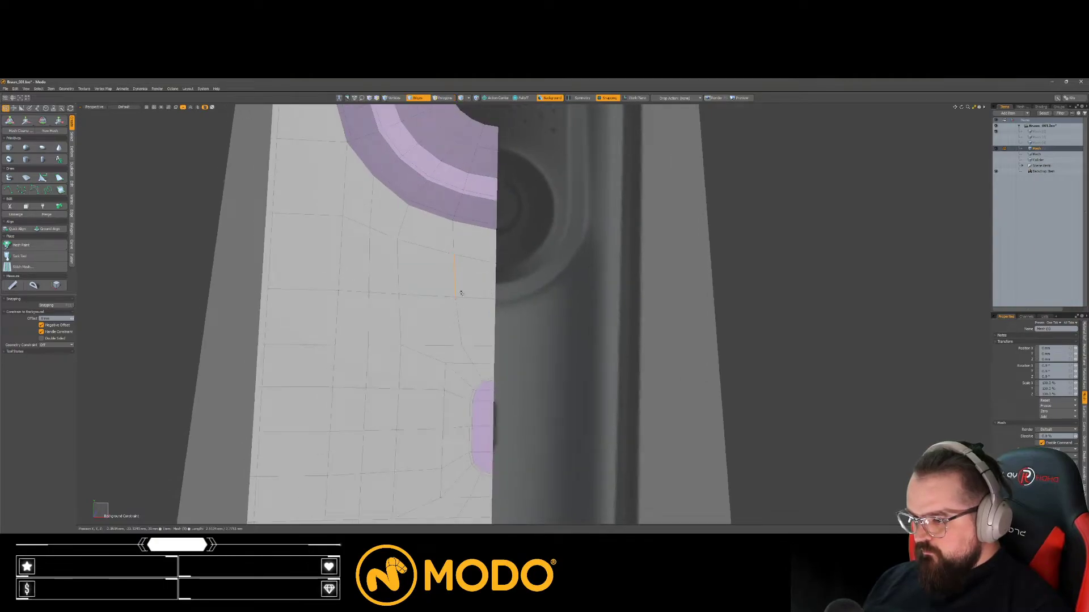
left_click(459, 330, "shift")
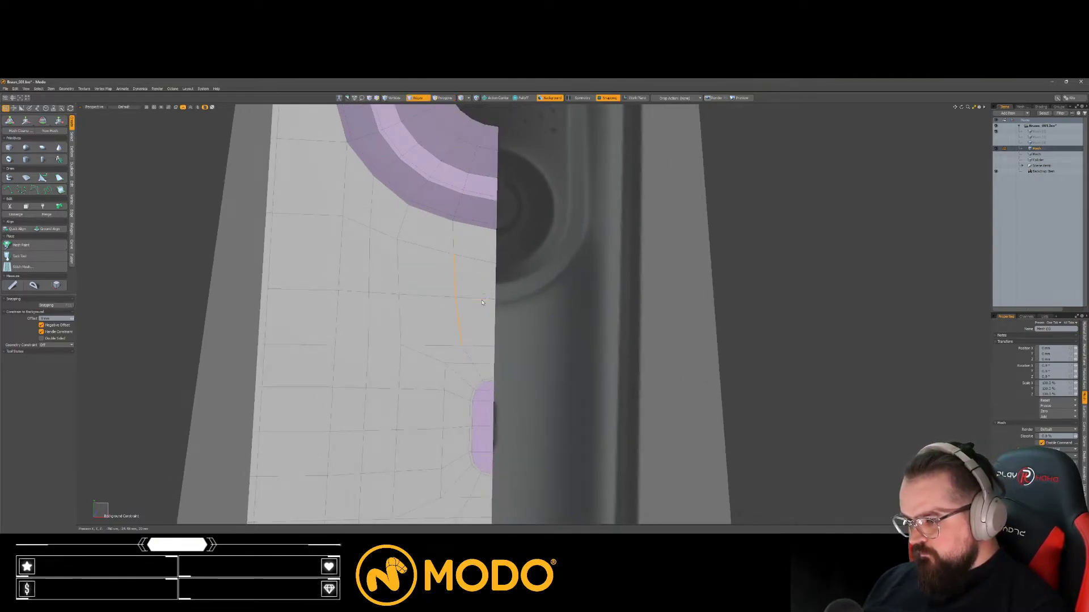
key("r")
left_click_drag(491, 299, 461, 299)
key("alt+s")
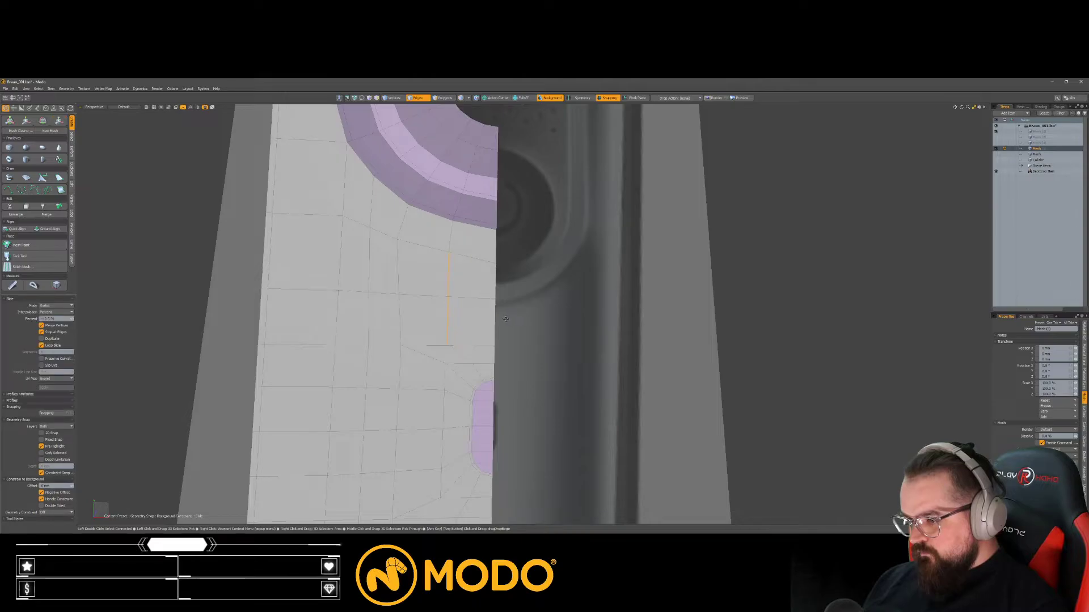
Step: Slide the horizontal edge above the small slot upward, and turn snapping off
key("space")
left_click(481, 347)
key("alt+s")
key("space")
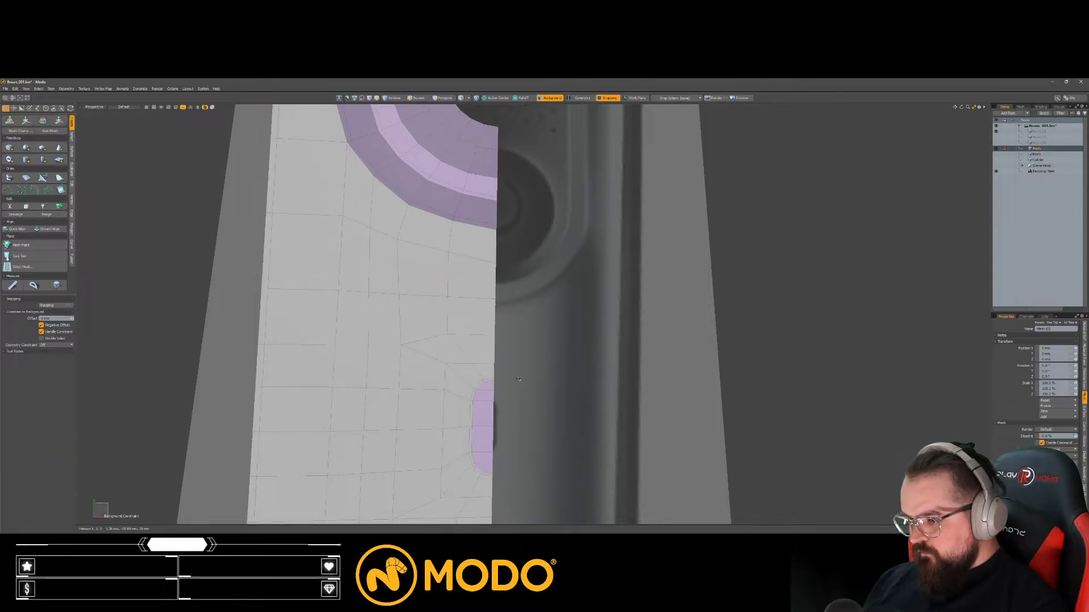
left_click(516, 379)
key("x")
Step: Slide the horizontal edge below the small slot downward and loop-slice the polygons beside the slot's lower end
left_click_drag(513, 428, 454, 362, "alt+shift")
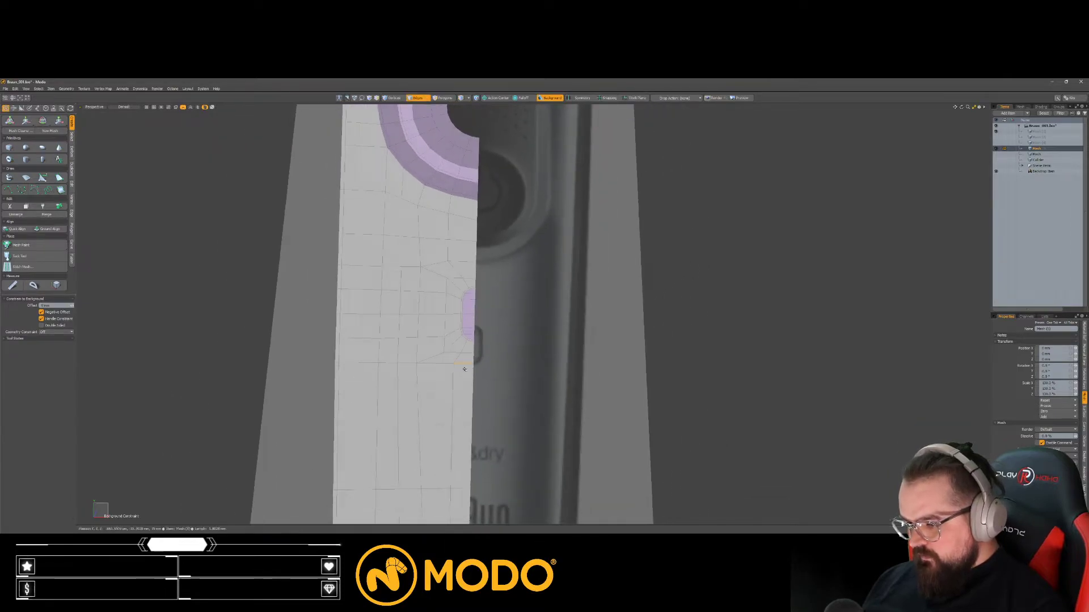
left_click(463, 363)
key("alt+s")
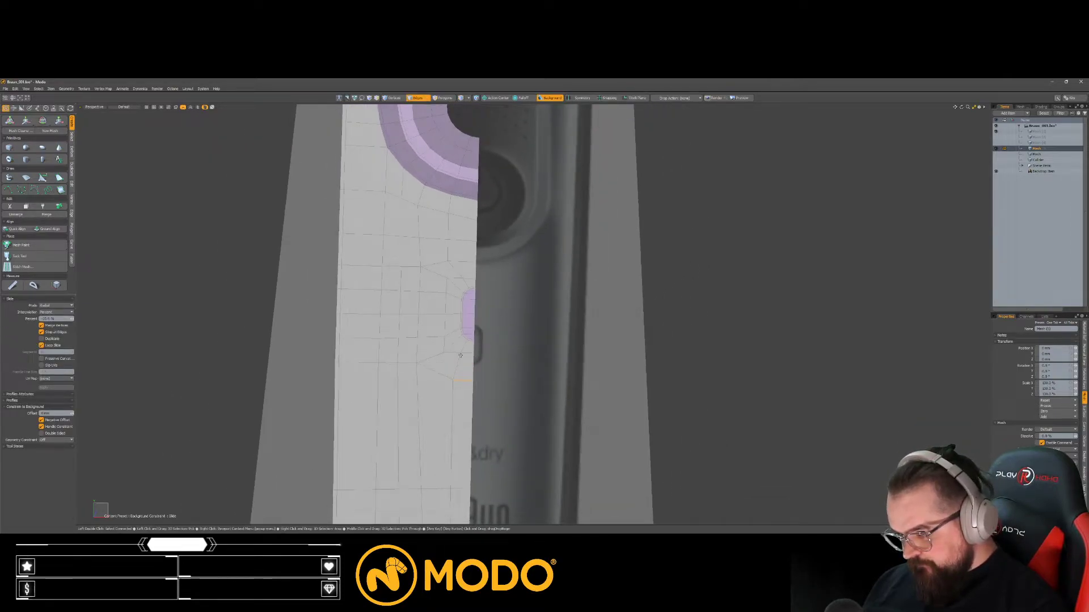
key("space")
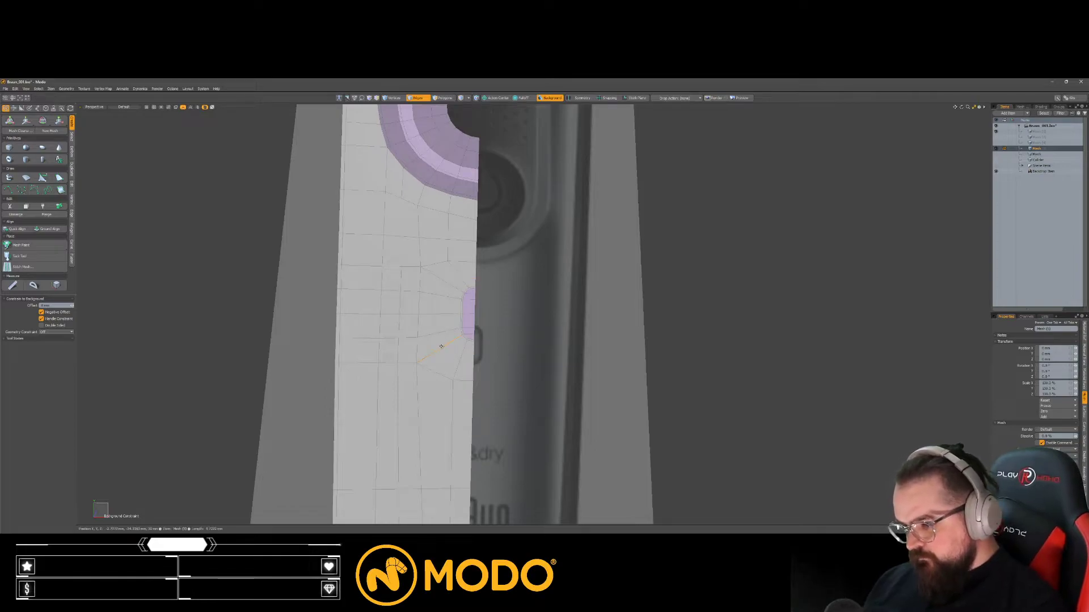
key("alt+c")
key("space")
scroll(536, 383, "down", 4)
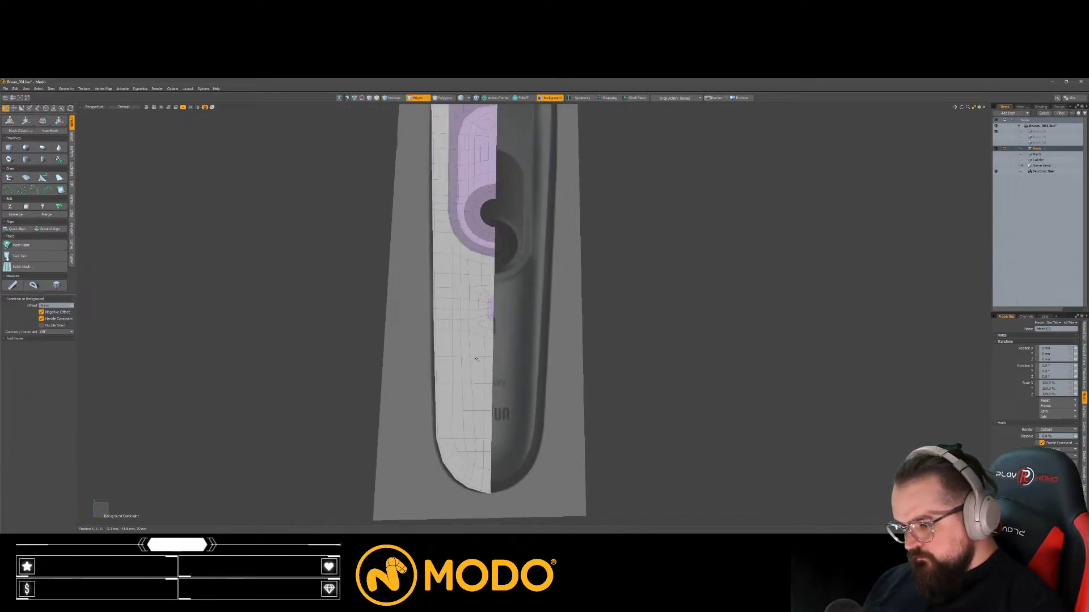
Step: Slide the horizontal edge loop across the body below the small slot to even out the row spacing
scroll(471, 358, "up", 3)
double_click(469, 355)
key("alt+s")
left_click_drag(470, 355, 470, 345)
key("space")
key("alt+s")
left_click_drag(526, 398, 498, 381)
key("space")
Step: Loop-slice the lower body polygons between the small slot and the panel's lower end
left_click(480, 383)
key("alt+c")
left_click(536, 385)
key("space")
mouse_move(499, 381)
left_mouse_down("alt")
mouse_move(499, 352)
mouse_move(500, 384)
left_mouse_up("alt")
key("space")
left_click_drag(500, 385, 488, 385, "ctrl+alt")
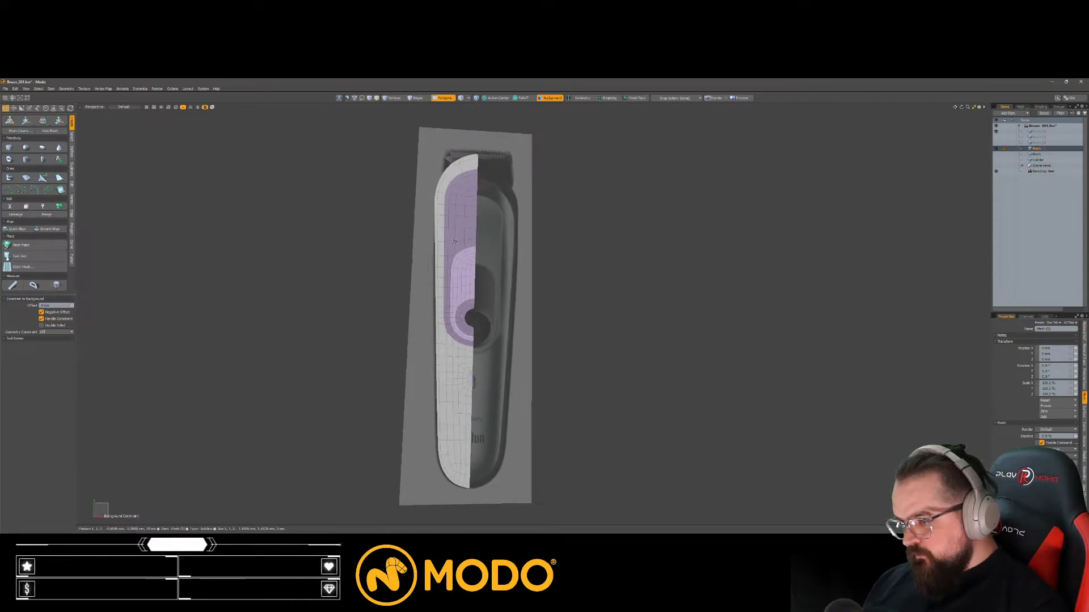
Step: Examine the topology at the recess's upper end and around the button ring, with and without subdivision
left_click_drag(457, 223, 465, 271, "alt+shift")
scroll(465, 271, "up", 10)
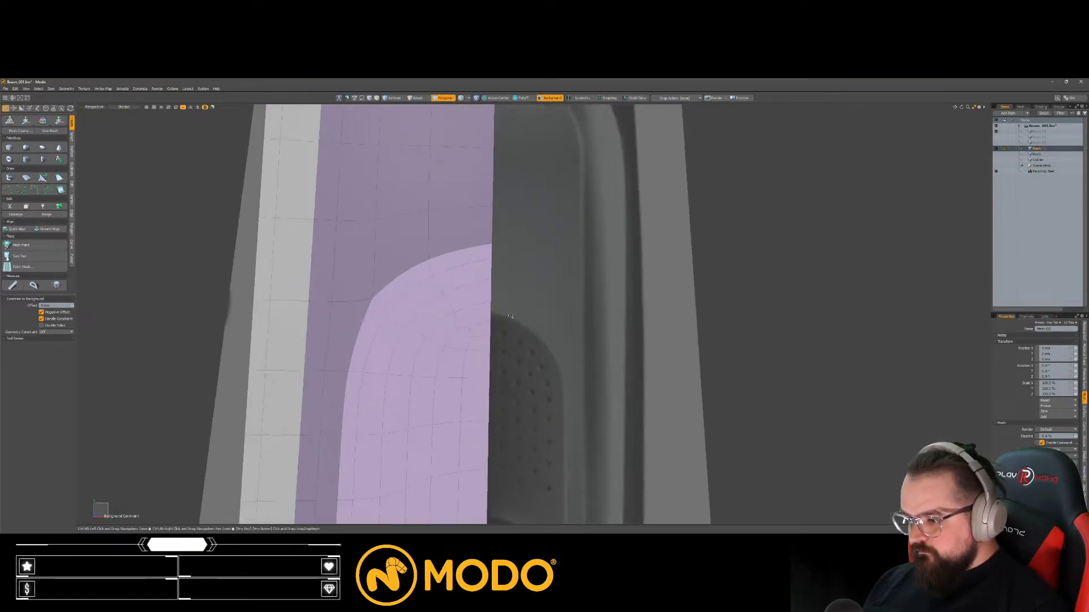
key("1")
scroll(457, 329, "up", 3)
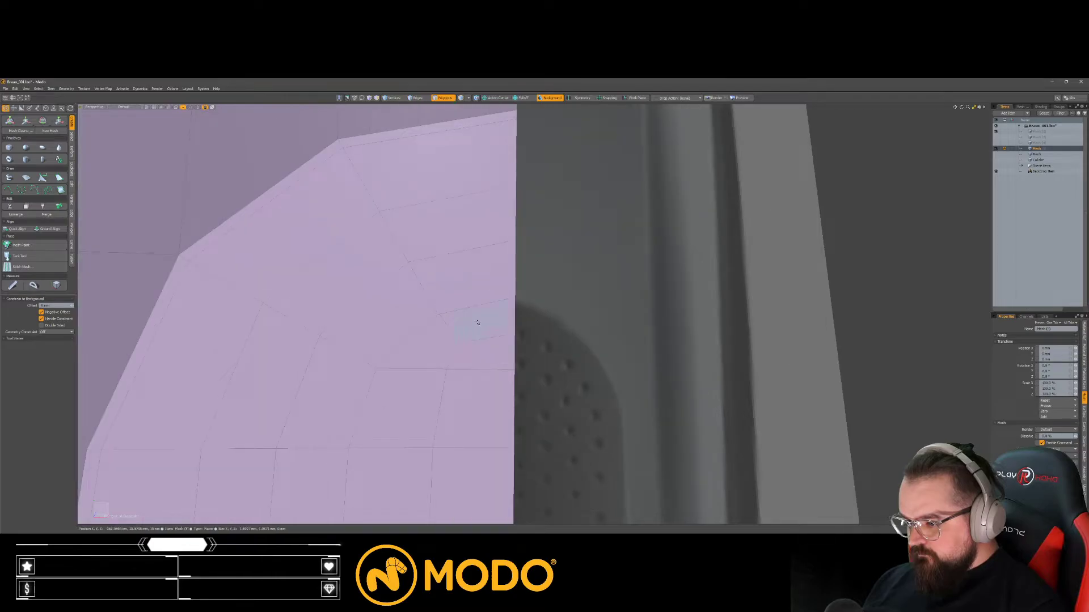
scroll(426, 319, "down", 10)
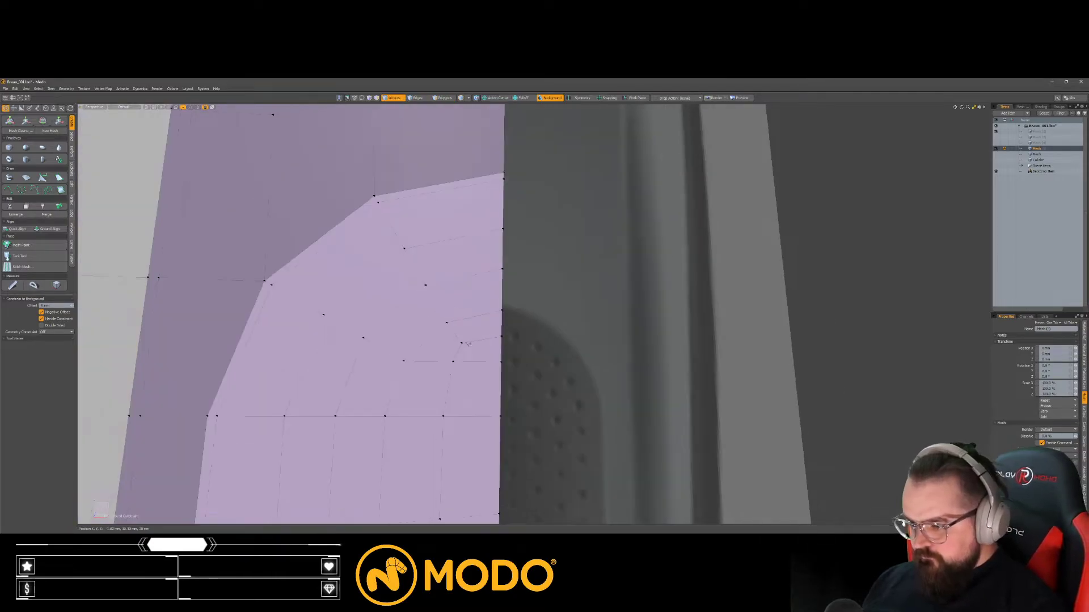
scroll(434, 289, "up", 5)
key("Tab")
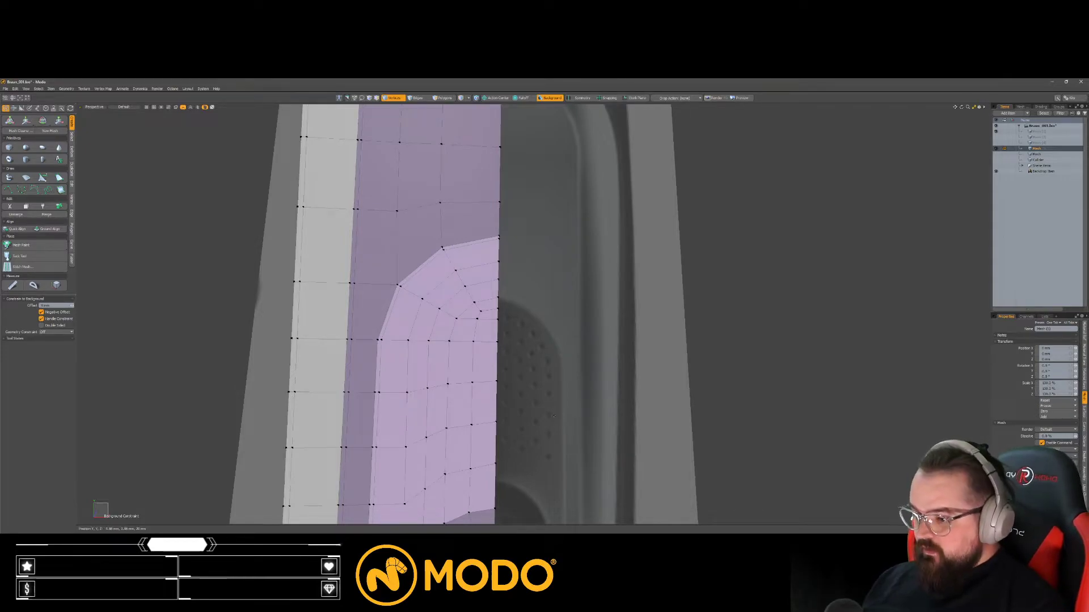
key("Tab")
scroll(452, 359, "down", 4)
mouse_move(482, 464)
left_mouse_down("alt+shift")
mouse_move(434, 363)
mouse_move(342, 313)
mouse_move(340, 291)
left_mouse_up("alt+shift")
key("Tab")
scroll(428, 468, "up", 4)
Step: Add a supporting edge loop close along the outer edge of the button ring
key("3")
key("Escape")
key("alt+c")
scroll(346, 239, "up", 3)
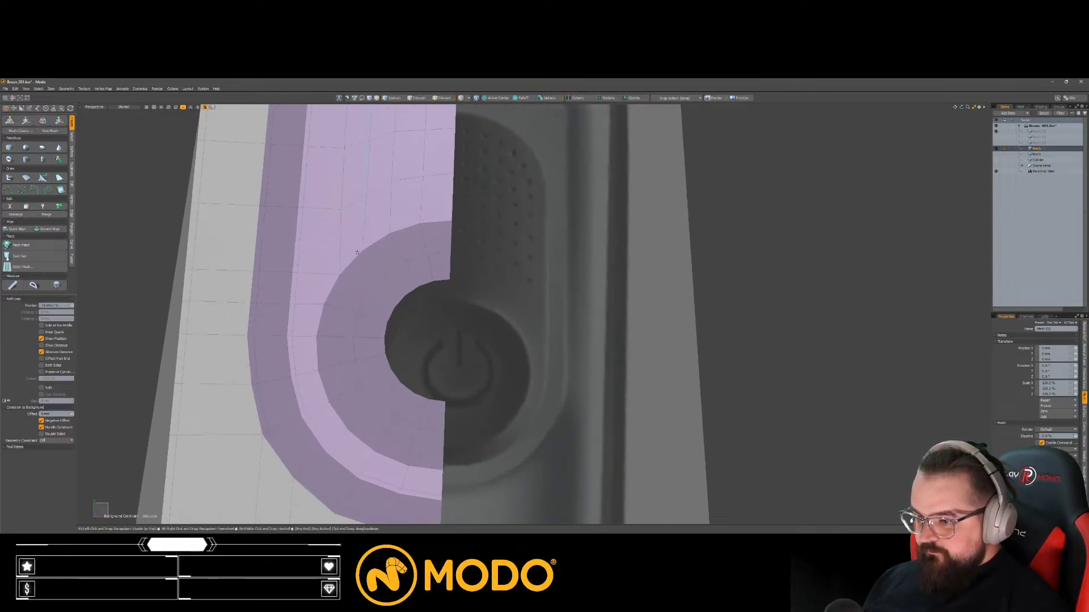
left_click(363, 254)
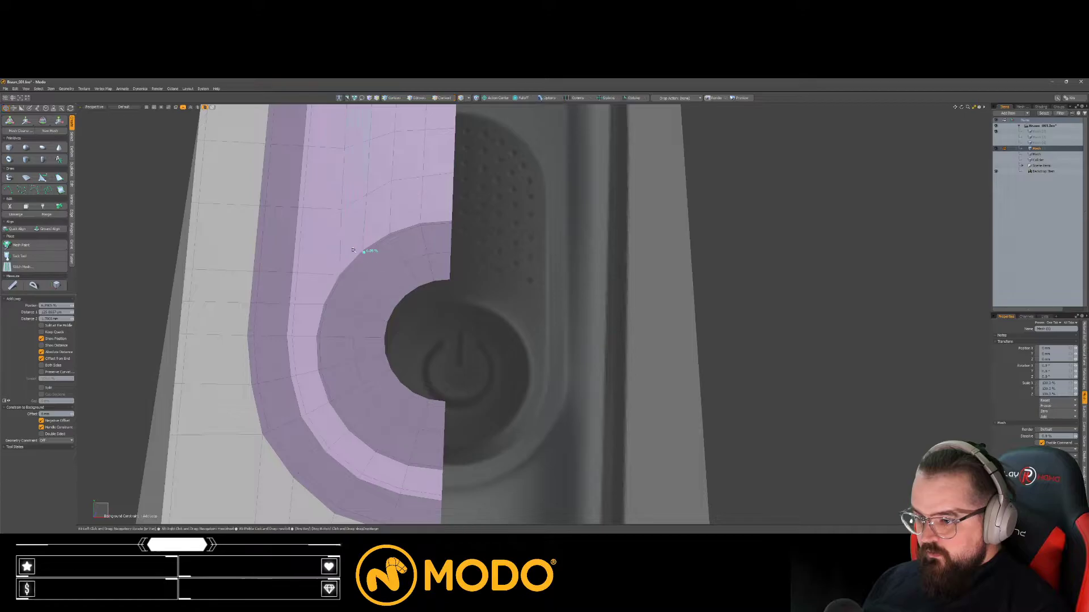
scroll(366, 251, "up", 2)
key("space")
Step: Select the thin polygon strip around the button ring and assign it the surrounding light purple material
key("1")
key("3")
double_click(371, 253)
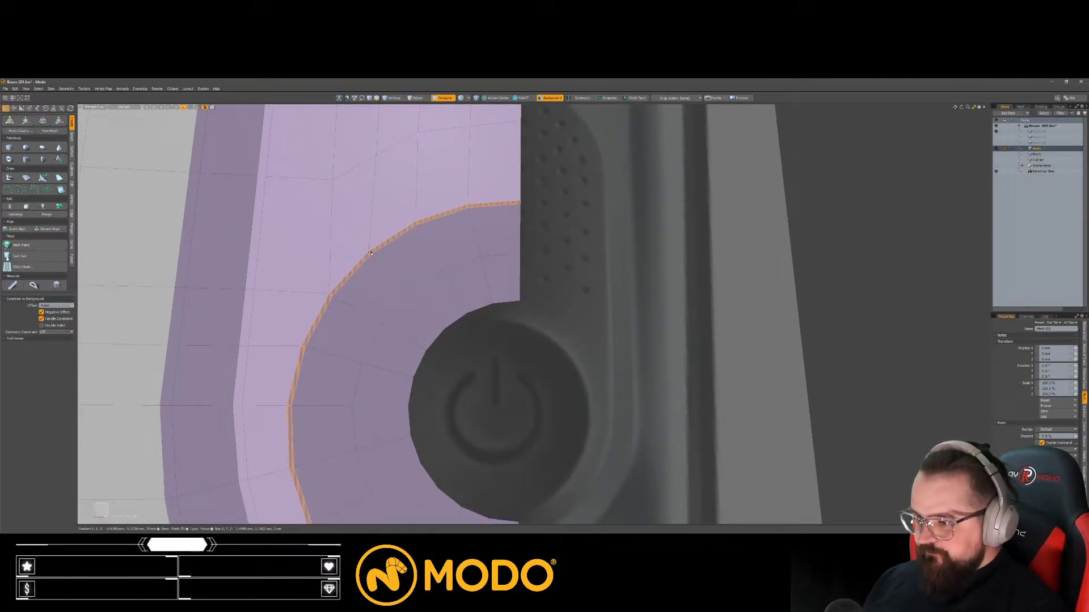
key("m")
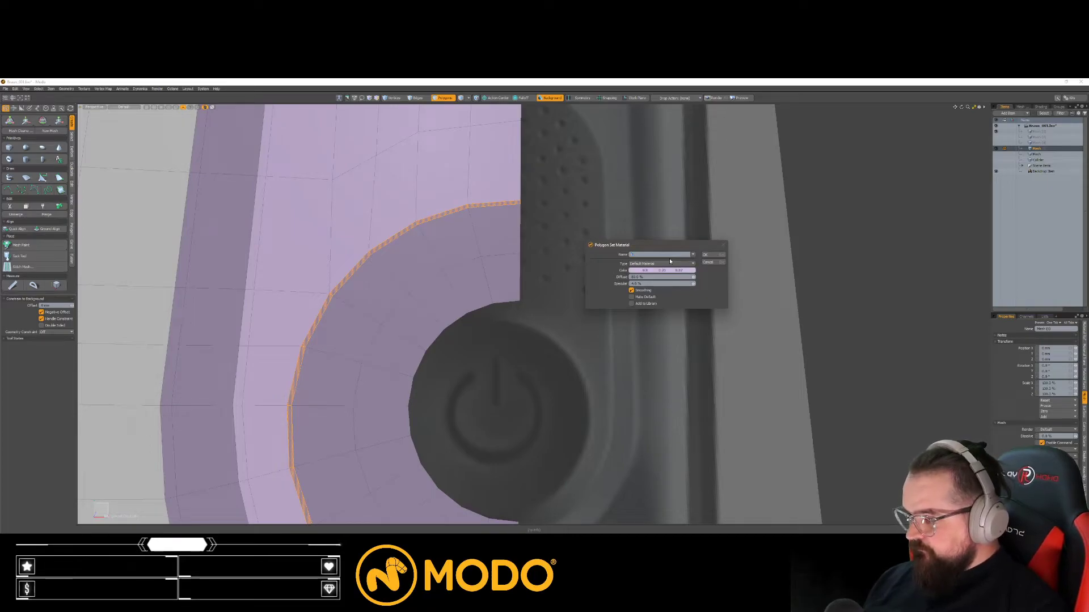
key("Return")
Step: Mirror the entire half panel mesh along the X axis about its centre line to form the full front panel
left_click_drag(670, 258, 414, 271, "ctrl+alt")
double_click(418, 250)
key("shift+v")
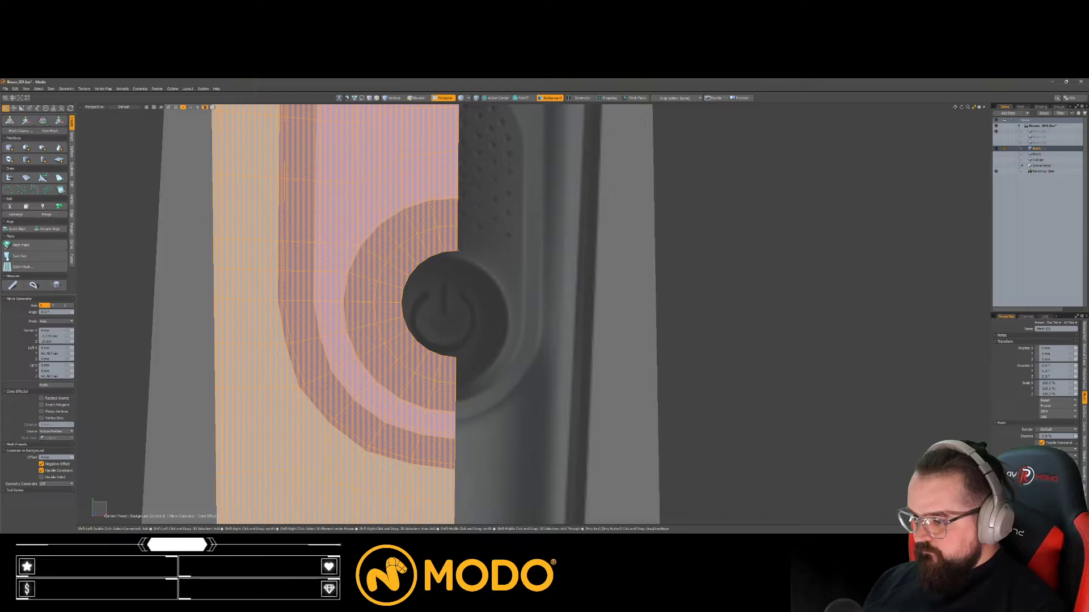
key("x")
left_click(457, 251)
key("q")
key("Escape")
Step: Run a mesh cleanup on the mirrored panel and compare it with subdivision on and off
left_click_drag(618, 298, 500, 290, "ctrl+alt")
key("Home")
key("Return")
key("Tab")
key("Tab")
key("Tab")
key("Tab")
Step: Select the border edges of the round button hole and bridge them to fill the opening with a polygon grid
key("2")
double_click(501, 289)
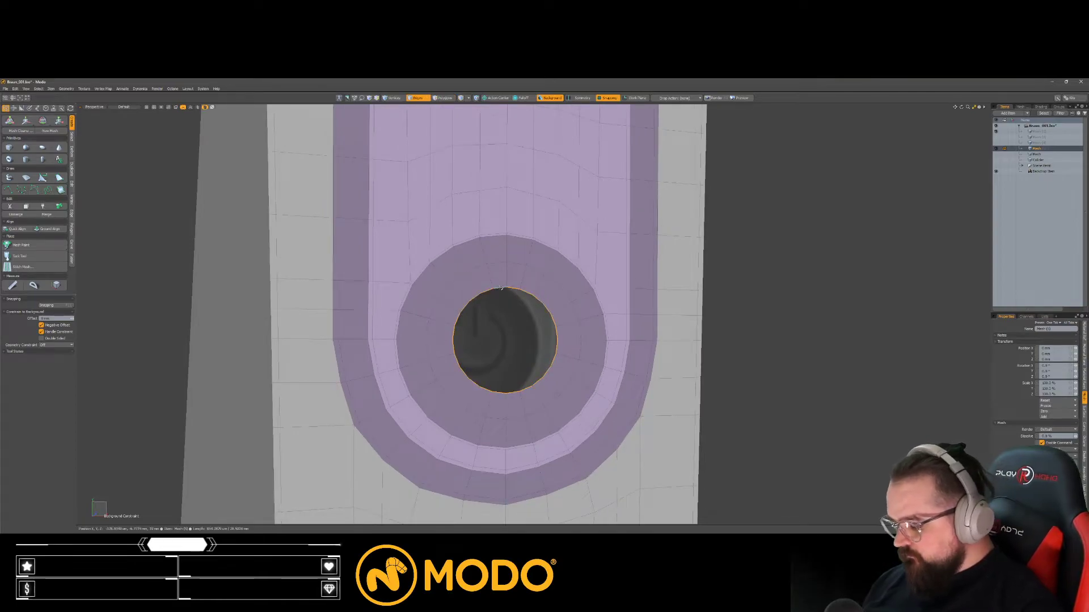
left_click_drag(500, 288, 488, 286, "alt")
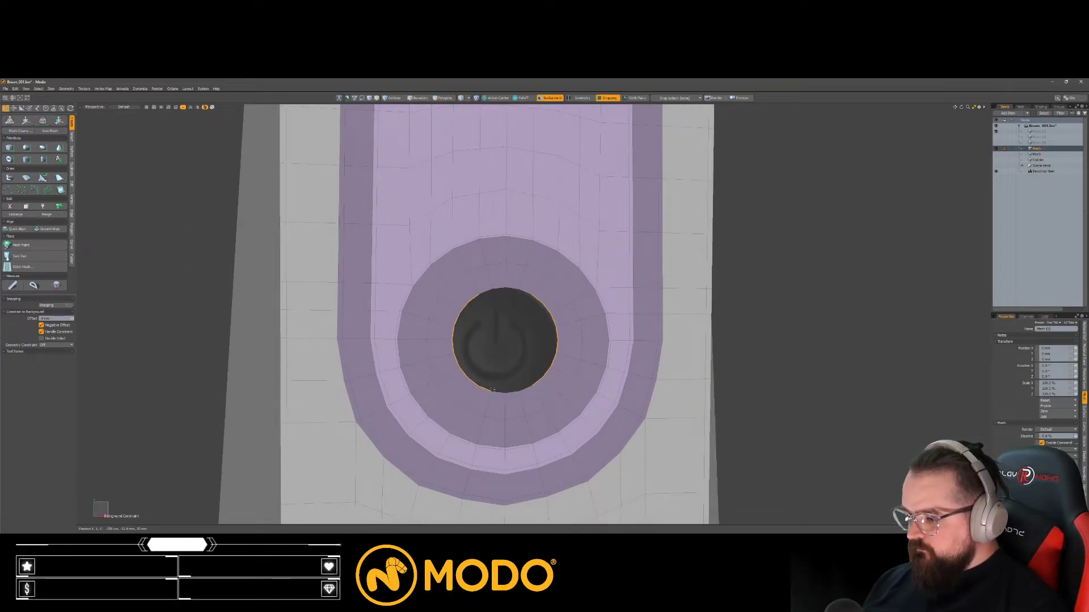
key("shift+b")
left_click(434, 368)
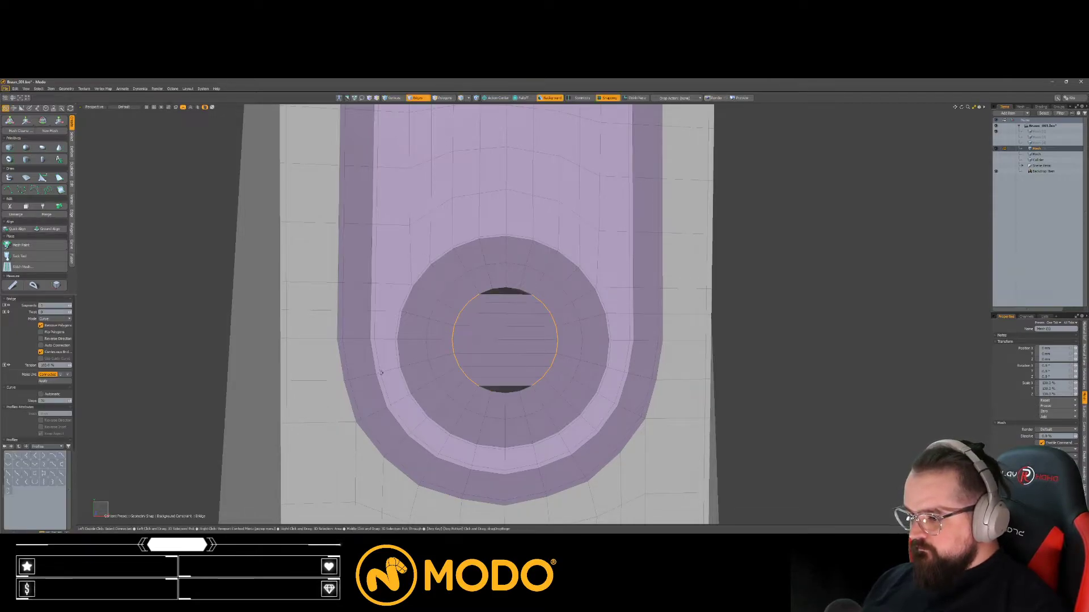
left_click(59, 346)
key("q")
mouse_move(558, 370)
left_mouse_down("alt")
mouse_move(547, 366)
mouse_move(584, 388)
mouse_move(530, 350)
mouse_move(511, 350)
mouse_move(566, 353)
left_mouse_up("alt")
key("Escape")
Step: Add a supporting edge loop in the body surface close along the recess's outer boundary
scroll(546, 365, "down", 3)
left_click(549, 358)
key("alt+c")
left_click(607, 367)
key("space")
Step: Assign the Default material to the thin polygon strip around the recess and clear the selection
key("3")
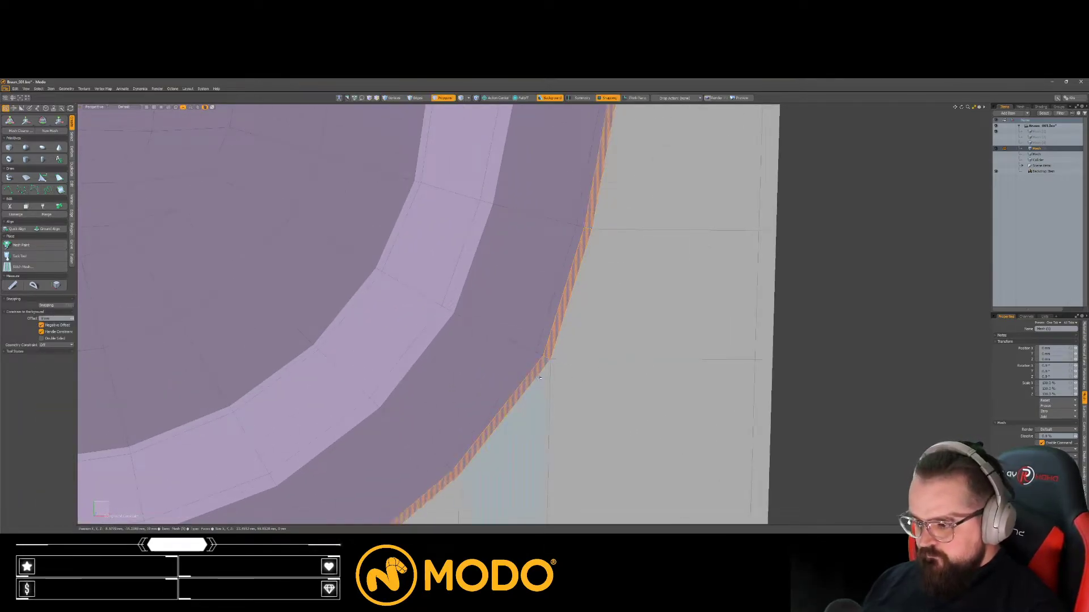
scroll(540, 377, "down", 5)
key("m")
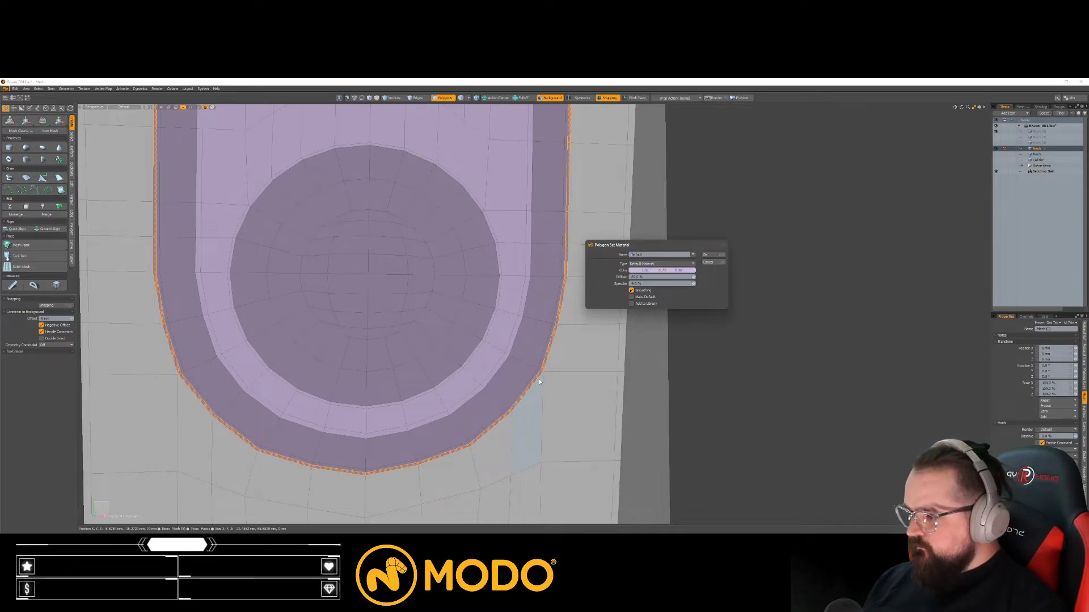
key("Return")
left_click(705, 328)
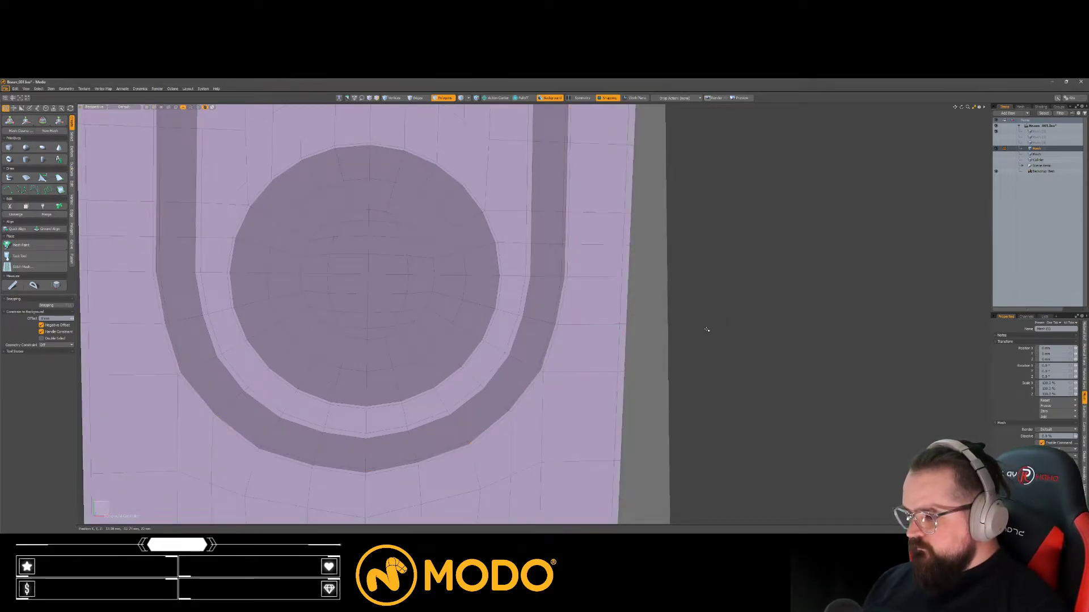
Step: Change the diffuse colour of the Default material on the panel body to a pale yellow-green
scroll(704, 328, "down", 5)
left_click(1041, 107)
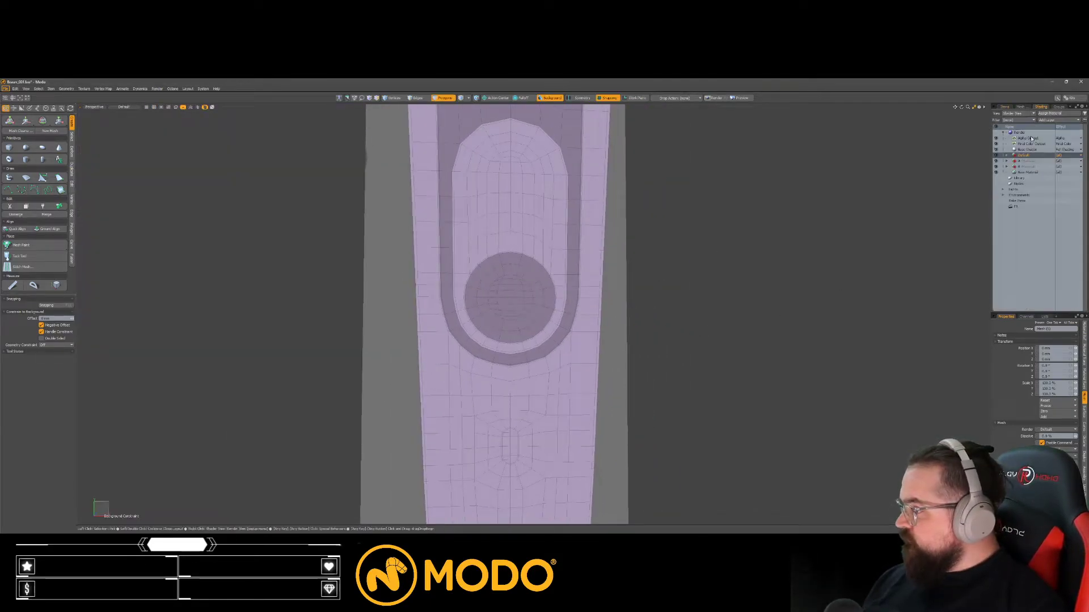
left_click(1006, 155)
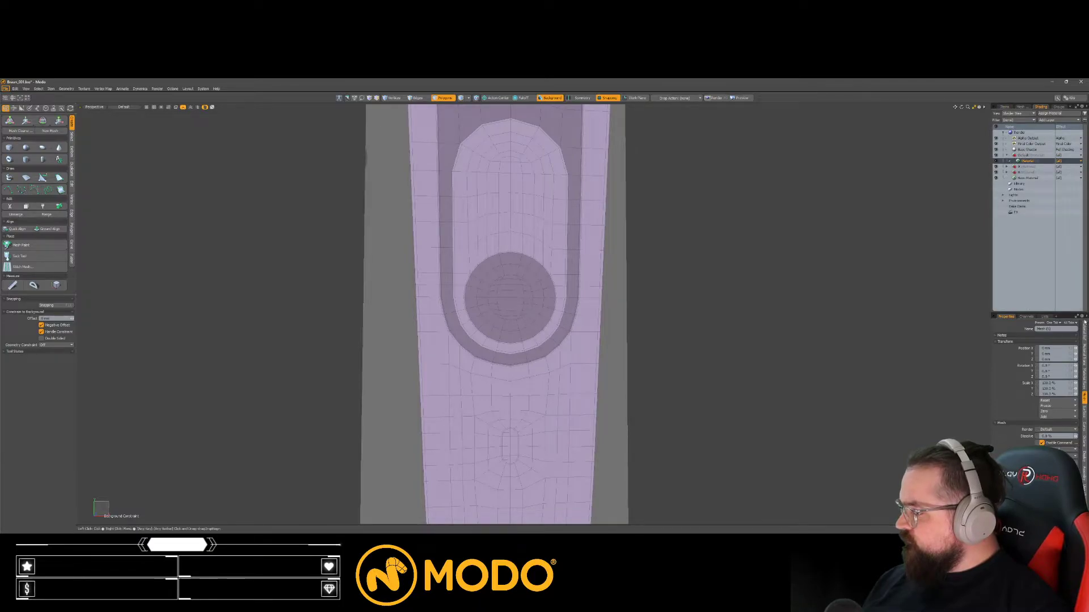
left_click(1027, 161)
left_click(1057, 349)
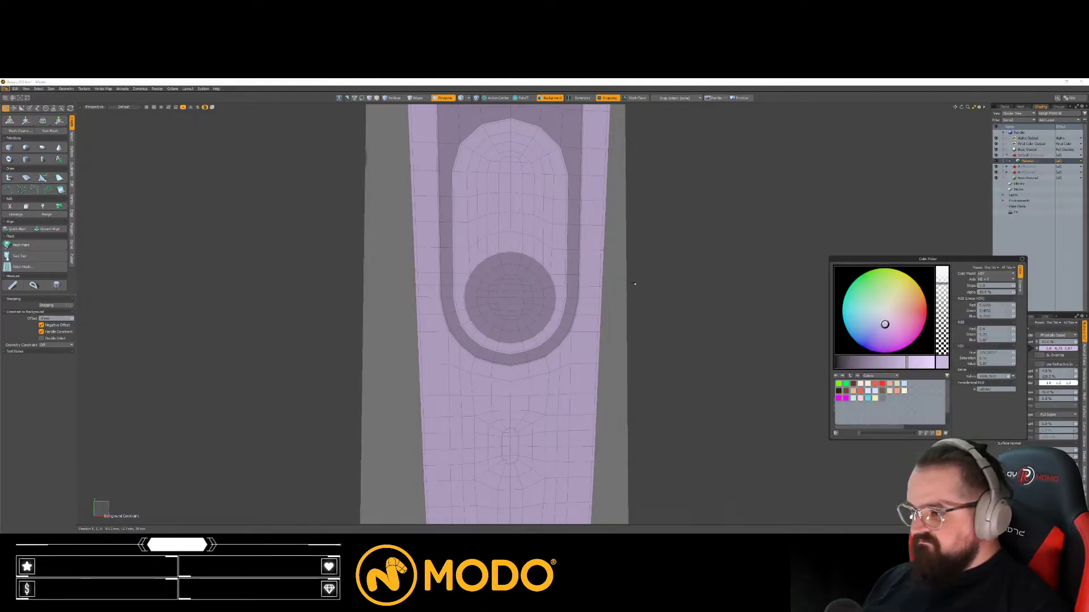
left_click_drag(878, 290, 887, 296)
Step: Try to remove the short radial edges near both corners of the panel's rounded lower end
scroll(650, 317, "down", 5)
left_click_drag(632, 321, 596, 301, "alt")
scroll(578, 331, "up", 3)
mouse_move(591, 480)
left_mouse_down("ctrl+alt")
mouse_move(602, 482)
mouse_move(598, 464)
left_mouse_up("ctrl+alt")
key("2")
left_click_drag(601, 469, 591, 411, "alt+shift")
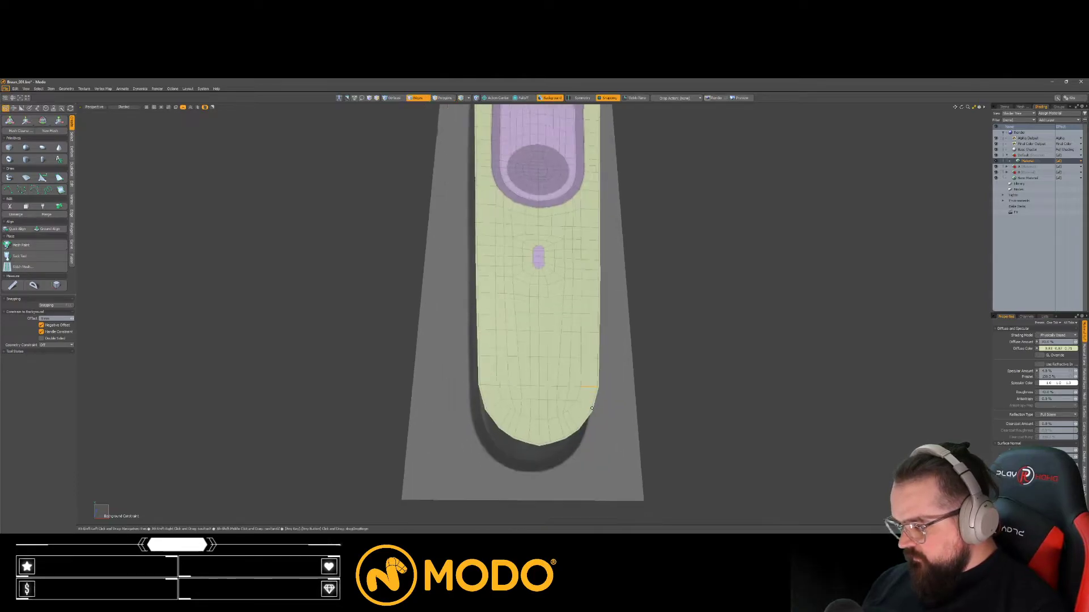
scroll(574, 423, "up", 4)
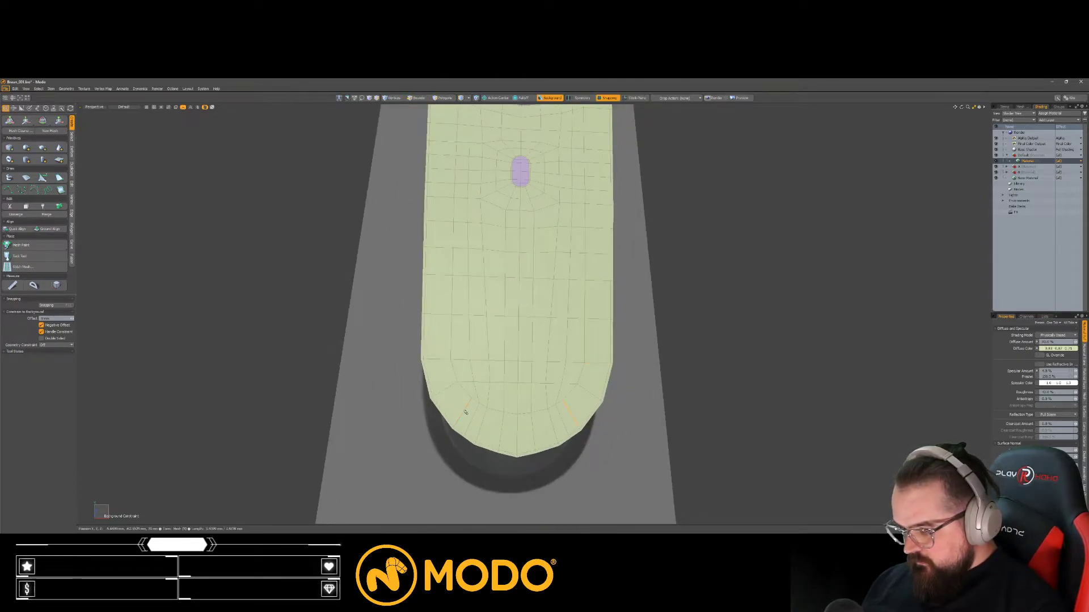
key("shift+s")
key("2")
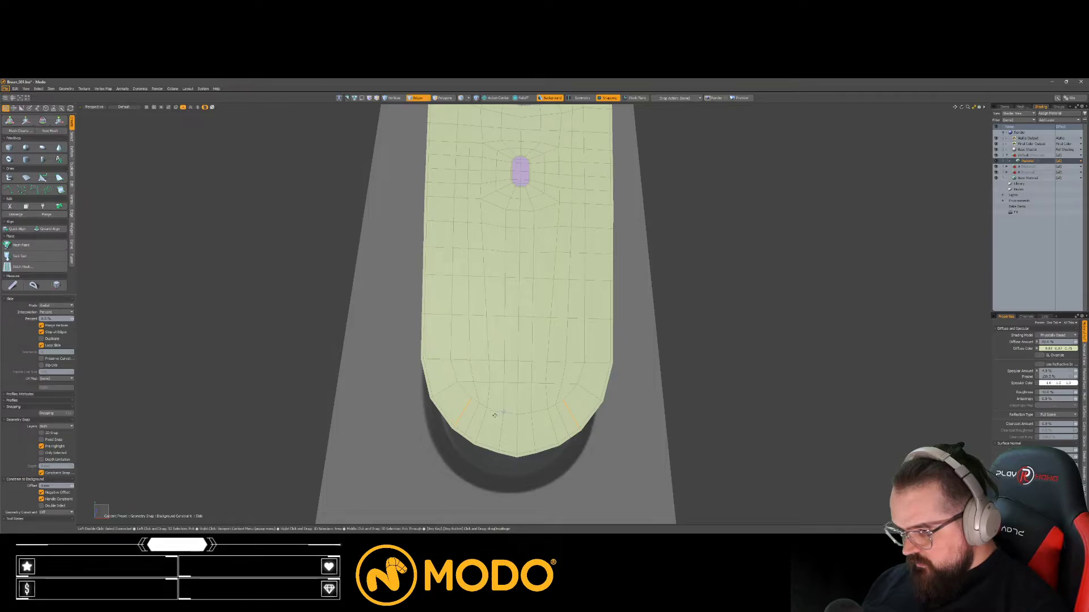
key("BackSpace")
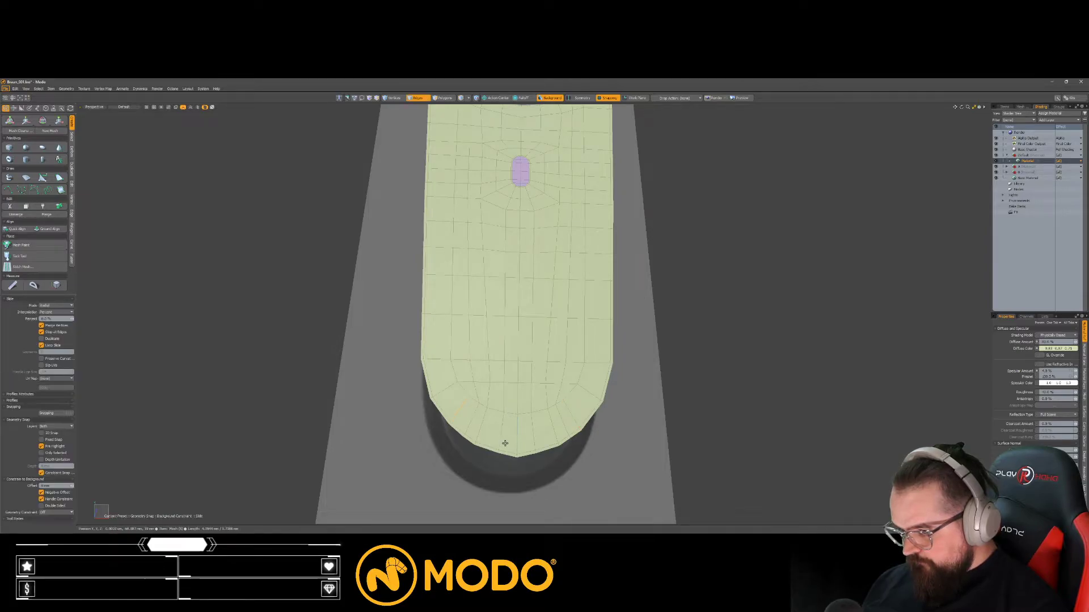
key("ctrl+z")
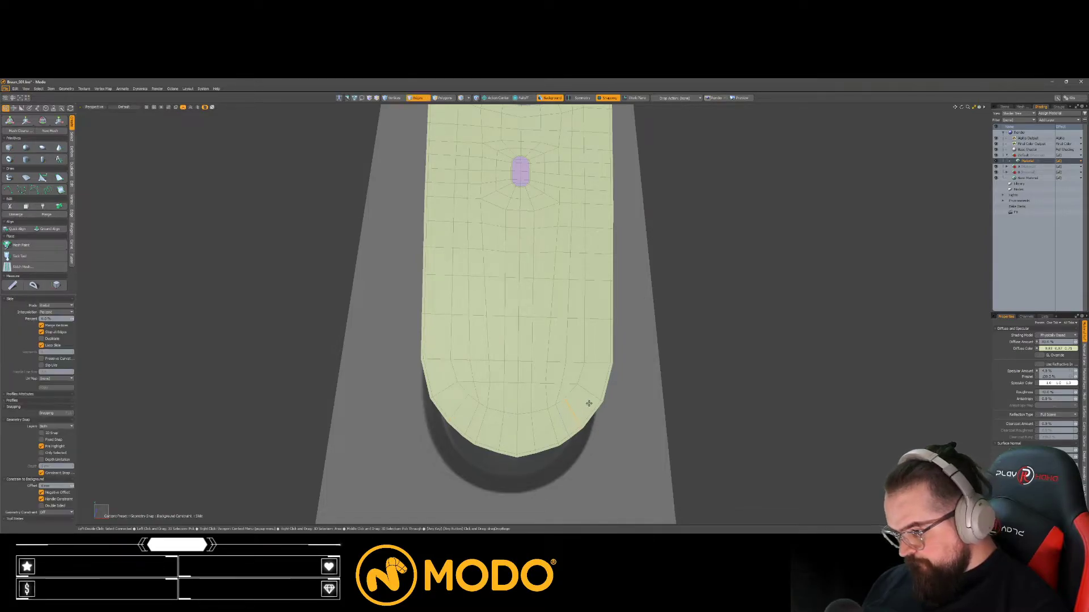
key("Escape")
Step: Inspect the subdivided full panel and its upper end, with the vertex map lists open
key("Tab")
scroll(627, 414, "down", 3)
left_click_drag(605, 381, 512, 240, "ctrl+alt")
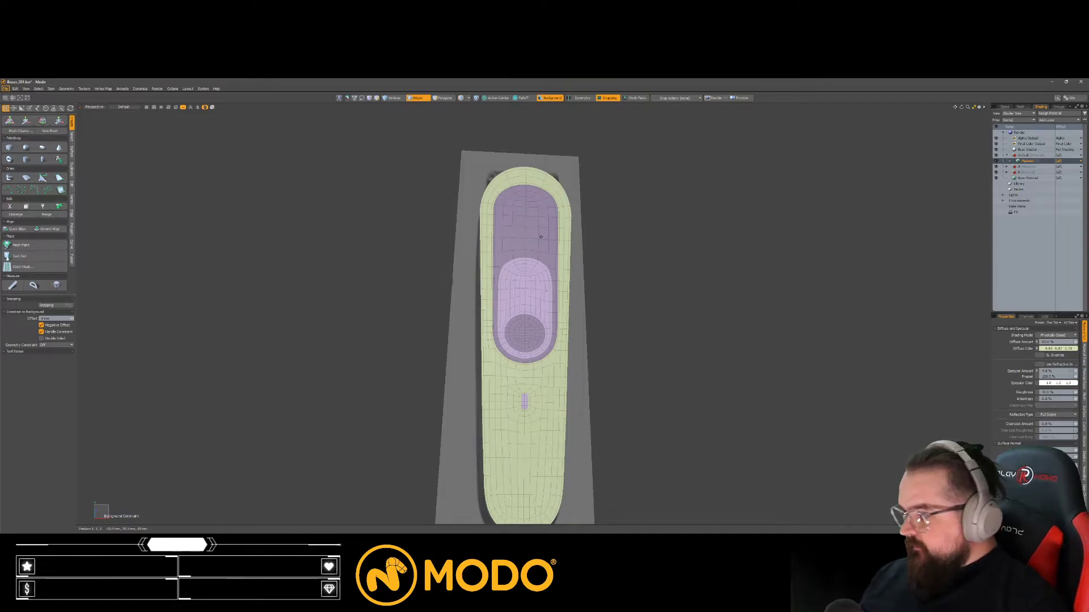
left_click(1043, 316)
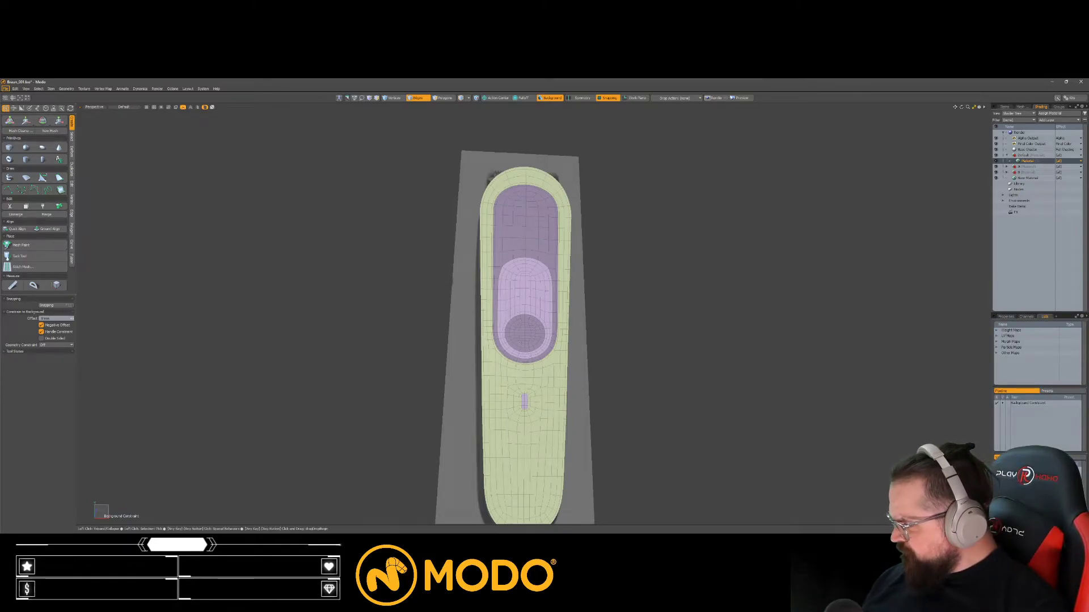
scroll(684, 317, "up", 10)
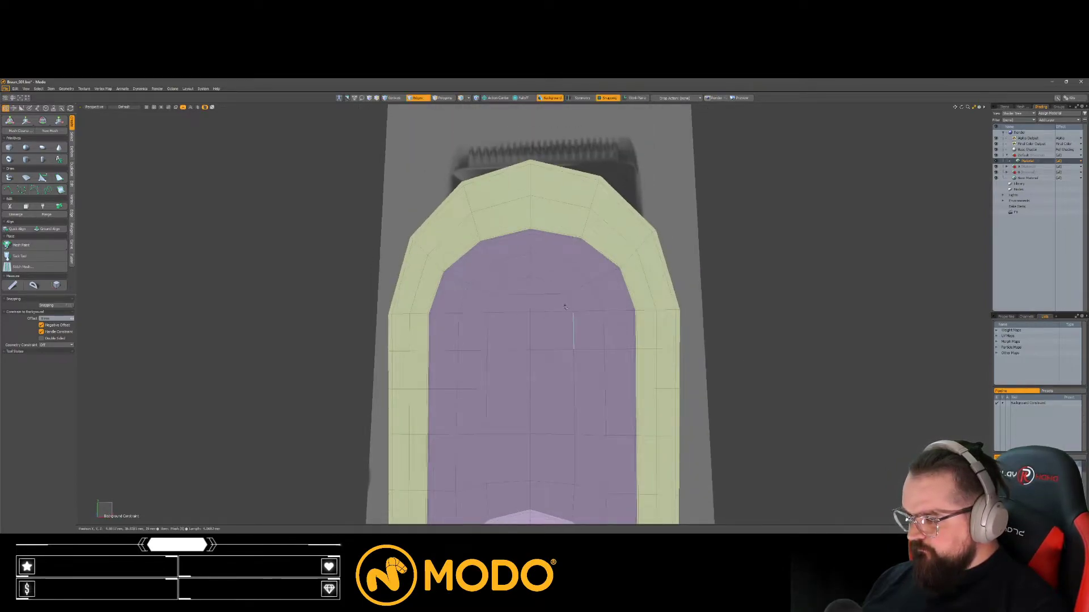
scroll(575, 313, "down", 8)
left_click_drag(539, 336, 651, 343, "alt")
Step: Select all polygons of the panel, activate the mesh item for wrapping and show the trimmer body mesh behind it
key("3")
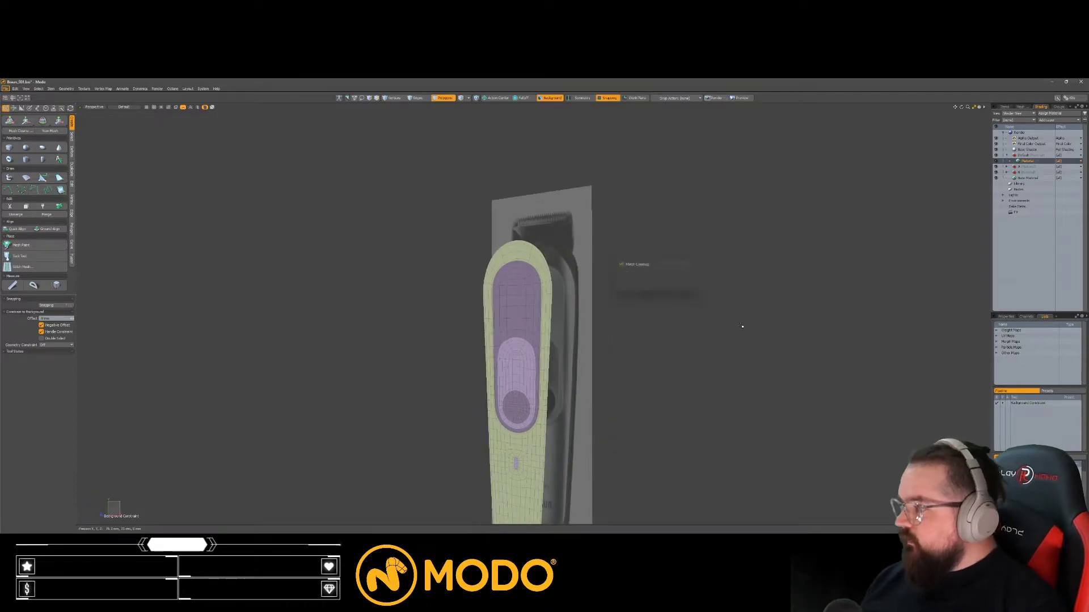
double_click(545, 322)
left_click_drag(638, 281, 640, 189, "alt+shift")
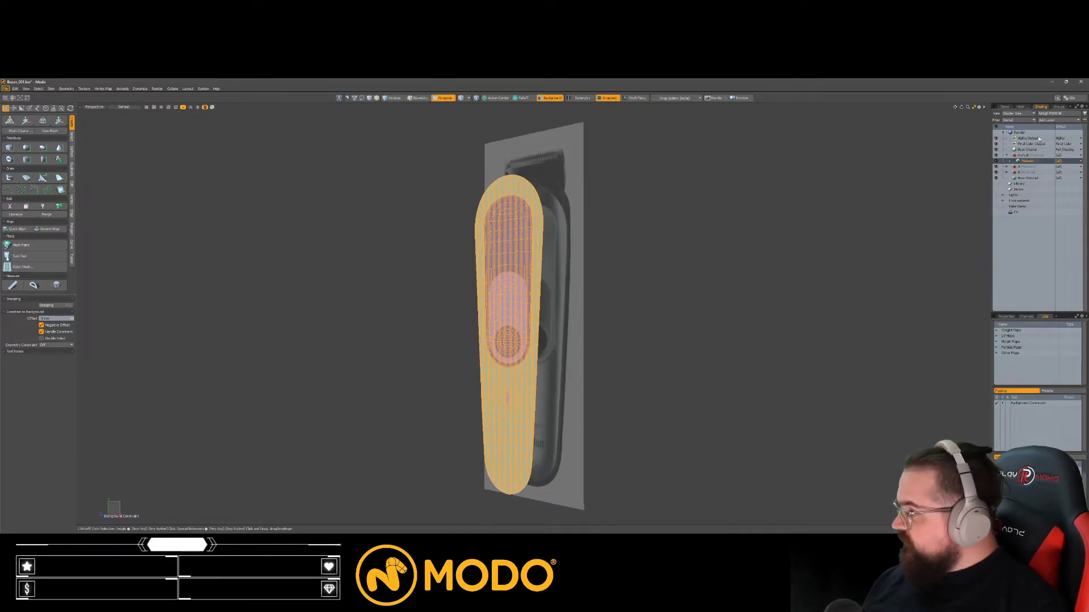
left_click(1004, 107)
left_click(1036, 143)
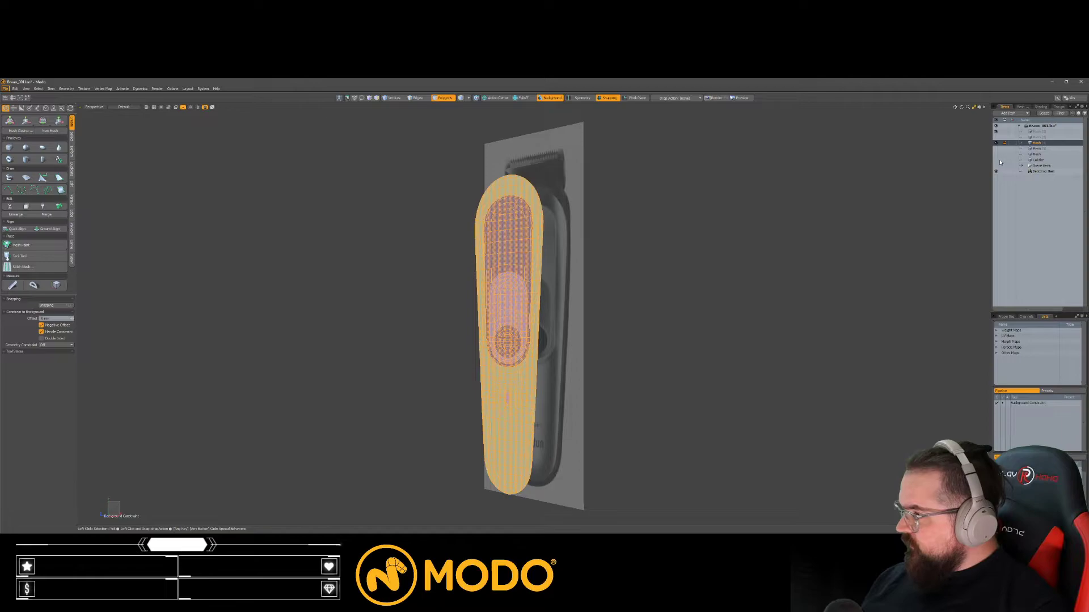
left_click(995, 160)
left_click_drag(615, 283, 508, 299, "alt")
Step: Try to move the flat panel onto the trimmer body with snapping turned off
key("w")
key("x")
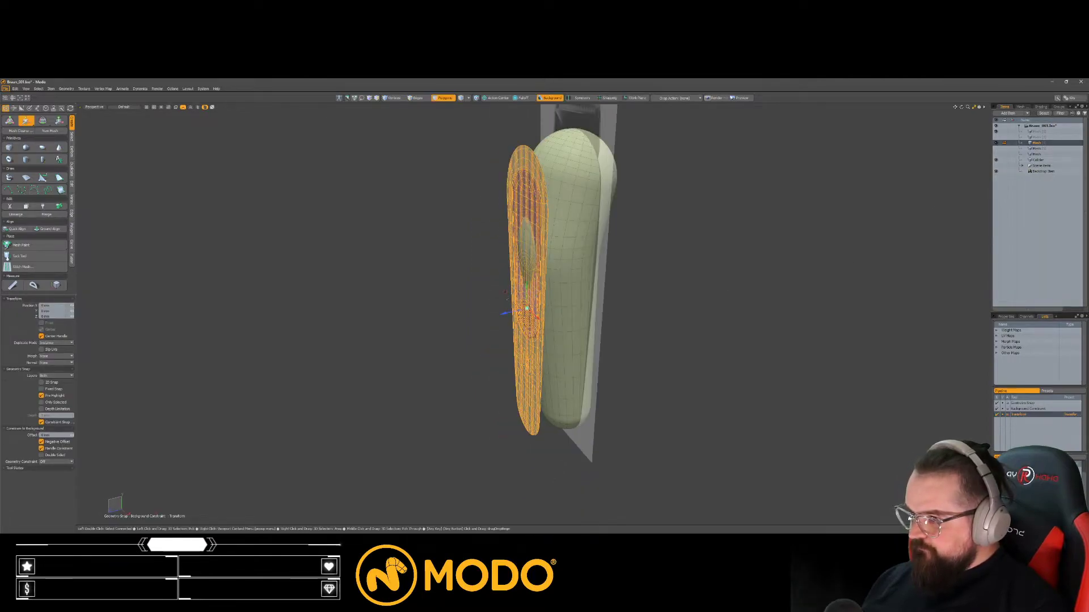
key("alt+x")
left_click_drag(509, 315, 618, 295)
key("alt+x")
key("ctrl+z")
key("ctrl+z")
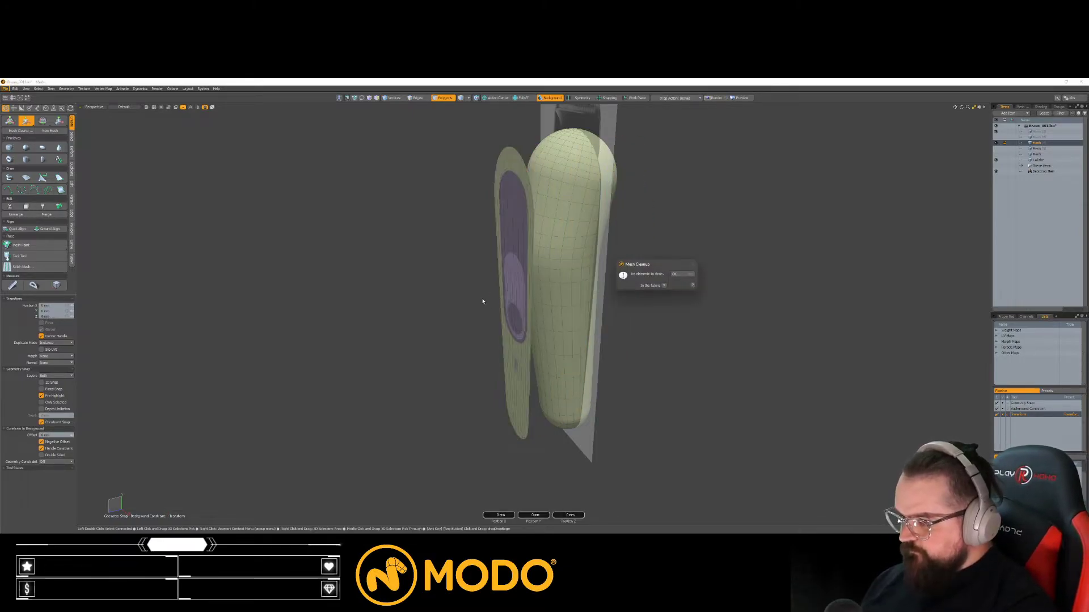
left_click(681, 275)
key("space")
Step: Move the whole flat panel along Z into the trimmer body so the background constraint wraps it onto the surface
double_click(520, 265)
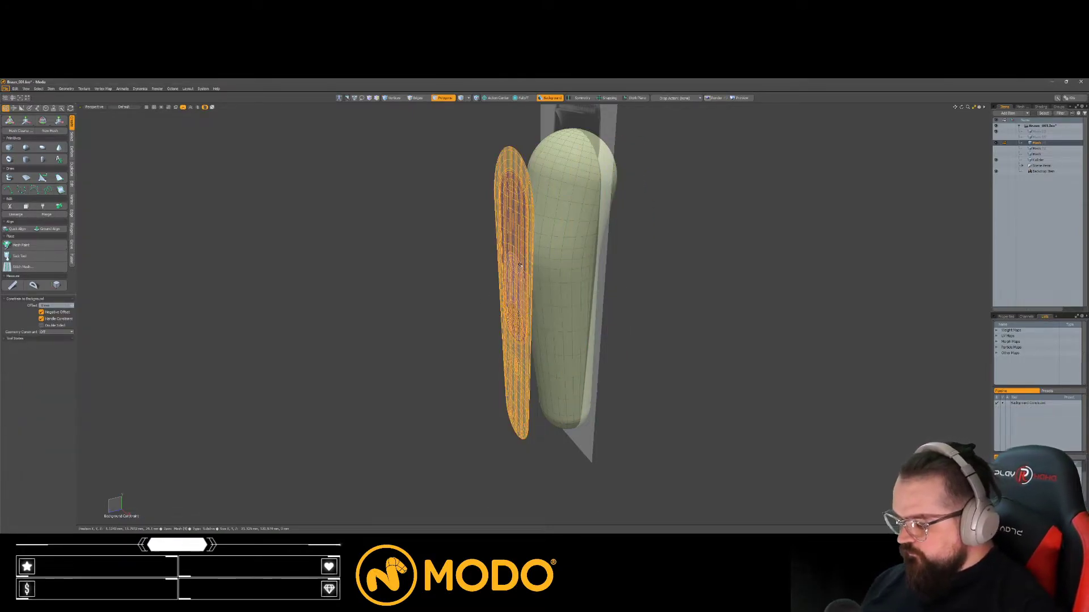
key("w")
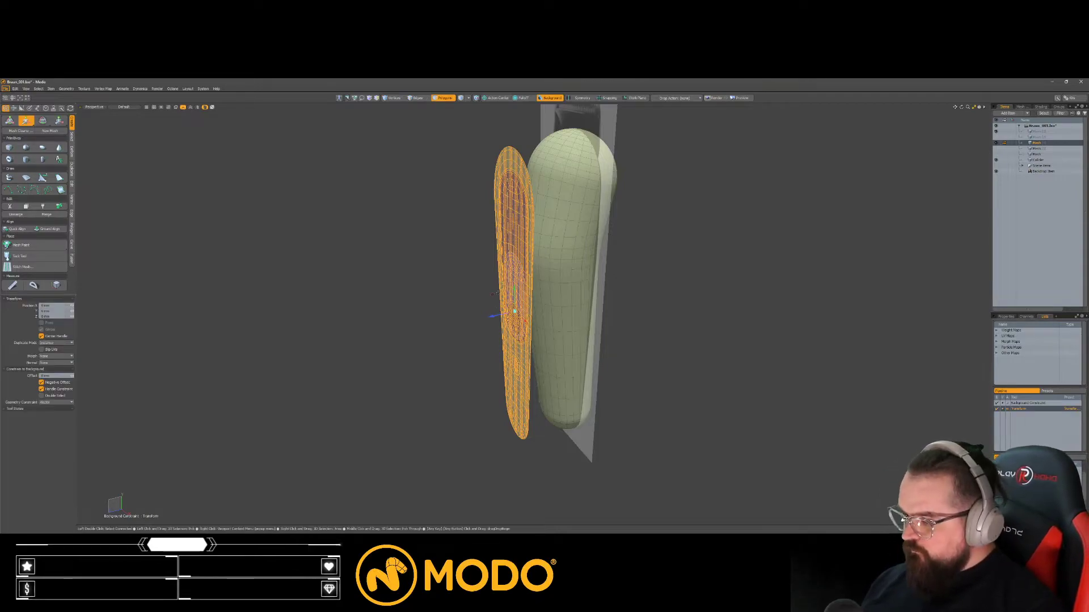
left_click_drag(497, 319, 526, 308)
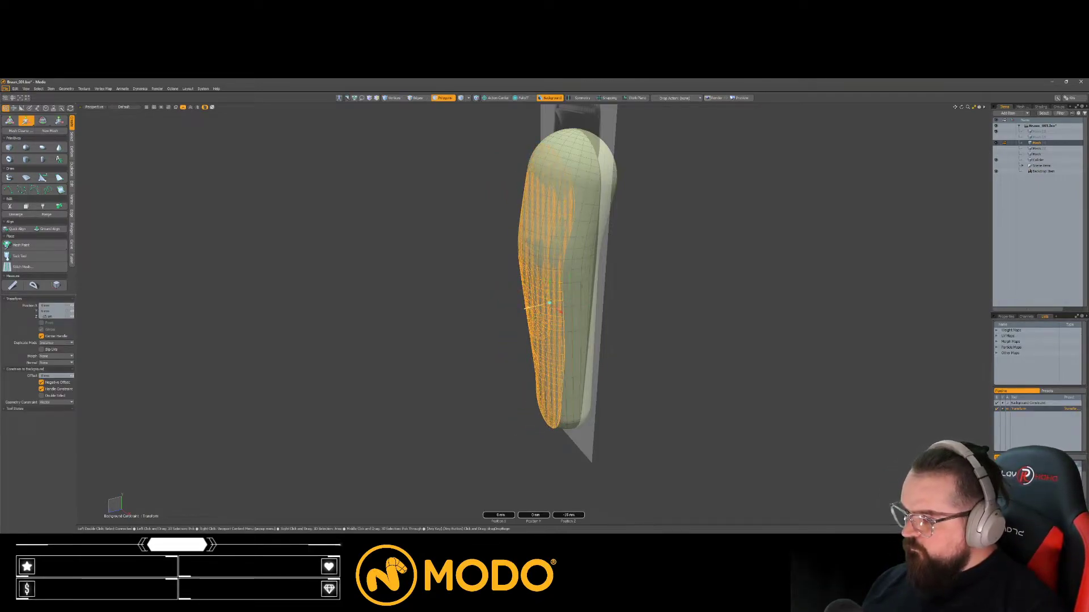
key("q")
left_click(719, 275)
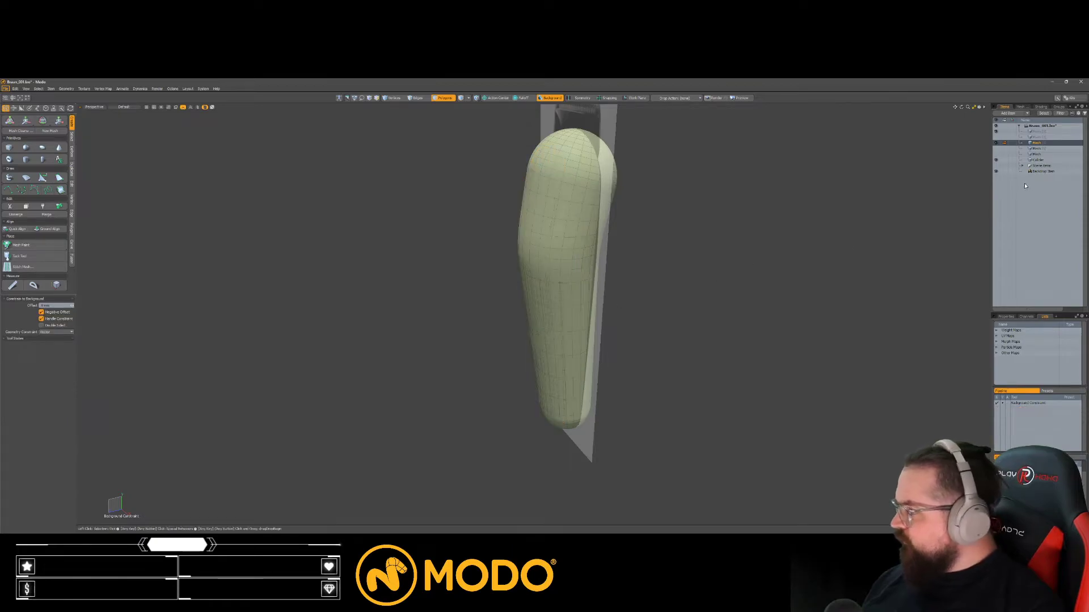
Step: Hide the trimmer body mesh and inspect the wrapped front panel from the front
left_click(996, 161)
left_click_drag(731, 268, 527, 363, "alt")
left_click_drag(528, 363, 603, 378, "ctrl+alt")
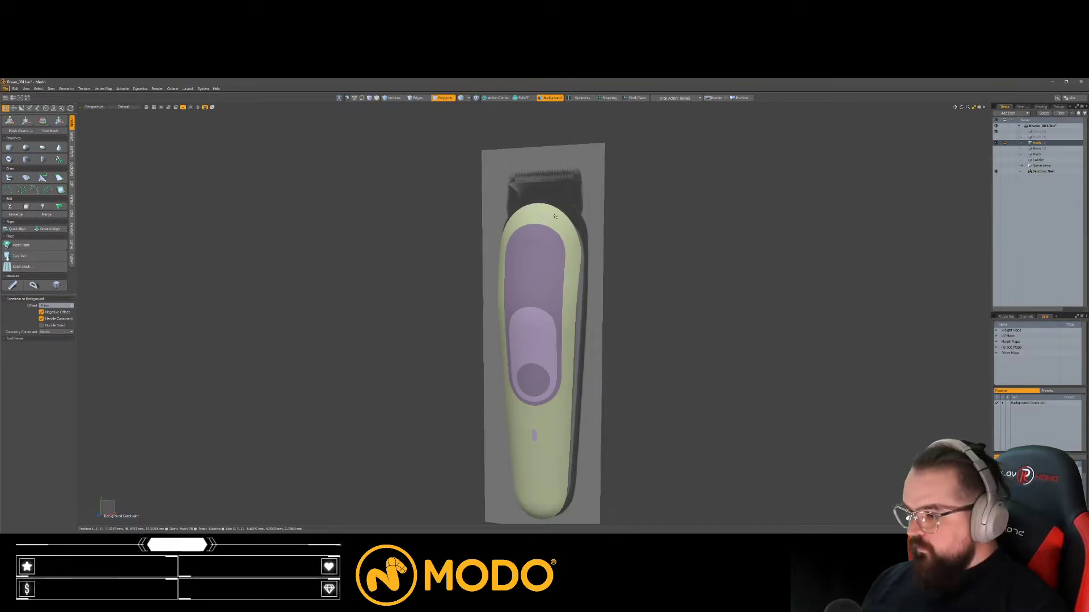
scroll(567, 219, "up", 2)
scroll(569, 226, "up", 3)
Step: Try to slide the edge loop running beside the wrapped panel's outer border, with subdivision turned off
key("Tab")
key("2")
key("ctrl+z")
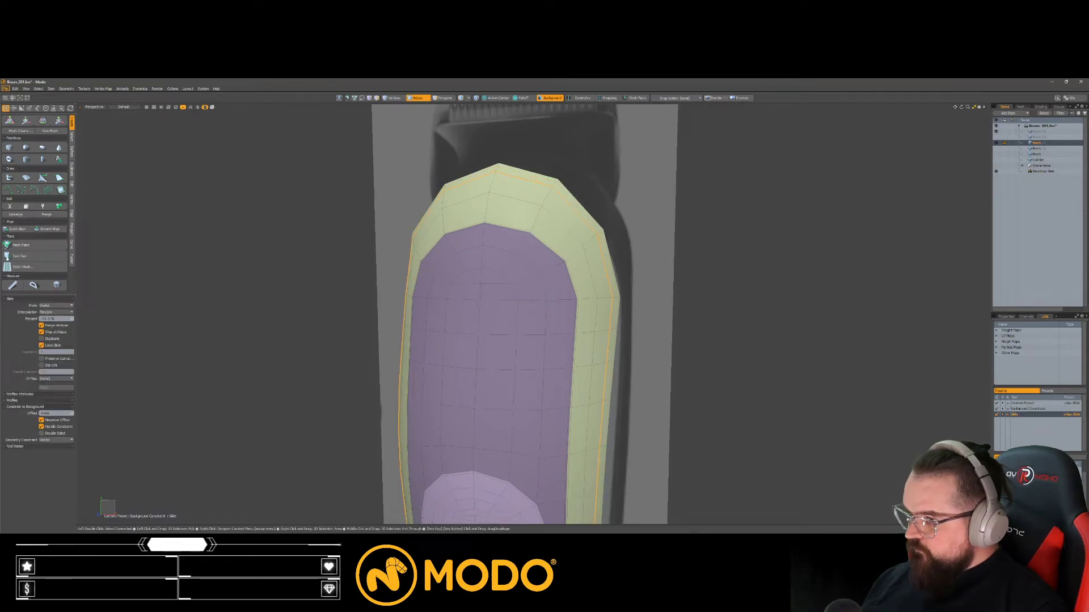
key("space")
scroll(624, 233, "up", 5)
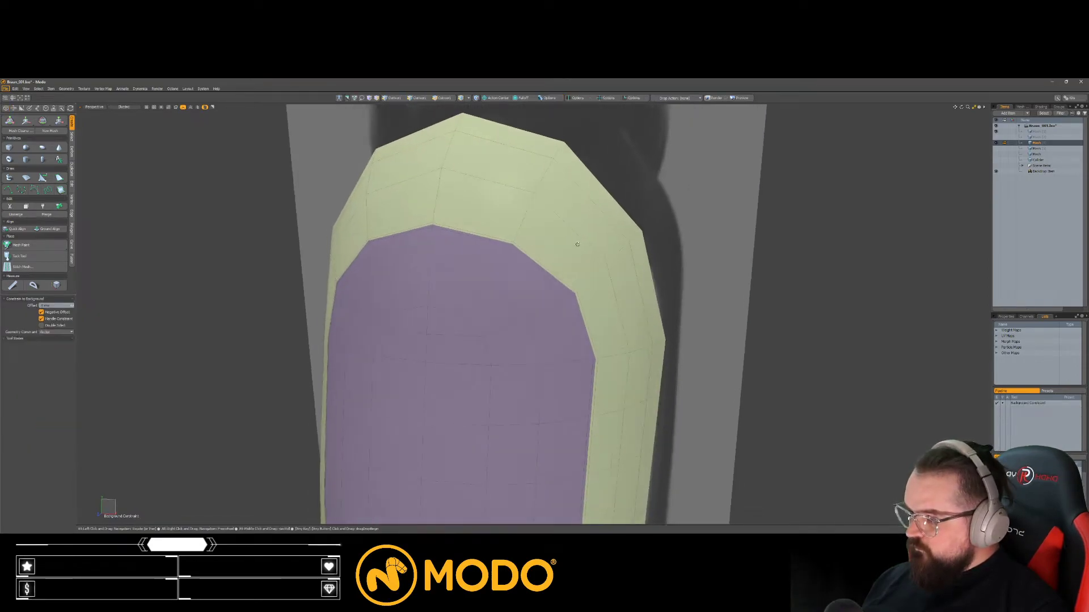
scroll(604, 241, "up", 1)
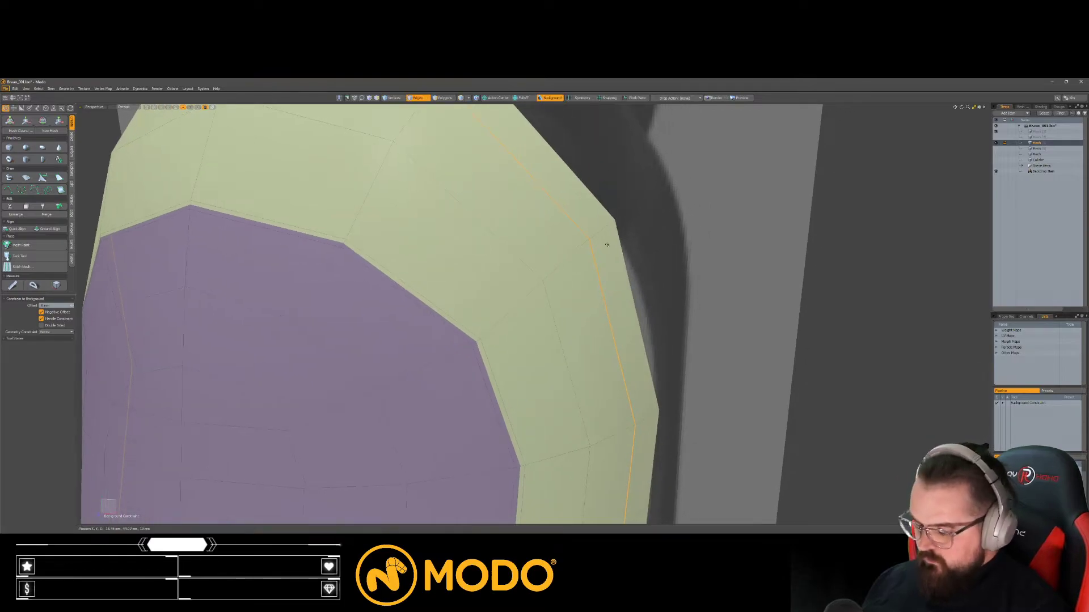
Step: Bevel the selected edge loop running along the rim of the green shell
key("b")
scroll(608, 243, "up", 3)
scroll(590, 238, "up", 2)
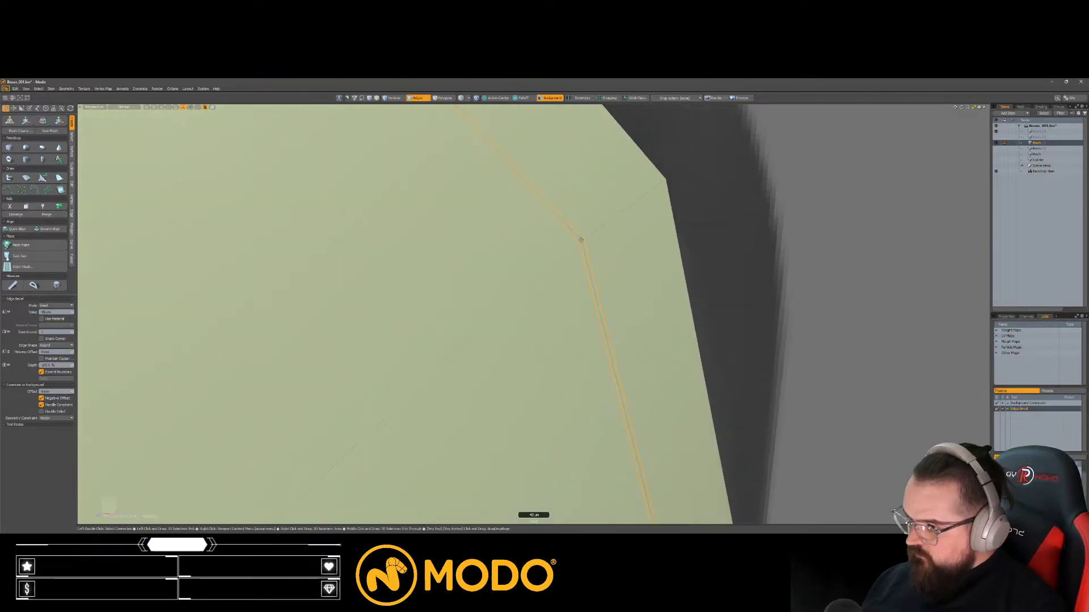
key("space")
Step: Select the outer strip of polygons along the green shell's rim and assign it the purple material
double_click(583, 245)
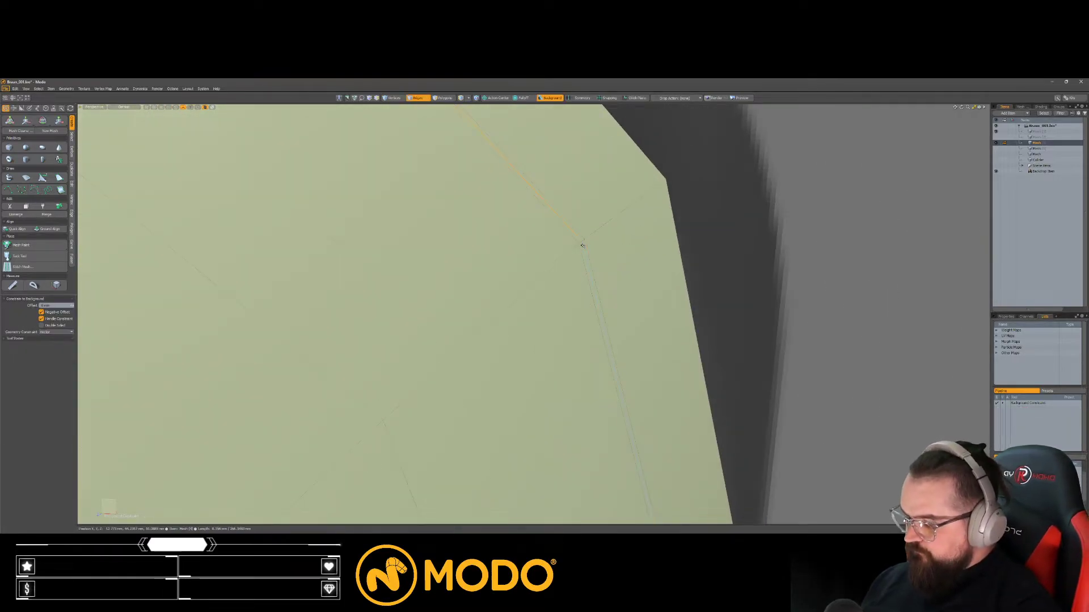
key("3")
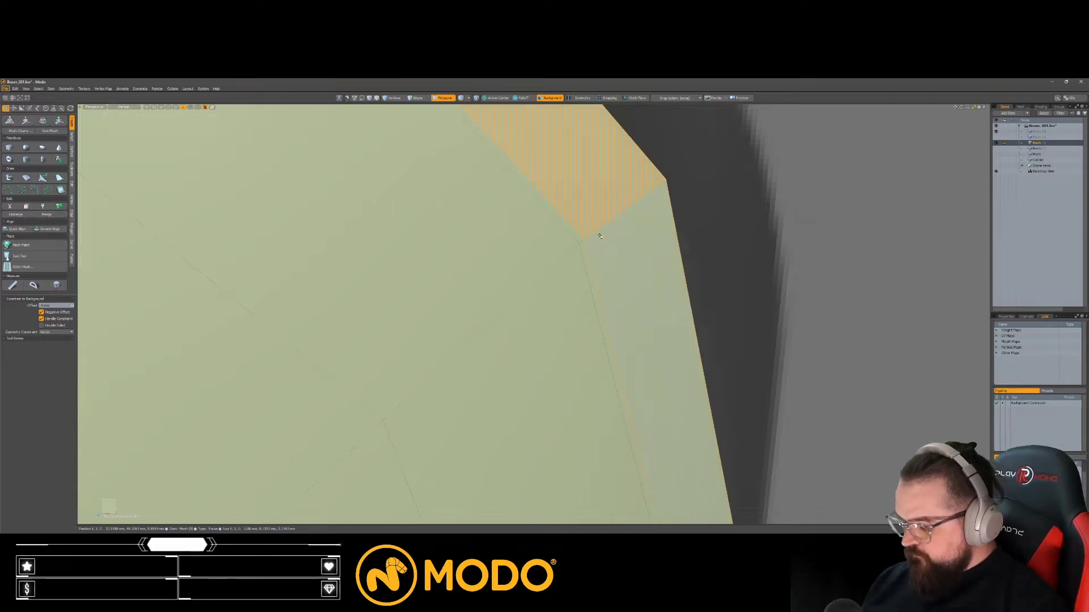
key("m")
key("Return")
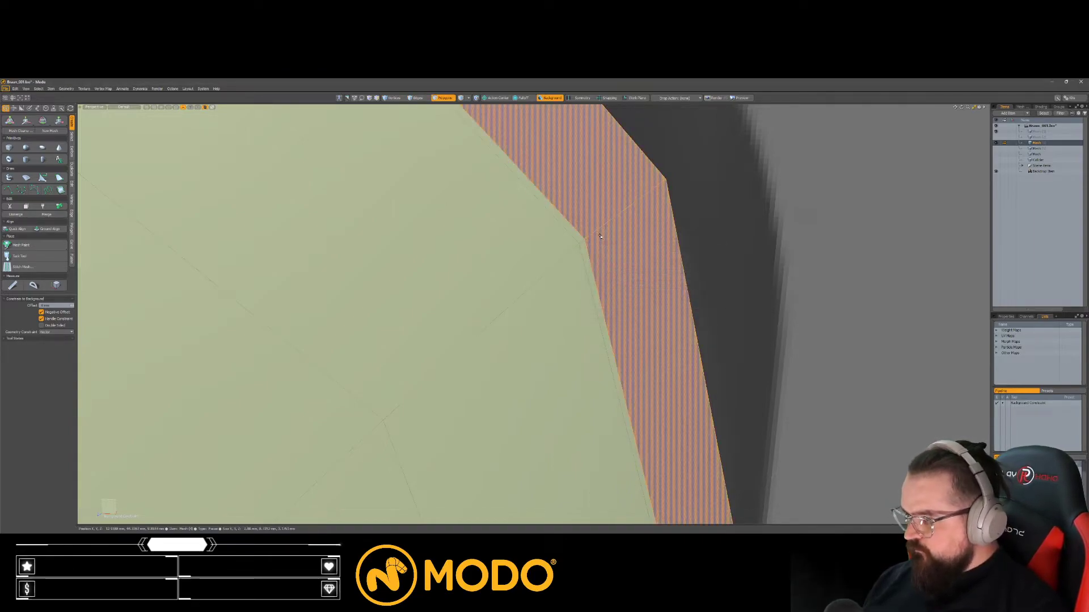
key("Escape")
key("a")
Step: Select the circular edge loop that borders the round button on the lilac panel
left_click_drag(649, 280, 669, 283, "alt")
left_click_drag(586, 294, 526, 300, "alt")
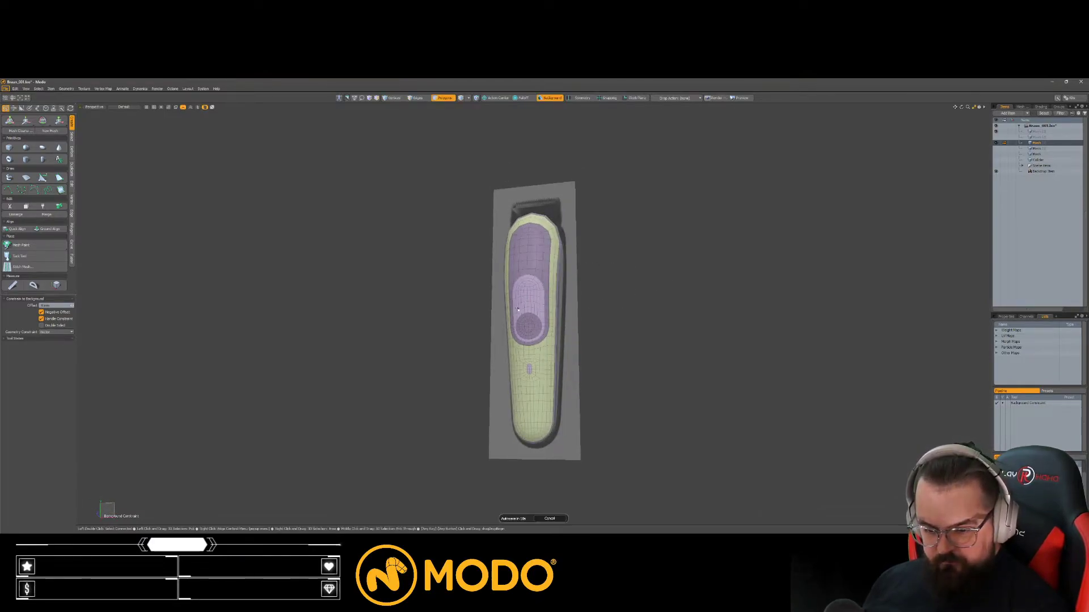
scroll(546, 332, "up", 5)
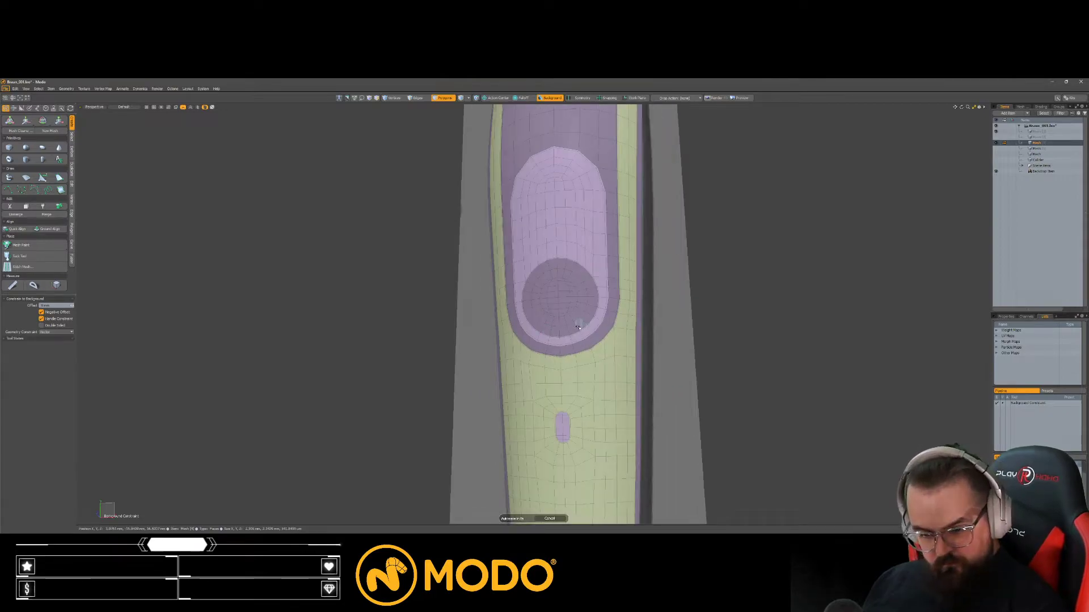
scroll(550, 234, "up", 2)
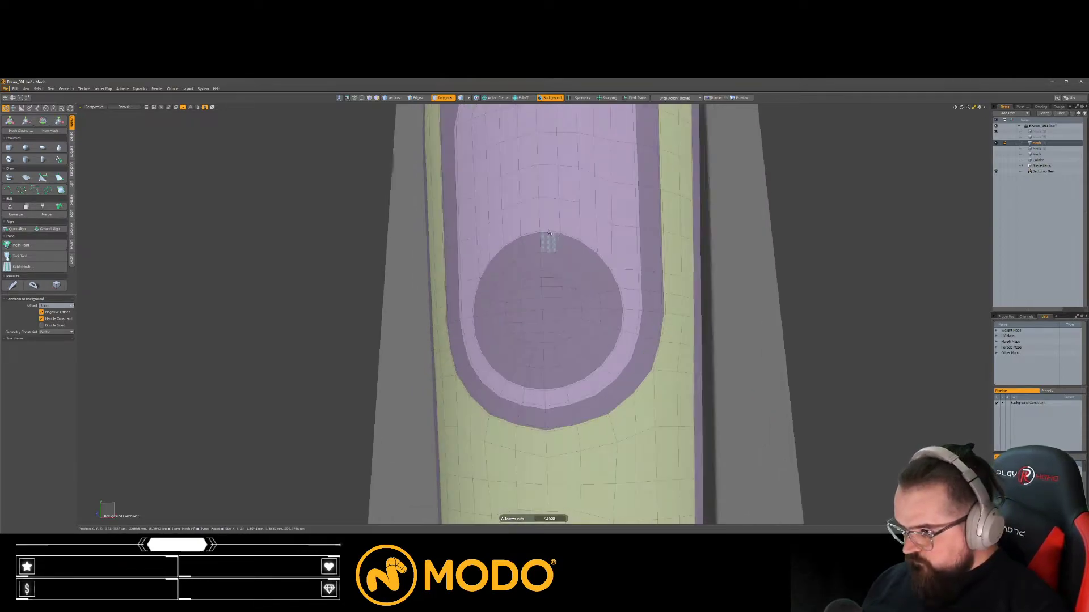
double_click(549, 233)
left_click_drag(549, 234, 517, 276, "alt")
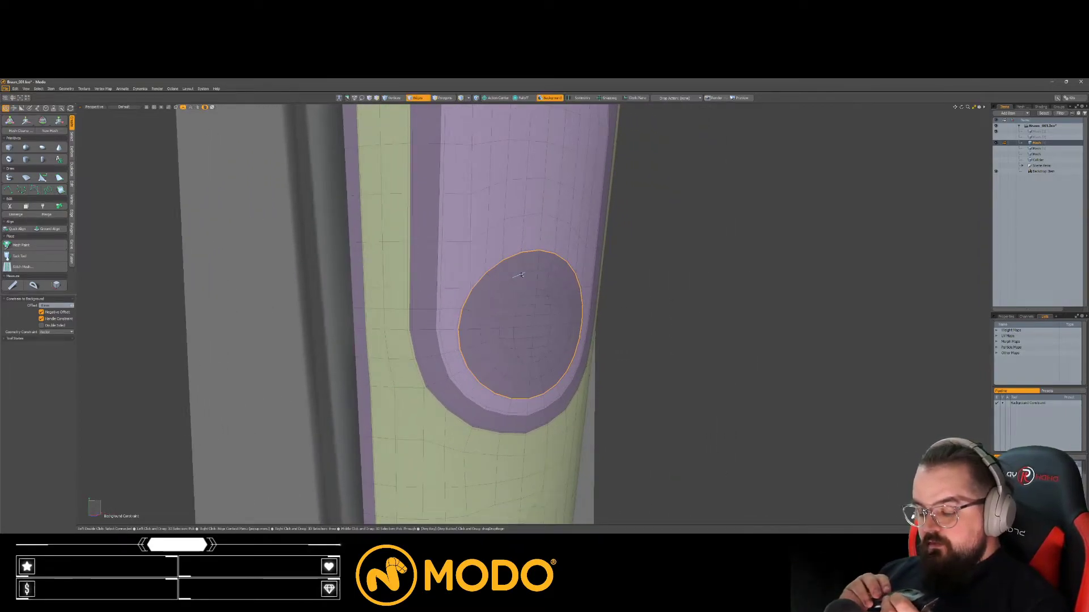
scroll(548, 250, "up", 3)
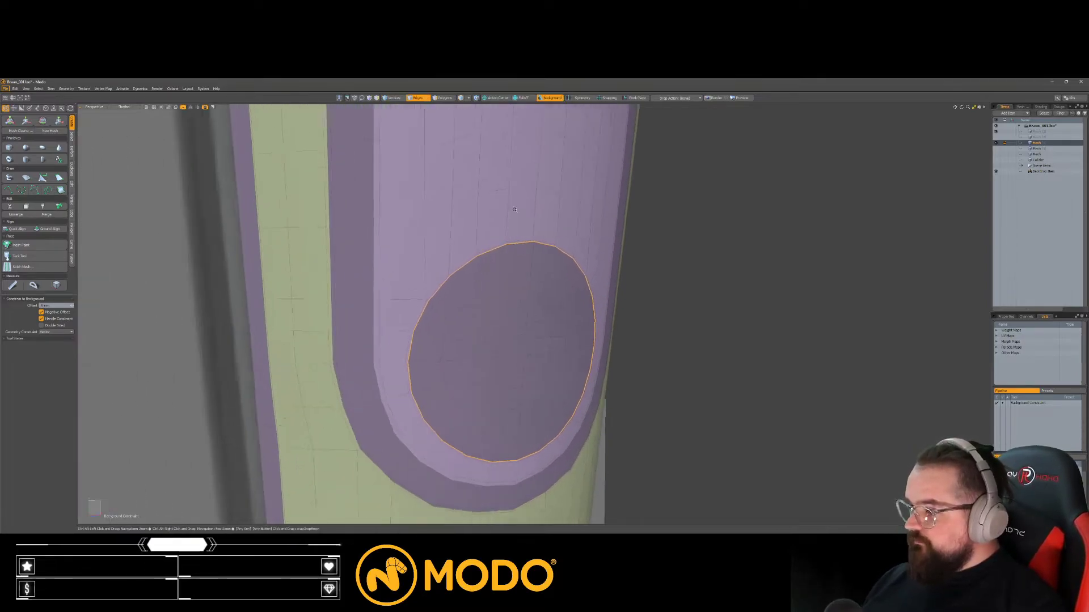
key("alt+l")
key("space")
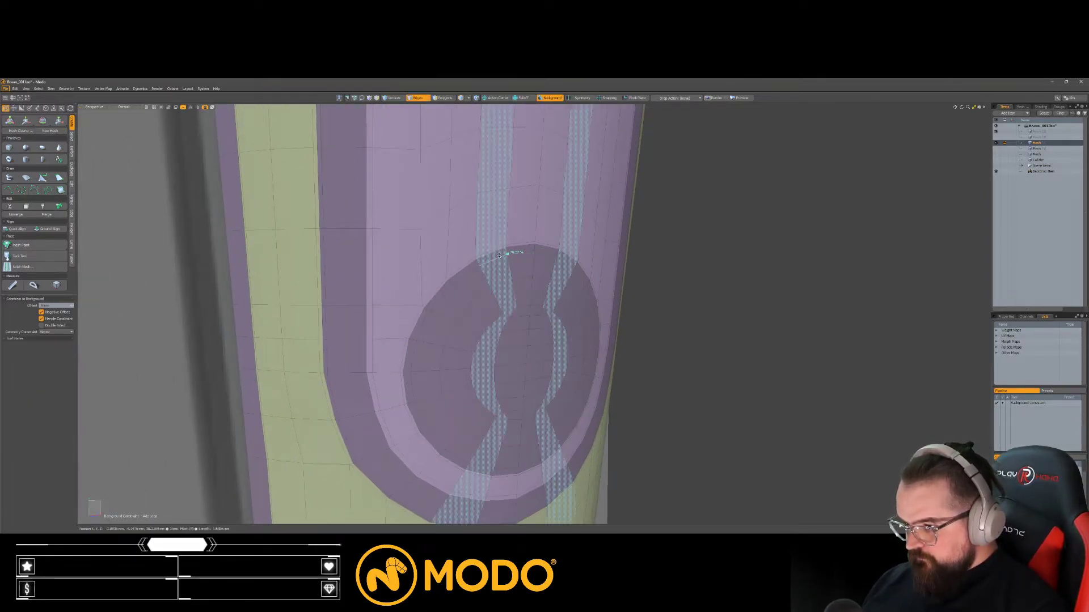
Step: Try to move the round button's circular edge loop inward
double_click(500, 255)
left_click_drag(500, 258, 504, 201, "alt")
key("w")
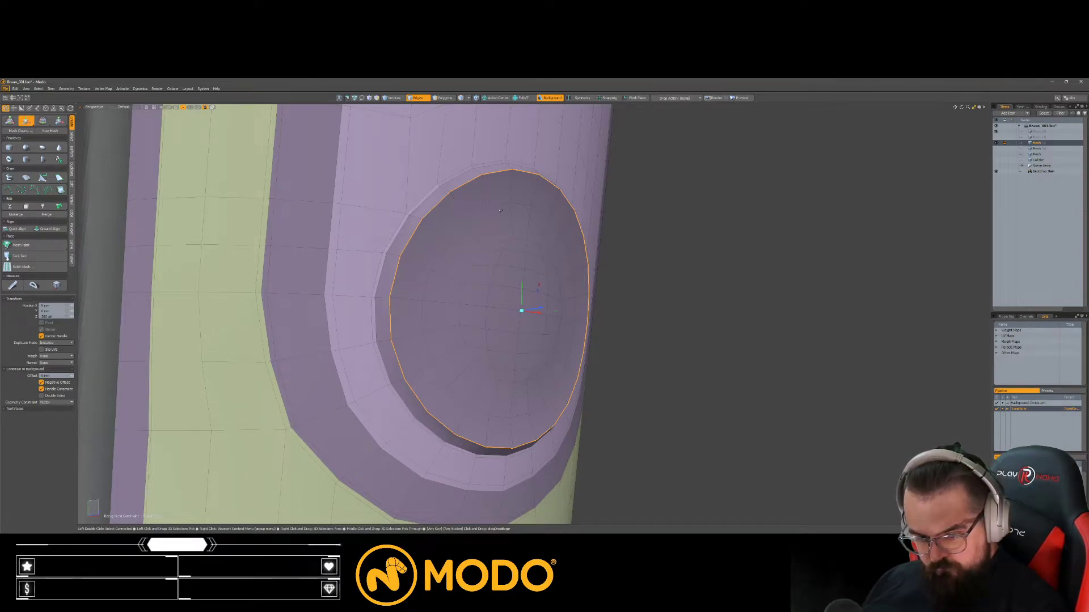
left_click_drag(521, 298, 491, 295, "alt")
key("space")
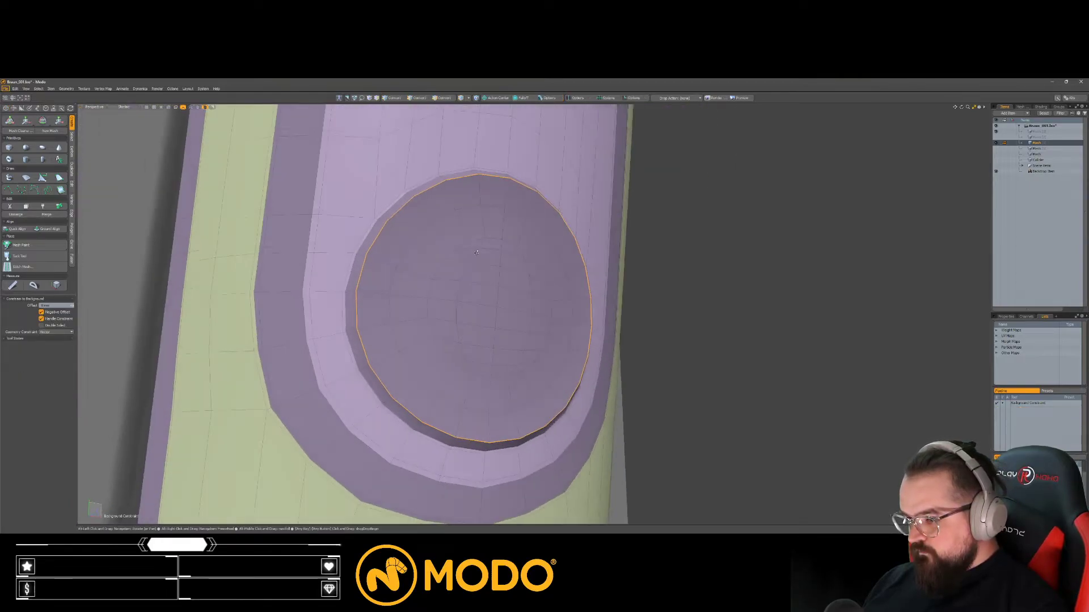
key("ctrl+z")
left_click_drag(492, 303, 486, 245, "alt")
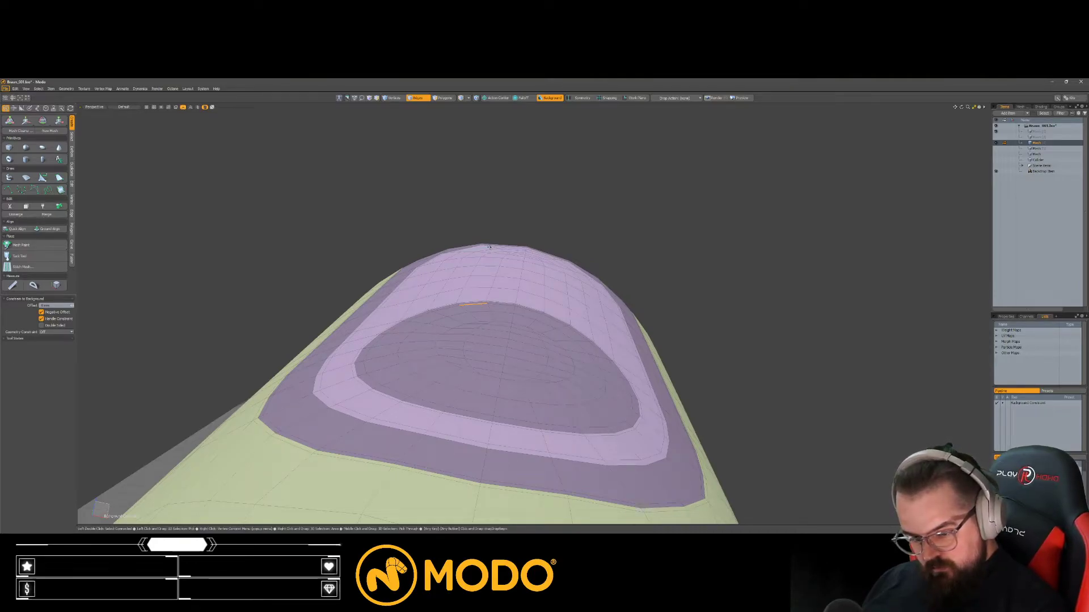
Step: Move the round button's circular edge loop inward to form a recess in the lilac panel
left_click_drag(520, 327, 470, 360, "alt")
left_click_drag(471, 360, 510, 361, "ctrl+alt")
left_click(464, 289)
double_click(425, 262)
left_click_drag(340, 326, 433, 335, "alt")
key("z")
key("w")
key("q")
key("w")
key("q")
Step: Select all floor faces of the round button recess and scale them with the action center set to Selection
key("3")
mouse_move(420, 278)
left_mouse_down()
mouse_move(400, 295)
mouse_move(426, 319)
mouse_move(455, 314)
mouse_move(427, 326)
left_mouse_up()
key("l")
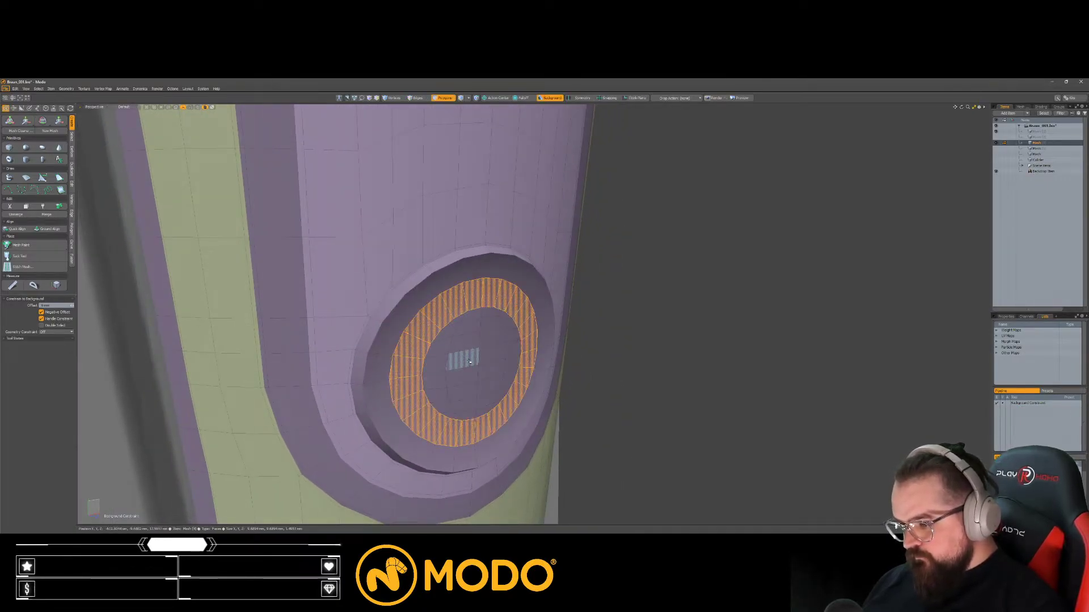
double_click(462, 358, "shift")
key("r")
left_click_drag(464, 361, 503, 373, "alt")
key("alt+a")
left_click(541, 405)
Step: Move the round recess's floor faces to adjust the depth of the recess
left_click_drag(603, 368, 470, 372, "alt")
key("w")
key("q")
left_click_drag(503, 404, 511, 366, "alt")
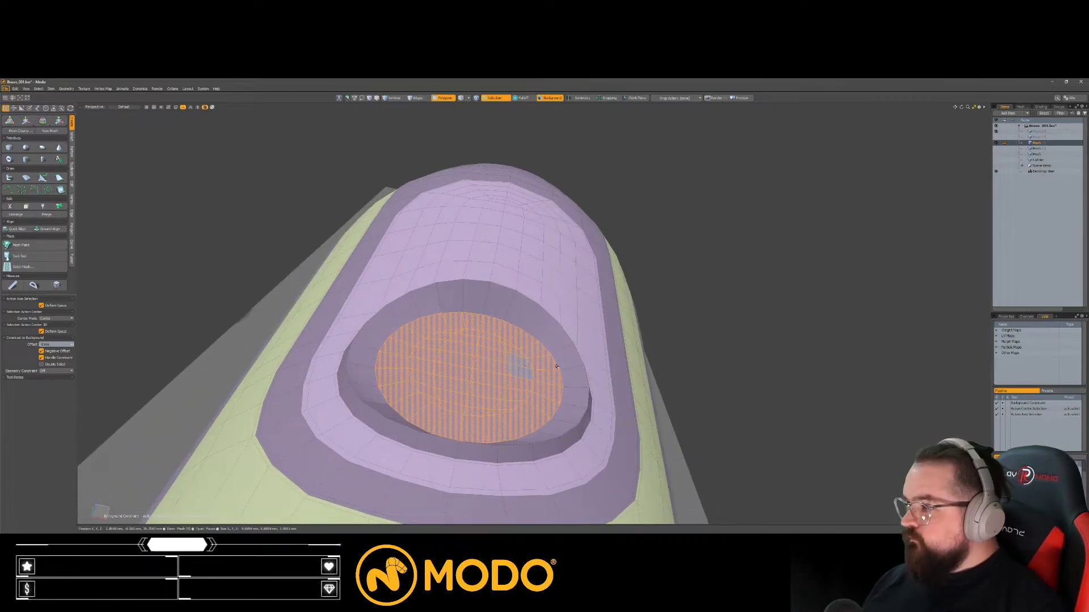
left_click(529, 338)
Step: Slide the circular edge loop around the floor of the button recess
key("space")
mouse_move(497, 253)
left_mouse_down("alt")
mouse_move(487, 290)
mouse_move(502, 293)
mouse_move(487, 273)
mouse_move(495, 244)
mouse_move(541, 245)
mouse_move(506, 245)
left_mouse_up("alt")
key("space")
double_click(503, 293)
key("alt+s")
key("space")
key("alt+s")
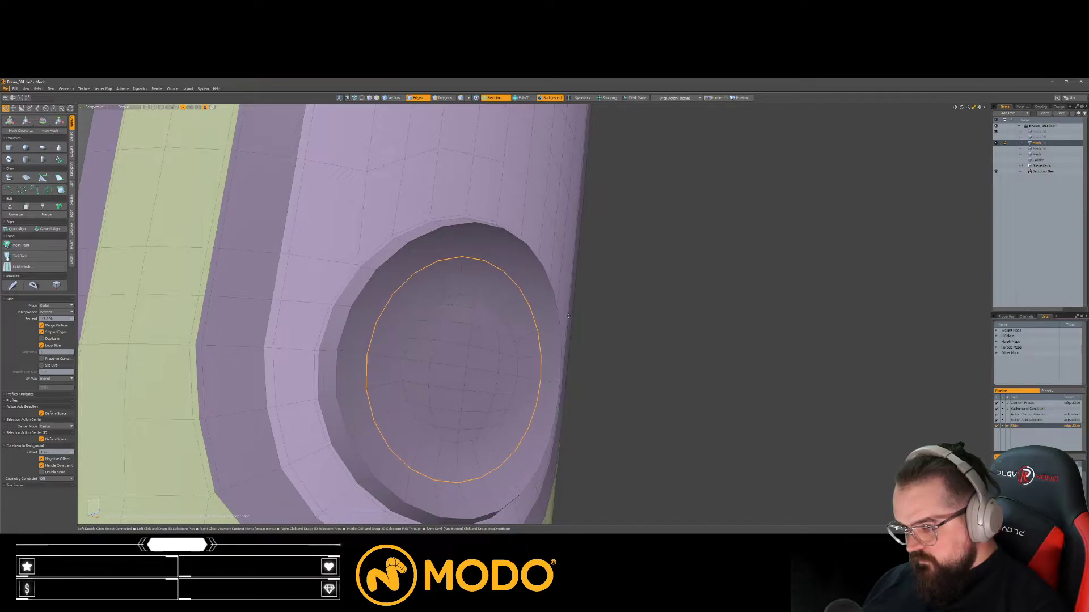
key("space")
Step: Select the upper rim edge loop of the button recess and bevel it
double_click(396, 252)
left_click_drag(396, 253, 409, 288, "alt+shift")
left_click_drag(409, 288, 466, 275, "ctrl+alt")
key("b")
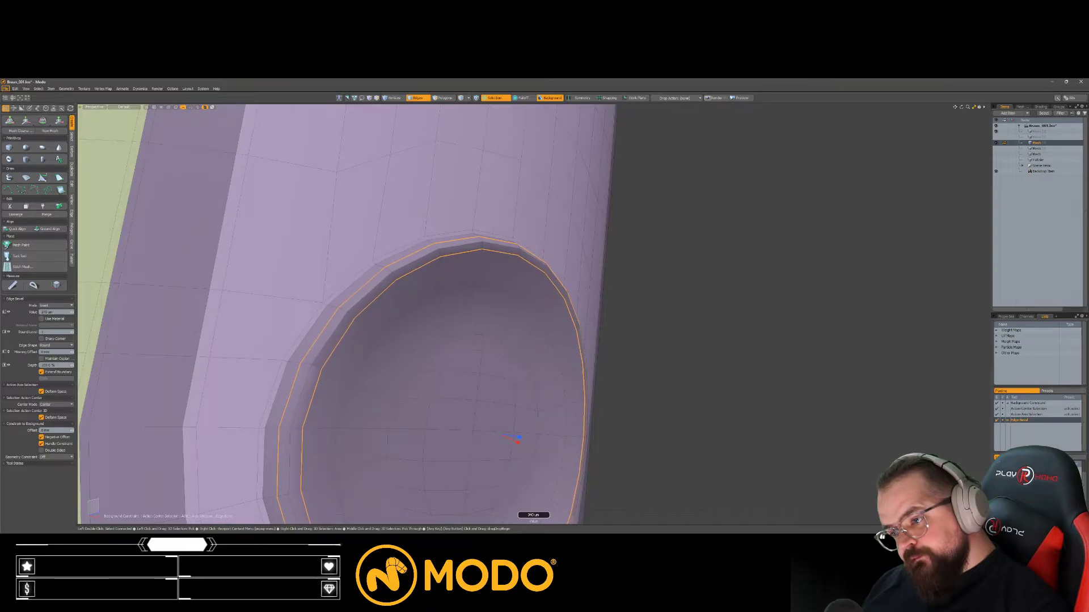
Step: Preview the trimmer body with subdivision smoothing and examine the button recess from the front and side
key("3")
key("Tab")
mouse_move(661, 326)
left_mouse_down("ctrl+alt")
mouse_move(630, 366)
mouse_move(508, 357)
mouse_move(622, 414)
left_mouse_up("ctrl+alt")
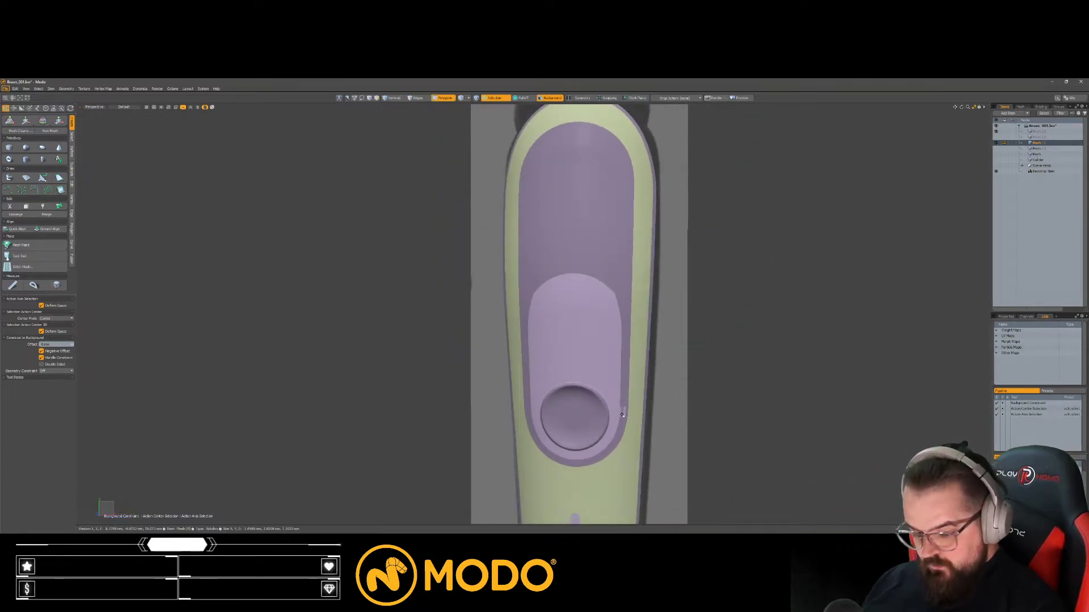
left_click_drag(581, 331, 574, 329, "alt")
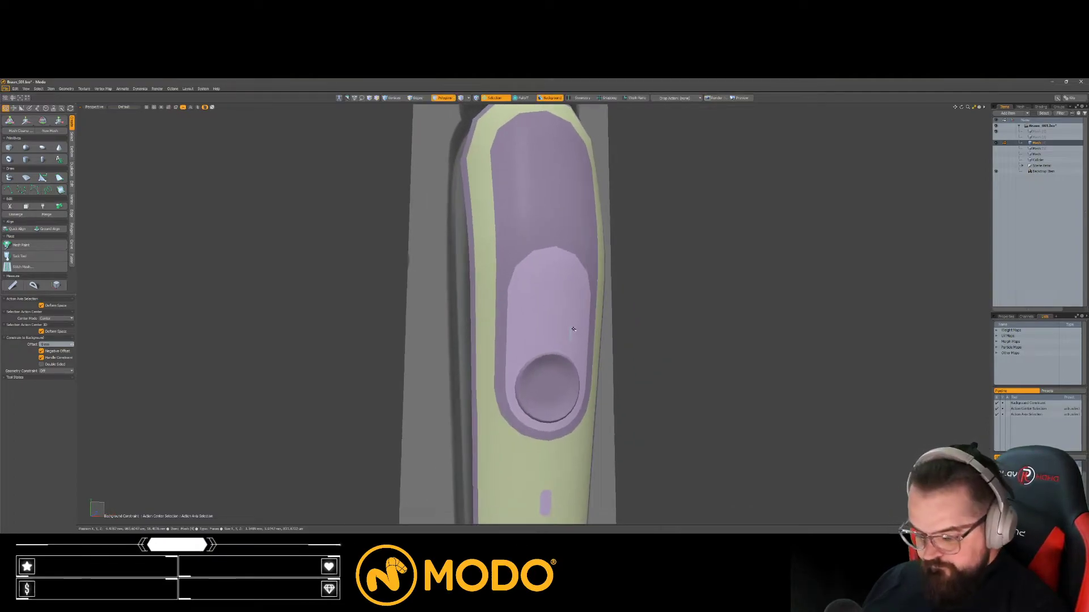
Step: Select the thin strip of polygons outlining the lilac panel and assign it a material named 1
scroll(530, 263, "up", 4)
double_click(518, 281)
double_click(548, 302, "shift")
left_click_drag(550, 301, 569, 263, "alt")
left_click(520, 252)
left_click(544, 251)
double_click(544, 252)
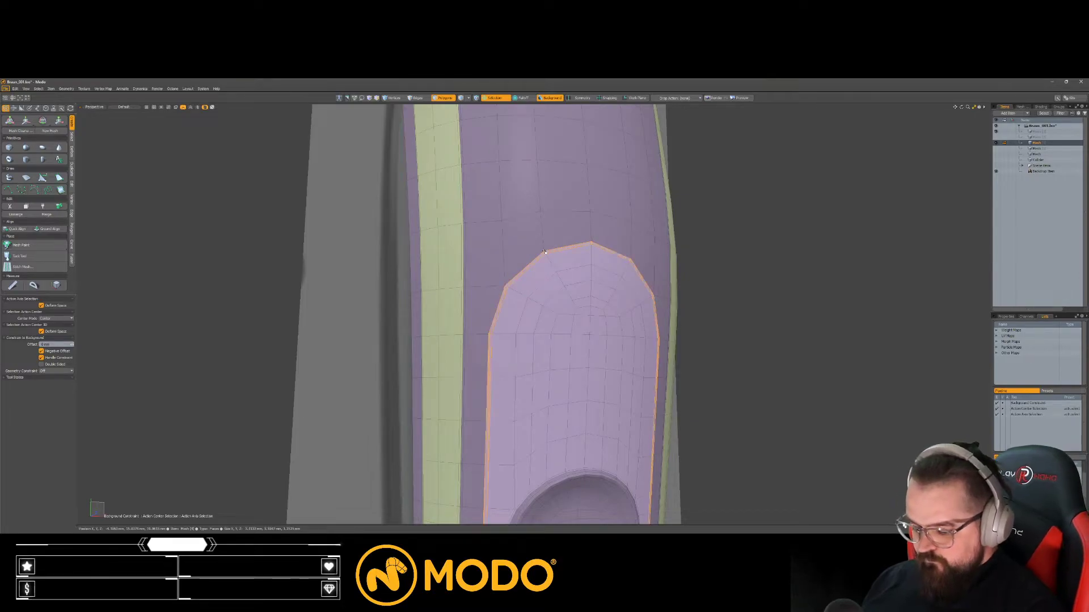
type("m")
type("1")
key("BackSpace")
type("1")
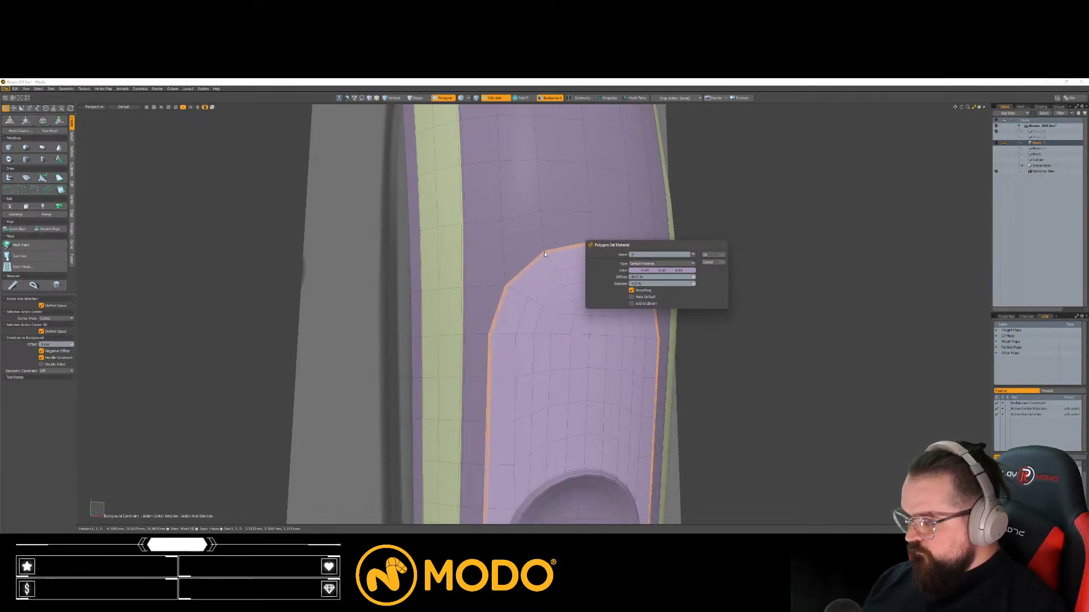
key("Return")
Step: Cut the lilac panel with its button recess out of the body mesh and paste it into the mesh layer above
left_click_drag(543, 251, 529, 252, "ctrl+alt")
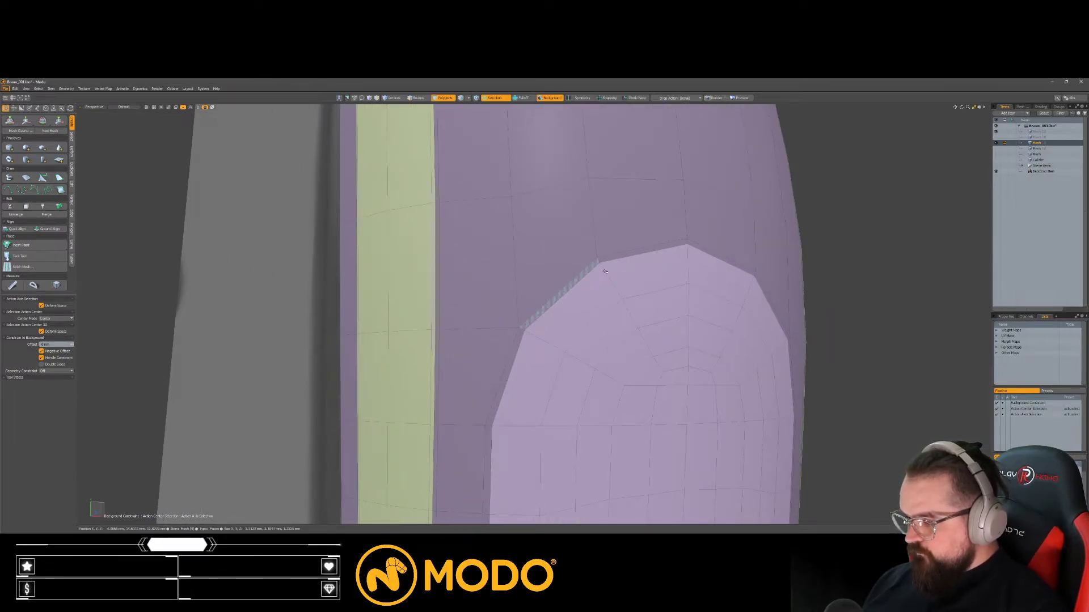
key("alt+l")
scroll(615, 263, "down", 5)
left_click_drag(616, 263, 559, 306, "alt")
left_click(529, 364)
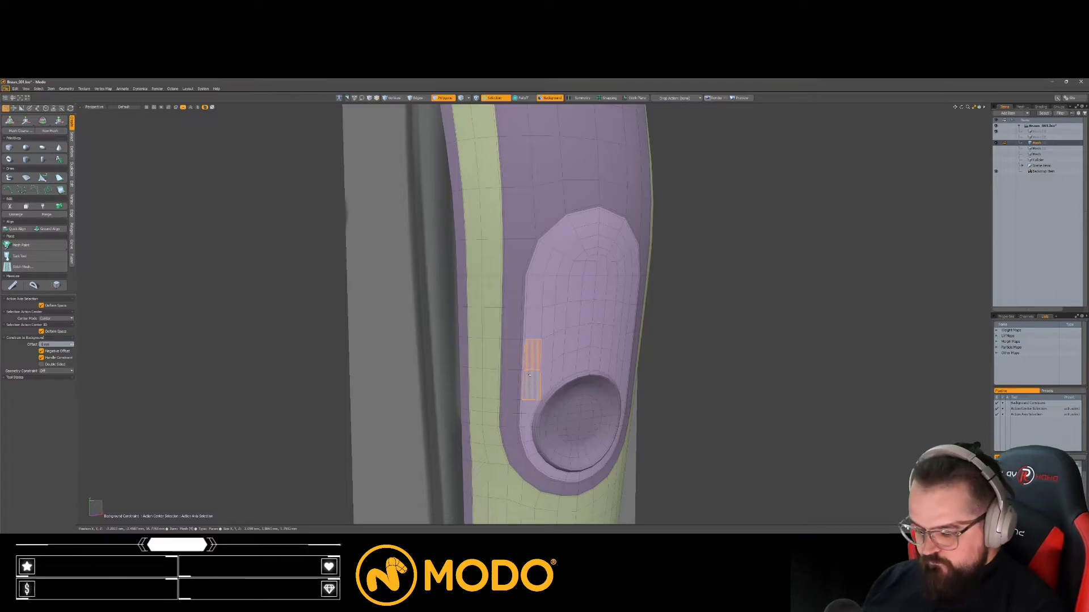
key("l")
key("ctrl+l")
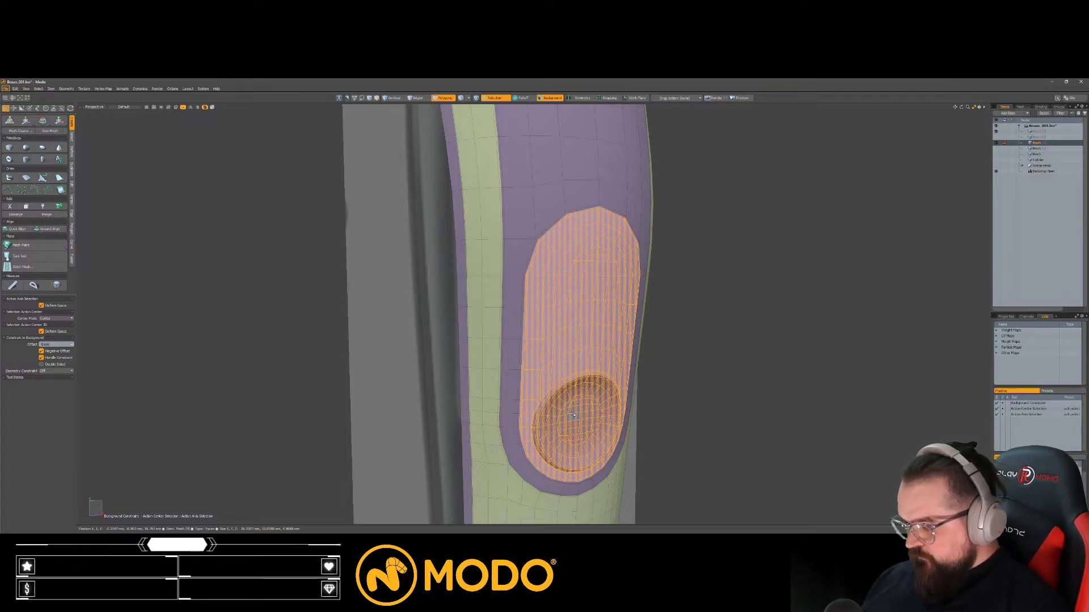
key("Delete")
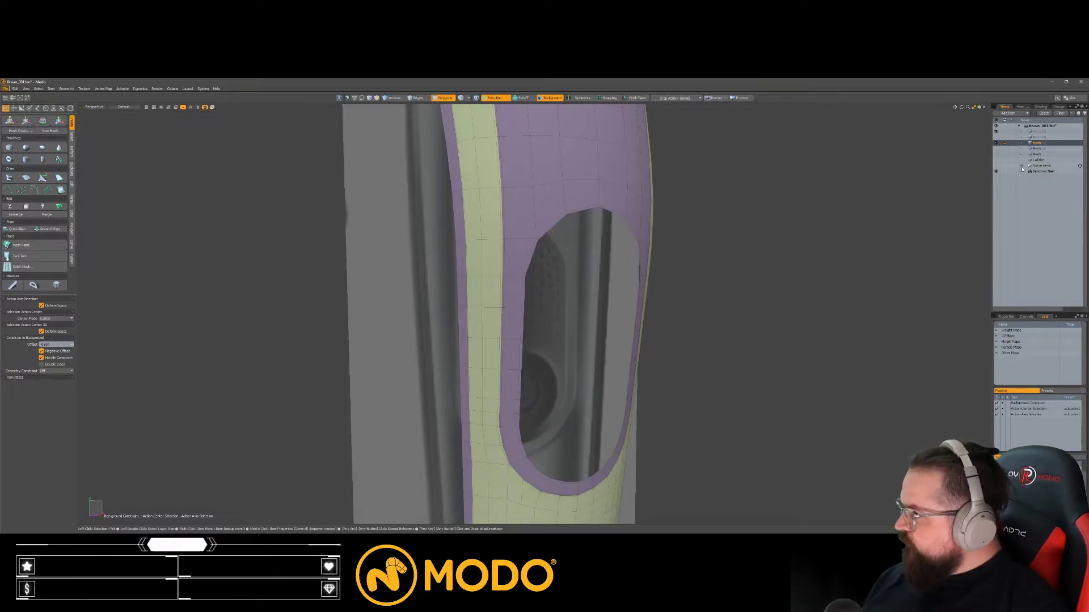
left_click(1035, 138)
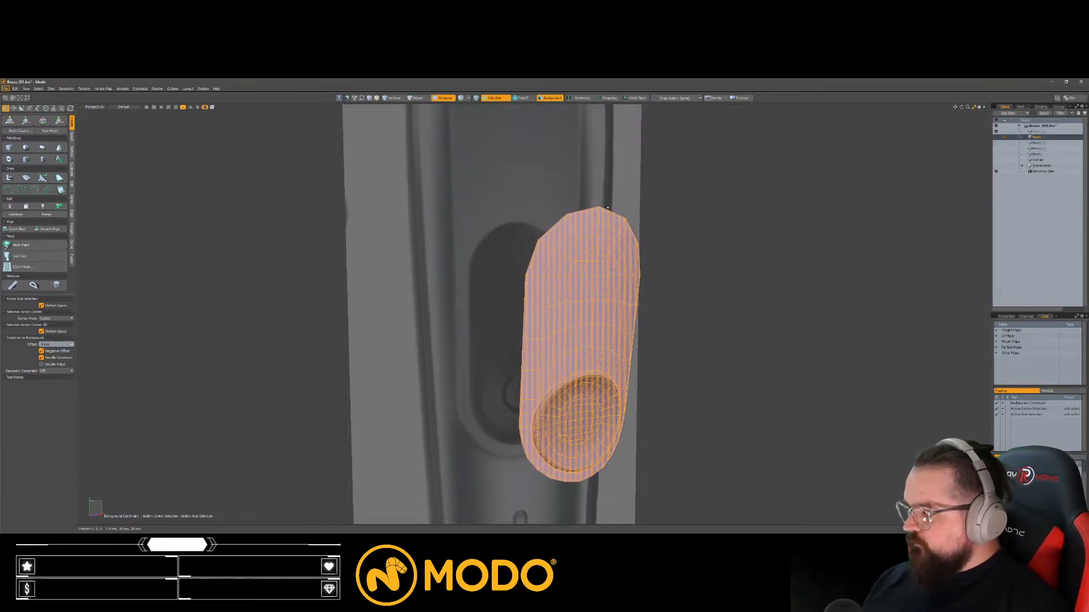
Step: Select the border edge loop of the panel opening in the body mesh, then extend and scale it inward as a recess wall
left_click(1037, 143)
key("2")
double_click(564, 225)
scroll(563, 227, "down", 5)
left_click_drag(567, 239, 586, 453, "alt")
scroll(585, 454, "up", 4)
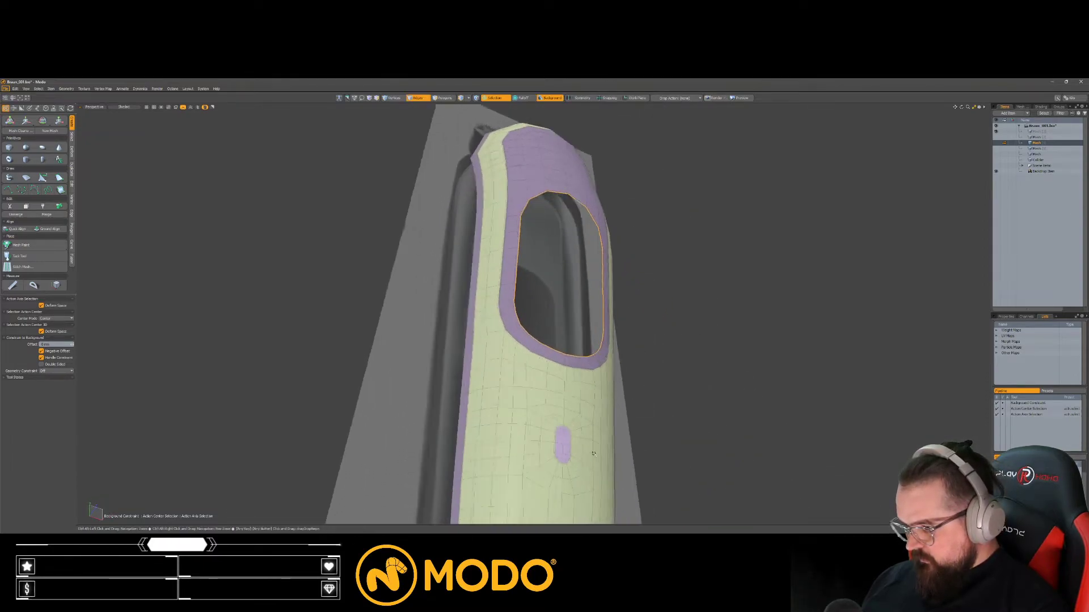
key("w")
left_click_drag(564, 272, 529, 275, "alt")
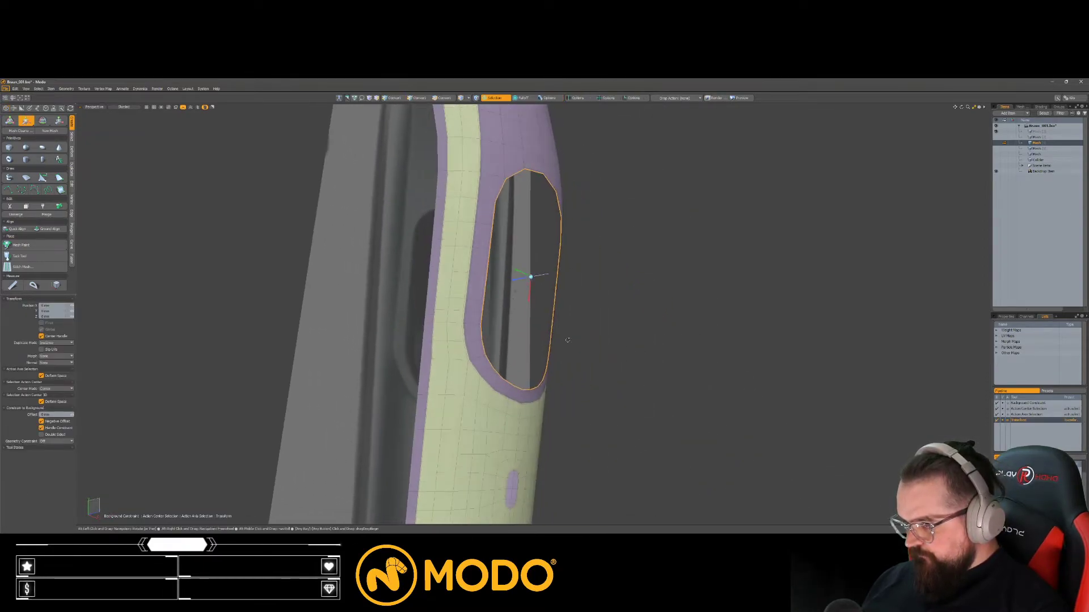
key("r")
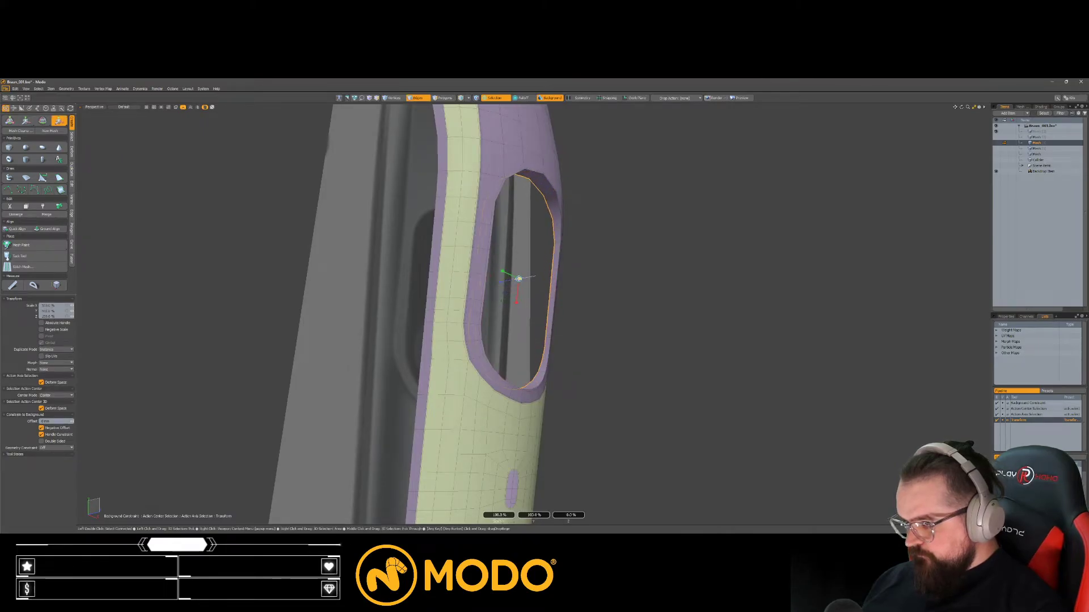
left_click_drag(545, 272, 479, 227, "alt")
key("w")
key("q")
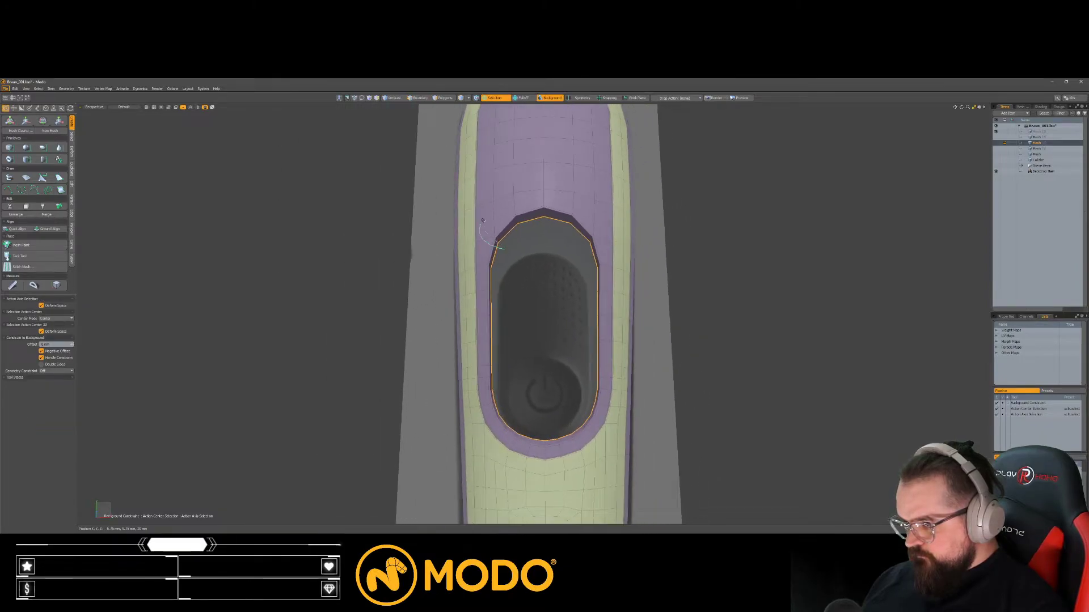
Step: Try to cap the panel opening with a polygon from its inner edge loop
right_click_drag(669, 242, 669, 245, "ctrl")
left_click_drag(524, 301, 513, 348, "alt")
scroll(513, 351, "up", 4)
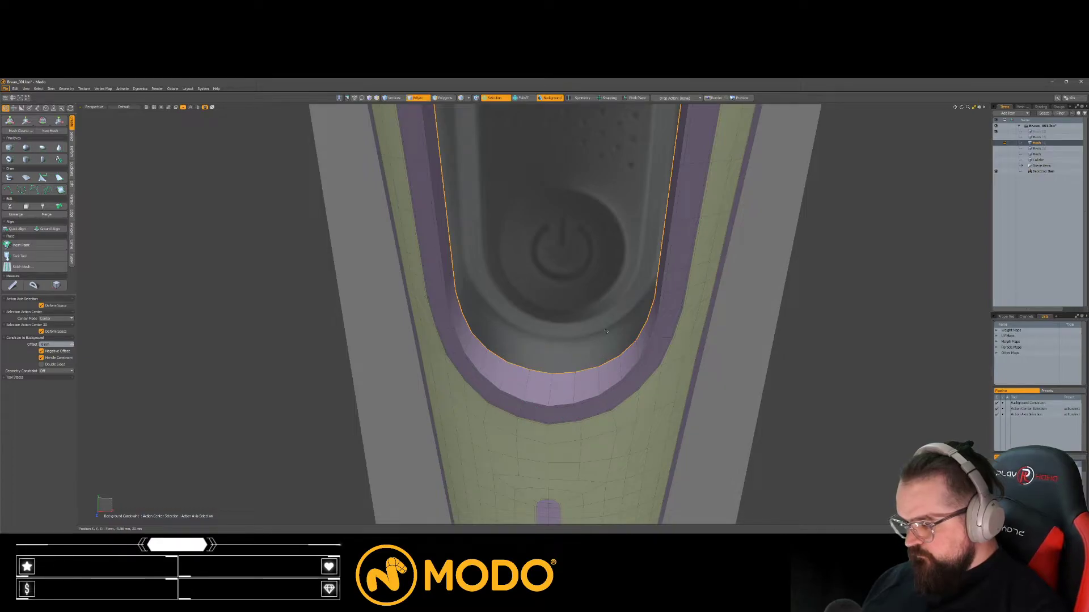
left_click_drag(575, 343, 576, 373, "alt+shift")
scroll(576, 373, "down", 3)
key("o")
key("p")
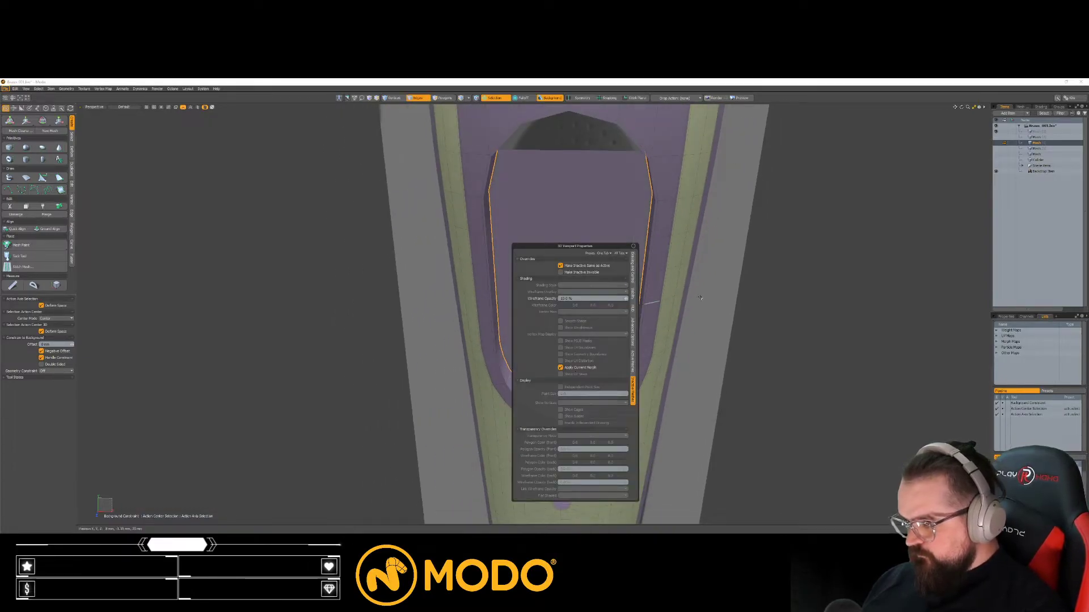
key("ctrl+z")
Step: Fill the panel opening with a polygon made from its complete inner edge loop, and select the new face
left_click_drag(588, 383, 583, 321, "alt")
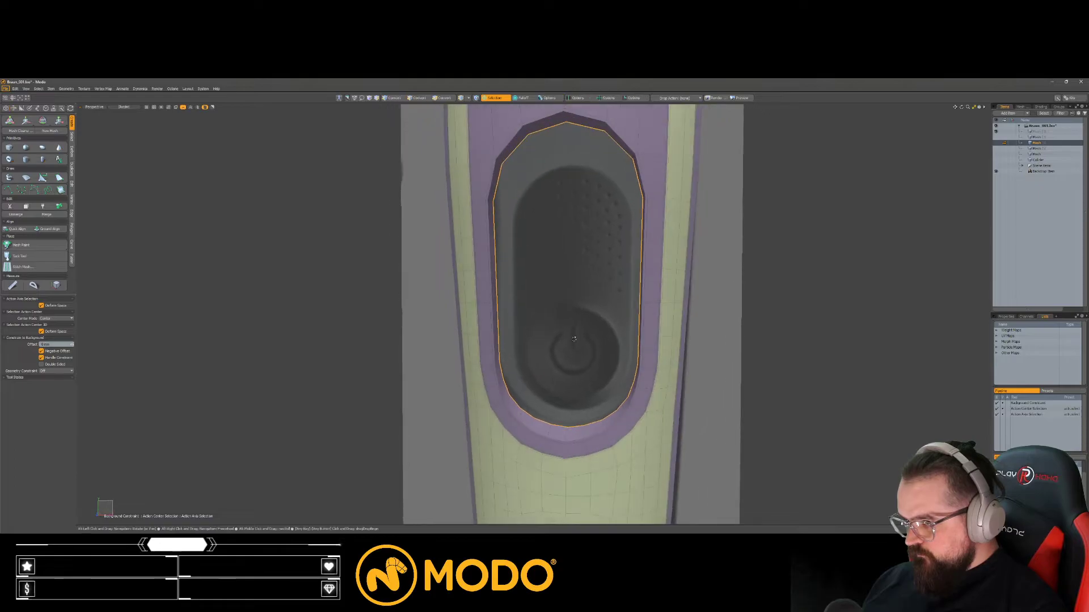
key("l")
key("p")
key("3")
left_click(583, 320)
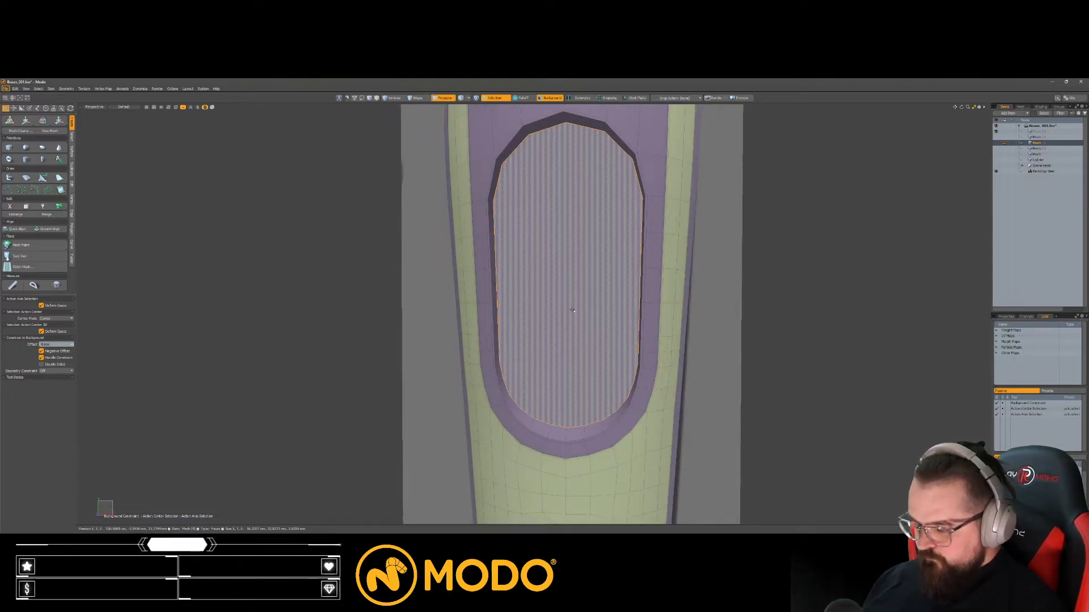
Step: Bevel the new cap polygon with an inset so a border ring runs around the recess floor
key("b")
left_click_drag(594, 281, 602, 281)
left_click(589, 283, "shift")
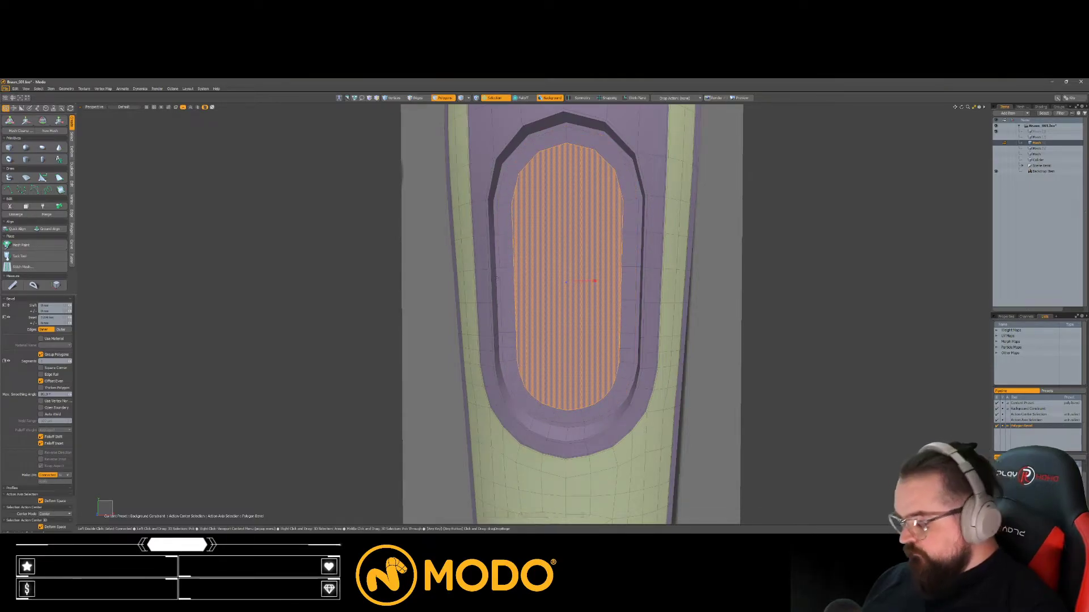
Step: Delete the inset floor face and bridge the two middle side edges across the panel opening
key("Delete")
key("ctrl+z")
left_click_drag(532, 315, 566, 328, "alt")
key("Delete")
key("1")
key("2")
left_click(598, 315, "shift")
left_click(495, 314, "shift")
key("ctrl+b")
left_click(535, 272)
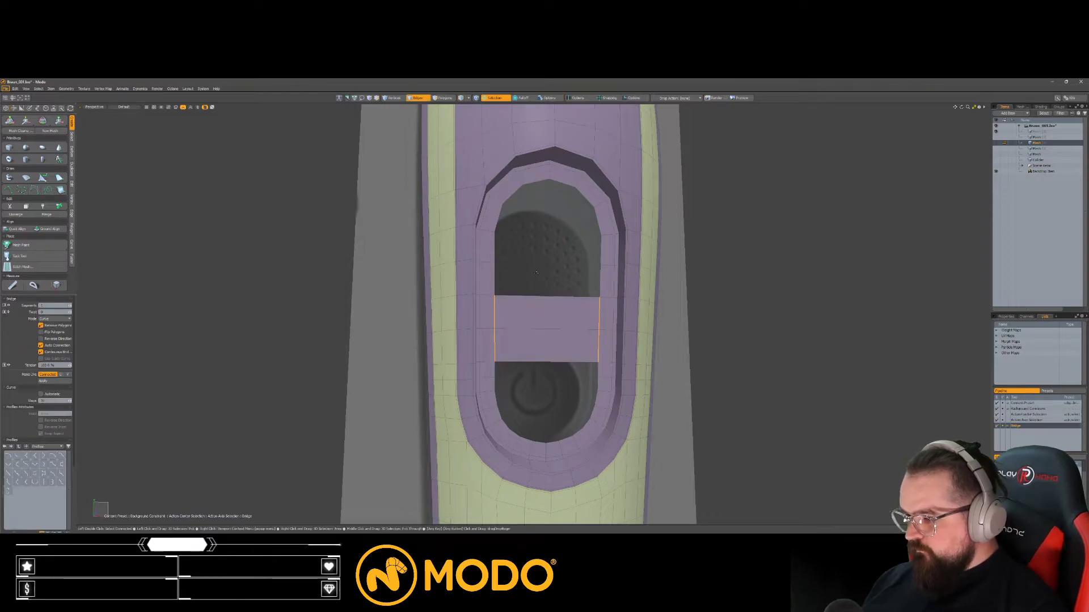
Step: Bridge the side edges of the floor opening's upper part, then slice the new faces down the centre
key("space")
left_click(492, 293)
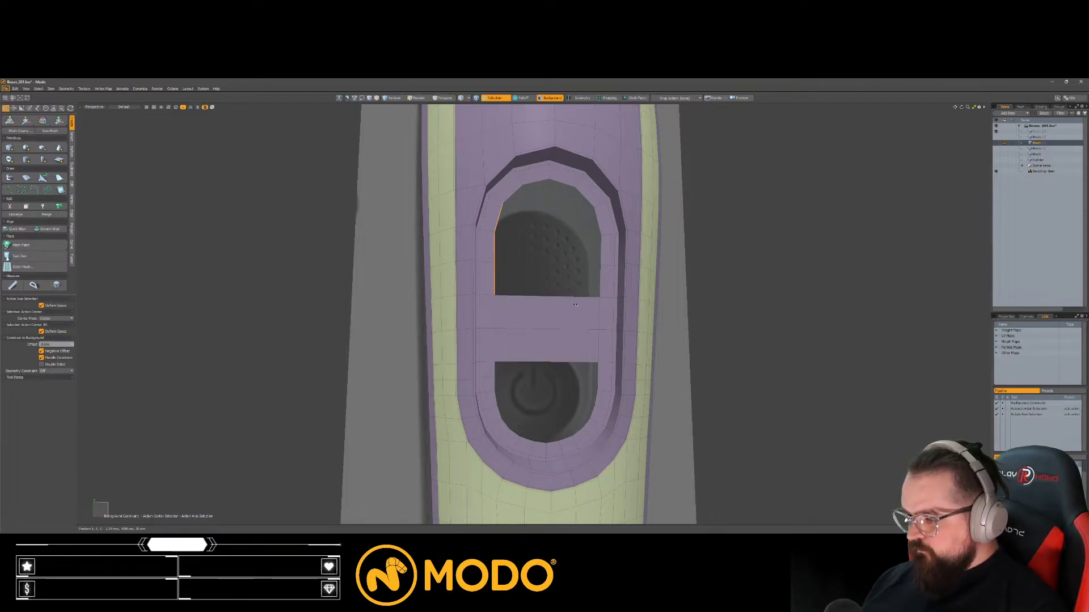
right_click_drag(583, 218, 583, 212, "shift")
key("ctrl+b")
left_click(547, 226)
key("space")
left_click(549, 234)
key("alt+c")
left_click(552, 206)
key("space")
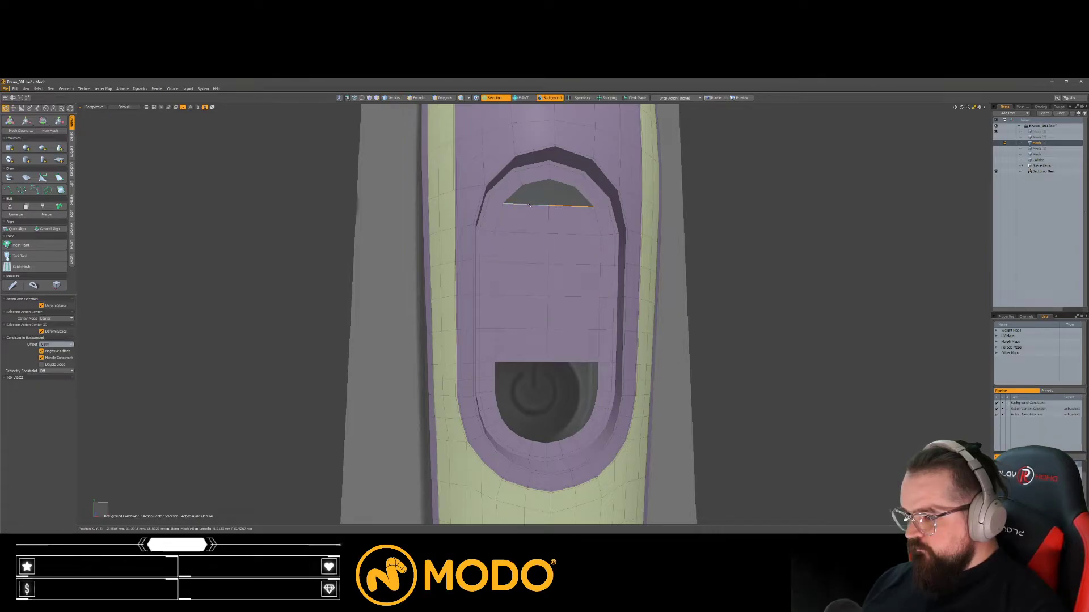
left_click(722, 209)
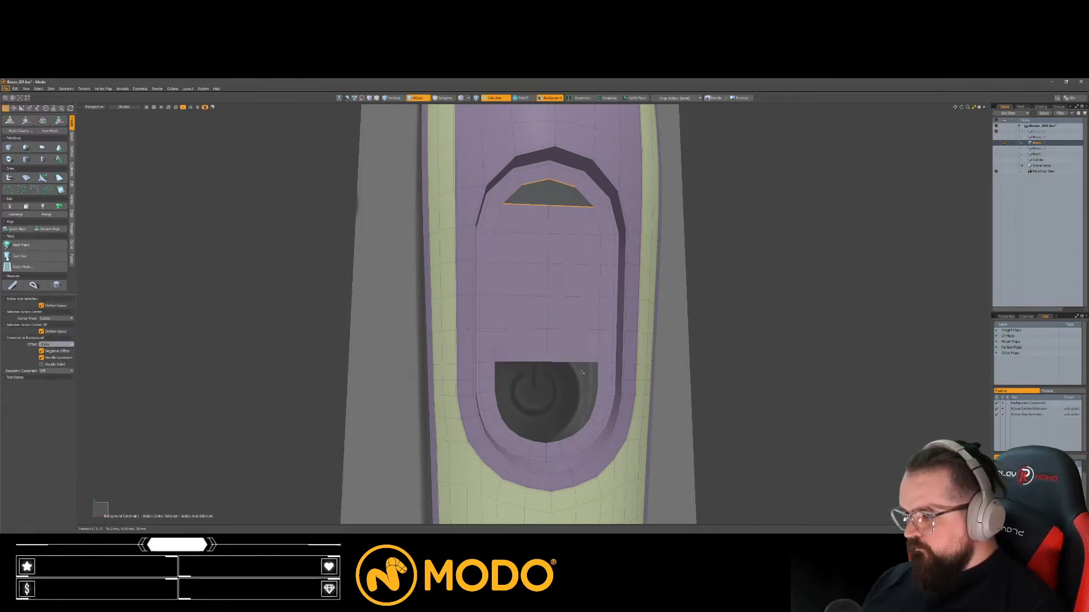
Step: Bridge the curved side edges around the lower part of the recess floor opening
left_click_drag(533, 394, 518, 355, "alt+shift")
scroll(517, 354, "up", 3)
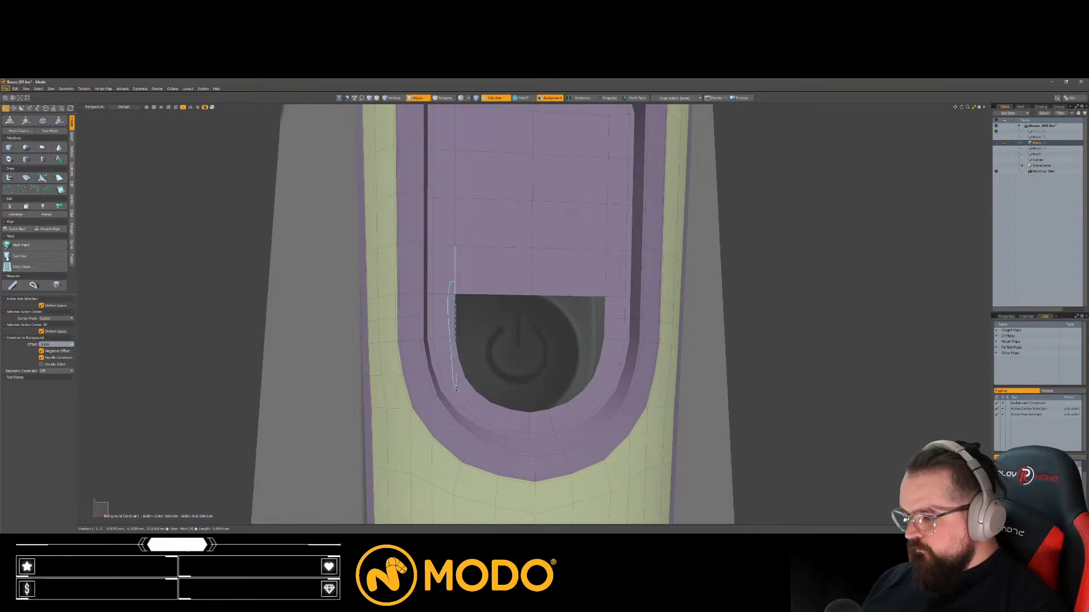
right_click_drag(502, 407, 505, 406)
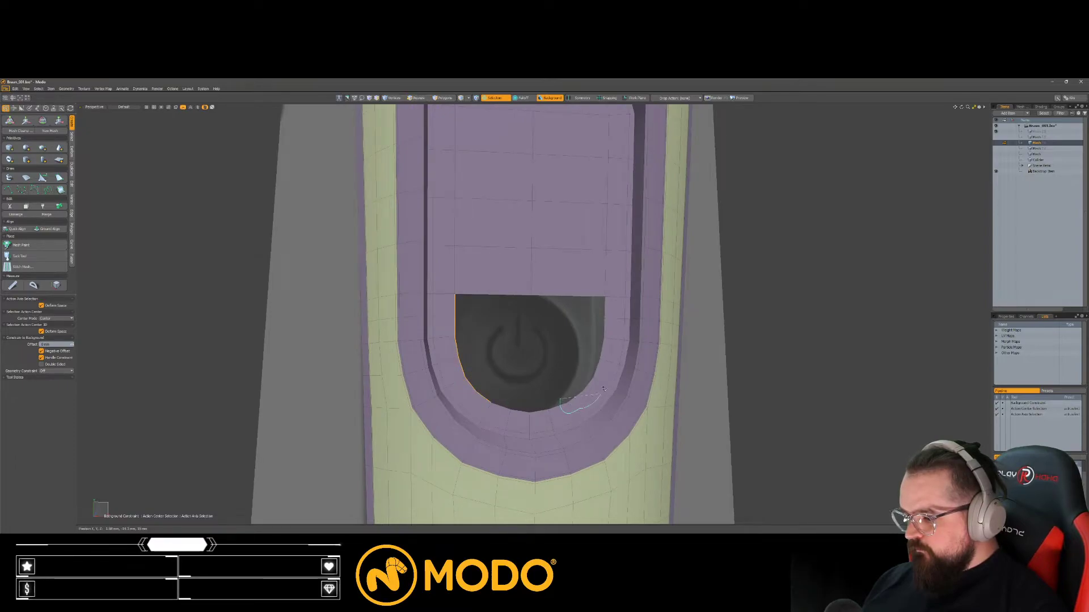
right_click_drag(609, 291, 608, 293, "shift")
key("ctrl+b")
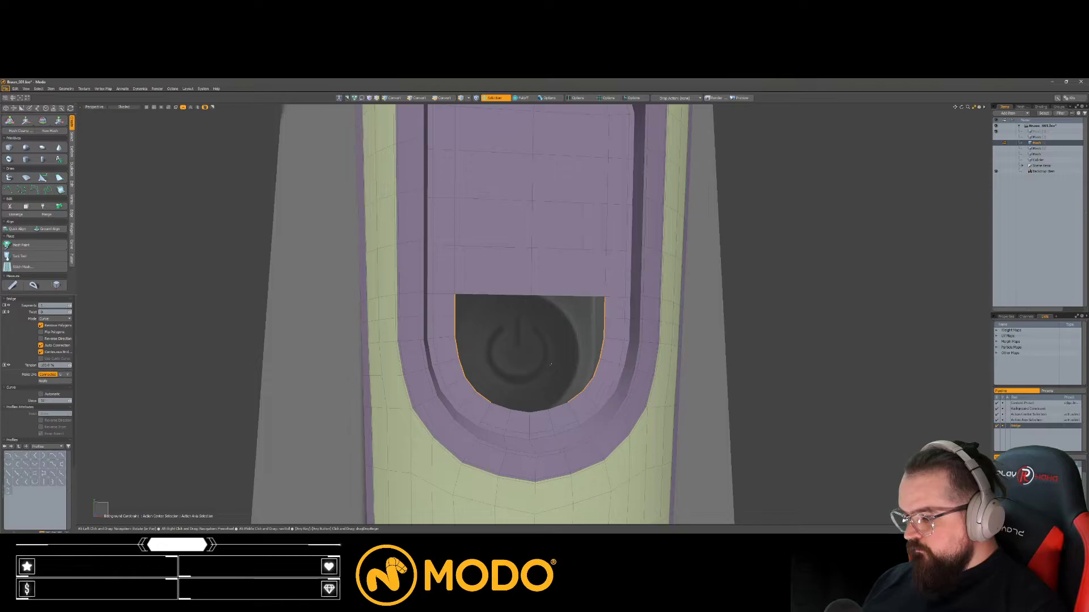
left_click(329, 415)
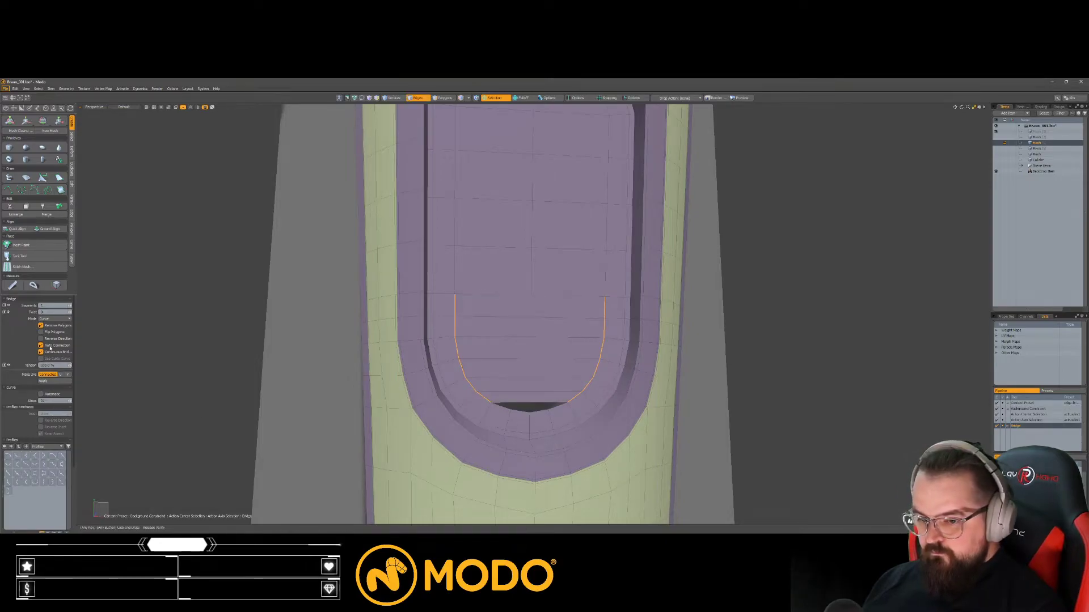
key("space")
Step: Slice the bridged faces down the centre and fill the remaining gap at the floor's lower end, with subdivision smoothing on
left_click(531, 402)
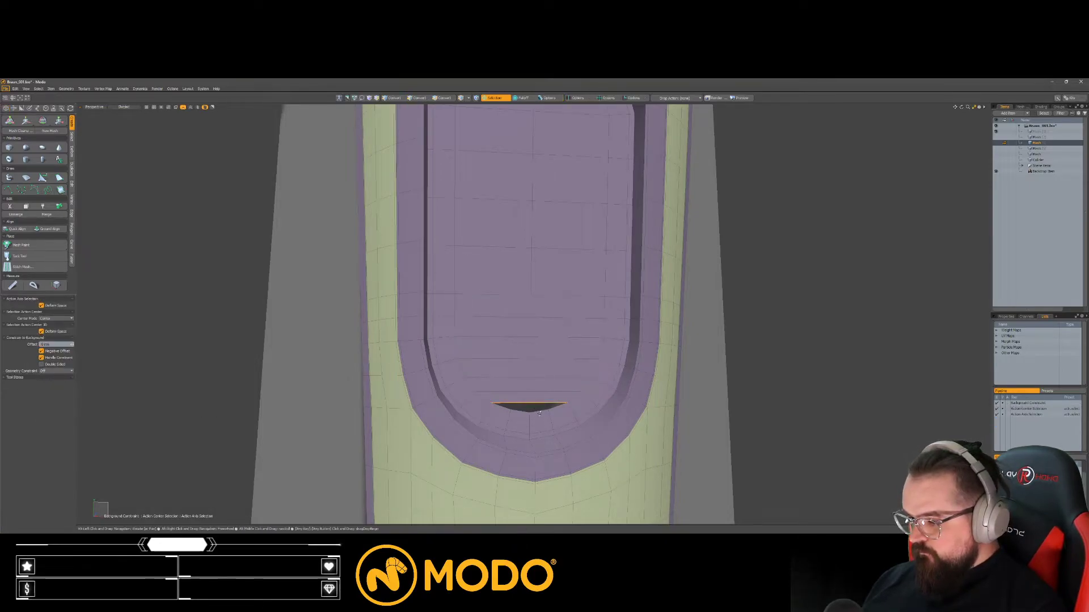
key("alt+c")
left_click(531, 399)
scroll(530, 399, "up", 2)
key("space")
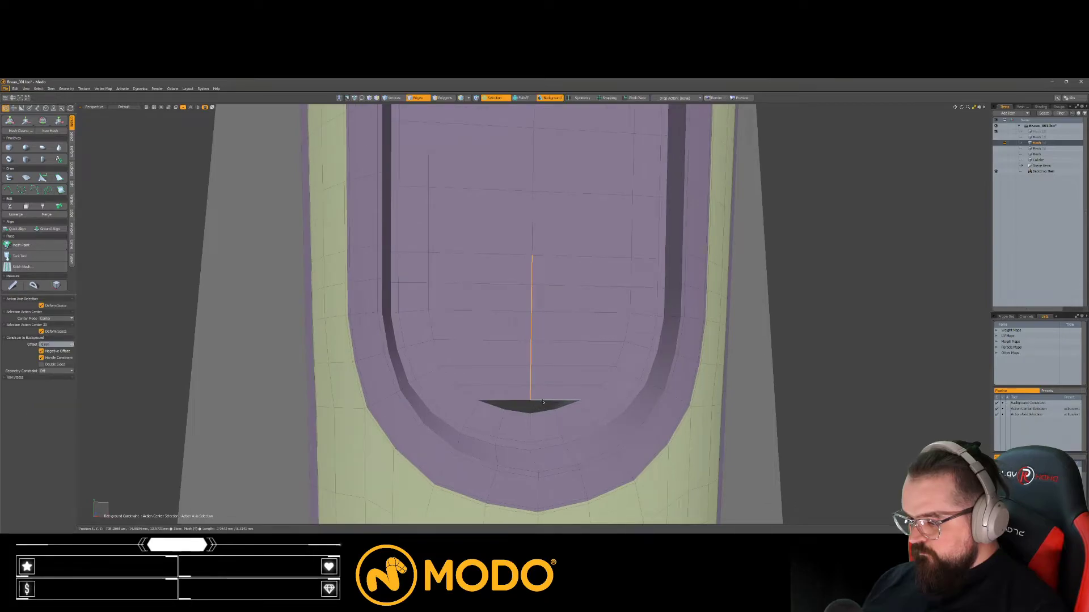
key("ctrl+shift+b")
left_click(520, 405)
key("space")
key("Tab")
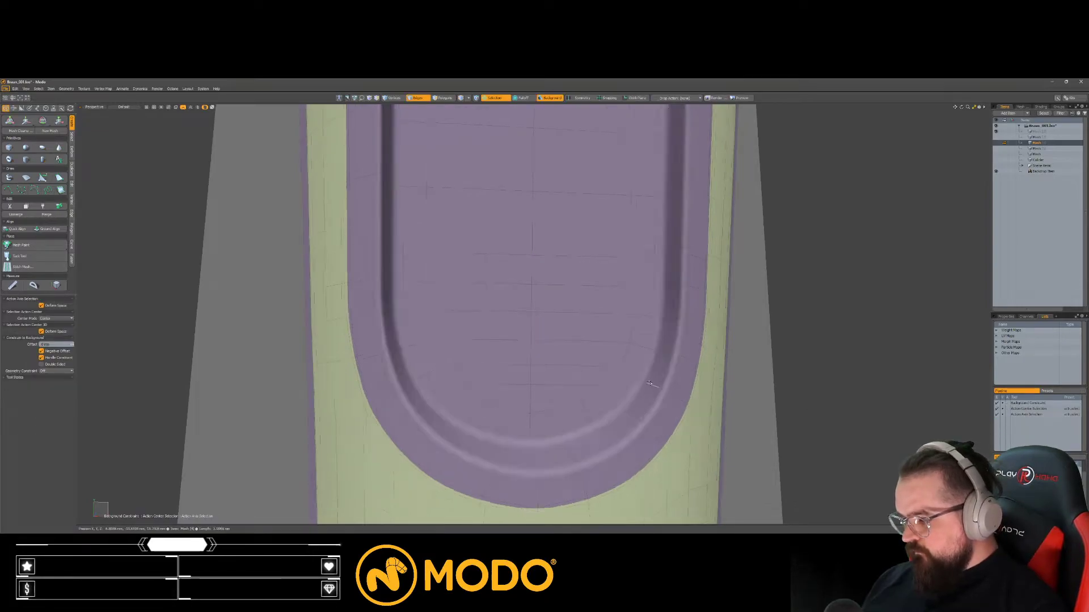
Step: Extrude the border edges where the purple recess surround meets the green body to form a thin strip
scroll(607, 412, "down", 3)
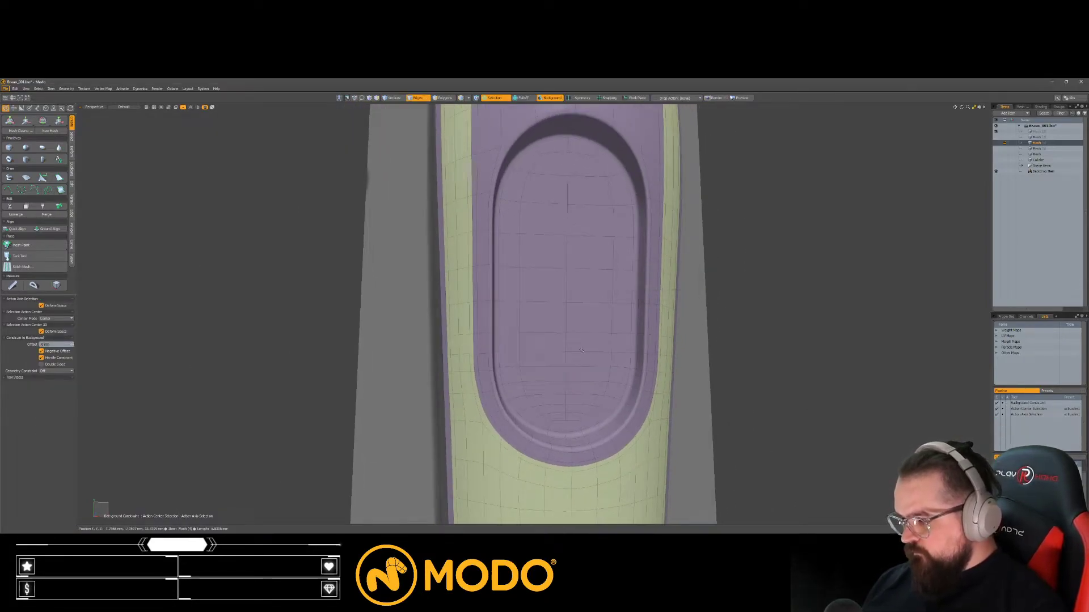
scroll(581, 351, "down", 3)
left_click_drag(581, 351, 586, 322, "alt")
scroll(567, 309, "up", 5)
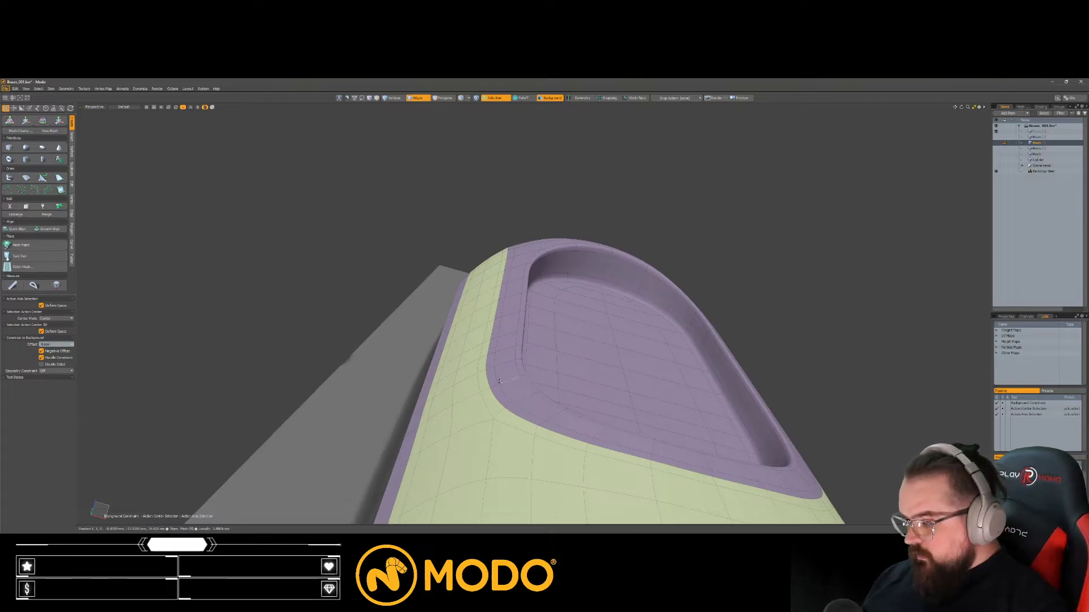
scroll(503, 395, "up", 2)
key("Tab")
left_click_drag(496, 391, 481, 345, "ctrl+alt")
key("shift+x")
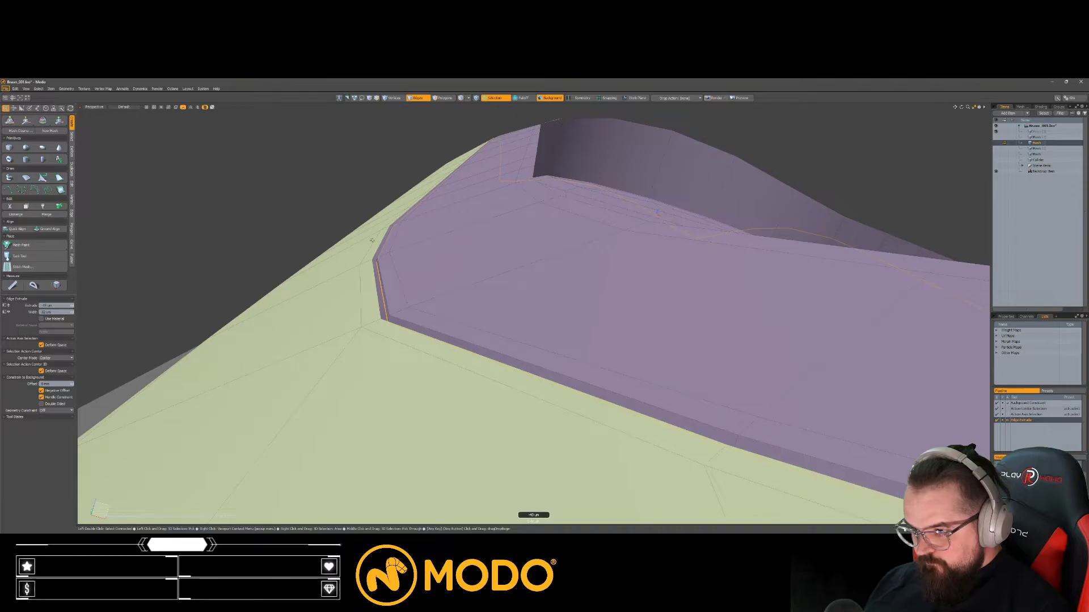
key("q")
key("Tab")
Step: Select the polygon loop of the thin border strip and assign the green body material to it
key("3")
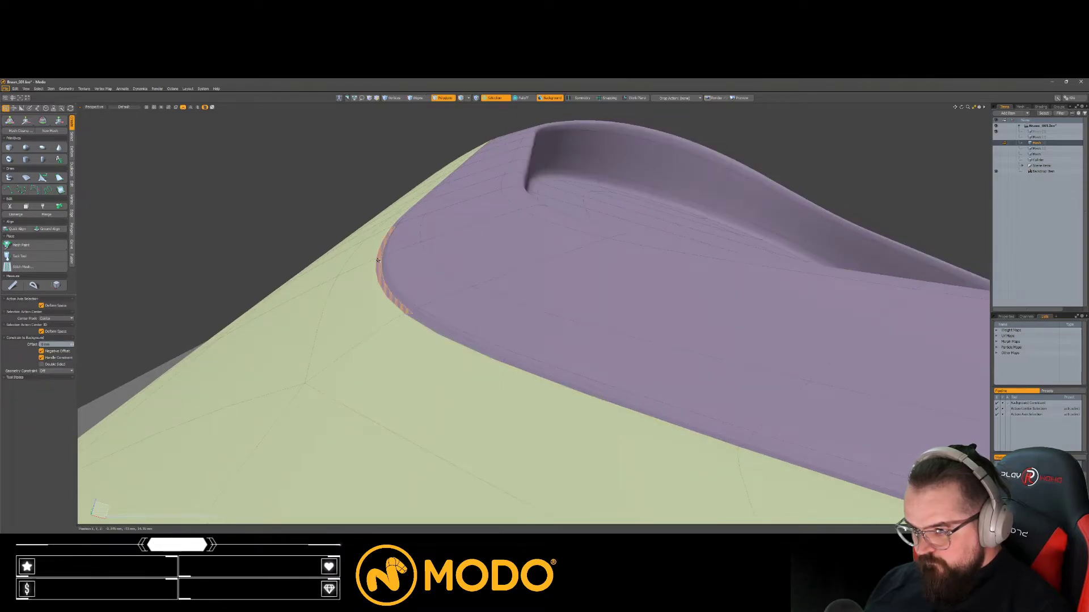
key("l")
key("m")
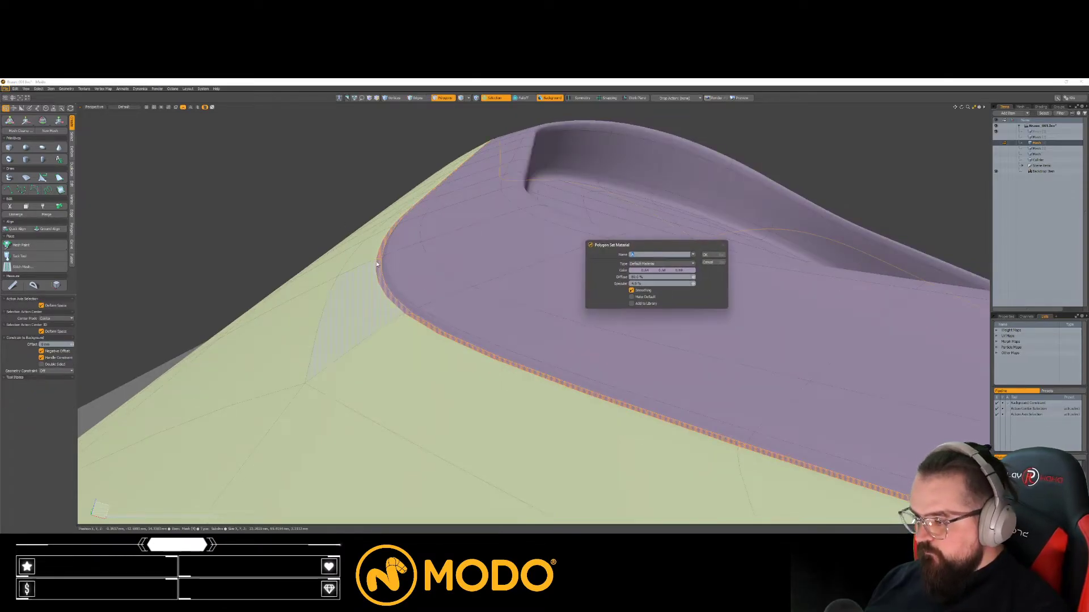
key("Return")
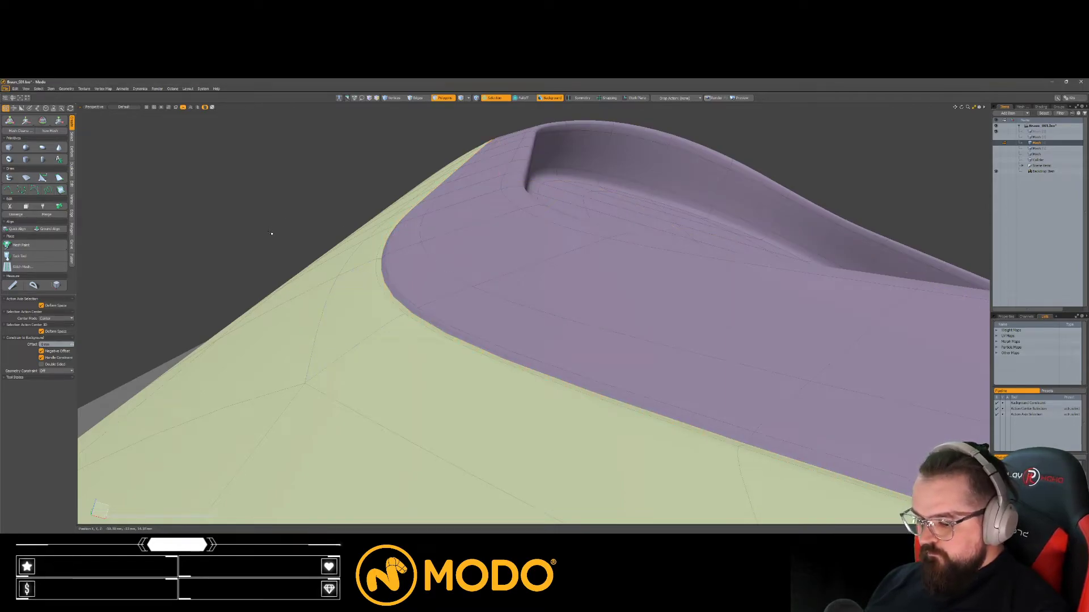
Step: Copy the small slot polygons below the recess into a new mesh, then make the body mesh active again
scroll(269, 238, "down", 5)
left_click_drag(269, 238, 375, 389, "alt")
scroll(395, 381, "down", 5)
scroll(366, 304, "up", 5)
scroll(383, 360, "down", 4)
scroll(366, 395, "up", 5)
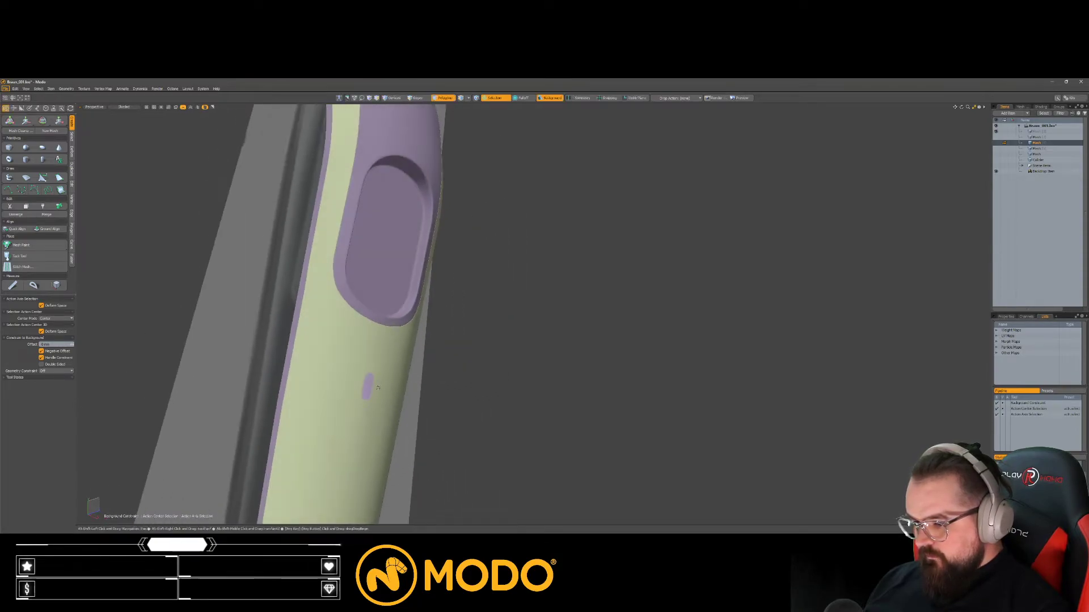
scroll(368, 386, "up", 5)
key("1")
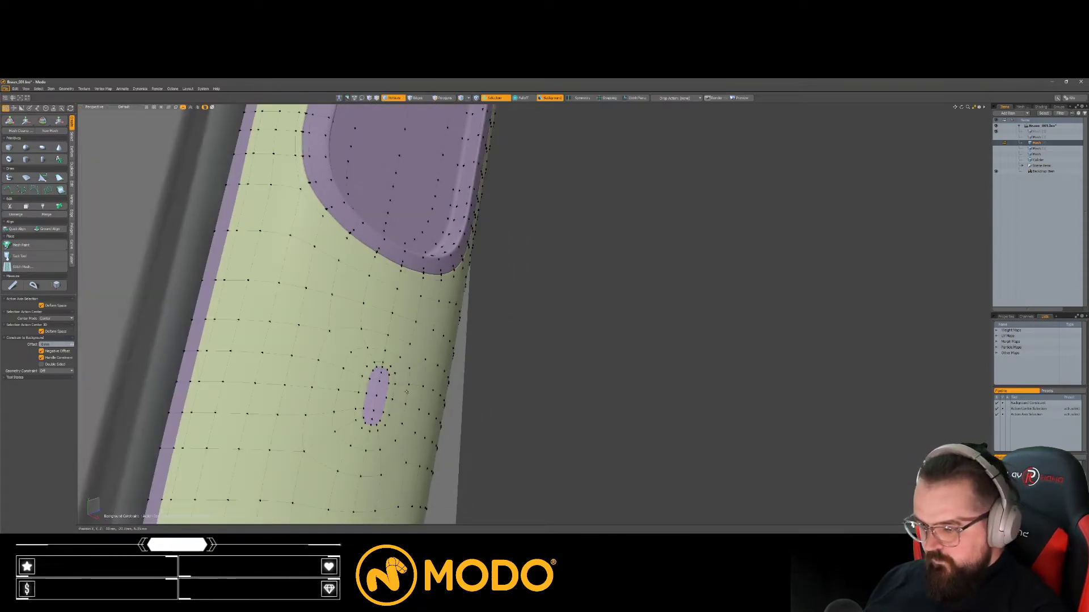
key("3")
scroll(379, 312, "up", 5)
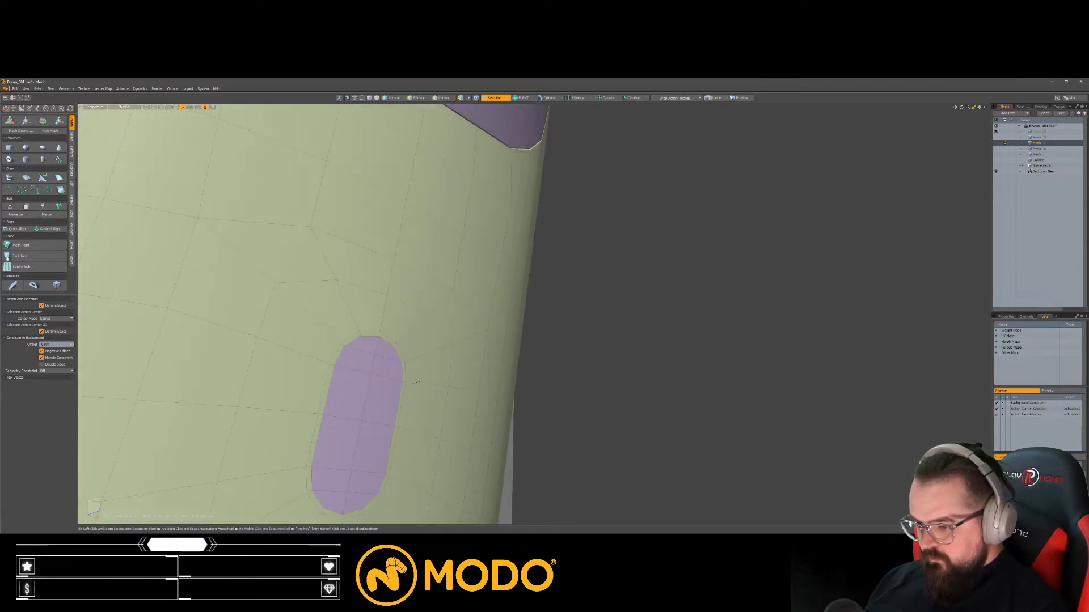
mouse_move(358, 313)
left_mouse_down()
mouse_move(302, 426)
mouse_move(373, 325)
left_mouse_up()
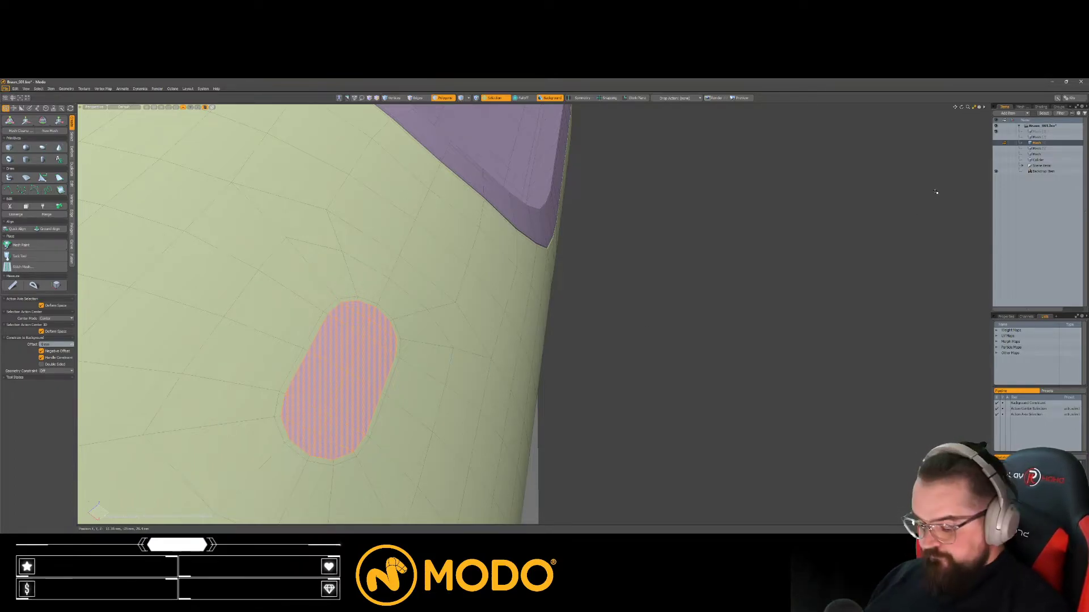
key("shift+h")
left_click(1034, 149)
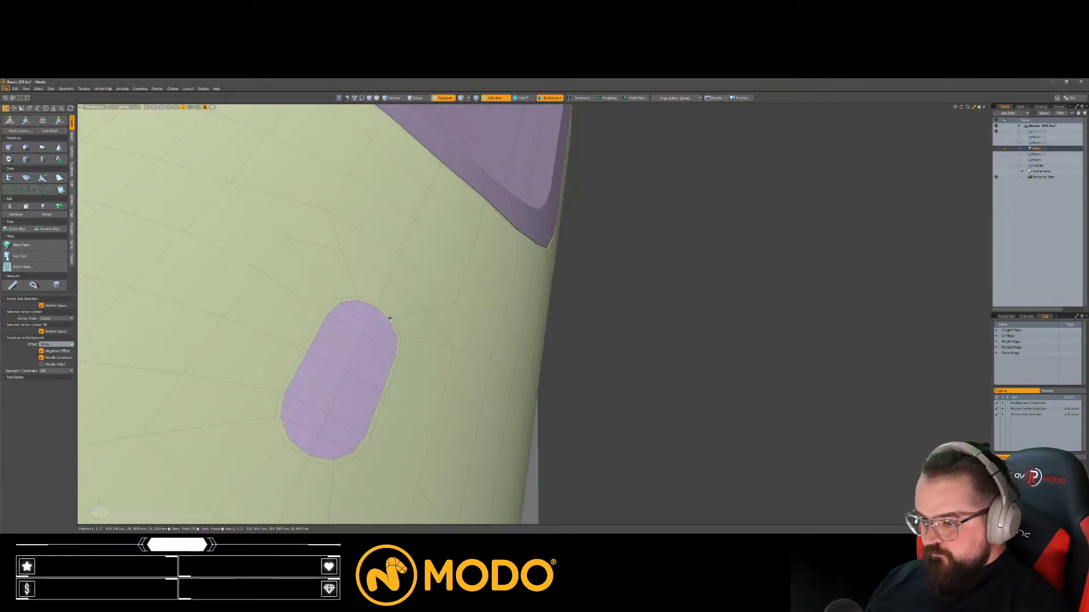
Step: Bevel the body's slot polygons inward into a recess and flatten the recess floor with a 0% scale
mouse_move(339, 417)
left_mouse_down()
mouse_move(370, 297)
mouse_move(389, 425)
left_mouse_up()
key("b")
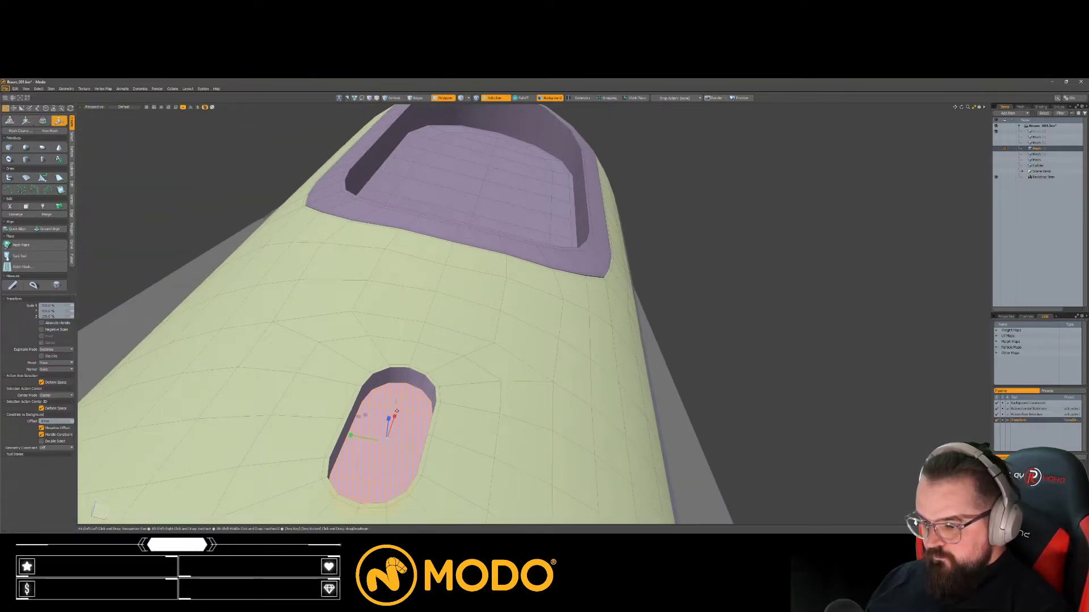
key("r")
scroll(391, 392, "up", 5)
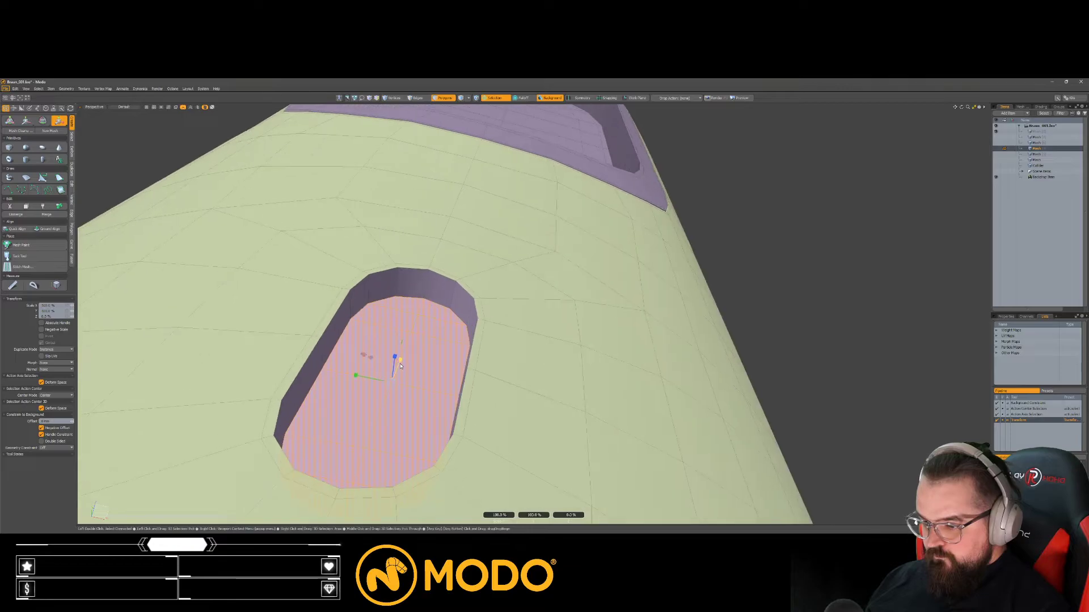
Step: Bevel the slot's floor polygons and add a loop slice in the recess, with subdivision smoothing on
key("b")
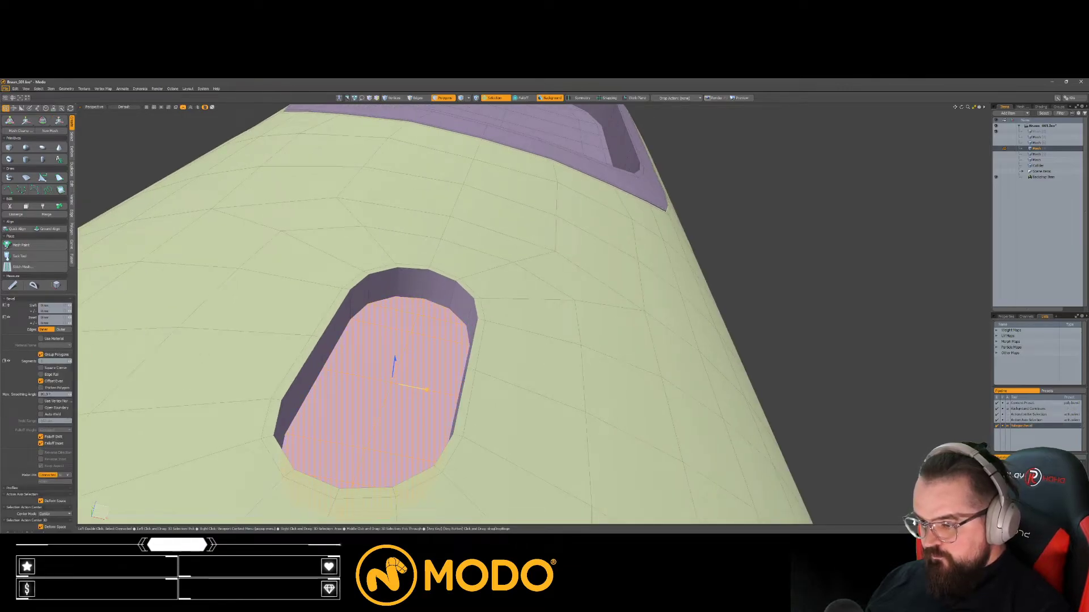
key("2")
key("alt+c")
left_click(448, 329)
key("q")
left_click(712, 250)
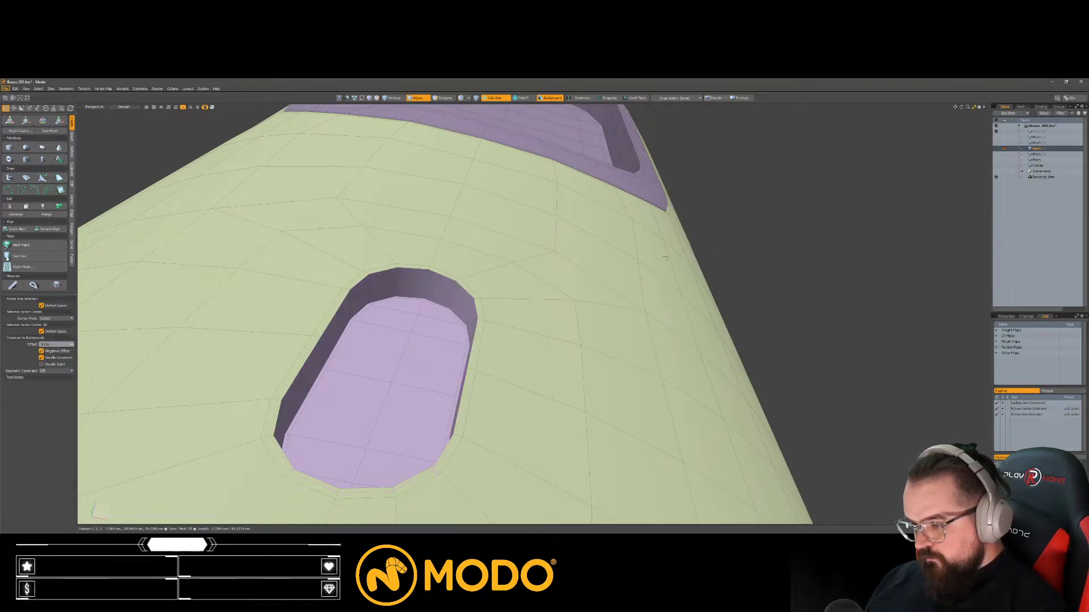
key("Tab")
key("a")
left_click_drag(386, 289, 431, 318, "alt")
scroll(517, 315, "up", 5)
scroll(517, 315, "up", 3)
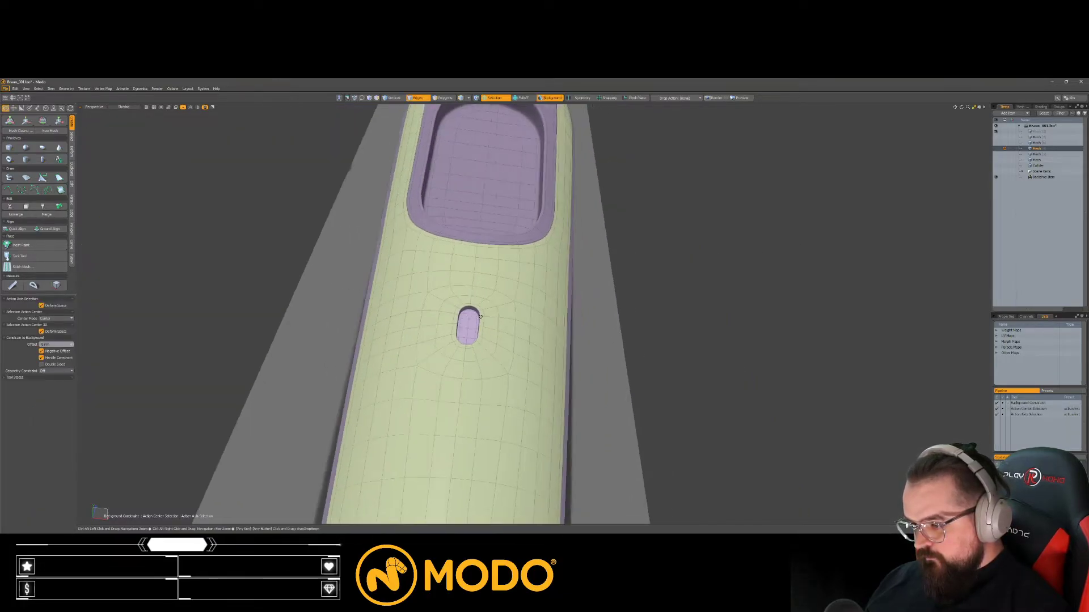
Step: Select the slot's wall loop, grow the selection over its floor and surrounding ring, and assign the green body material
key("3")
double_click(459, 340)
scroll(464, 313, "up", 3)
left_click(463, 290)
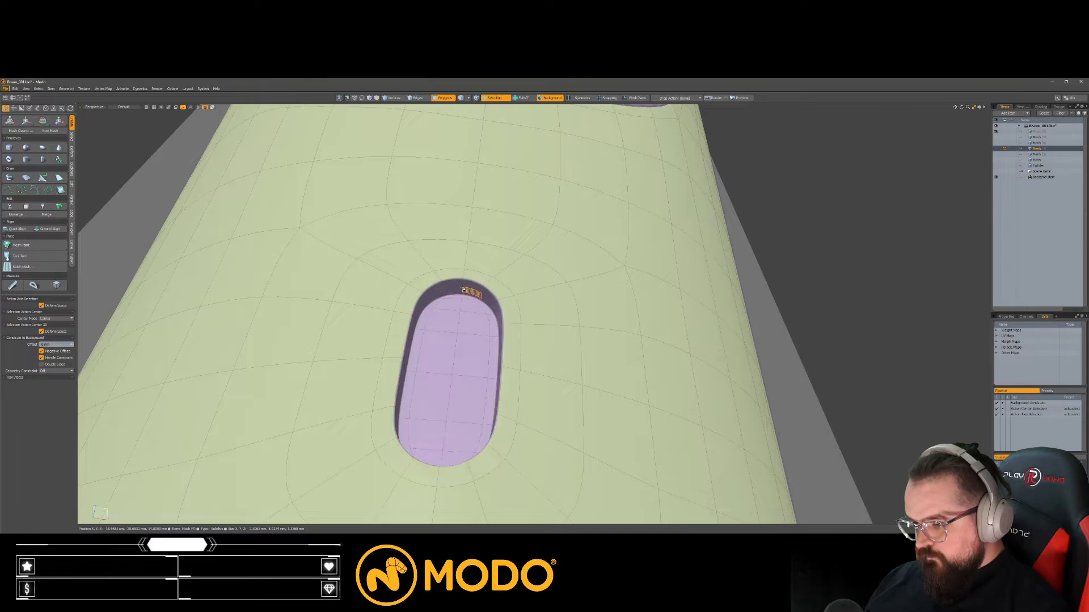
key("l")
key("shift+Up")
key("shift+Up")
key("shift+Up")
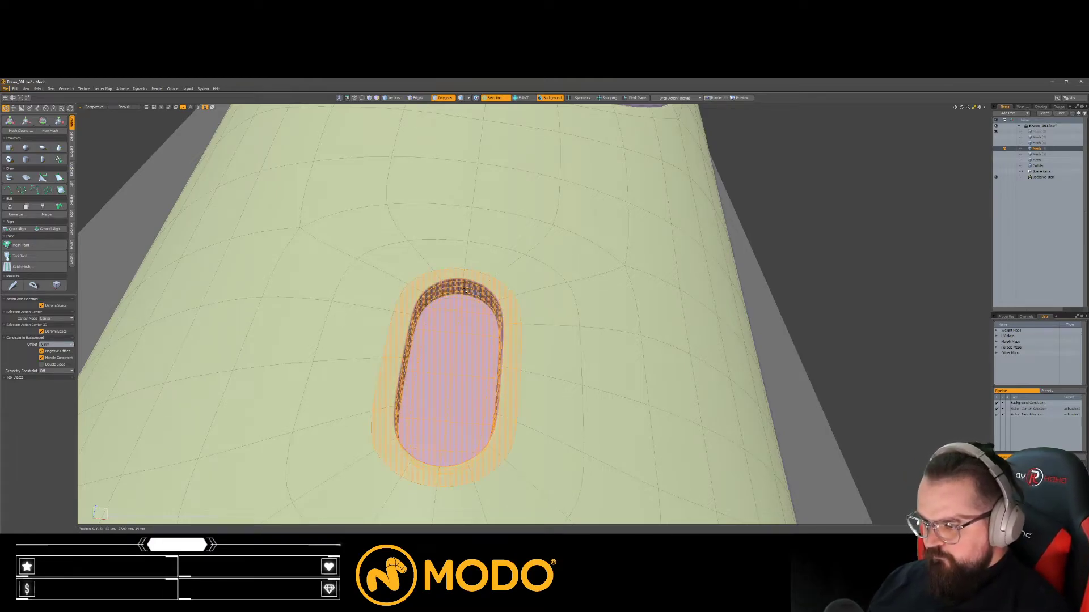
key("m")
key("Return")
key("Escape")
Step: Rename the body mesh item in the item list
key("a")
left_click_drag(474, 328, 543, 392, "alt")
scroll(544, 391, "up", 3)
key("KP_8")
scroll(515, 356, "up", 4)
left_click_drag(515, 355, 510, 331, "alt")
key("KP_8")
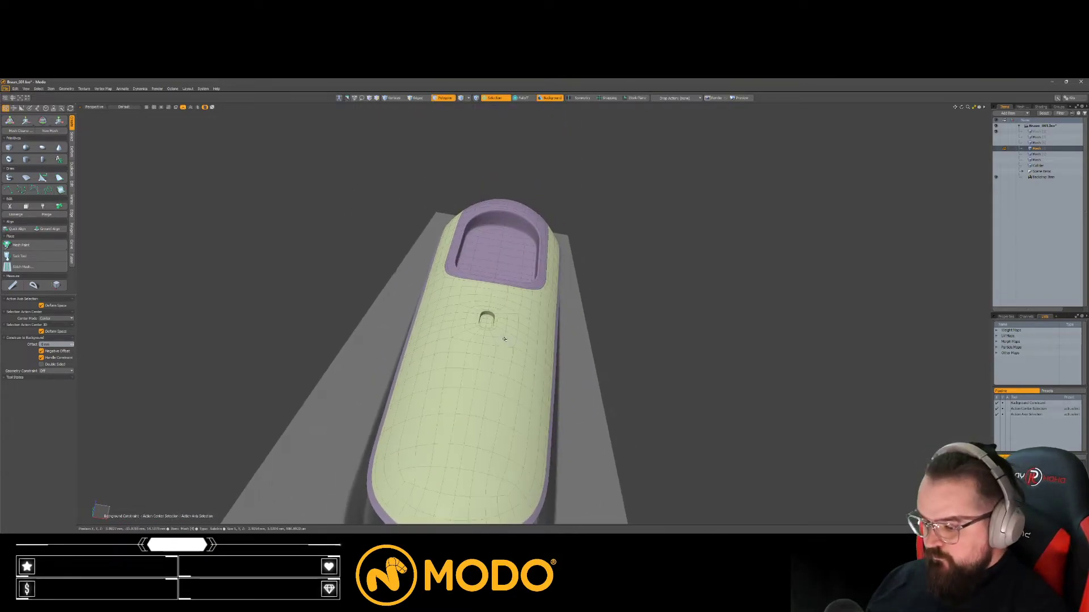
double_click(1037, 149)
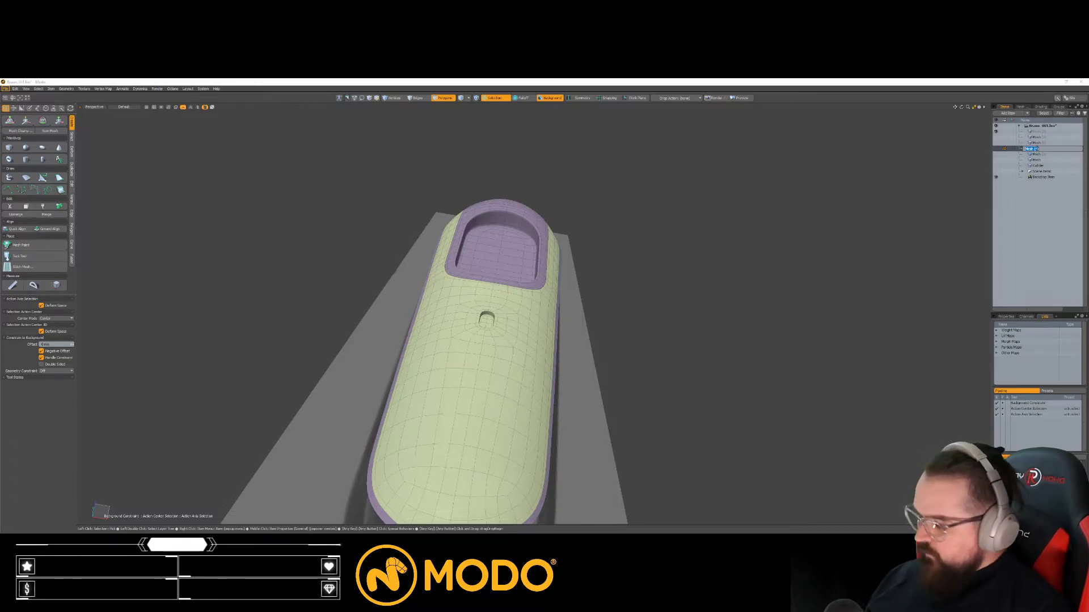
key("Return")
Step: Show the body behind the separate slot mesh, bevel all slot polygons with an inset border, then select the next mesh item
left_click(1036, 143)
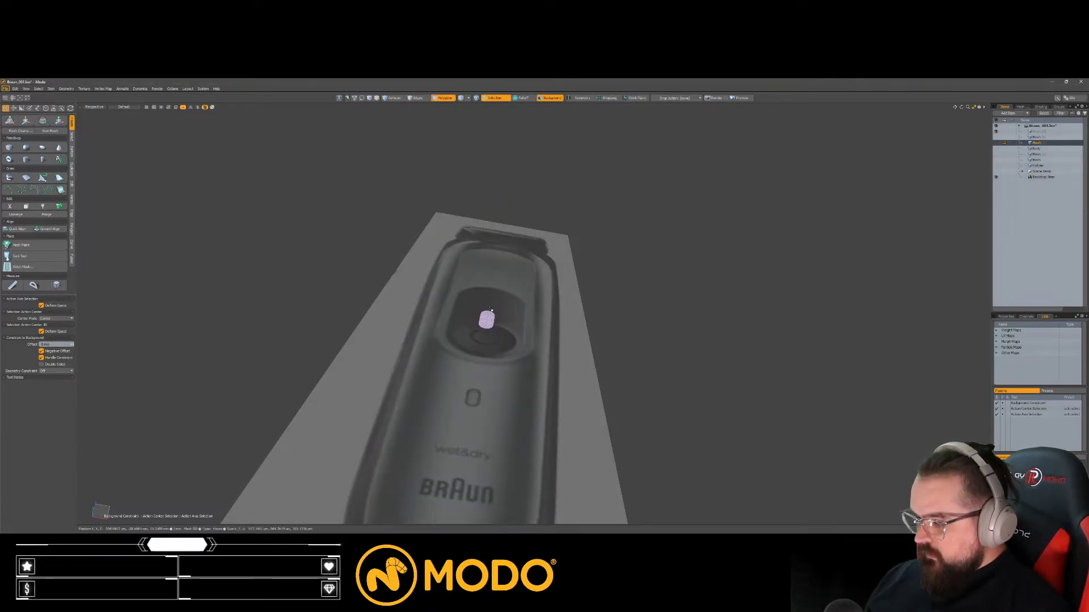
left_click(995, 148)
key("shift+a")
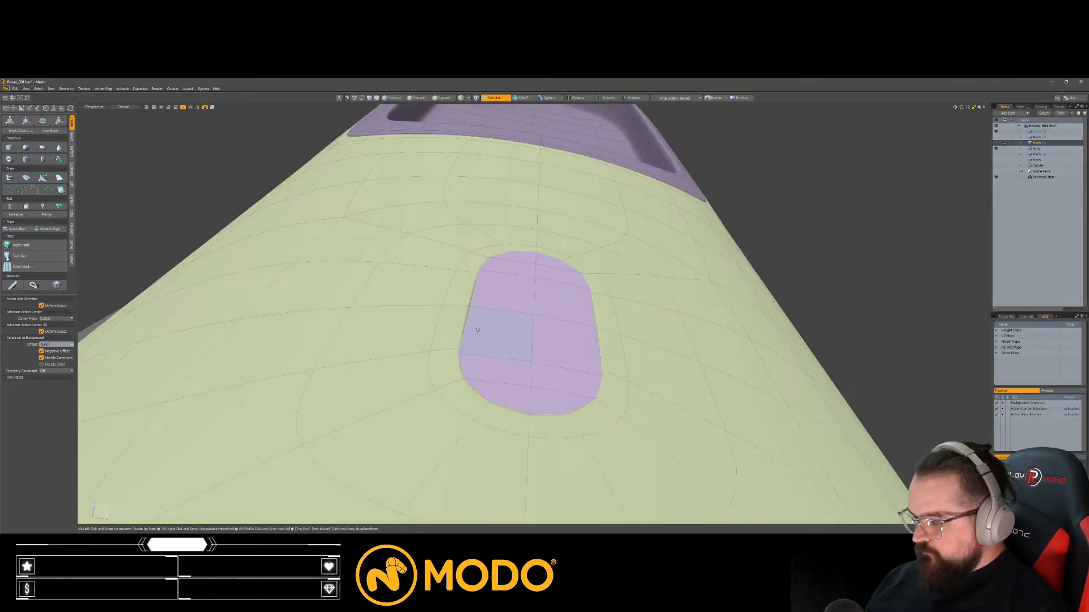
scroll(539, 344, "up", 4)
double_click(537, 342)
key("b")
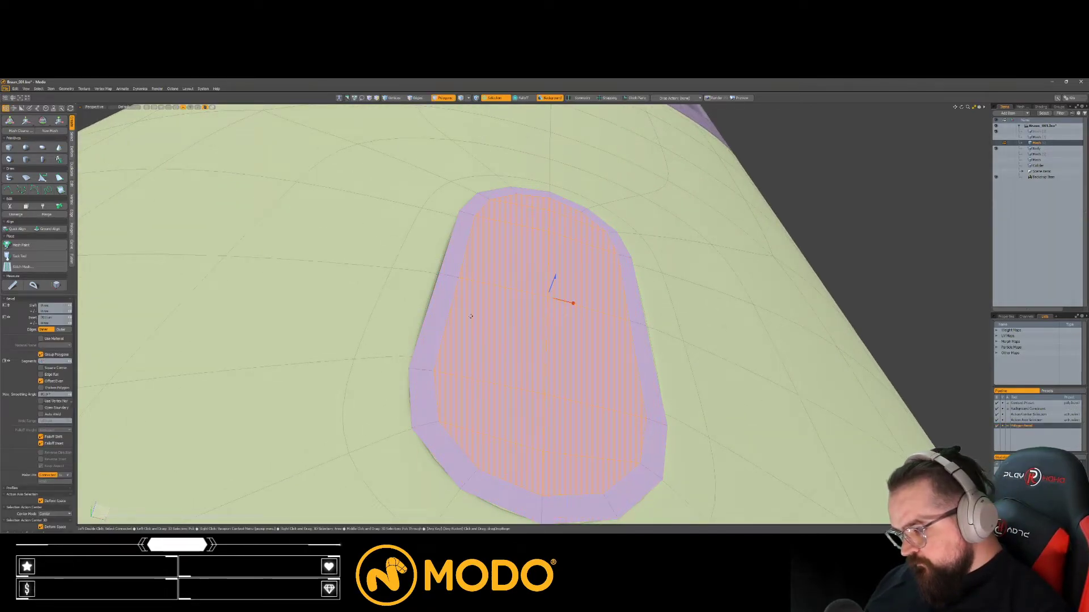
key("space")
left_click(733, 273)
left_click(1028, 154)
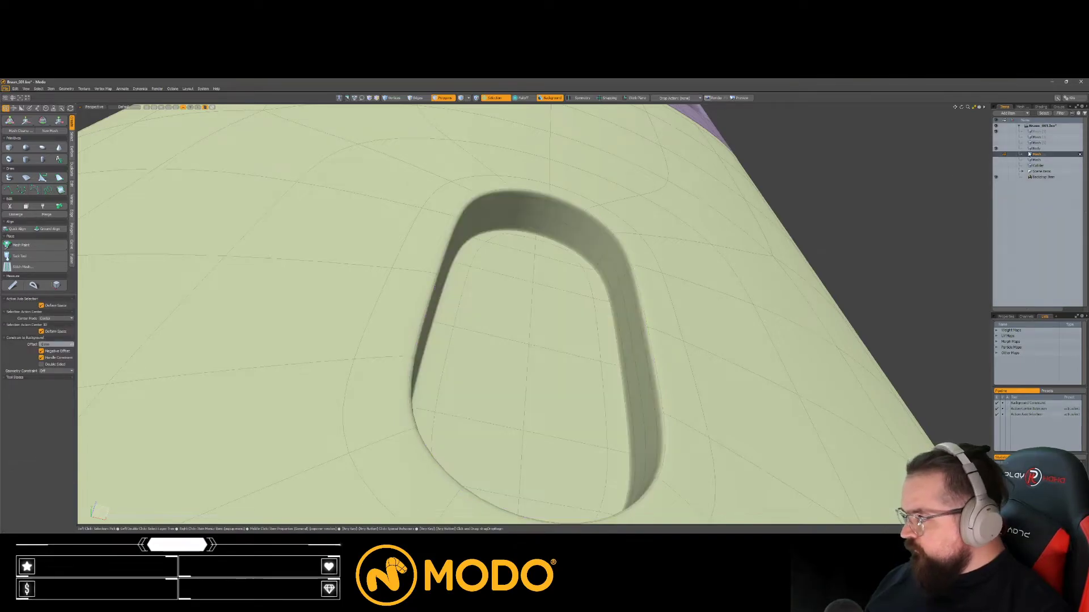
Step: Select the slot's floor polygons on the body mesh and copy them into the separate slot insert mesh
left_click(1035, 149)
left_click(513, 275)
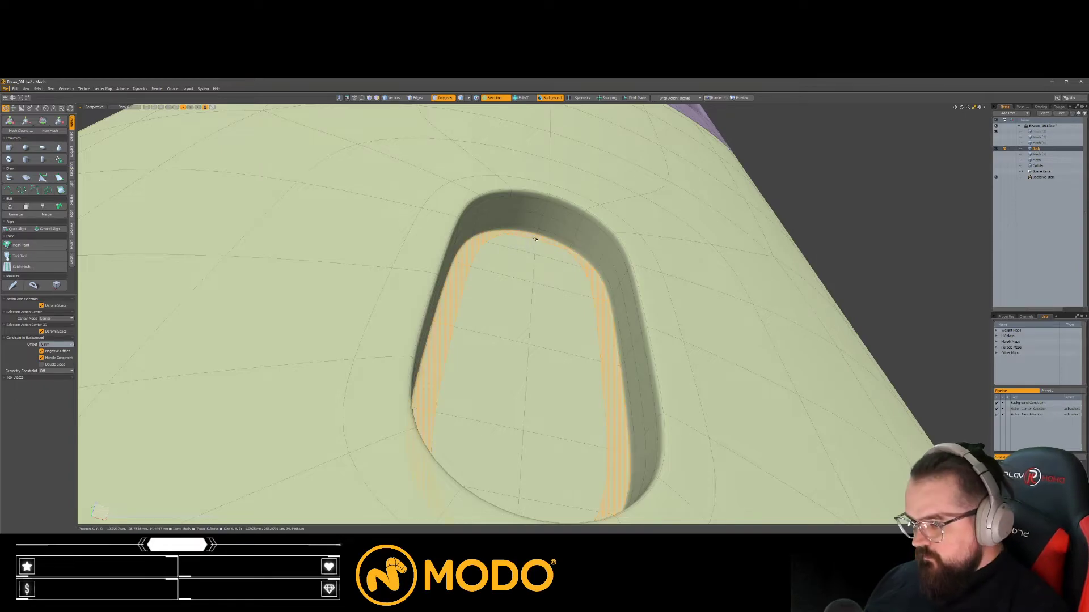
scroll(553, 306, "down", 3)
double_click(553, 318, "shift")
left_click_drag(554, 318, 499, 357, "alt")
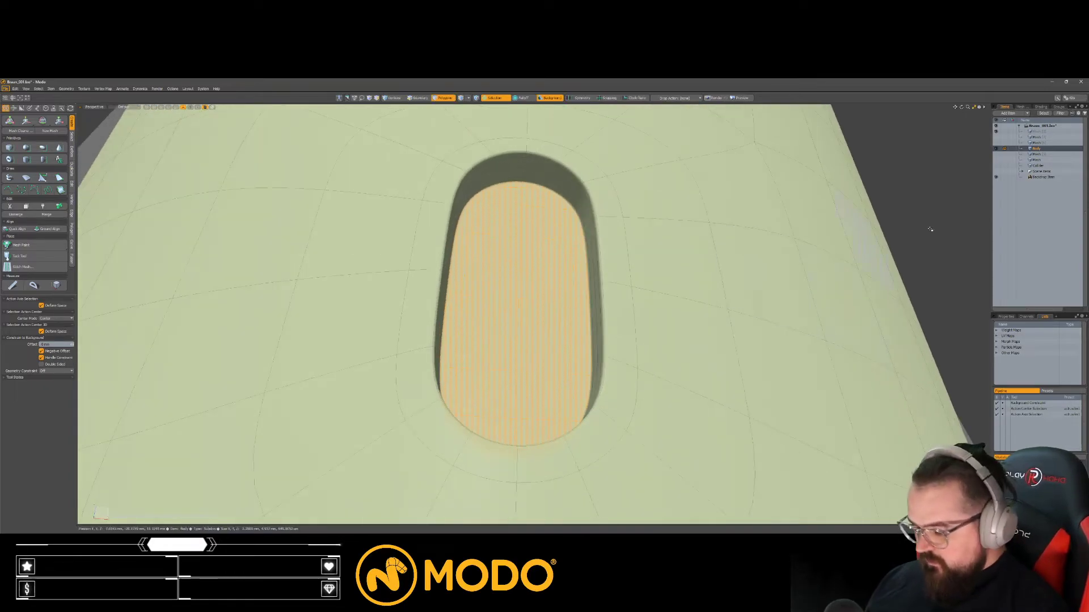
left_click(1036, 143)
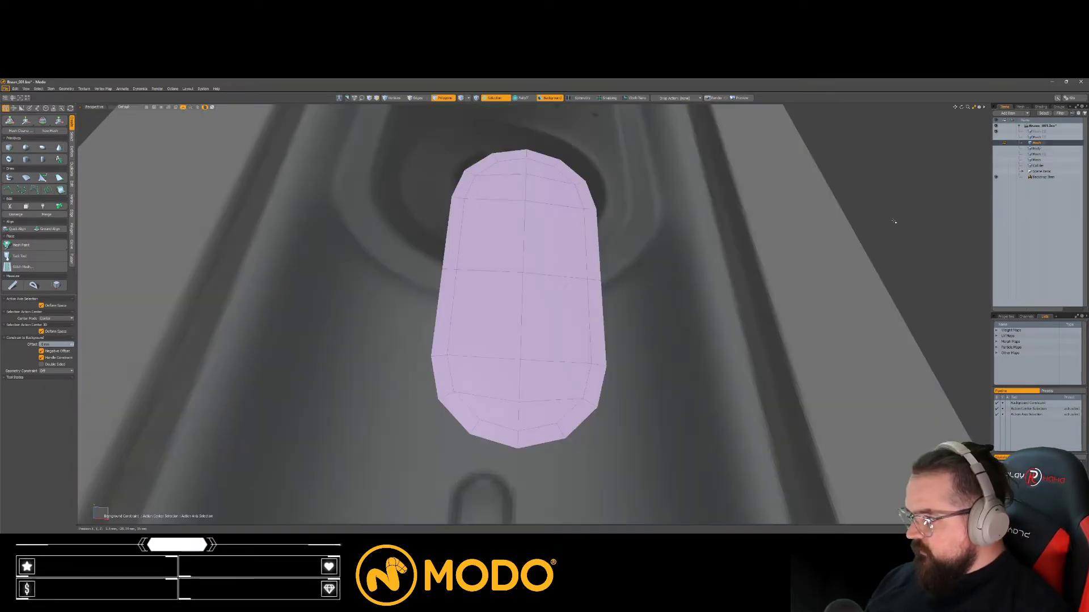
left_click_drag(894, 222, 617, 406, "alt")
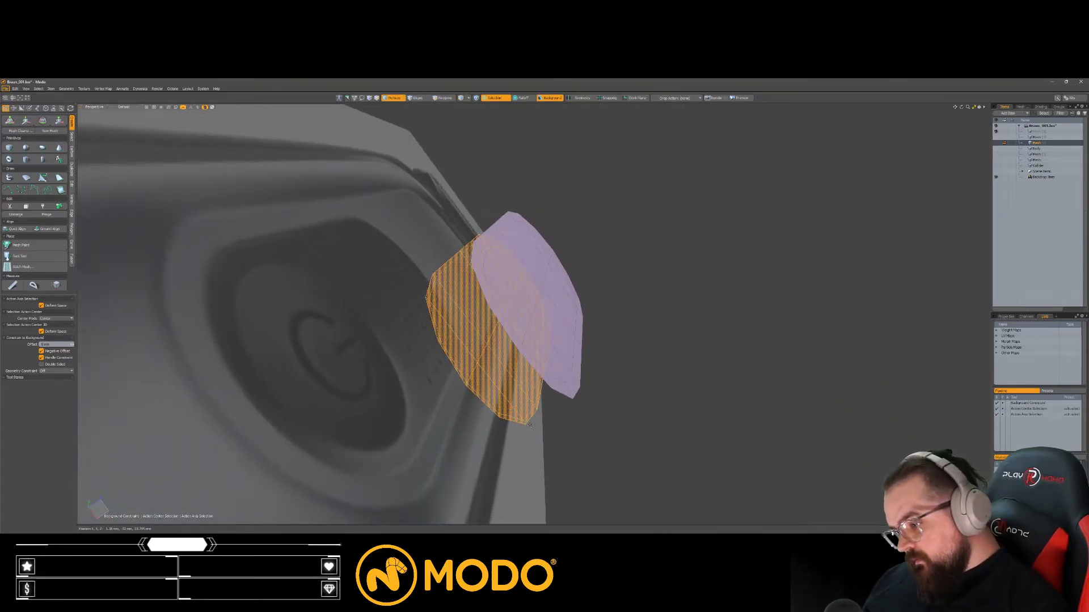
Step: Bridge the border edges of the insert's two surfaces to form its side walls
key("2")
double_click(565, 396, "shift")
key("shift+b")
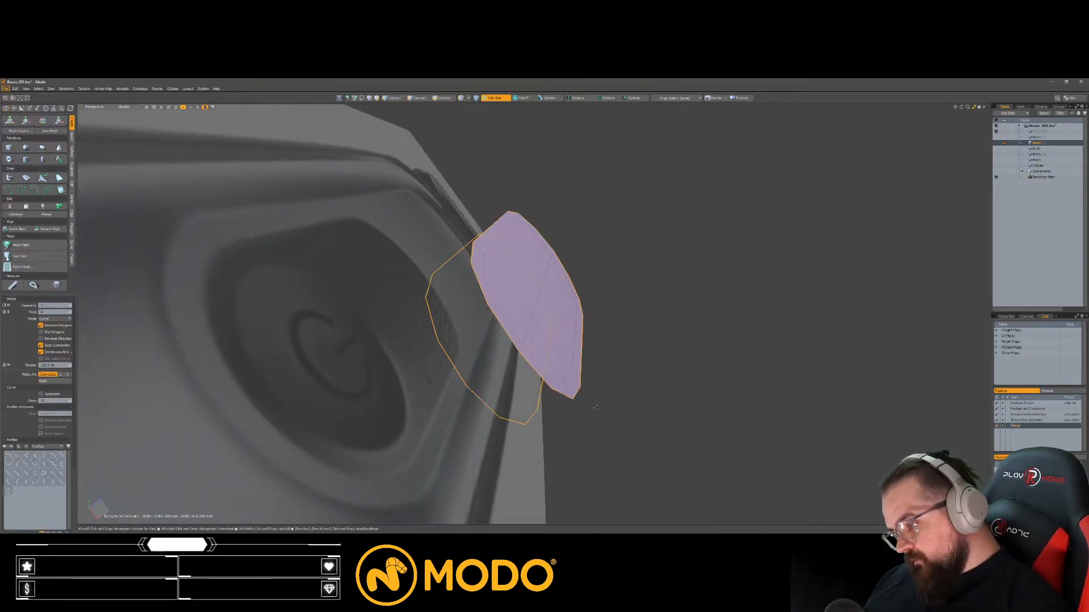
left_click(591, 423)
left_click_drag(591, 423, 573, 373, "alt")
key("q")
key("Escape")
Step: Select the edge loop around the insert's purple face and bevel it slightly
double_click(574, 376)
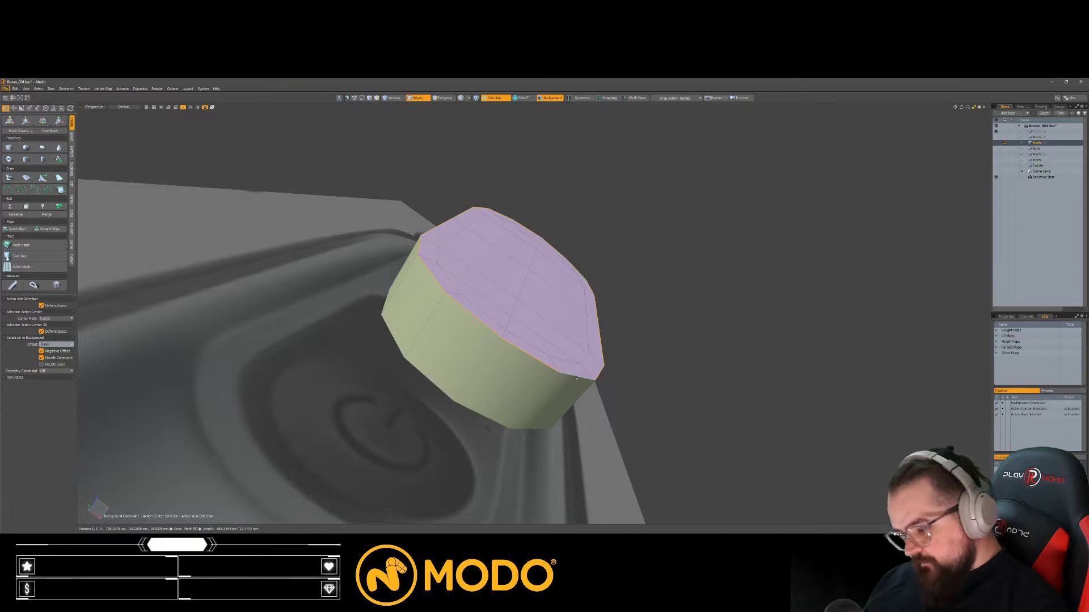
key("b")
mouse_move(645, 390)
left_mouse_down()
mouse_move(665, 390)
mouse_move(661, 411)
mouse_move(652, 377)
left_mouse_up()
key("q")
key("Escape")
Step: Add two loop slices to the insert and turn on its subdivision smoothing
key("alt+c")
key("q")
key("alt+c")
key("q")
key("Tab")
Step: Select all polygons of the insert and assign a material to them
left_click_drag(576, 246, 621, 289, "ctrl+alt")
key("3")
double_click(567, 252)
key("m")
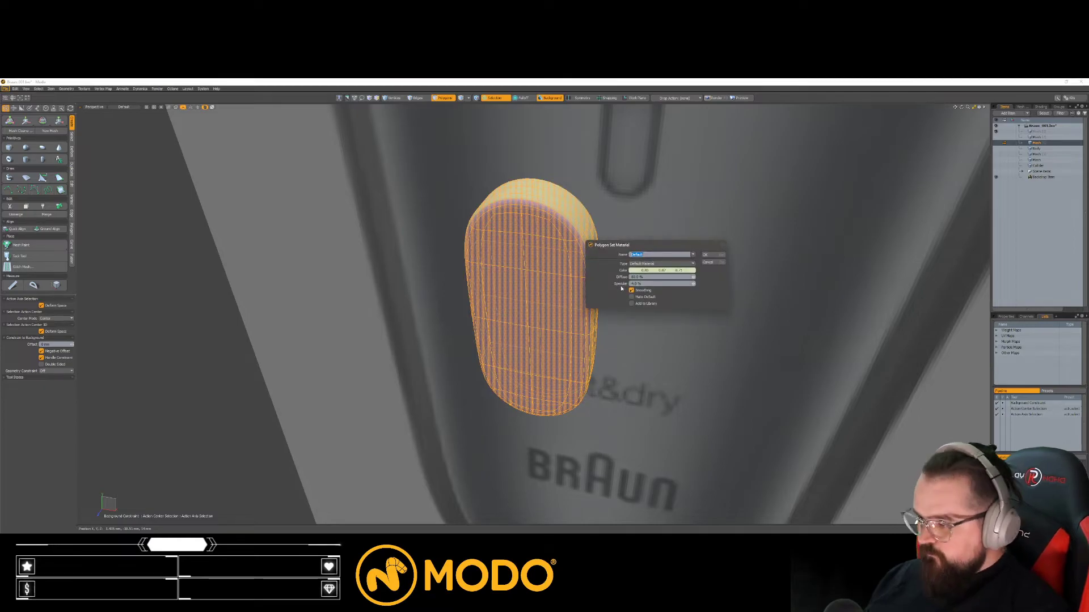
key("Return")
left_click(628, 312)
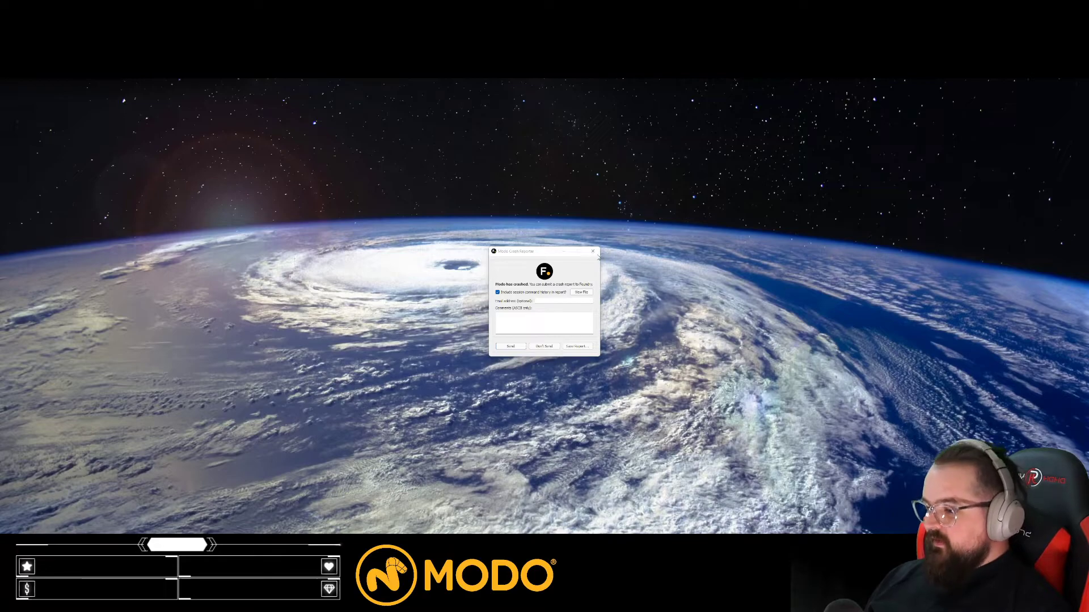
Step: Close the crash report, reopen the trimmer scene, and show the whole model in a single perspective view in polygon mode
left_click(593, 252)
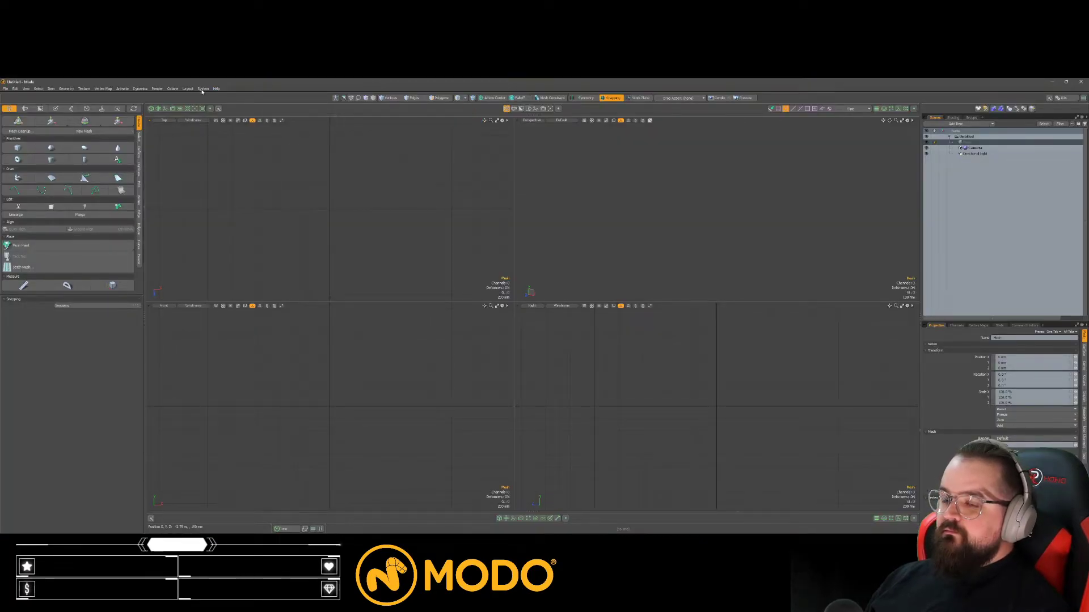
left_click(722, 275)
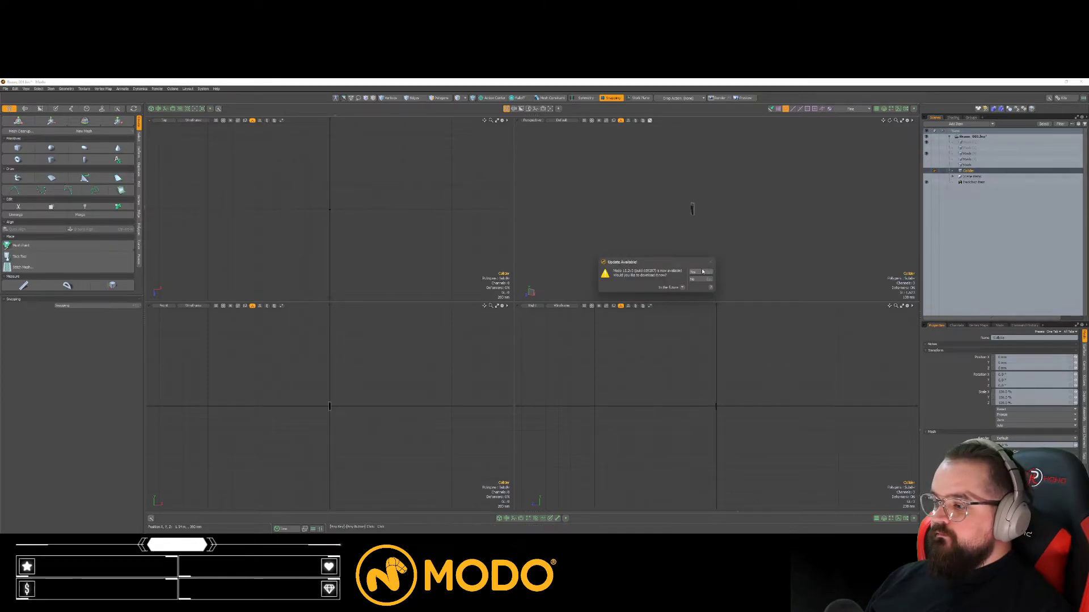
left_click(702, 271)
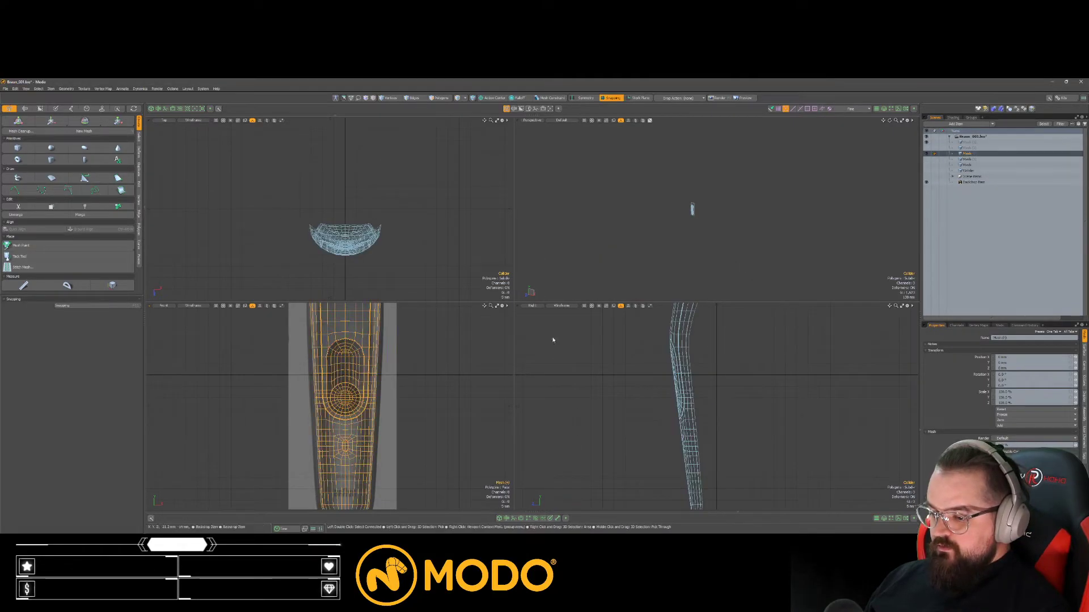
key("KP_0")
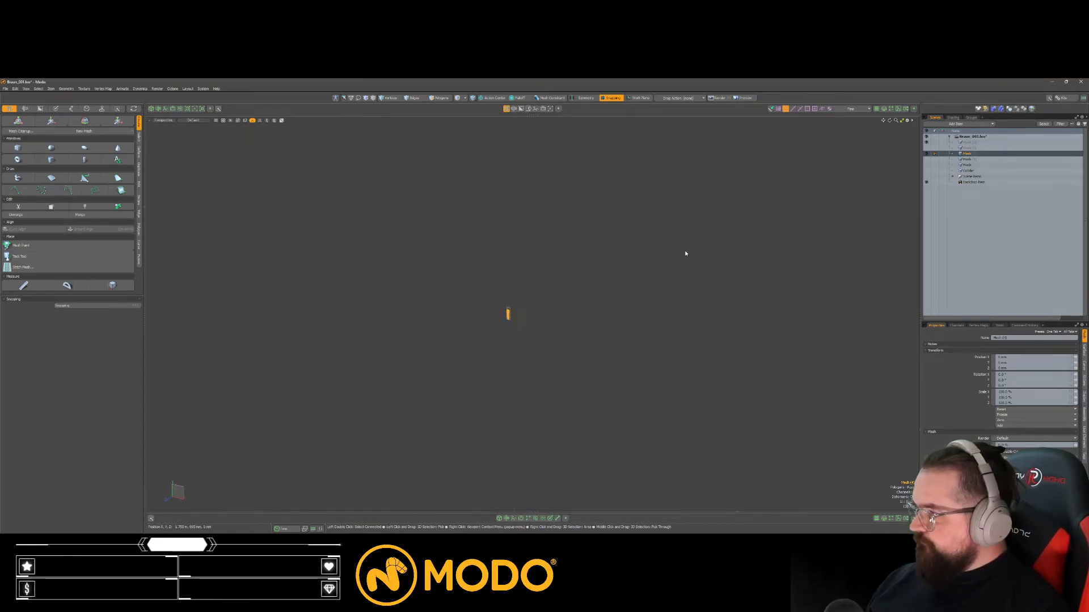
key("a")
left_click(445, 100)
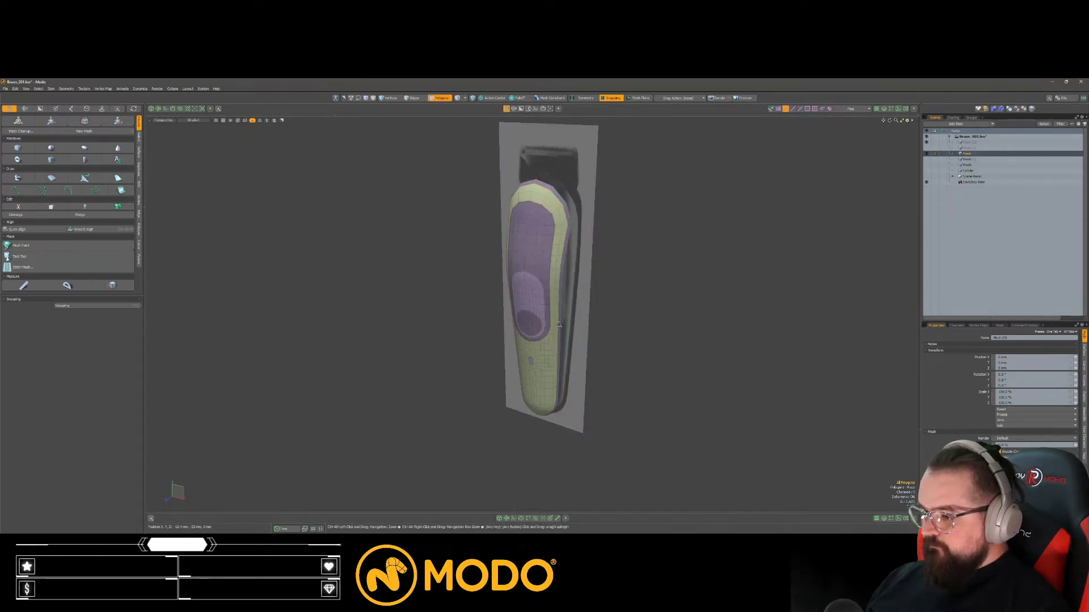
Step: Examine the body's thumb recess, indicator slot and lower end with subdivision smoothing on and off
scroll(533, 335, "up", 5)
left_click_drag(482, 363, 510, 346, "alt")
scroll(499, 363, "down", 1)
left_click_drag(471, 397, 508, 351, "alt")
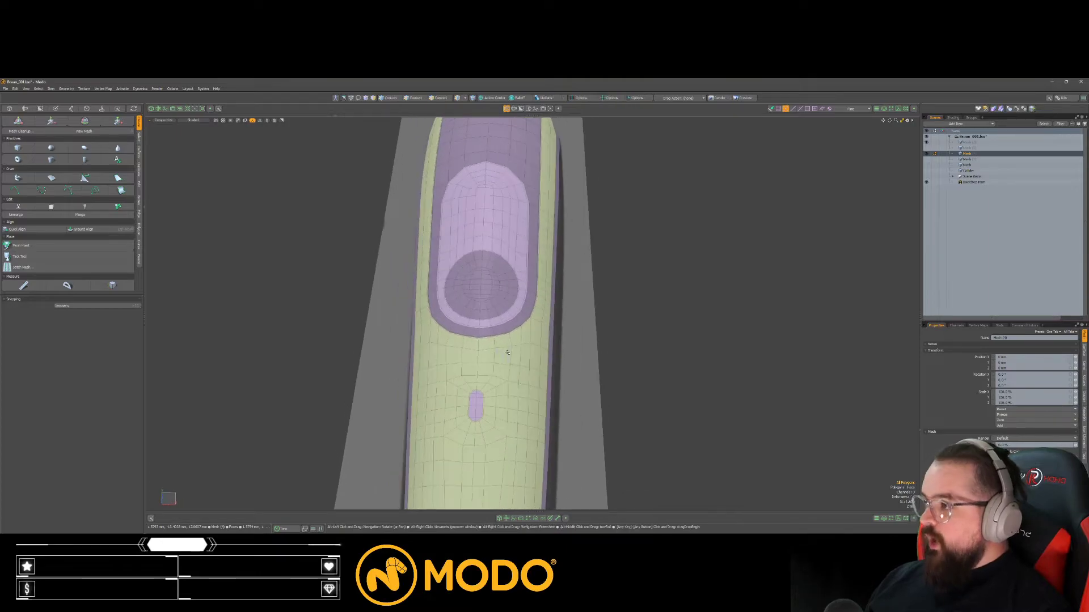
left_click_drag(511, 409, 518, 374, "alt+shift")
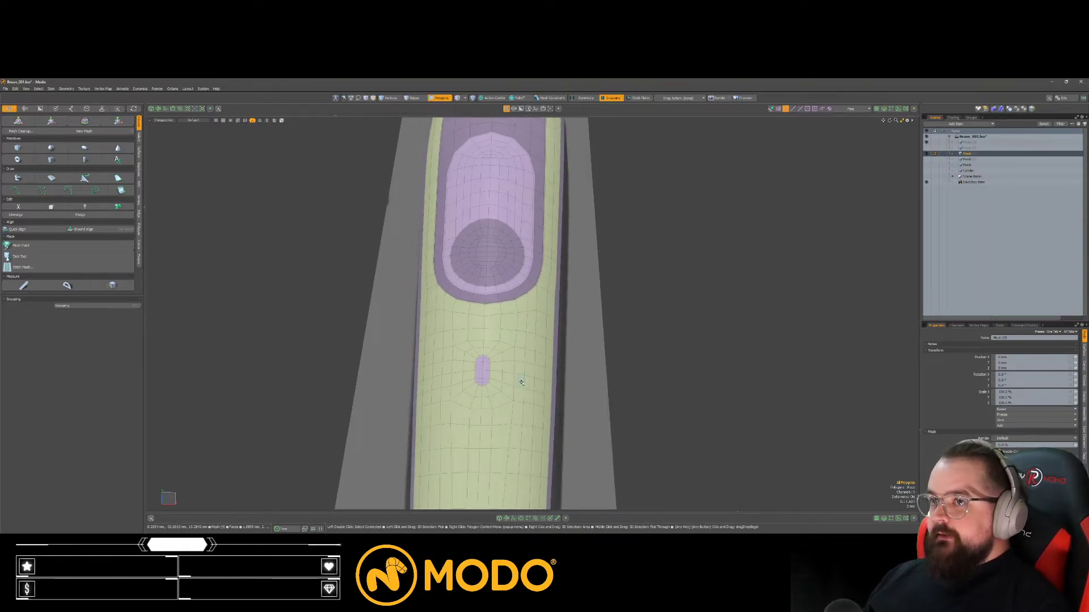
scroll(516, 412, "down", 5)
left_click_drag(516, 412, 529, 353, "alt")
key("Tab")
left_click_drag(471, 397, 492, 353, "alt")
key("Tab")
left_click_drag(481, 349, 482, 391, "ctrl+alt")
Step: Select the centre edge of the body's lower rim for the Move tool and recheck the surface with smoothing toggled
key("2")
left_click(466, 303)
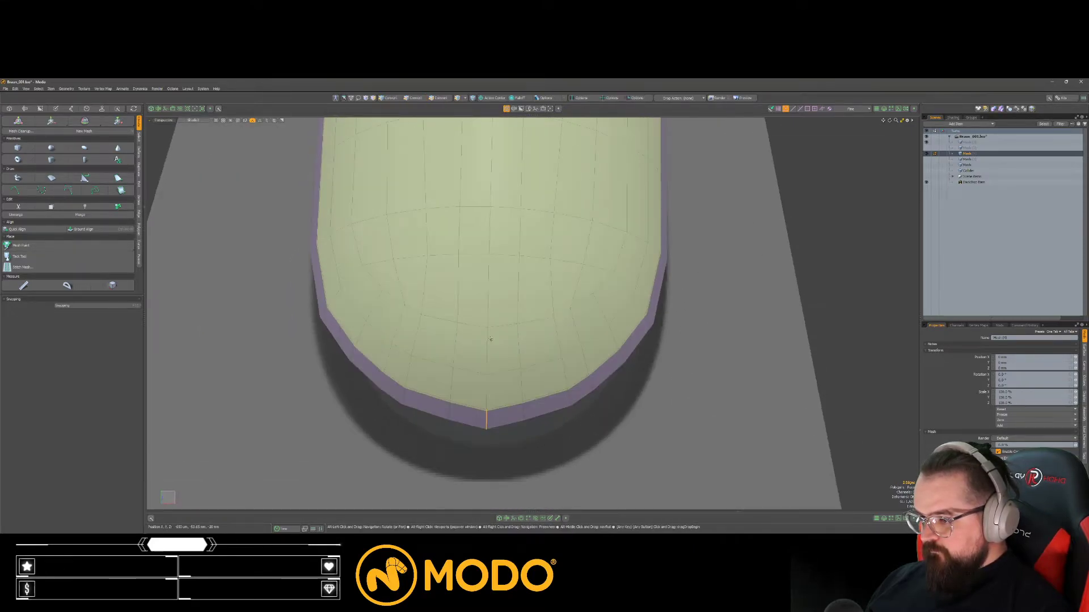
key("w")
key("q")
left_click(658, 412)
key("Tab")
left_click_drag(658, 412, 518, 337, "ctrl+alt")
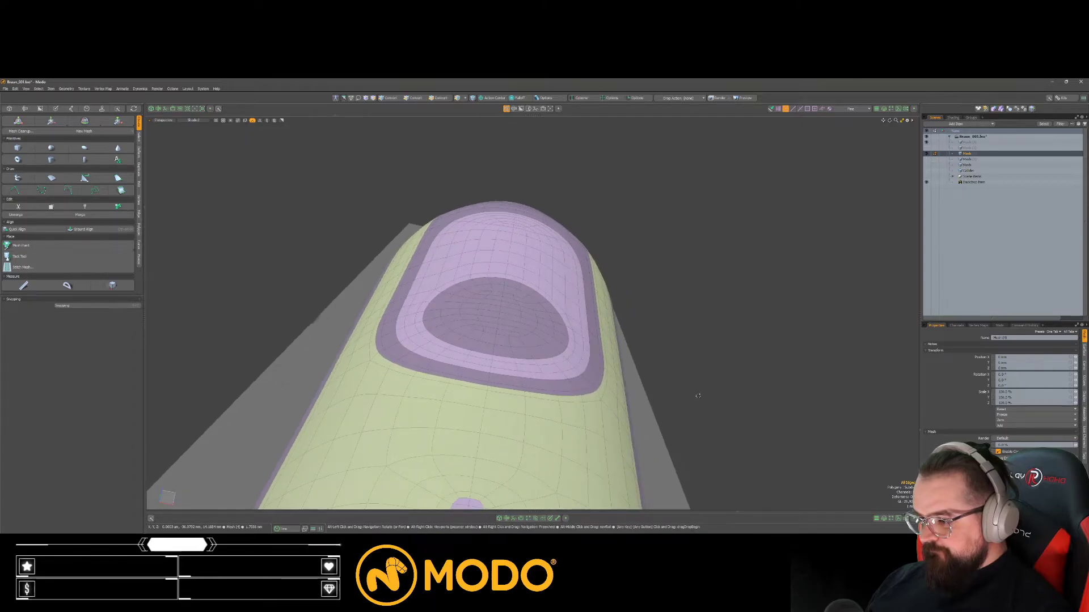
key("Tab")
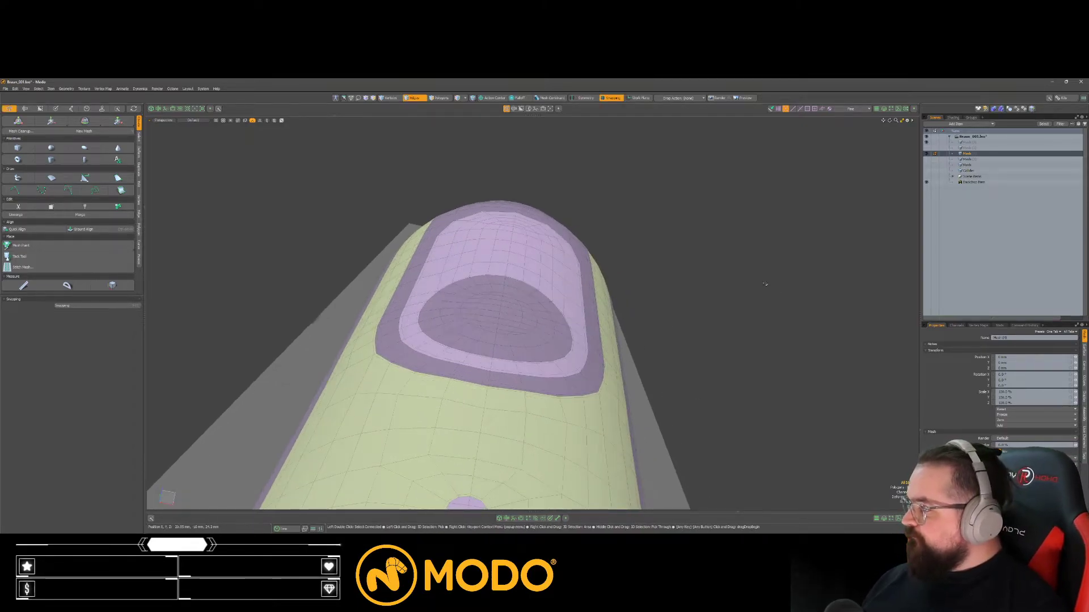
Step: Rename the trimmer body's mesh item as Body
left_click_drag(768, 287, 736, 255, "alt")
left_click(973, 153)
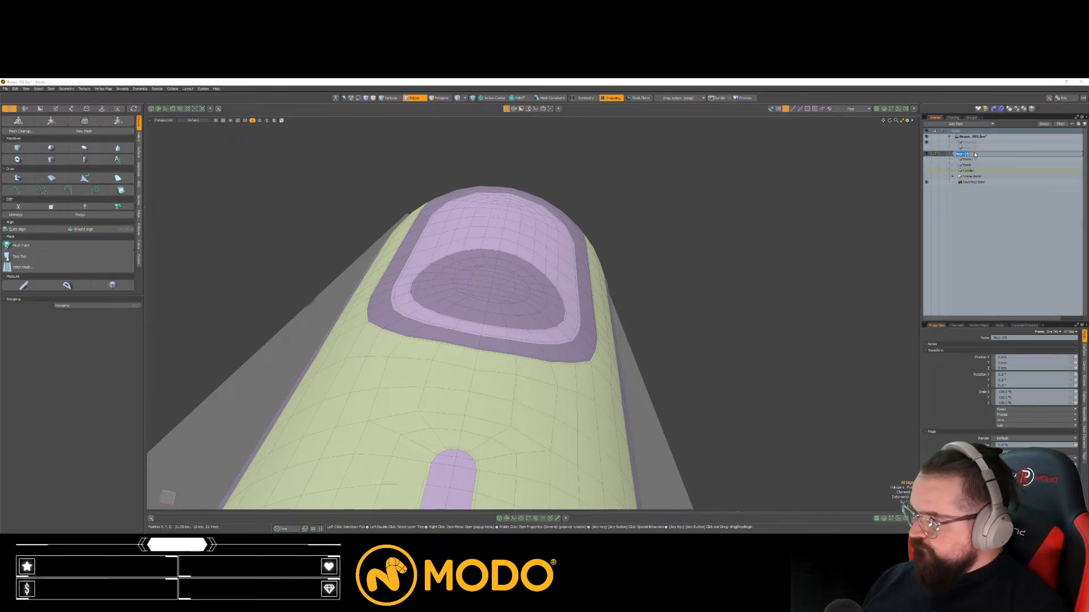
type("Body")
key("Return")
Step: Select the light ring around the thumb recess with all polygons inside it and cut them out of Body
left_click_drag(573, 272, 493, 309, "alt")
scroll(494, 309, "up", 2)
key("3")
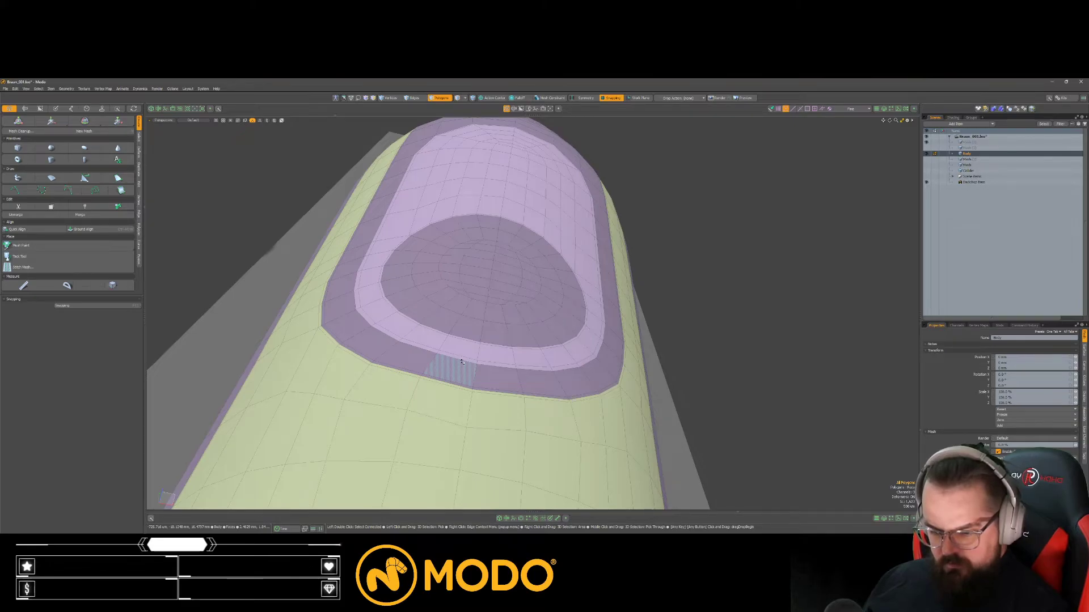
scroll(557, 359, "down", 5)
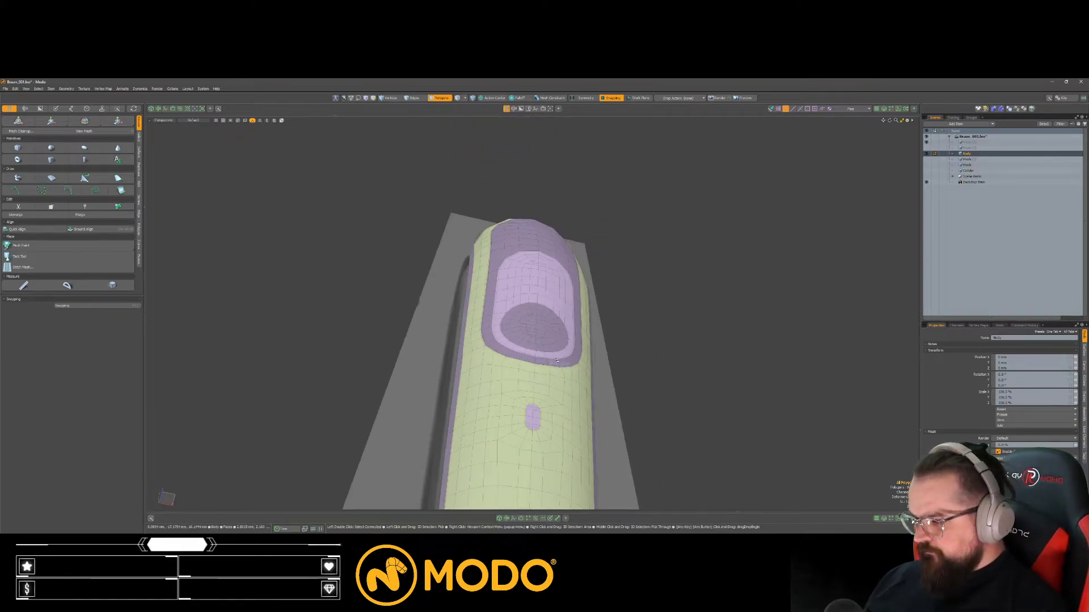
scroll(466, 386, "up", 4)
left_click_drag(467, 385, 487, 412, "alt")
left_click(491, 282)
key("l")
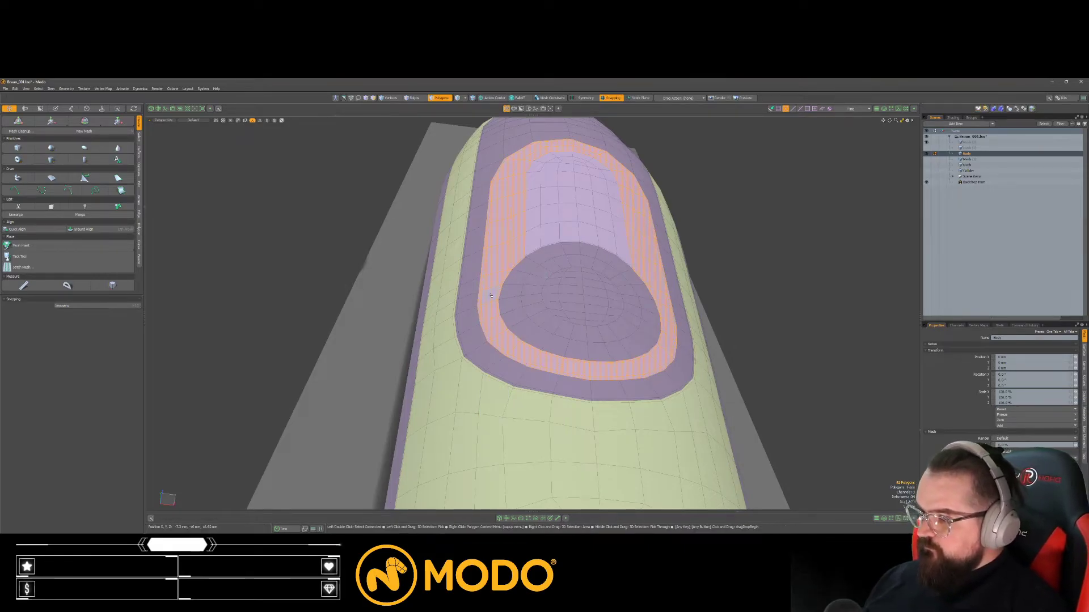
double_click(527, 265, "shift")
key("Delete")
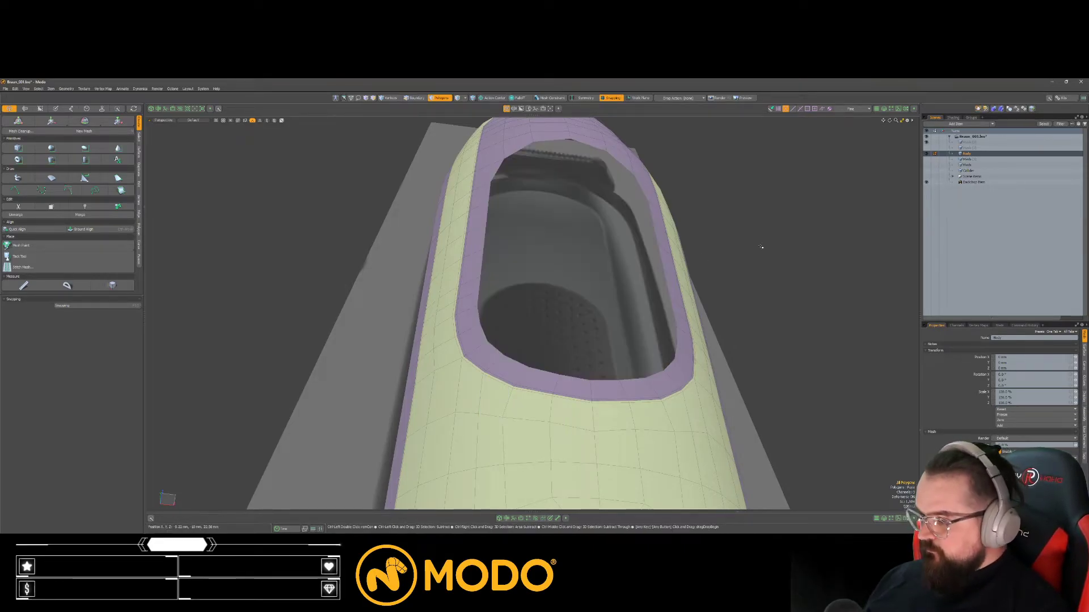
Step: Paste the cut thumb recess polygons into the mesh item above Body and clear the selection
left_click(966, 148)
key("ctrl+v")
scroll(685, 277, "down", 5)
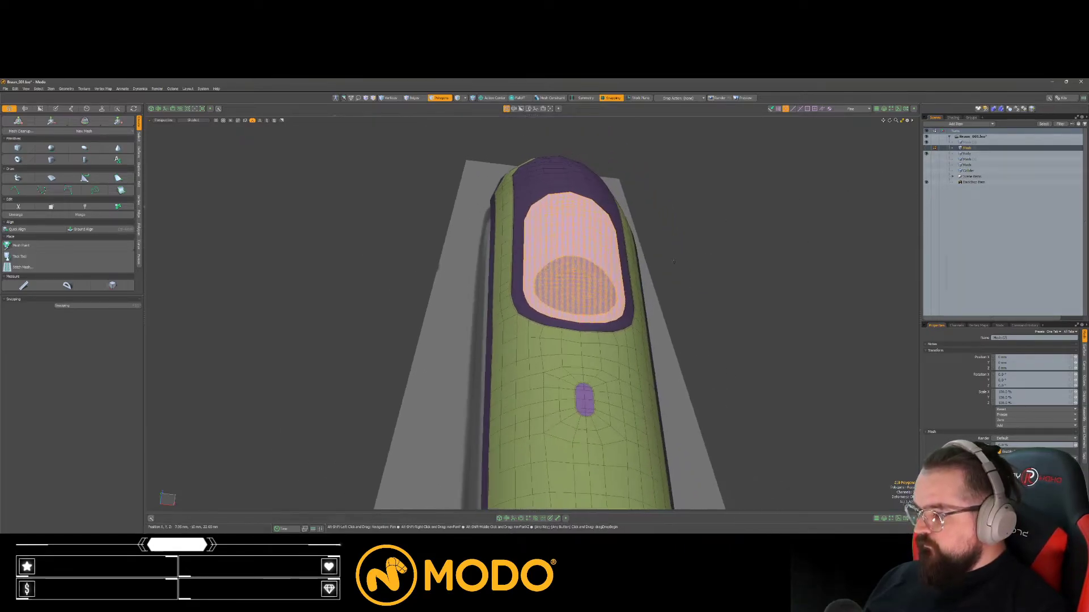
left_click(685, 276)
Step: Make the viewport draw inactive meshes with the same shading as the active one, and check the opening in Body
key("o")
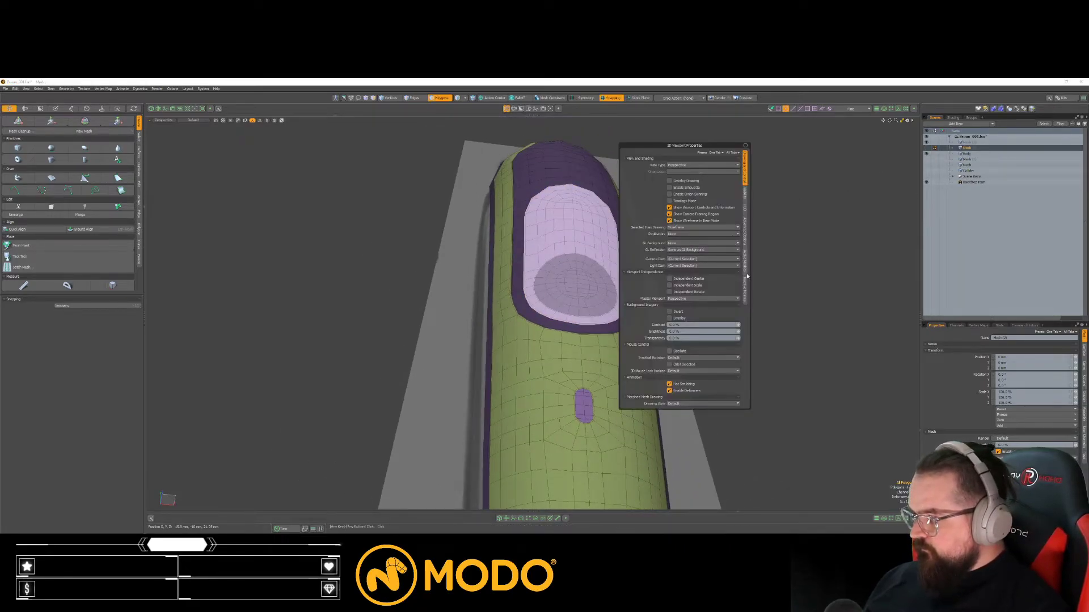
left_click(745, 281)
left_click(697, 166)
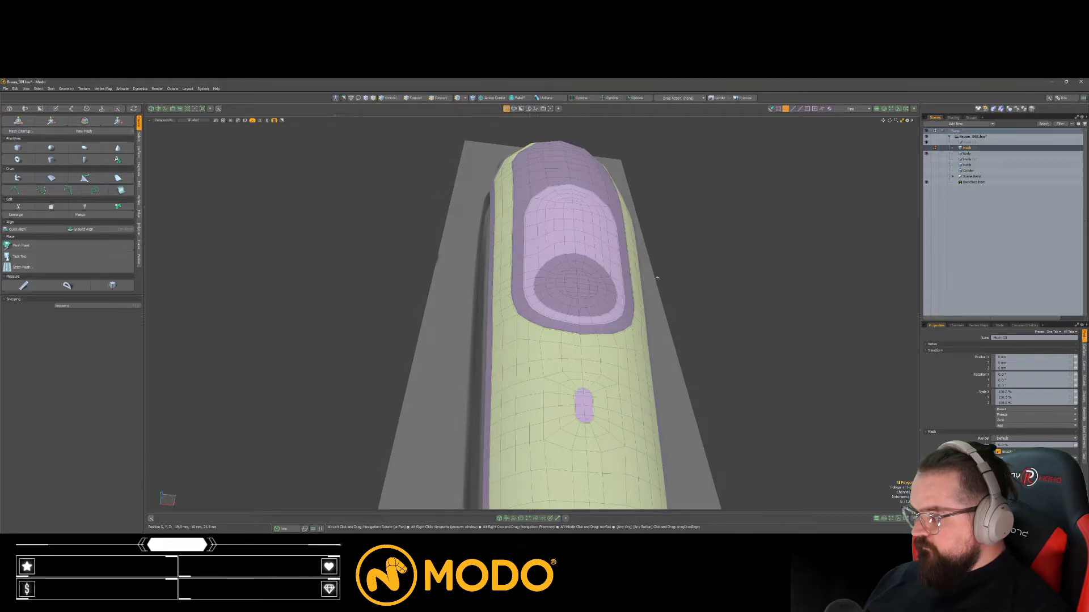
left_click_drag(664, 274, 670, 296, "alt")
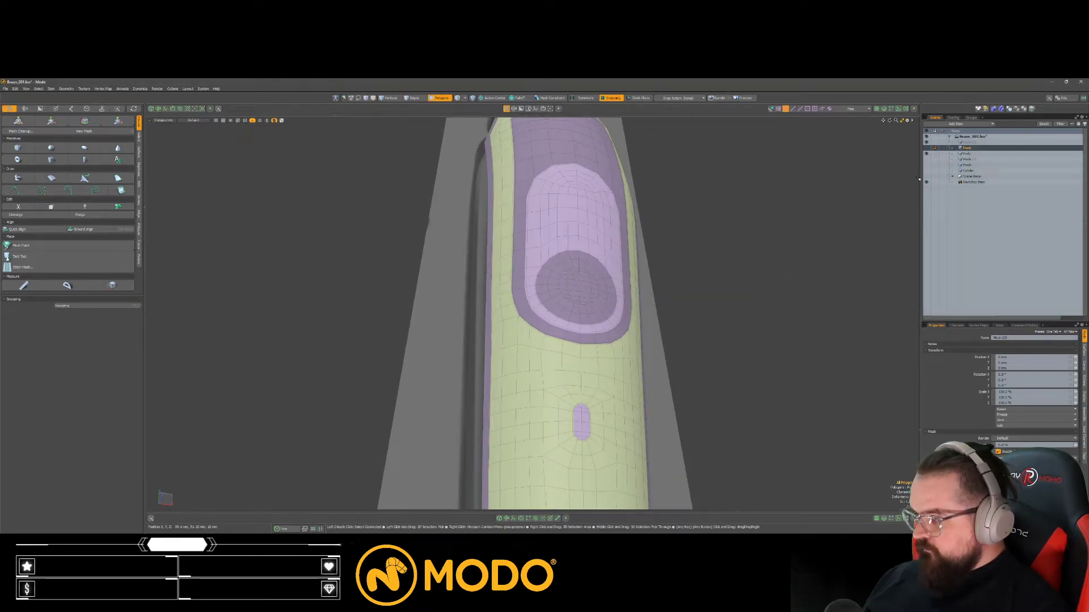
left_click(967, 153)
left_click_drag(709, 255, 684, 246, "alt")
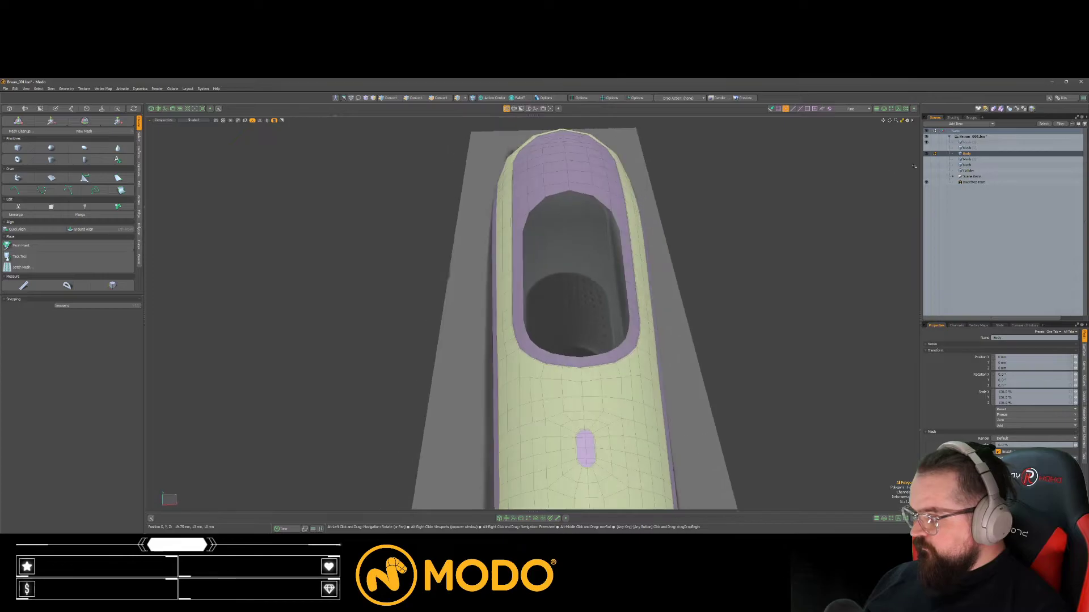
Step: Select the round button's outer polygon loop and its interior on the thumb panel mesh, and cut them out
left_click(966, 148)
scroll(560, 305, "up", 3)
left_click_drag(538, 348, 547, 353)
key("l")
double_click(577, 311)
key("Delete")
Step: Paste the round button polygons into a new mesh item and name it Thumb Button
key("n")
key("ctrl+v")
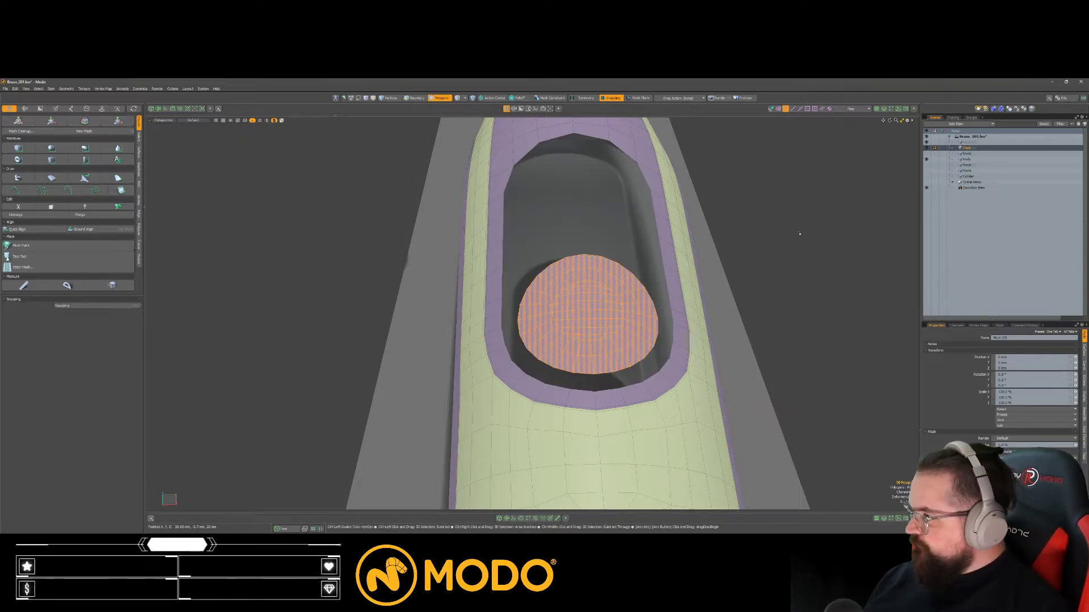
double_click(970, 148)
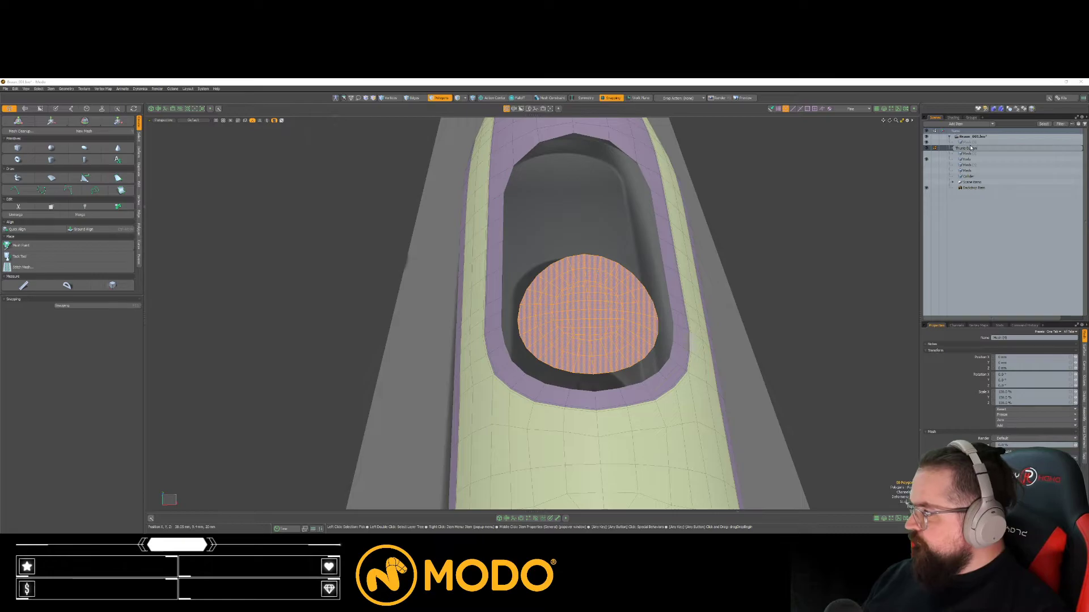
type("Thumb Button")
key("Return")
Step: Rename the mesh item that holds the panel surrounding the round button
left_click(971, 155)
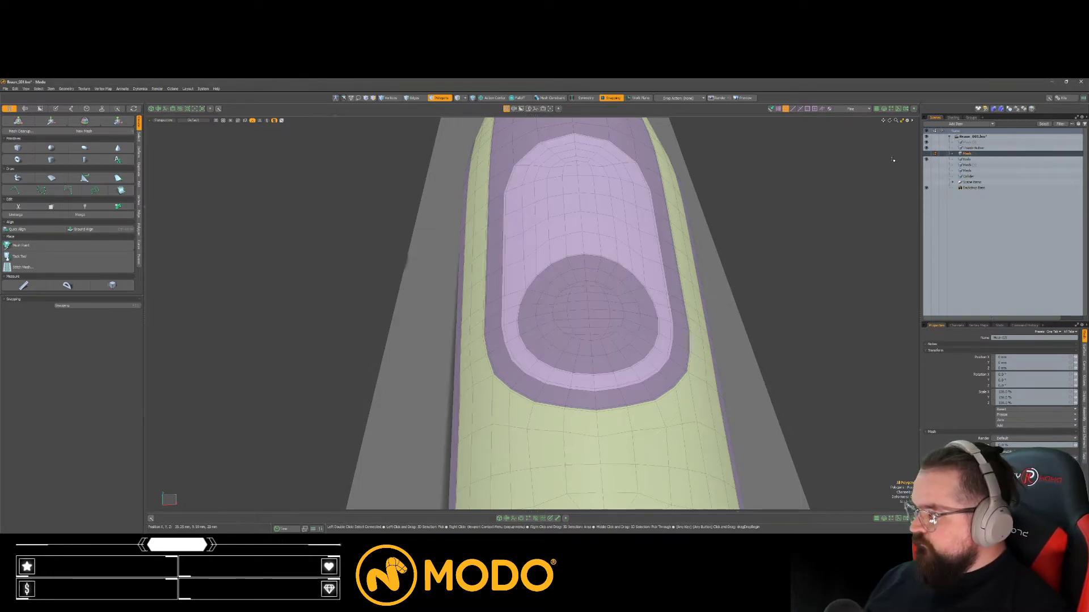
double_click(966, 154)
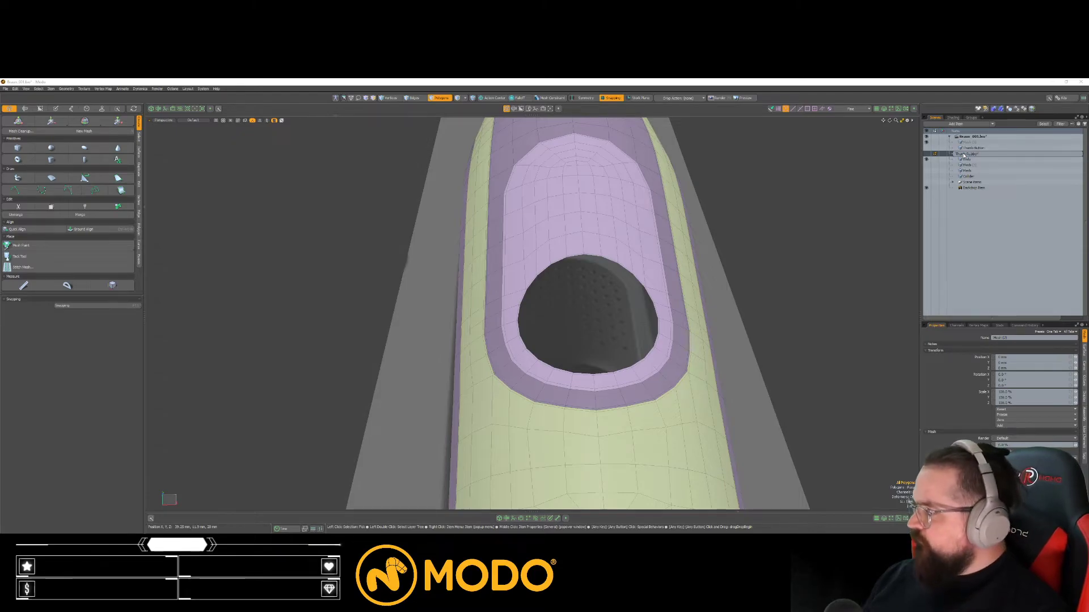
key("Return")
Step: Select the panel polygons surrounding the thumb opening on Body, including their interior, and cut them out
left_click(968, 161)
scroll(630, 264, "down", 5)
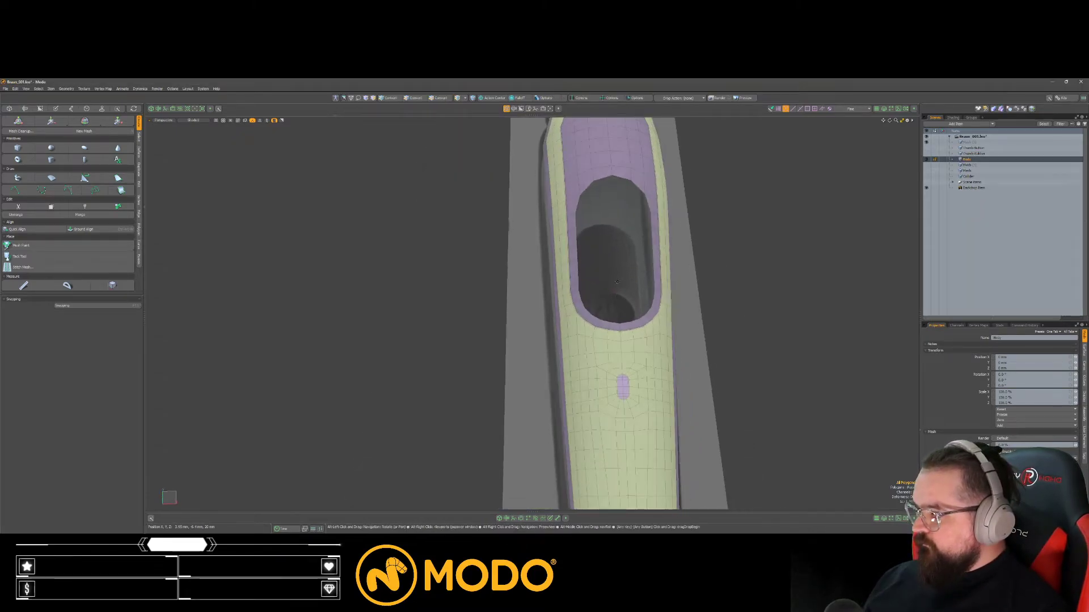
left_click_drag(629, 263, 608, 329, "alt+shift")
left_click_drag(546, 270, 549, 277)
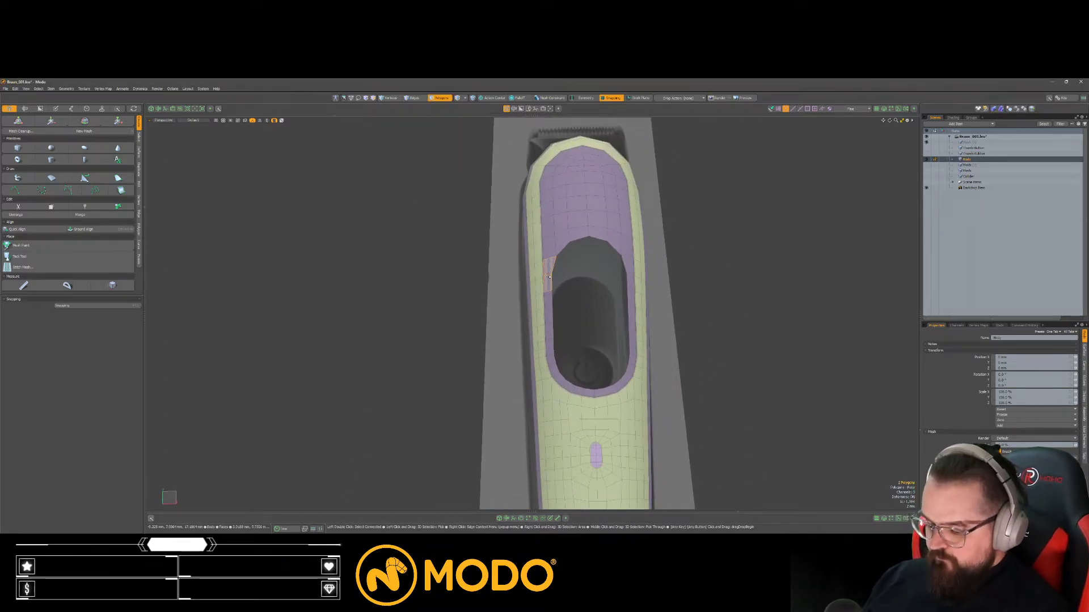
key("l")
double_click(576, 218, "ctrl+shift")
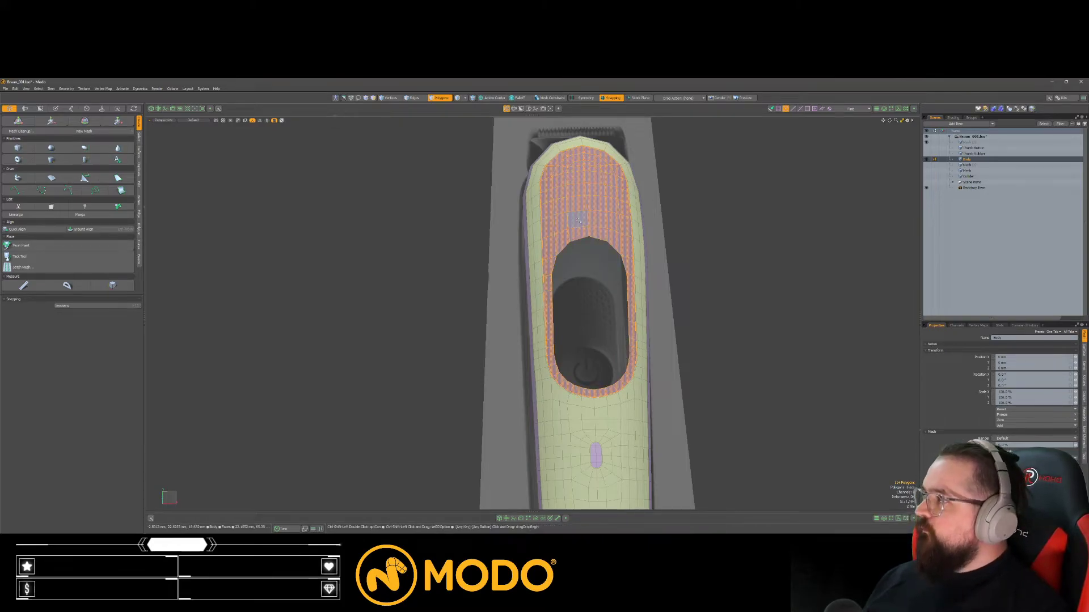
left_click_drag(576, 216, 563, 177, "alt+shift")
key("ctrl+x")
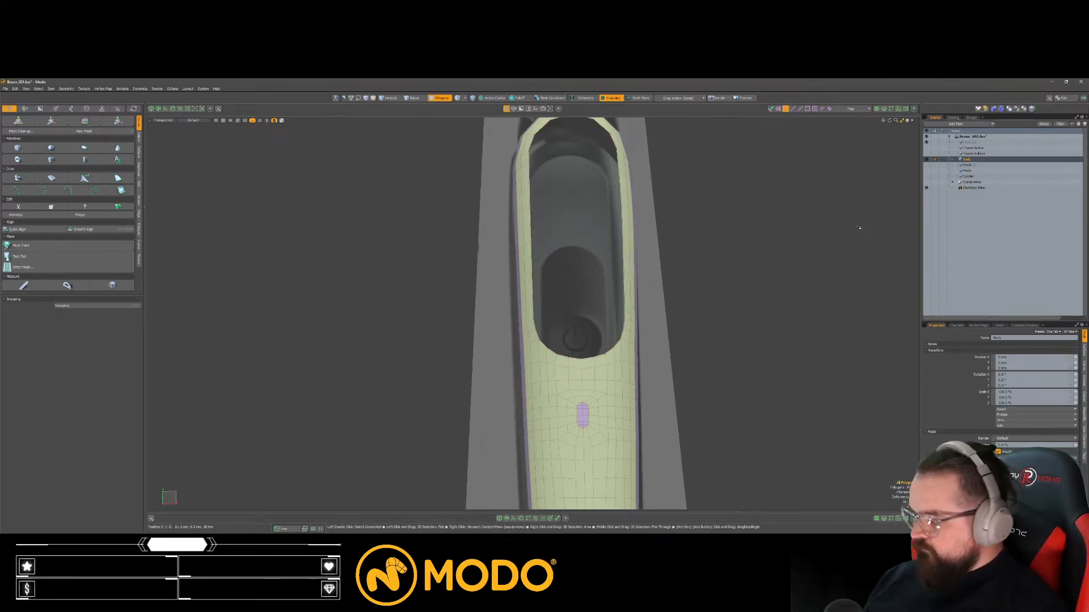
Step: Paste the cut thumb panel surround into a new mesh item and rename that item
key("n")
key("ctrl+v")
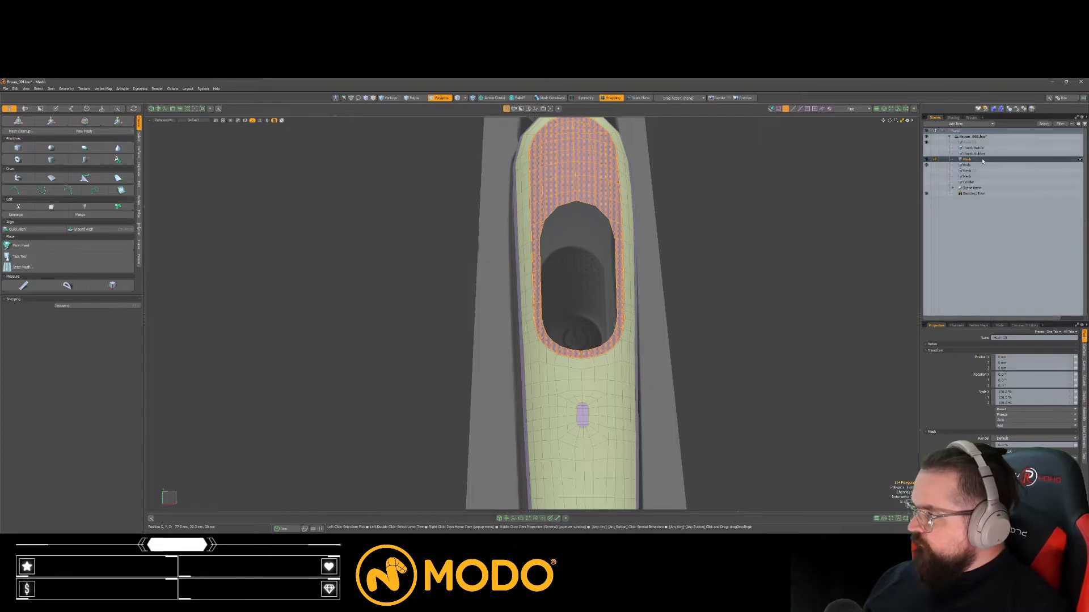
double_click(983, 161)
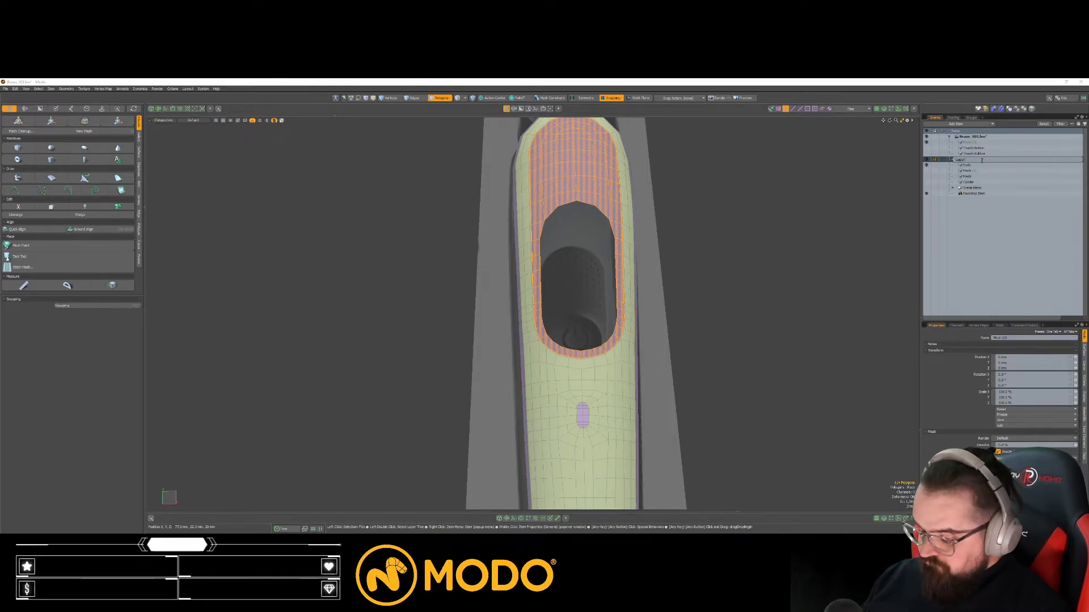
key("Return")
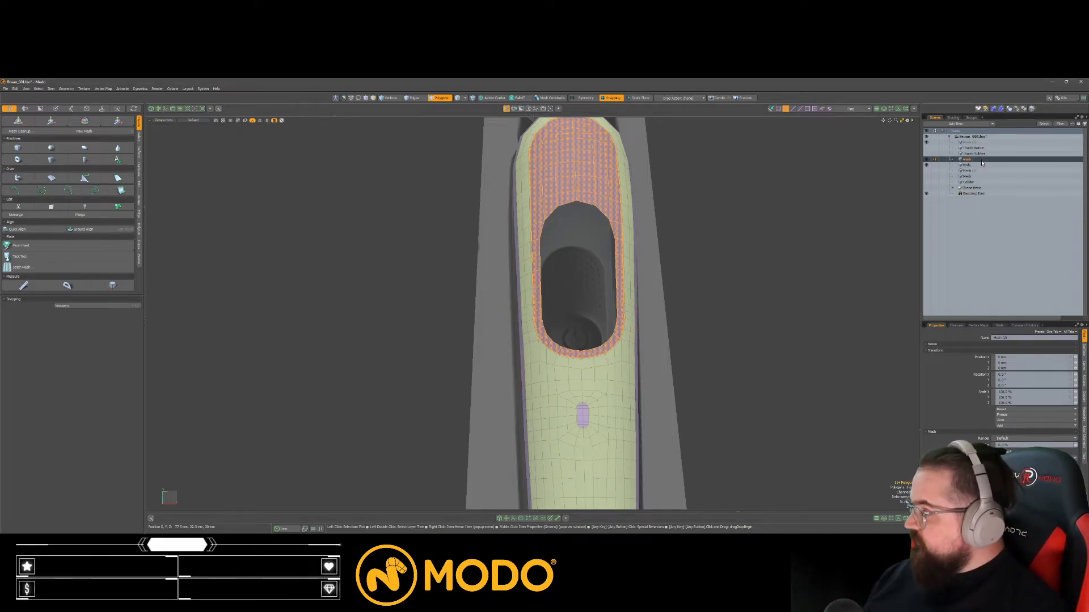
Step: Cut the small slot-shaped light polygons out of Body and paste them into a new, renamed mesh item
left_click(926, 159)
left_click(968, 165)
mouse_move(580, 392)
left_mouse_down("ctrl+alt")
mouse_move(600, 390)
mouse_move(586, 389)
left_mouse_up("ctrl+alt")
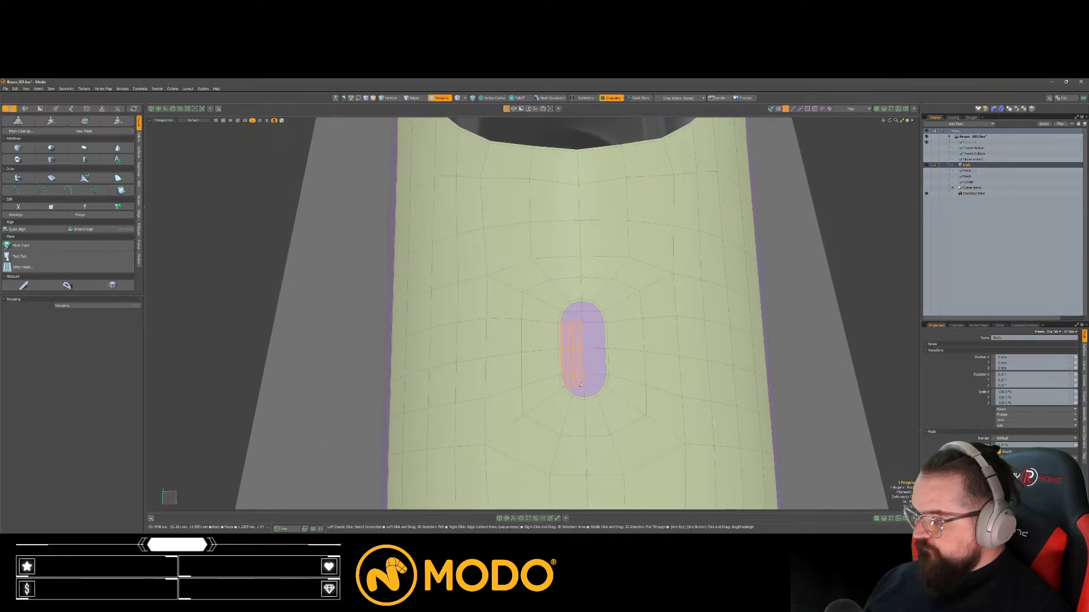
key("ctrl+x")
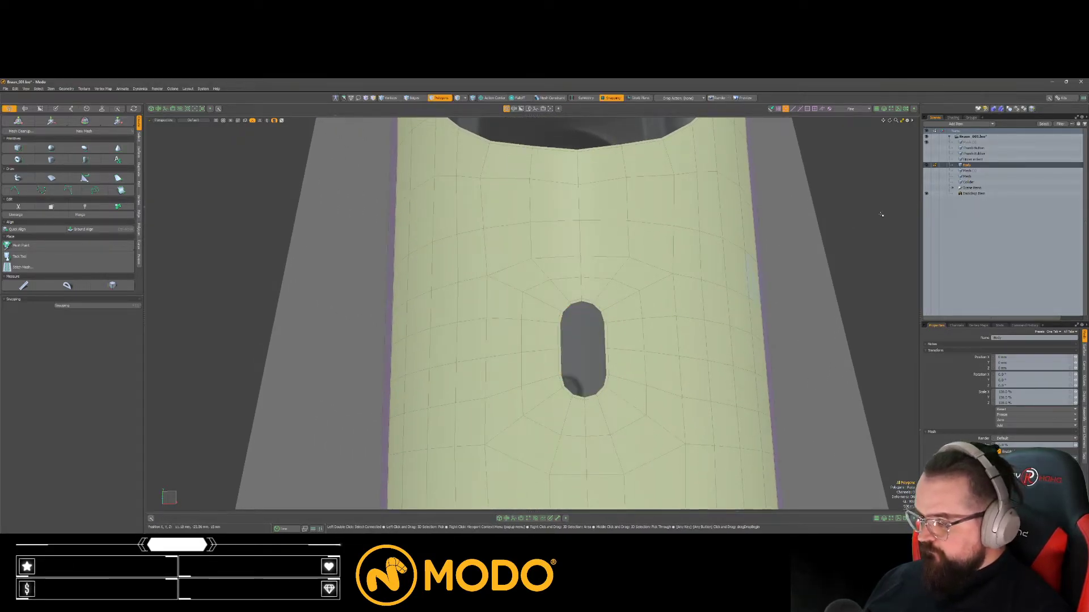
key("n")
key("ctrl+v")
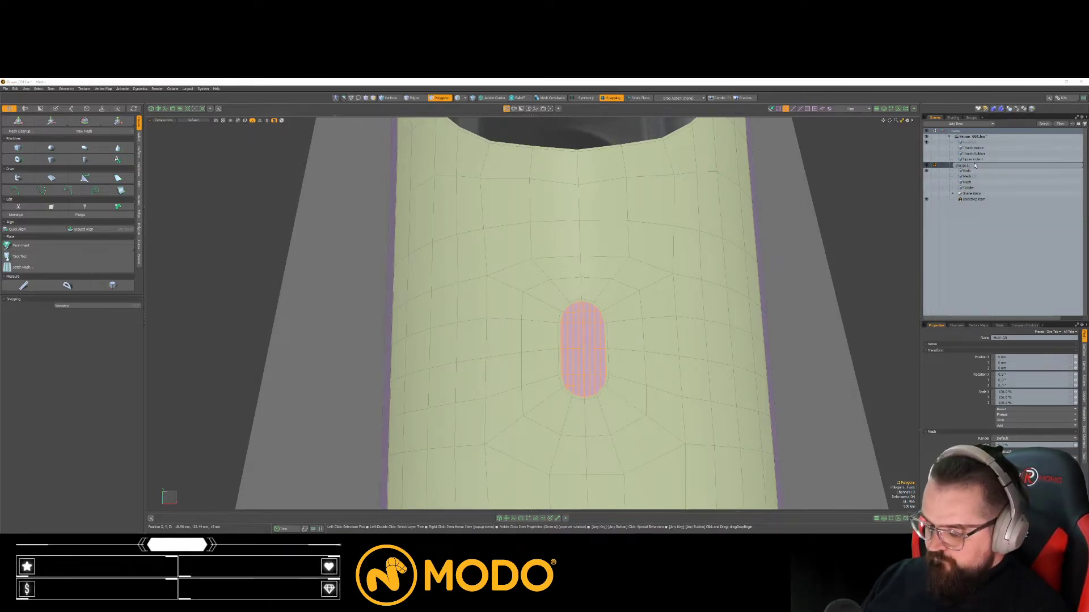
key("Return")
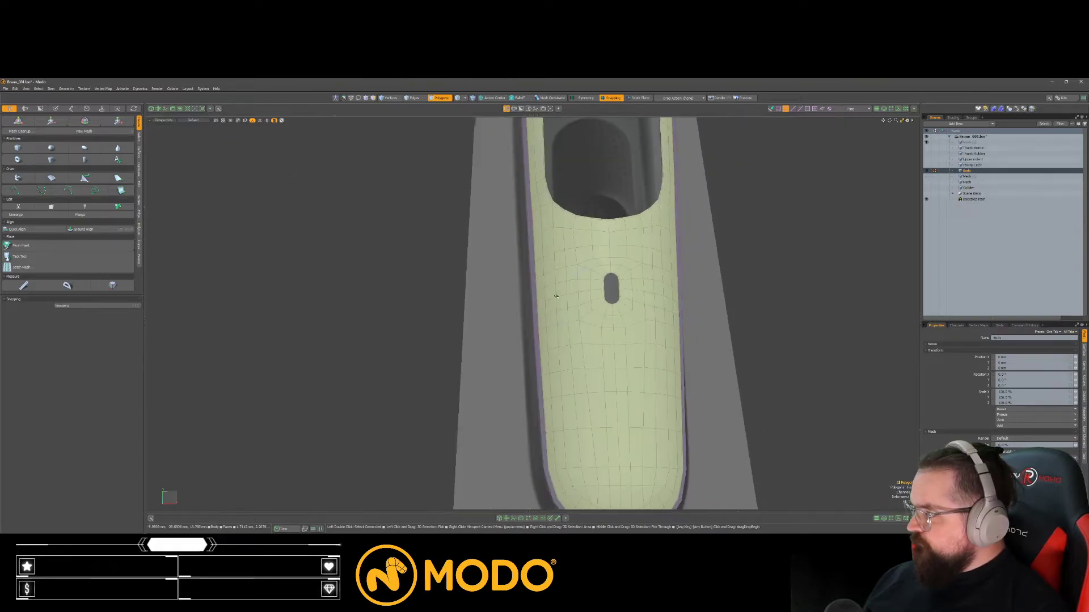
Step: Select the narrow polygon loop running around the outer rim of Body's front panel and cut it out
mouse_move(555, 296)
left_mouse_down("alt")
mouse_move(580, 309)
mouse_move(567, 314)
left_mouse_up("alt")
scroll(567, 313, "down", 3)
scroll(610, 350, "up", 6)
left_click_drag(610, 350, 630, 356, "alt")
scroll(629, 356, "up", 3)
left_click(637, 347)
left_click(633, 367, "shift")
key("l")
key("Delete")
Step: Paste the rim loop into a new mesh item named Indent Ring, hide it, and make Body active again
key("n")
key("ctrl+v")
double_click(980, 171)
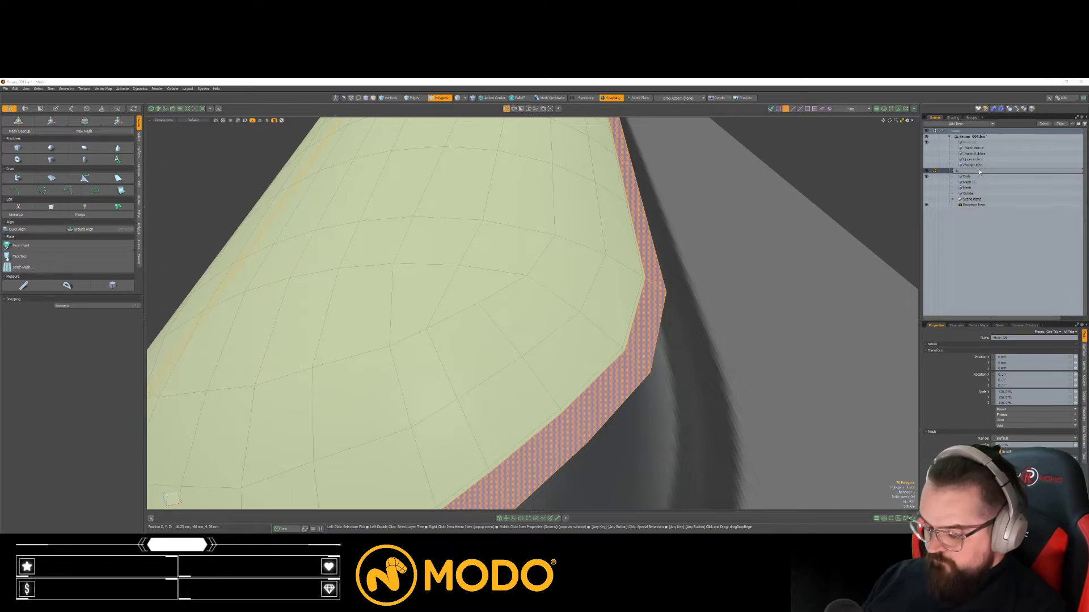
type("Indent Ring")
key("Return")
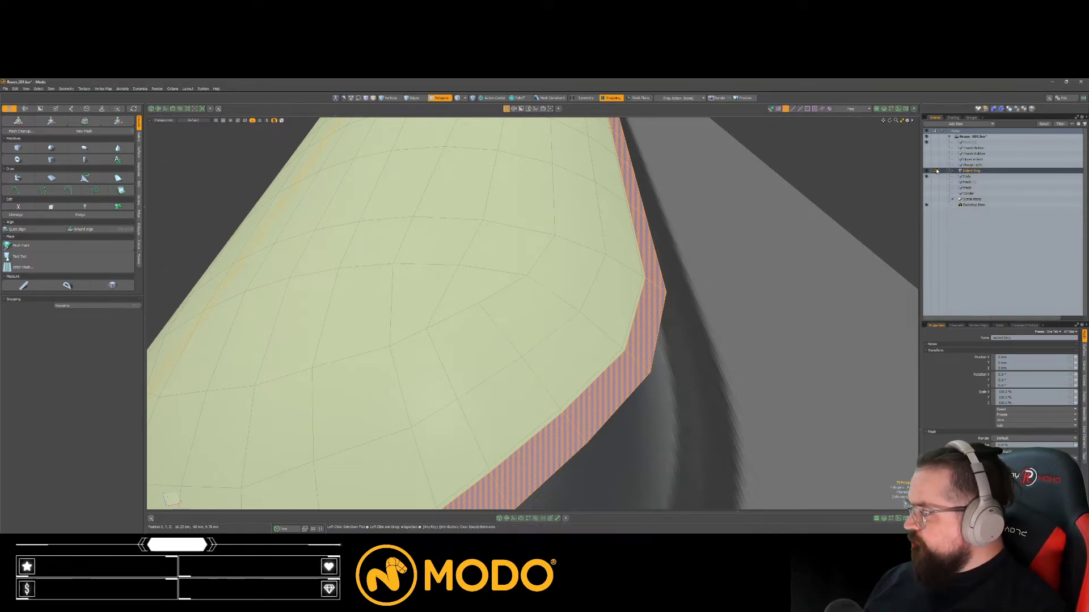
left_click(926, 172)
left_click(966, 176)
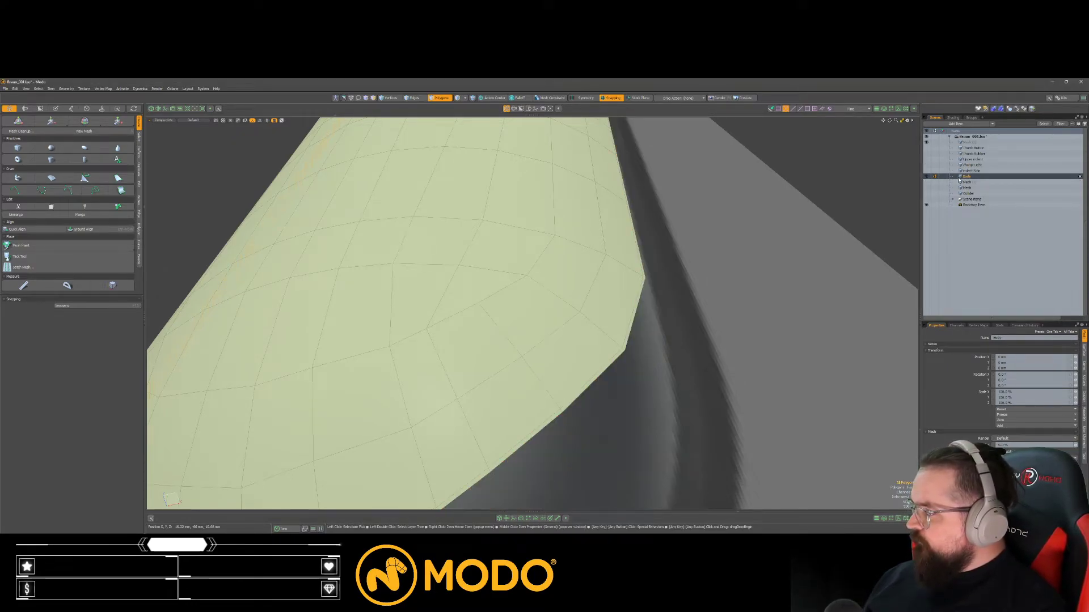
Step: Examine Body's outer rim and slot opening, toggling the subdivided display on and off
key("a")
left_click_drag(615, 255, 619, 295, "alt")
scroll(527, 363, "up", 3)
left_click_drag(539, 363, 555, 302, "alt")
scroll(555, 322, "up", 3)
key("3")
left_click_drag(588, 233, 593, 267, "alt")
scroll(590, 255, "down", 1)
scroll(601, 289, "up", 3)
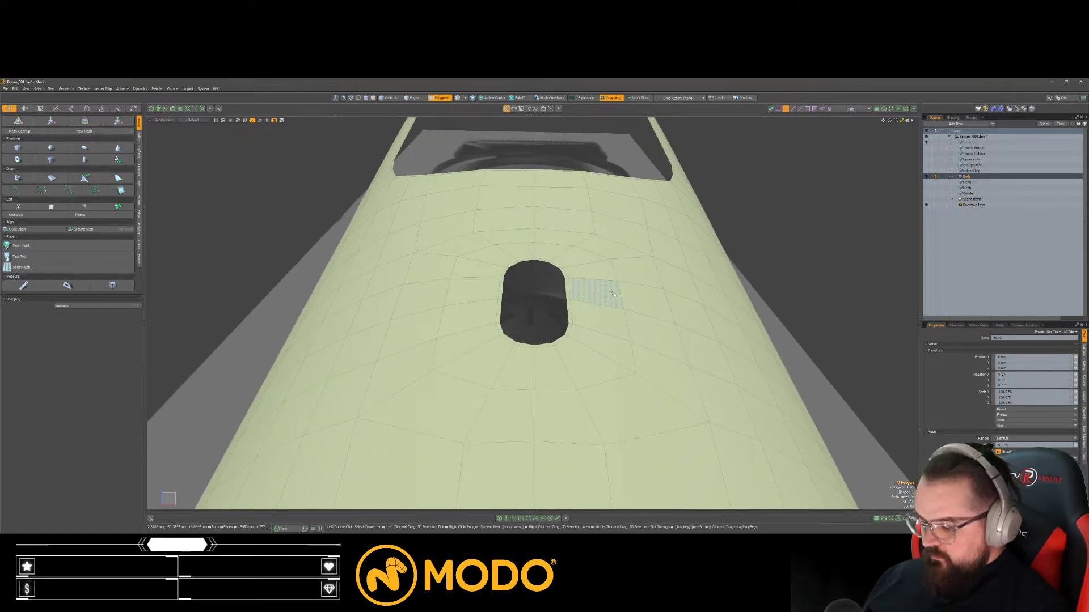
key("Tab")
key("Return")
key("shift+Tab")
key("shift+Tab")
mouse_move(544, 258)
left_mouse_down("alt")
mouse_move(550, 269)
mouse_move(547, 252)
left_mouse_up("alt")
Step: Copy the slot-shaped light polygons into Body's slot opening and give them the same material as the body
key("space")
key("space")
double_click(550, 269)
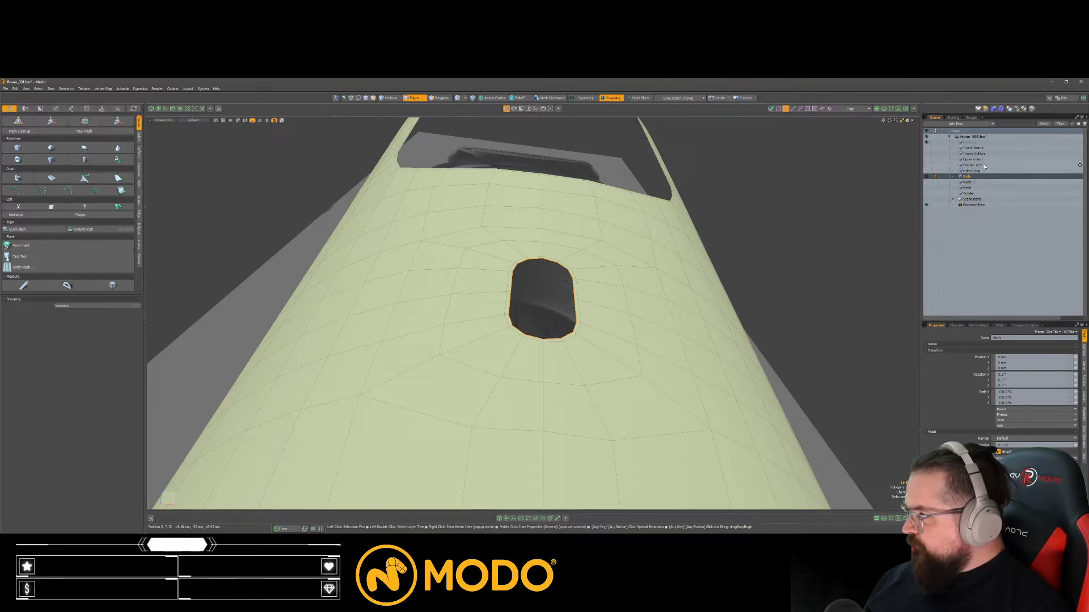
left_click(971, 165)
key("space")
key("ctrl+v")
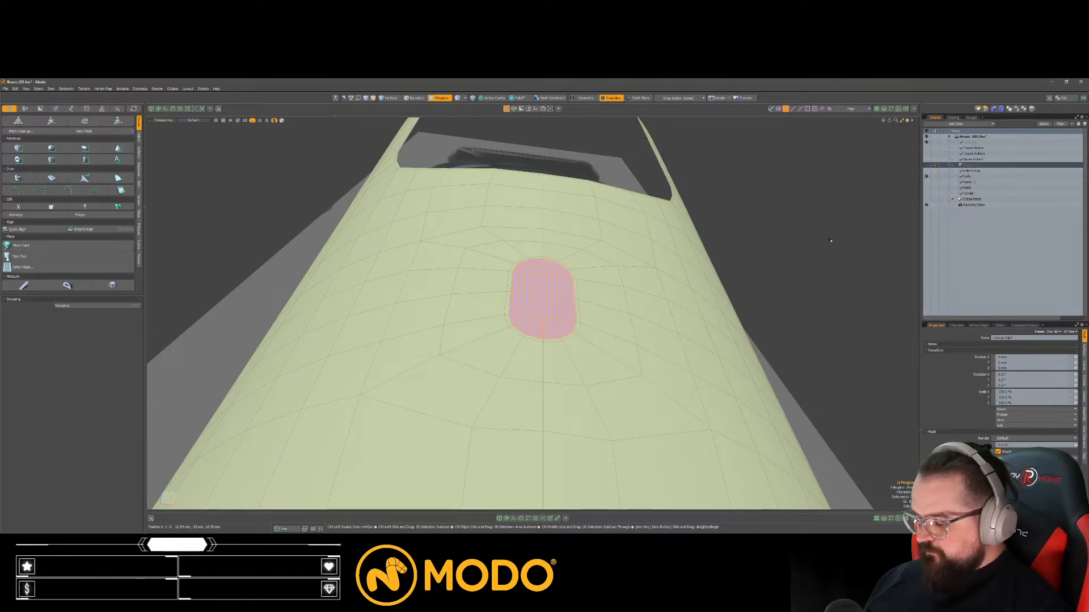
scroll(544, 323, "up", 4)
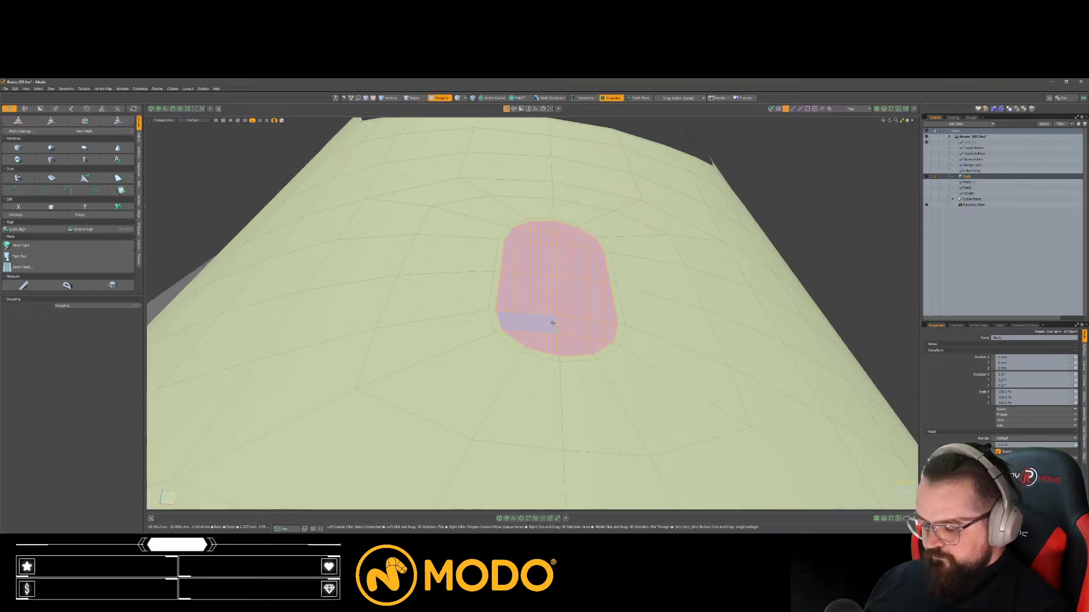
key("m")
key("Return")
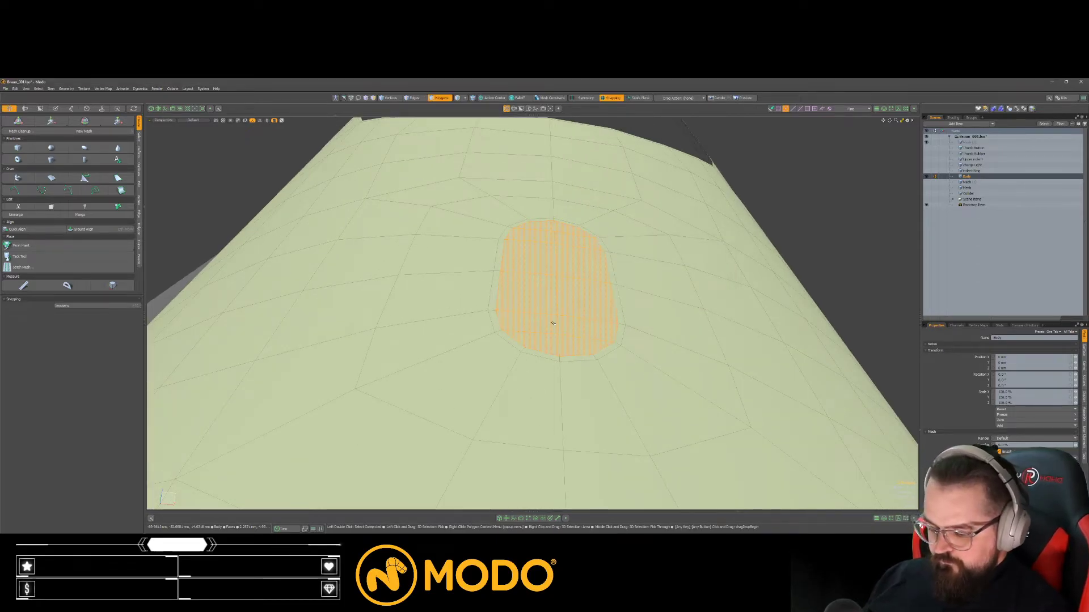
Step: Bevel the slot polygons on Body inward to form a recess
key("Escape")
mouse_move(557, 323)
left_mouse_down()
mouse_move(567, 276)
mouse_move(556, 228)
mouse_move(574, 311)
left_mouse_up()
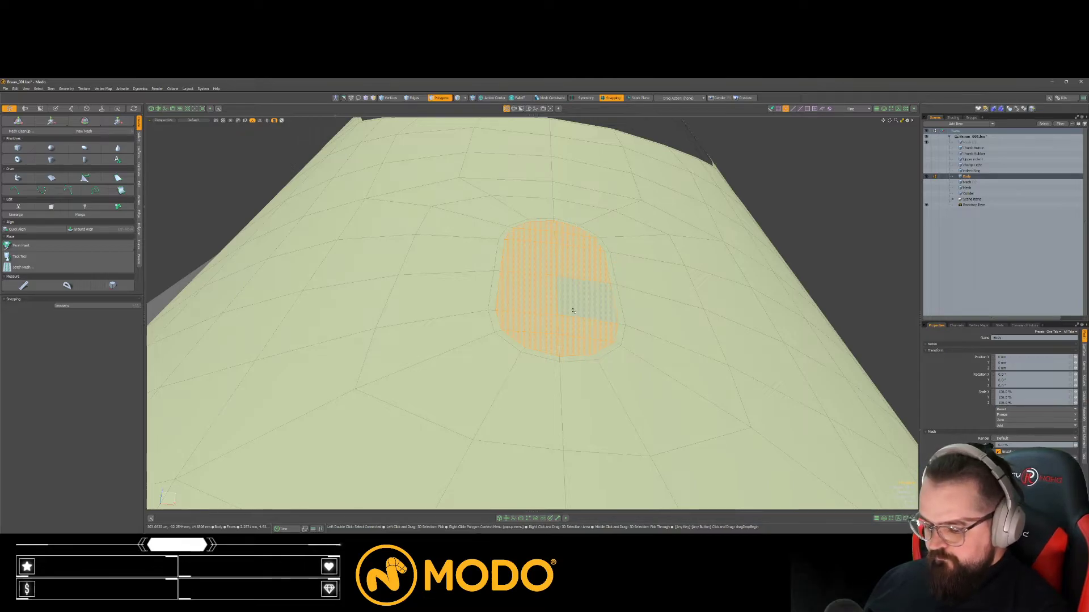
key("b")
left_click_drag(558, 261, 556, 294)
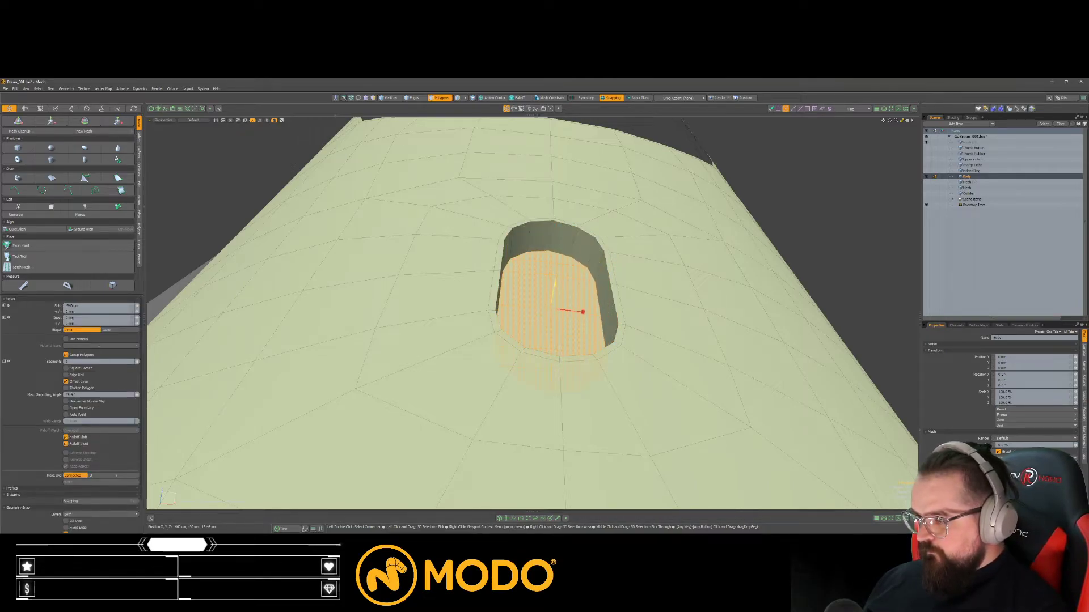
Step: Flatten the recess floor by scaling its polygons, using the Selection action center
key("r")
key("alt+a")
left_click(548, 318)
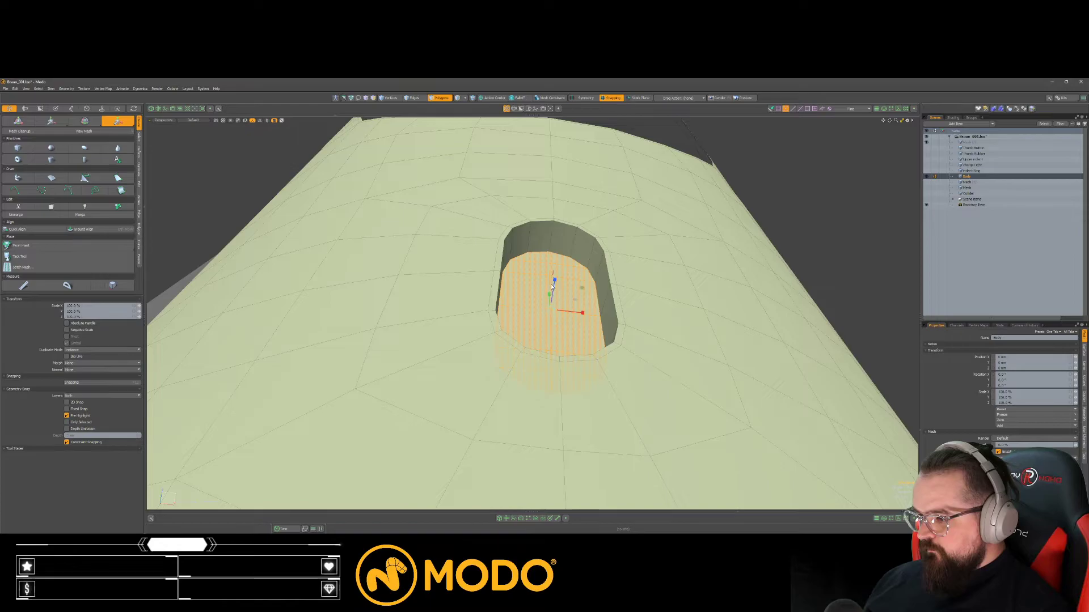
left_click_drag(555, 284, 527, 293)
key("alt+a")
left_click(551, 321)
Step: Turn snapping off, inset the recess floor with Bevel, and add a supporting edge loop to its wall with Loop Slice
key("x")
scroll(560, 283, "up", 4)
key("b")
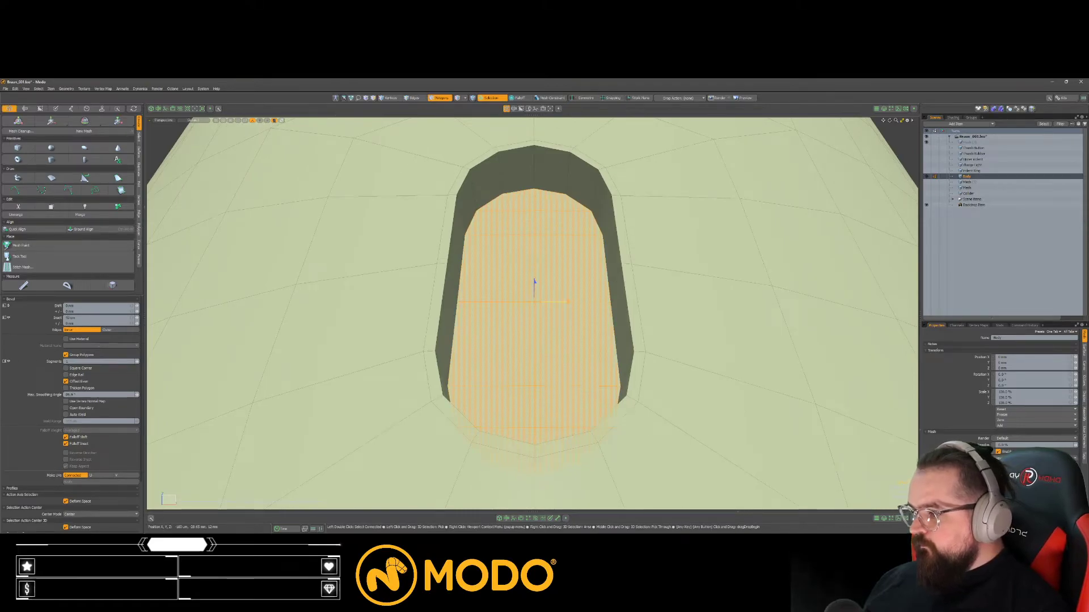
key("space")
key("space")
key("space")
left_click(567, 182)
key("alt+c")
middle_click(567, 181)
left_click_drag(596, 253, 562, 253)
key("space")
left_click(561, 253)
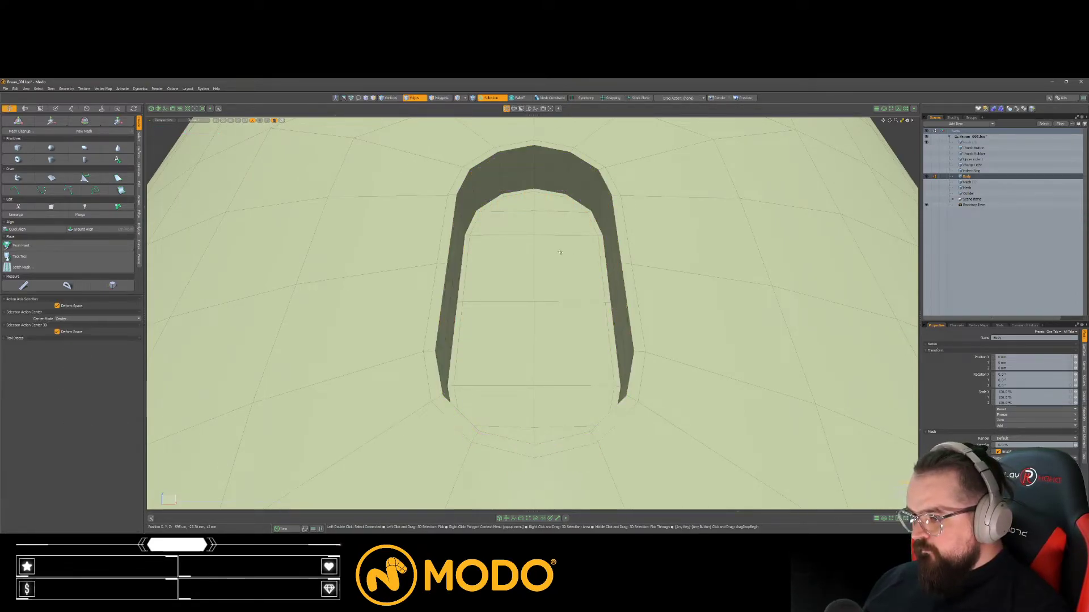
Step: Check the shape of the slot recess in the subdivided display, from a distance and up close
scroll(561, 253, "down", 4)
key("Tab")
scroll(682, 251, "down", 5)
scroll(635, 294, "up", 6)
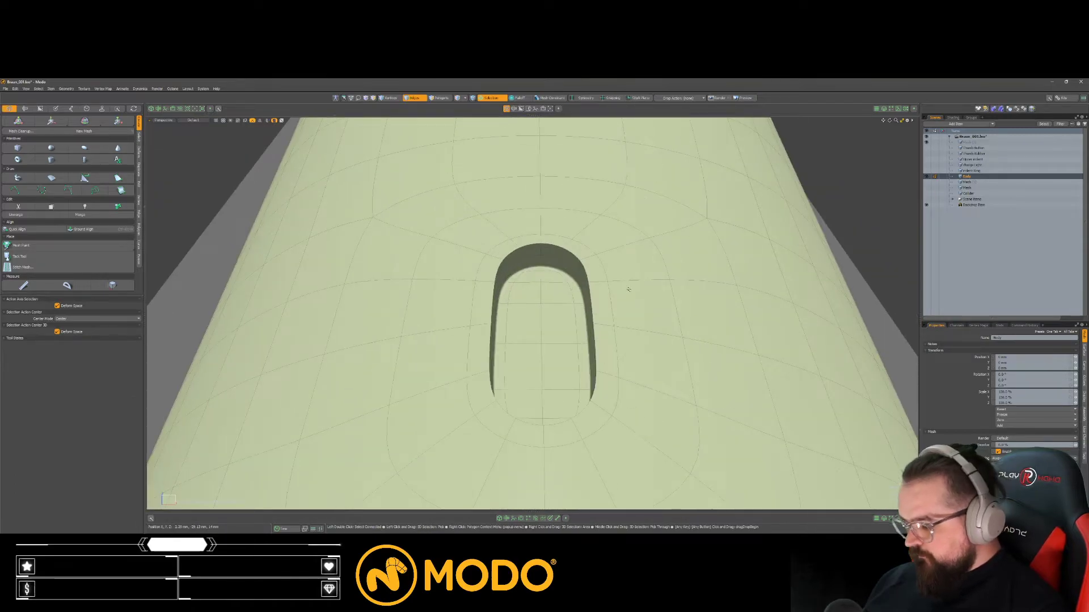
left_click(618, 261)
mouse_move(570, 277)
left_mouse_down("alt")
mouse_move(540, 336)
mouse_move(563, 340)
left_mouse_up("alt")
scroll(540, 336, "up", 3)
key("1")
key("Tab")
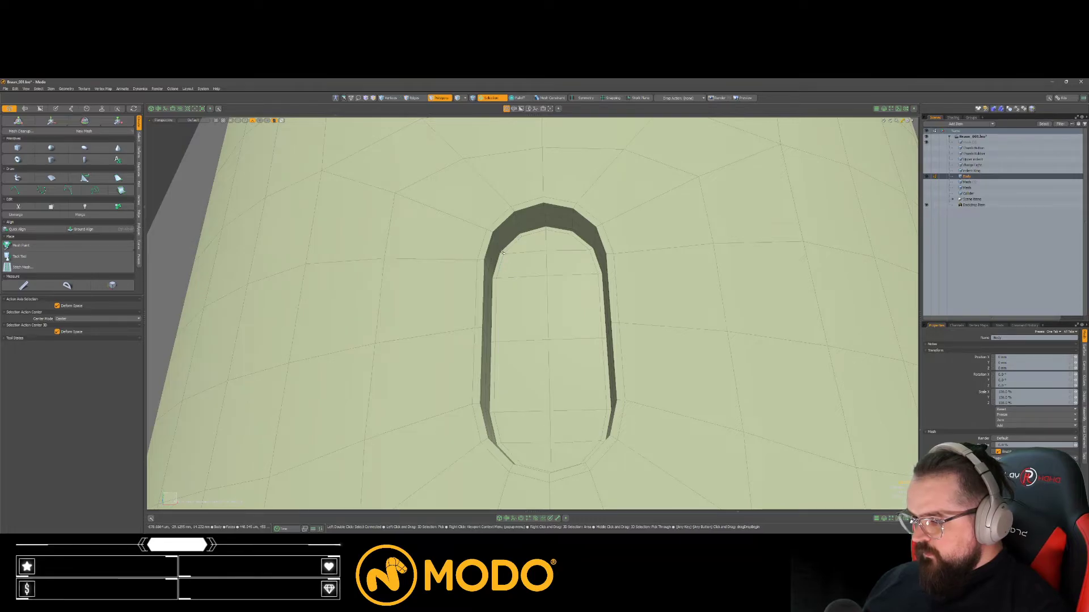
Step: Select the recess floor's border loop with its interior polygons, and look through the Indent Ring and light mesh items
key("2")
key("3")
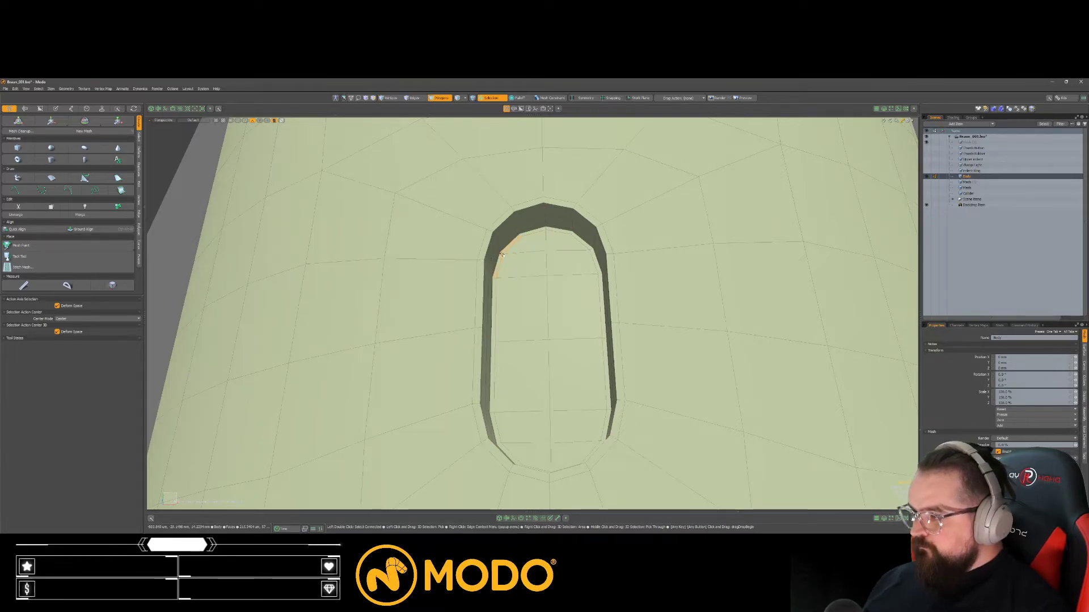
key("l")
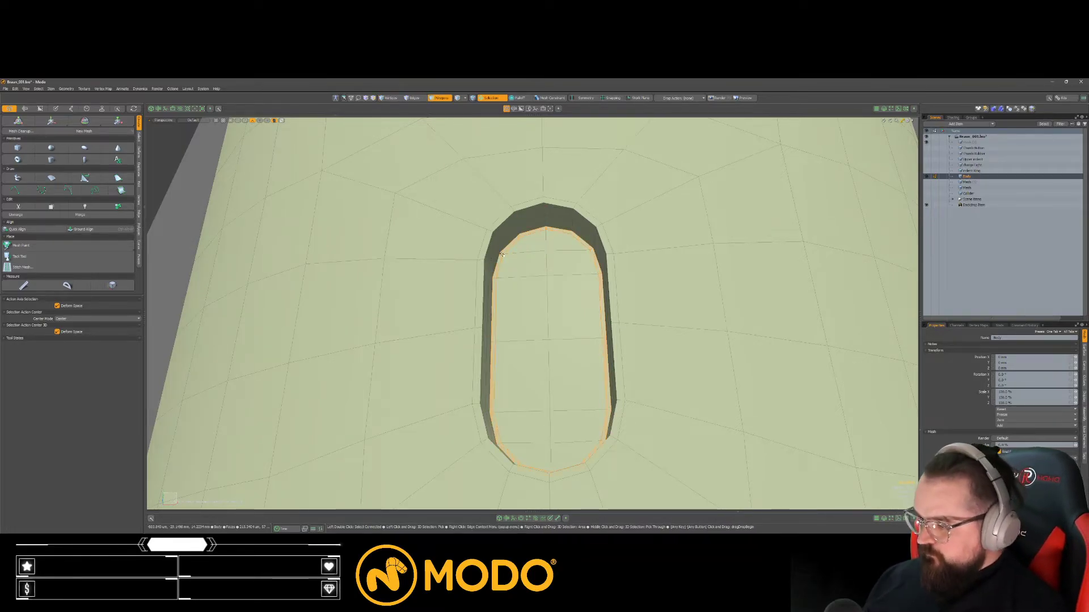
double_click(519, 271, "shift")
scroll(521, 271, "down", 3)
scroll(521, 272, "down", 3)
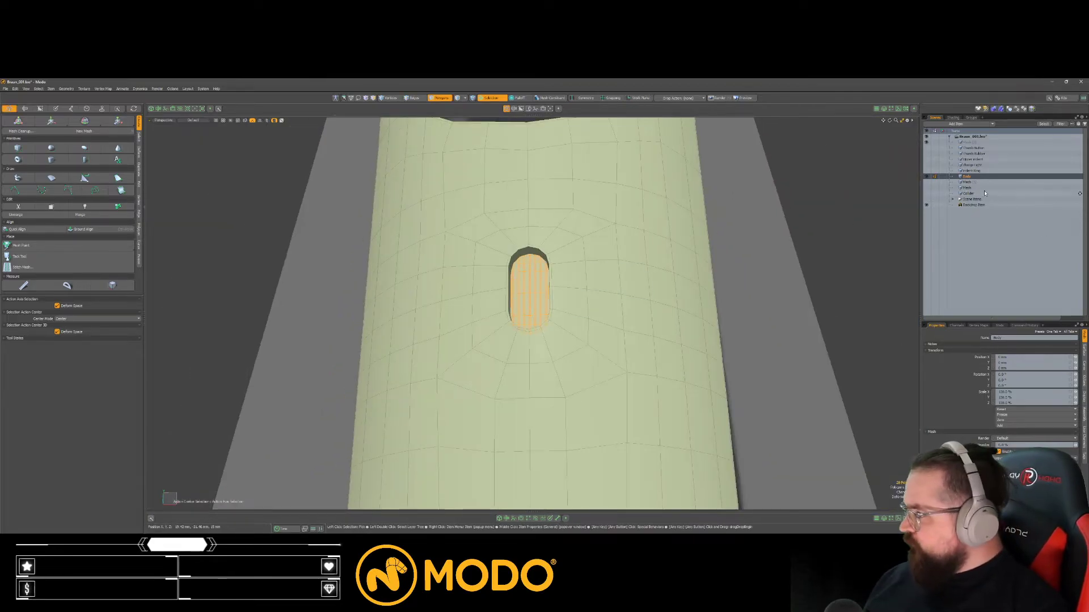
left_click(974, 170)
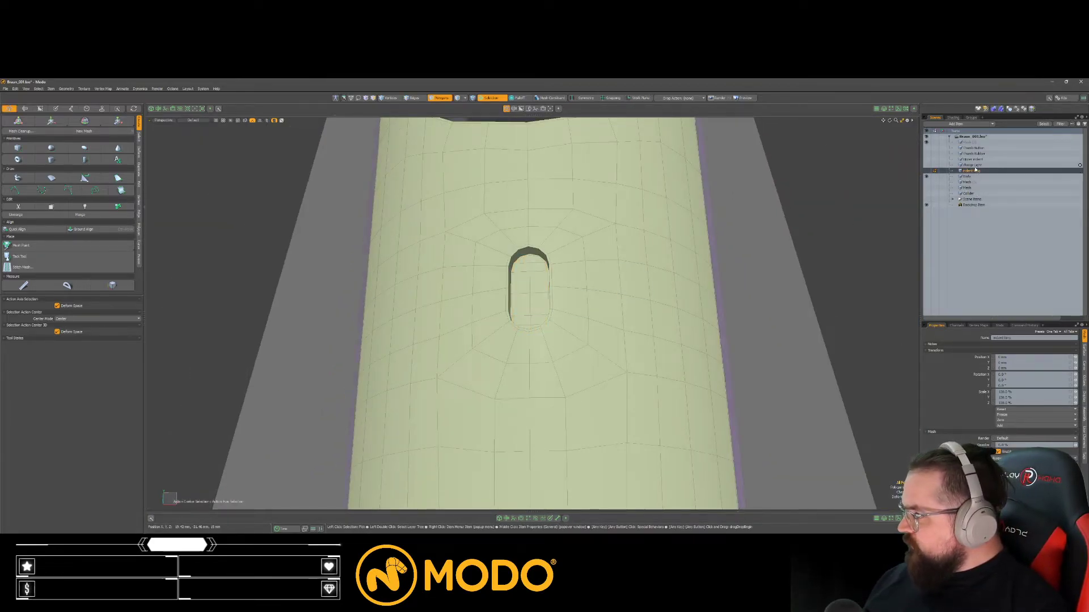
left_click(974, 166)
left_click(968, 176)
Step: Inset the central floor polygons of the slot recess and round their outline into a circle
left_click_drag(542, 294, 491, 290, "ctrl+alt")
mouse_move(499, 290)
left_mouse_down()
mouse_move(542, 297)
mouse_move(487, 308)
left_mouse_up()
key("b")
left_click(572, 299)
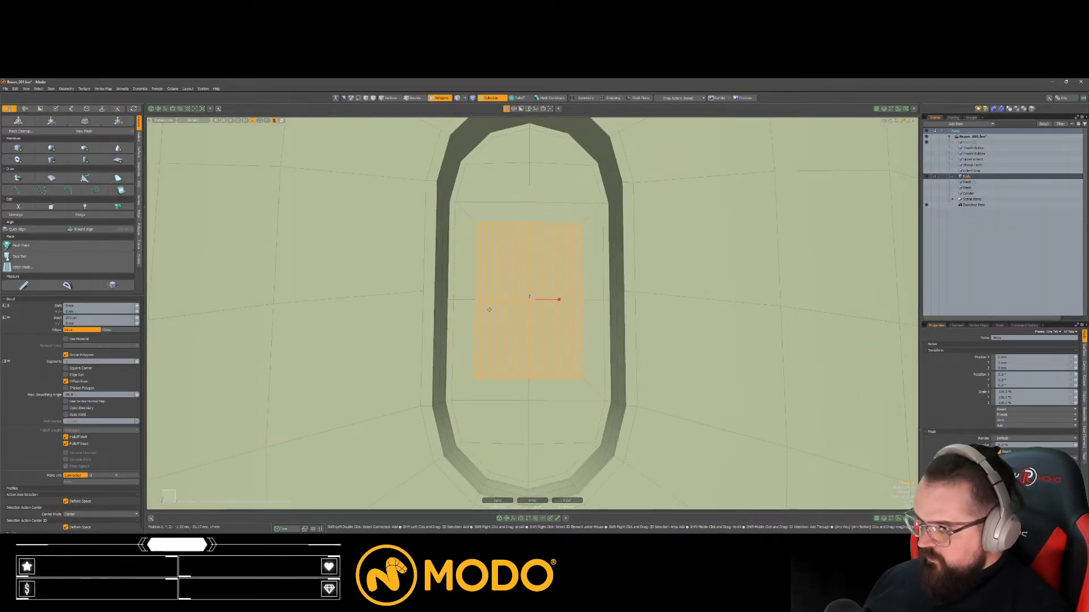
key("shift+r")
key("r")
left_click_drag(548, 270, 520, 353)
key("space")
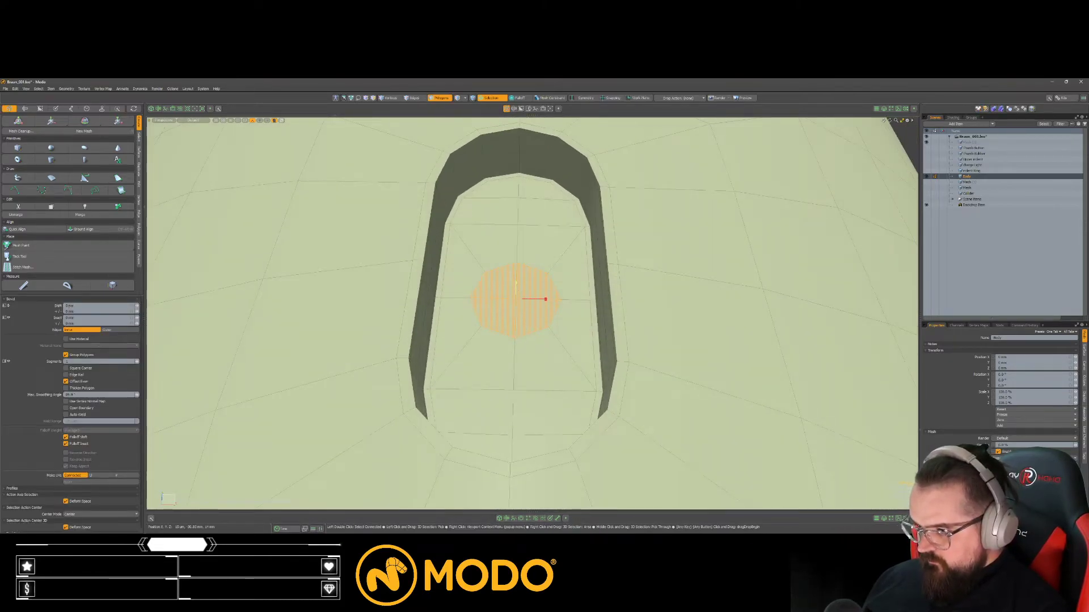
Step: Bevel the circular polygons down into a round hole, and bevel the hole's rim edges with an adjusted round level
left_click_drag(516, 295, 537, 305)
key("space")
key("2")
key("b")
left_click_drag(567, 282, 578, 282)
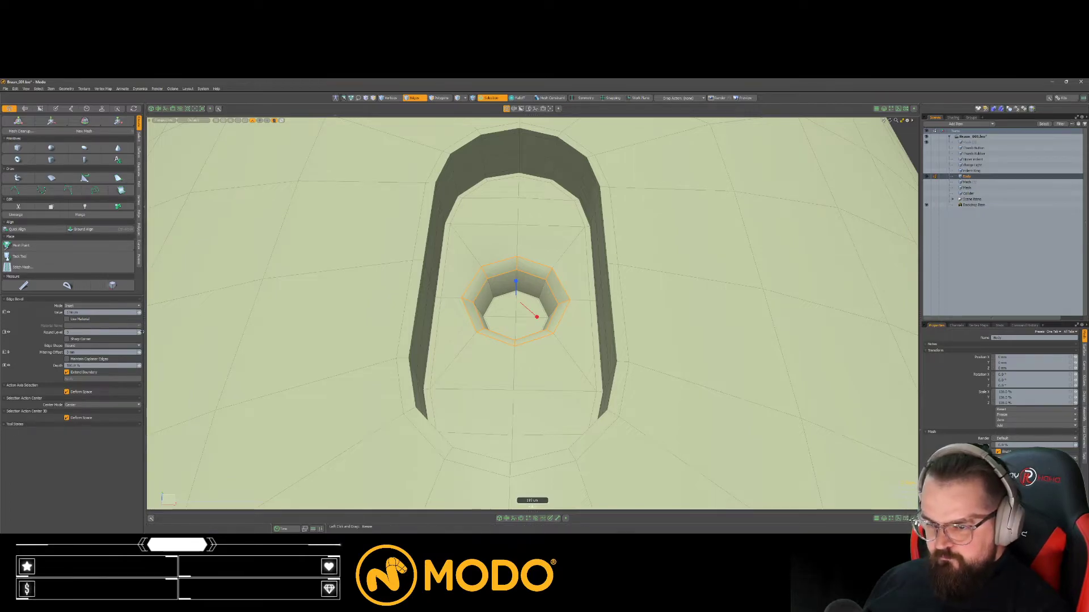
scroll(184, 297, "up", 5)
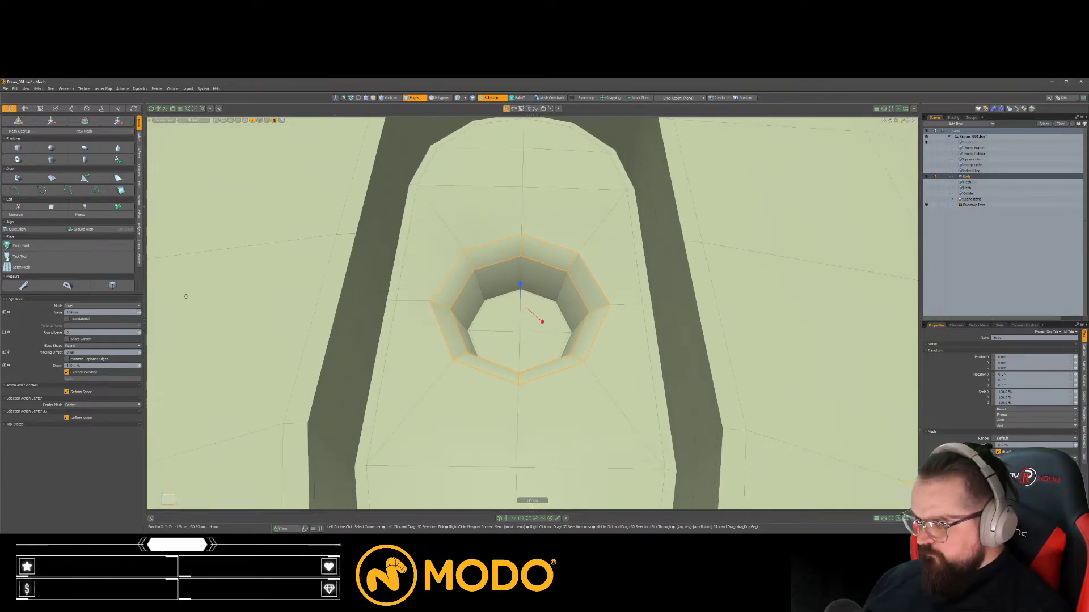
left_click(139, 333)
key("Escape")
key("alt+c")
key("Escape")
key("shift+a")
scroll(531, 368, "up", 6)
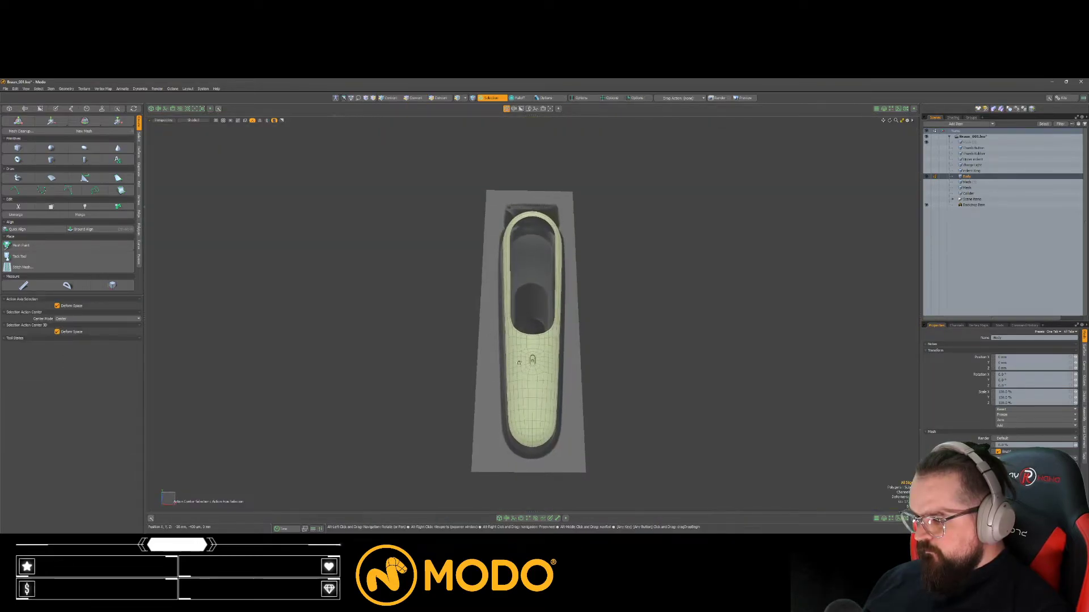
Step: Reorder Indent Ring above the light mesh, make the light mesh active and hide Body to isolate it
scroll(546, 321, "up", 8)
left_click_drag(546, 321, 640, 300, "alt")
scroll(623, 321, "down", 8)
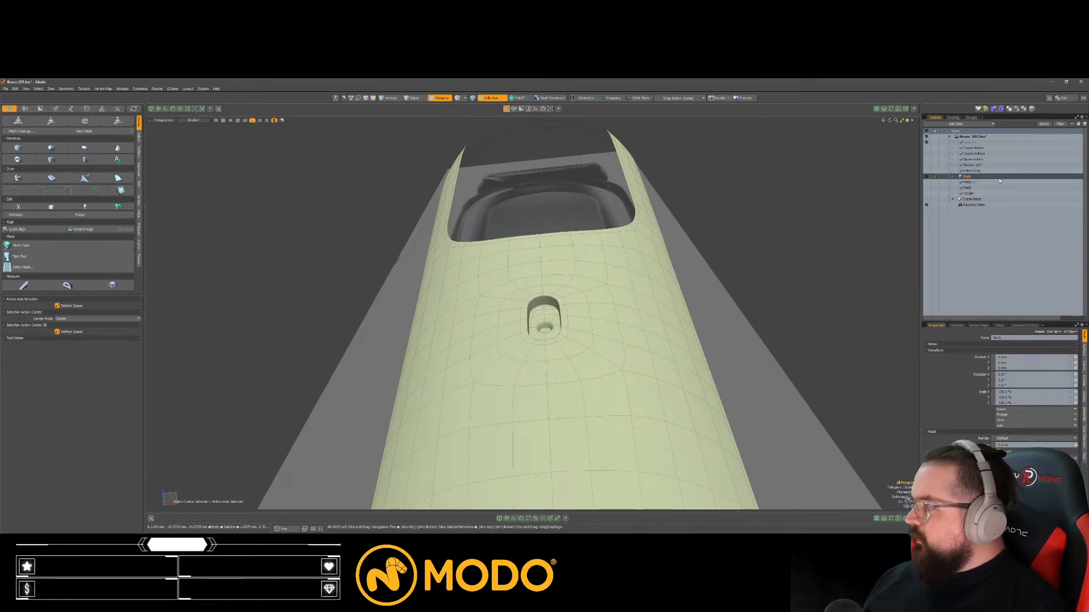
scroll(541, 318, "up", 6)
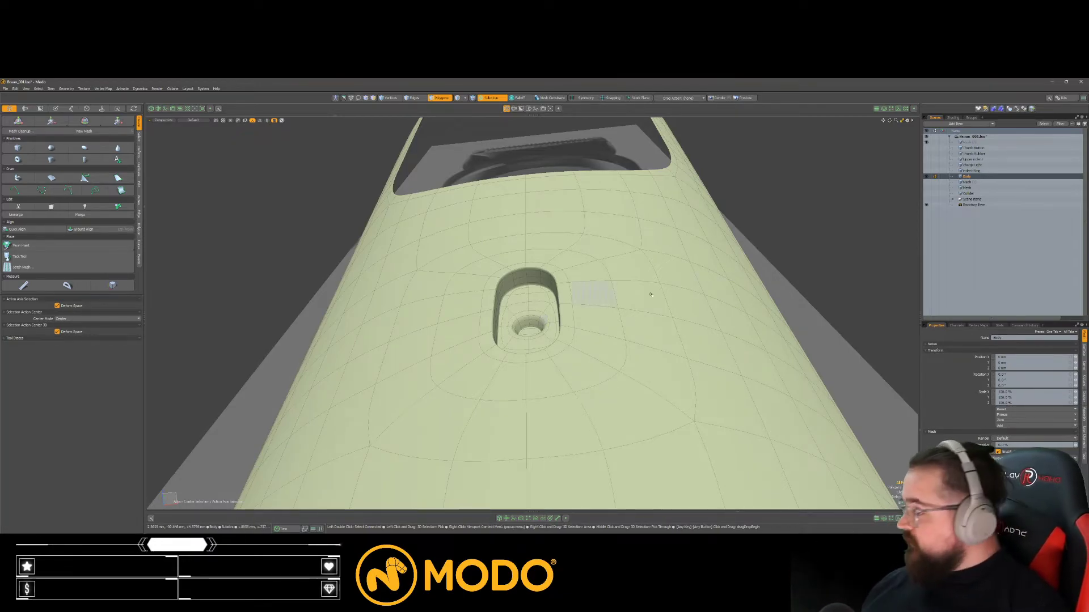
left_click(973, 171)
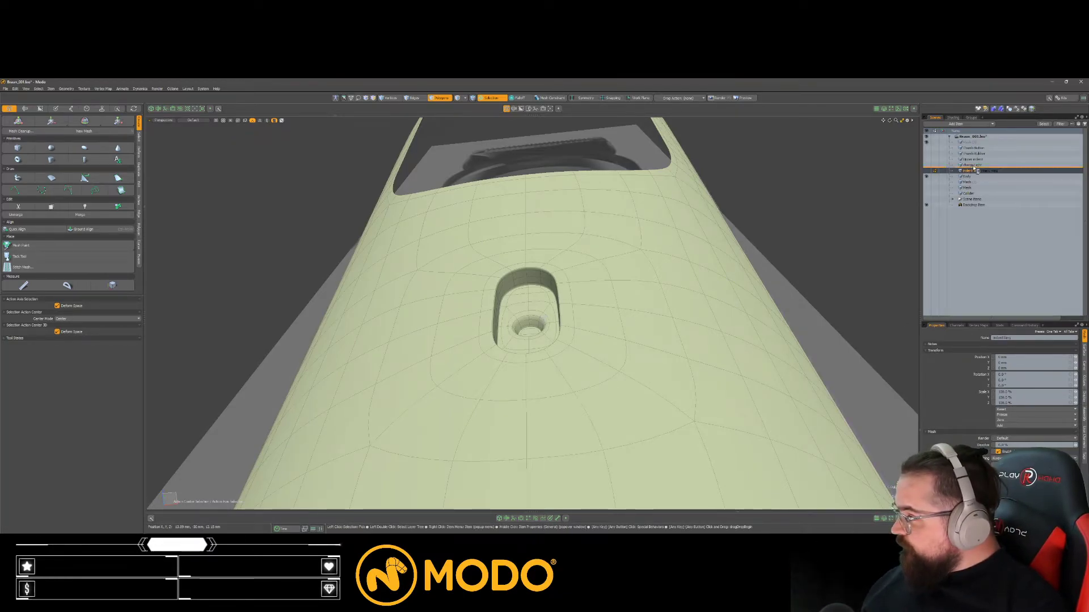
left_click_drag(974, 165, 975, 170)
left_click(973, 171)
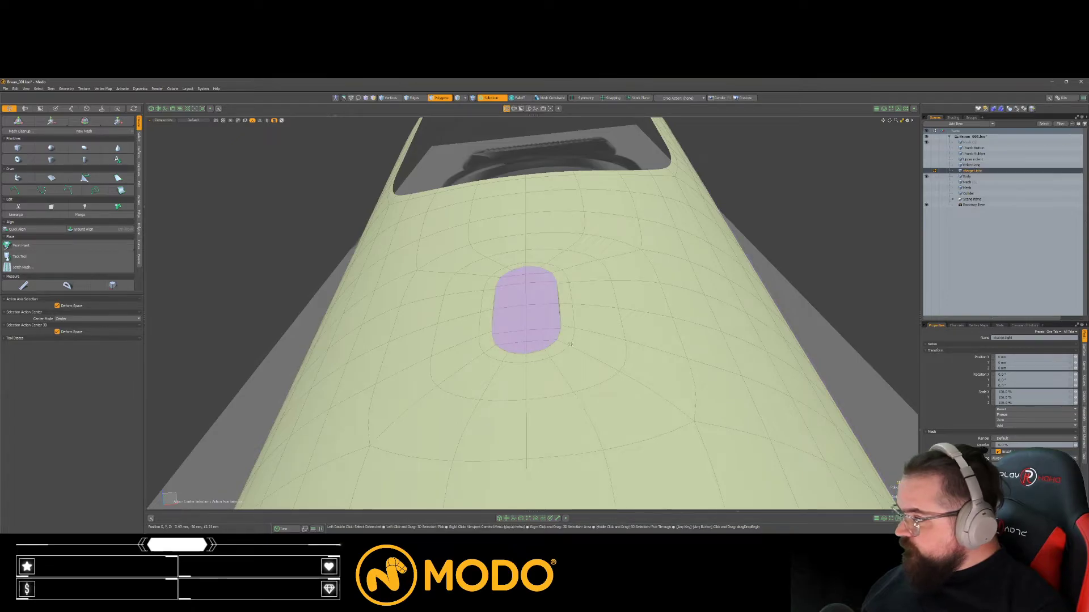
left_click(926, 177)
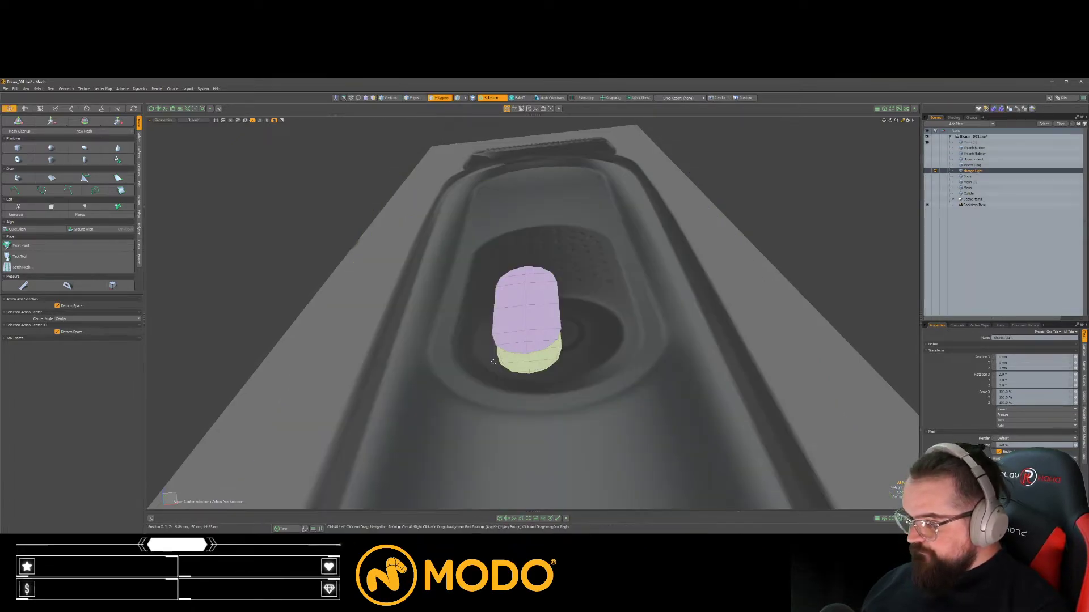
Step: Delete the light mesh's polygons below its cap, keeping only the top faces
left_click_drag(567, 396, 556, 346, "alt")
key("Delete")
key("2")
key("3")
scroll(587, 272, "up", 1)
key("Tab")
Step: Select all polygons of the light's cap and inset them with a bevel to add a ring along the outline
double_click(591, 279)
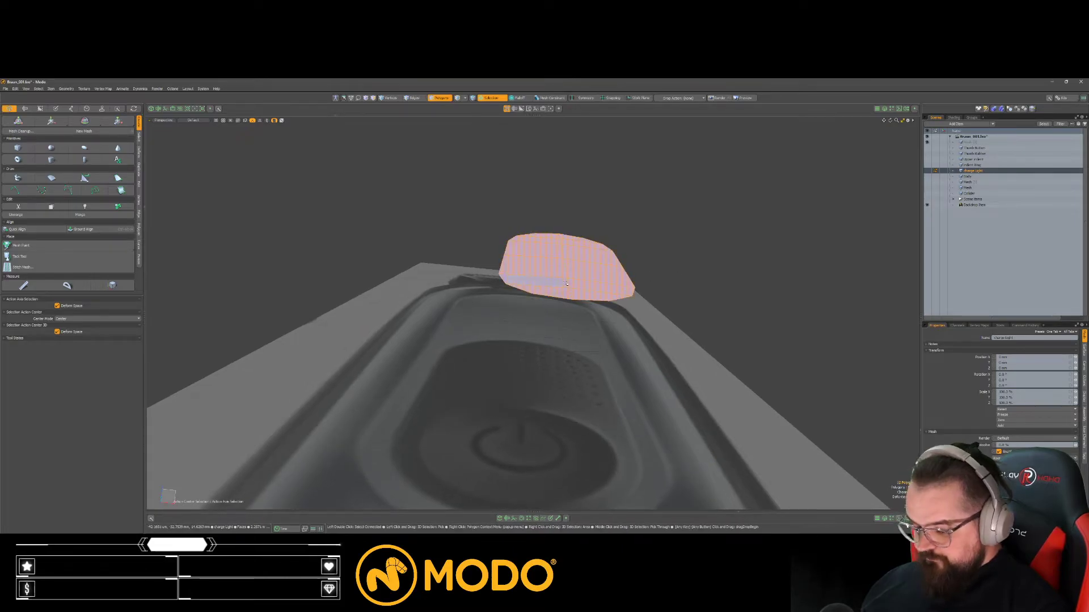
key("b")
left_click(567, 284)
left_click_drag(568, 282, 573, 324, "alt")
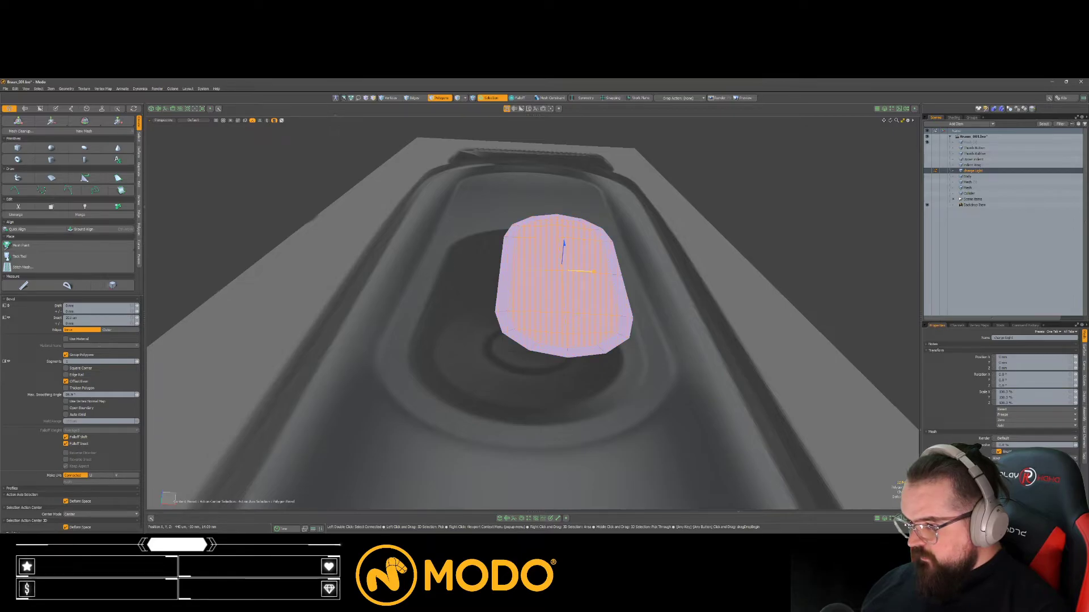
key("q")
left_click(604, 397)
left_click_drag(604, 397, 606, 374, "alt")
Step: Extend the border edge loop of the light's cap downward to form its side walls
key("1")
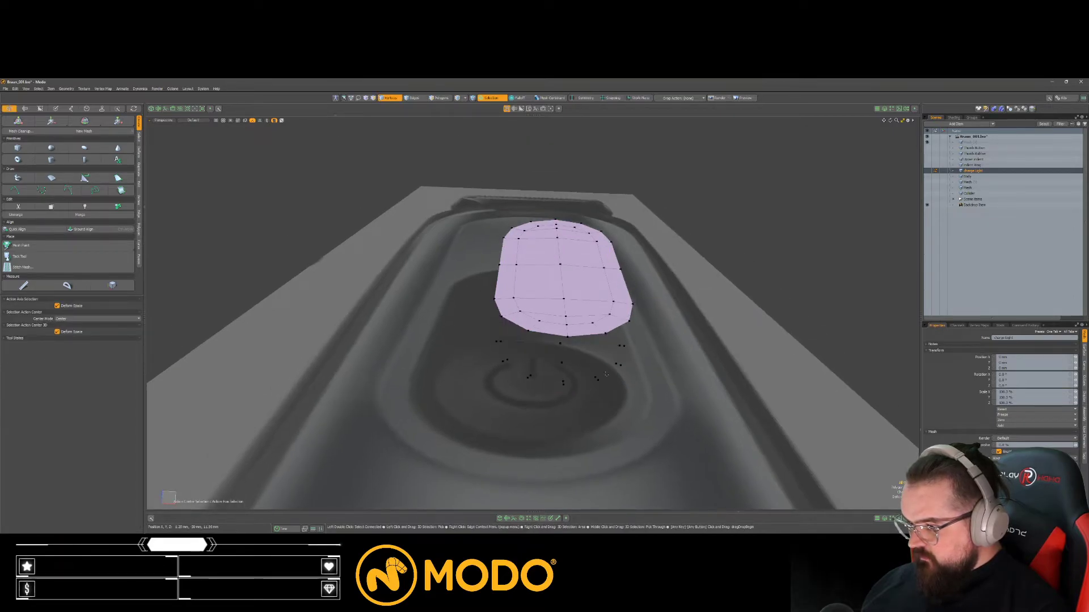
left_click(630, 313, "shift")
key("l")
key("ctrl+b")
left_click(614, 334)
key("q")
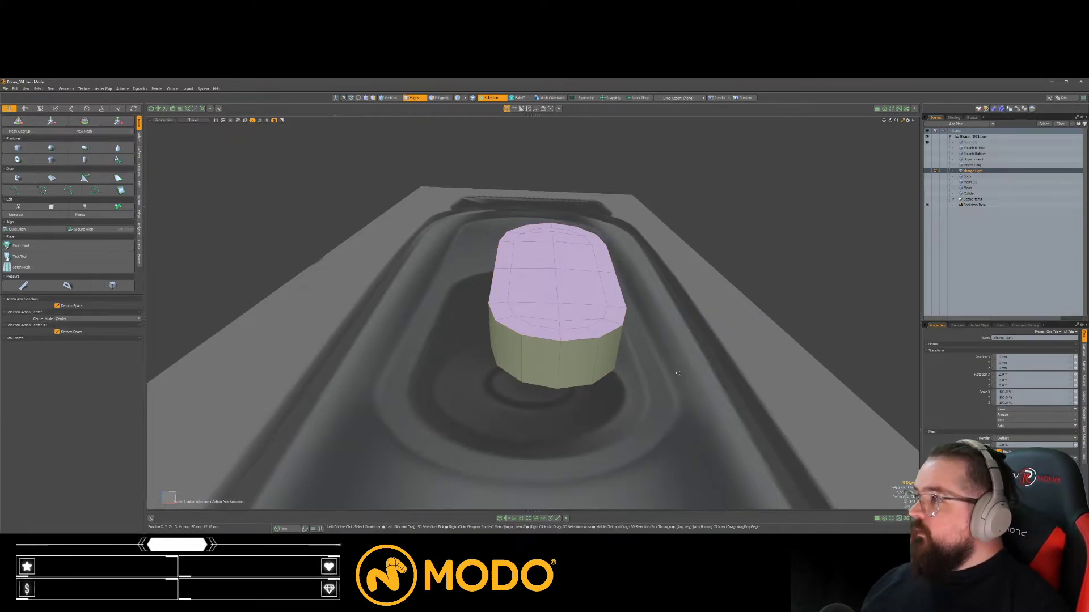
Step: Save the scene and bevel the edge loop around the light's top rim
left_click_drag(702, 363, 649, 358, "alt")
key("ctrl+s")
double_click(608, 322)
key("b")
left_click_drag(608, 323, 634, 322)
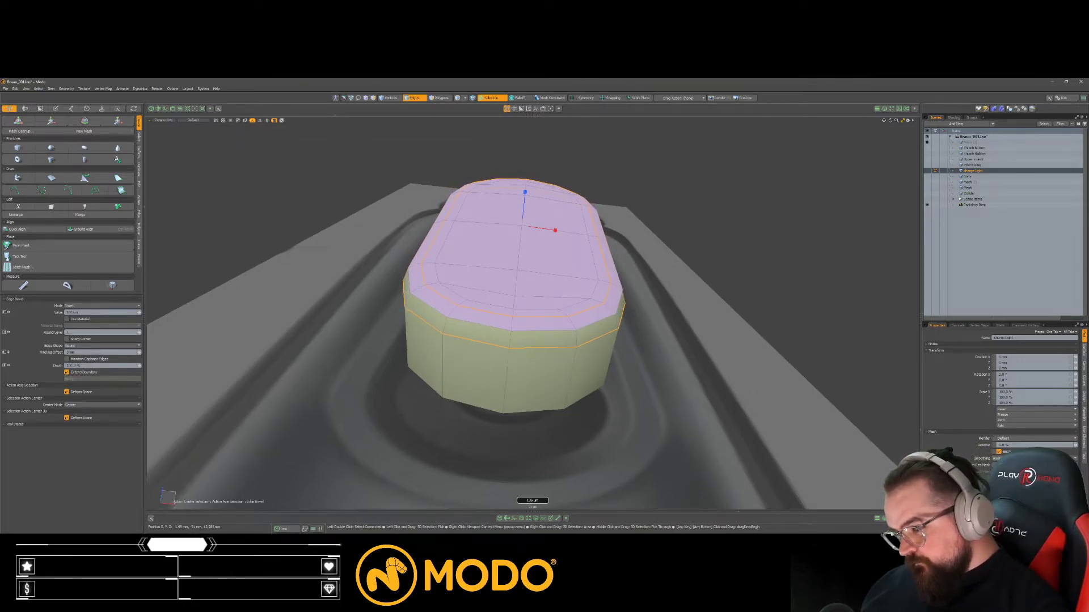
key("q")
left_click(671, 431)
Step: Add supporting edge loops around the light's side walls and turn on its subdivision smoothing
left_click_drag(671, 431, 668, 342, "alt")
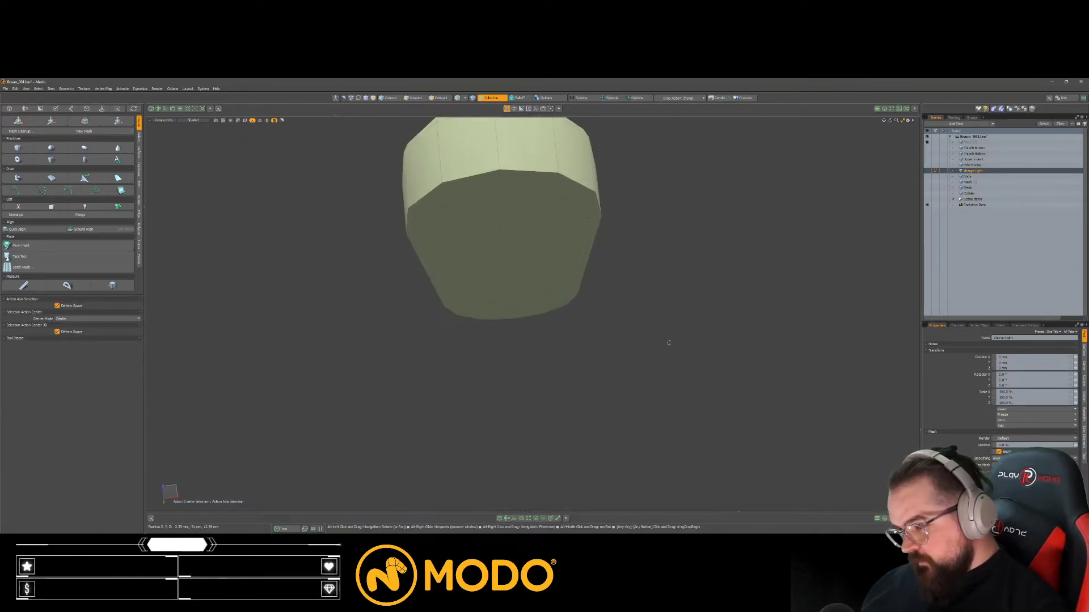
left_click_drag(564, 180, 552, 186, "alt")
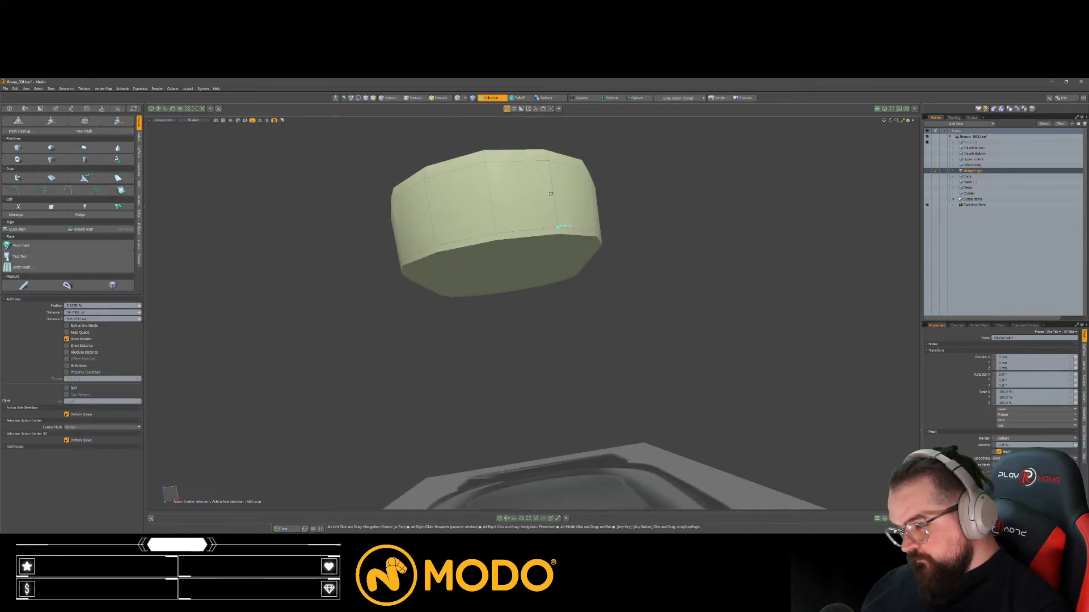
key("2")
key("alt+c")
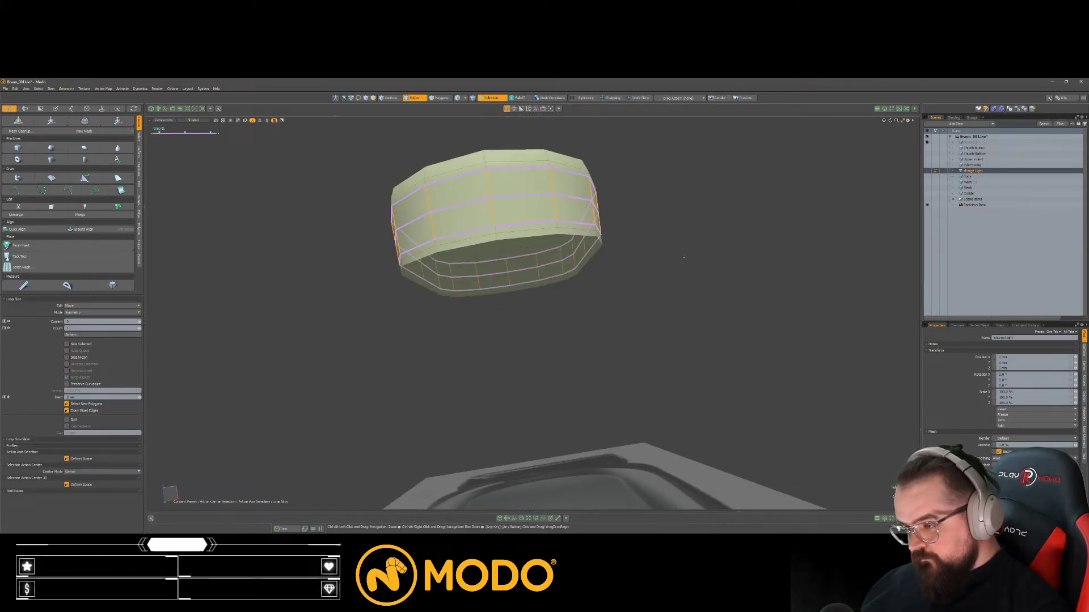
key("q")
left_click(624, 256)
key("Tab")
left_click_drag(624, 256, 579, 329, "alt")
Step: Select all of the light's polygons and assign a new material to them
key("3")
double_click(589, 369)
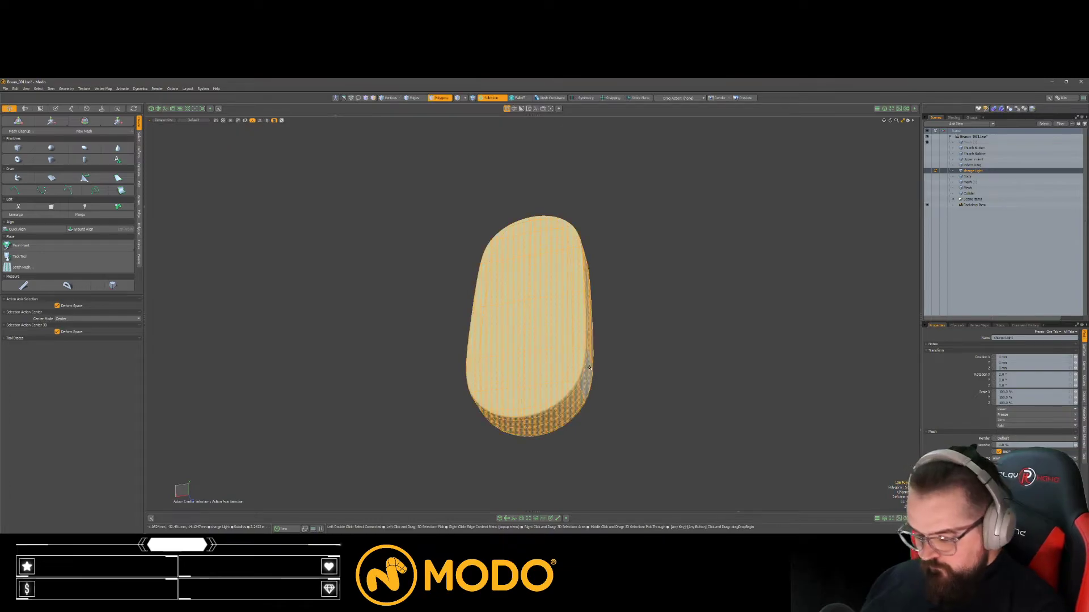
type("mw")
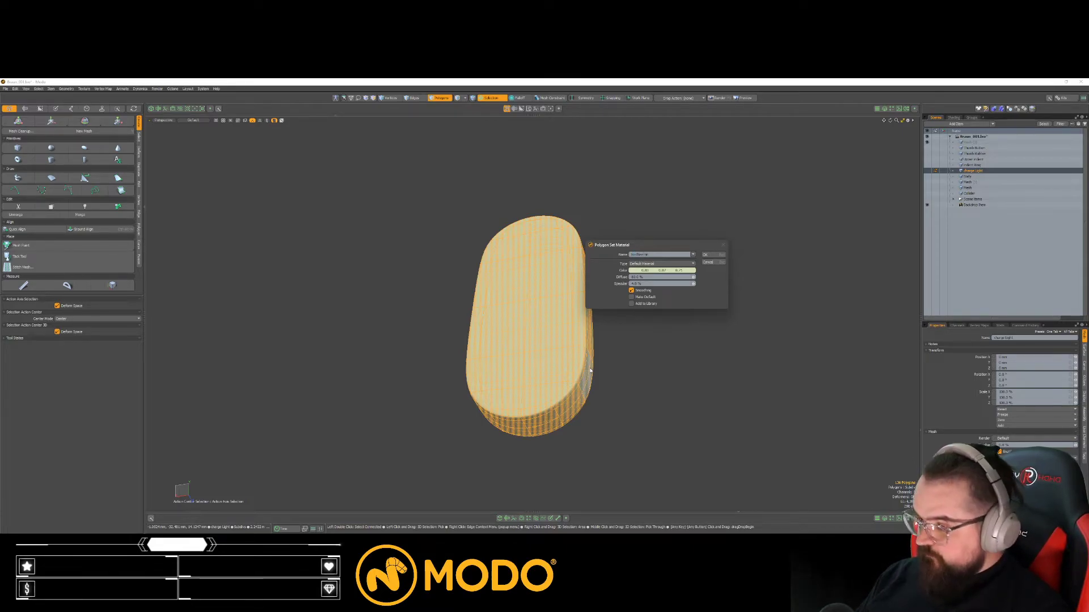
key("Return")
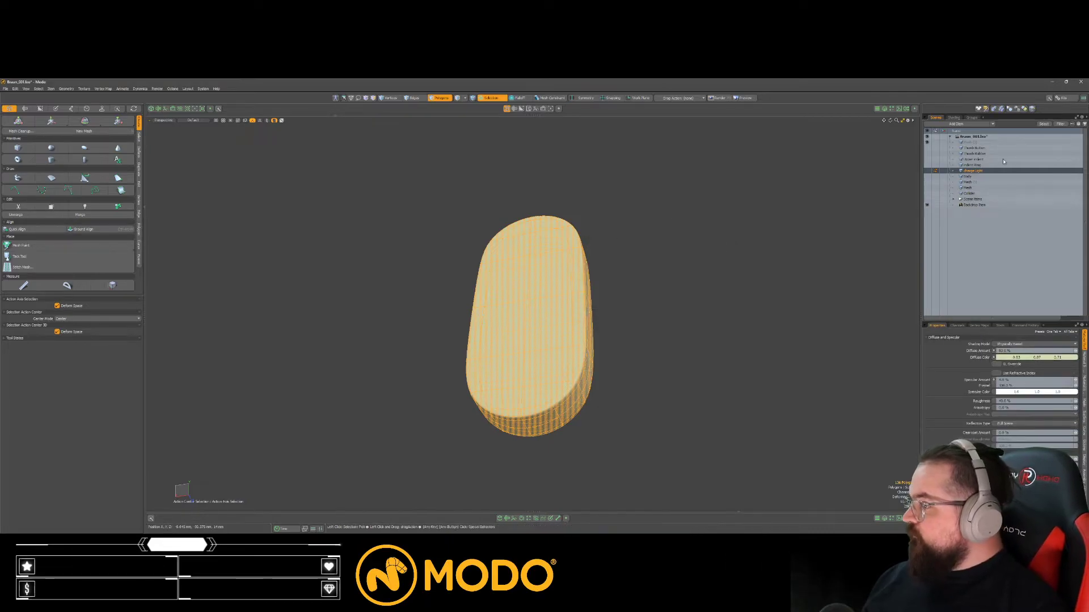
Step: Set the diffuse color of the light's new material to red
left_click(953, 118)
left_click(937, 166)
left_click(959, 171)
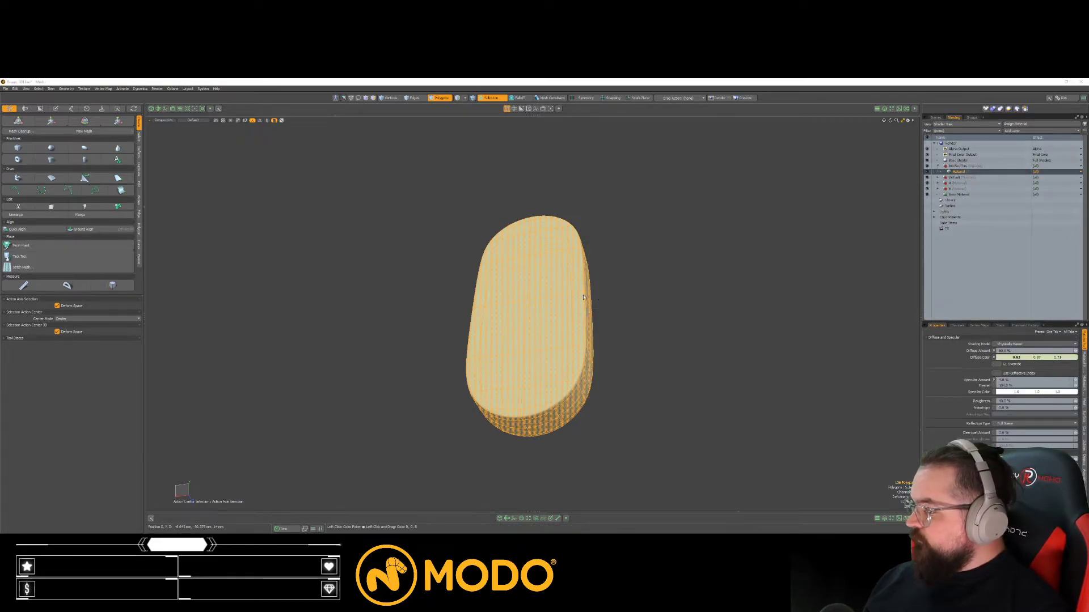
left_click(1016, 358)
left_click(883, 319)
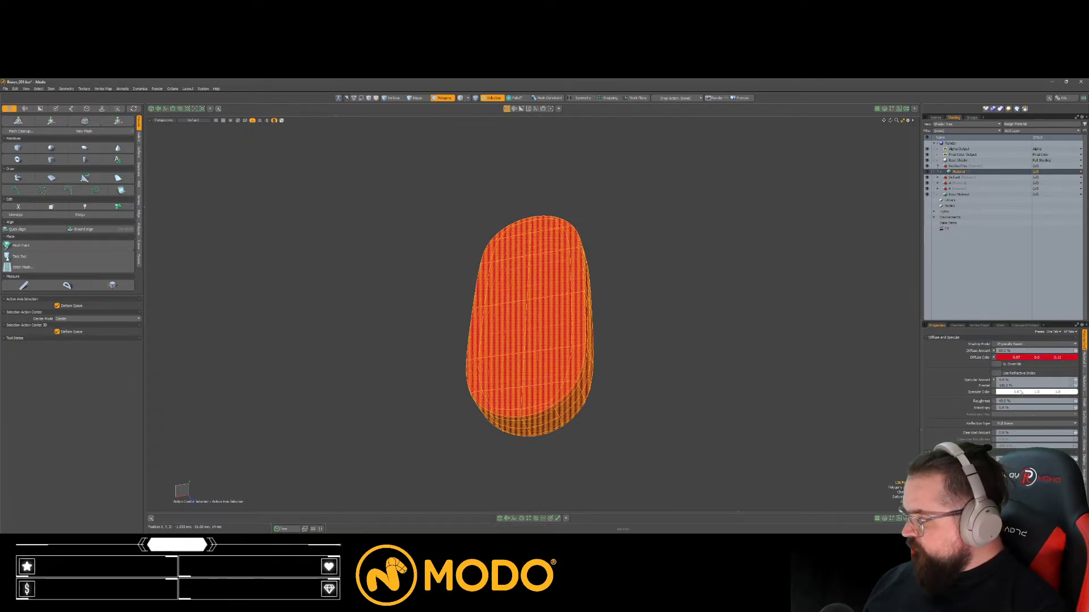
Step: Raise the transparent amount of the light's red material and deselect the polygons
left_click(965, 326)
left_click(974, 326)
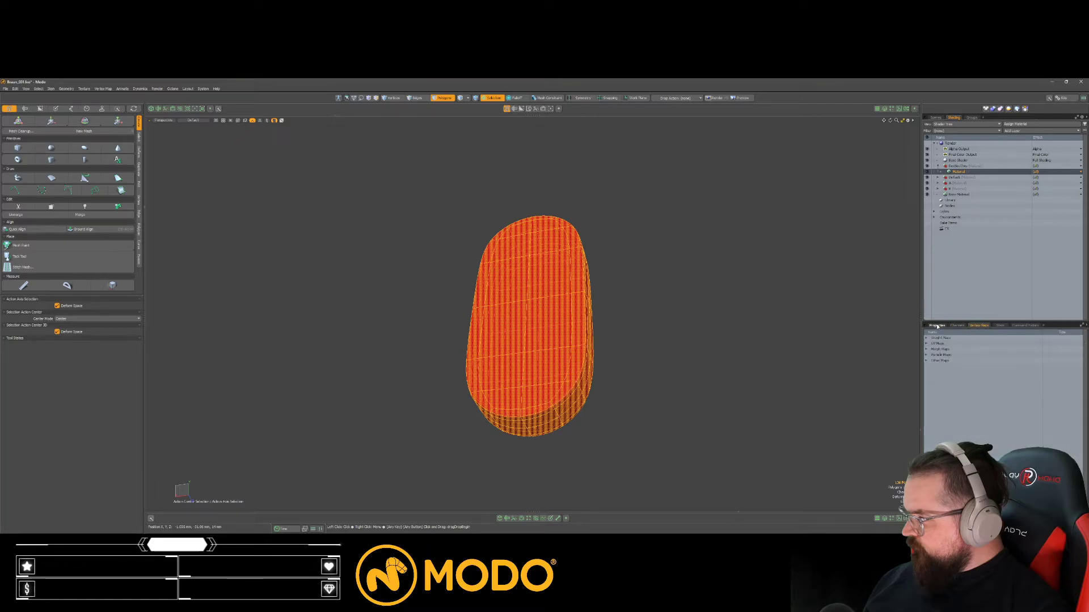
left_click(937, 326)
left_click(1084, 362)
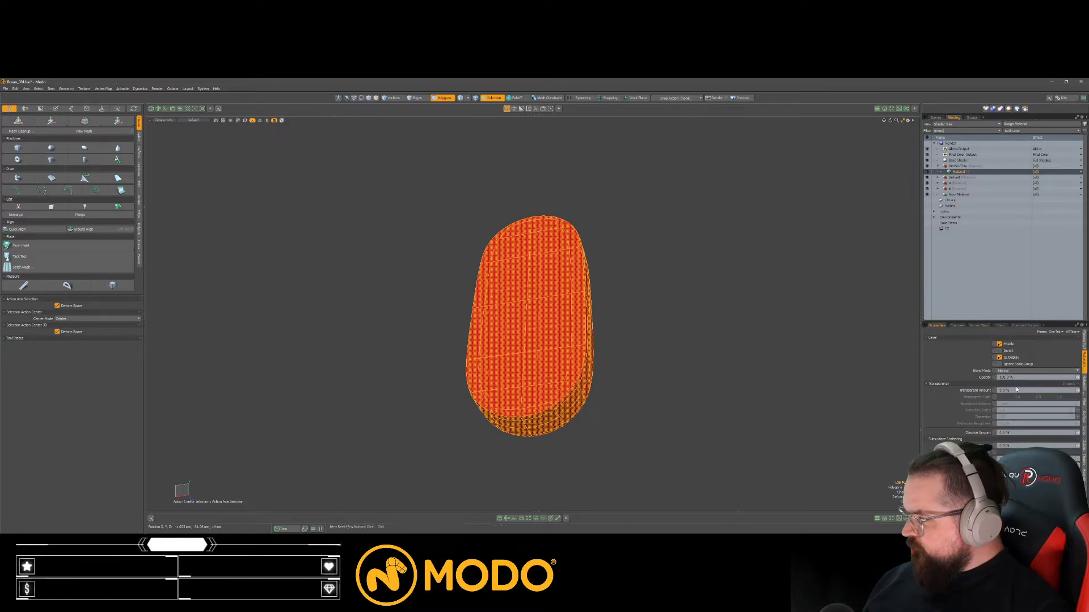
left_click_drag(1016, 390, 964, 394)
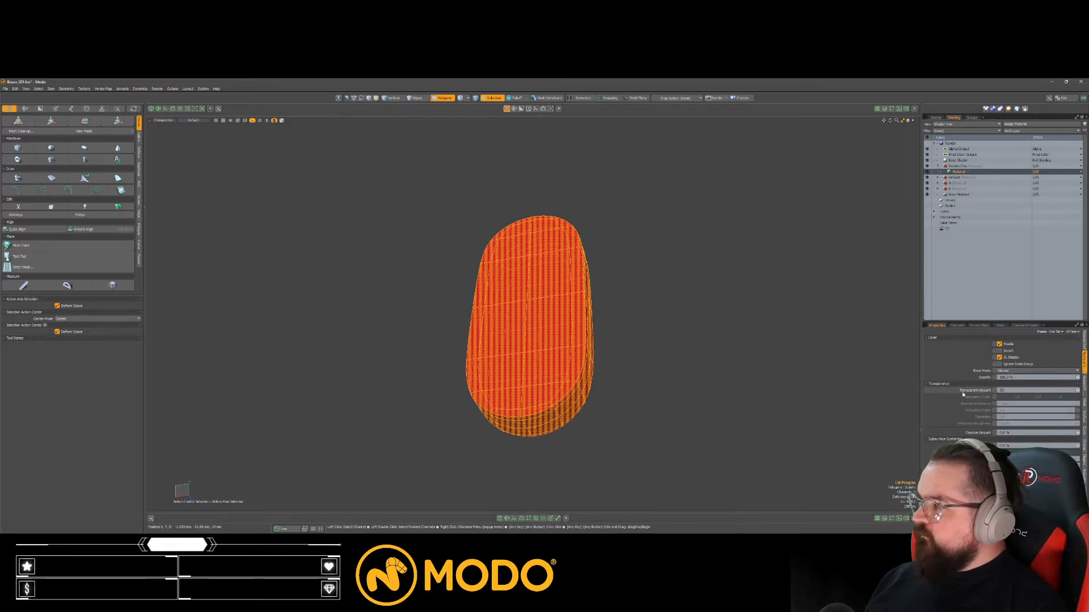
key("Return")
left_click(637, 375)
Step: Inspect the red light on its own and seated in Body, up close and from a distance
left_click_drag(637, 374, 884, 364, "alt")
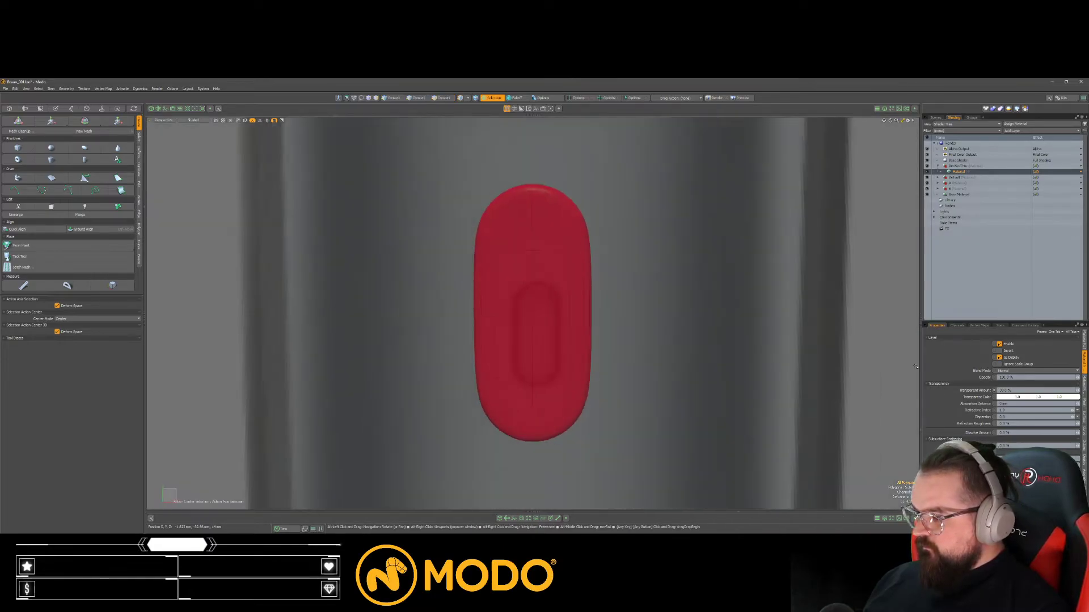
mouse_move(636, 370)
left_mouse_down("alt")
mouse_move(574, 355)
mouse_move(573, 377)
left_mouse_up("alt")
scroll(573, 377, "down", 4)
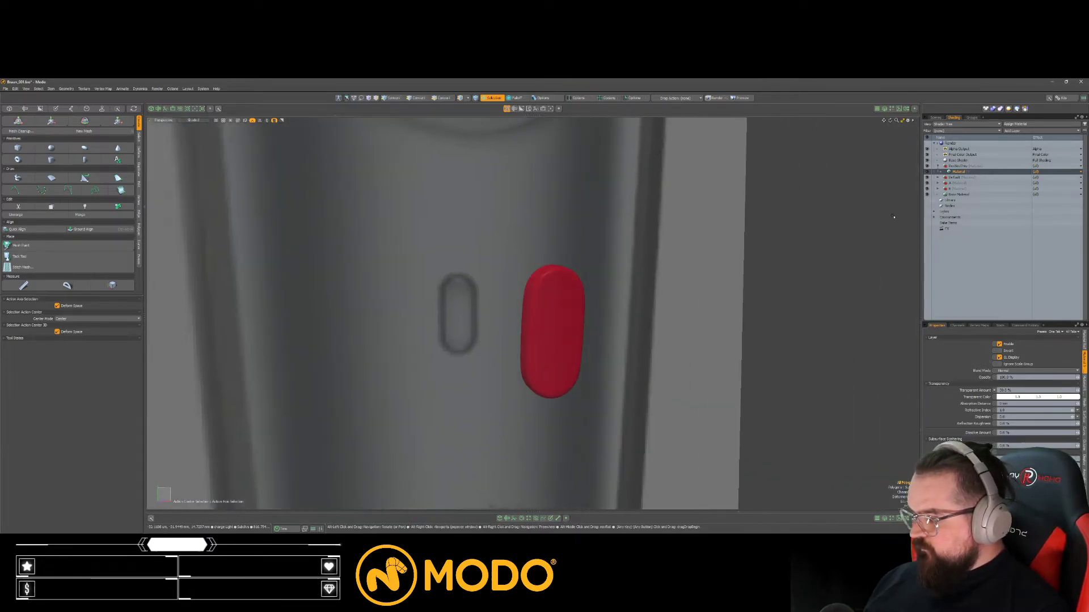
left_click(934, 117)
left_click_drag(544, 321, 489, 325, "alt")
scroll(488, 325, "down", 7)
left_click_drag(527, 369, 606, 313, "alt")
scroll(548, 355, "up", 5)
scroll(553, 352, "up", 6)
scroll(554, 352, "down", 2)
scroll(573, 323, "down", 6)
scroll(528, 380, "down", 5)
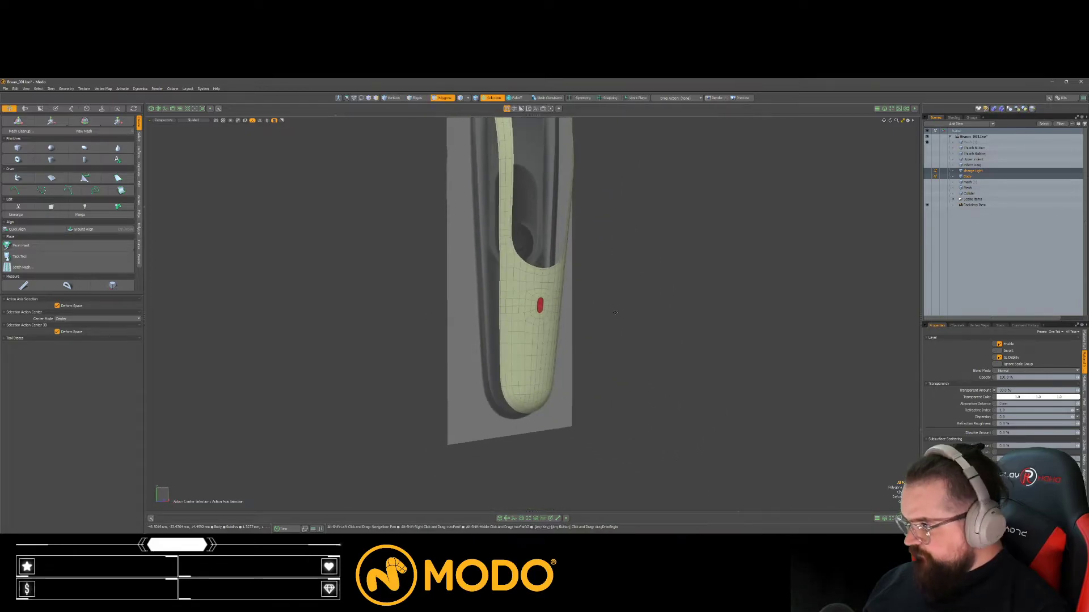
left_click(970, 177)
left_click_drag(704, 250, 669, 230, "alt")
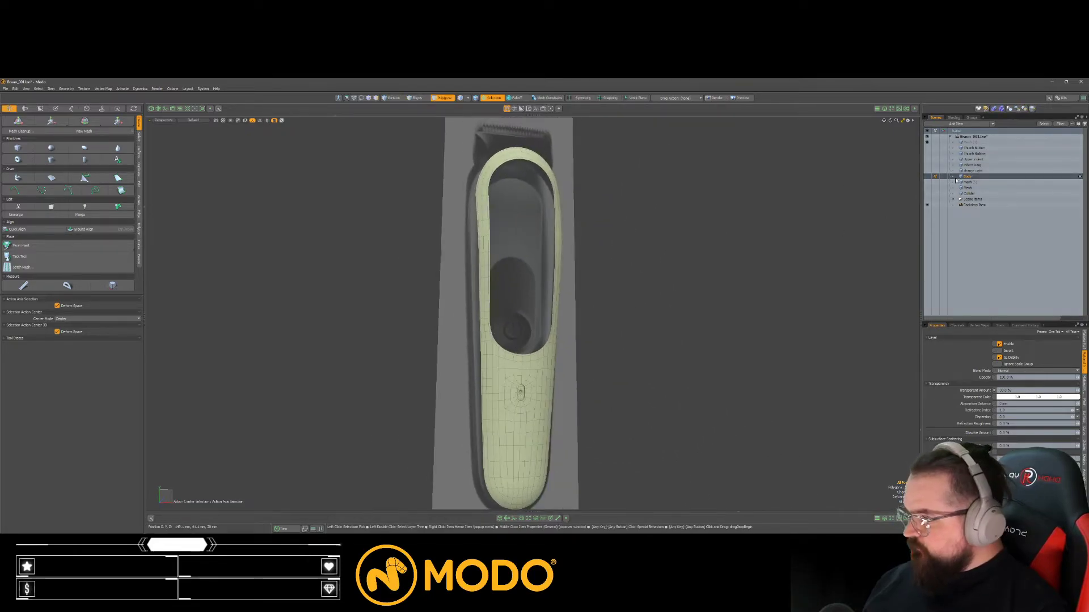
Step: Move the circular dish polygons from their own mesh into the thumb button mesh by cutting and pasting
left_click(972, 171)
left_click(973, 164)
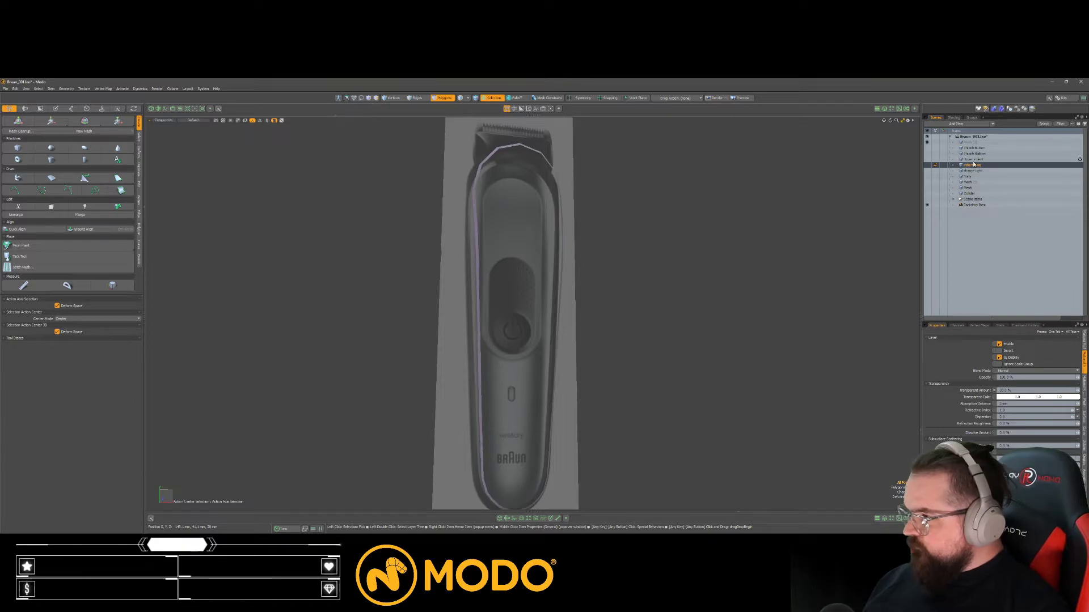
left_click(975, 148)
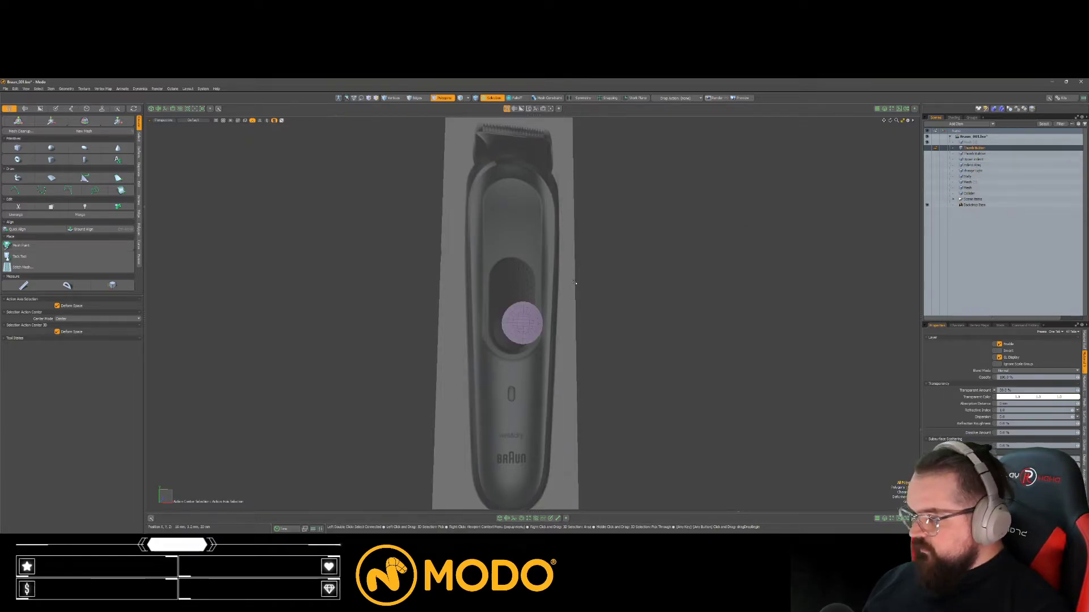
key("shift+a")
scroll(429, 303, "down", 3)
left_click_drag(428, 302, 542, 347, "alt")
double_click(544, 330)
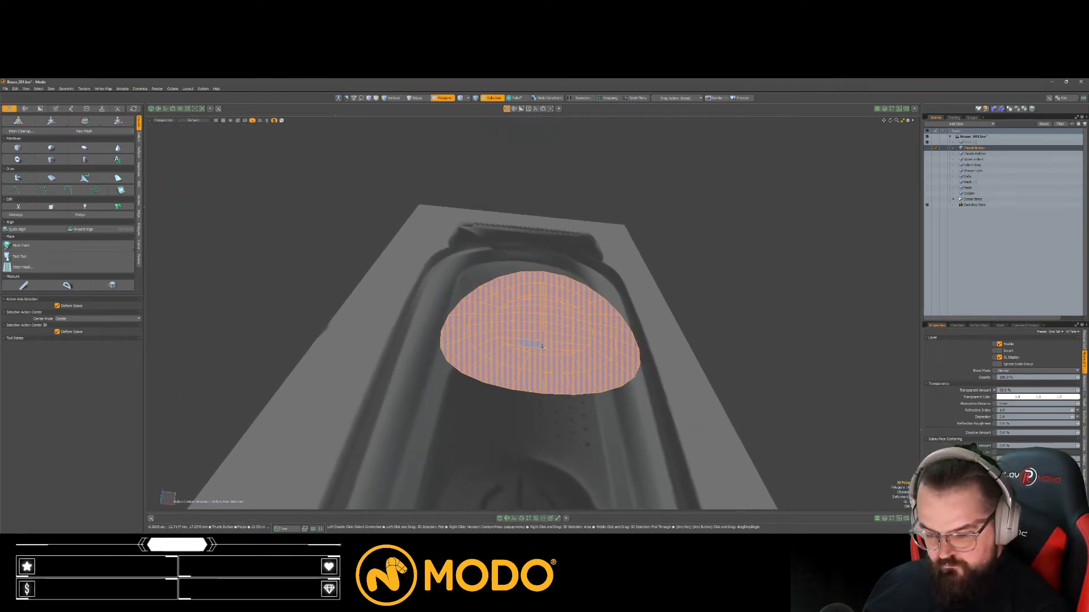
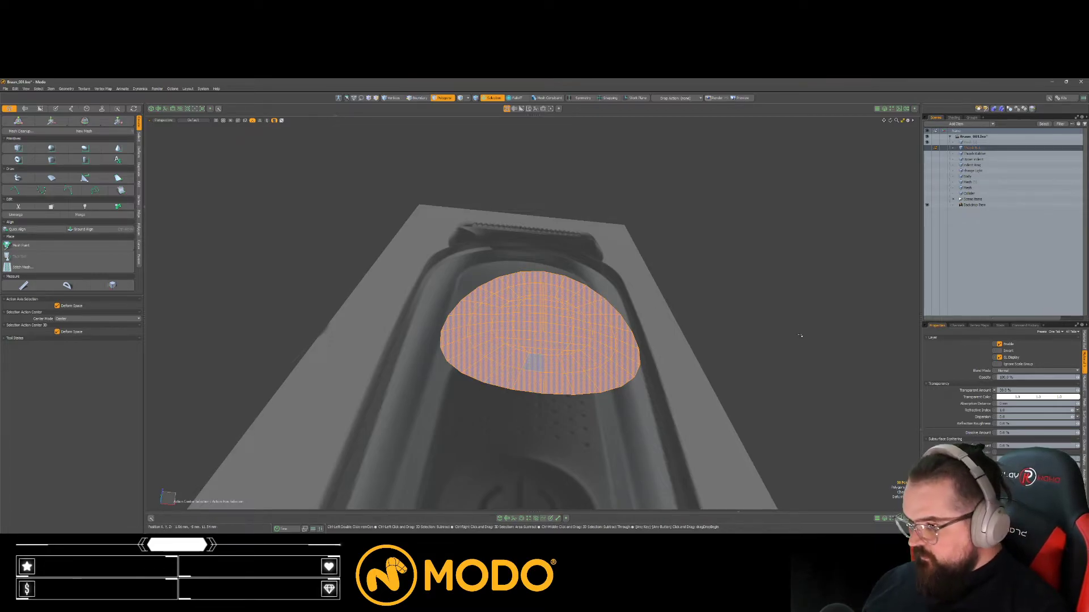
key("ctrl+x")
left_click(975, 154)
key("ctrl+v")
left_click(725, 325)
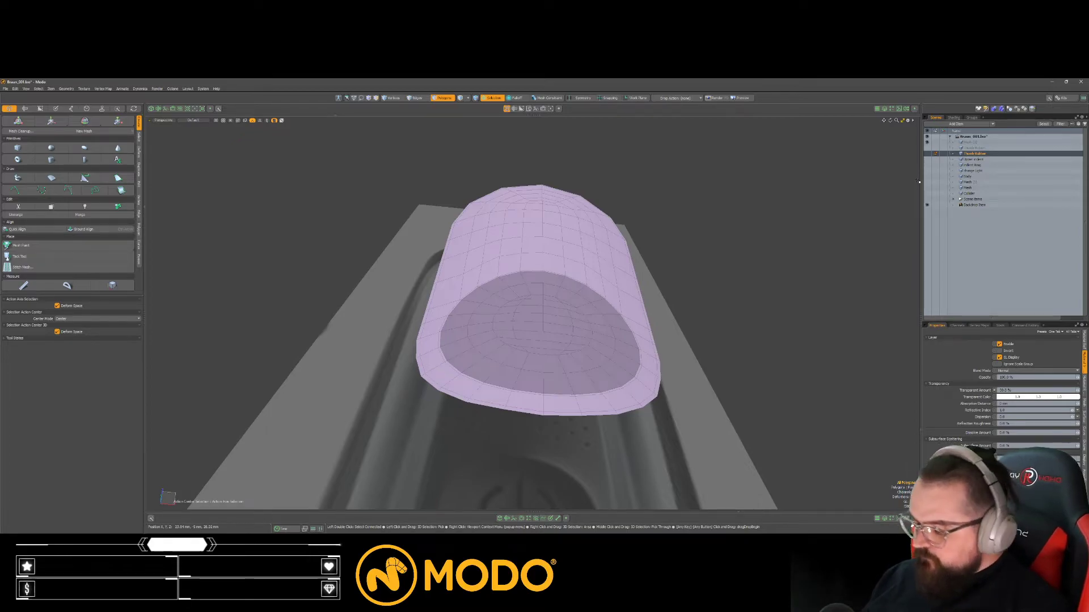
Step: Loop-slice the circular recess of the thumb button and select the resulting edge loop for moving
scroll(491, 247, "up", 4)
key("2")
left_click_drag(510, 267, 657, 342, "alt")
left_click(657, 341)
scroll(524, 271, "up", 3)
key("alt+c")
left_click(481, 245)
key("space")
double_click(483, 245)
key("w")
left_click_drag(485, 247, 484, 330, "alt")
key("space")
Step: Delete the central floor polygons of the thumb button's circular recess
key("3")
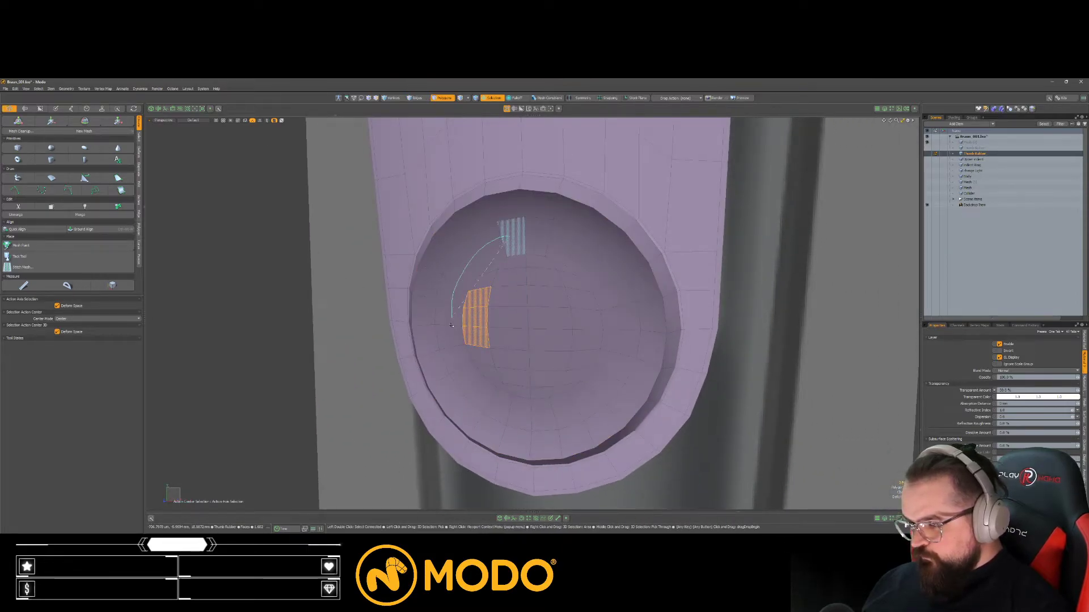
right_click_drag(586, 268, 559, 235)
key("Delete")
Step: Select the edge loops around the recess's central opening and move them slightly upward
key("space")
key("space")
scroll(533, 306, "up", 3)
mouse_move(522, 304)
left_mouse_down("alt")
mouse_move(566, 316)
mouse_move(547, 320)
mouse_move(560, 297)
mouse_move(539, 314)
left_mouse_up("alt")
key("w")
left_click_drag(540, 313, 510, 333, "alt")
scroll(510, 315, "down", 4)
scroll(525, 318, "up", 2)
key("space")
key("shift")
double_click(502, 311, "shift")
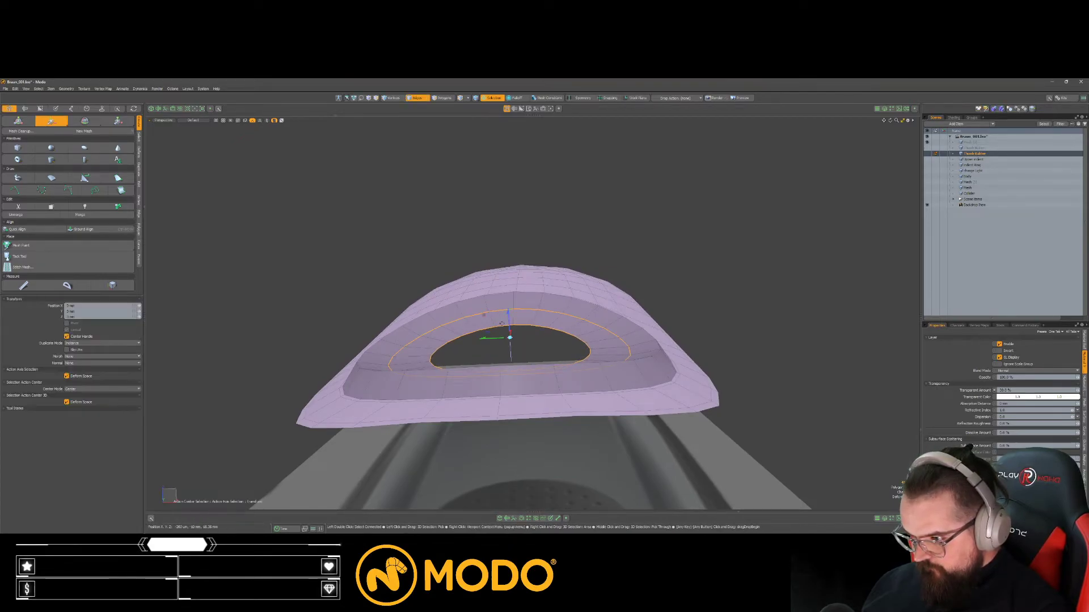
left_click_drag(510, 338, 510, 335)
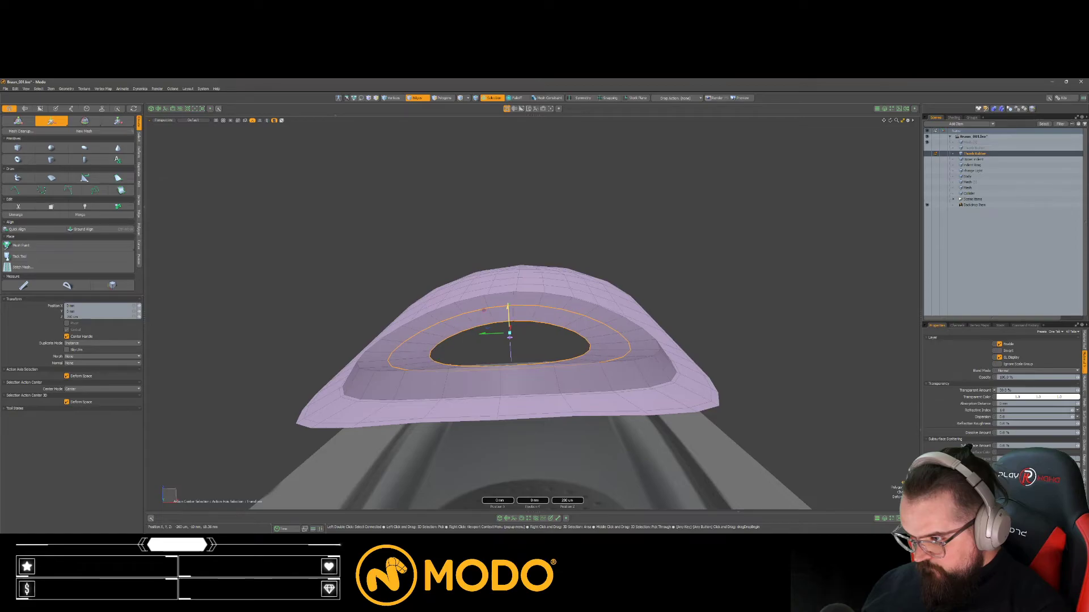
key("space")
Step: Bevel the edge loop where the recess's side wall meets its floor
left_click(685, 286)
left_click_drag(684, 286, 612, 374, "alt")
left_click(497, 229)
double_click(497, 230)
scroll(497, 230, "up", 5)
key("b")
left_click_drag(499, 234, 560, 233)
key("space")
Step: Bevel the outer rim edge loop of the thumb button's circular recess with a narrow width
left_click(561, 187)
key("2")
scroll(537, 183, "up", 3)
double_click(558, 192)
key("b")
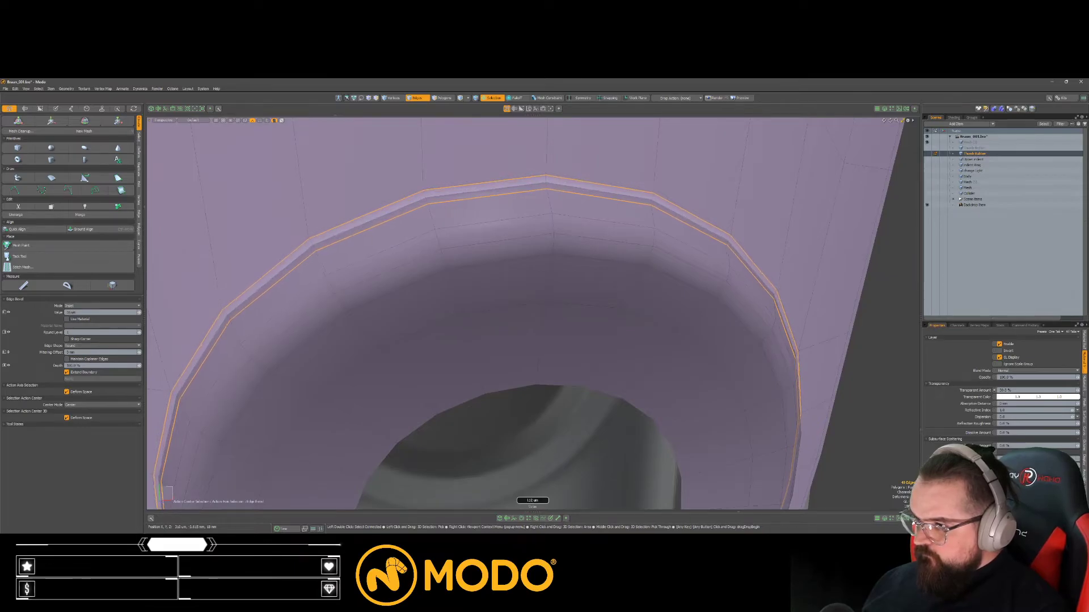
left_click_drag(544, 221, 520, 219, "ctrl+alt")
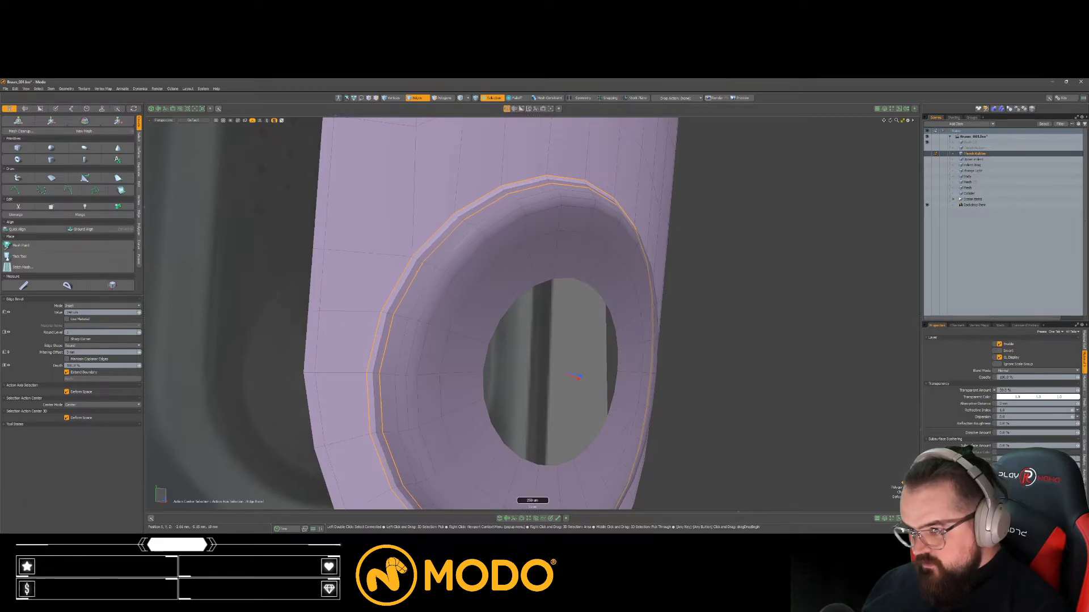
Step: Close the central opening in the floor of the thumb button's circular recess by bridging its edge loop
key("space")
left_click(755, 271)
key("Tab")
scroll(622, 281, "down", 3)
left_click_drag(622, 281, 509, 277, "alt")
scroll(548, 272, "down", 2)
scroll(549, 272, "up", 3)
key("Tab")
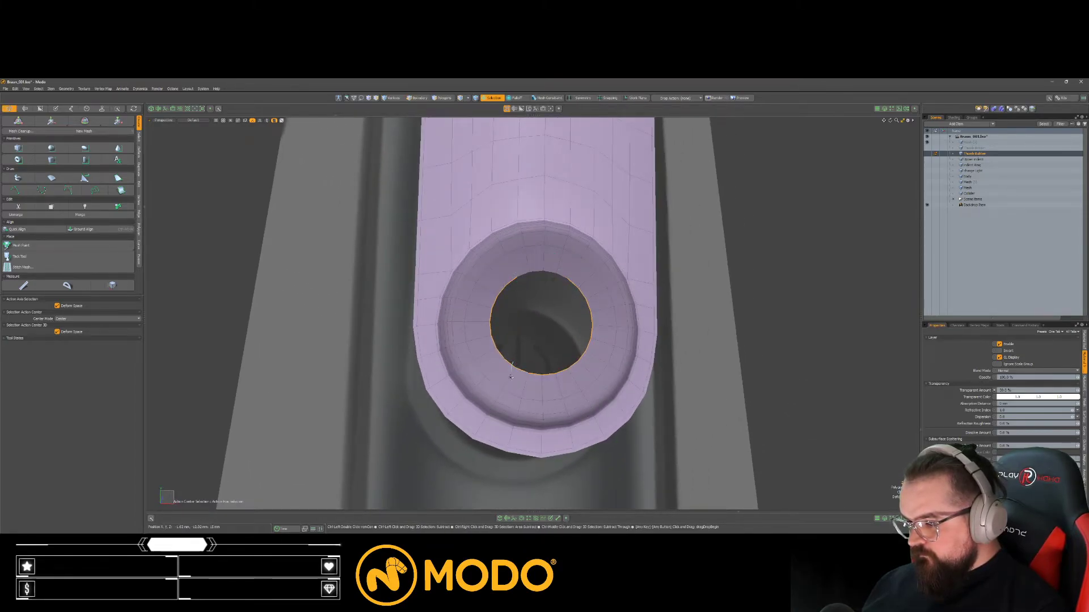
key("shift+b")
left_click(584, 340)
left_click_drag(591, 334, 501, 312, "alt+shift")
key("q")
scroll(562, 344, "down", 2)
Step: Assign the Rubber material to all polygons of the thumb button
double_click(498, 326)
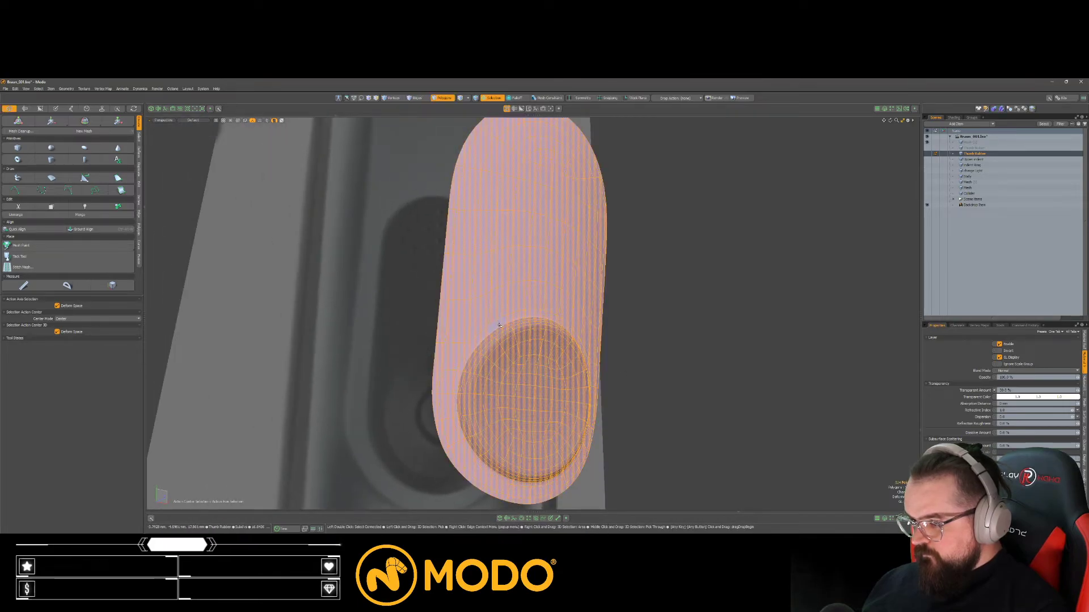
key("m")
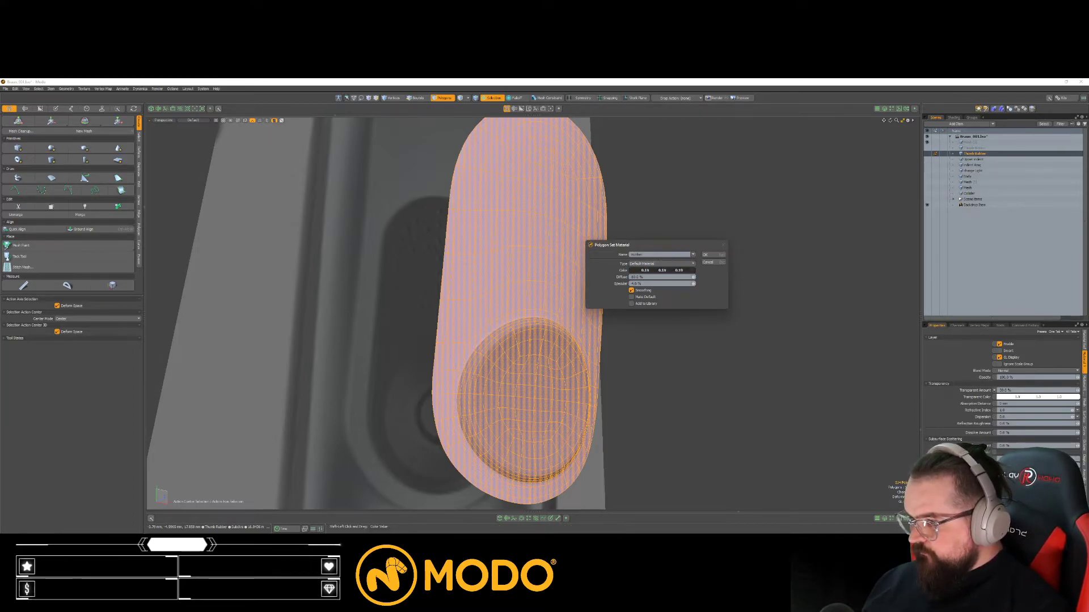
left_click(704, 255)
left_click(717, 274)
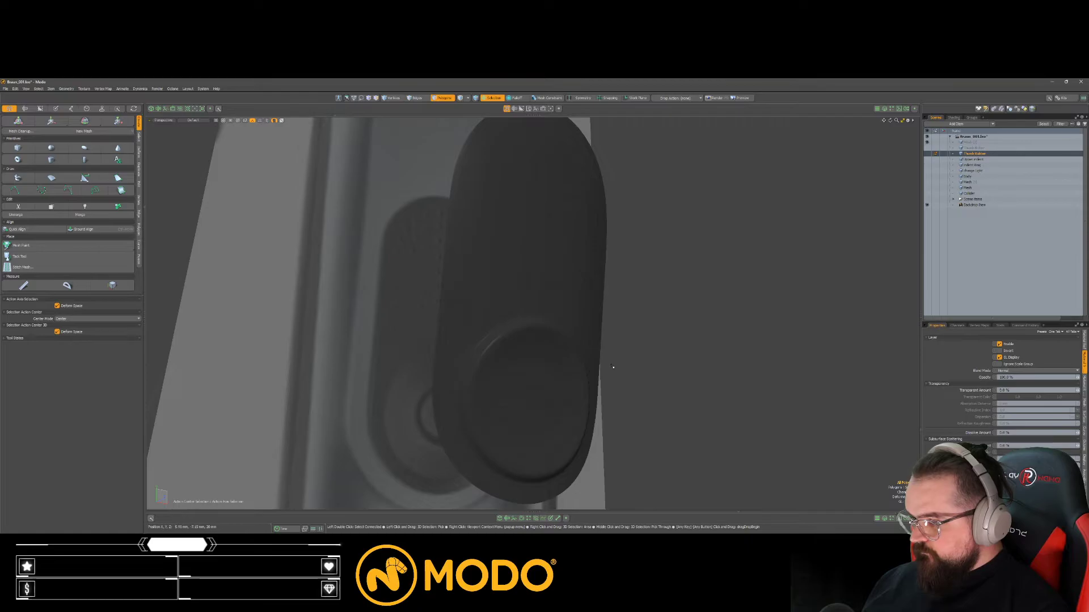
Step: Inspect the thumb button's shape and material beside the reference image
scroll(612, 366, "down", 5)
left_click_drag(637, 338, 526, 374, "alt")
scroll(555, 366, "up", 4)
double_click(541, 368)
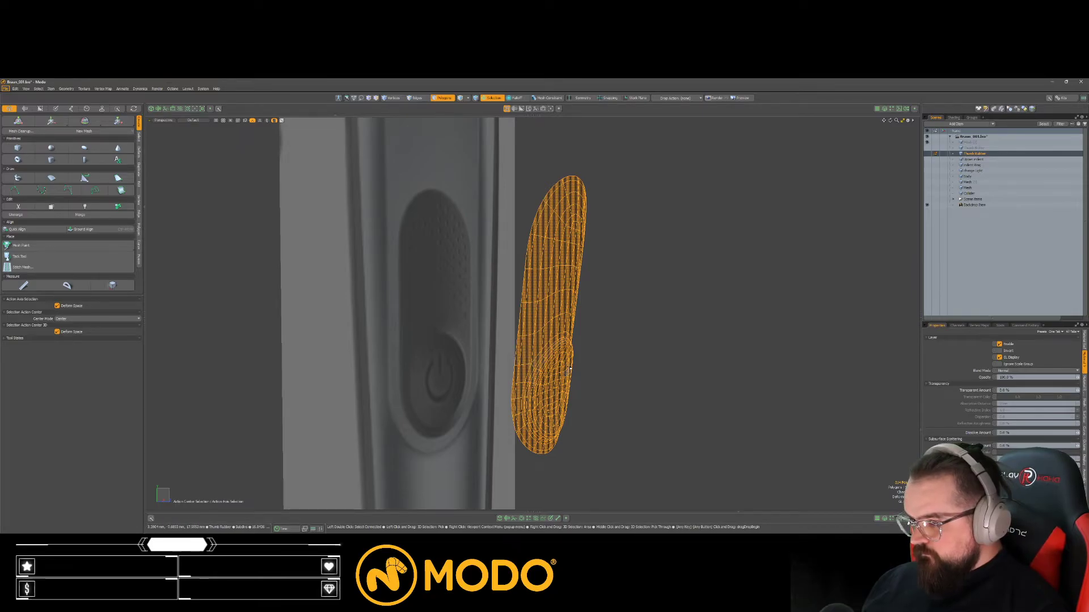
left_click(635, 354)
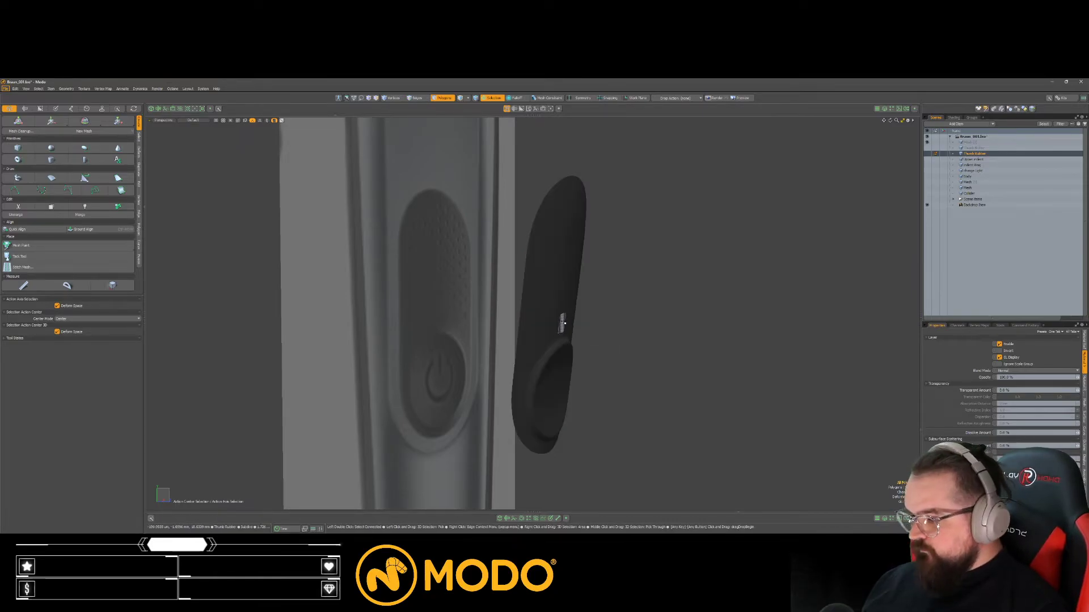
double_click(565, 323)
left_click(635, 336)
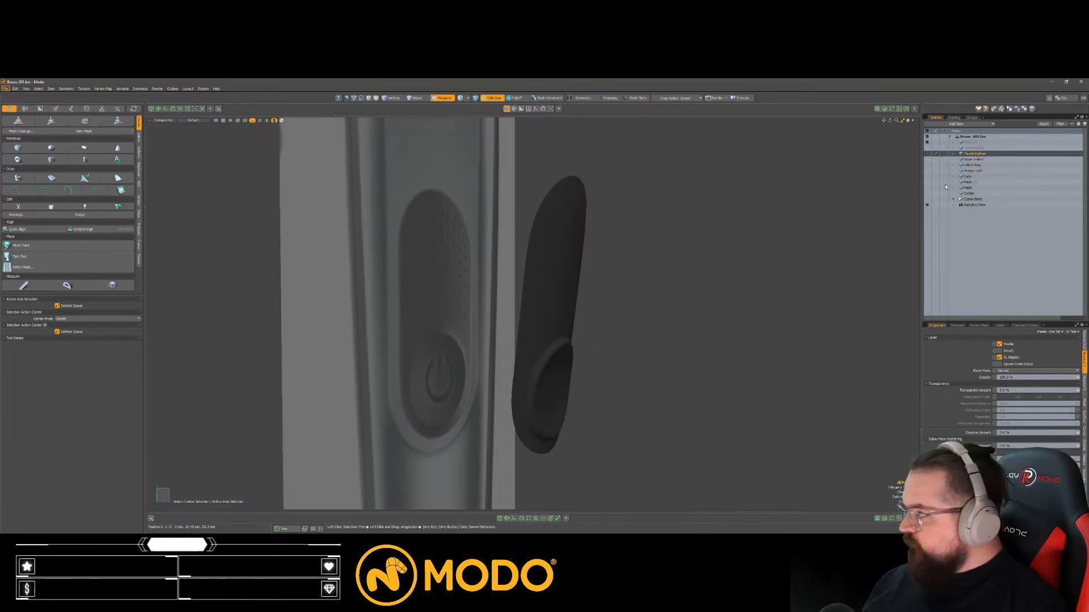
Step: Switch to the upper indent mesh and cap the bottom of its recess with a single polygon
left_click(971, 160)
mouse_move(795, 239)
left_mouse_down("alt")
mouse_move(506, 299)
mouse_move(546, 291)
mouse_move(543, 261)
mouse_move(526, 328)
mouse_move(540, 316)
mouse_move(506, 336)
mouse_move(570, 317)
mouse_move(551, 308)
left_mouse_up("alt")
scroll(506, 299, "down", 3)
key("w")
key("p")
key("3")
Step: Try bevelling and then scaling the new floor polygon of the upper indent's recess
left_click(535, 321)
key("b")
key("ctrl+z")
key("r")
left_click(544, 309, "ctrl")
key("space")
key("space")
key("space")
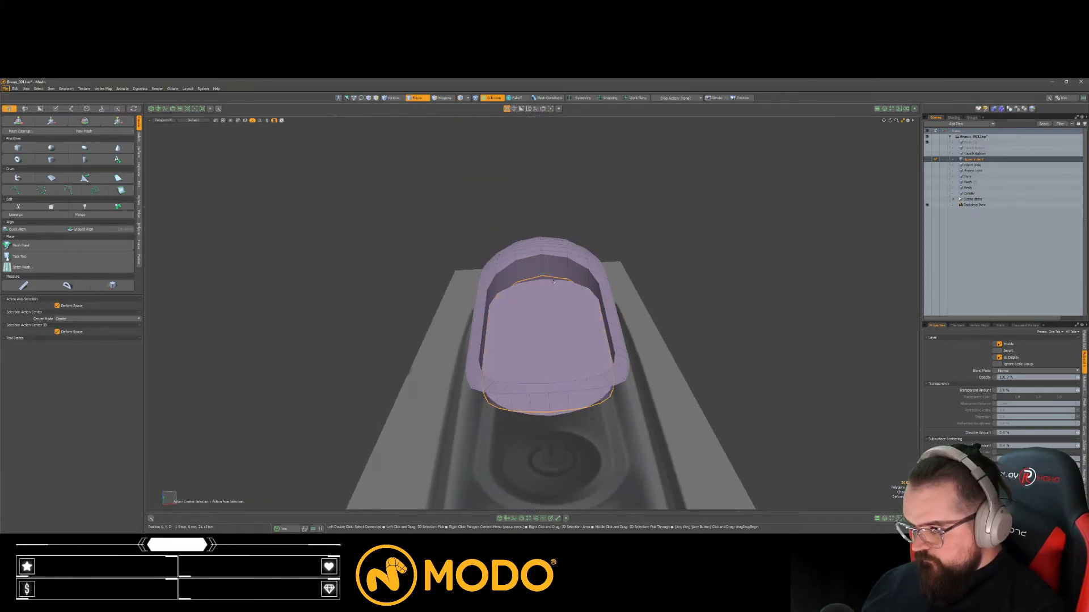
Step: Inset the recess's floor polygon with a bevel and delete the inner polygon, leaving a thin ring
left_click_drag(560, 289, 631, 368, "alt")
key("space")
left_click(630, 368)
key("shift+c")
scroll(597, 363, "down", 3)
scroll(578, 330, "up", 3)
left_click_drag(596, 363, 520, 341, "alt")
left_click(579, 330)
key("b")
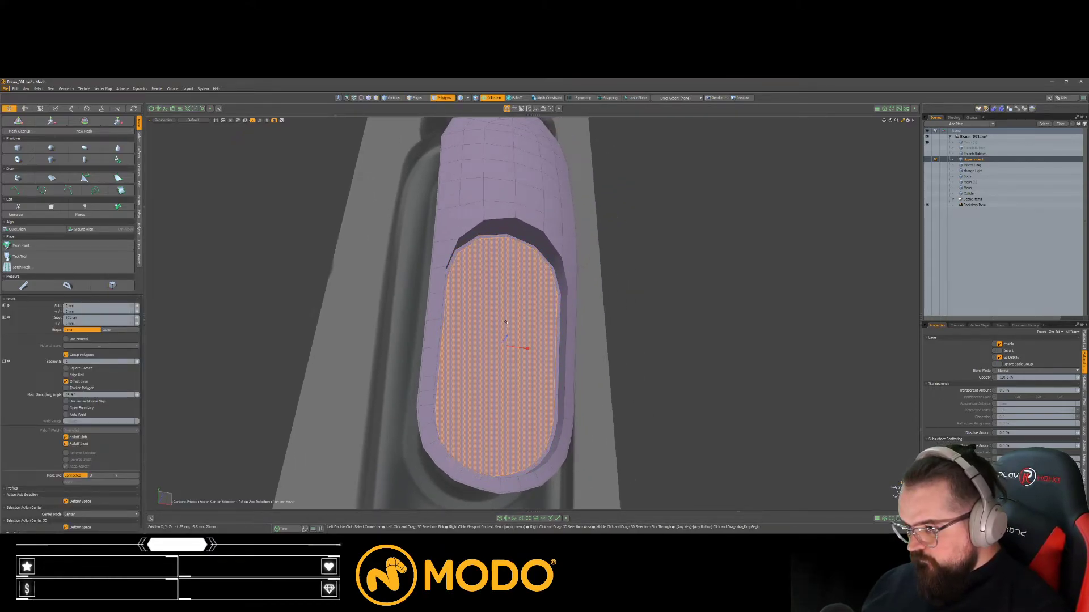
key("space")
key("Delete")
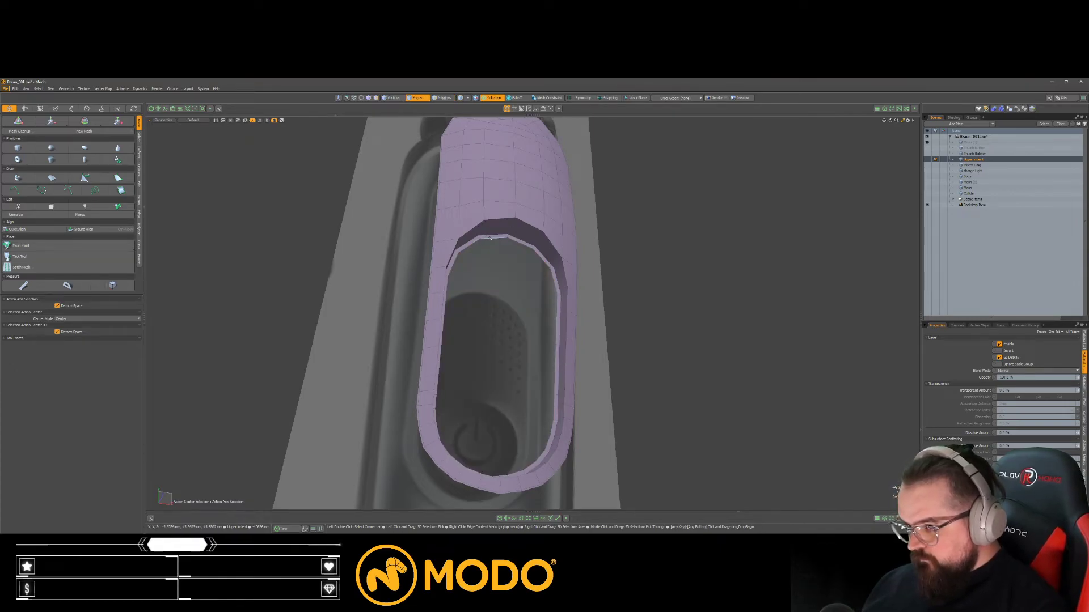
Step: Select opposite edges of the recess's floor opening and bridge them to rebuild the floor with a polygon grid
left_click(511, 239)
left_click(497, 236, "shift")
left_click_drag(498, 243, 468, 295, "alt")
left_click(502, 454, "shift")
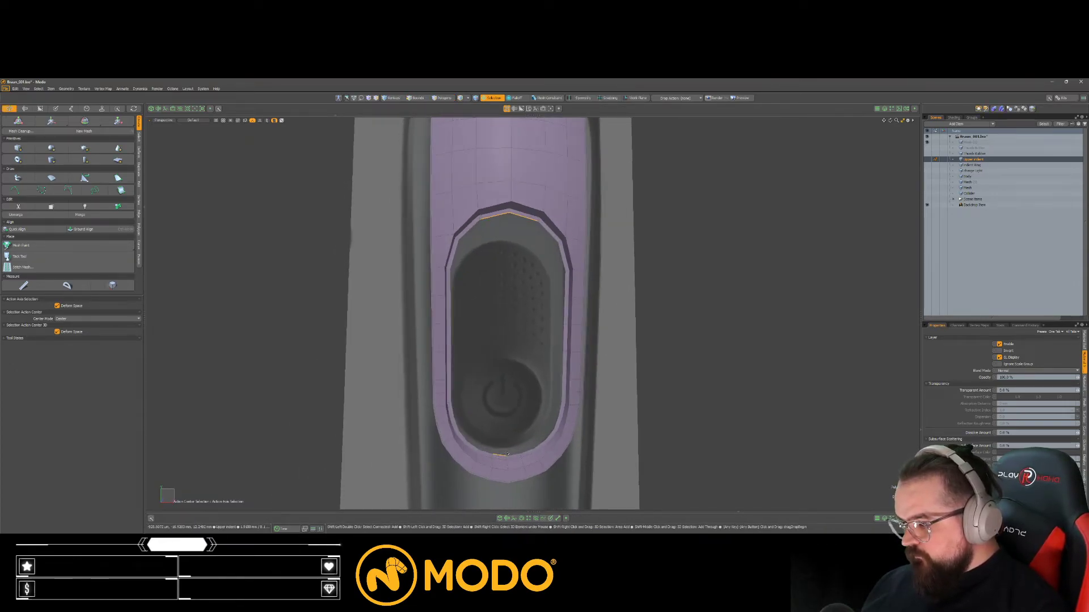
key("shift+b")
left_click(639, 433)
key("space")
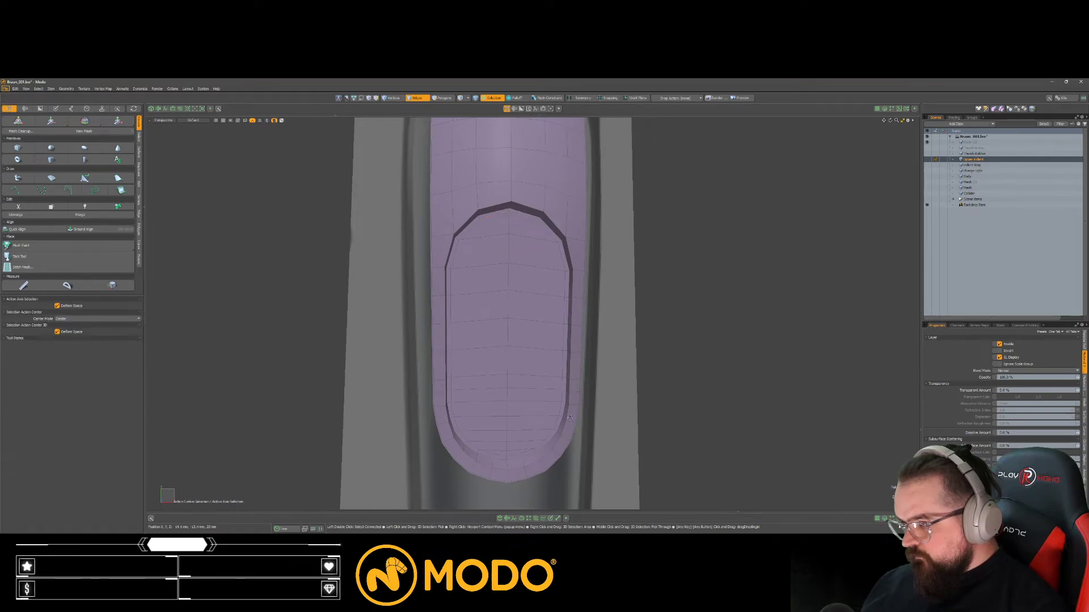
key("Tab")
left_click_drag(639, 433, 565, 382, "alt")
key("Tab")
Step: Select the complete rim edge loop around the upper indent's recess
scroll(518, 267, "up", 5)
left_click_drag(482, 250, 567, 289, "alt")
left_click(432, 278)
scroll(499, 272, "down", 3)
left_click(426, 265, "shift")
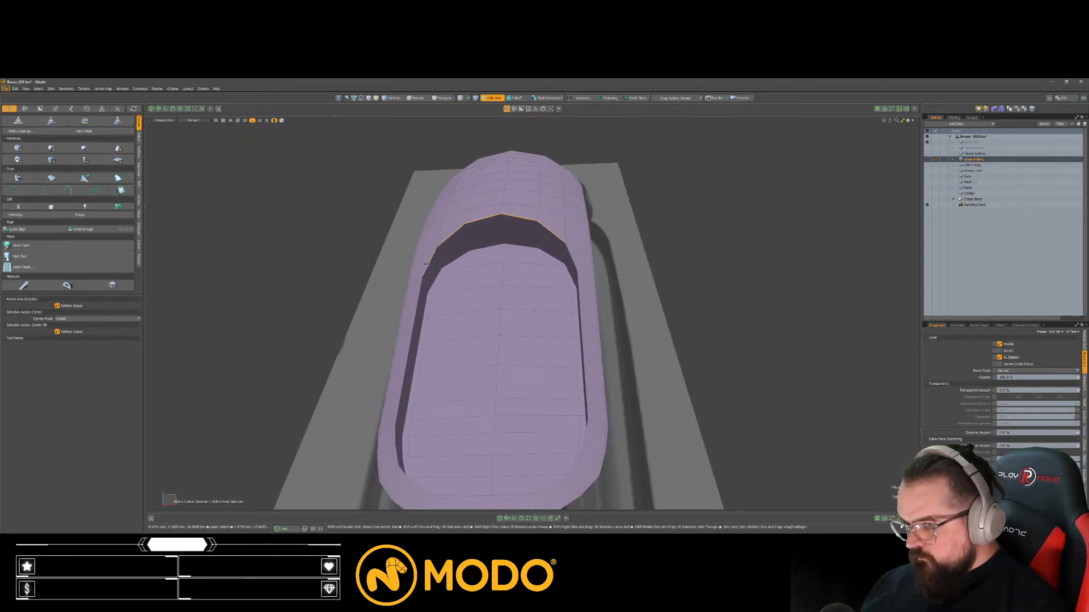
left_click_drag(420, 289, 457, 294, "alt")
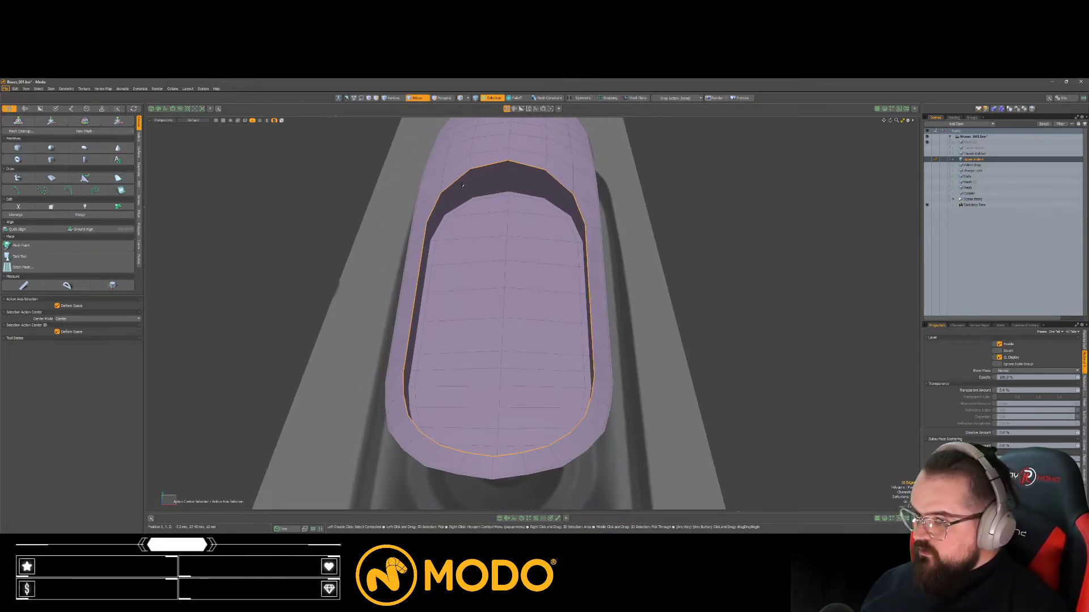
left_click_drag(455, 180, 452, 198, "alt")
scroll(445, 220, "up", 5)
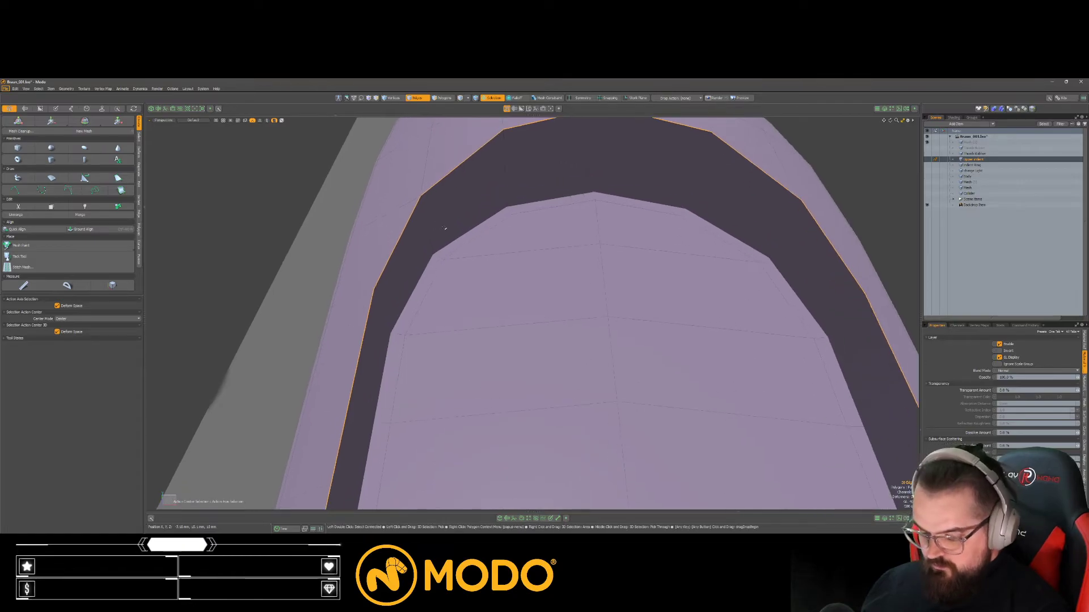
Step: Change the Edge Bevel's shape option and bevel the recess's rim loop with a narrow width
key("b")
left_click(83, 346)
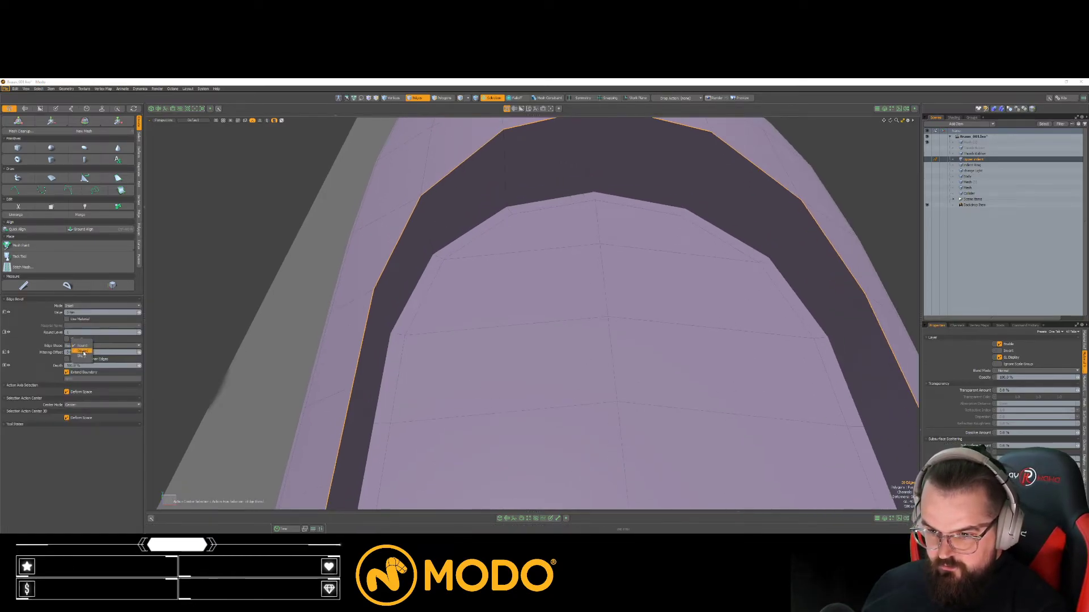
left_click(79, 352)
scroll(417, 238, "up", 3)
left_click_drag(420, 238, 429, 239)
scroll(437, 250, "down", 3)
left_click_drag(547, 233, 573, 230, "alt")
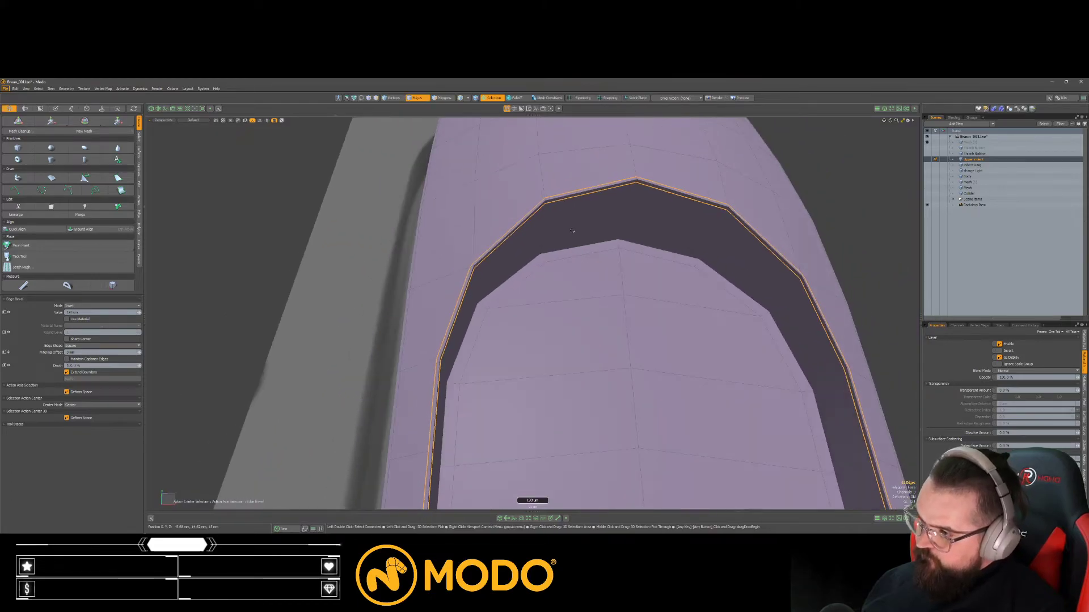
key("space")
Step: Add a loop slice around the side wall of the upper indent's recess
key("3")
scroll(464, 272, "up", 3)
key("2")
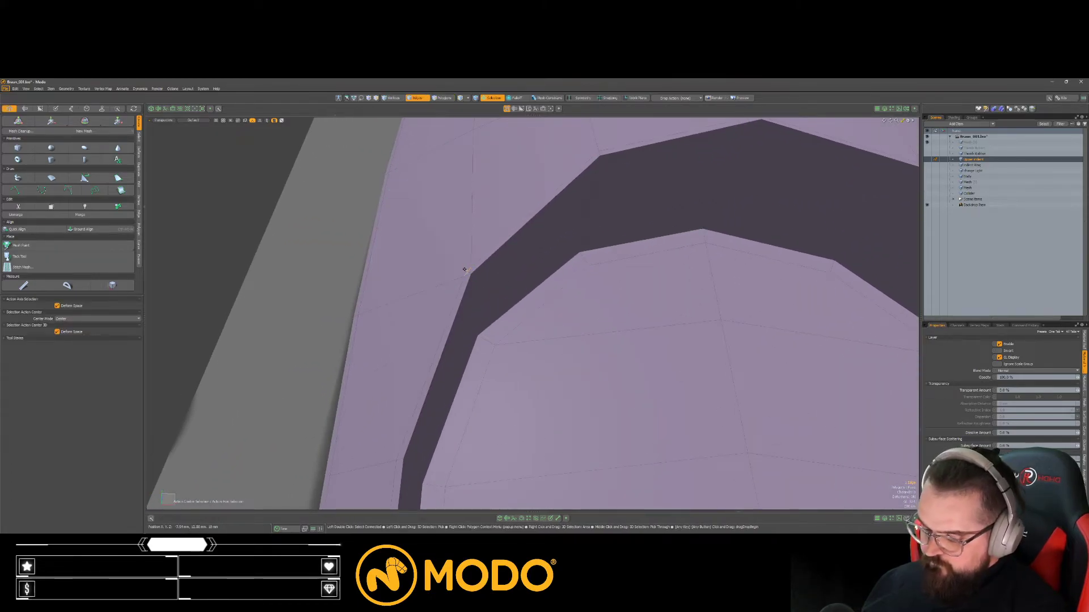
left_click_drag(464, 269, 386, 273, "ctrl+alt")
left_click_drag(590, 318, 513, 341, "ctrl+alt")
left_click_drag(573, 427, 488, 246, "ctrl+alt")
key("Tab")
key("2")
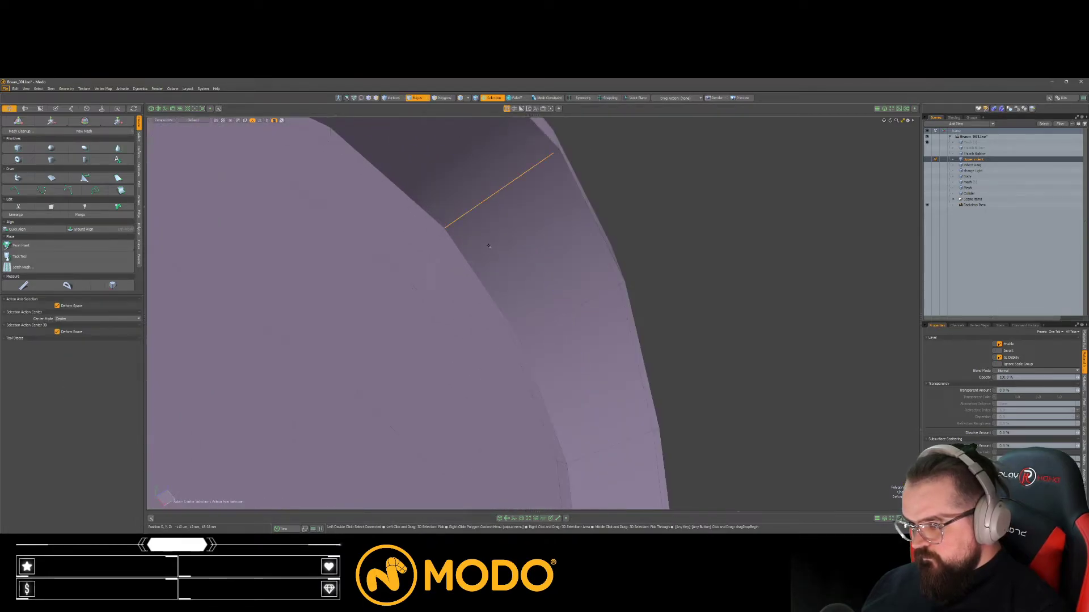
key("alt+c")
key("q")
key("alt+c")
left_click(499, 190)
key("q")
Step: Show the thumb button temporarily and check how it fits inside the upper indent's recess
key("Tab")
key("a")
left_click_drag(660, 264, 539, 314, "alt")
key("3")
left_click_drag(541, 350, 536, 296, "alt+shift")
key("Tab")
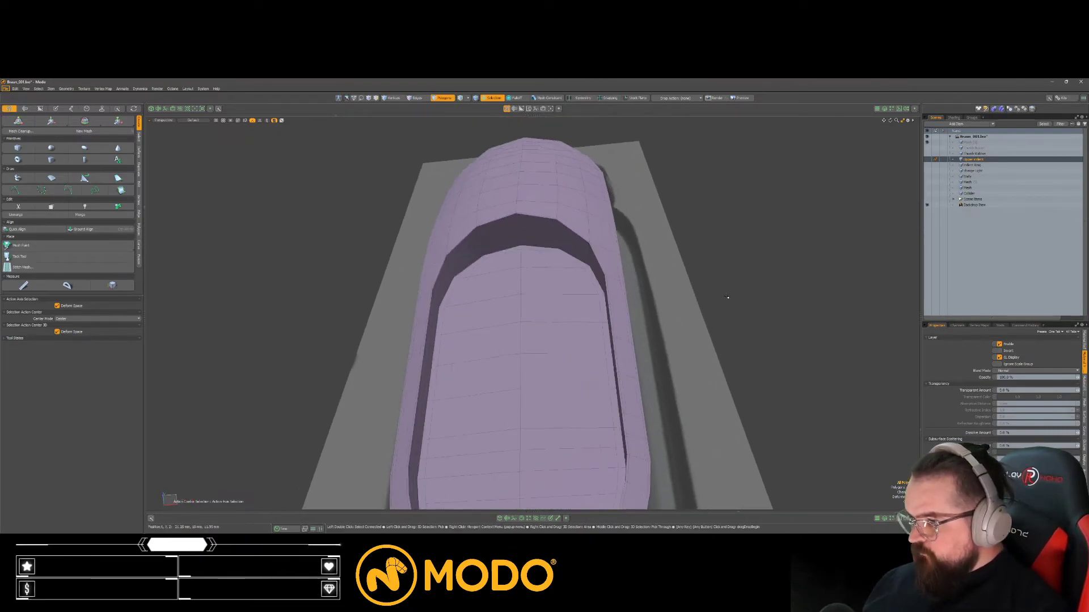
left_click_drag(726, 297, 687, 298, "ctrl+alt")
key("1")
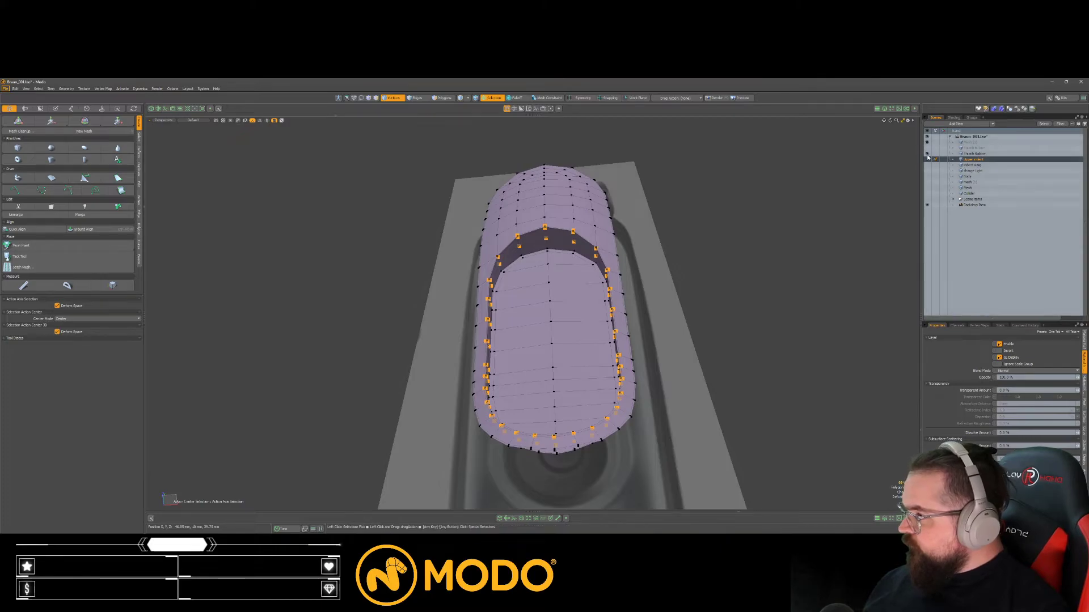
left_click(927, 154)
left_click_drag(663, 261, 675, 287, "alt")
key("2")
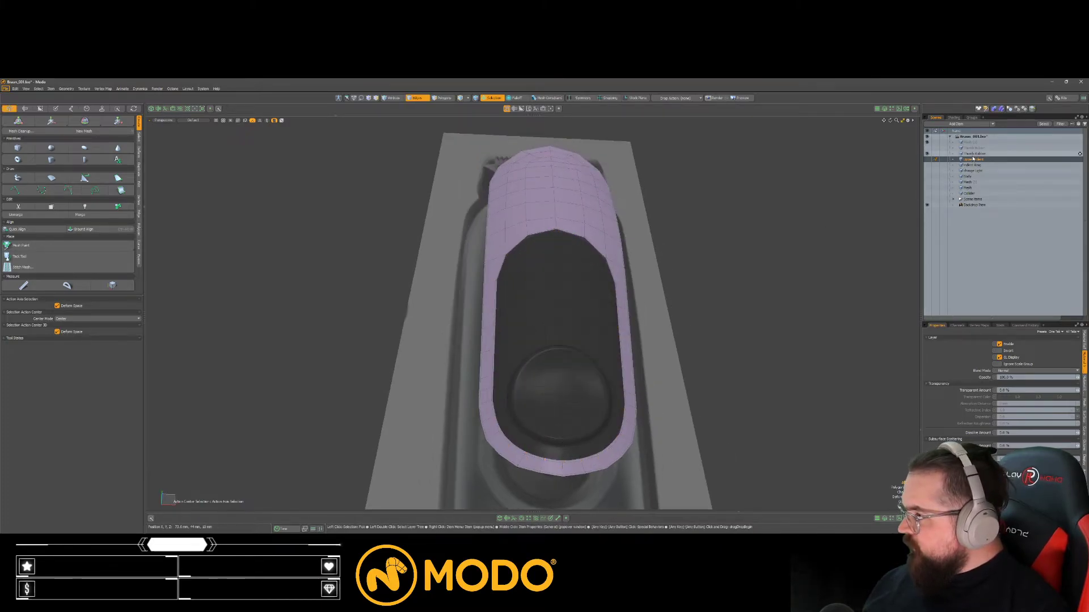
left_click(927, 154)
Step: Copy the floor and side-wall polygons of the upper indent's recess into the thumb button mesh
scroll(558, 255, "up", 5)
key("3")
left_click(557, 244)
left_click(529, 284, "shift")
key("ctrl+z")
key("l")
key("shift+Up")
key("shift+Up")
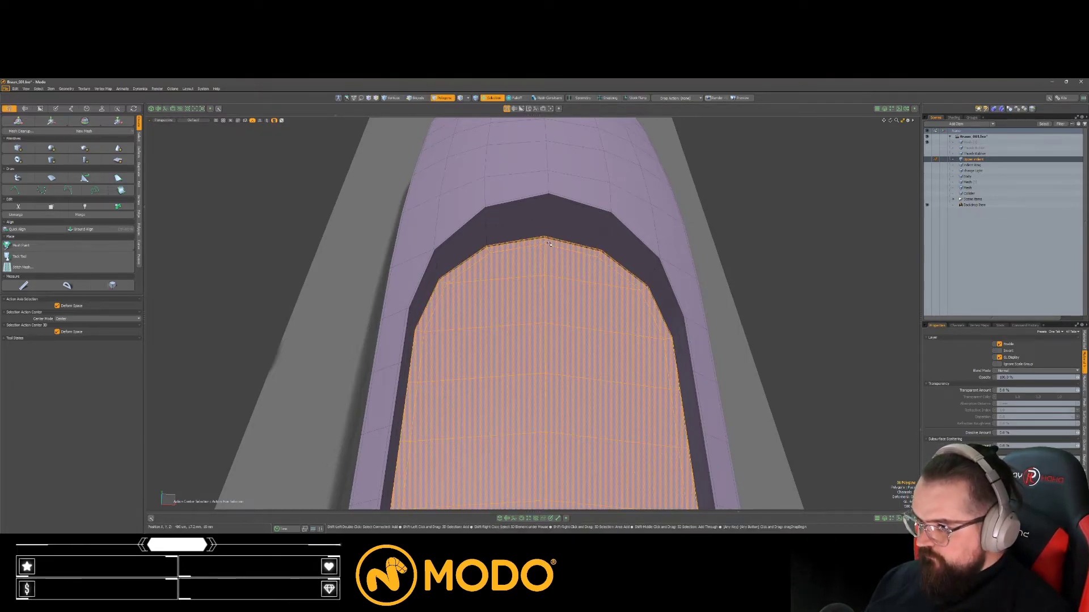
key("shift+Up")
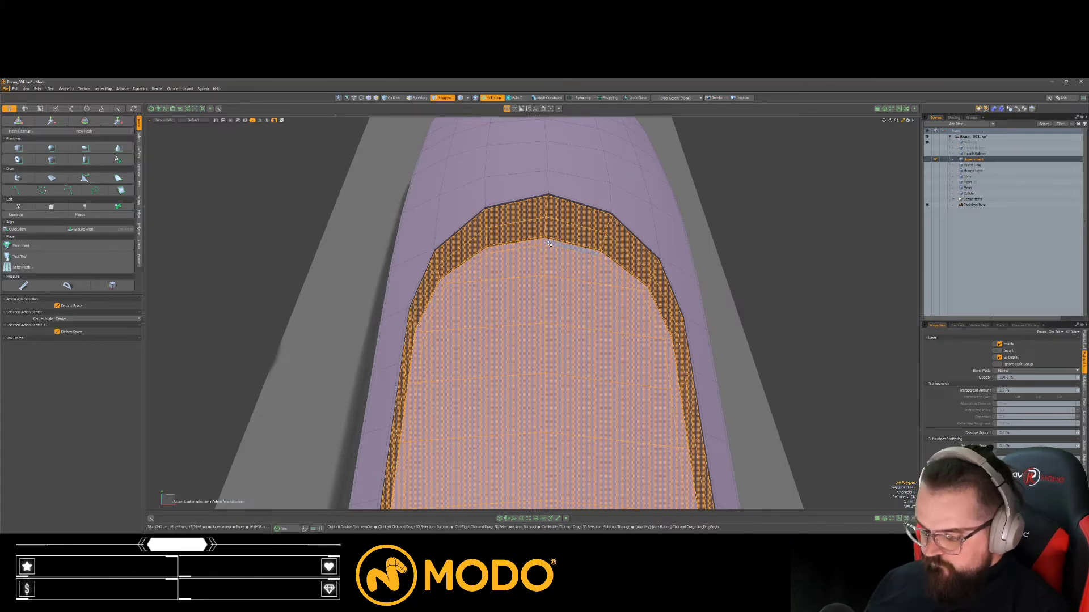
left_click(973, 154)
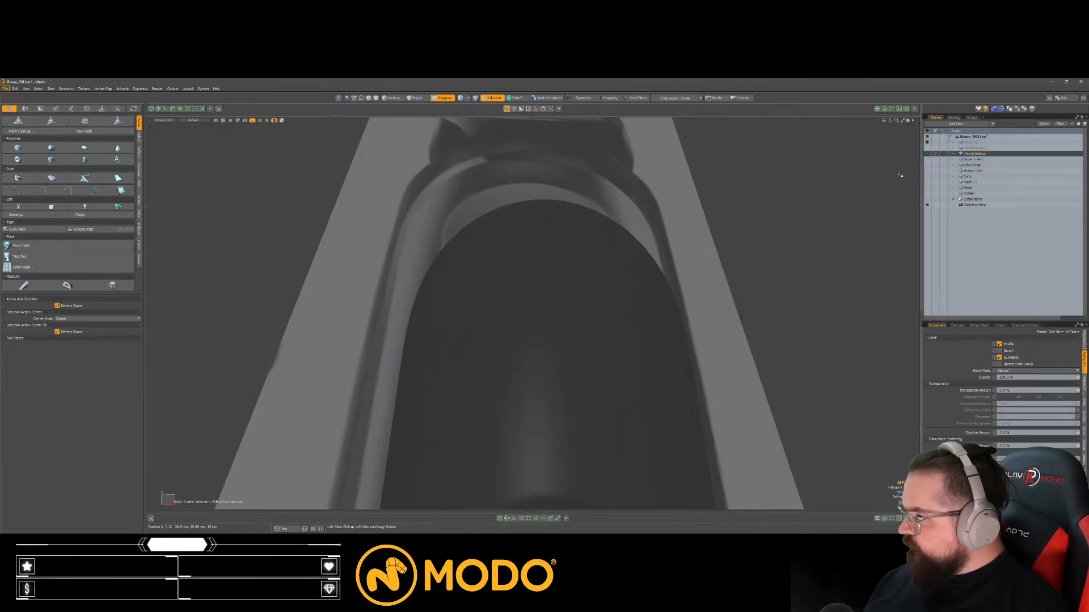
Step: Select the edge loops between the thumb button's face and its side walls and bridge them
double_click(541, 356)
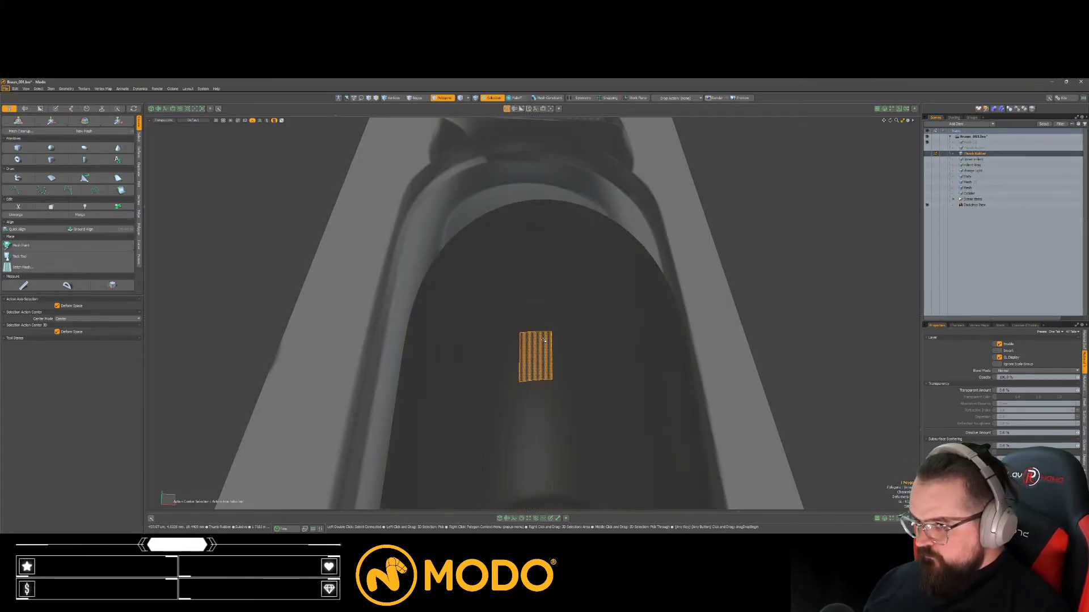
left_click(788, 284)
left_click_drag(788, 284, 649, 339, "alt")
key("2")
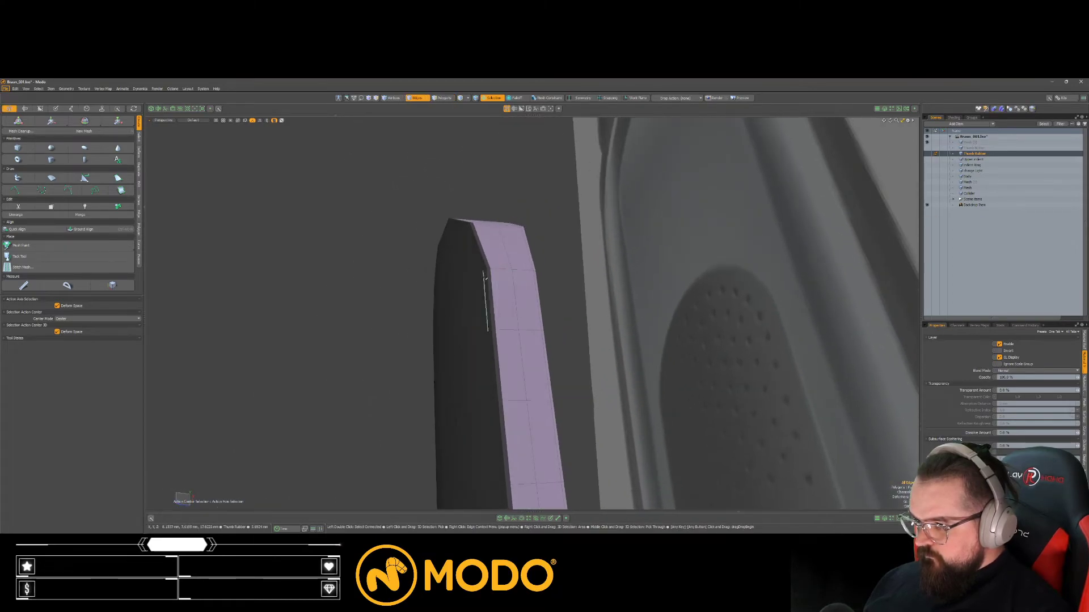
double_click(488, 275)
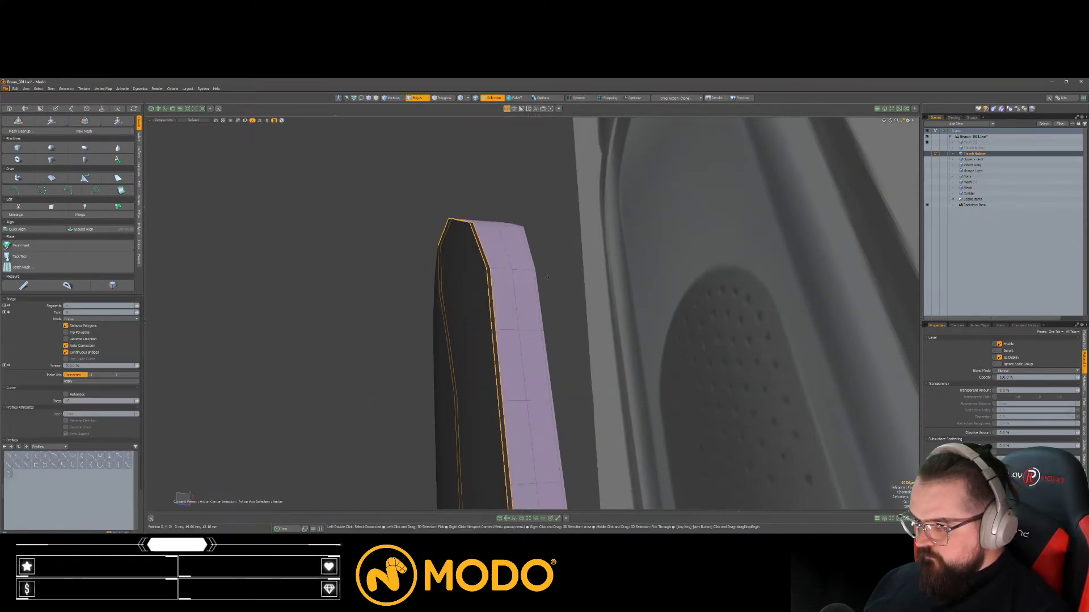
Step: Assign the Rubber material to the entire thumb button, including its side walls
key("3")
key("m")
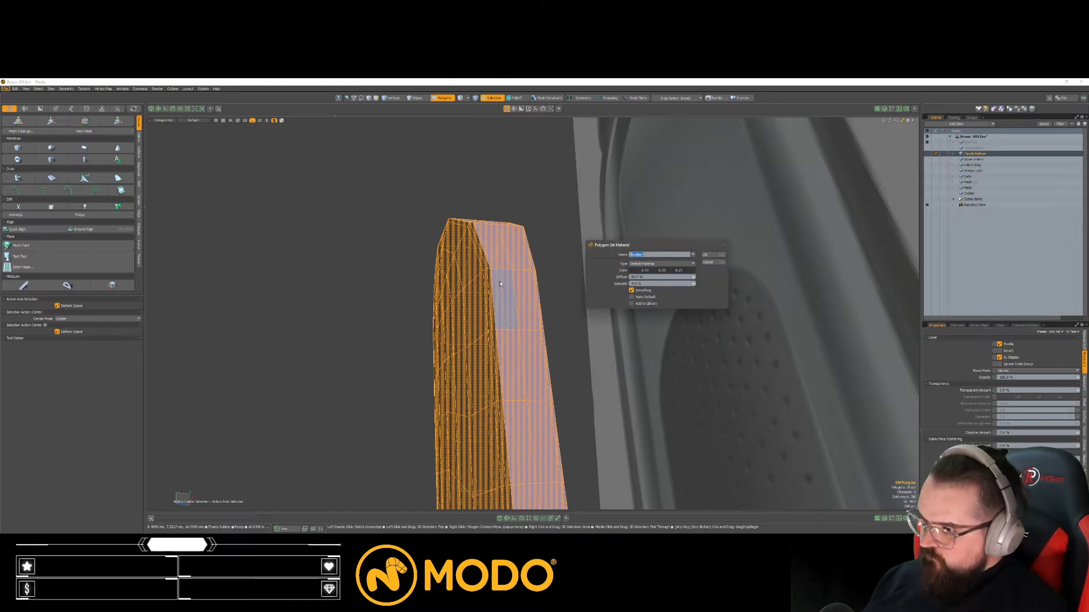
key("Return")
key("Escape")
key("Tab")
Step: Show the upper indent together with the thumb button and examine how the two parts fit
key("a")
mouse_move(468, 309)
left_mouse_down("alt")
mouse_move(623, 295)
mouse_move(617, 282)
mouse_move(635, 257)
left_mouse_up("alt")
key("KP_8")
left_click(928, 160)
left_click(973, 160)
left_click_drag(573, 244, 557, 222, "alt")
scroll(562, 254, "up", 5)
scroll(557, 223, "down", 6)
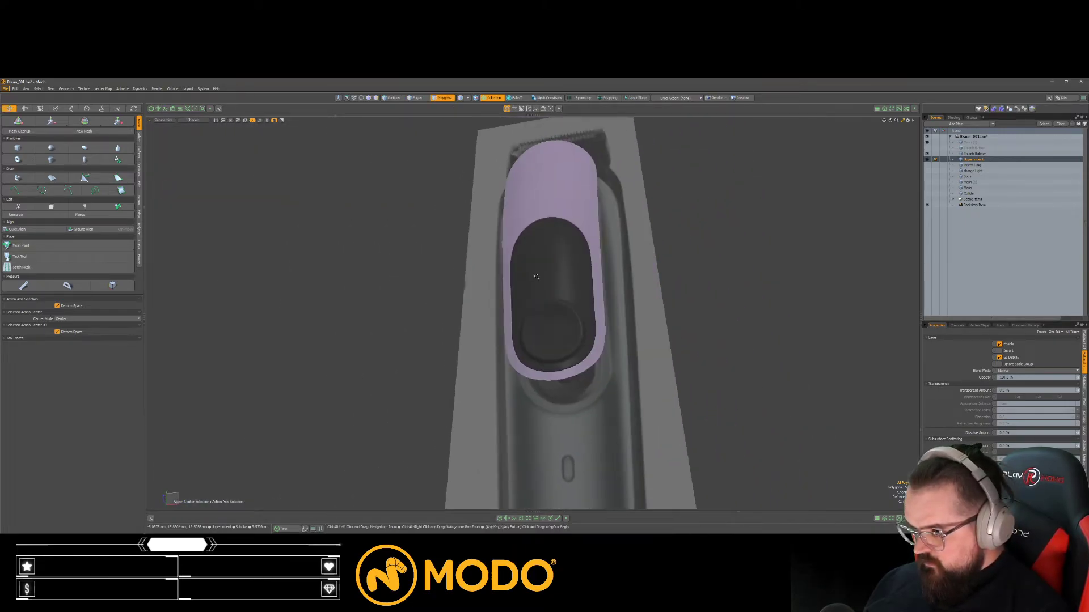
left_click(927, 166)
mouse_move(903, 169)
left_mouse_down("alt")
mouse_move(890, 174)
mouse_move(896, 186)
left_mouse_up("alt")
left_click(927, 166)
left_click_drag(571, 277, 573, 306, "alt")
scroll(595, 251, "up", 4)
Step: Select the outer boundary edges of the upper indent and show the body mesh around it
key("]")
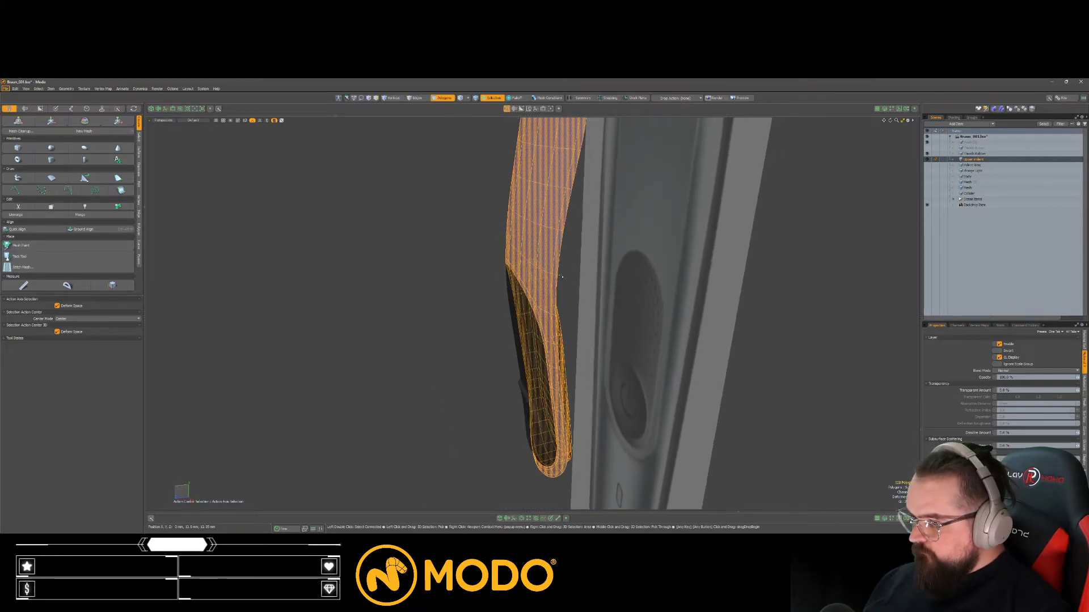
key("ctrl+2")
scroll(573, 306, "down", 3)
scroll(572, 305, "down", 2)
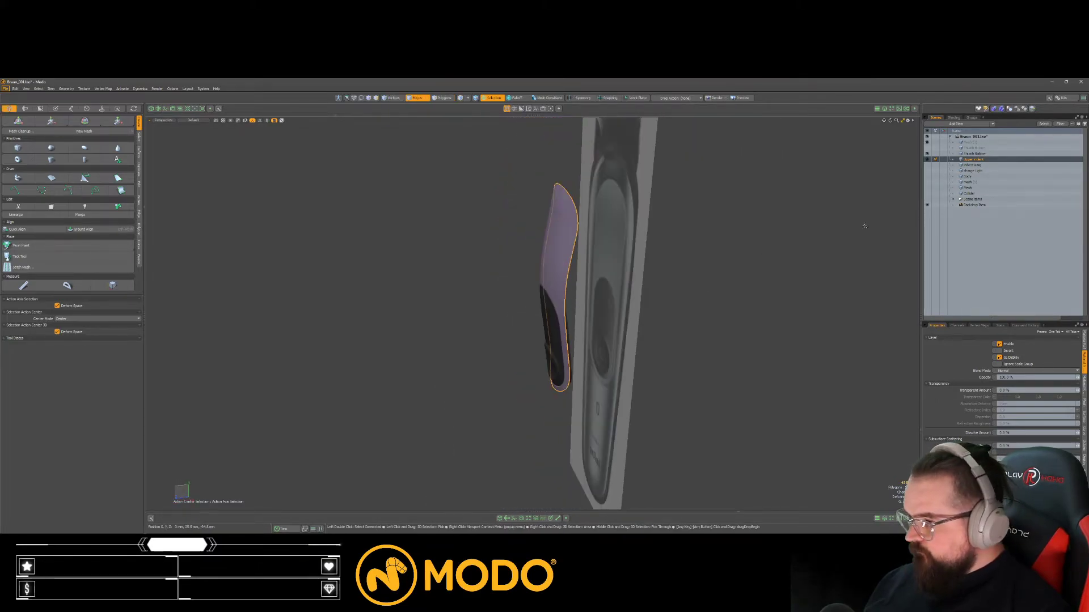
left_click(927, 176)
left_click_drag(553, 271, 702, 311, "alt")
scroll(591, 228, "up", 3)
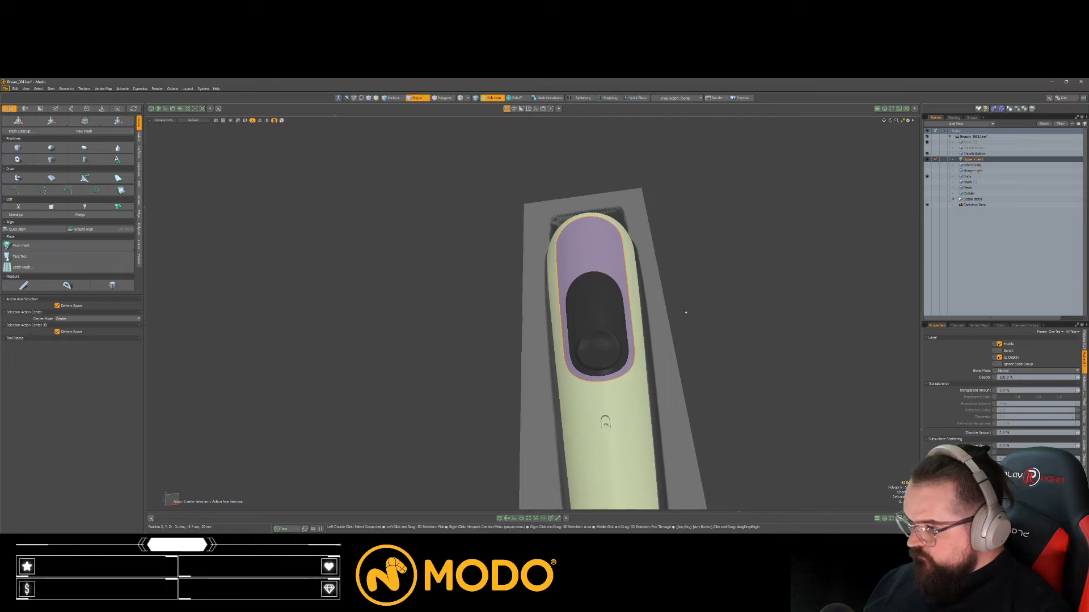
Step: Move all polygons of the upper indent into the body mesh by cutting and pasting them
key("3")
double_click(613, 272)
key("Delete")
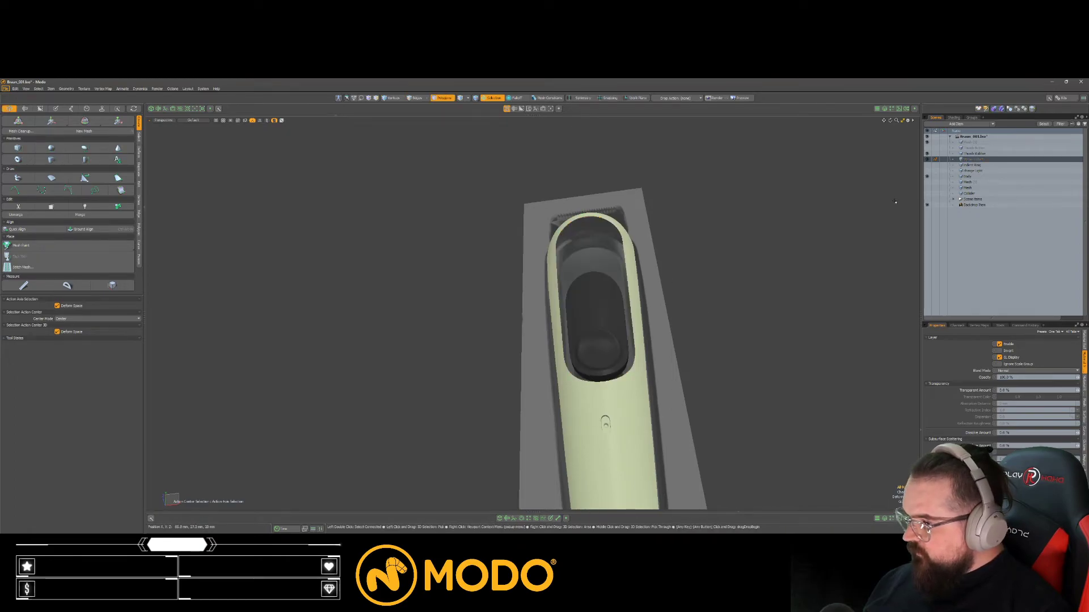
left_click(973, 178)
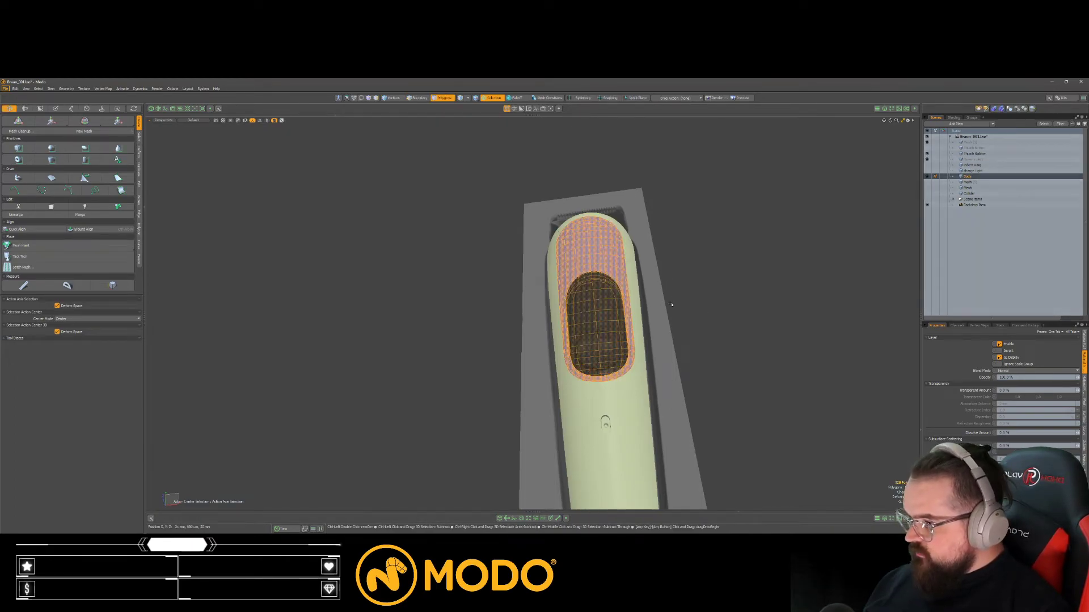
Step: Hide the thumb button and delete the polygon loop along the seam between the indent and the body
left_click(927, 154)
left_click(768, 263)
left_click_drag(631, 348, 675, 368, "ctrl+alt")
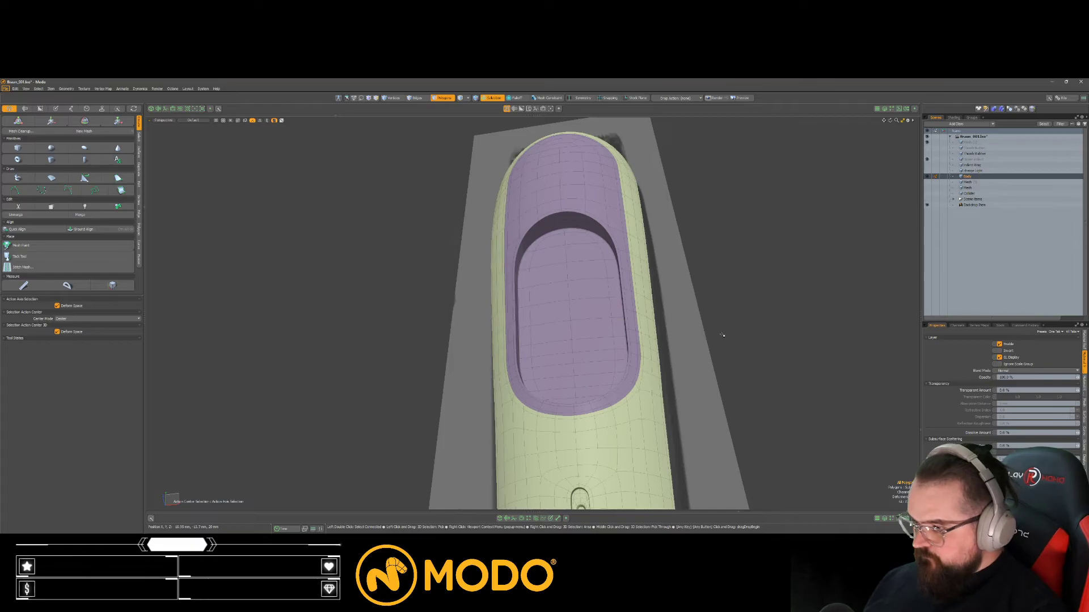
left_click_drag(701, 351, 660, 323, "alt")
key("Return")
key("Tab")
key("l")
key("Delete")
Step: Bridge the outer boundary loop of the indent to the surrounding boundary loop of the body
key("2")
left_click(650, 291)
left_click(654, 292, "shift")
key("l")
key("shift+b")
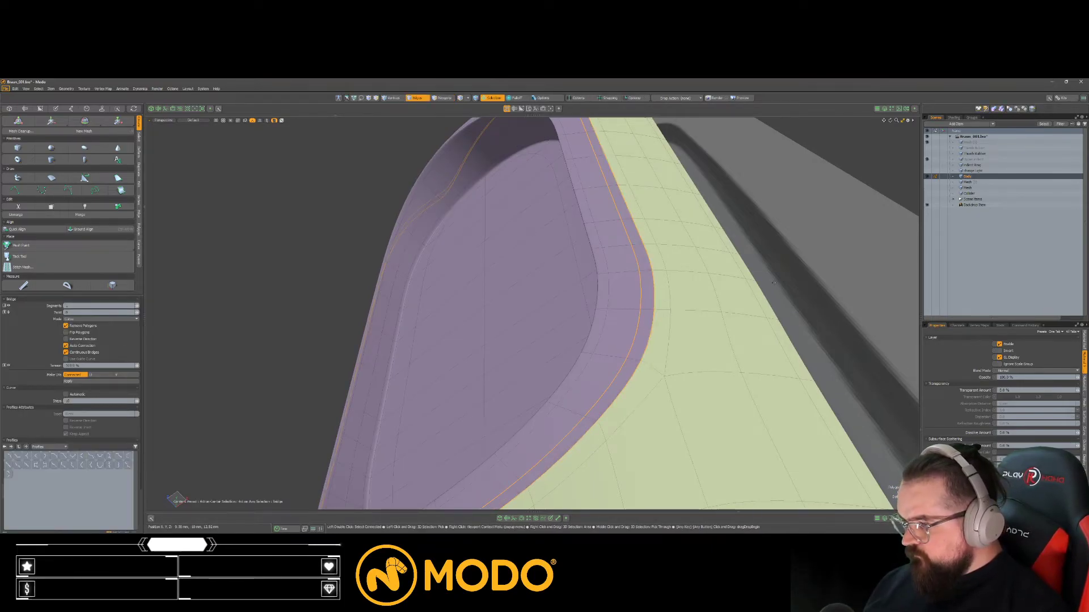
key("space")
left_click_drag(692, 333, 656, 373, "alt")
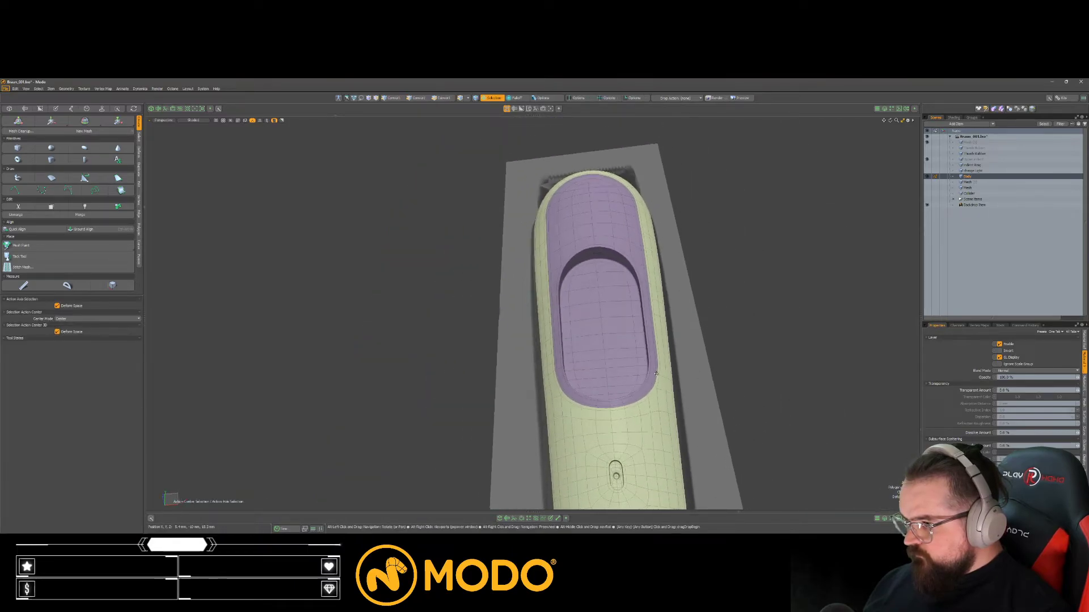
Step: Examine the seam around the whole indent with subdivision smoothing switched on and off
scroll(656, 373, "up", 3)
key("2")
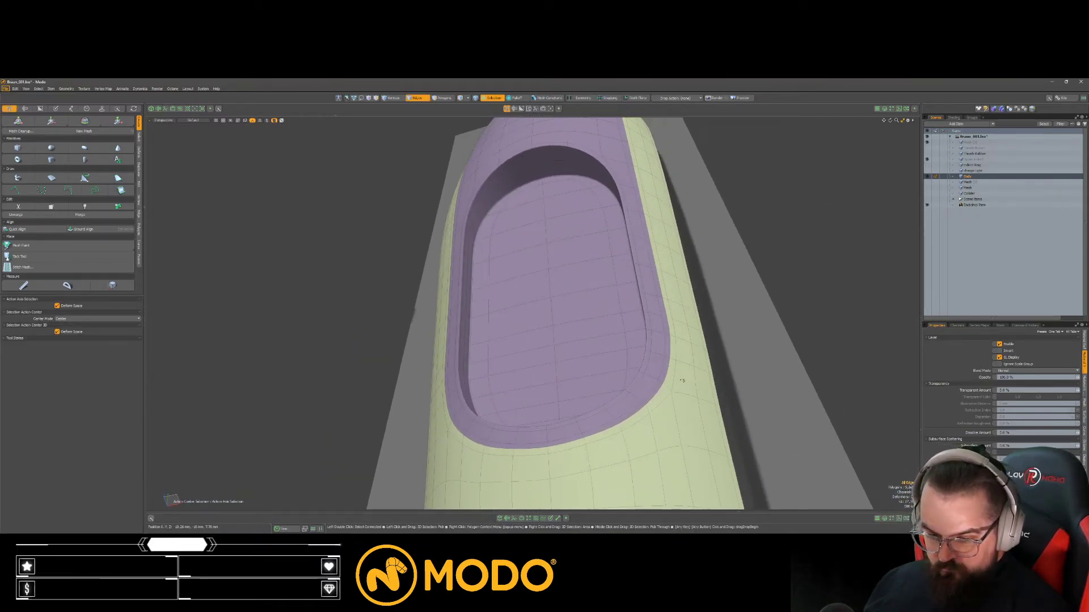
scroll(671, 373, "up", 2)
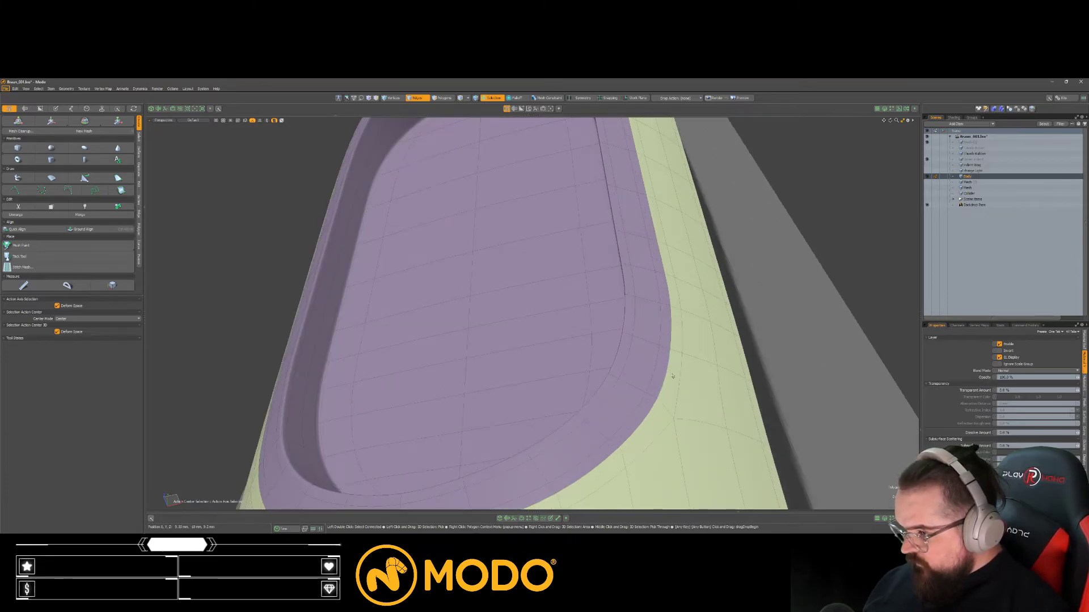
left_click_drag(669, 382, 685, 351, "alt")
key("Tab")
scroll(677, 358, "up", 4)
double_click(671, 339)
key("shift+x")
key("space")
key("Tab")
scroll(683, 345, "down", 15)
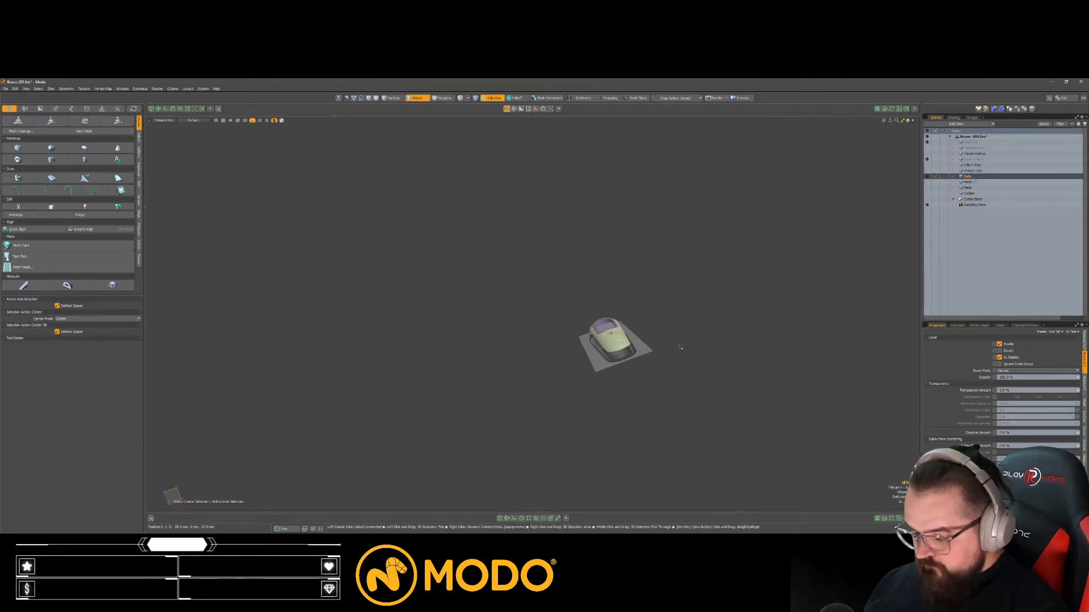
left_click_drag(669, 341, 673, 369, "alt")
scroll(673, 305, "up", 12)
left_click_drag(673, 305, 525, 264, "alt")
scroll(554, 378, "down", 12)
scroll(644, 338, "up", 6)
Step: Delete the polygons inside the outer ring of the indent's upper area, including the leftover island in the middle
key("Tab")
scroll(558, 335, "up", 5)
key("3")
mouse_move(502, 301)
left_mouse_down("shift")
mouse_move(502, 276)
mouse_move(547, 267)
mouse_move(570, 337)
mouse_move(498, 332)
mouse_move(505, 392)
left_mouse_up("shift")
mouse_move(505, 391)
left_mouse_down("alt+shift")
mouse_move(505, 323)
mouse_move(512, 391)
mouse_move(578, 384)
left_mouse_up("alt+shift")
left_click_drag(579, 384, 533, 377, "alt")
mouse_move(632, 302)
left_mouse_down("shift")
mouse_move(633, 351)
mouse_move(614, 395)
mouse_move(636, 391)
left_mouse_up("shift")
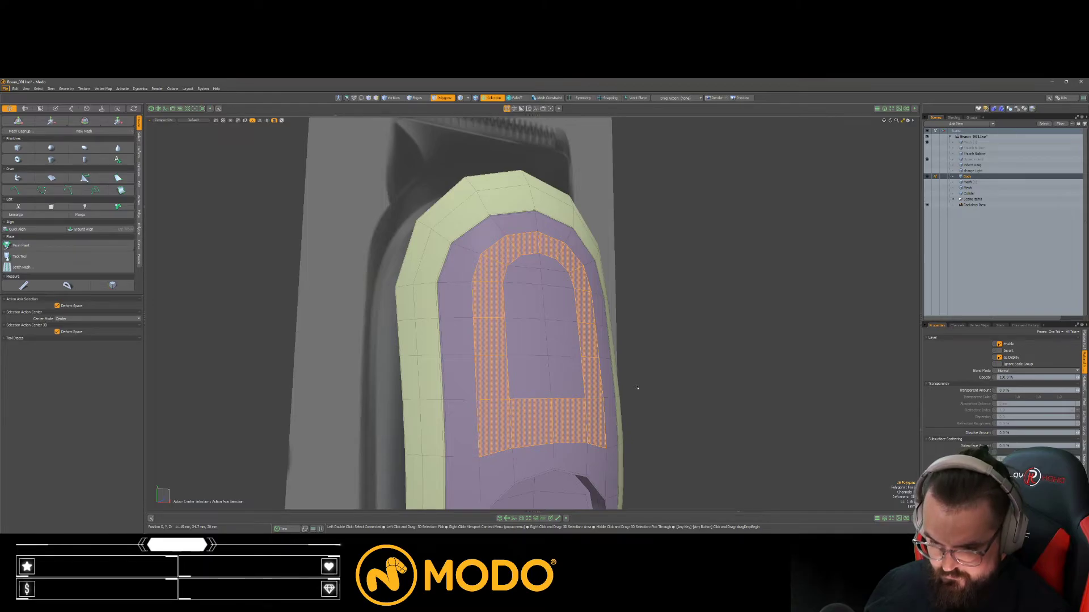
key("Delete")
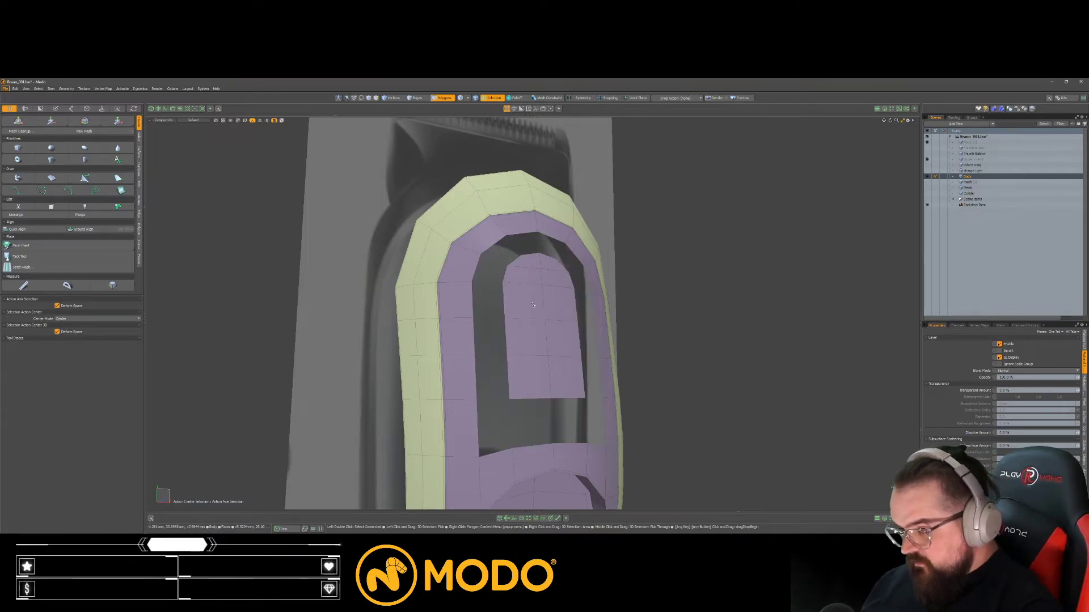
double_click(532, 304)
key("Delete")
Step: Bridge the opposite side edges of the upper opening with Auto Connection disabled to span it with a patch
key("space")
key("space")
left_click(475, 306)
left_click(477, 344, "shift")
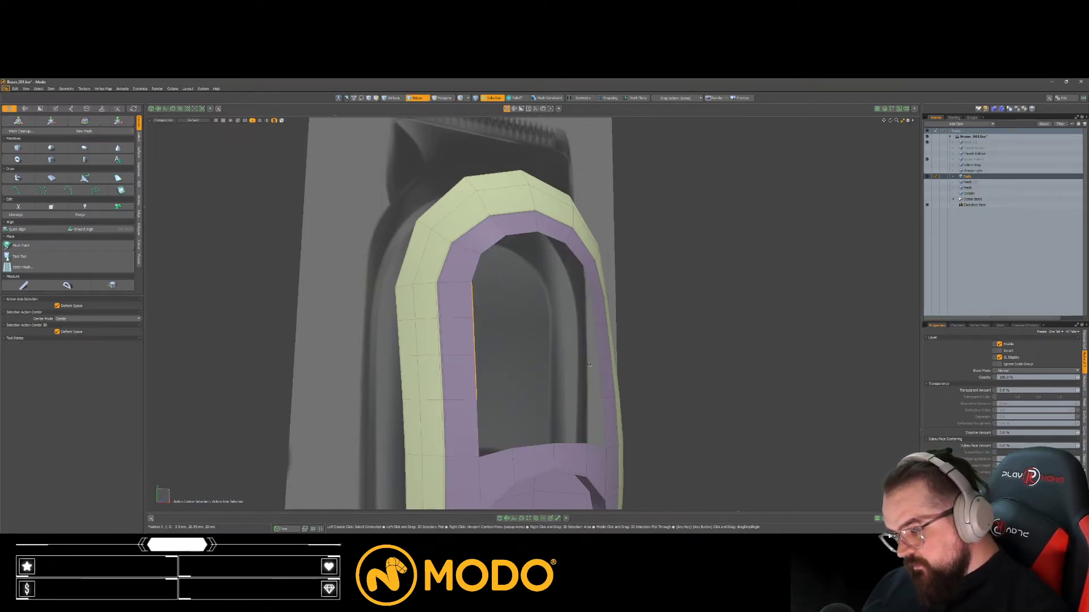
left_click(593, 306, "shift")
key("shift+b")
left_click(658, 332)
left_click_drag(658, 333, 695, 335, "alt")
left_click(82, 347)
mouse_move(442, 346)
left_mouse_down("alt")
mouse_move(416, 348)
mouse_move(534, 382)
mouse_move(540, 372)
mouse_move(428, 342)
mouse_move(461, 312)
mouse_move(450, 328)
left_mouse_up("alt")
key("space")
left_click(539, 372)
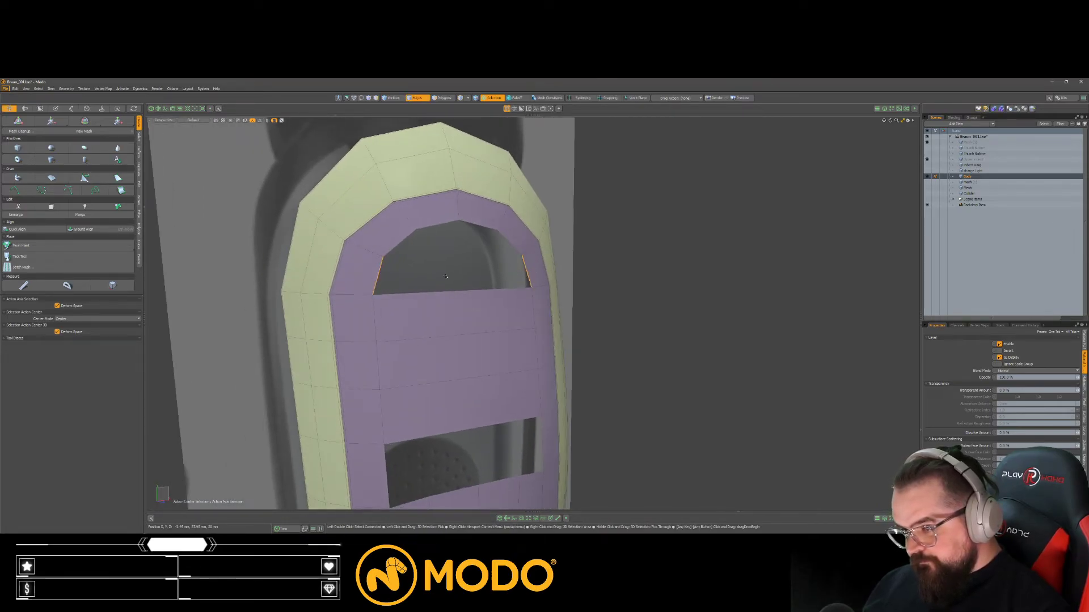
Step: Loop-slice the bridging patch lengthwise into four columns matching the surrounding edges
key("alt+c")
key("space")
left_click_drag(490, 313, 418, 288, "alt")
key("2")
key("alt+c")
left_click(439, 333)
key("space")
Step: Fill the rounded opening above the patch by bridging its boundary edges
left_click_drag(595, 354, 646, 326, "alt")
key("Tab")
left_click_drag(646, 326, 554, 261, "alt+shift")
double_click(549, 249)
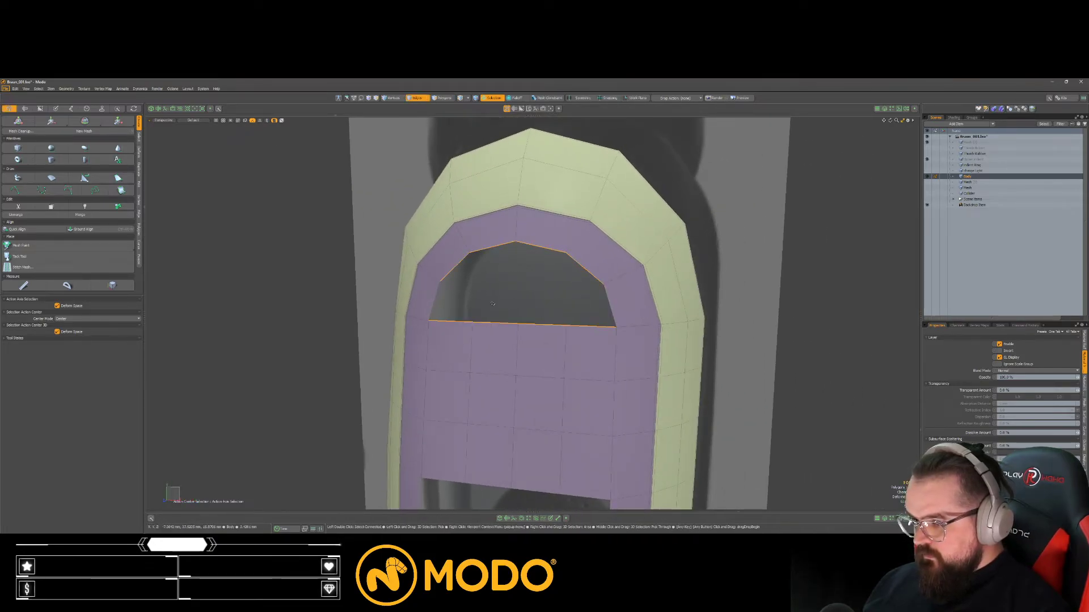
key("shift+b")
left_click(470, 307)
Step: Slide the crosswise edges in the filled upper area to even out the surface
key("q")
key("Escape")
left_click_drag(589, 323, 535, 347, "ctrl+alt")
key("s")
key("q")
key("Escape")
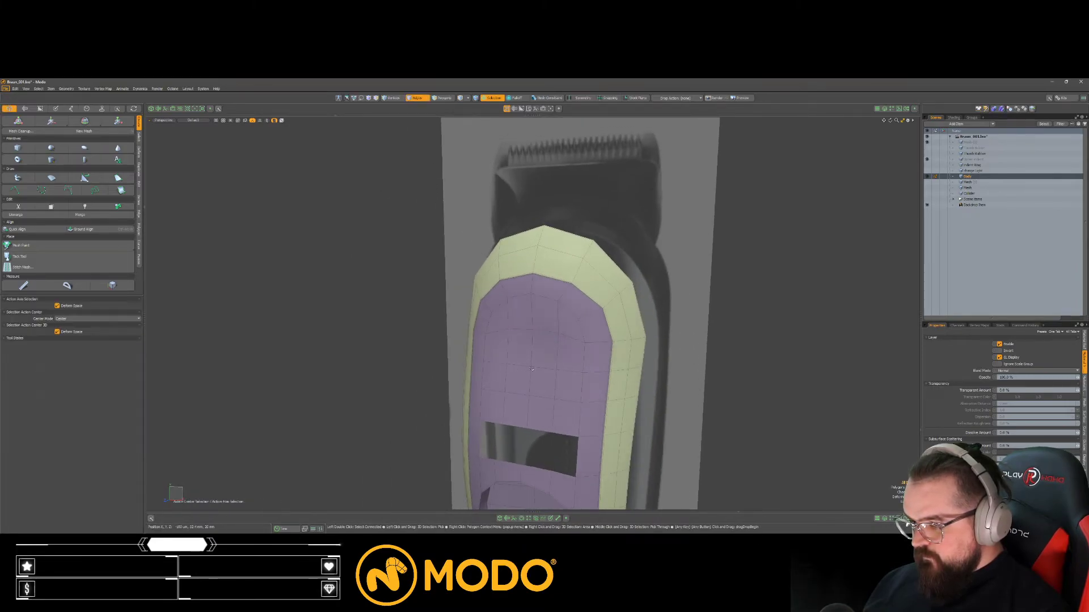
key("s")
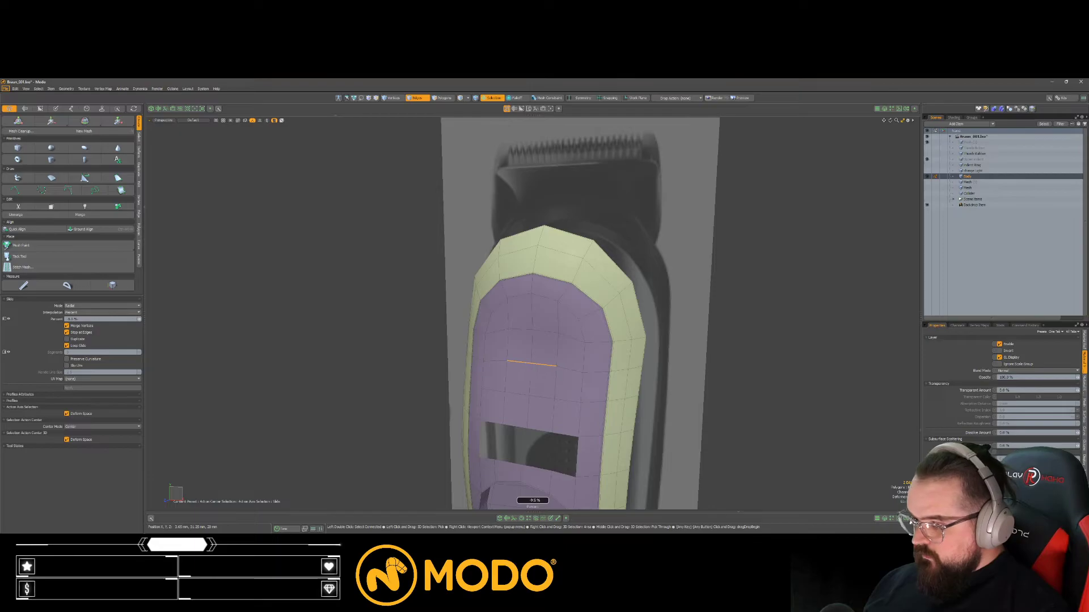
key("q")
left_click(406, 394)
left_click_drag(544, 412, 577, 310, "alt+shift")
Step: Fill the rectangular opening between the patch and the thumb recess
double_click(602, 329)
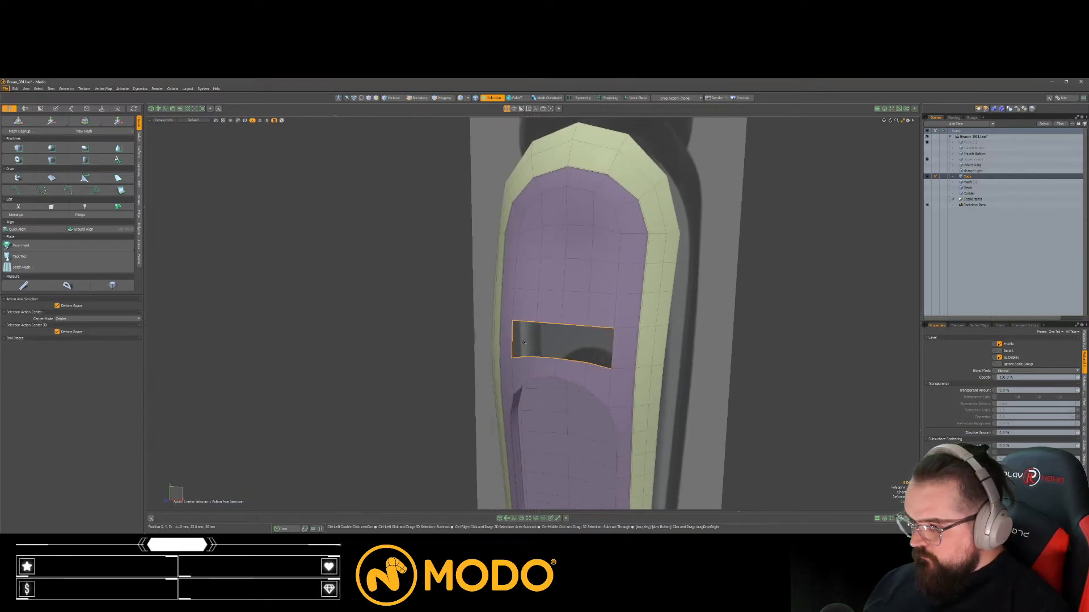
key("p")
key("q")
left_click(397, 342)
left_click_drag(397, 342, 610, 317, "alt")
left_click_drag(610, 317, 579, 396, "alt")
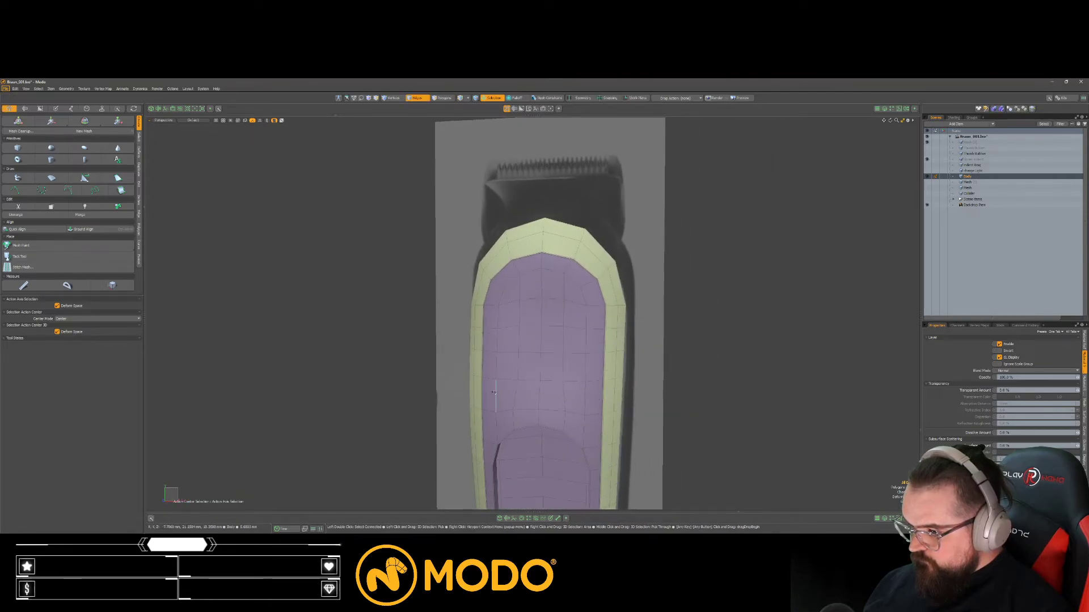
Step: Delete all indent polygons above the thumb recess border out to the body's edge, including the outer ring
key("3")
scroll(497, 393, "up", 5)
left_click_drag(497, 393, 491, 389, "alt")
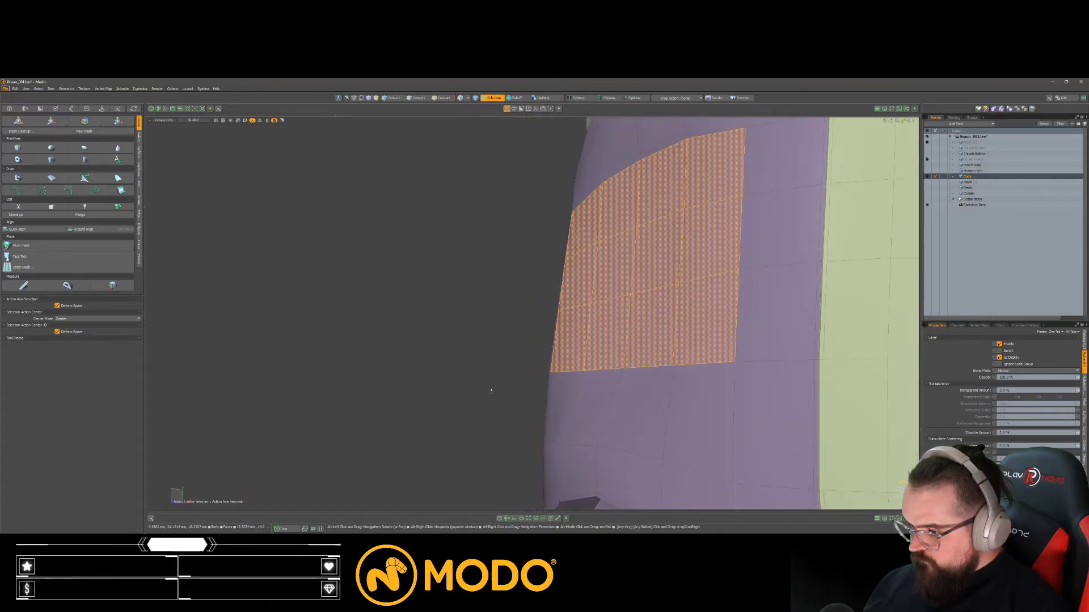
scroll(625, 401, "down", 5)
left_click_drag(625, 401, 587, 420, "alt")
scroll(587, 420, "up", 2)
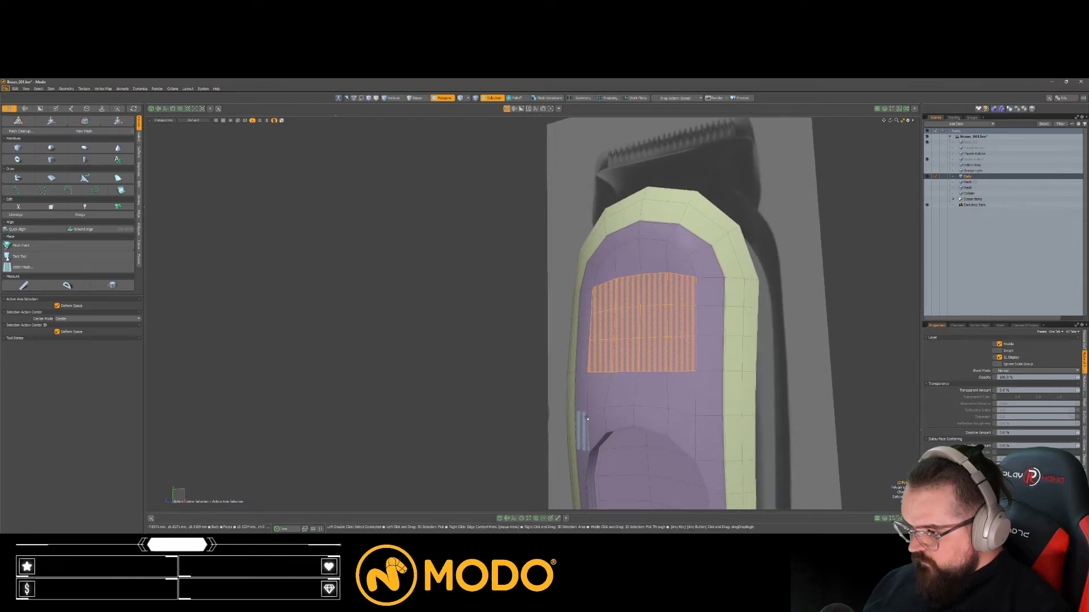
left_click(584, 360)
mouse_move(590, 318)
left_mouse_down()
mouse_move(610, 262)
mouse_move(615, 281)
mouse_move(585, 303)
mouse_move(620, 271)
left_mouse_up()
mouse_move(600, 340)
left_mouse_down("alt")
mouse_move(617, 363)
mouse_move(635, 357)
left_mouse_up("alt")
key("space")
key("space")
key("space")
mouse_move(505, 367)
left_mouse_down()
mouse_move(523, 266)
mouse_move(595, 264)
mouse_move(615, 344)
left_mouse_up()
left_click_drag(556, 364, 520, 364)
key("Delete")
double_click(547, 334)
key("Delete")
Step: Bridge the opposite side edges of the body opening and loop-slice the new patch into four columns
key("space")
scroll(500, 341, "up", 3)
key("space")
left_click_drag(493, 316, 720, 385, "alt")
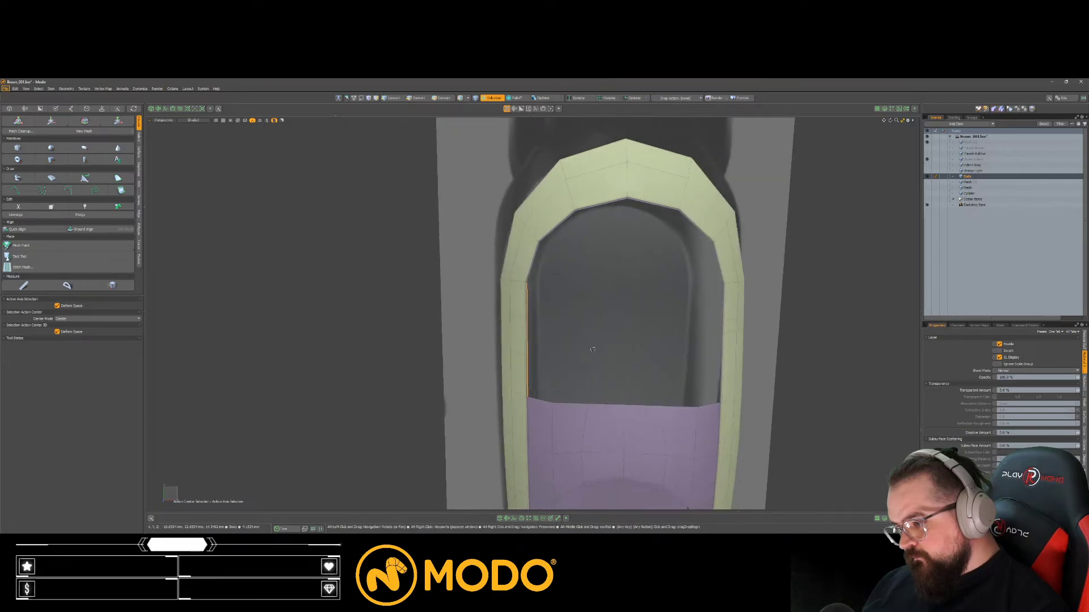
left_click_drag(722, 319, 725, 301, "shift")
key("alt+b")
left_click(795, 337)
left_click_drag(568, 259, 570, 298, "alt+shift")
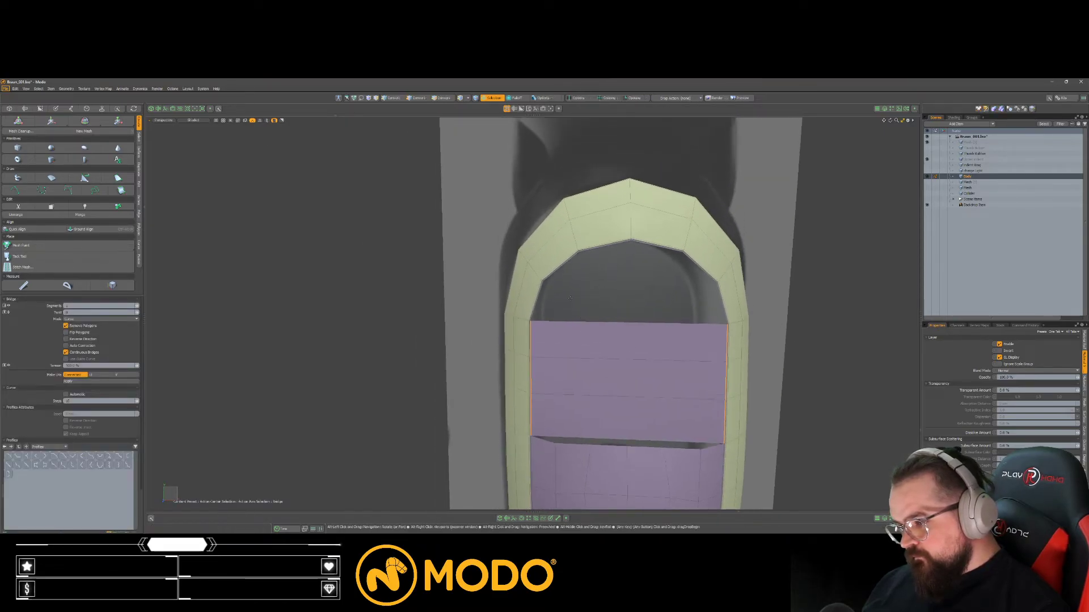
key("alt+c")
left_click(633, 321)
key("space")
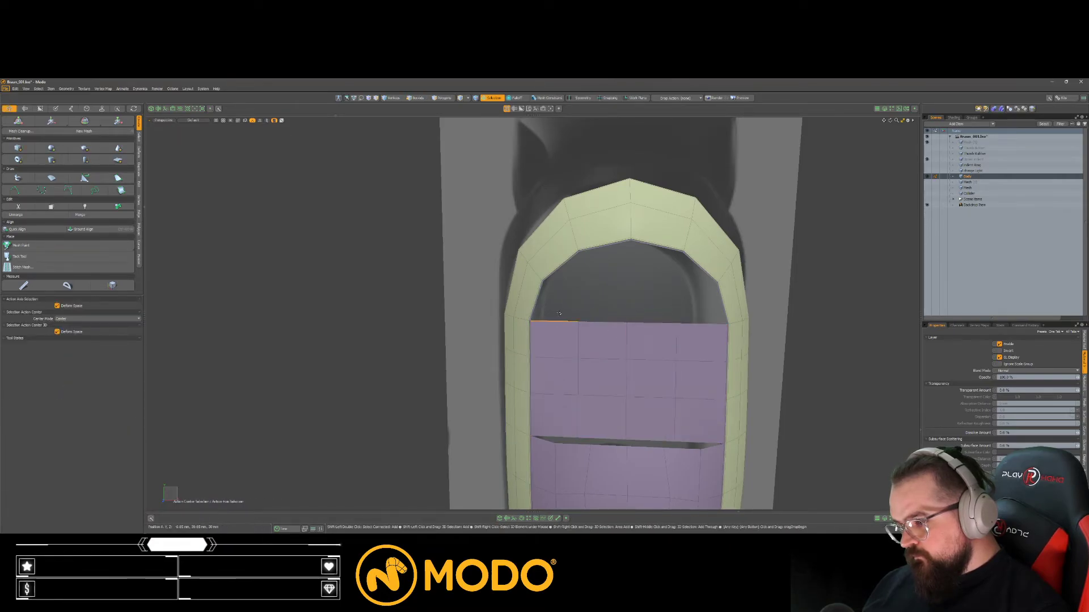
Step: Bridge the upper edge of the patch to the rounded body edge above it
key("alt+b")
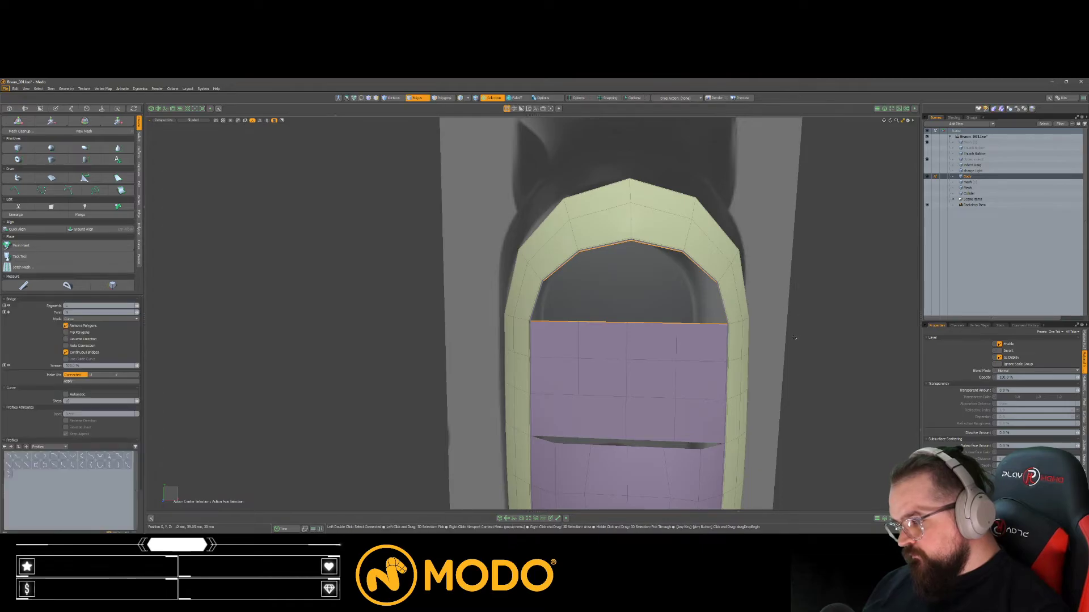
left_click(802, 314)
key("space")
key("3")
key("Tab")
left_click_drag(650, 379, 649, 347, "alt")
Step: Slide the middle edges of the two upper crosswise rows in the patch to curve their flow
key("2")
key("alt+s")
key("Tab")
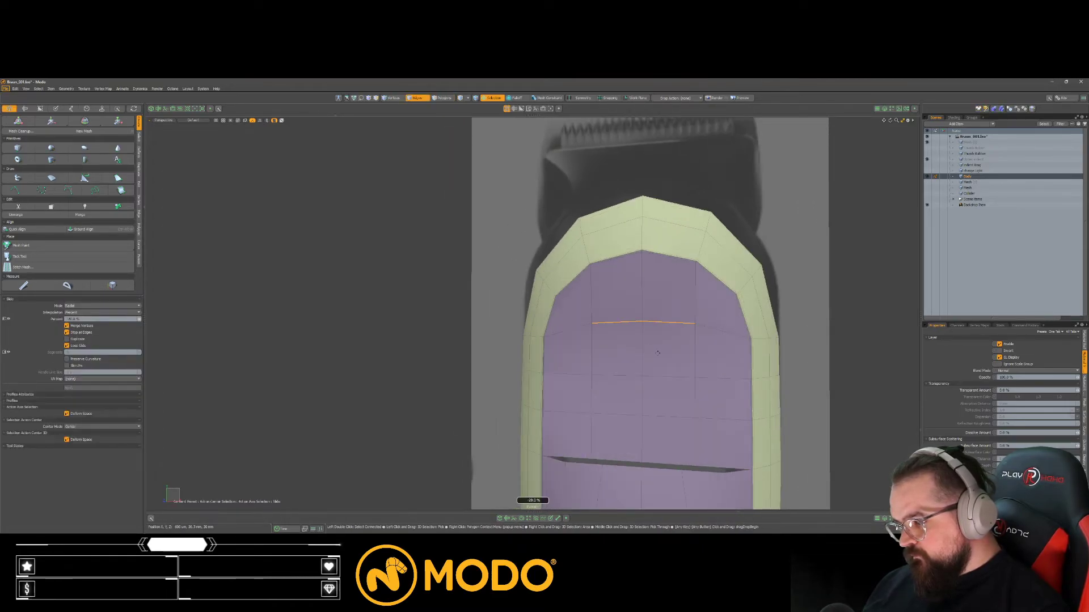
key("space")
left_click(626, 387)
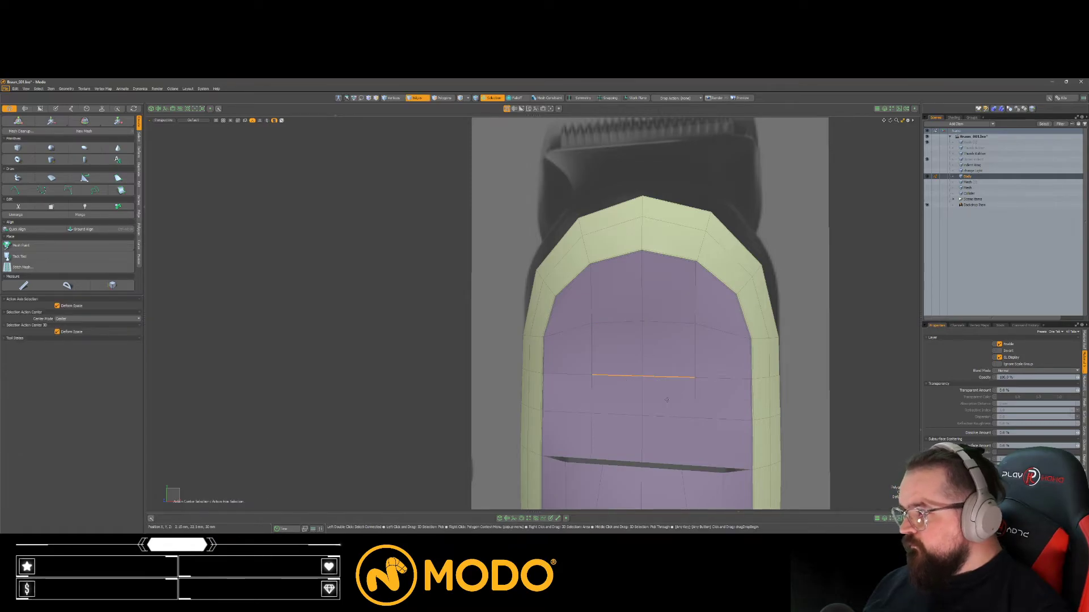
key("alt+s")
left_click_drag(667, 400, 660, 397)
key("space")
Step: Slide the middle edges of both crosswise rows once more and check the smoothed surface
left_click(620, 326)
left_click(668, 327, "shift")
left_click_drag(668, 339, 601, 326, "alt+shift")
key("alt+s")
key("space")
left_click(655, 362)
left_click(607, 362, "shift")
key("alt+s")
key("space")
key("Escape")
key("Tab")
scroll(669, 318, "down", 3)
scroll(685, 317, "up", 2)
key("Tab")
Step: Delete the polygon rows between the upper patch and the strip bordering the thumb recess
left_click_drag(685, 317, 719, 329, "alt")
key("3")
mouse_move(683, 360)
left_mouse_down()
mouse_move(575, 330)
mouse_move(682, 322)
left_mouse_up()
key("Delete")
left_click_drag(682, 291, 580, 301)
key("Delete")
key("2")
Step: Try to bridge the full boundary loop of the gap, toggling Auto Connection, and undo the bridge
double_click(587, 284)
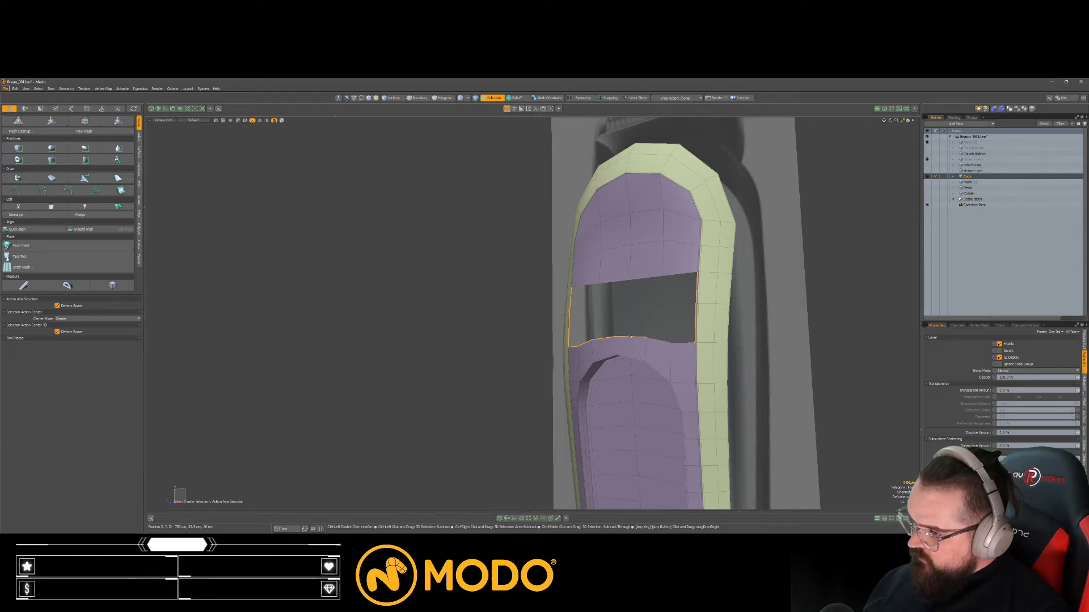
key("shift+b")
left_click(600, 344)
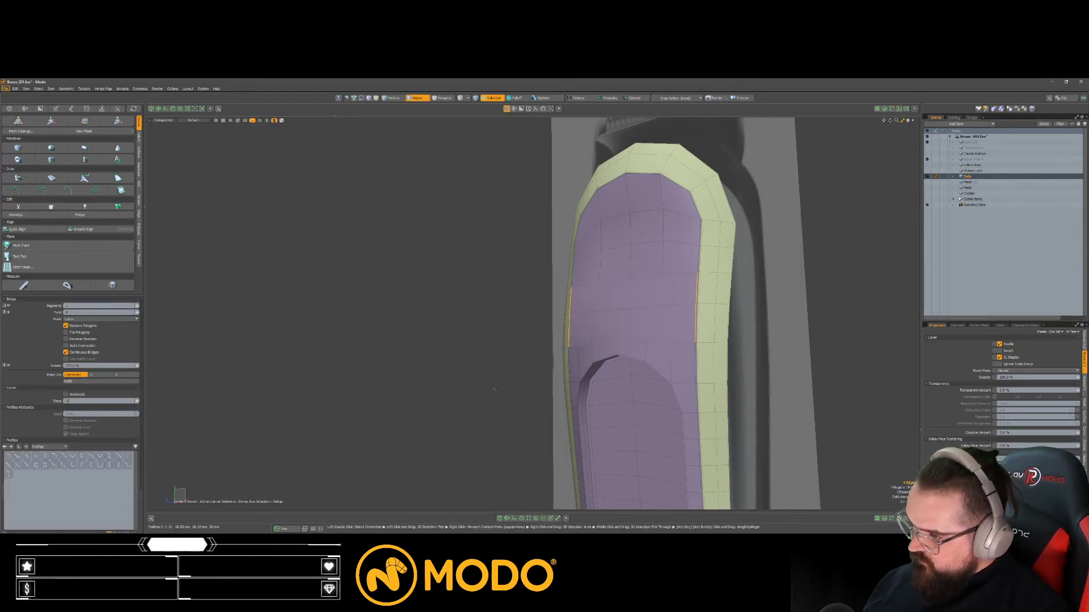
left_click(84, 345)
left_click_drag(807, 349, 710, 370, "alt")
scroll(556, 304, "up", 2)
key("ctrl+z")
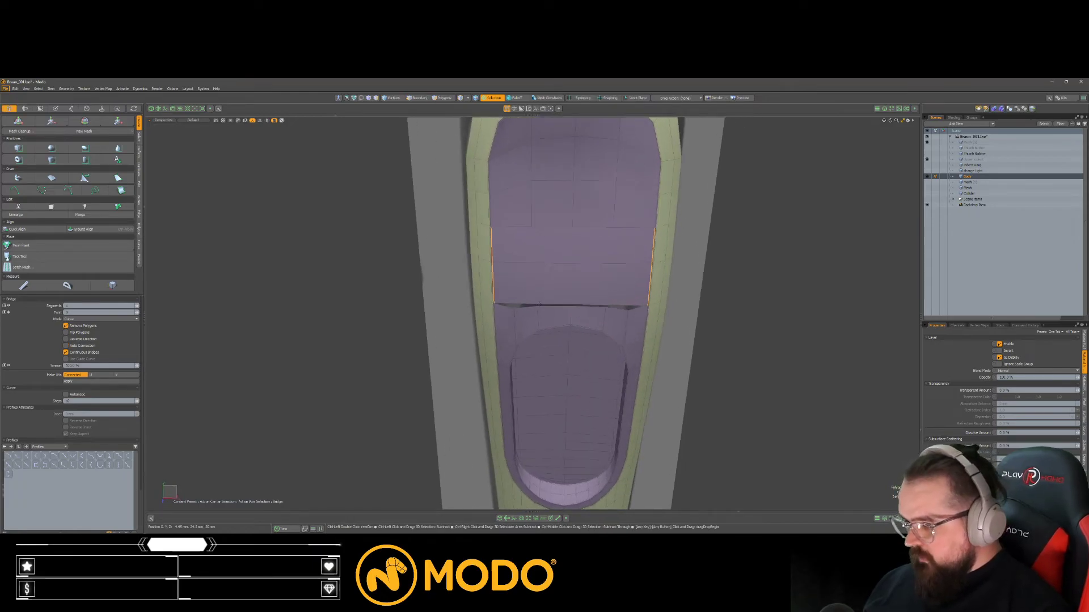
key("ctrl+z")
Step: Try to bridge only the upper and lower edges of the gap, leaving out its sides, and undo the bridge
left_click_drag(493, 280, 491, 260, "ctrl")
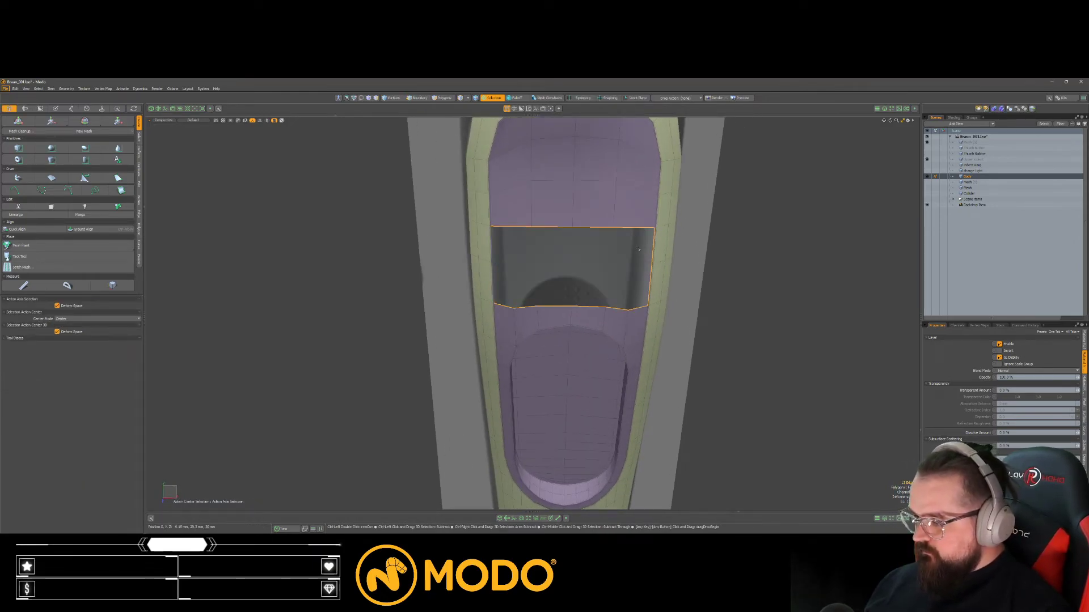
key("alt+b")
left_click_drag(725, 302, 715, 291, "alt")
key("ctrl+z")
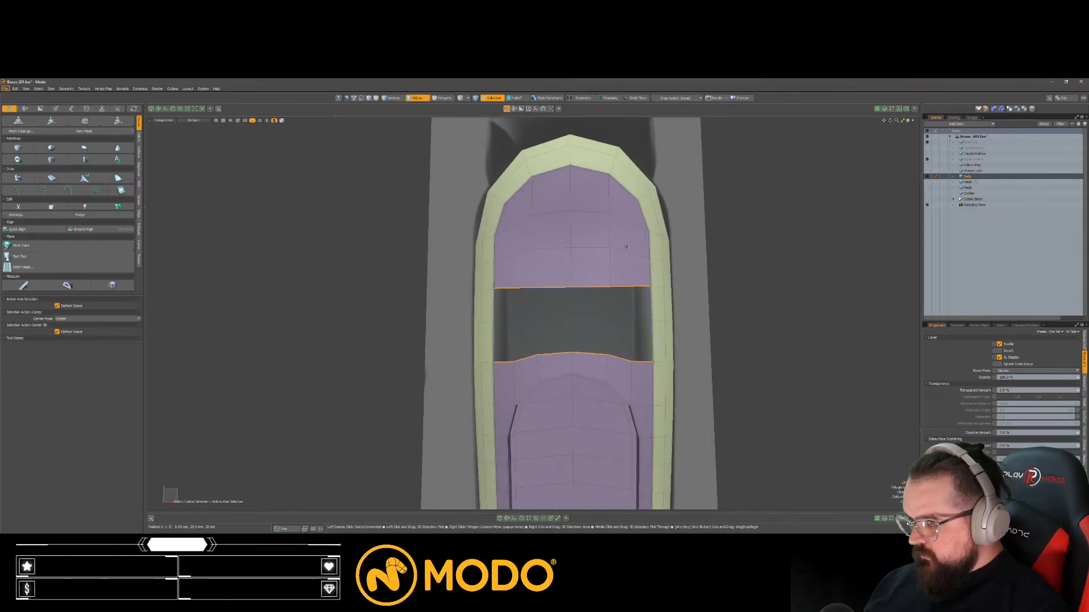
key("1")
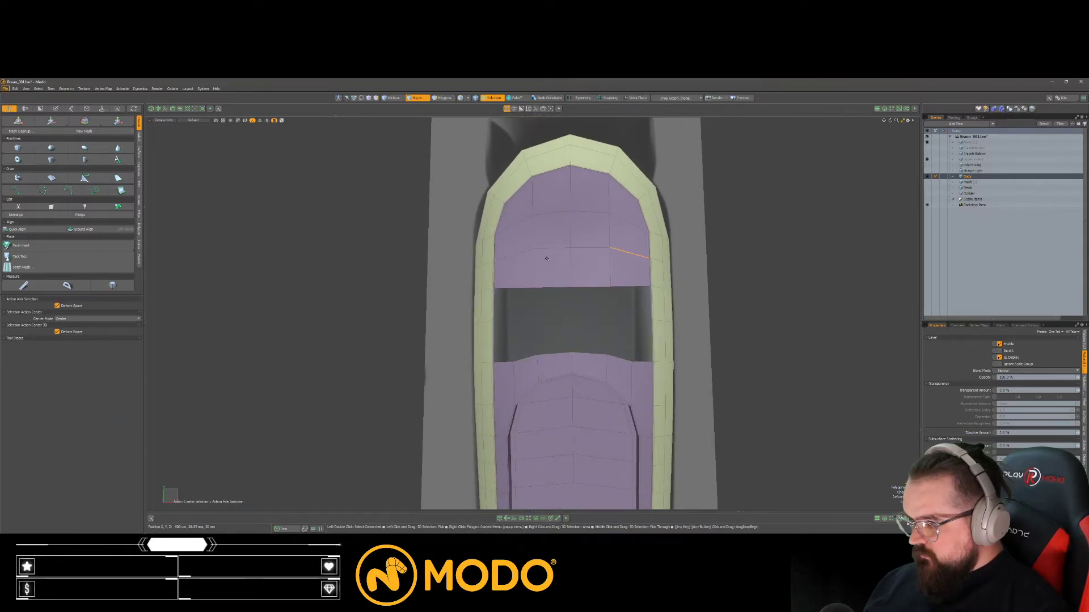
Step: Add a crosswise edge loop to the upper patch just inside its curved end
key("2")
key("alt+c")
scroll(511, 257, "down", 2, "ctrl+alt")
key("q")
left_click(571, 192)
key("alt+c")
scroll(592, 194, "up", 3)
key("q")
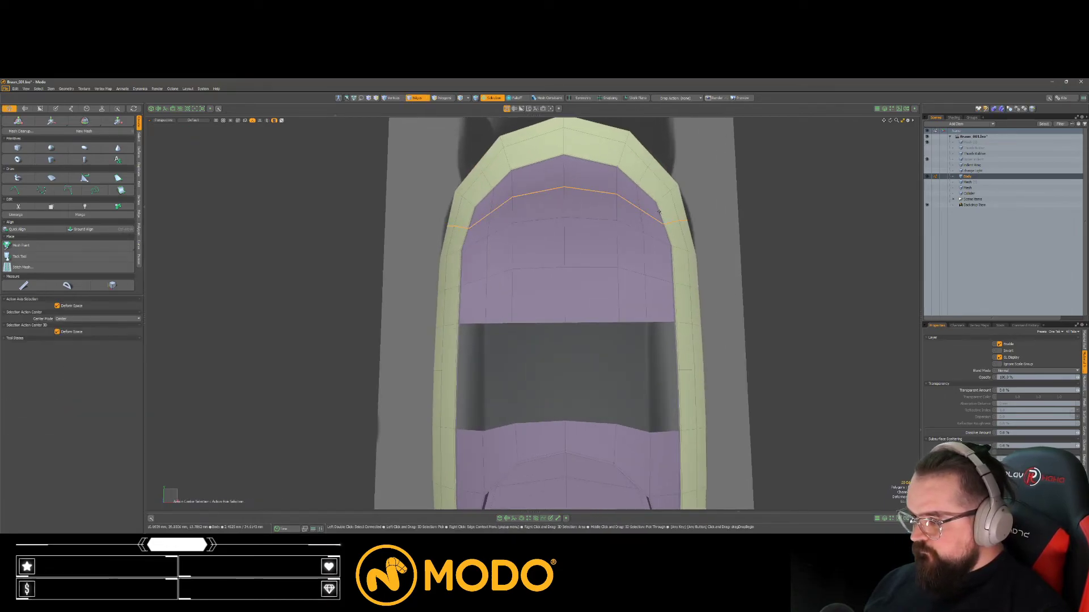
Step: Slice connecting edges between the new loop and the two rounded corners of the upper patch, undoing one stray deletion
key("c")
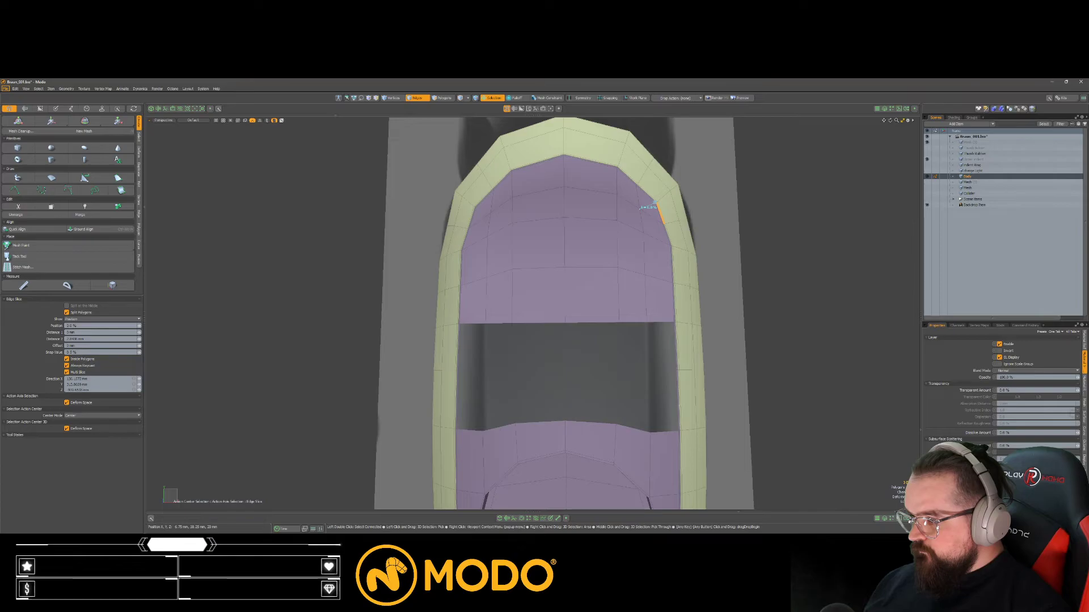
key("q")
key("2")
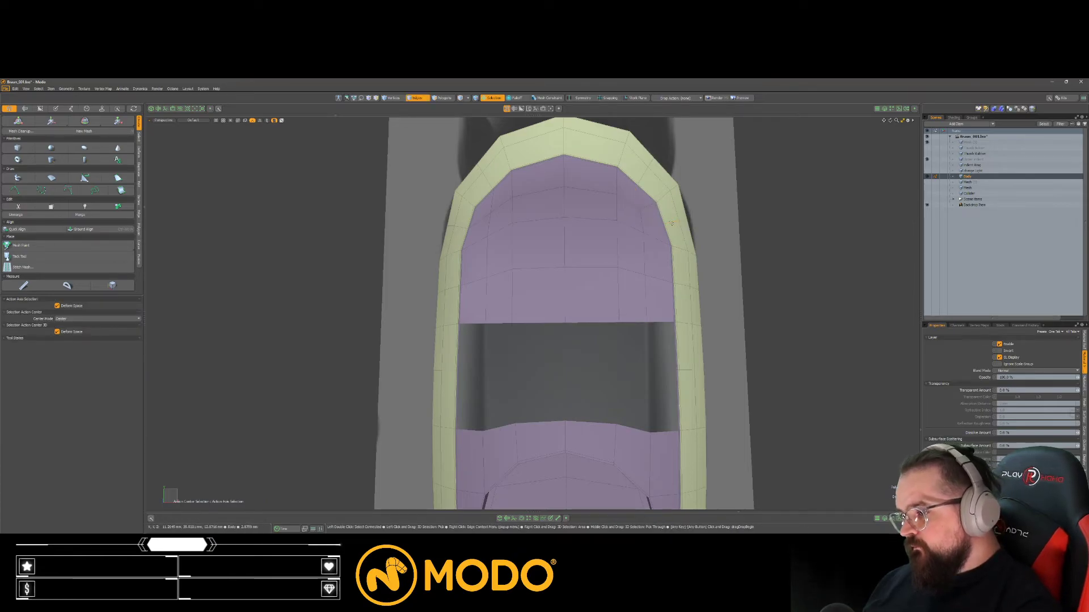
scroll(485, 222, "up", 2)
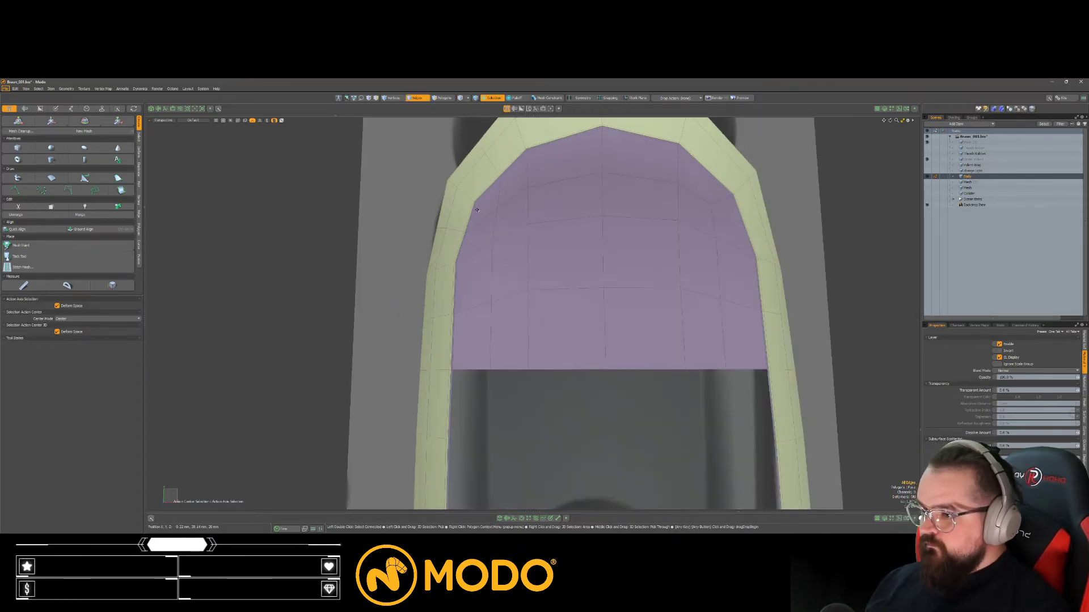
key("c")
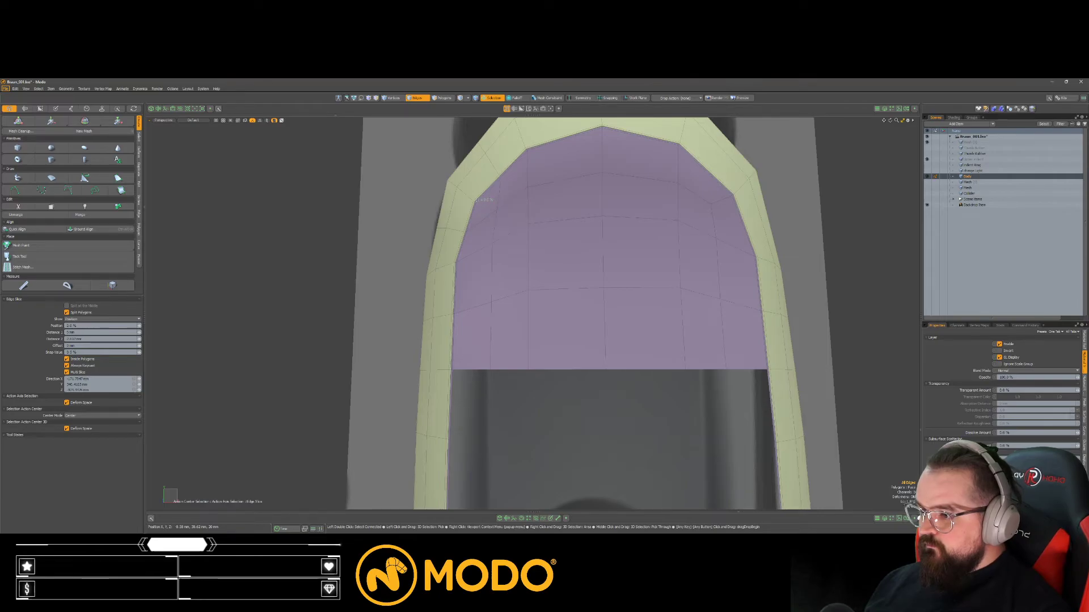
key("q")
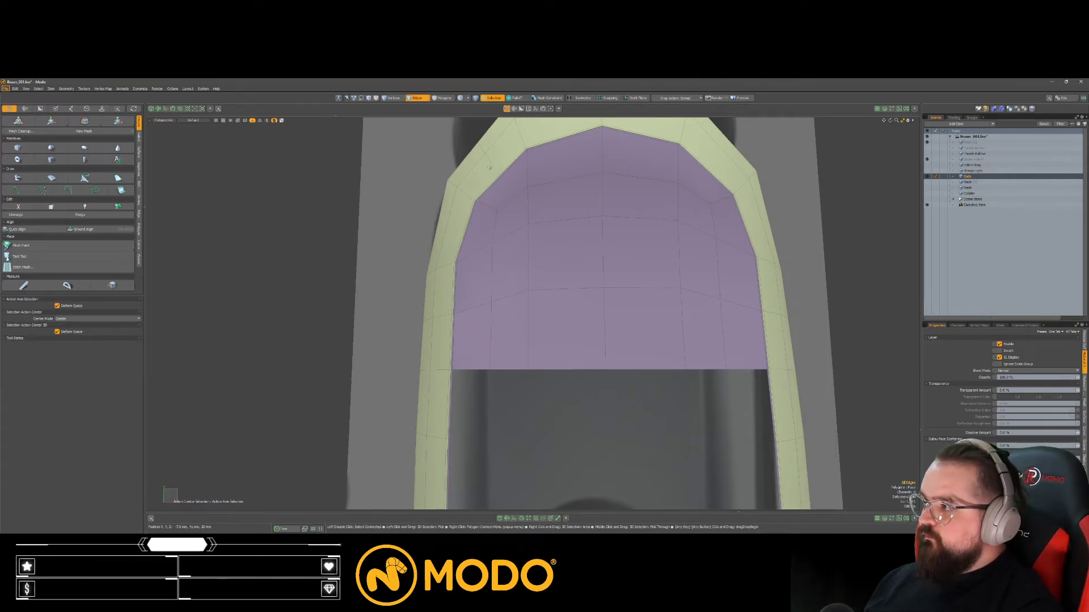
key("Delete")
key("ctrl+z")
Step: Examine the upper patch's curved end and sliced corners in both smoothed and unsmoothed display
scroll(541, 284, "down", 4)
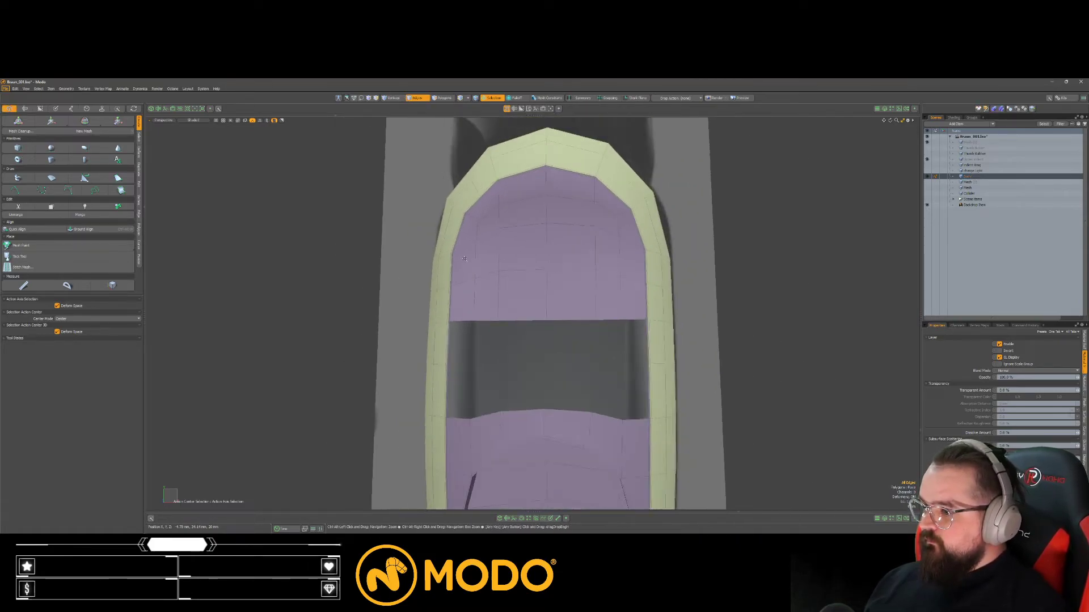
scroll(518, 292, "up", 2)
key("Tab")
left_click_drag(518, 292, 516, 237, "alt")
key("Tab")
scroll(515, 229, "up", 5)
left_click_drag(517, 181, 457, 260, "alt+shift")
left_click(432, 235)
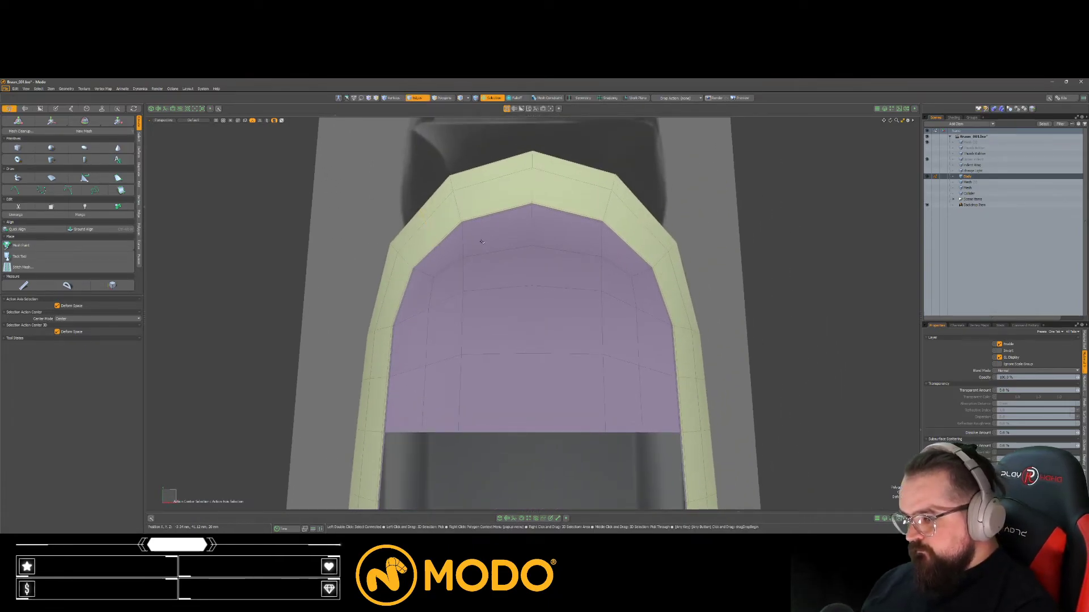
key("Tab")
key("Tab")
scroll(651, 274, "up", 6)
key("3")
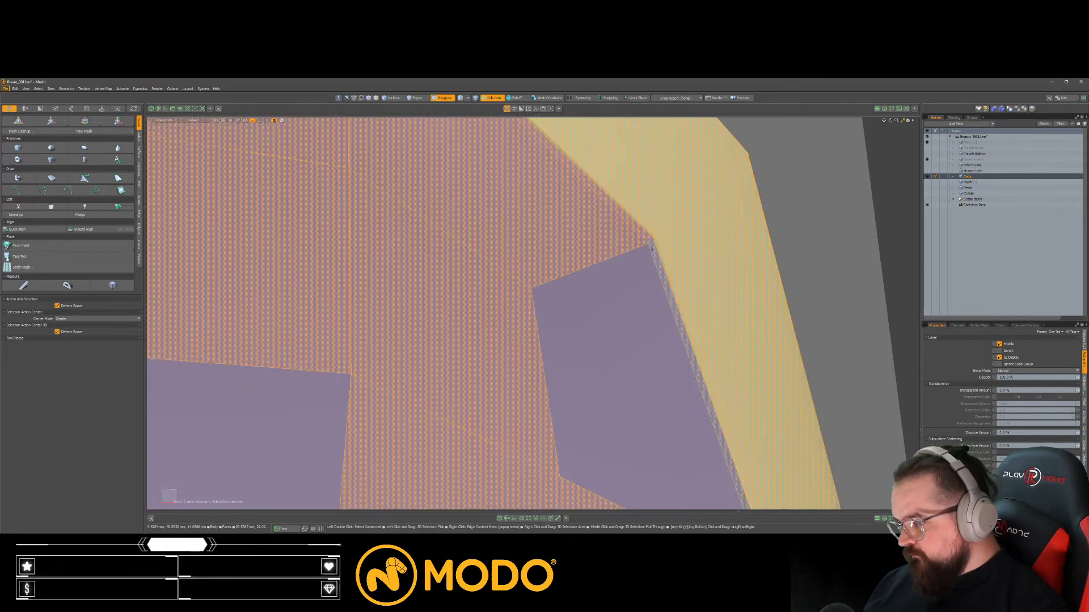
key("1")
scroll(630, 240, "down", 6)
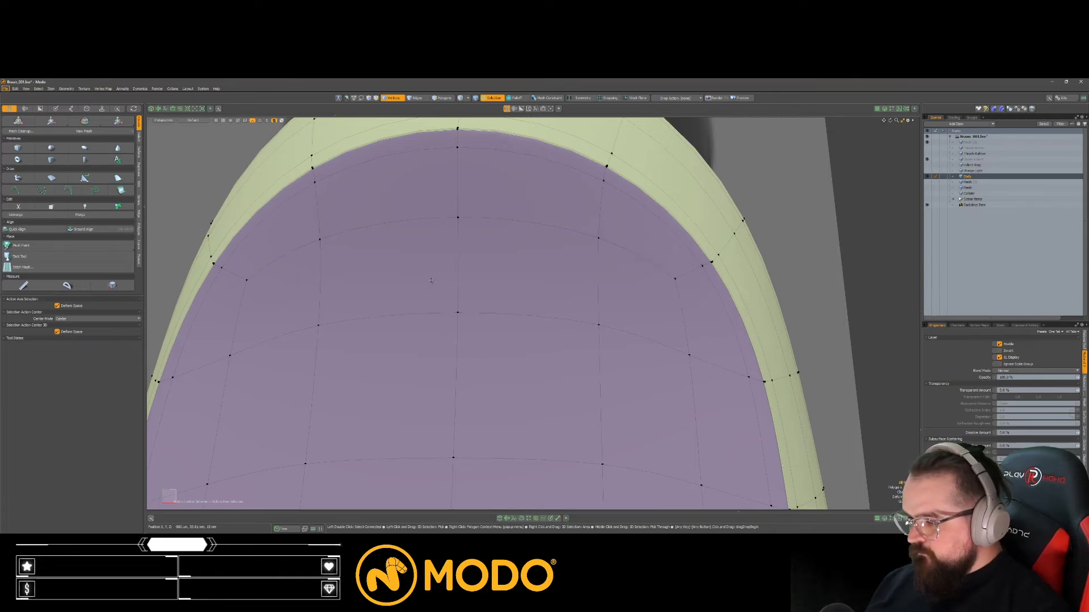
Step: Bridge the upper and lower edge rows of the gap above the thumb recess to close the surface
scroll(408, 298, "down", 5)
key("Tab")
key("2")
double_click(379, 290)
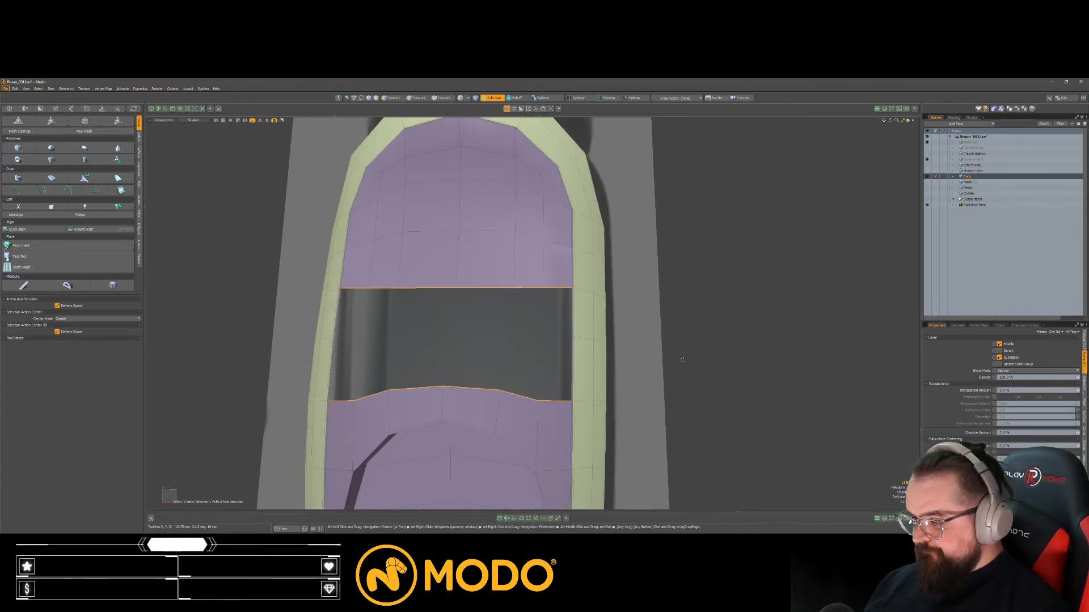
key("alt+b")
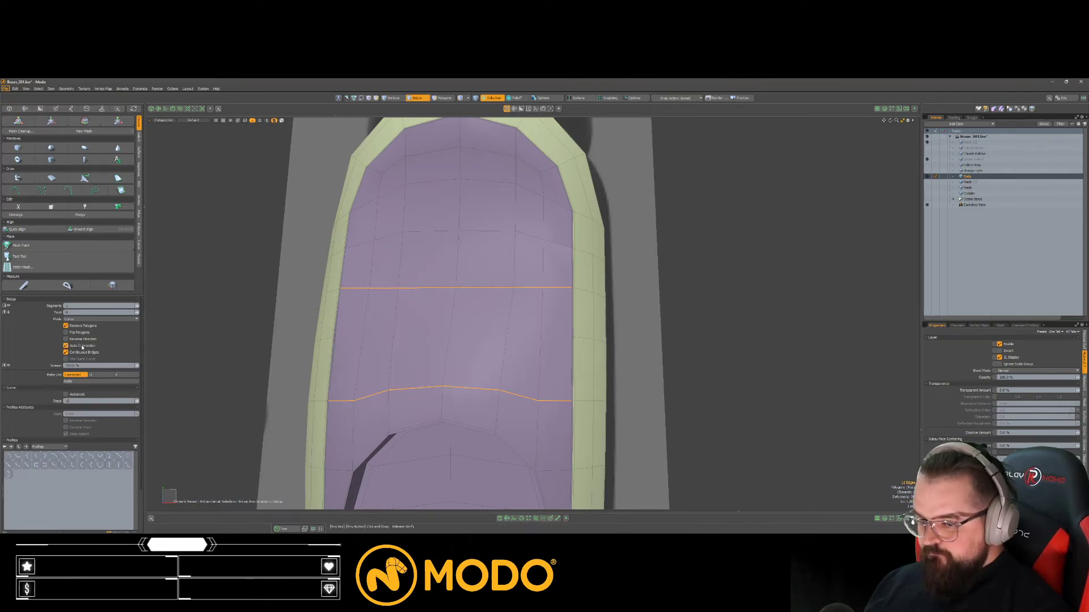
key("space")
key("Escape")
key("Tab")
Step: Show the thumb button and power light meshes together with the body and review the whole trimmer
left_click_drag(652, 371, 595, 270, "alt")
scroll(498, 394, "down", 4)
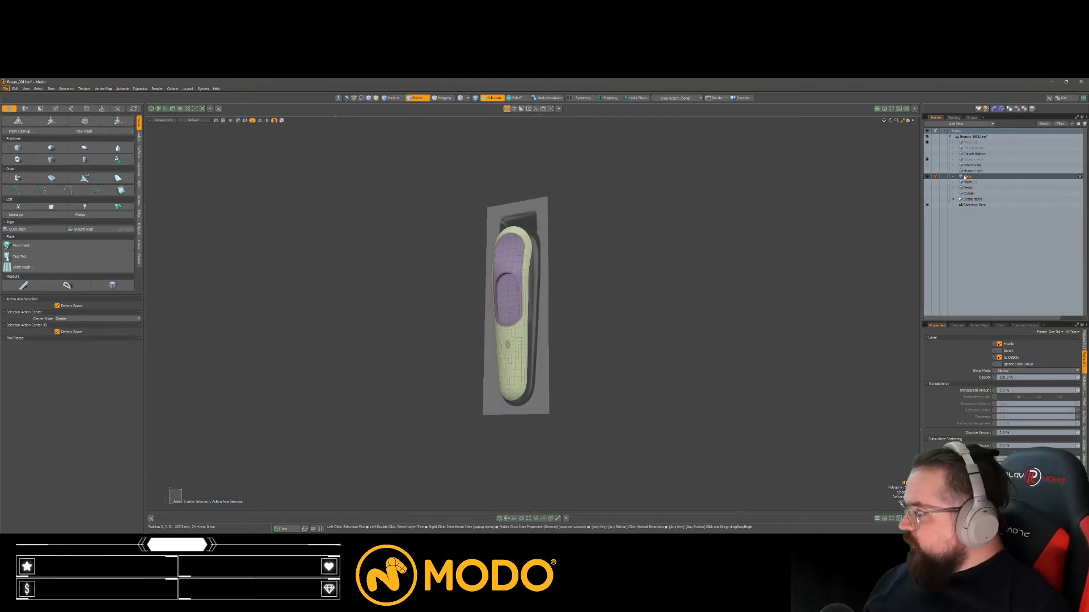
left_click(927, 153)
scroll(567, 311, "up", 5)
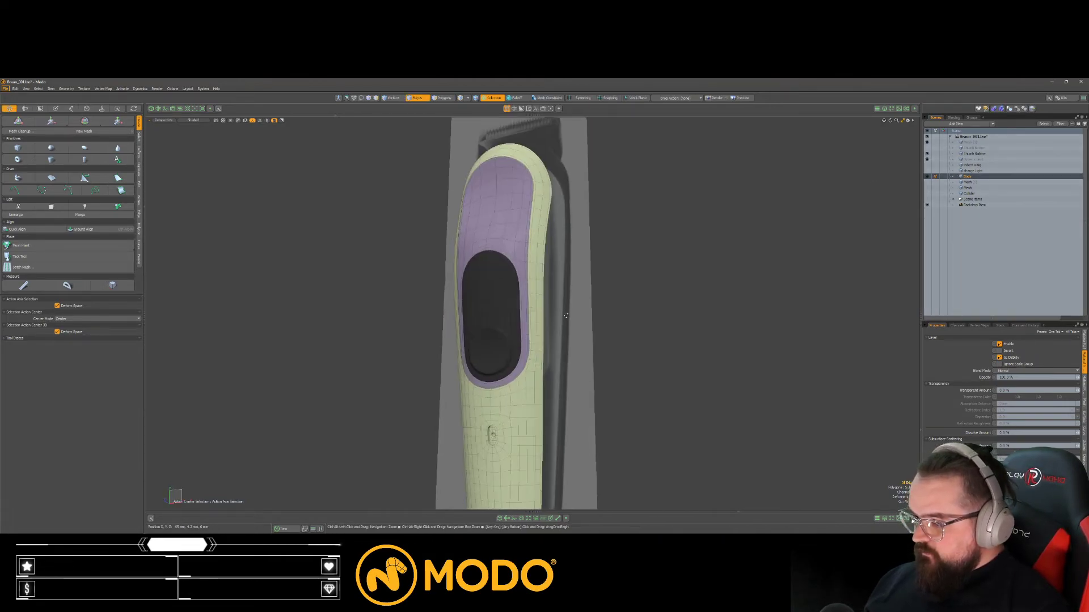
left_click_drag(567, 312, 593, 312, "alt")
key("8")
scroll(535, 351, "down", 5)
left_click_drag(535, 351, 601, 381, "alt")
scroll(565, 339, "up", 4)
left_click(927, 171)
scroll(639, 365, "down", 4)
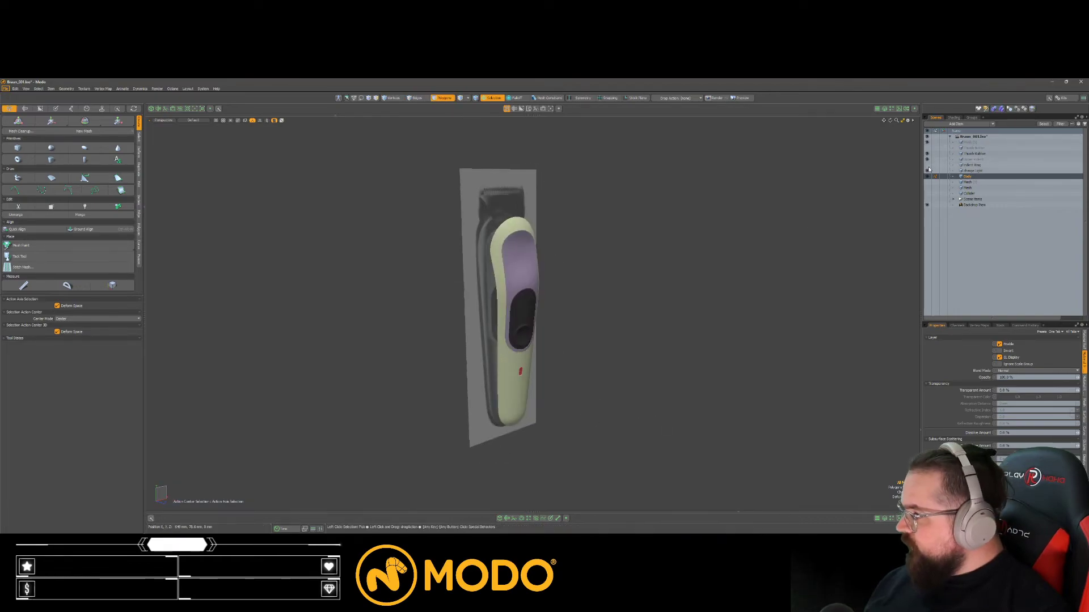
Step: Cut all polygons of the outer rim strip from their own mesh and paste them into the body mesh
key("3")
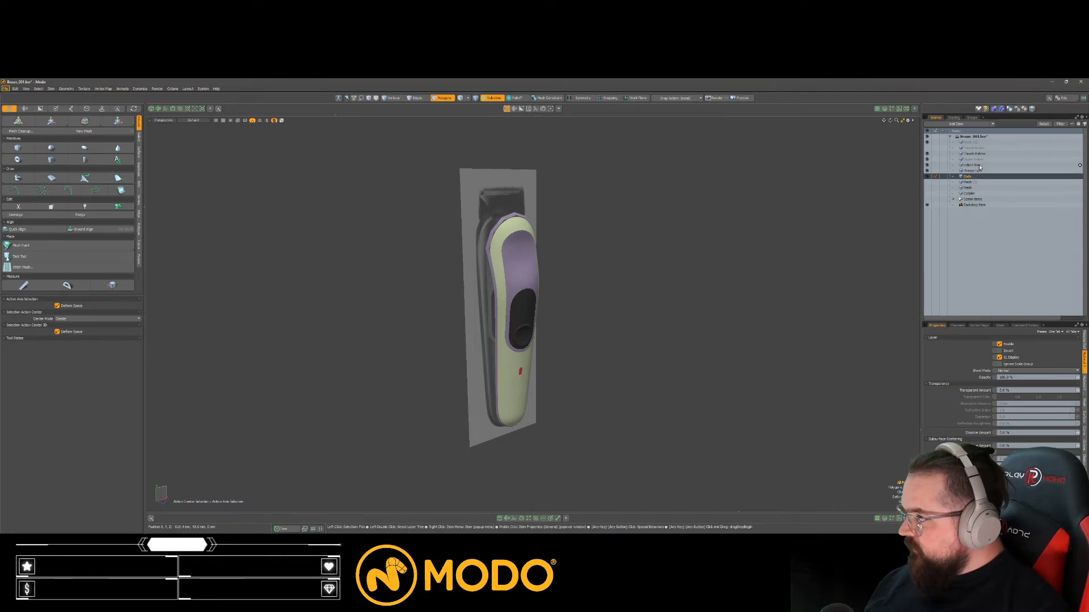
left_click(979, 167)
key("shift+a")
double_click(548, 236)
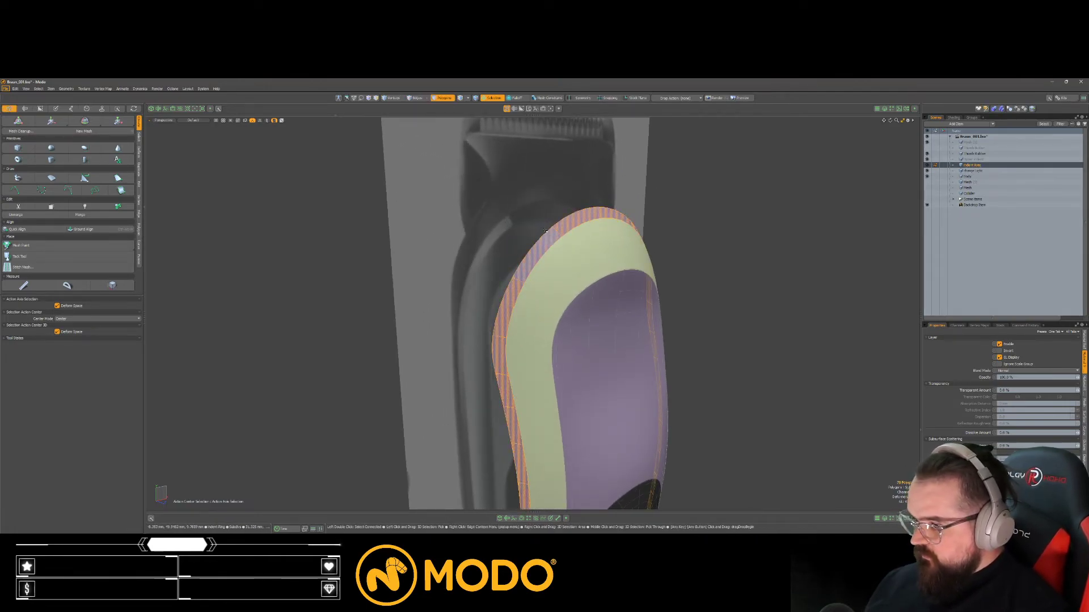
key("ctrl+x")
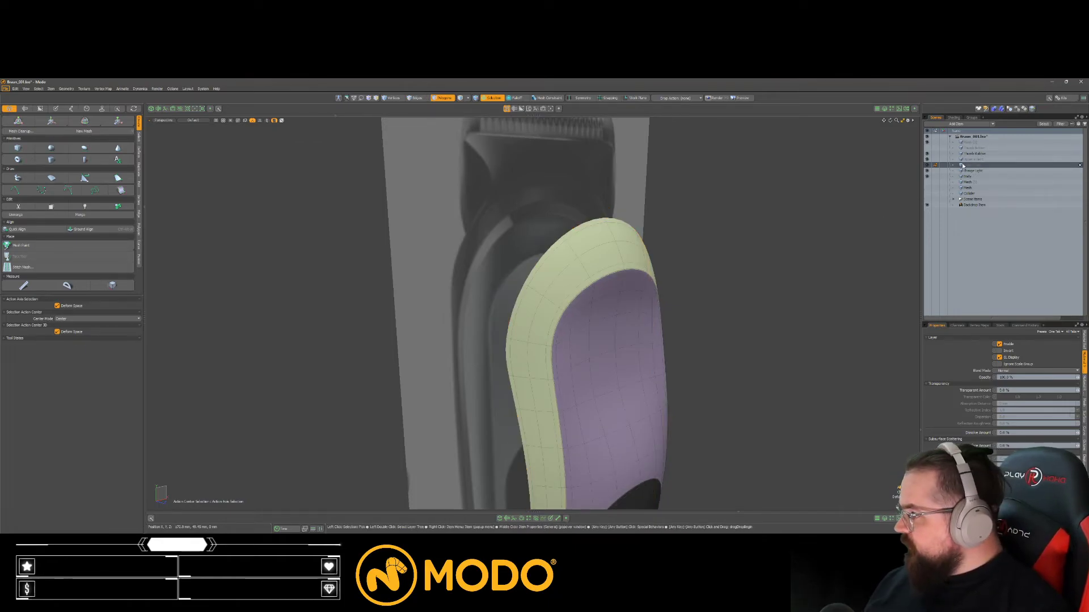
left_click(975, 177)
key("ctrl+v")
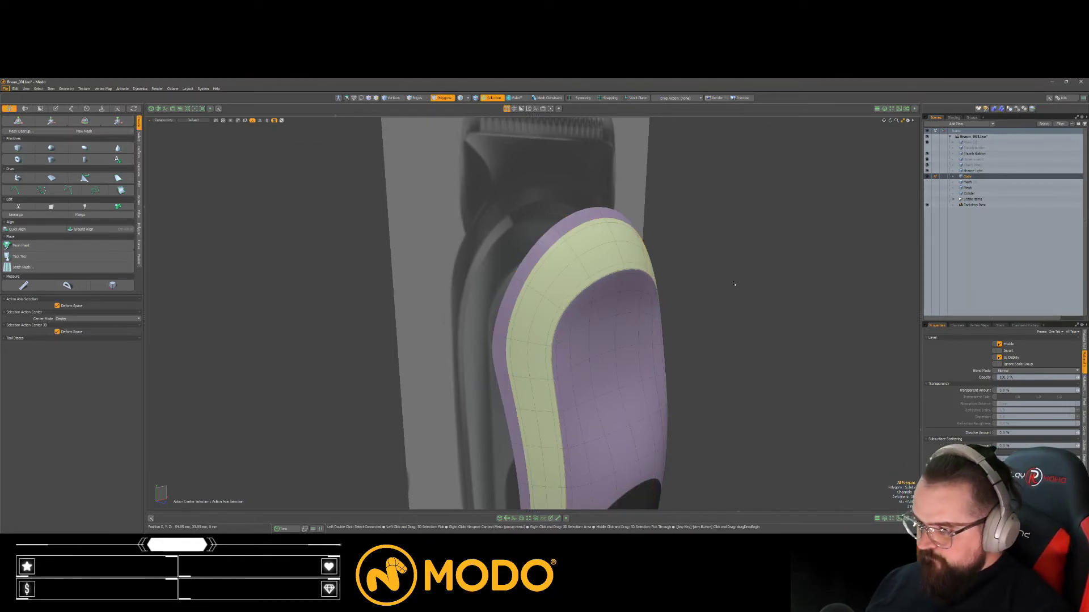
key("ctrl+shift+c")
Step: Bevel the narrow polygon band along the seam between the purple outer rim and the green body surface
key("Tab")
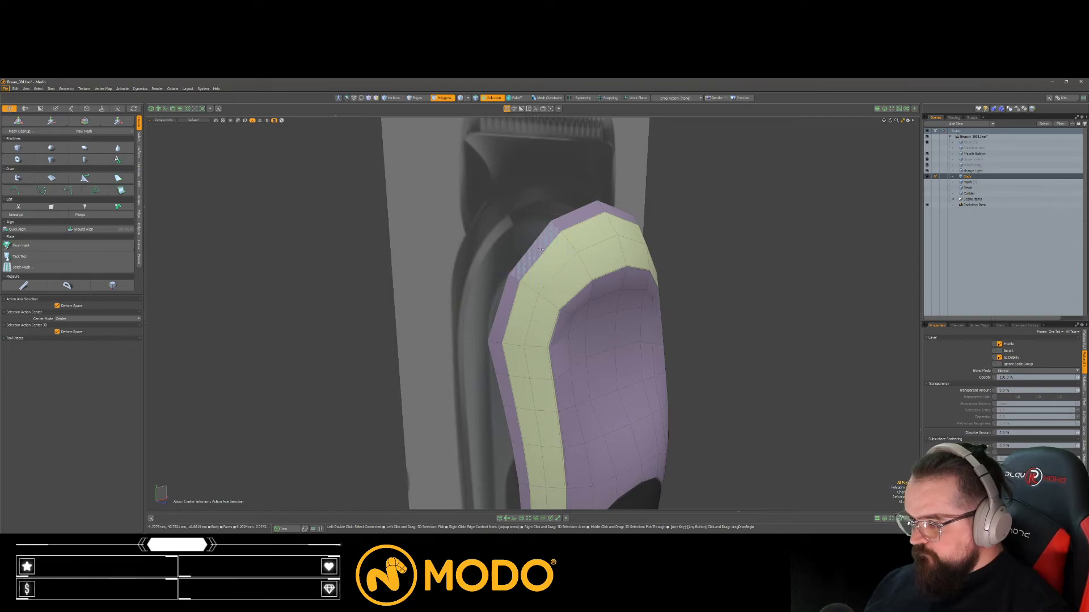
scroll(538, 258, "up", 6)
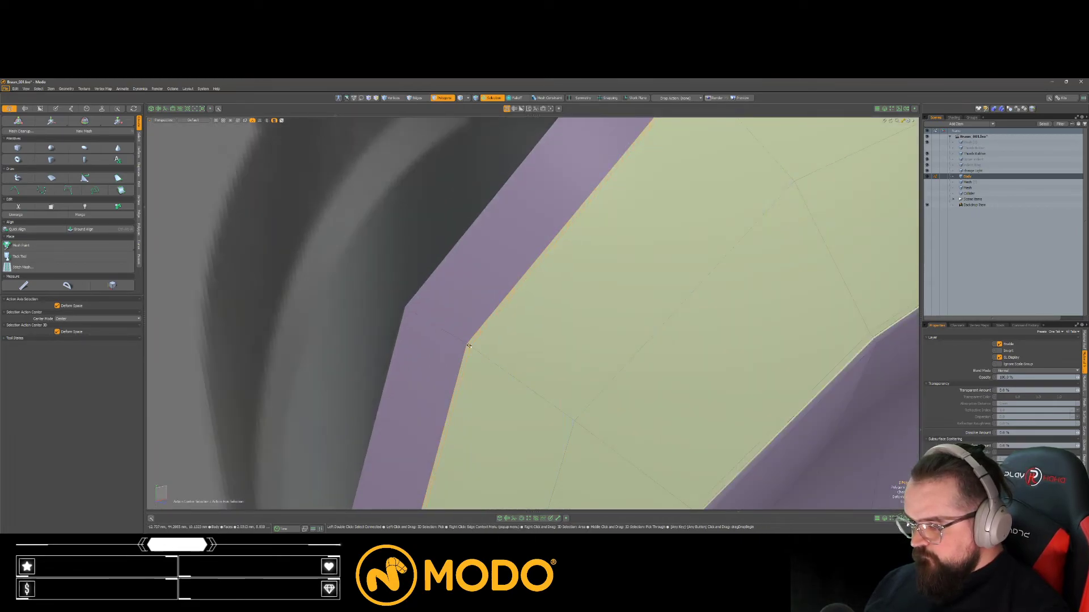
scroll(468, 345, "down", 5)
scroll(516, 390, "down", 5)
mouse_move(515, 389)
left_mouse_down("alt")
mouse_move(520, 306)
mouse_move(533, 397)
left_mouse_up("alt")
key("b")
left_click(534, 409)
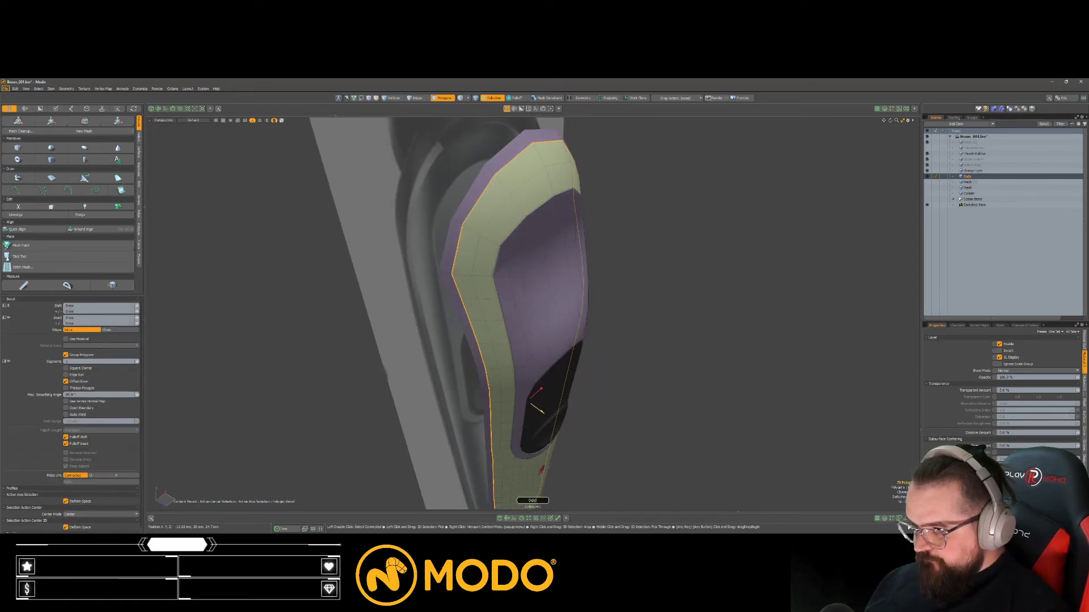
key("q")
left_click(645, 342)
scroll(461, 218, "up", 8)
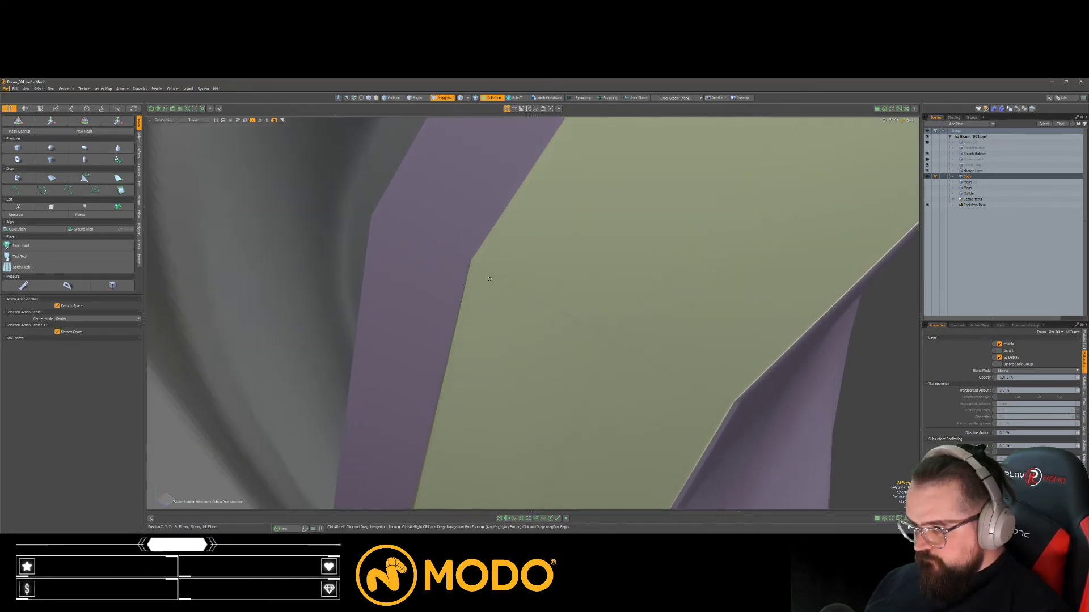
Step: Add support loops close to the seam on the green surface and near the outer edge of the purple rim
key("alt+c")
left_click(481, 267)
key("q")
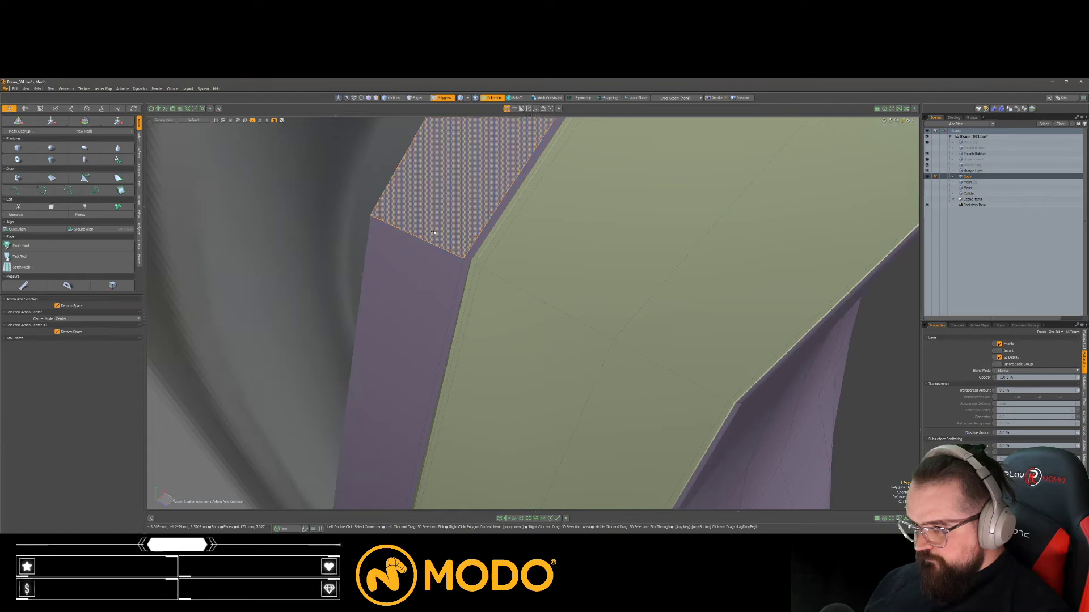
key("alt+c")
left_click(376, 222)
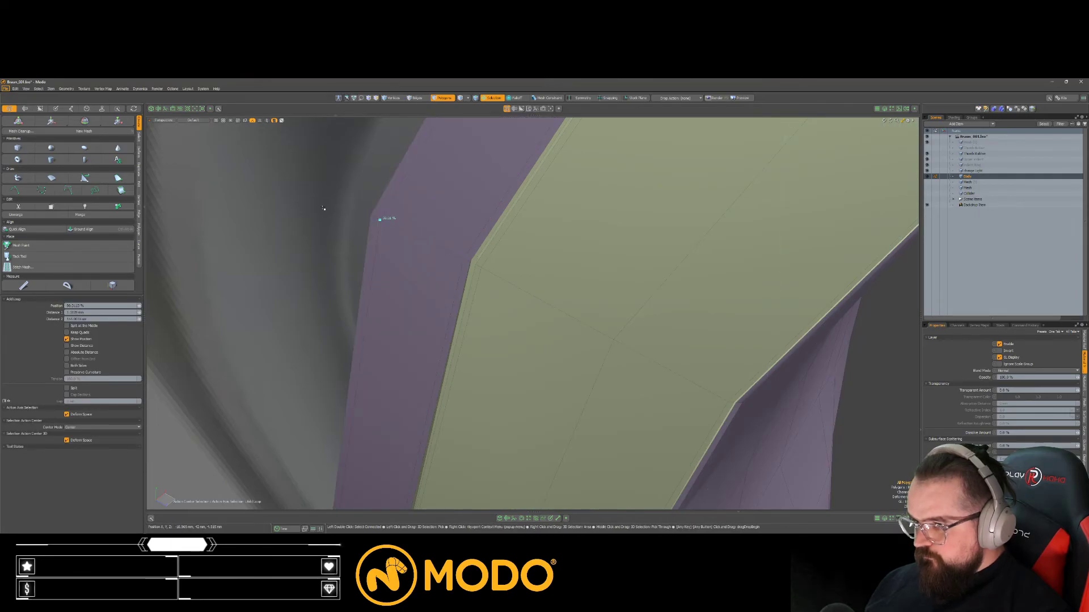
key("q")
Step: Examine the smoothed rim and seam, then review the whole trimmer from the other side
key("Tab")
key("a")
key("Tab")
scroll(533, 212, "up", 6)
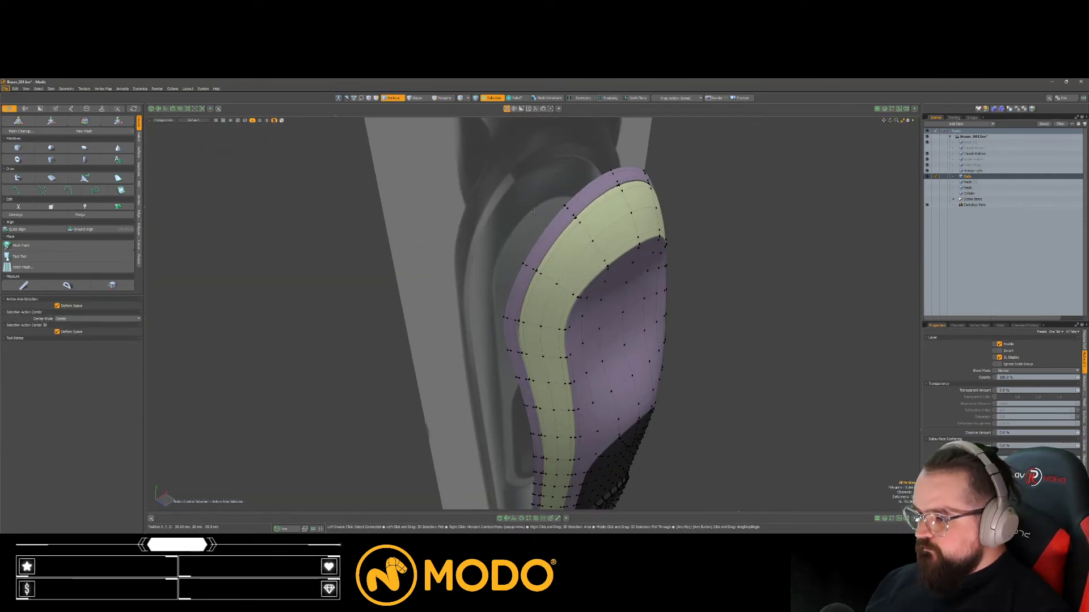
key("a")
key("space")
key("space")
left_click_drag(624, 289, 470, 343, "alt")
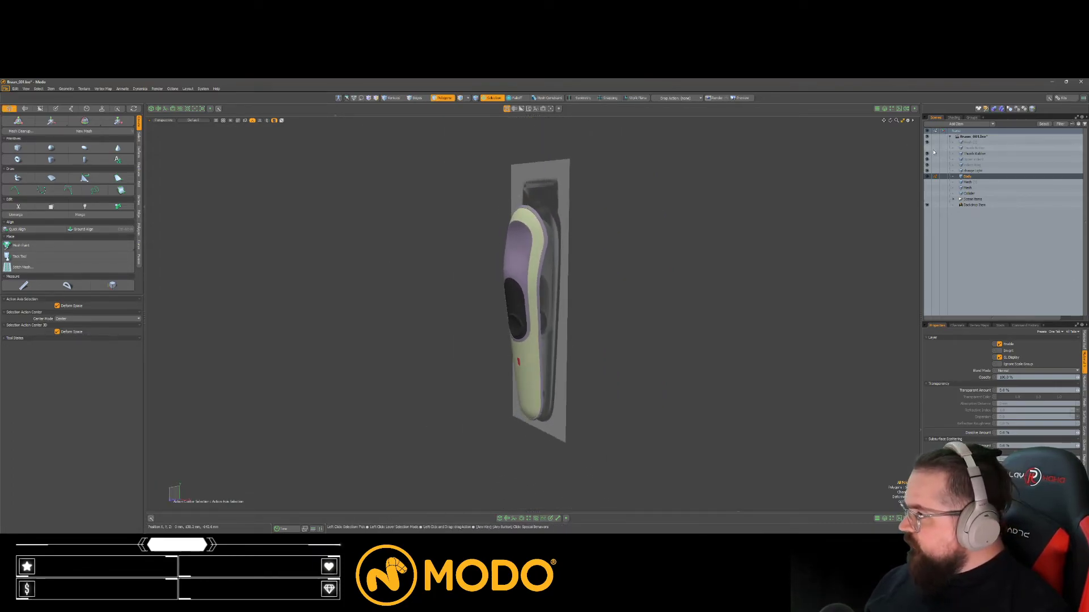
Step: Switch to the OctaneRender layout and enlarge its render preview and the camera viewport
key("ctrl+Tab")
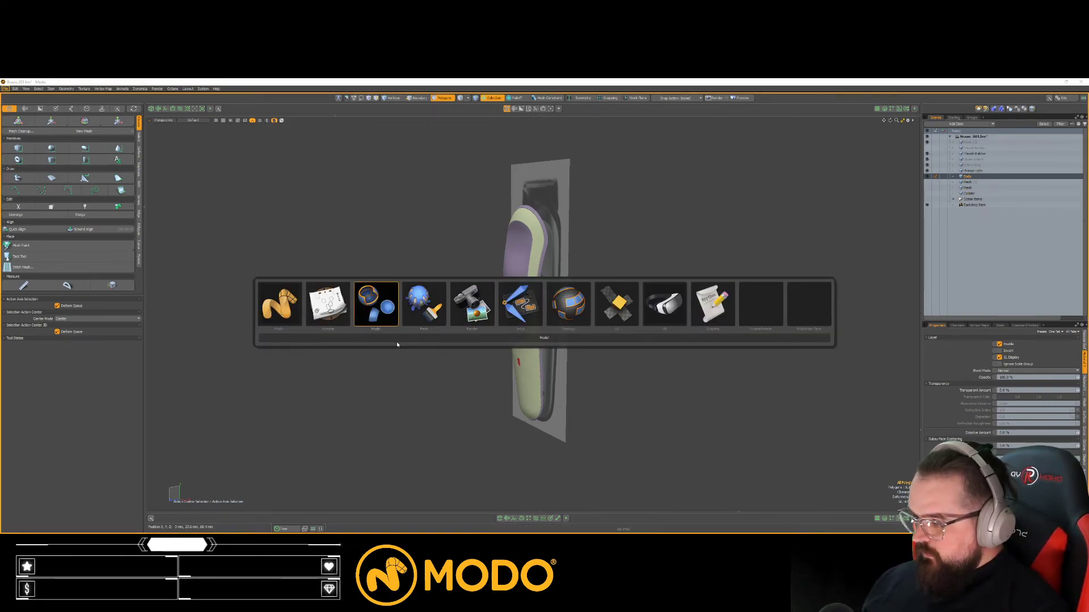
left_click(767, 320)
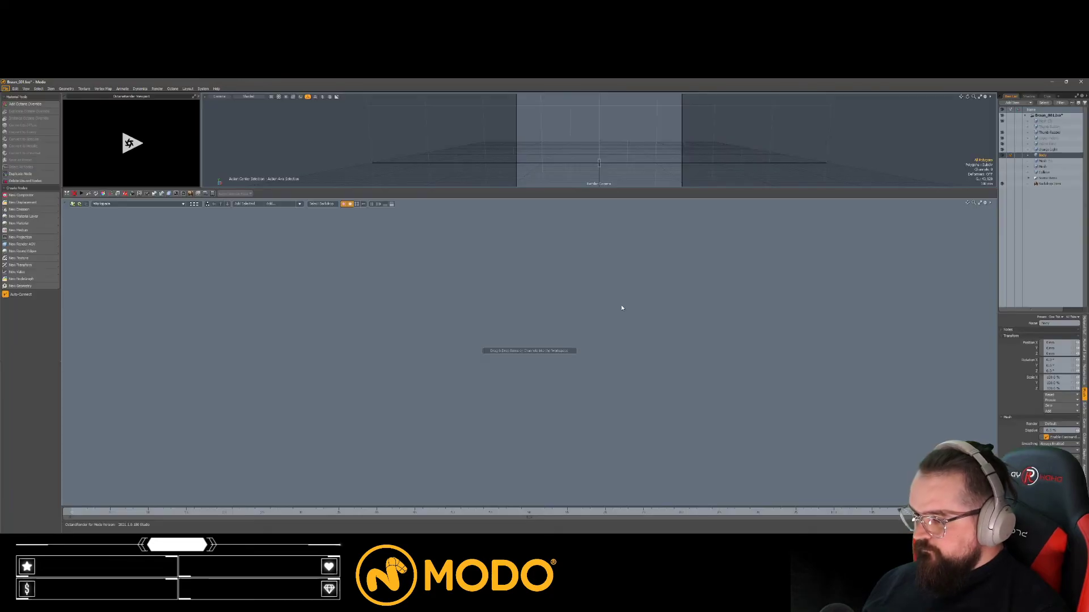
left_click_drag(458, 188, 454, 360)
left_click_drag(201, 287, 419, 286)
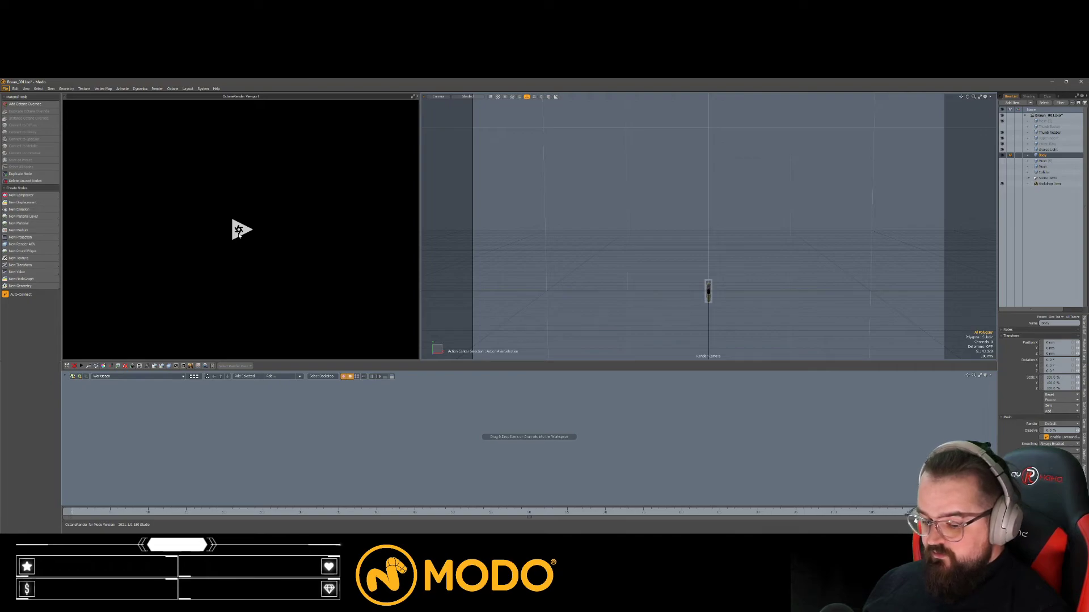
Step: Frame the trimmer at an angle in the render camera view and start the Octane live render
key("a")
left_click_drag(764, 312, 691, 241, "alt")
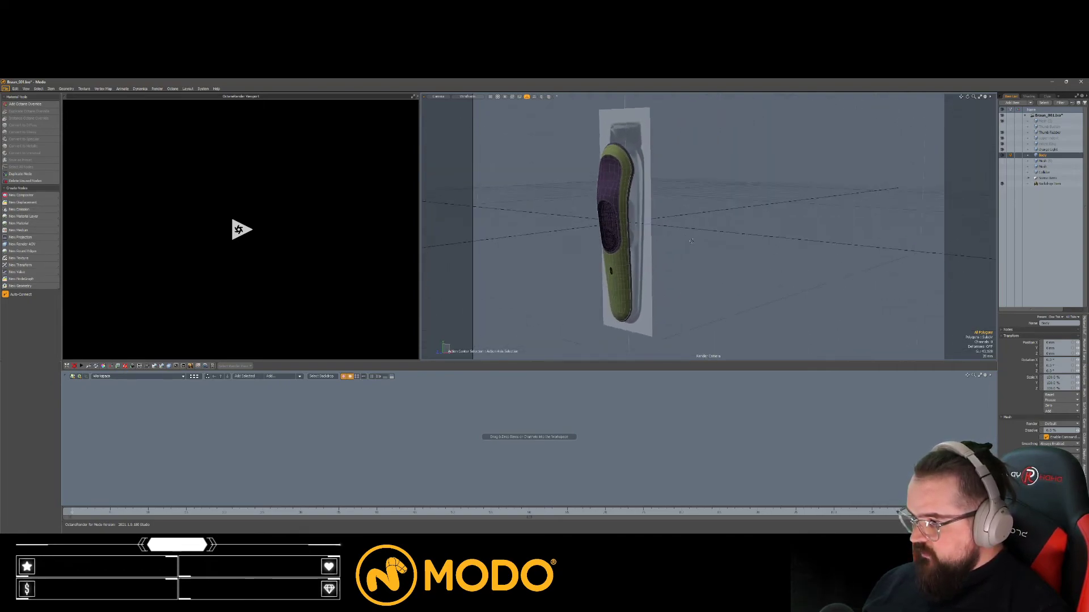
left_click_drag(611, 204, 582, 213, "alt")
left_click(239, 230)
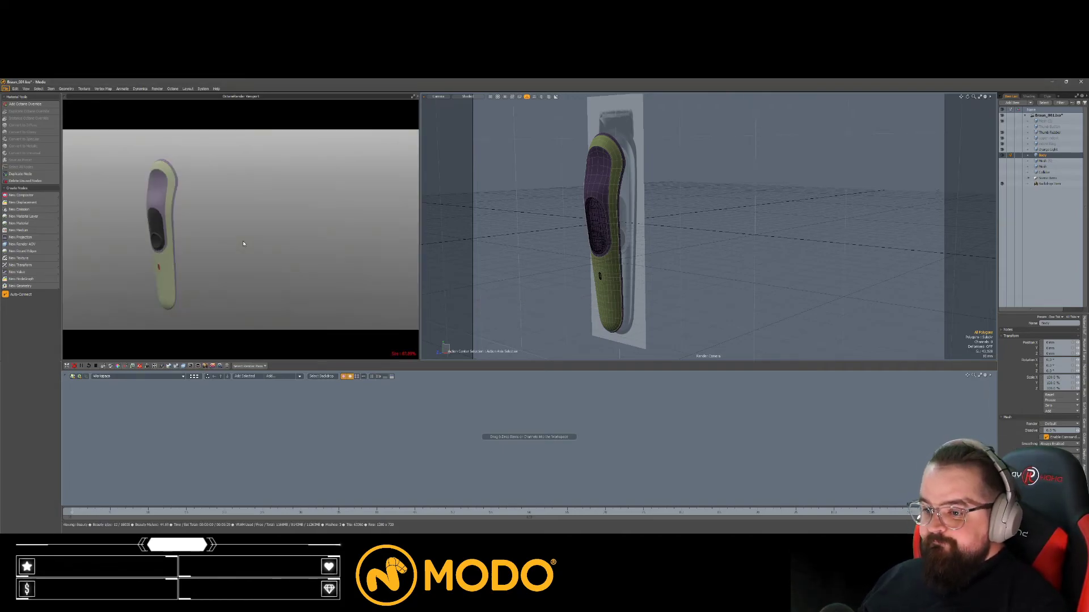
mouse_move(595, 245)
left_mouse_down("alt")
mouse_move(685, 275)
mouse_move(759, 252)
mouse_move(737, 278)
mouse_move(723, 245)
mouse_move(700, 239)
mouse_move(709, 243)
left_mouse_up("alt")
Step: Load the outdoor spherical environment preset with the dusk rooftop scene from the preset browser to light the render
key("alt+Tab")
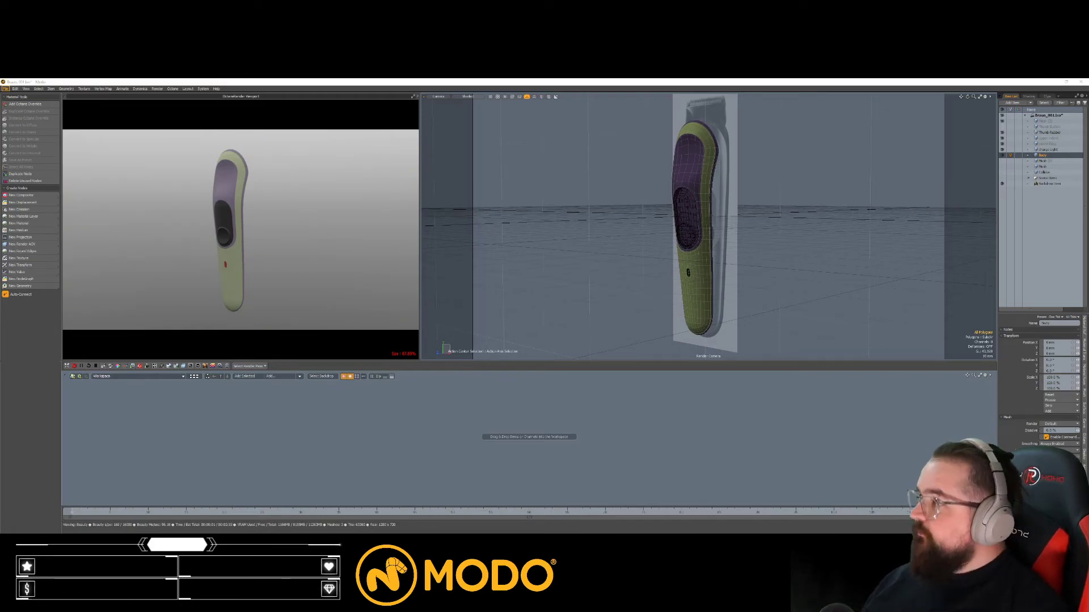
key("F6")
left_click_drag(536, 148, 421, 185)
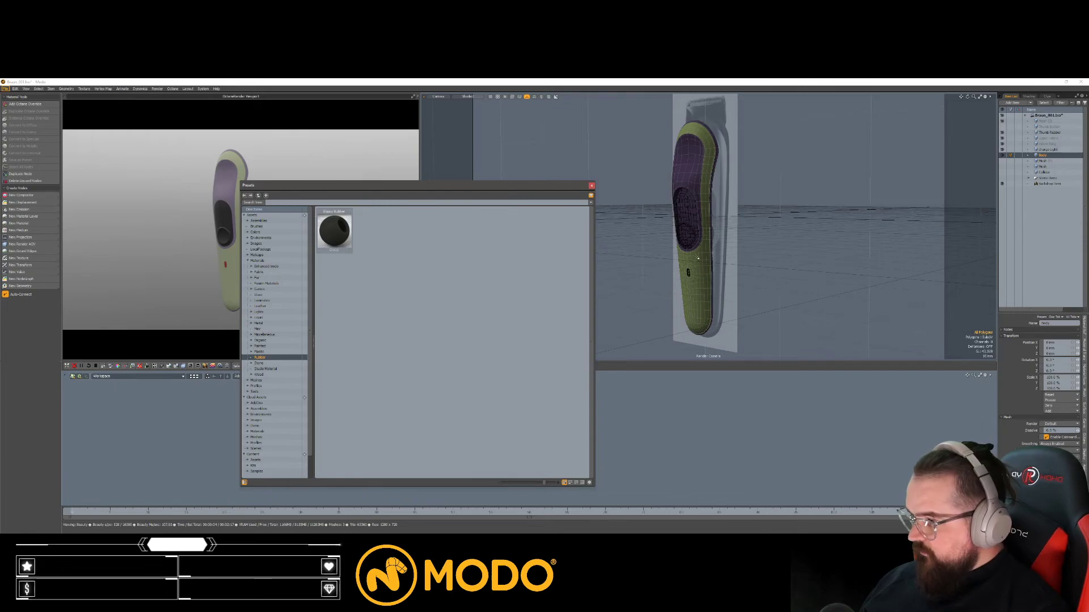
double_click(258, 238)
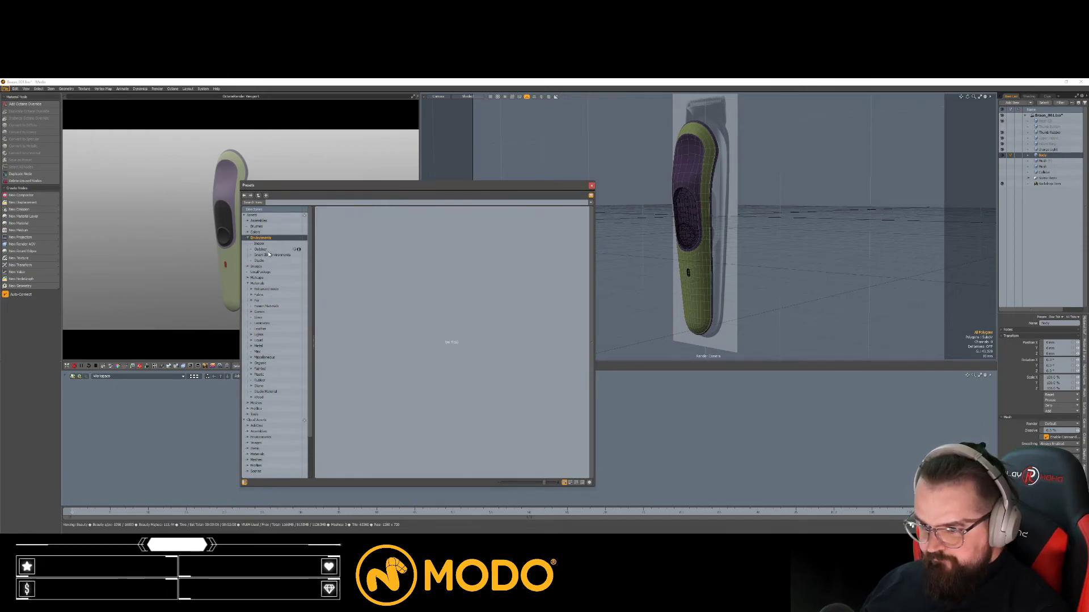
left_click(262, 250)
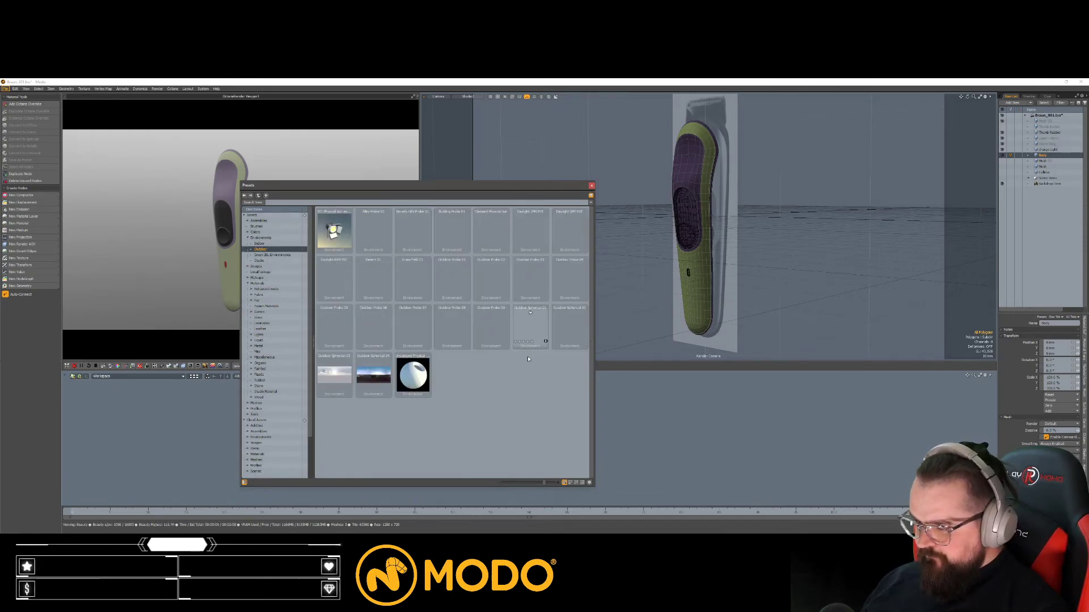
double_click(373, 375)
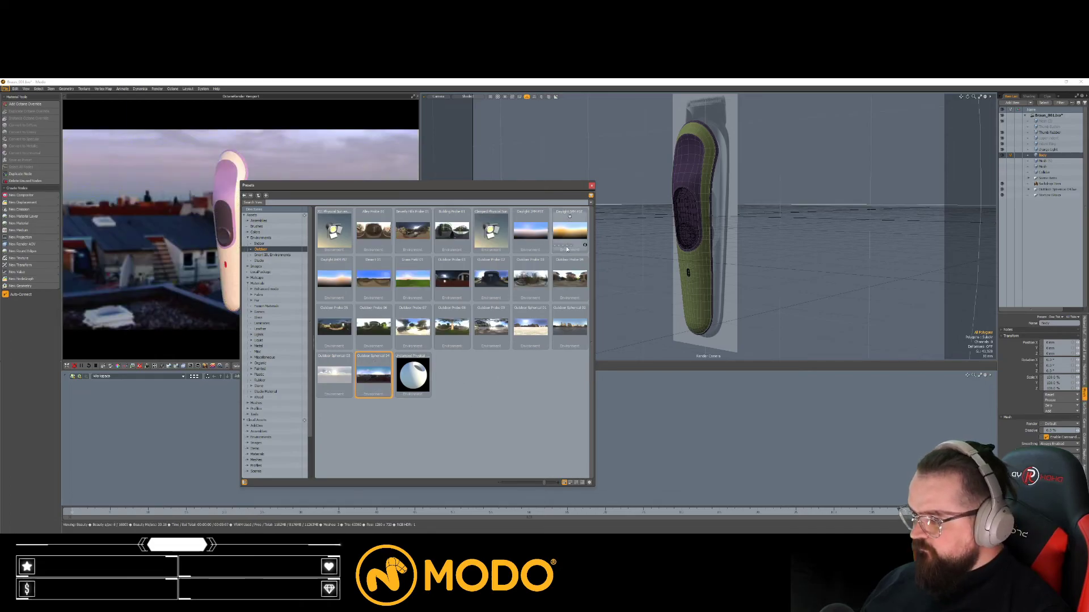
left_click(592, 186)
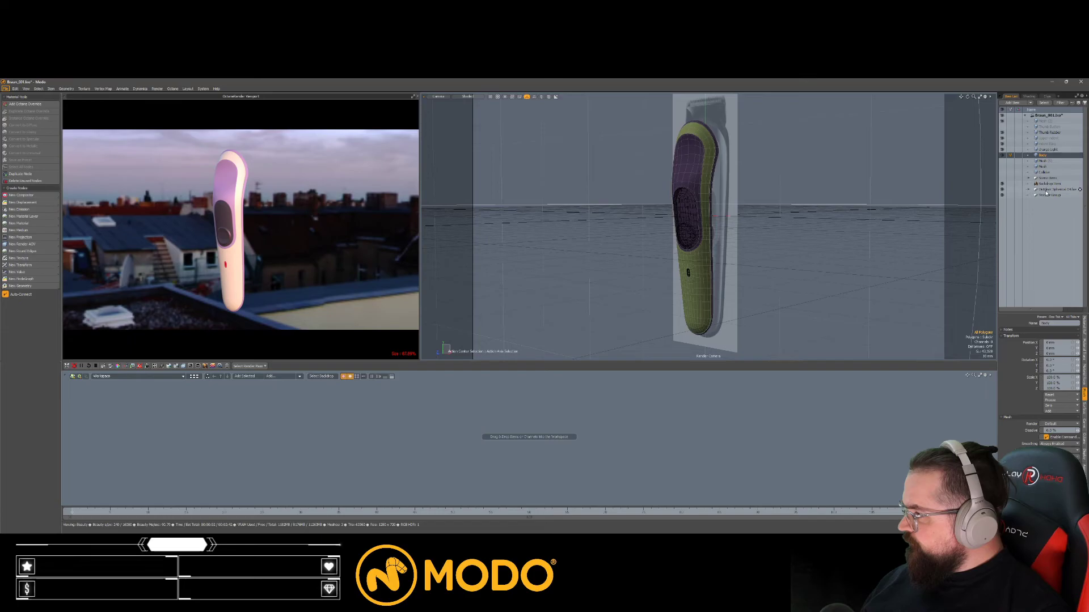
Step: Turn off camera visibility for the environment in the shader tree
left_click(1028, 97)
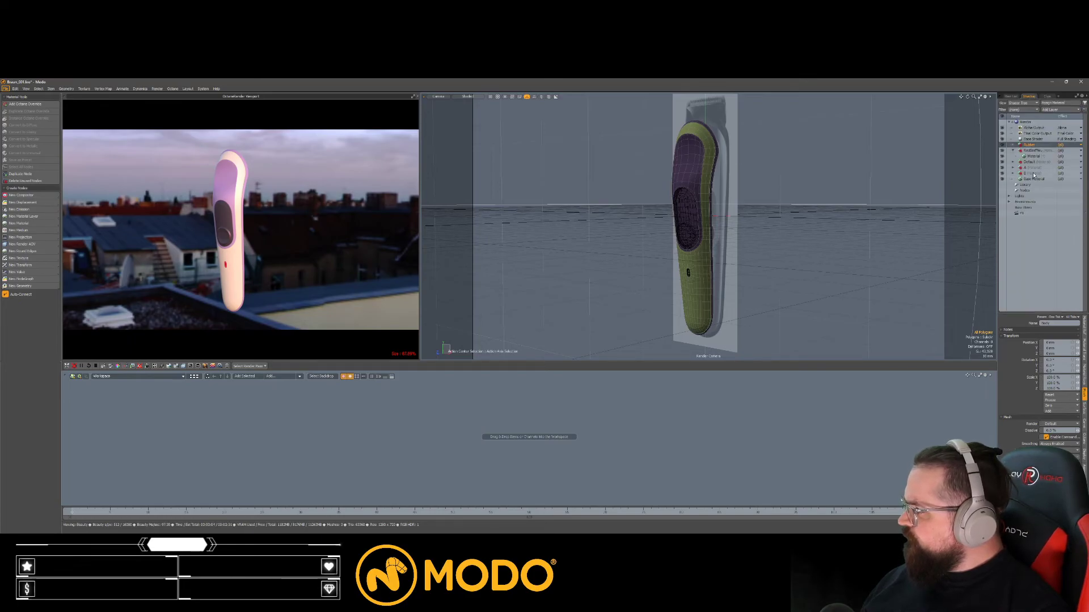
left_click(1012, 203)
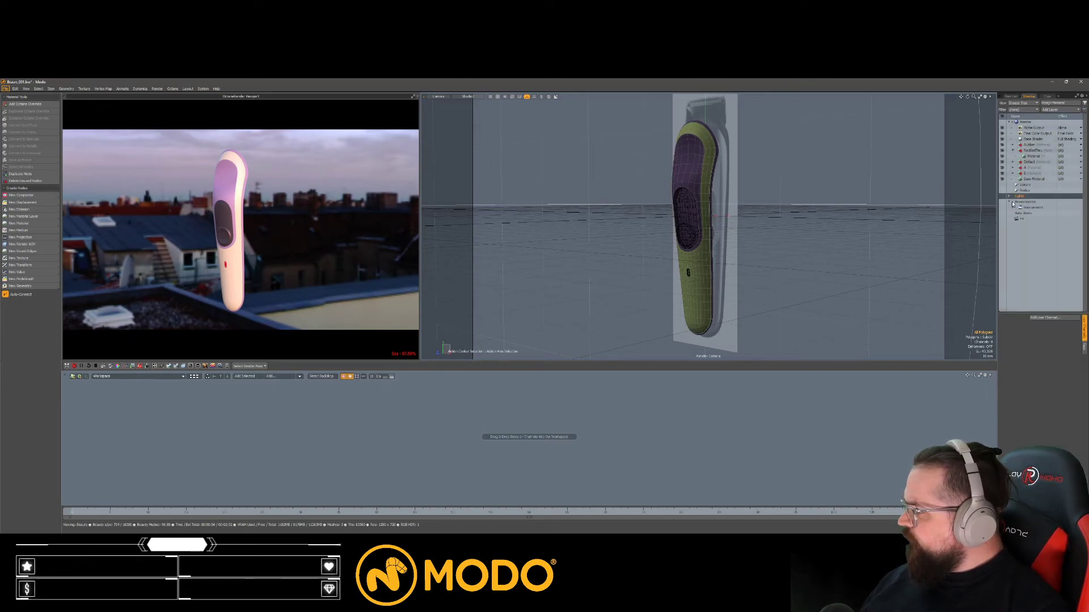
left_click(1031, 208)
left_click(1046, 340)
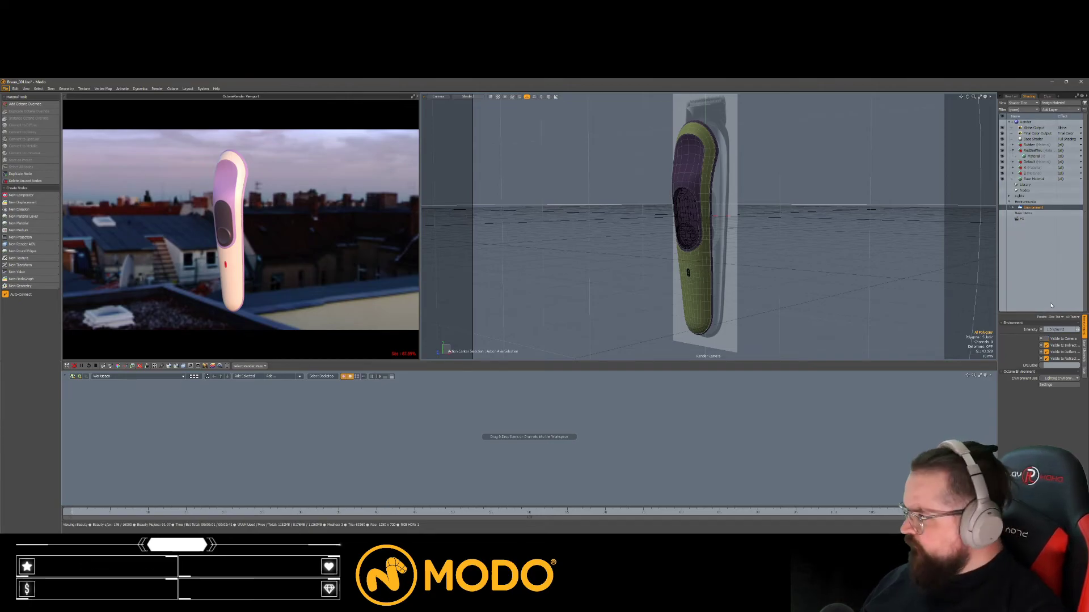
Step: Add the black rubber preset from the Rubber materials to the scene
key("F6")
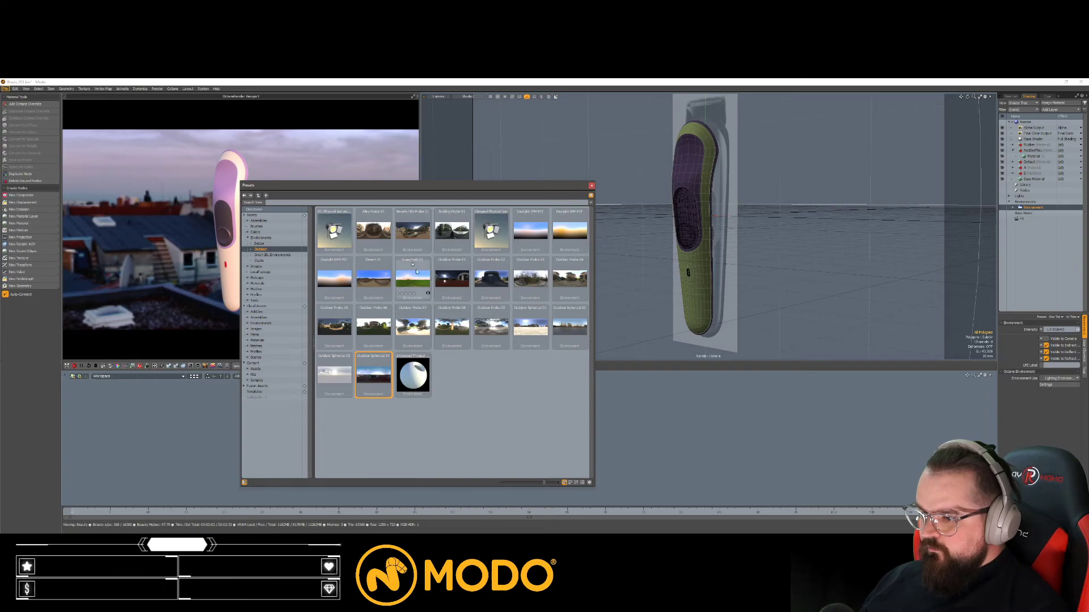
left_click(256, 283)
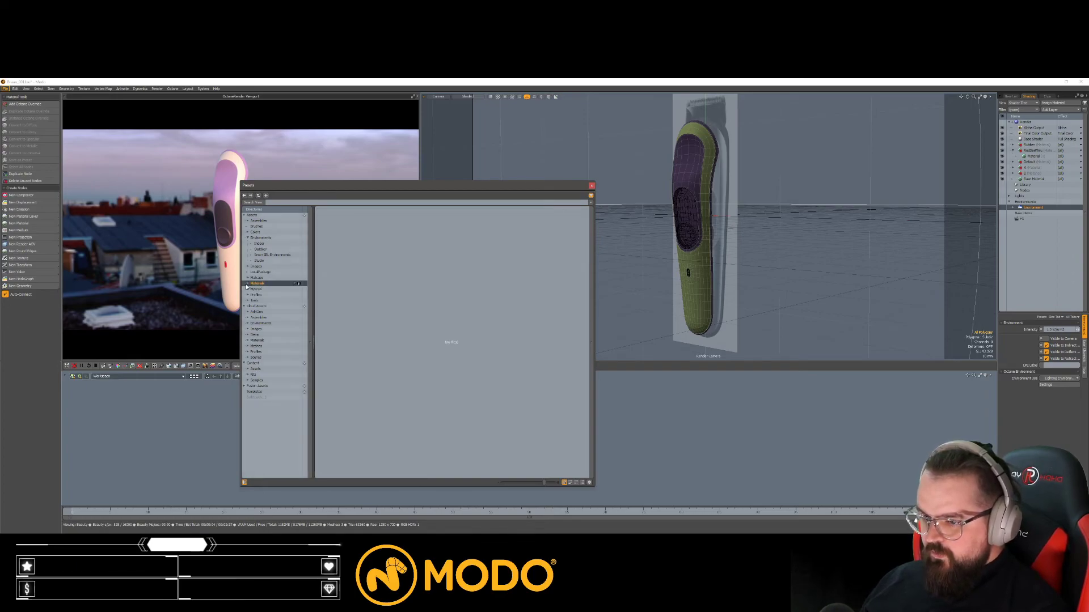
left_click(248, 284)
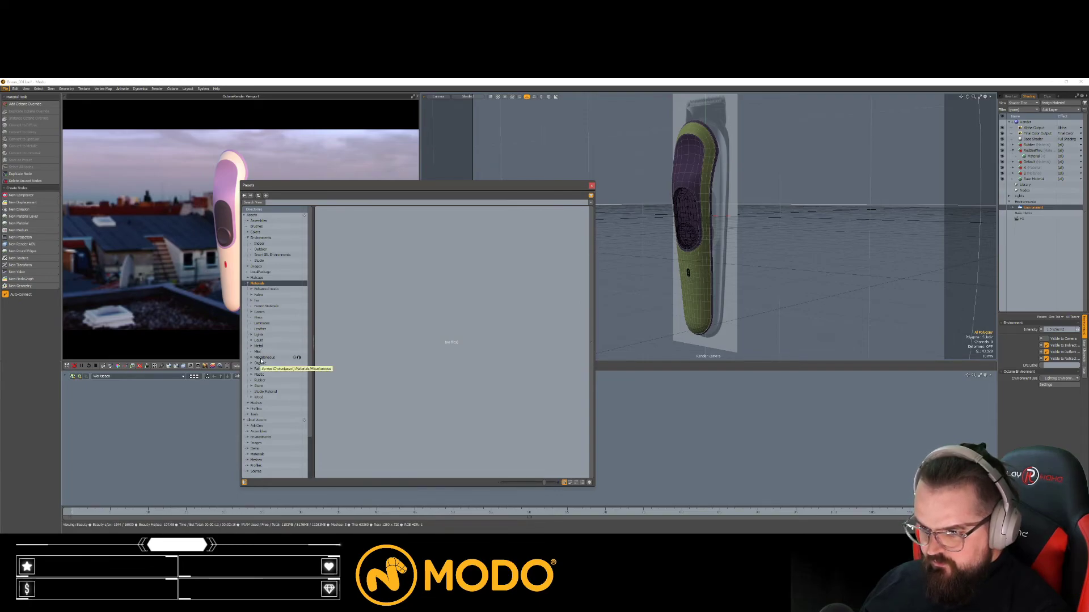
left_click(261, 381)
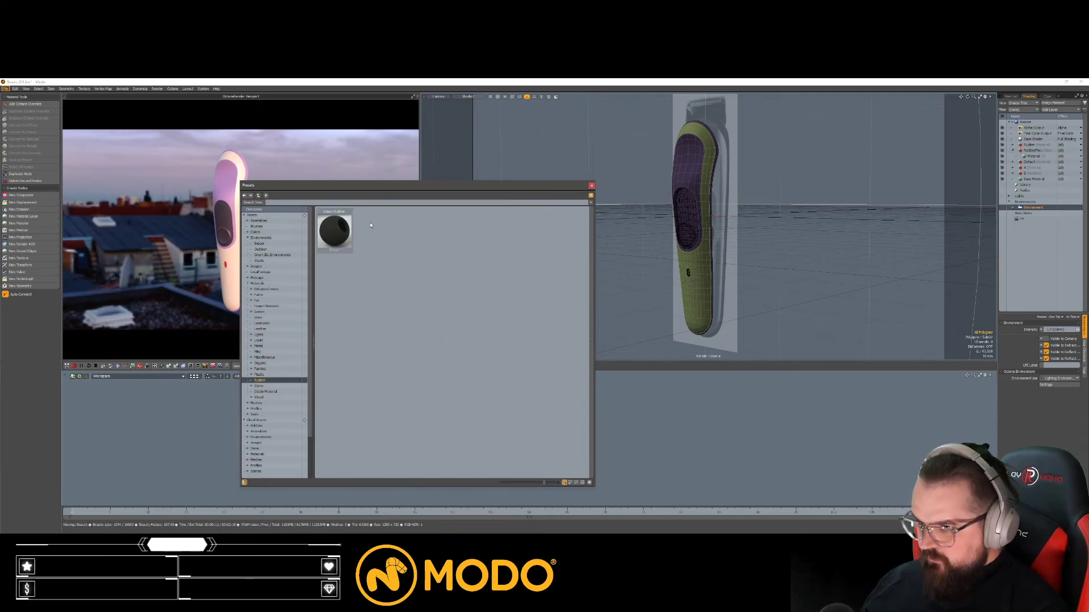
left_click_drag(339, 226, 940, 219)
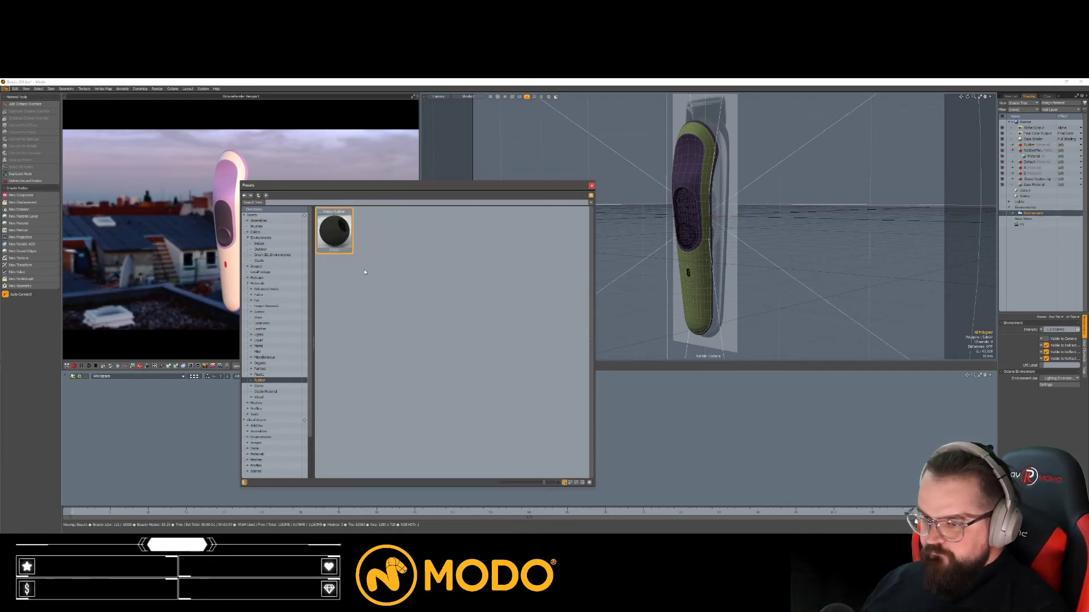
left_click(339, 357)
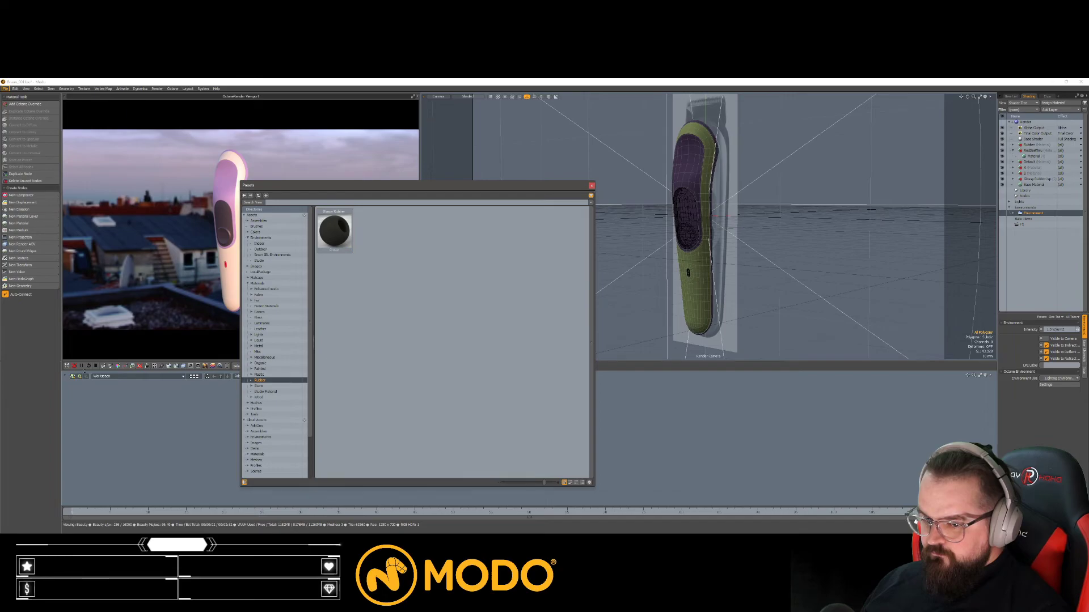
Step: Open the material inside the Rubber group and check its diffuse color settings
left_click(88, 367)
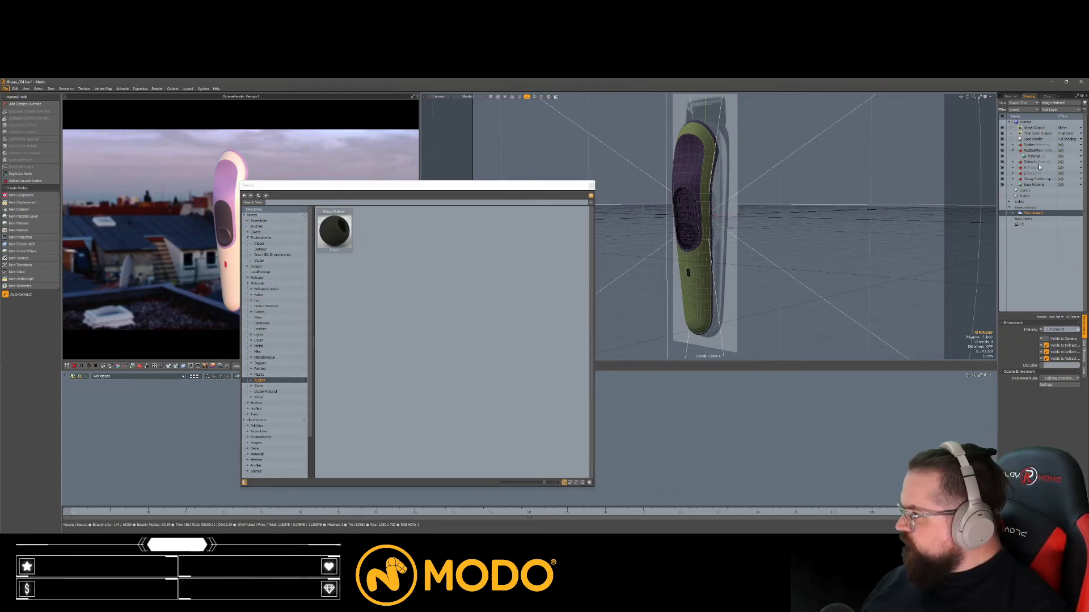
left_click(1013, 145)
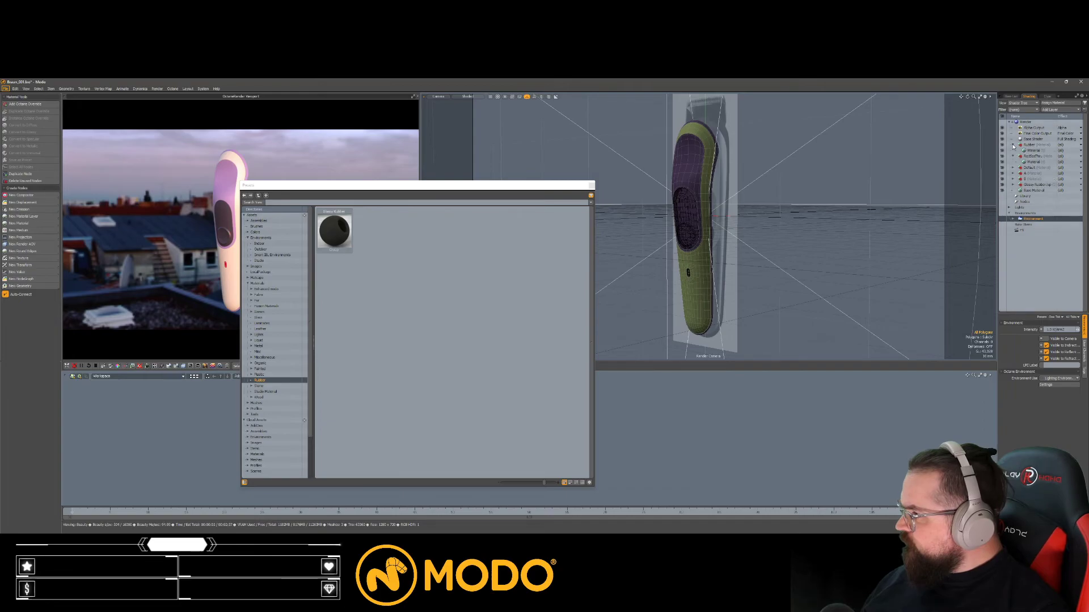
left_click(1033, 150)
left_click_drag(1059, 347, 1037, 342, "ctrl")
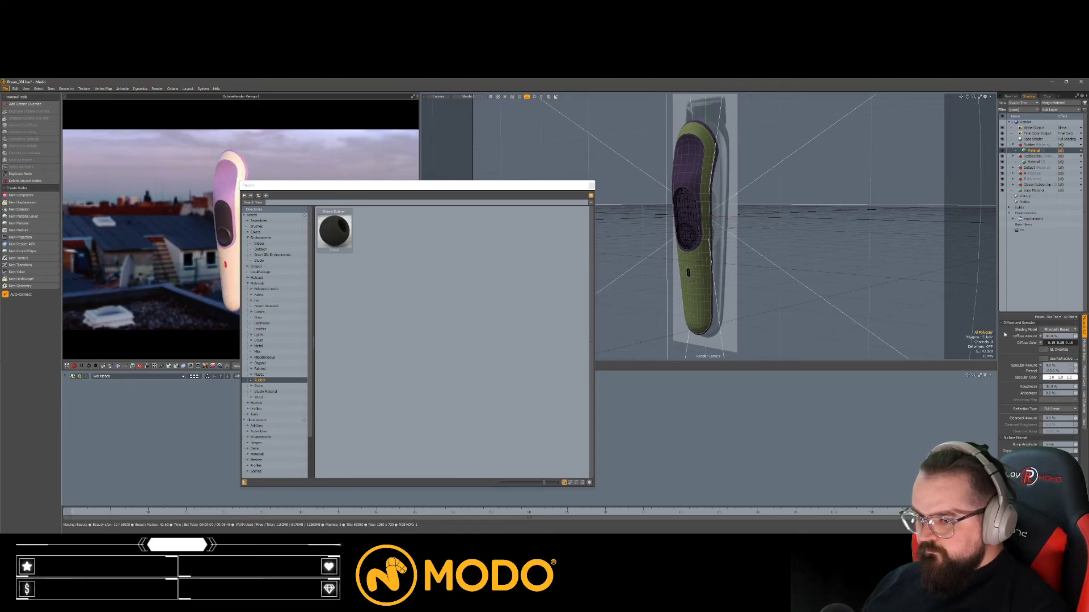
left_click(375, 272)
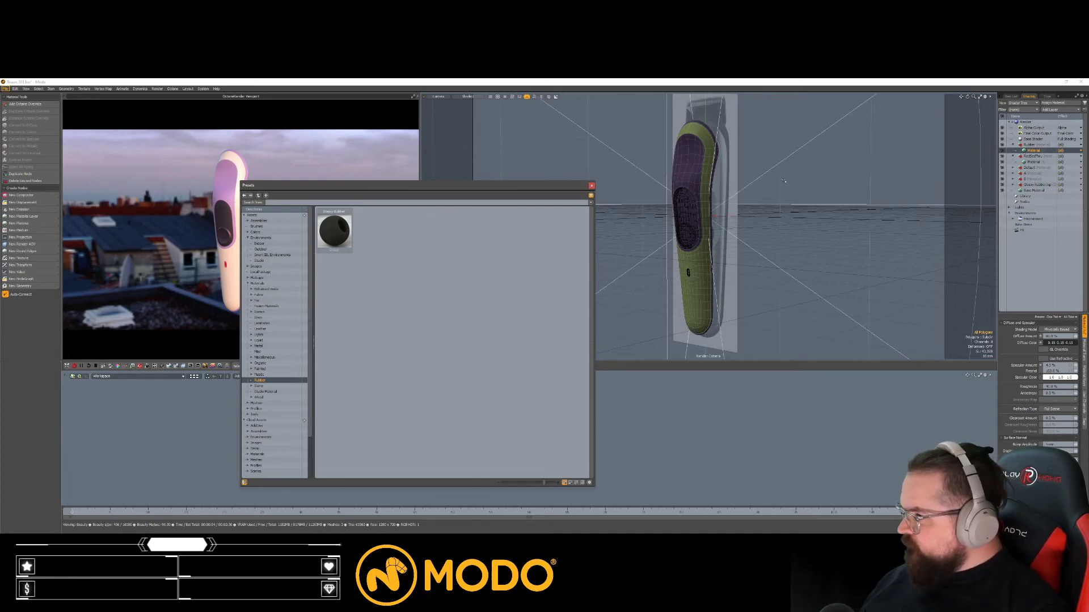
Step: Add the clearcoat black plastic preset from the Plastic materials to the shader tree beneath the purple inset's material group
left_click(260, 375)
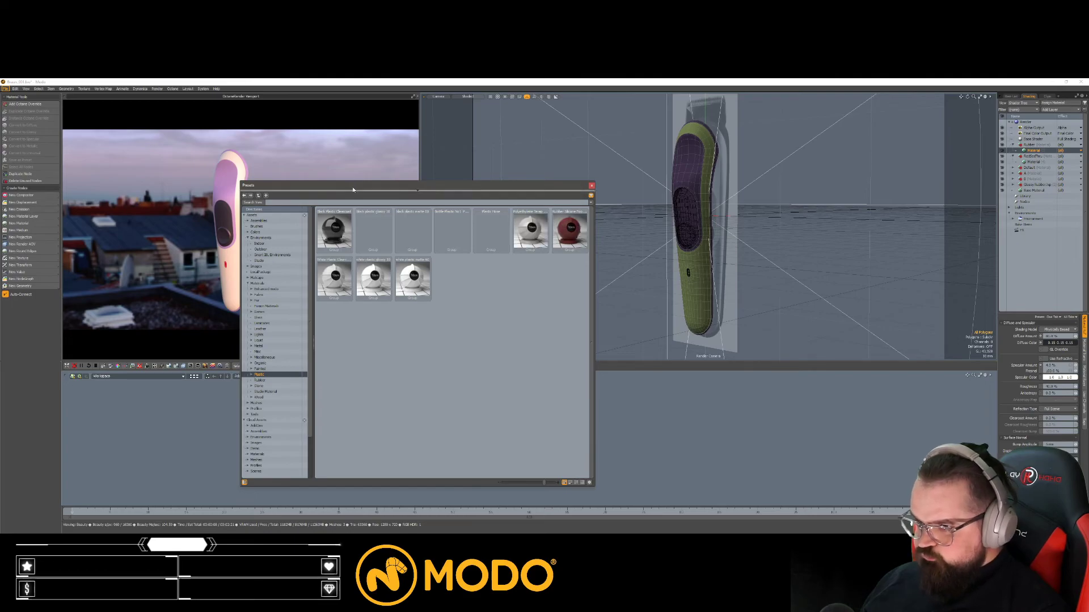
left_click_drag(334, 226, 1041, 178)
key("ctrl+z")
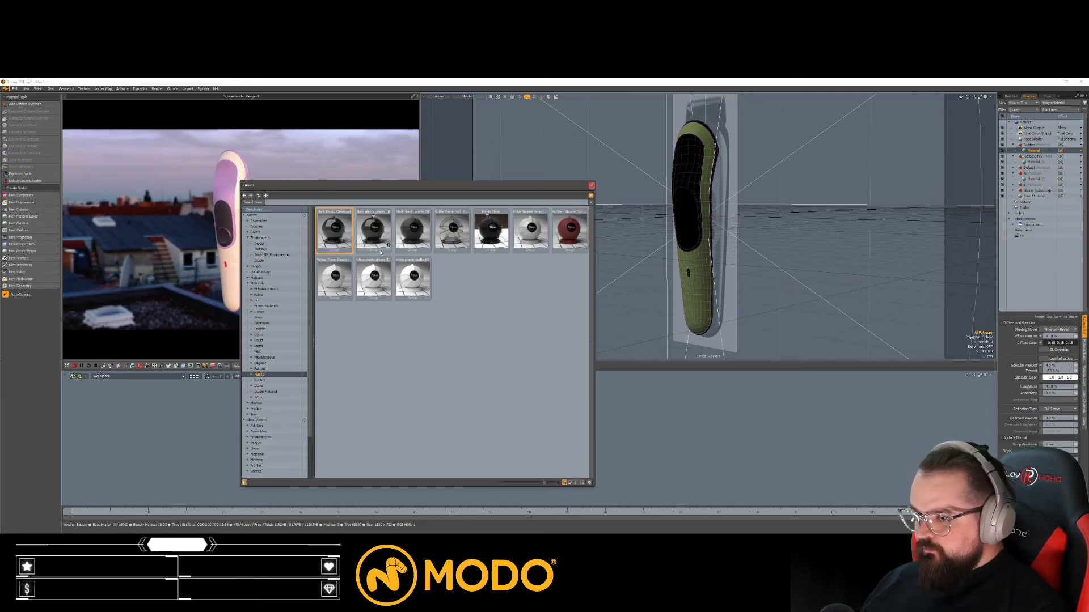
mouse_move(333, 237)
left_mouse_down()
mouse_move(751, 274)
mouse_move(1027, 169)
mouse_move(1037, 185)
left_mouse_up()
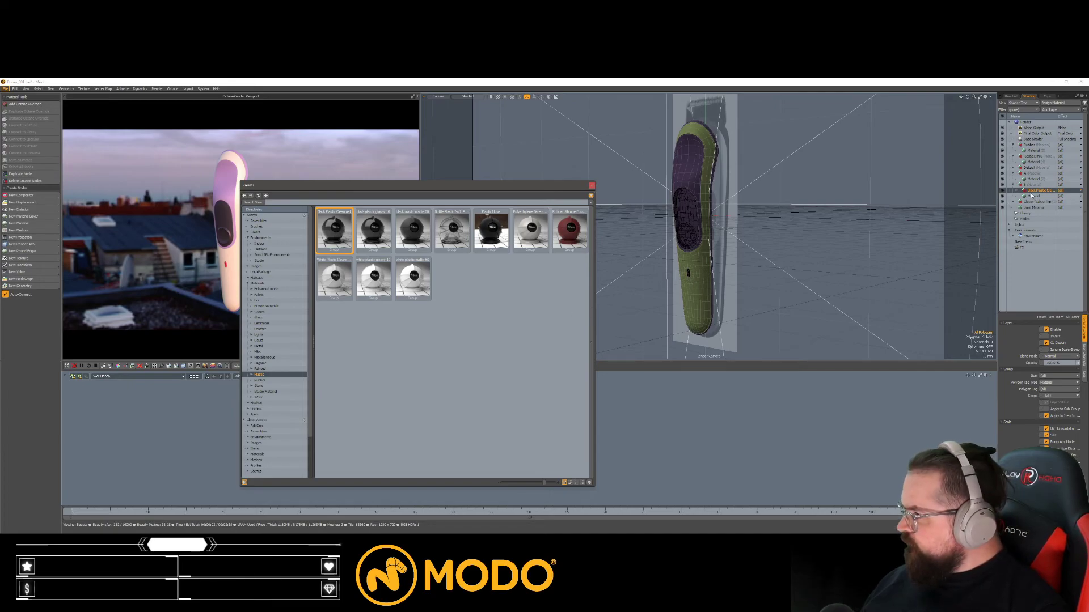
Step: Move the rubber preset's material into the trimmer's Rubber group and delete the leftover preset group
left_click(1014, 202)
left_click(1033, 219)
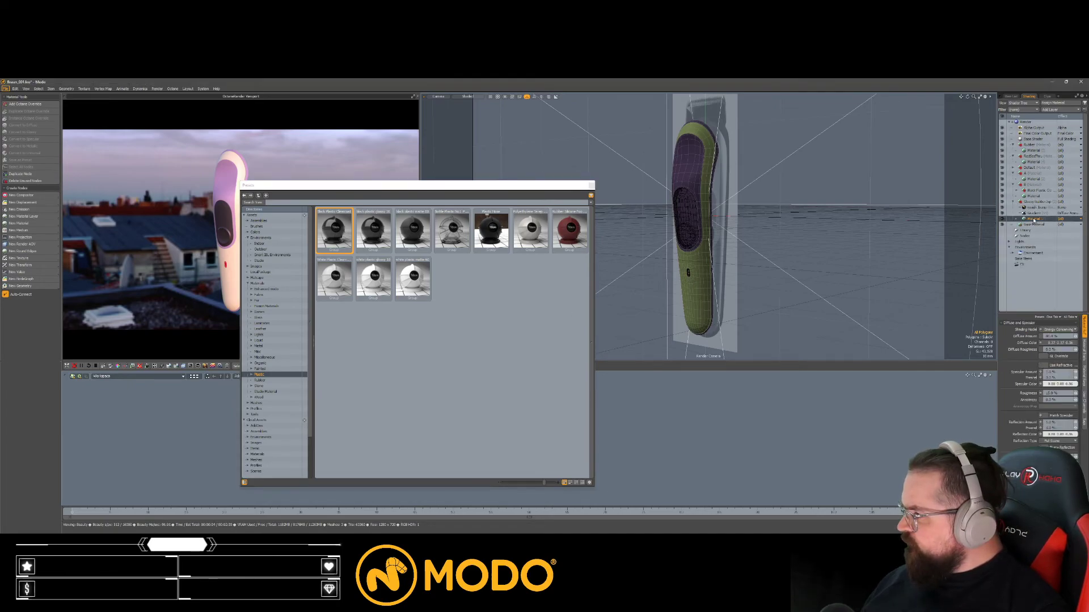
left_click_drag(1042, 177, 1035, 151)
left_click(1034, 208)
key("Delete")
Step: Move the black plastic preset's material into the purple inset's material group
left_click(1016, 196)
left_click_drag(1036, 207, 1035, 196)
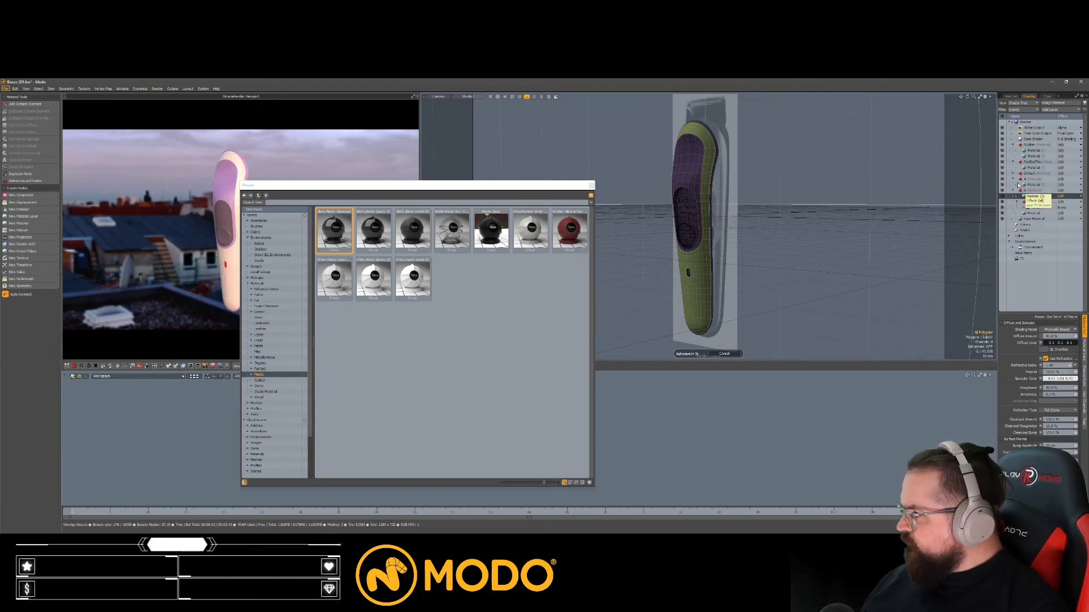
left_click_drag(1037, 197, 1039, 185)
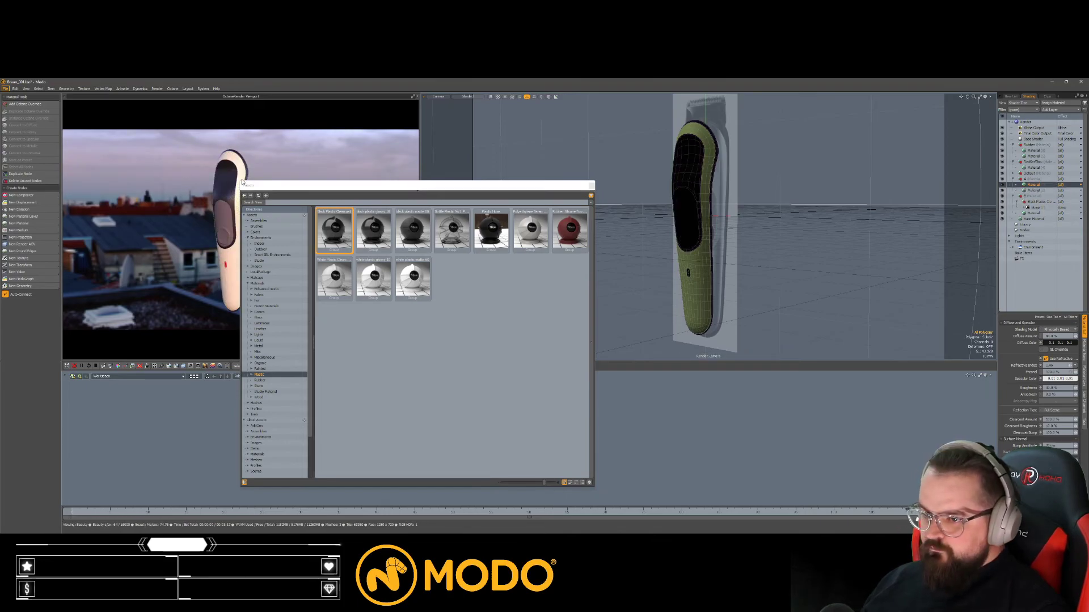
Step: Try the Brushed Aluminum preset on the trimmer body's Default material group and undo it
left_click(310, 286)
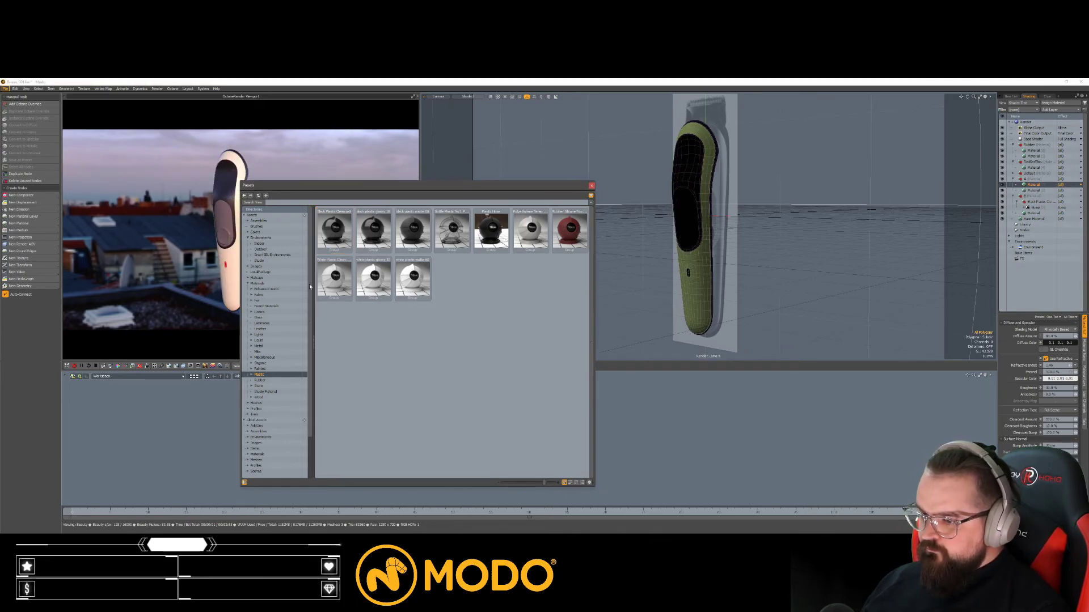
left_click(258, 345)
left_click(252, 346)
left_click(265, 352)
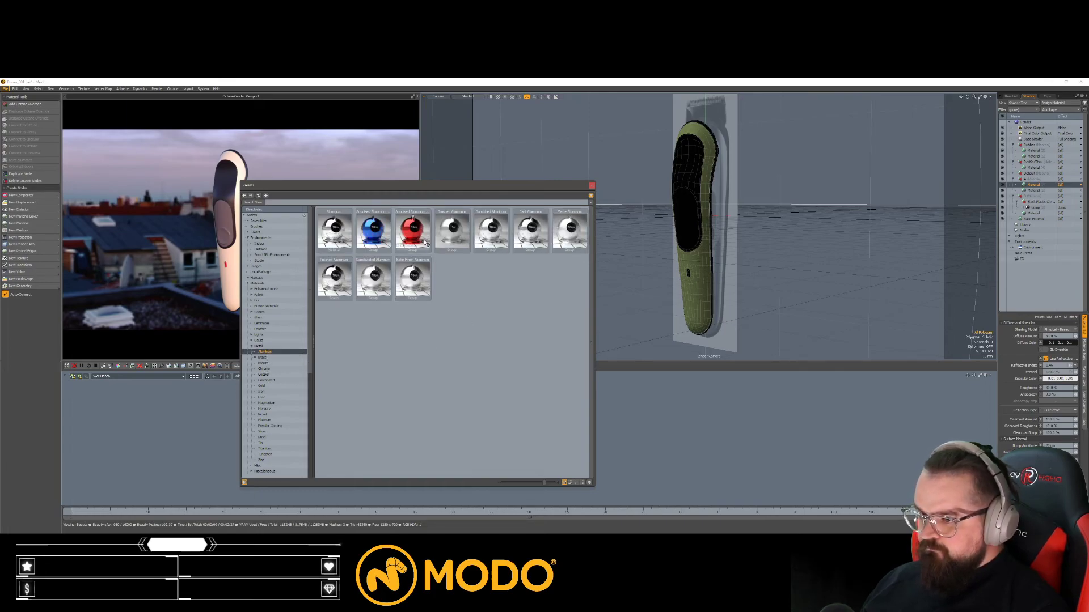
mouse_move(450, 232)
left_mouse_down()
mouse_move(1078, 207)
mouse_move(1039, 175)
left_mouse_up()
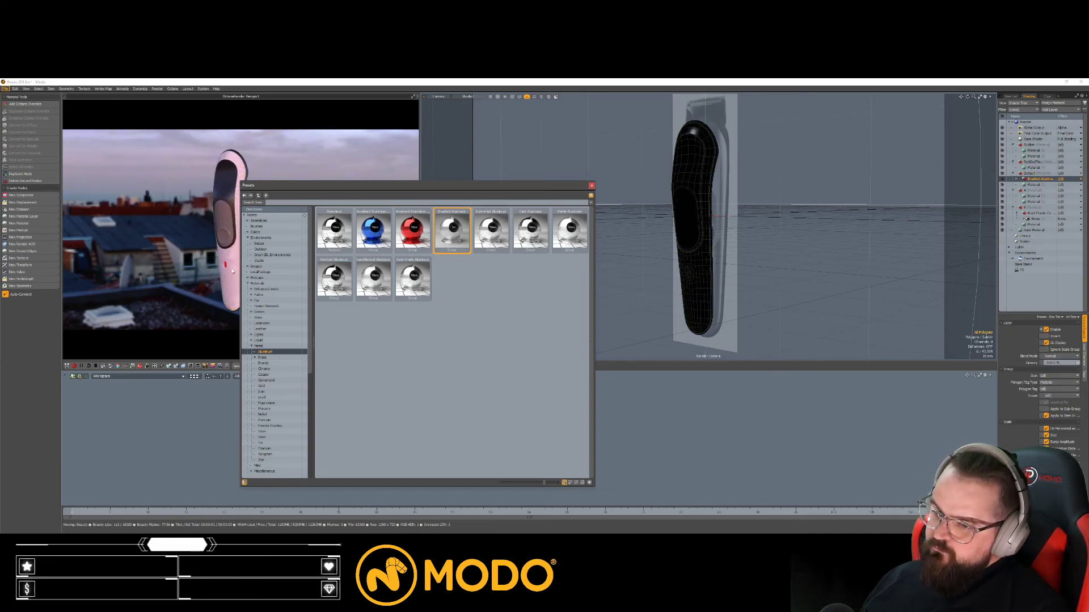
key("ctrl+z")
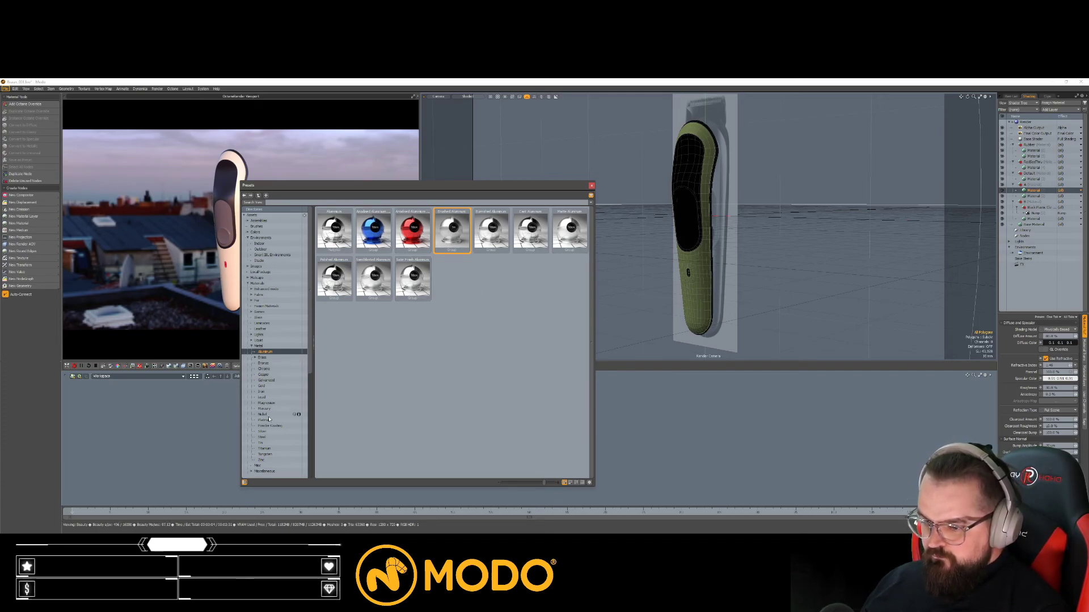
Step: Apply the dark red plastic preset to the body's Default material group and close the preset browser
left_click(252, 344)
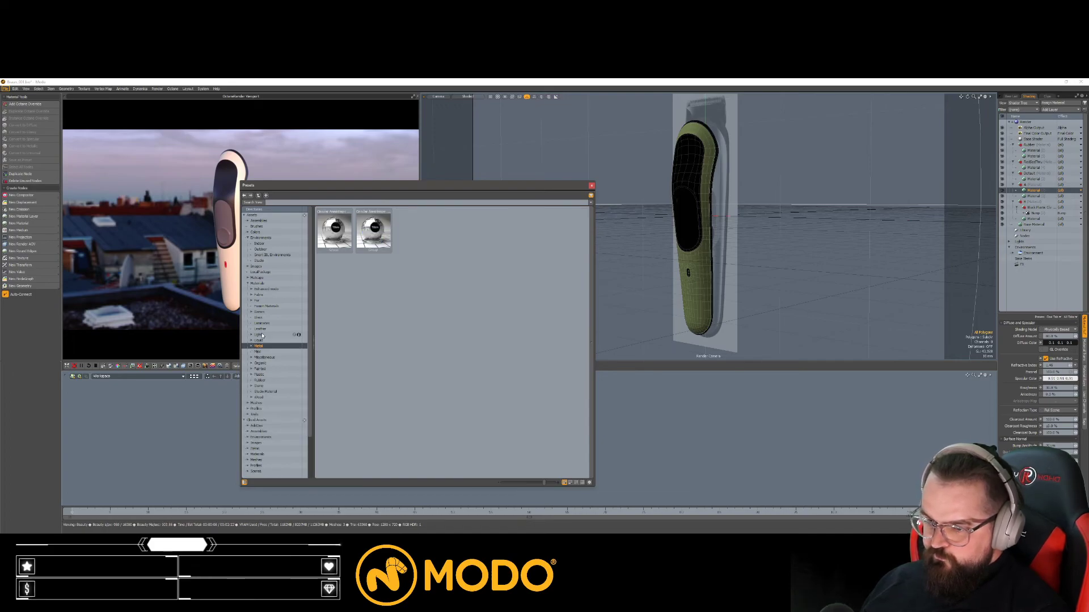
left_click(260, 328)
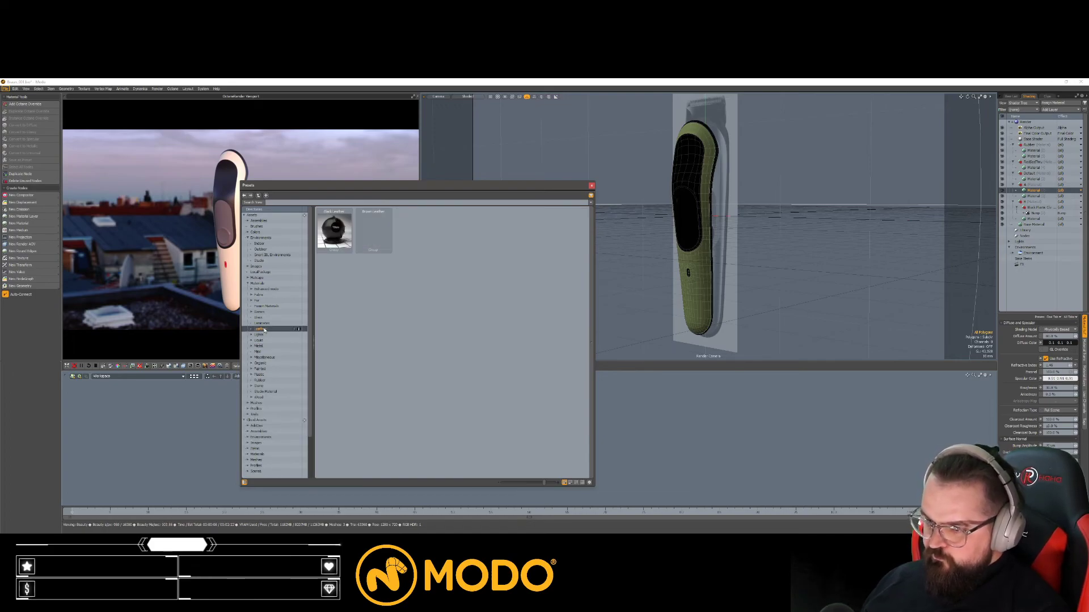
left_click(251, 375)
left_click(261, 376)
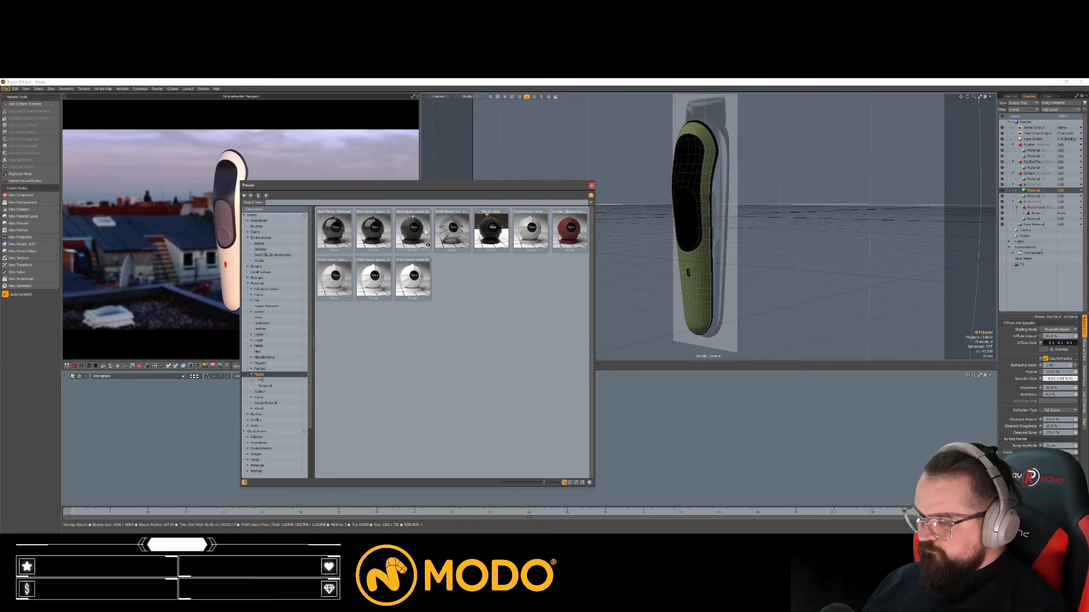
left_click_drag(573, 225, 1041, 177)
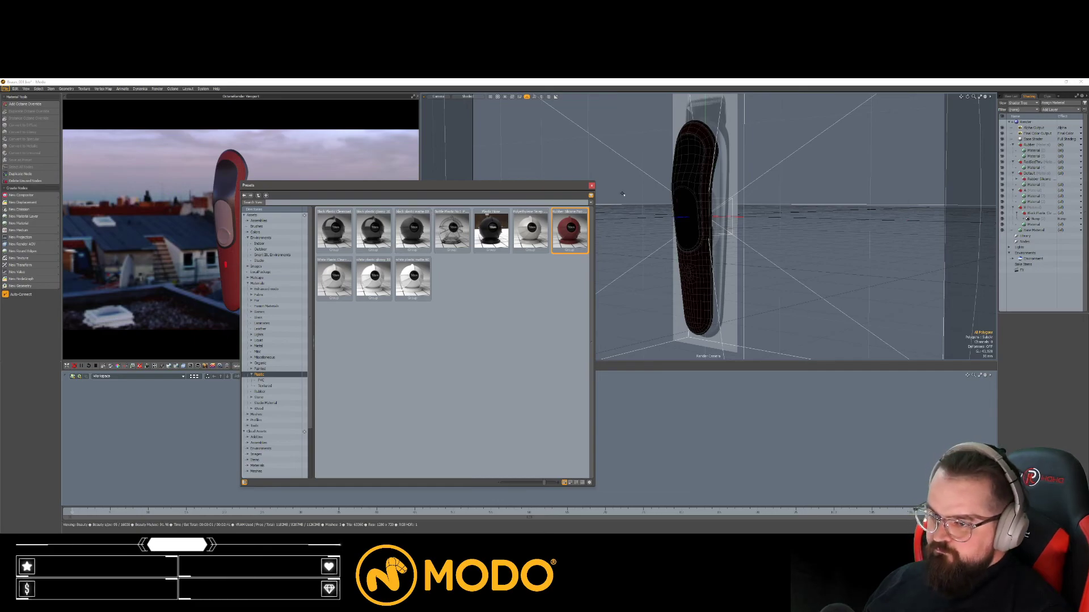
left_click(592, 186)
Step: Enlarge the render preview and rotate the render camera so the trimmer lies horizontally in view
key("ctrl+space")
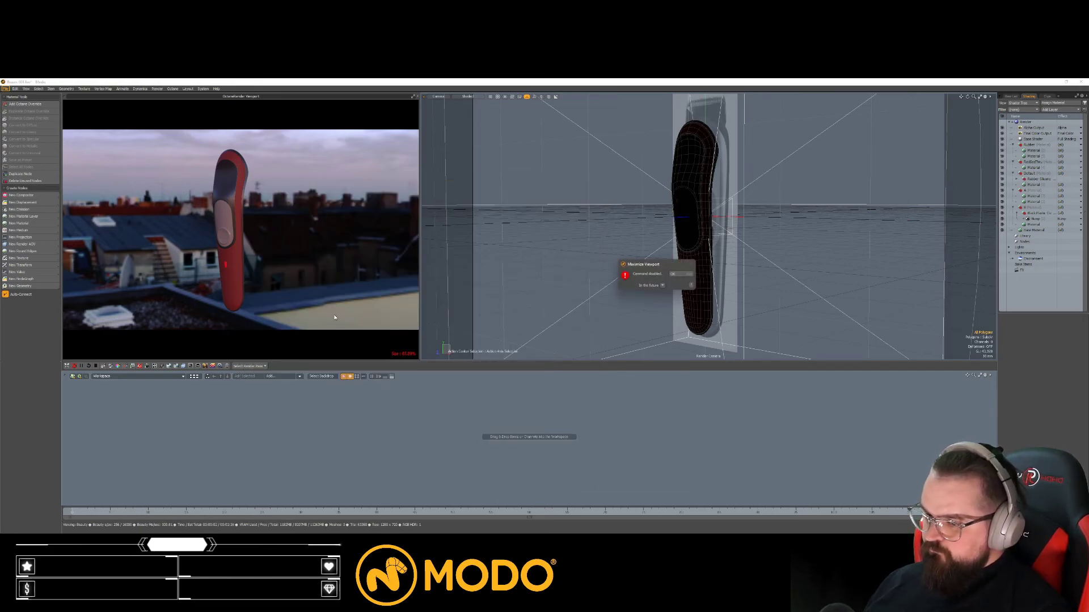
left_click(678, 275)
left_click_drag(475, 361, 475, 458)
left_click_drag(420, 331, 507, 330)
scroll(630, 345, "up", 3)
left_click_drag(618, 334, 703, 187, "alt")
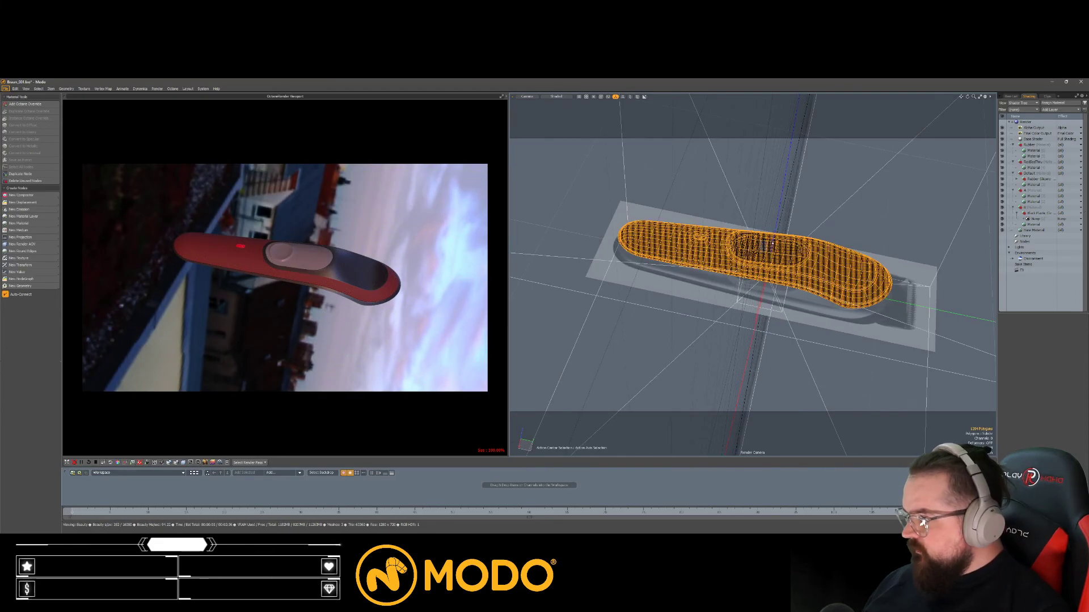
Step: Delete the upper, redundant material from the first material group in the Shader Tree and select the group's remaining material
left_click(1033, 151)
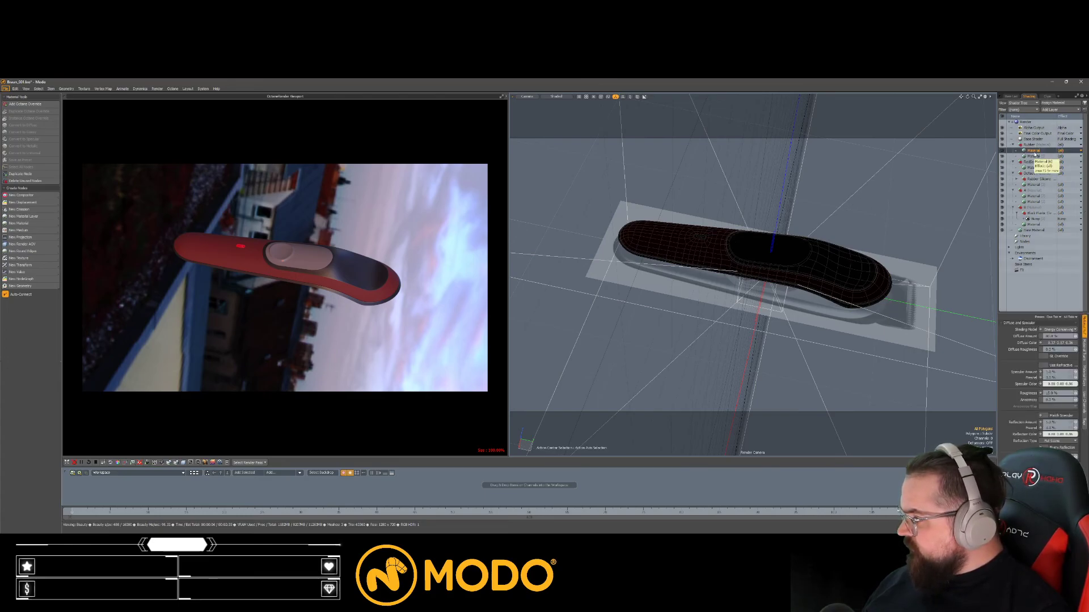
key("Delete")
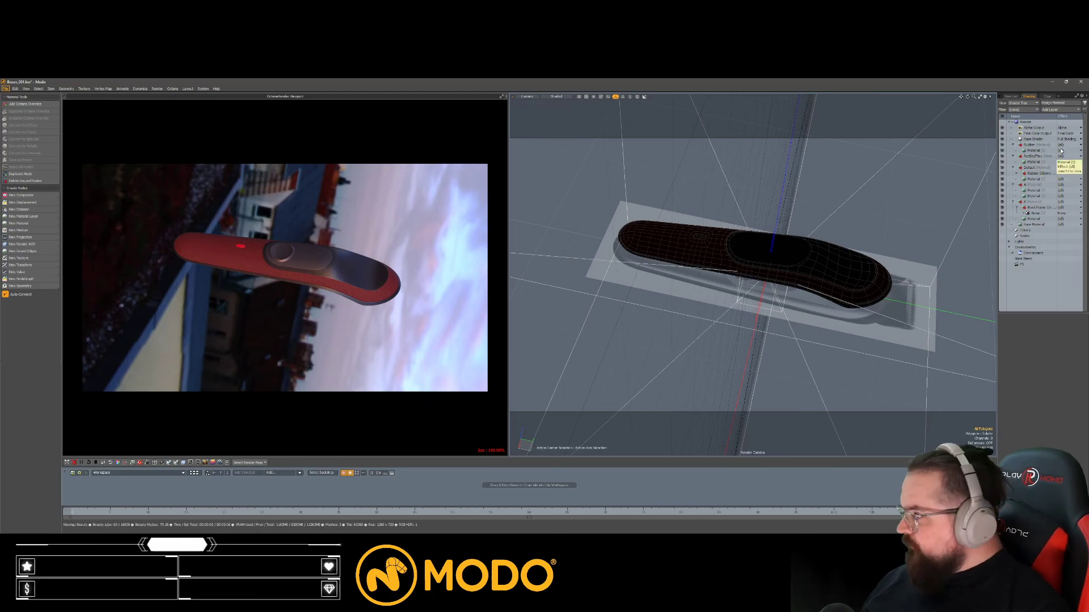
left_click(1061, 151)
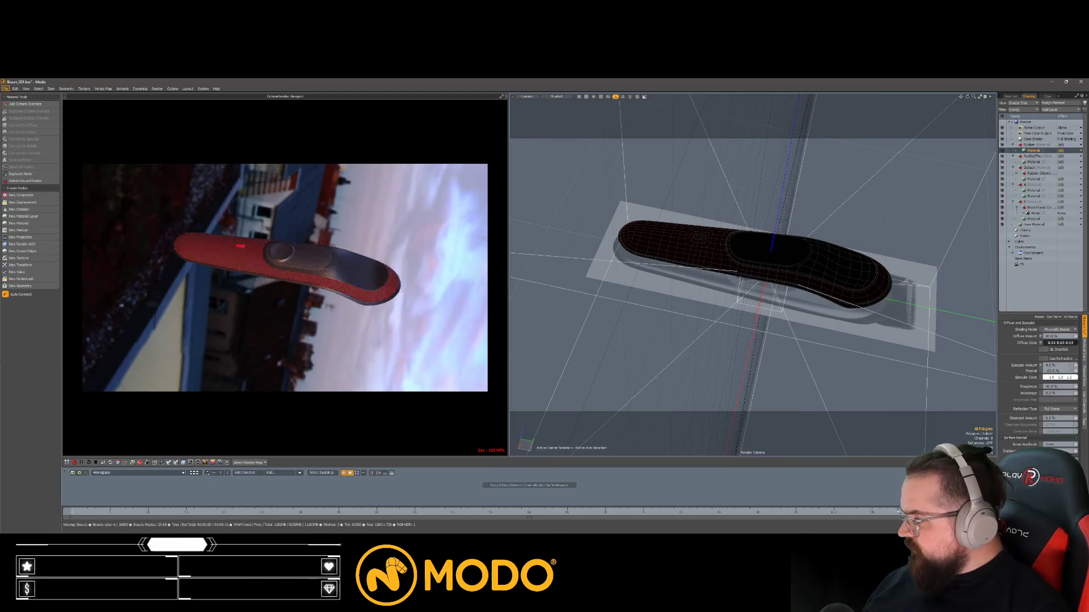
Step: Switch to the Render layout and rotate the render camera so the trimmer lies diagonally with its head raised
left_click_drag(689, 269, 731, 267, "alt")
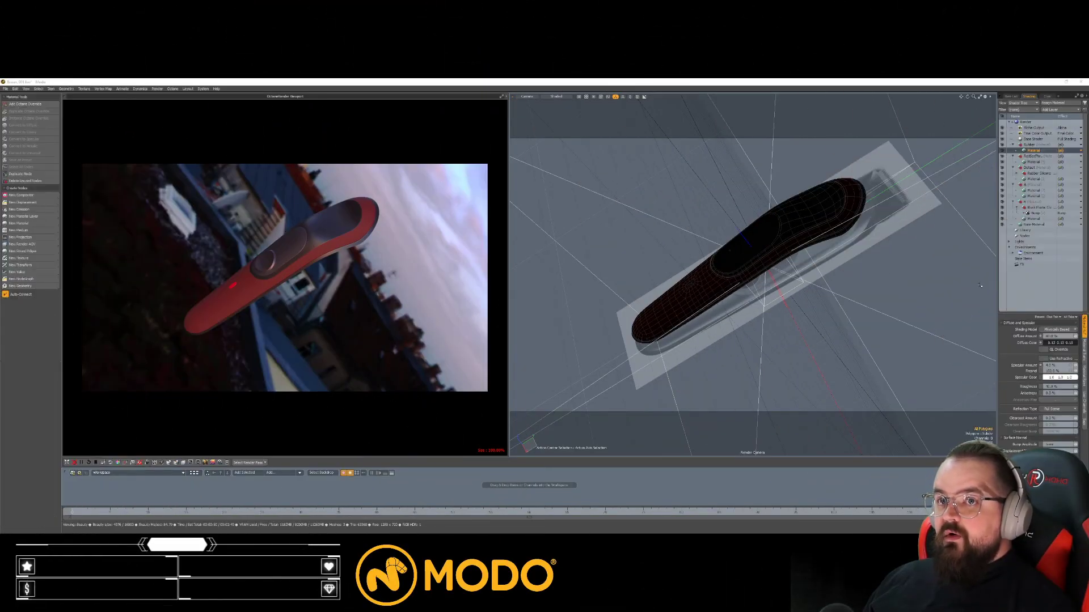
left_click_drag(773, 254, 736, 256, "alt")
key("ctrl+Tab")
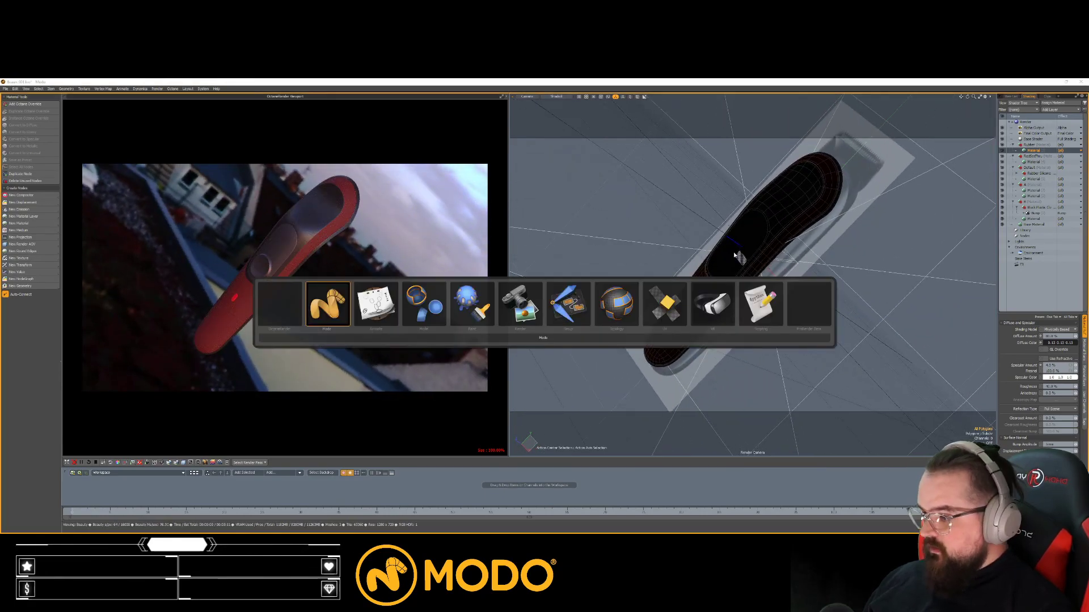
left_click(520, 301)
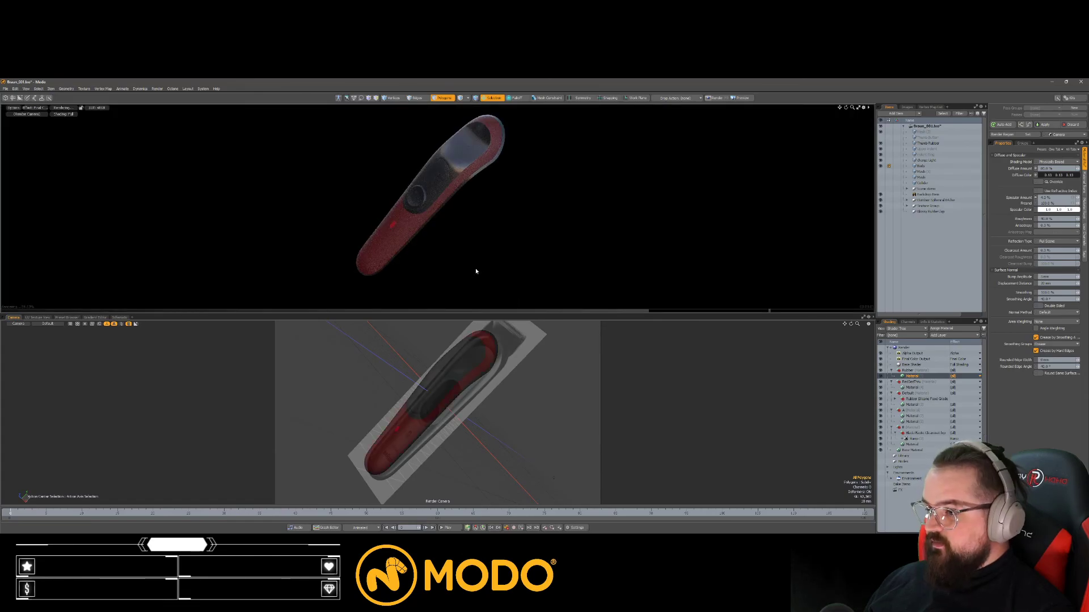
left_click_drag(448, 224, 462, 245, "alt")
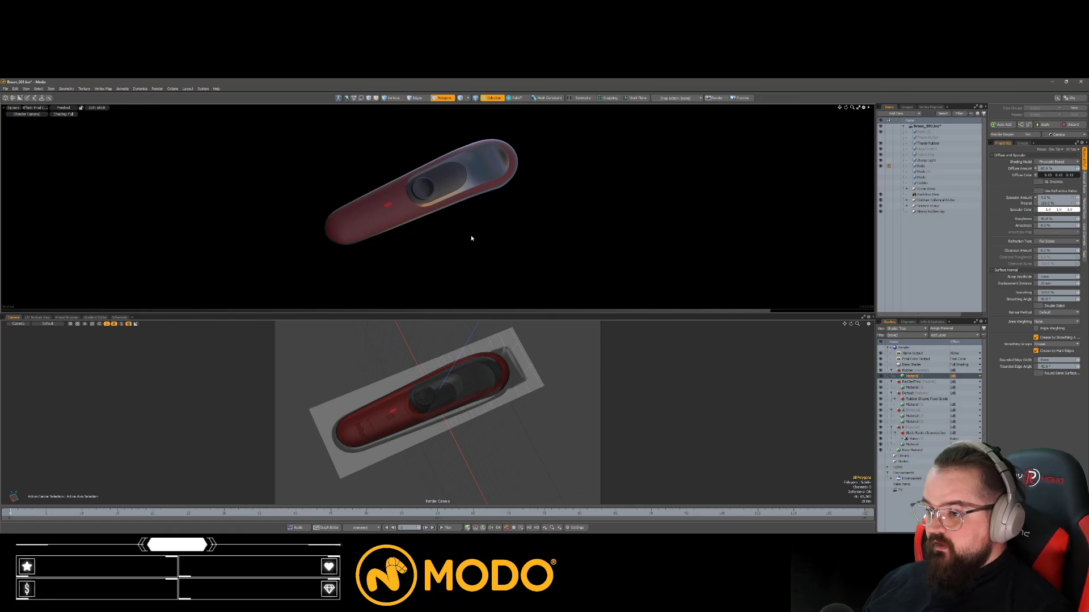
Step: Switch from the Render layout to the Setup layout and bring up the layout switcher again
key("ctrl+Tab")
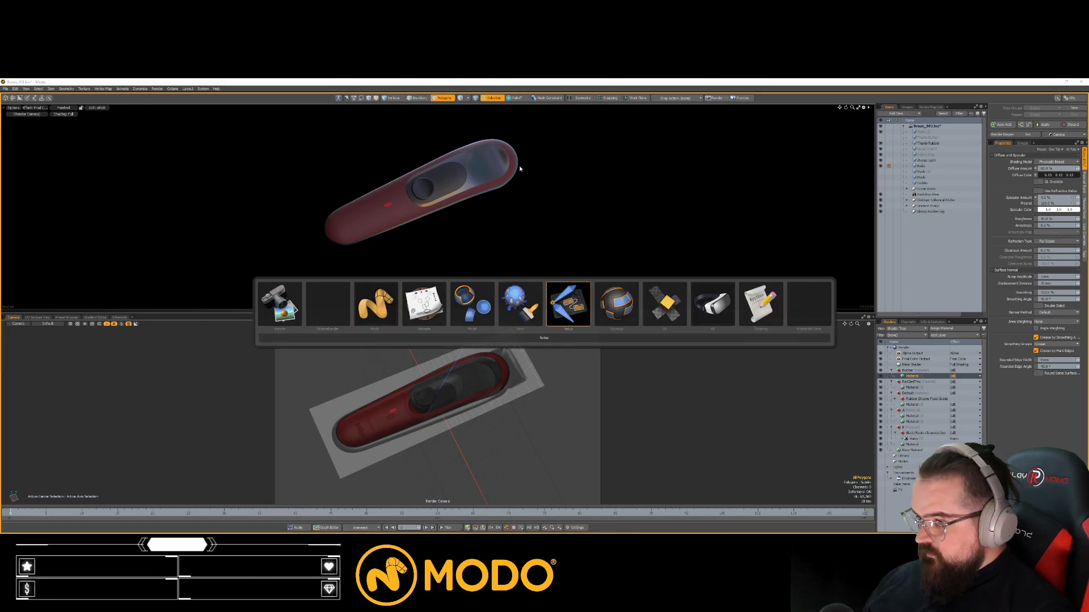
key("Escape")
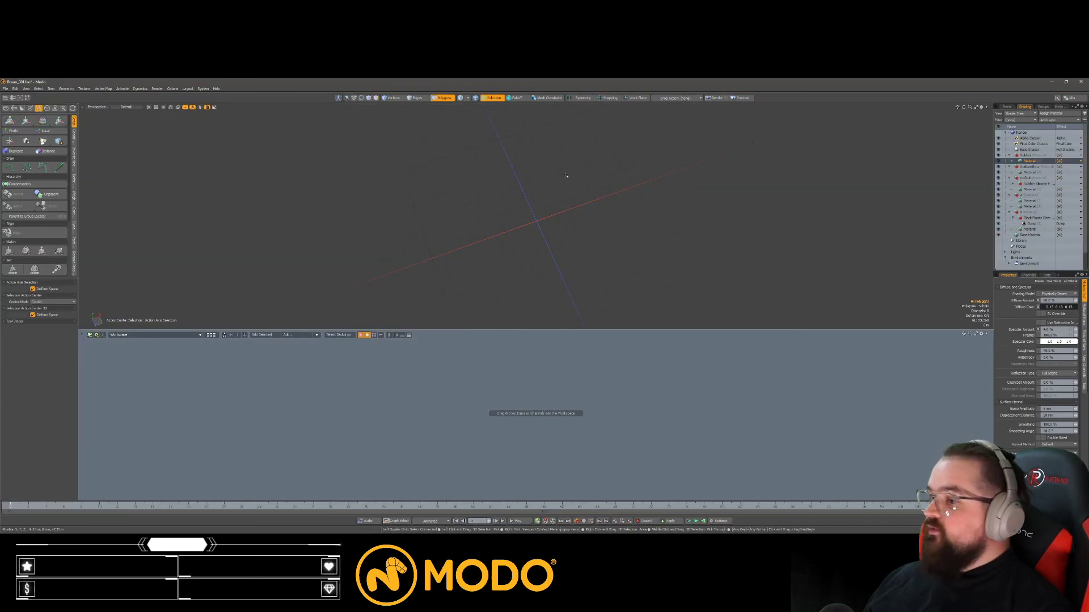
key("ctrl+Tab")
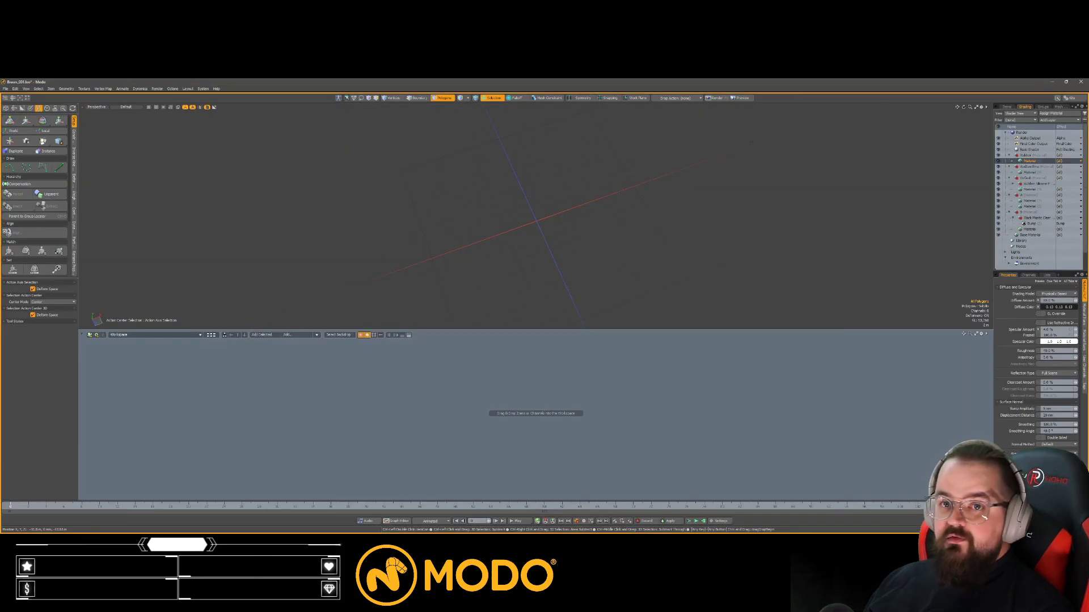